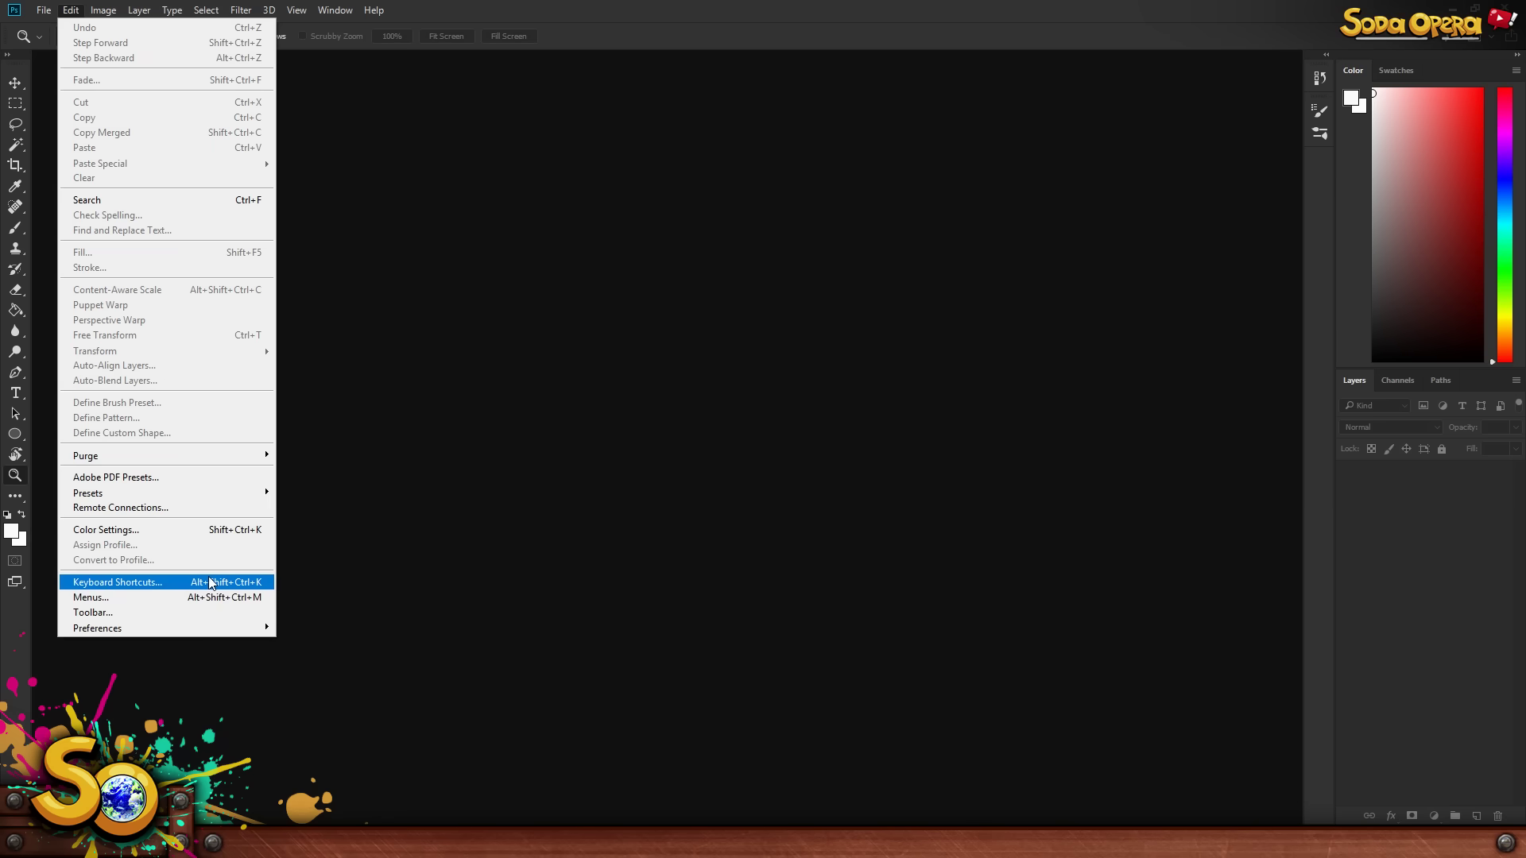
- Open the keyboard shortcut settings for Tools and find the commands for decreasing and increasing brush size
click(211, 581)
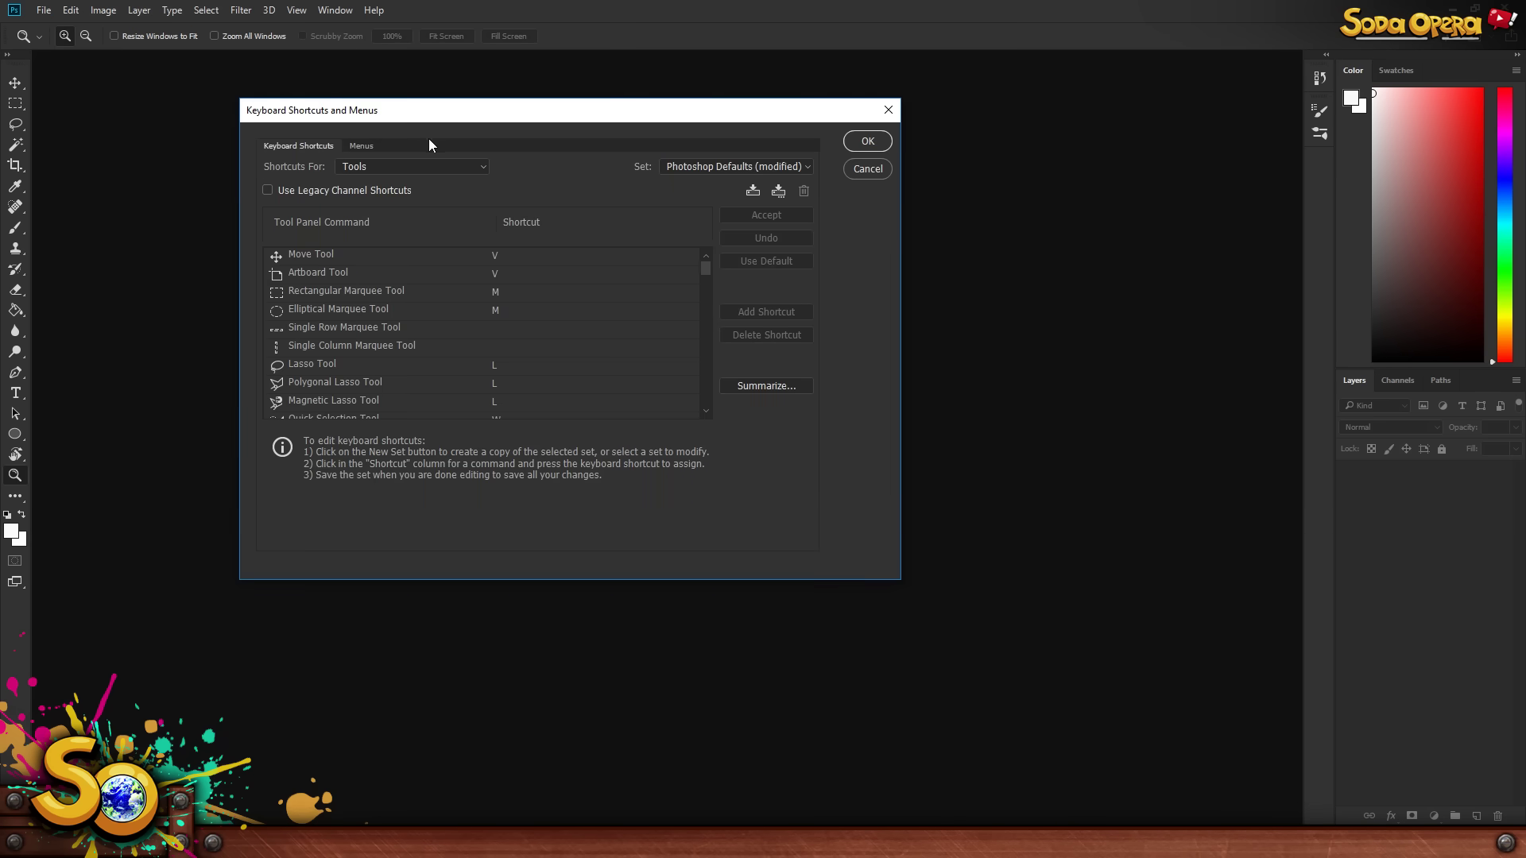
click(451, 168)
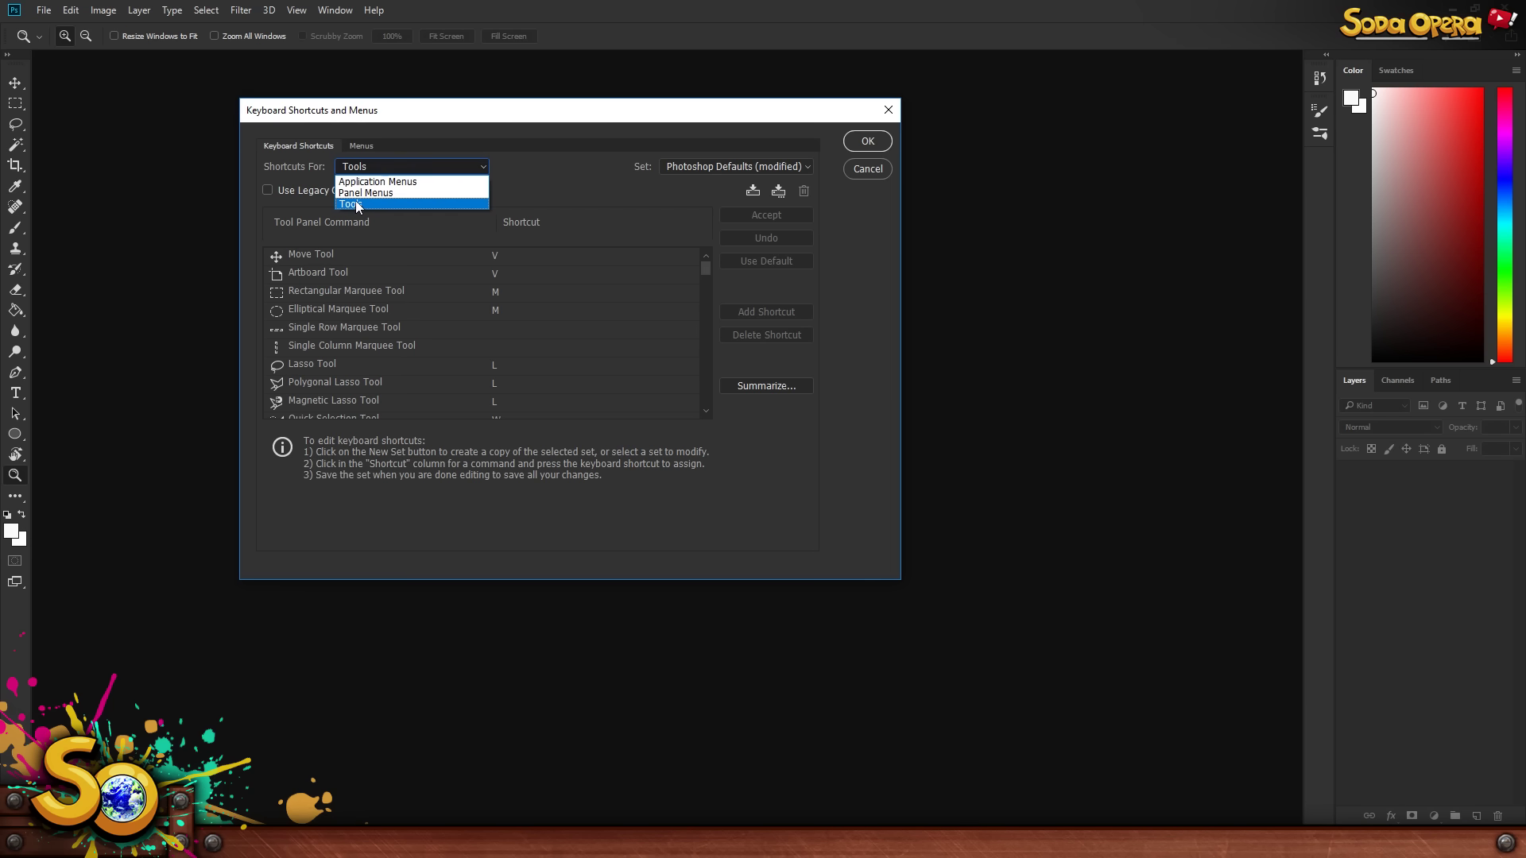
click(383, 205)
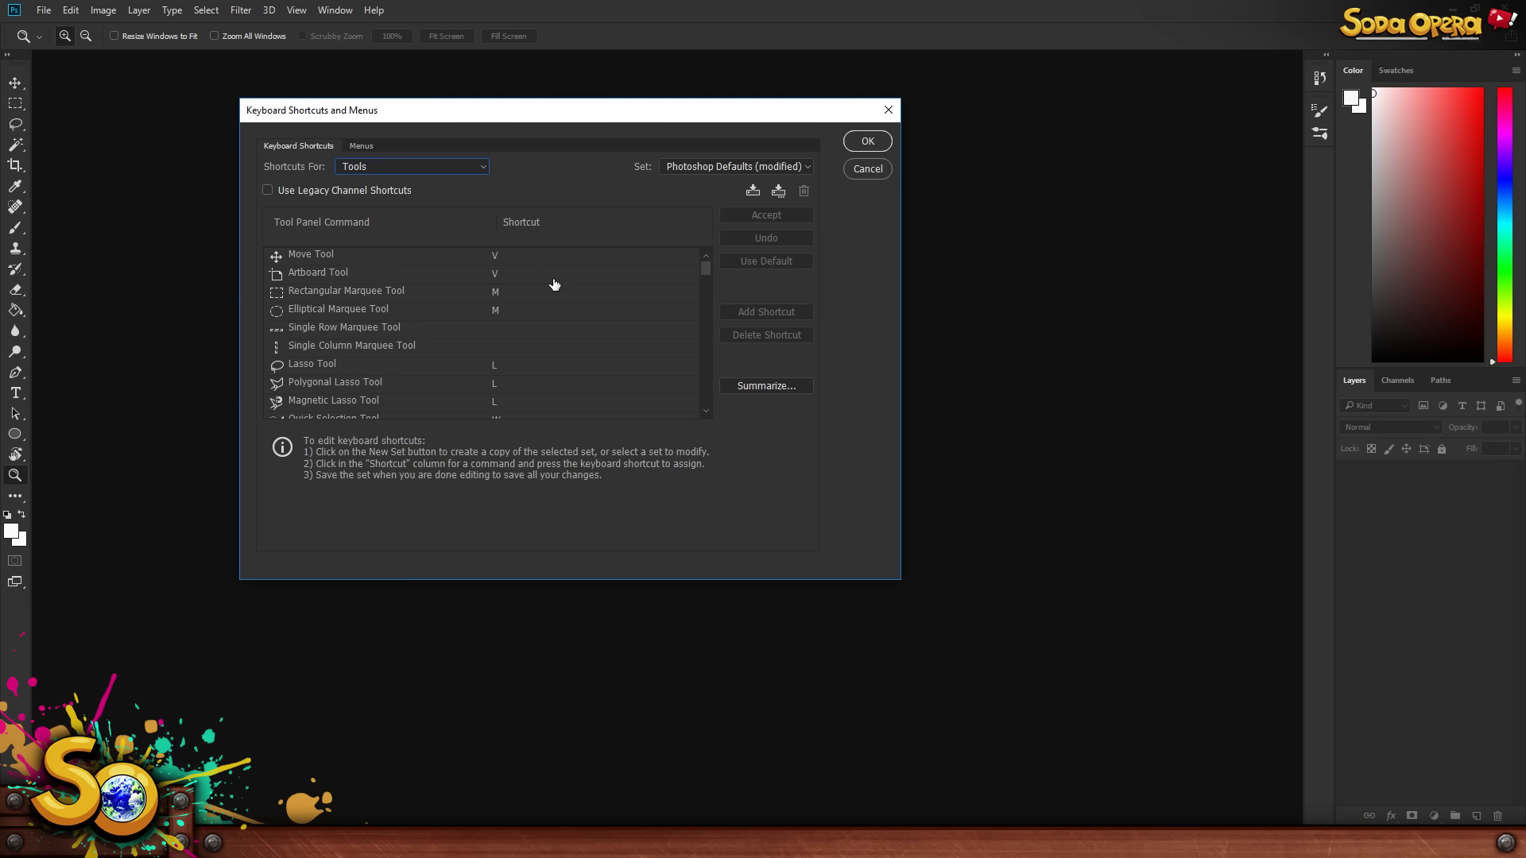
mouse_move(704, 272)
mouse_down()
mouse_move(702, 393)
mouse_move(702, 378)
mouse_up()
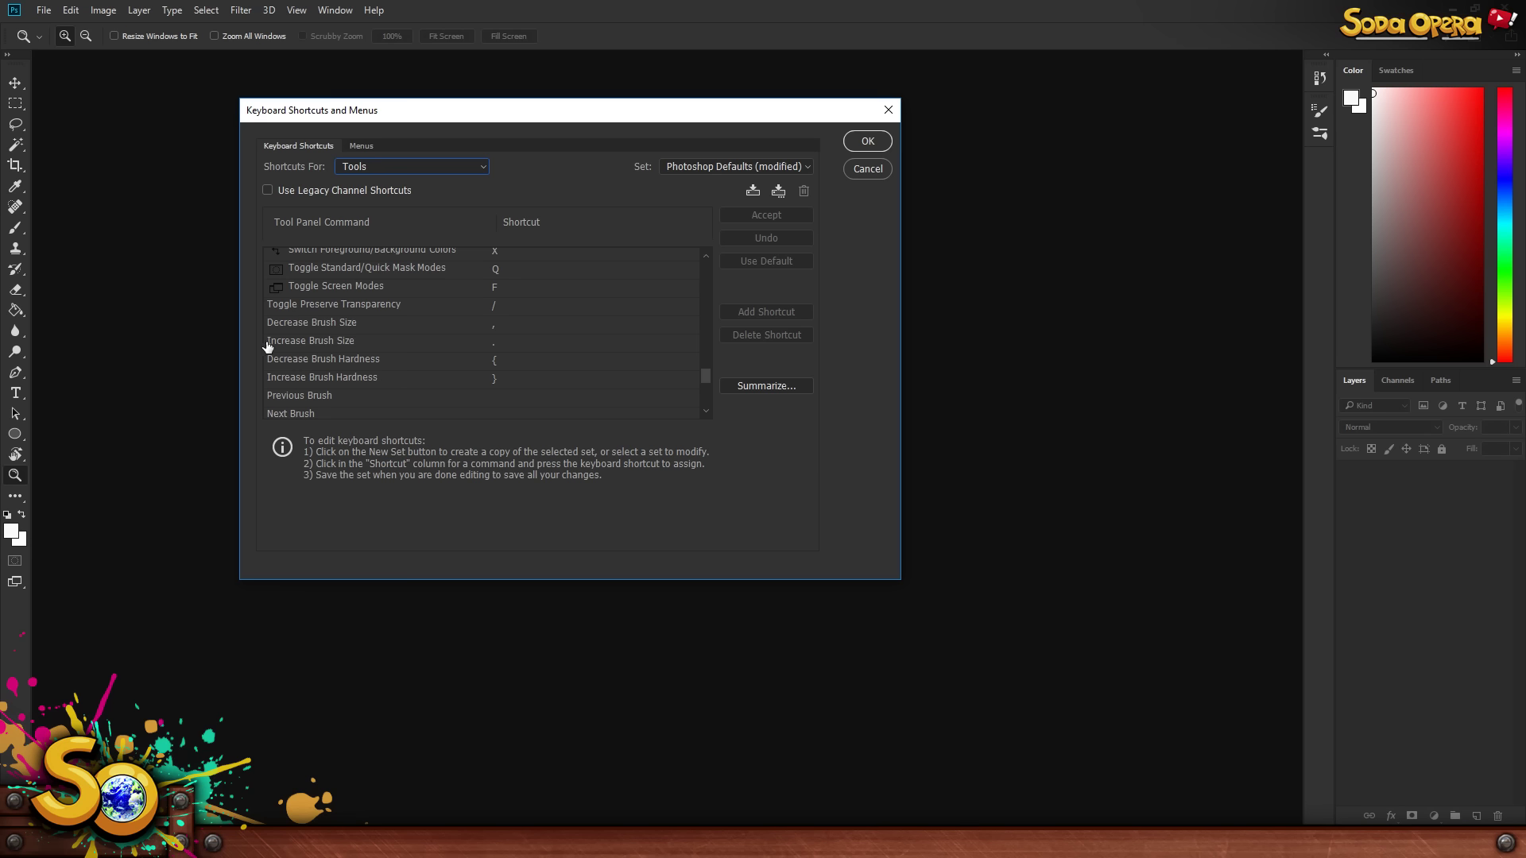
- Inspect the shortcuts assigned to Decrease Brush Size and Increase Brush Size, and accept the shortcut settings
click(493, 326)
click(499, 344)
key(Return)
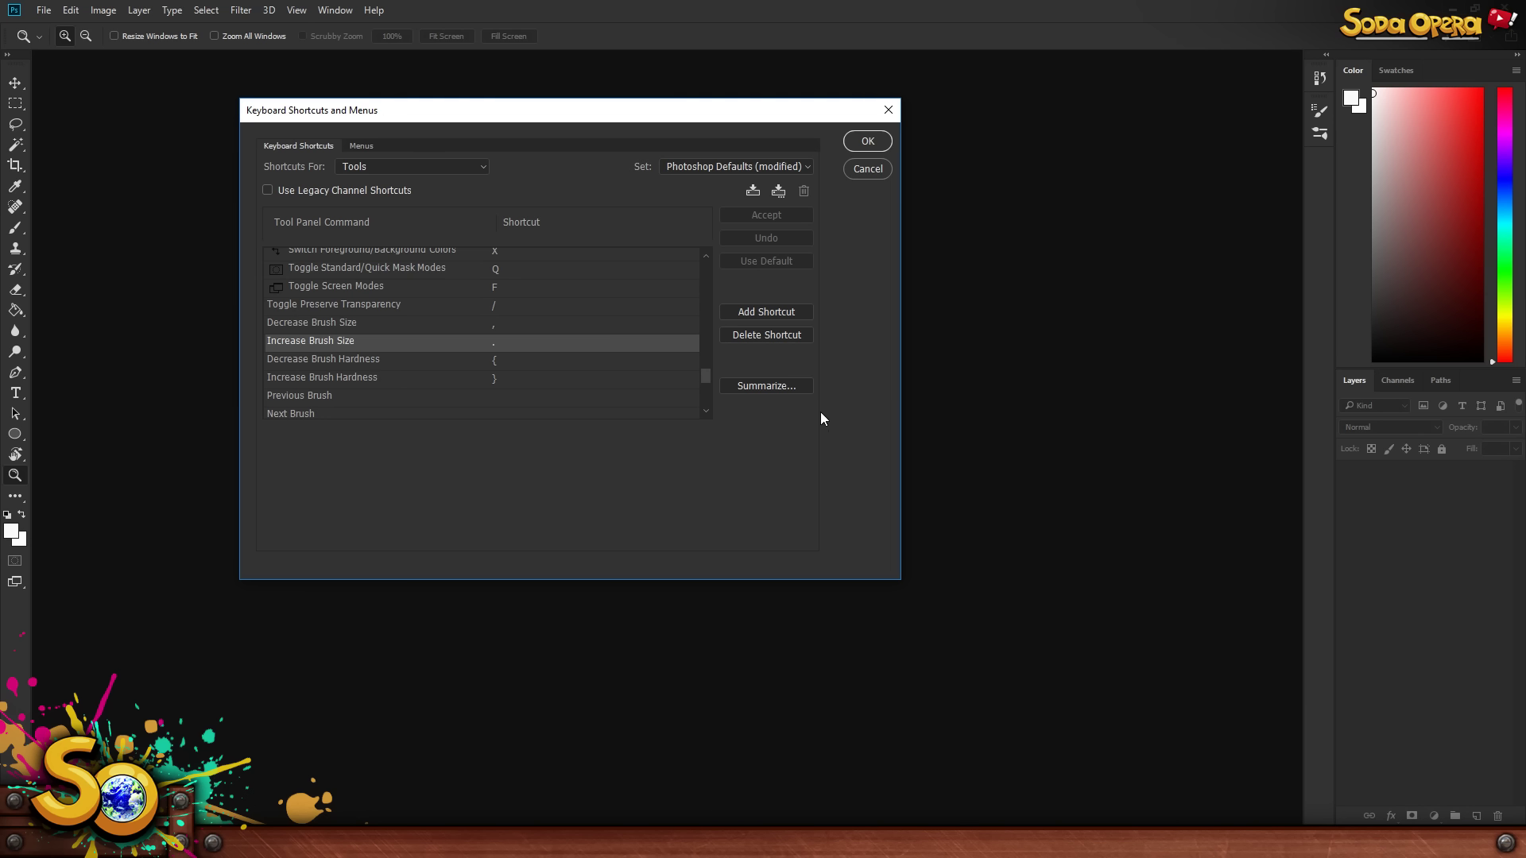
click(526, 339)
click(714, 411)
click(866, 140)
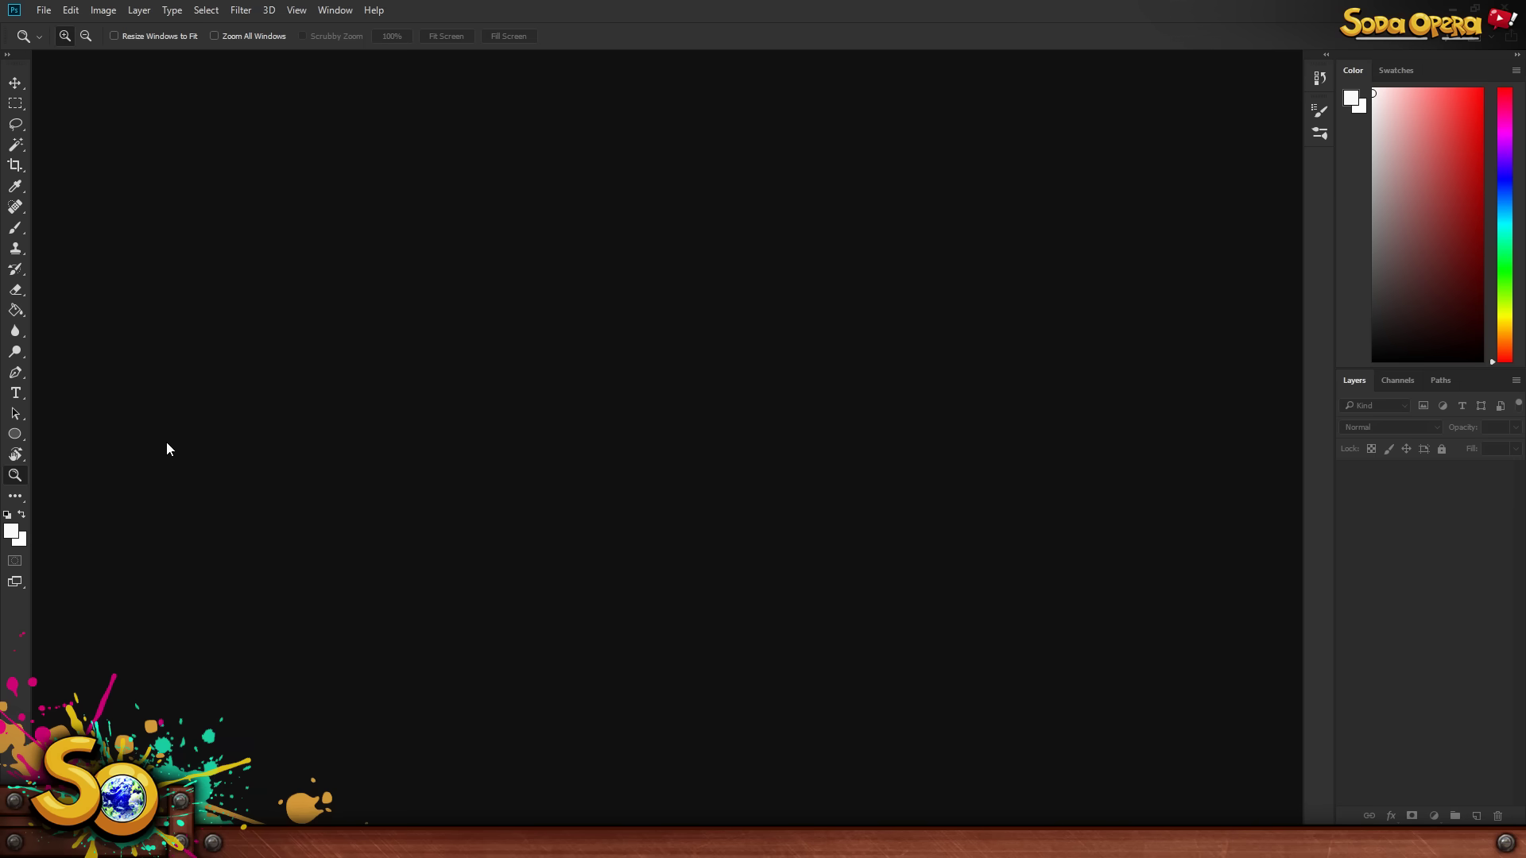
- Start a new document and choose the recent HD Basic preset, 1920 x 1080 px at 300 ppi
click(43, 10)
click(469, 255)
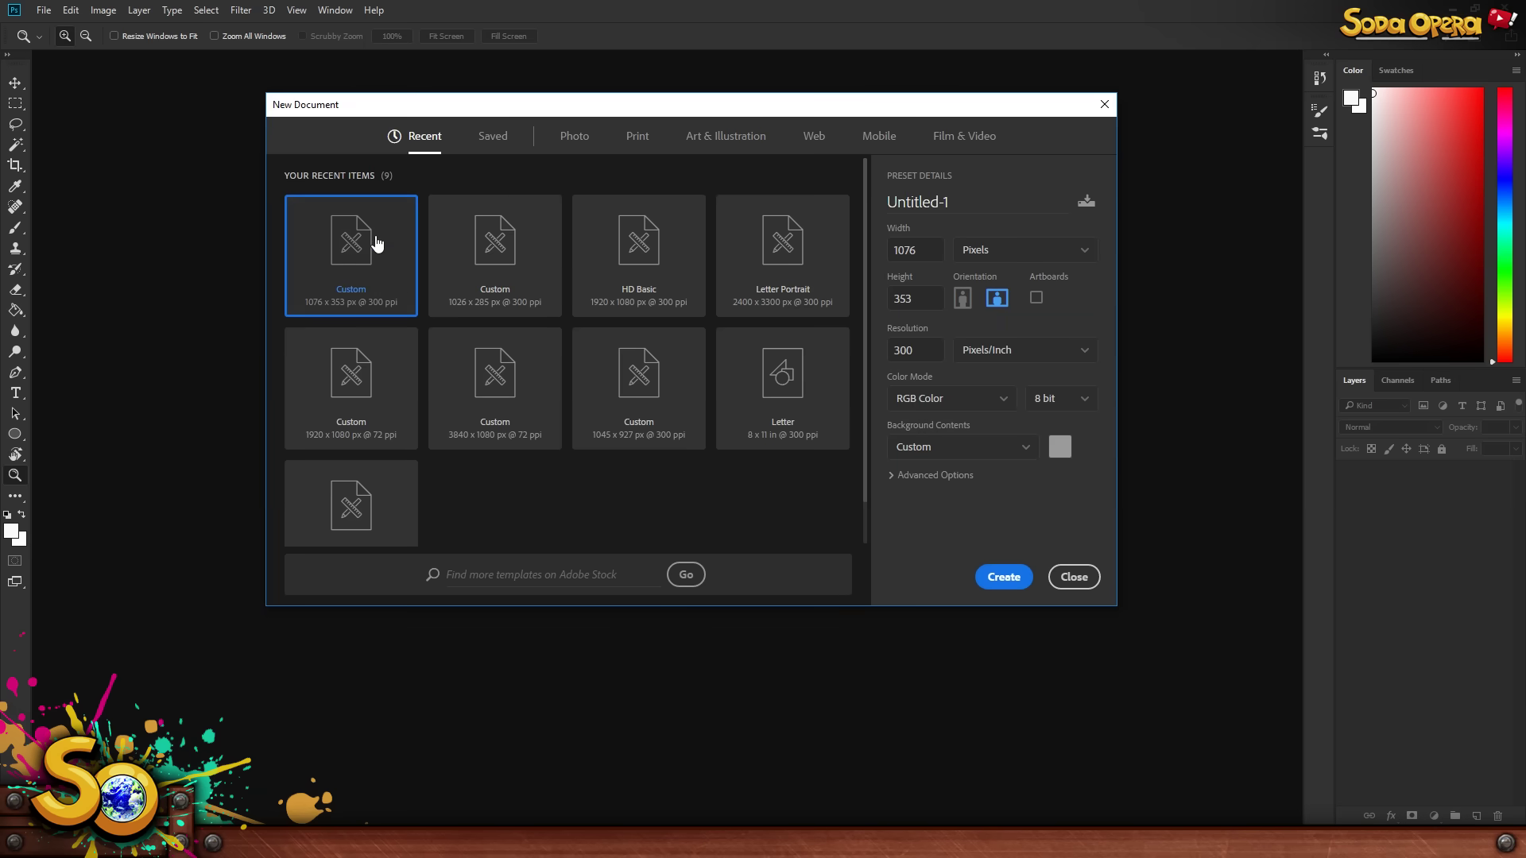
click(648, 268)
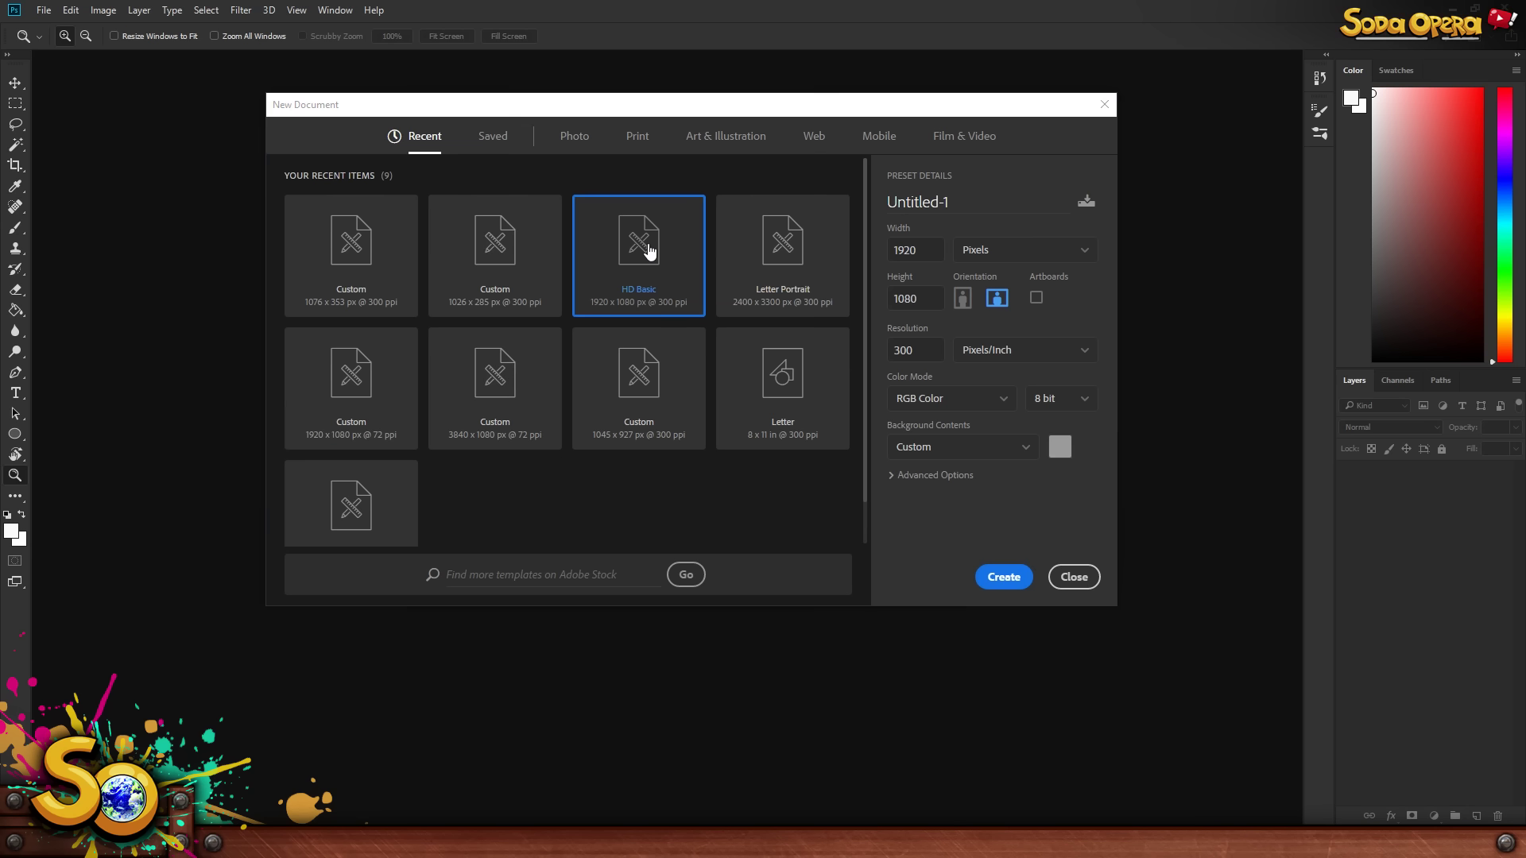
- Examine the HD Basic preset's measurement unit, height and resolution settings
click(632, 314)
click(974, 250)
click(981, 279)
click(936, 288)
click(928, 301)
click(935, 346)
click(905, 348)
click(1065, 447)
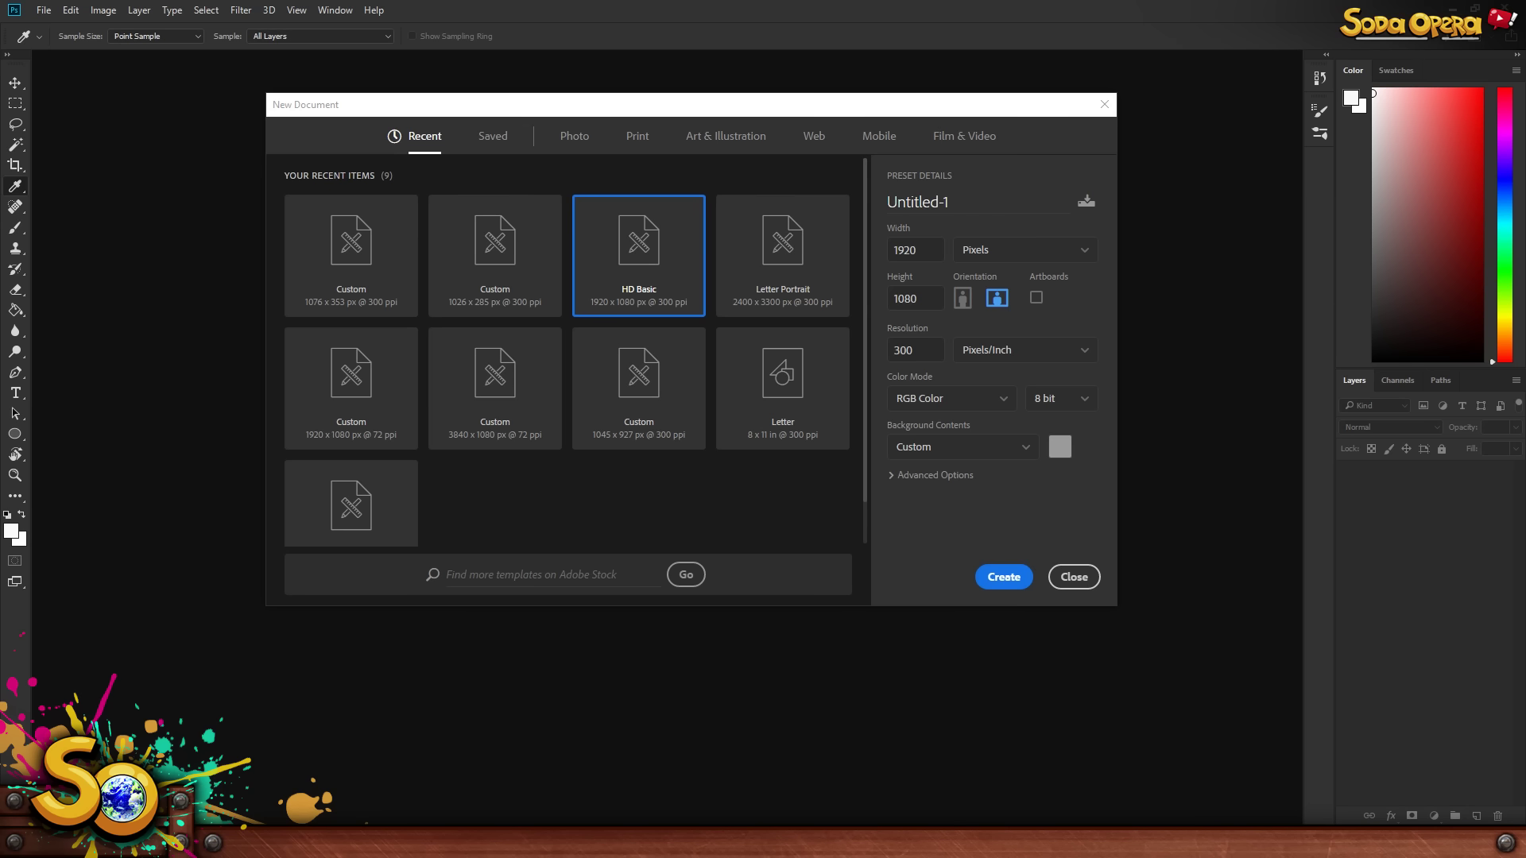
drag(1420, 96, 767, 85)
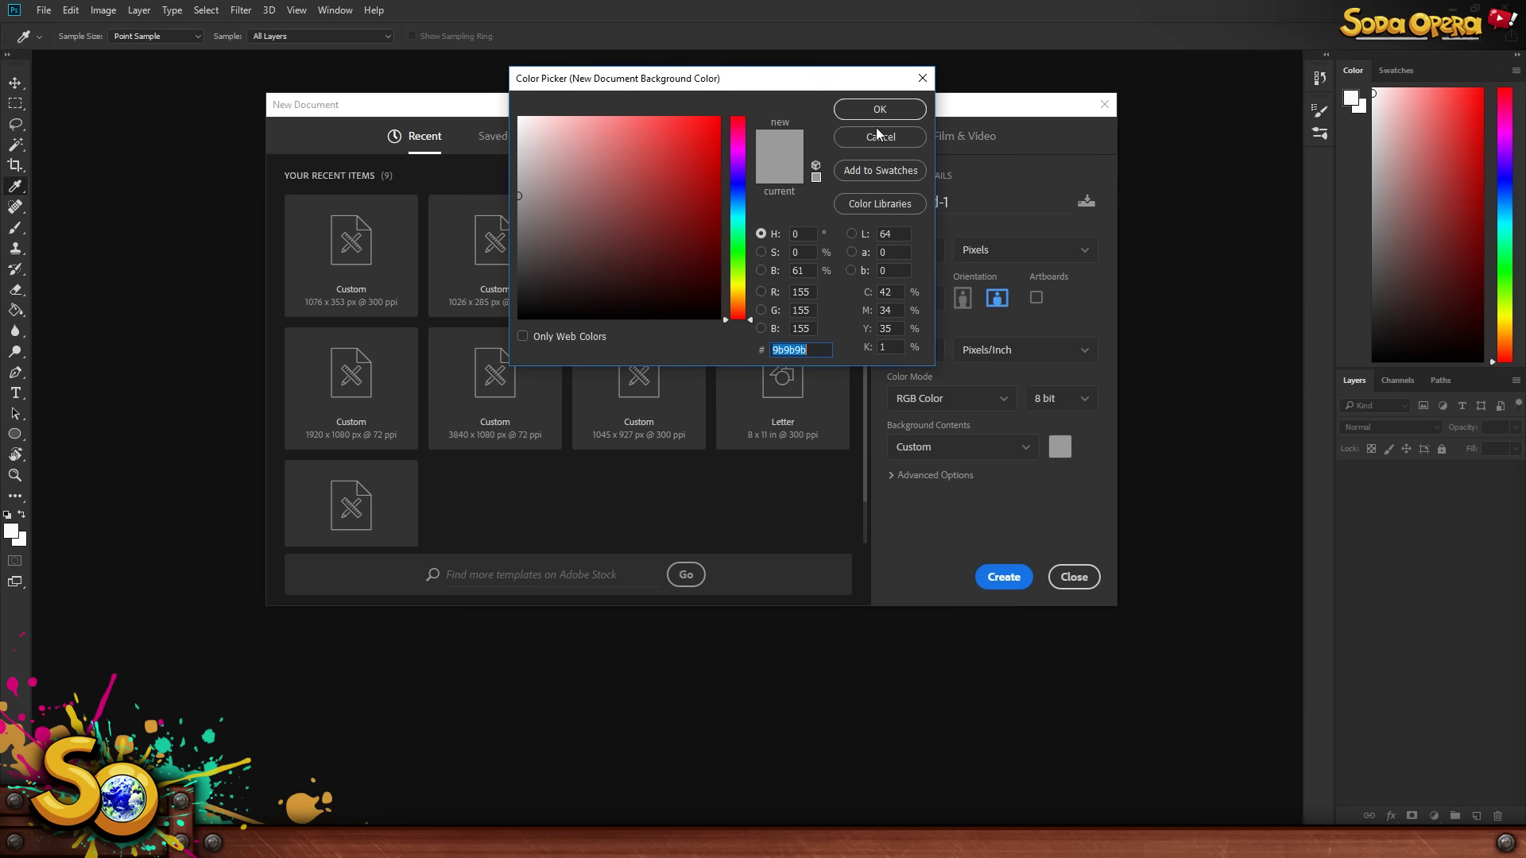
click(882, 136)
key(z)
- Try mid-grey #868686 and pure white as the new document's background color
click(1065, 446)
click(571, 164)
mouse_move(571, 164)
mouse_down()
mouse_move(620, 194)
mouse_move(569, 211)
mouse_move(545, 191)
mouse_move(579, 233)
mouse_move(625, 188)
mouse_move(534, 166)
mouse_move(494, 213)
mouse_up()
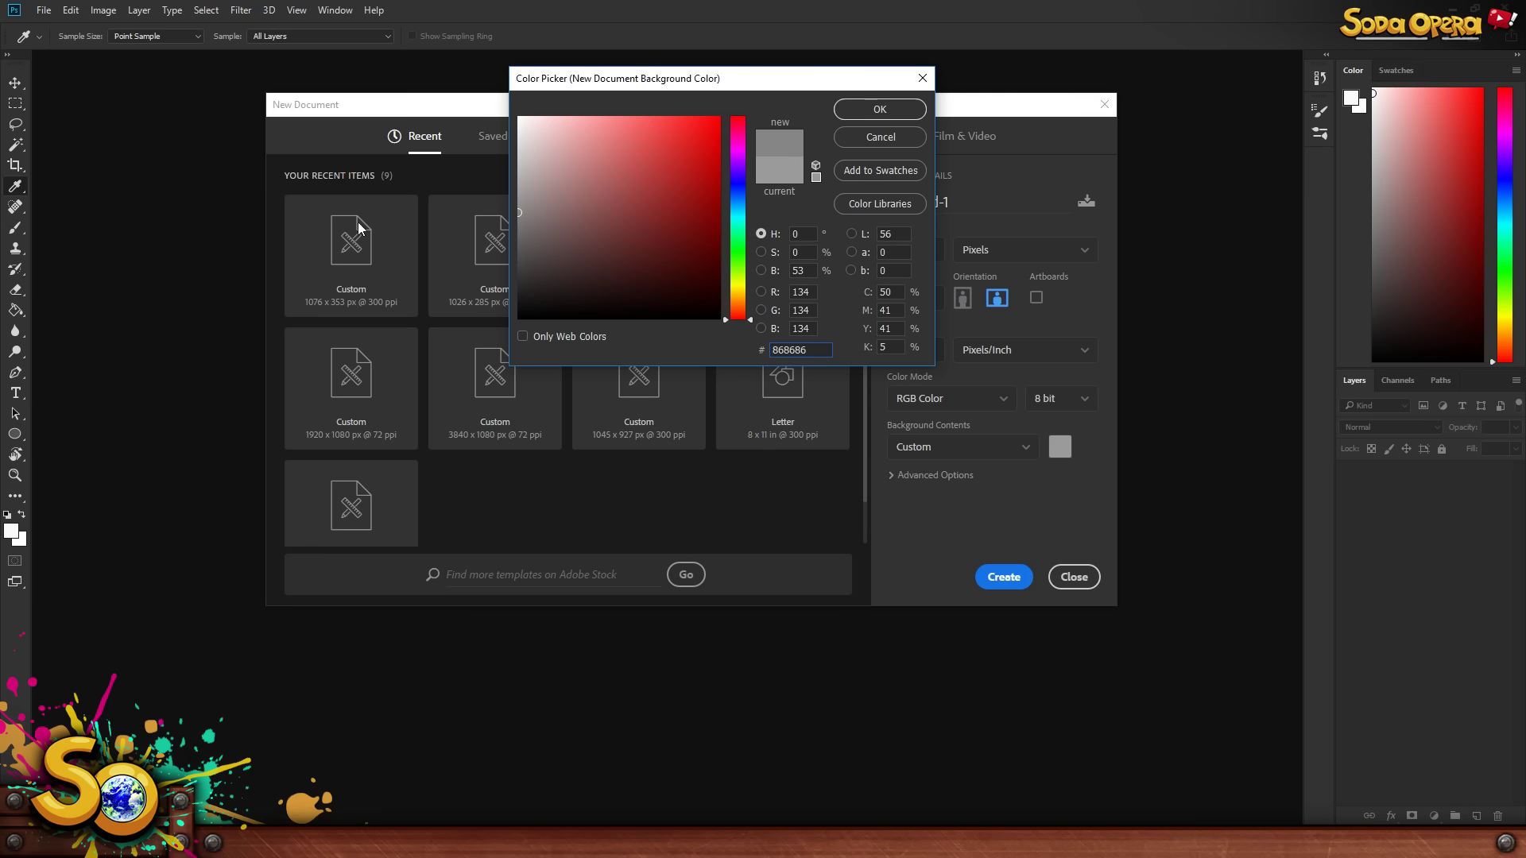
drag(560, 131, 514, 113)
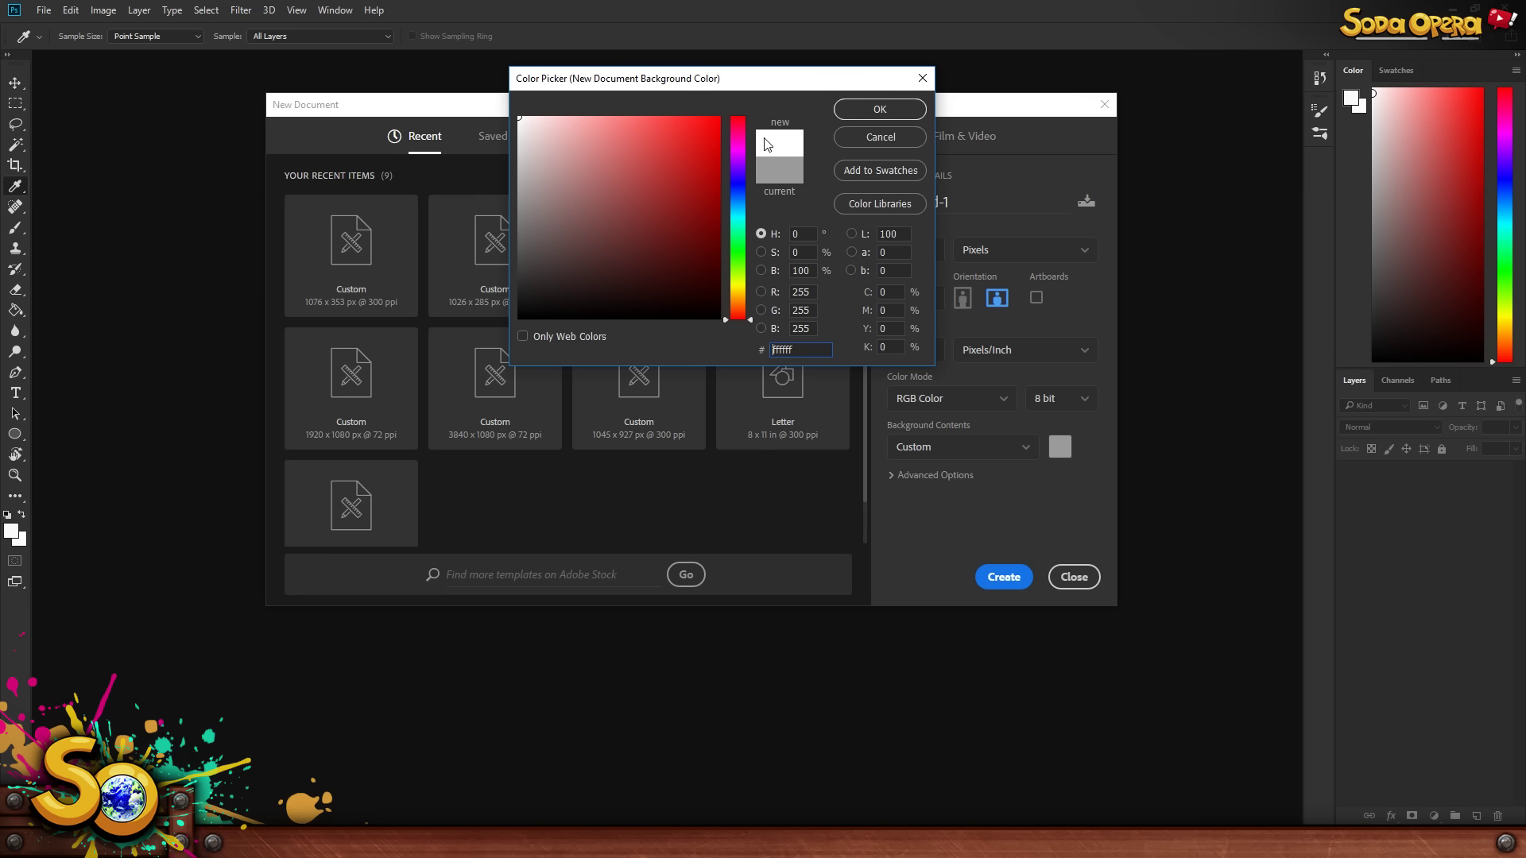
- Compare grey, white and light red #ff5454 as background colors, ending on white
drag(572, 182, 479, 212)
drag(544, 128, 384, 48)
mouse_move(627, 124)
mouse_down()
mouse_move(611, 122)
mouse_move(704, 112)
mouse_move(586, 112)
mouse_move(705, 114)
mouse_move(654, 104)
mouse_up()
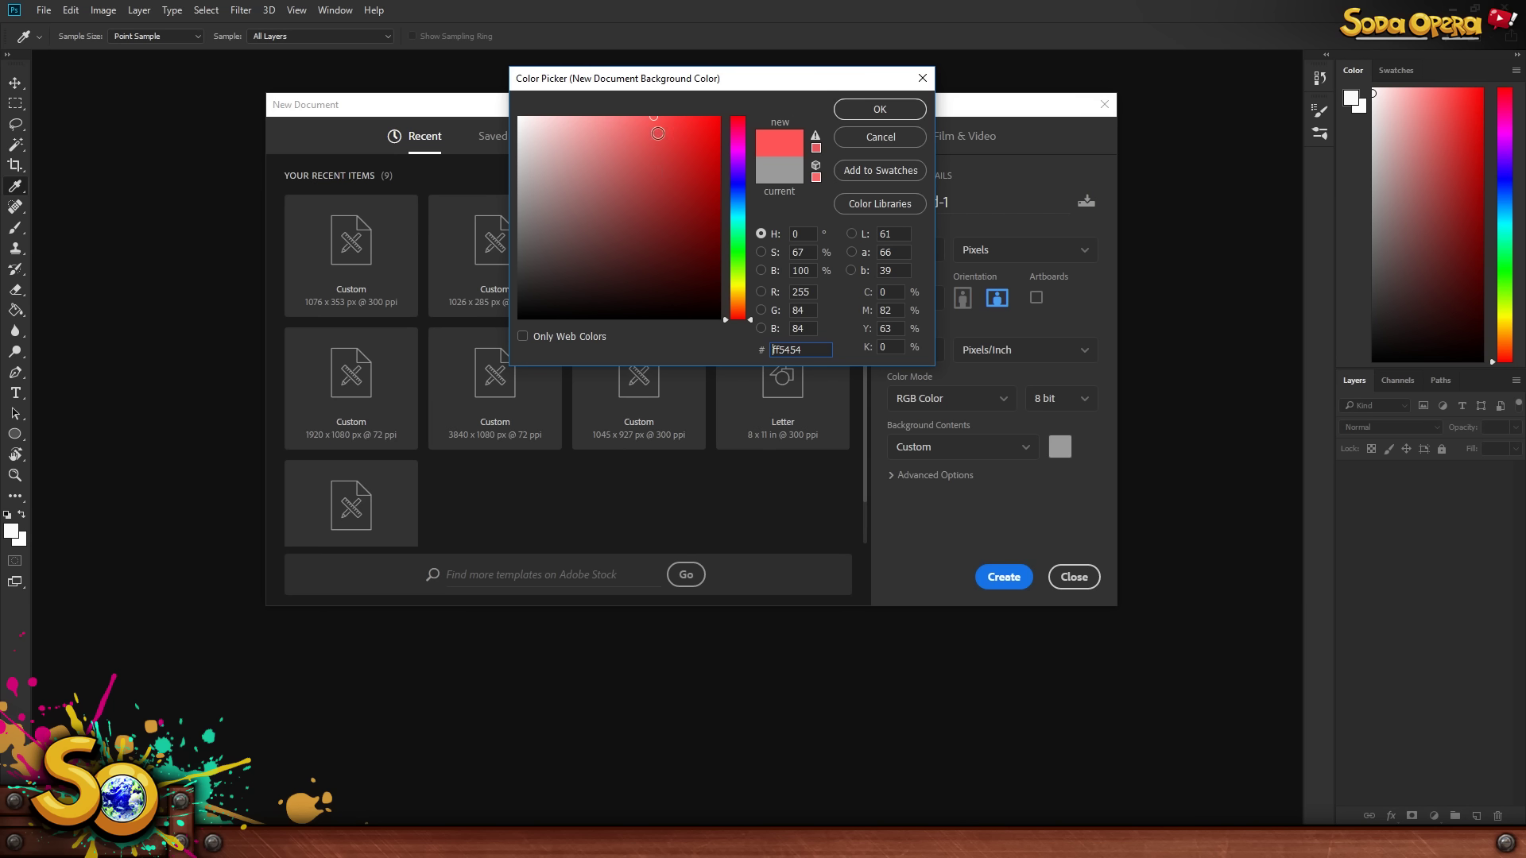
drag(549, 125, 457, 72)
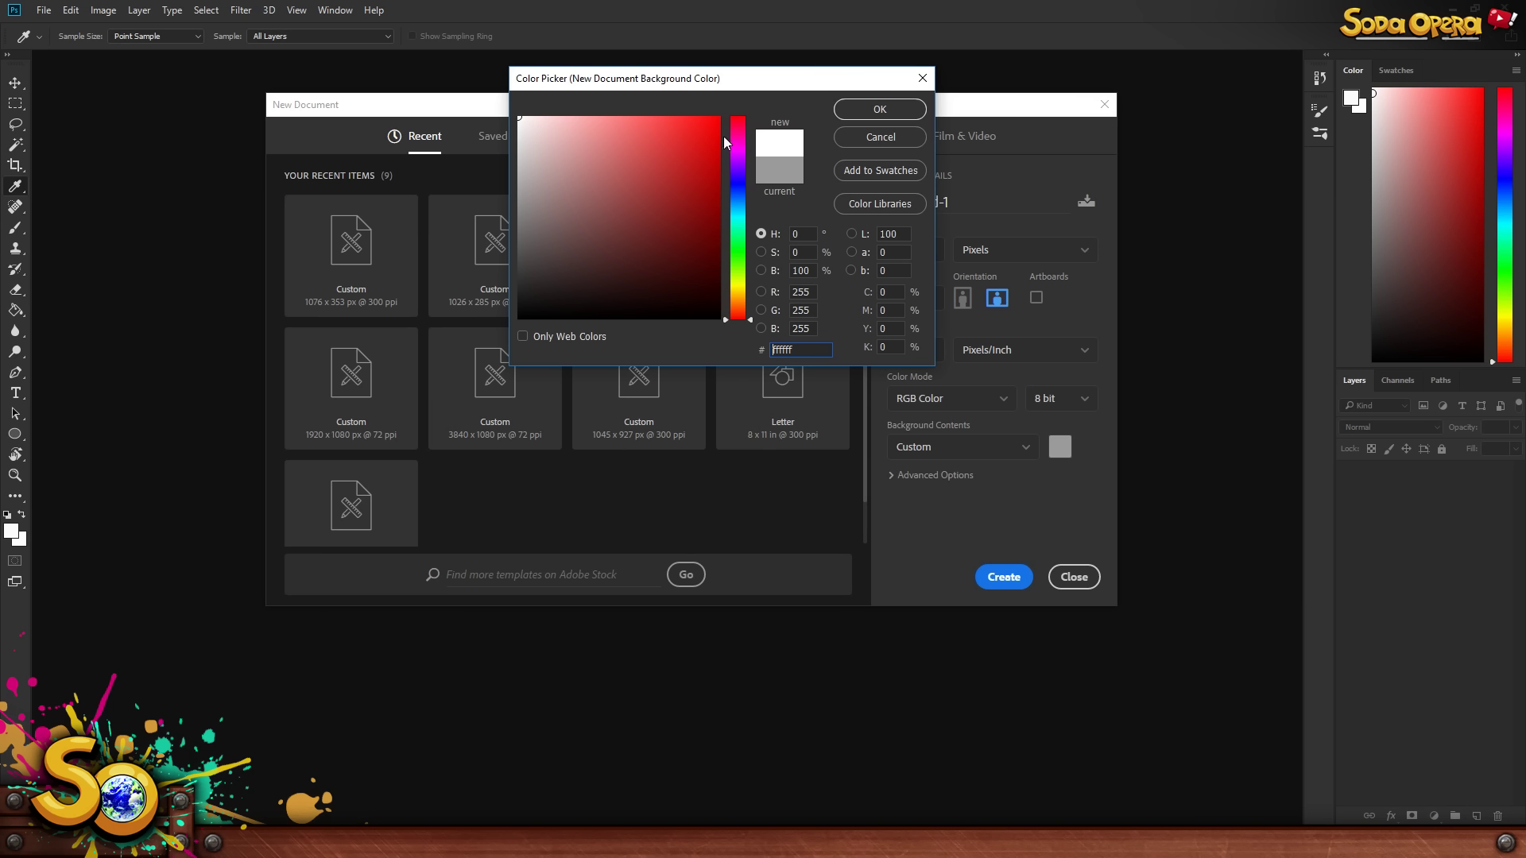
- Compare bright red #ef0d0d and muted reds #cb5656, #b65858 and #c73e3e with mid-greys #7d7d7d and #818181 in the color picker
mouse_move(640, 119)
mouse_down()
mouse_move(668, 100)
mouse_move(692, 115)
mouse_up()
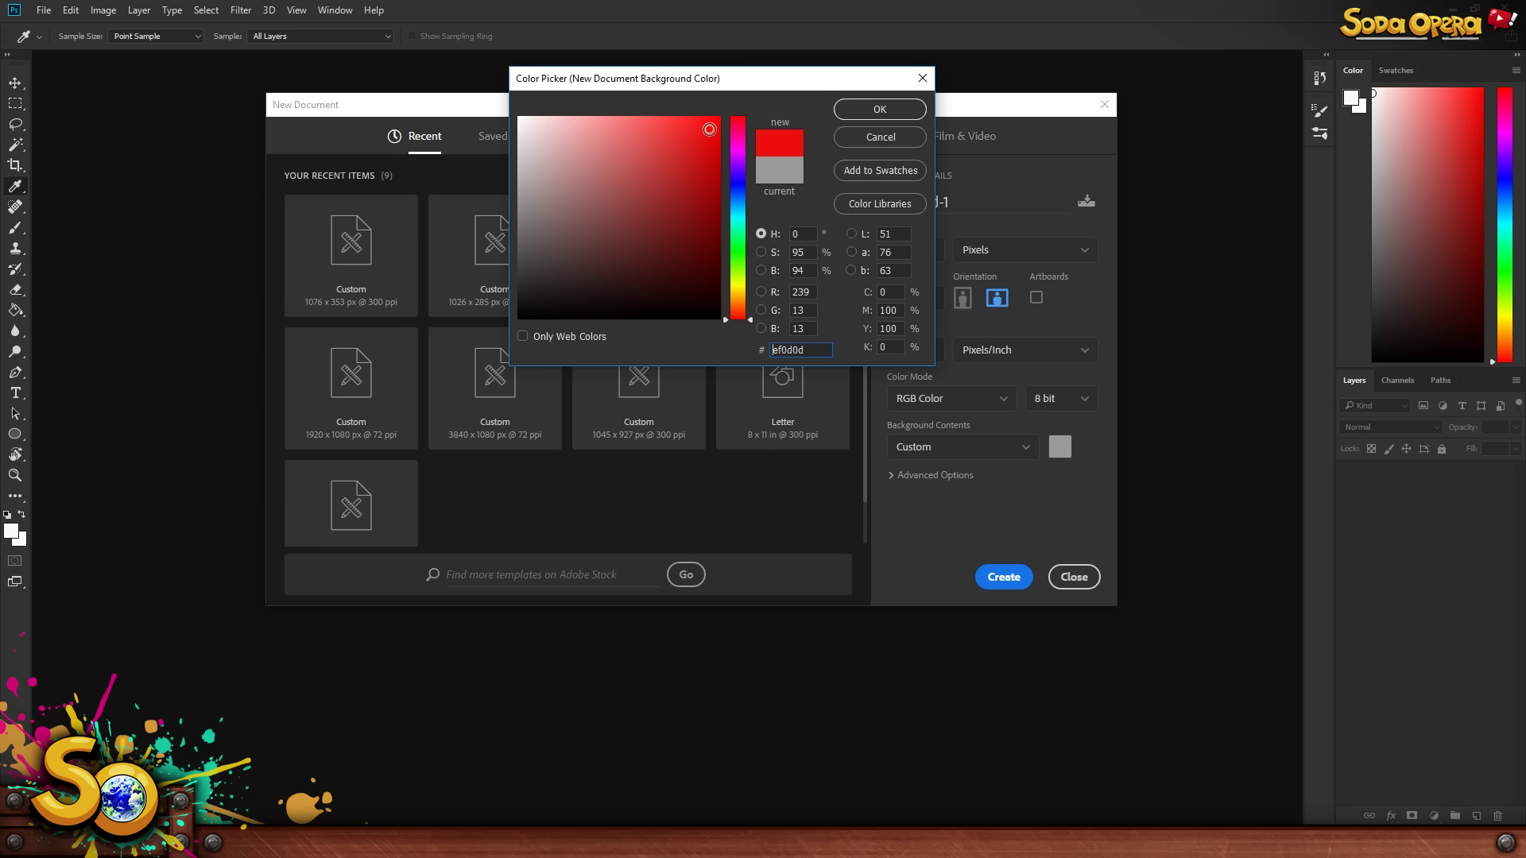
drag(479, 213, 473, 219)
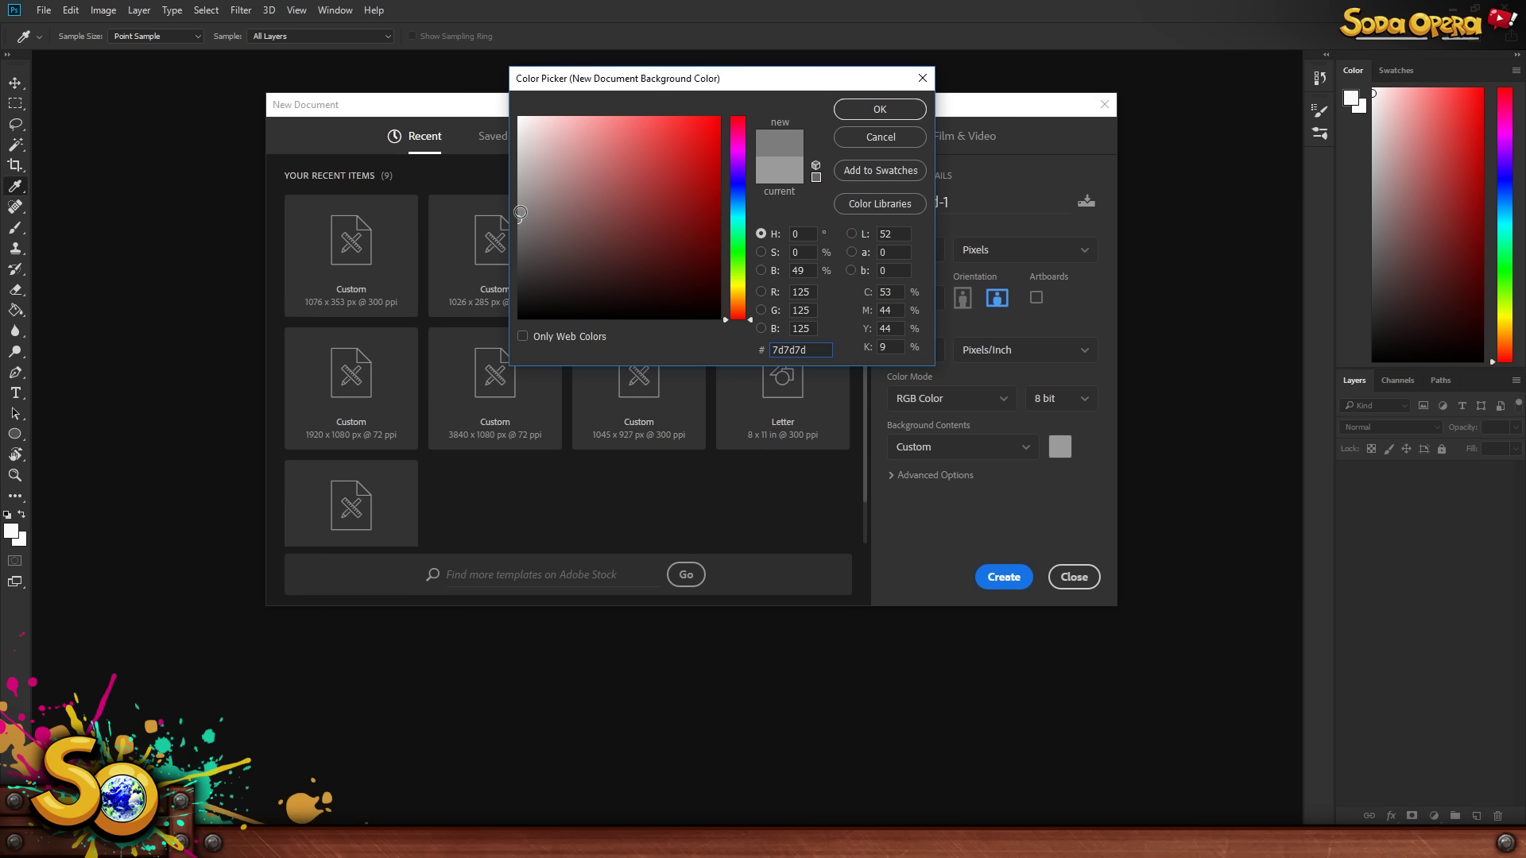
mouse_move(625, 178)
mouse_down()
mouse_move(603, 199)
mouse_move(634, 157)
mouse_up()
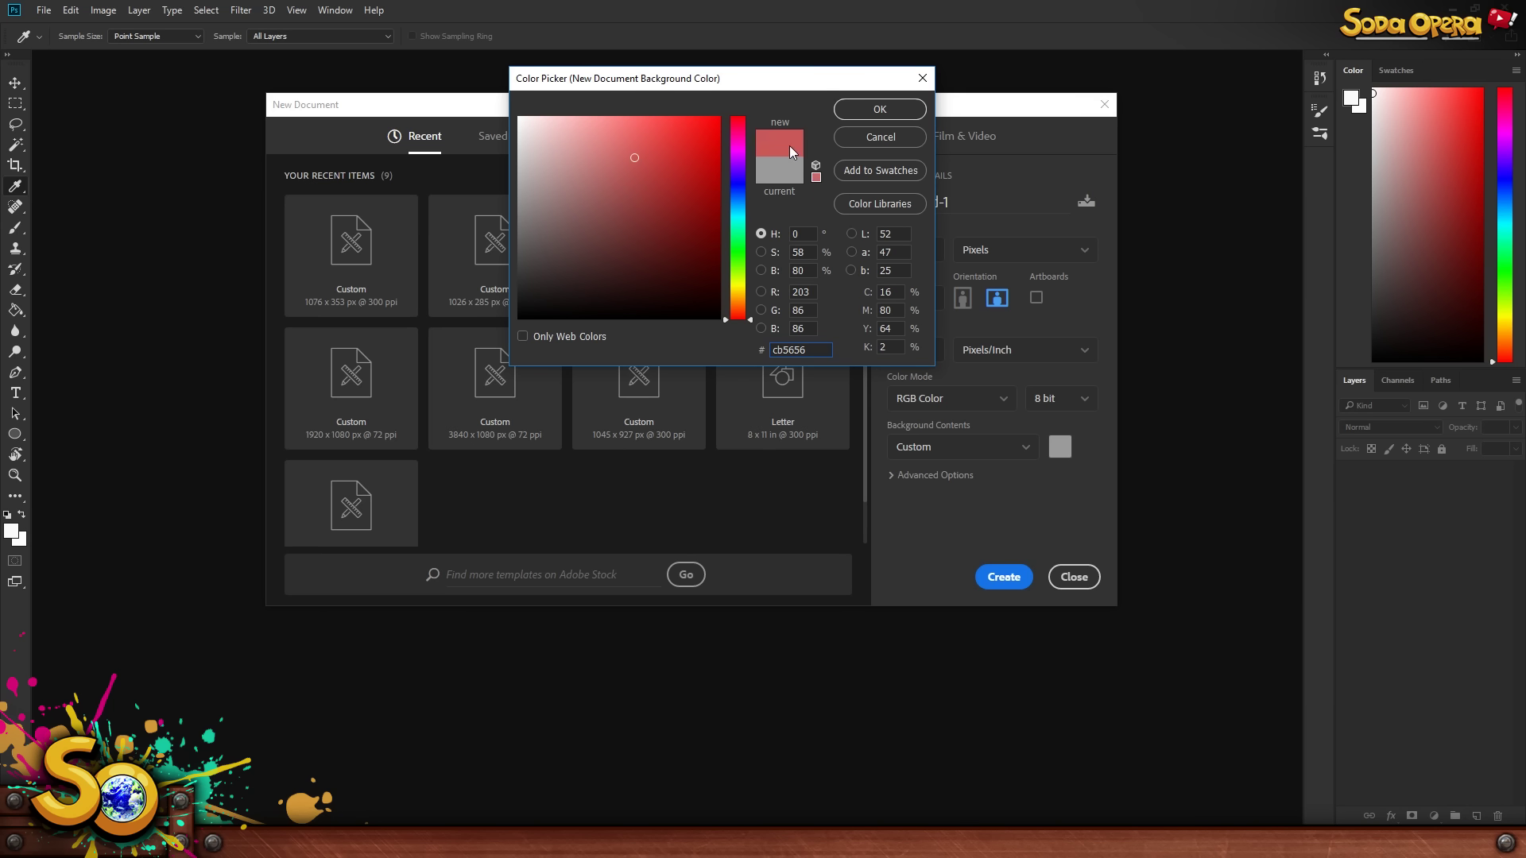
click(501, 216)
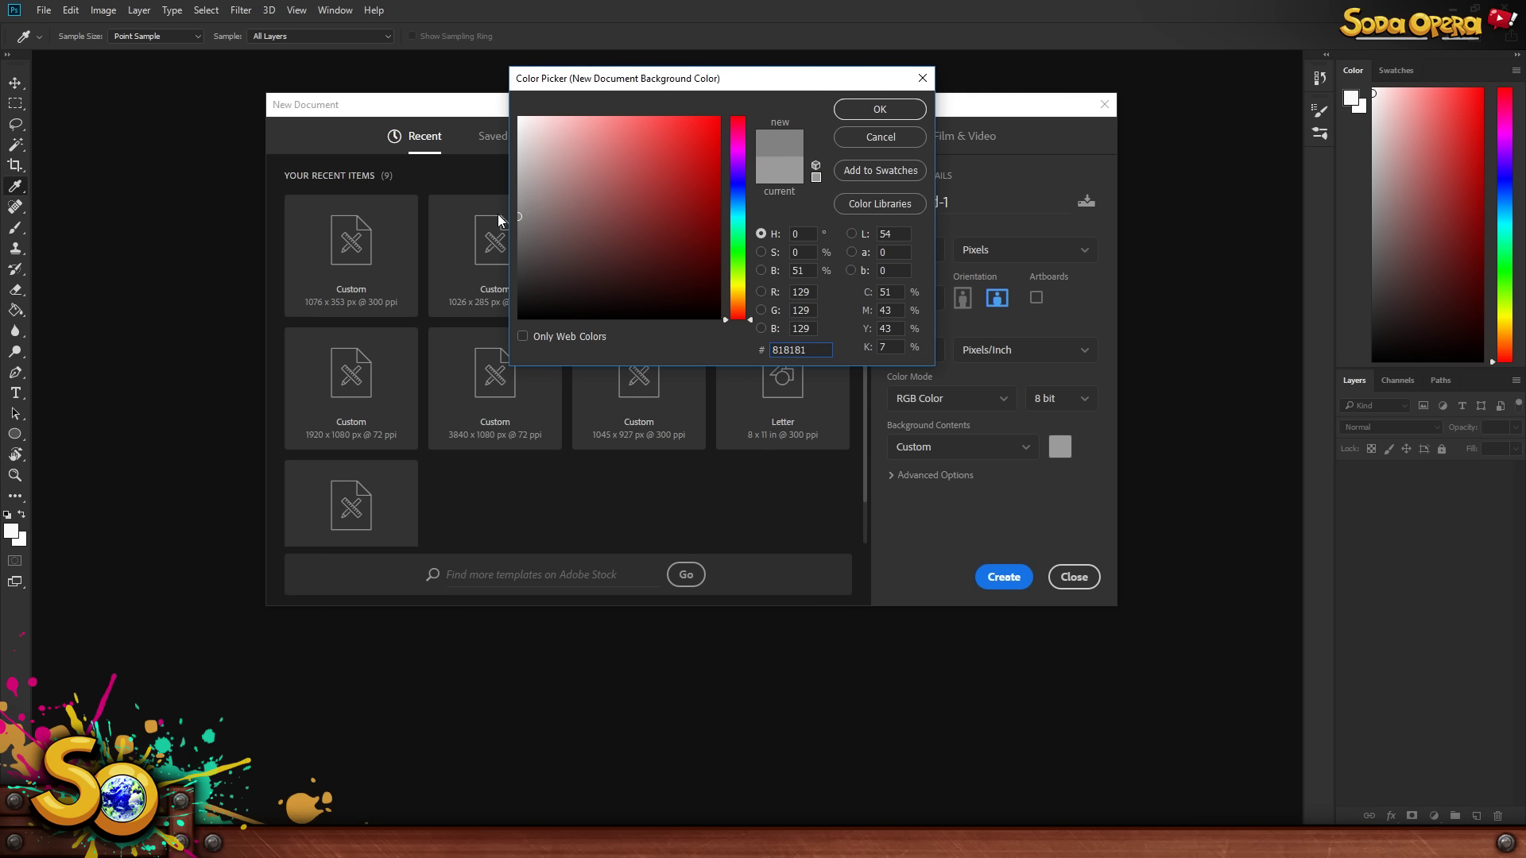
click(622, 174)
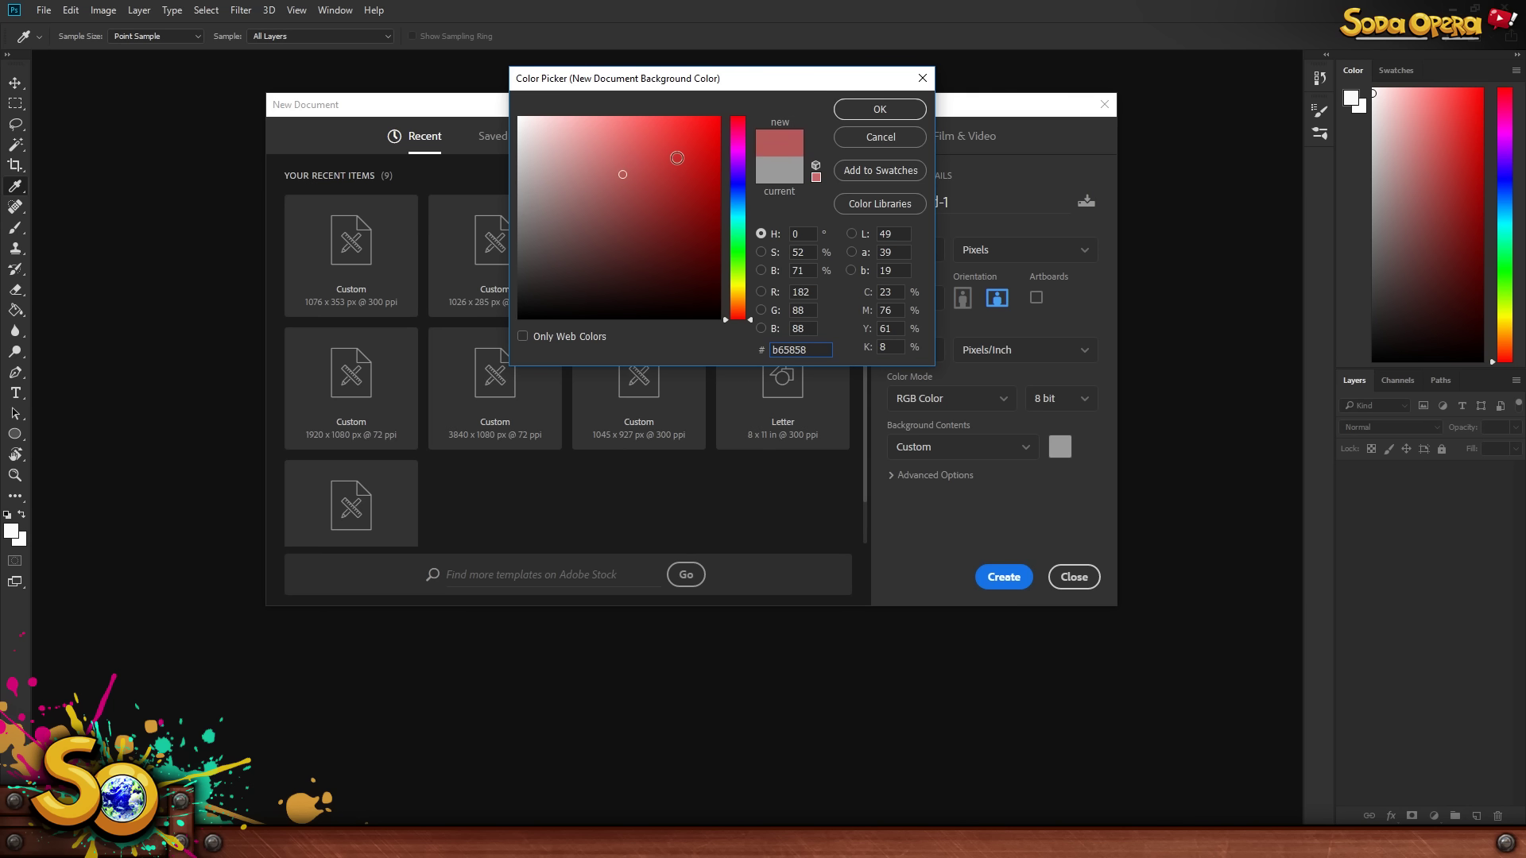
click(656, 161)
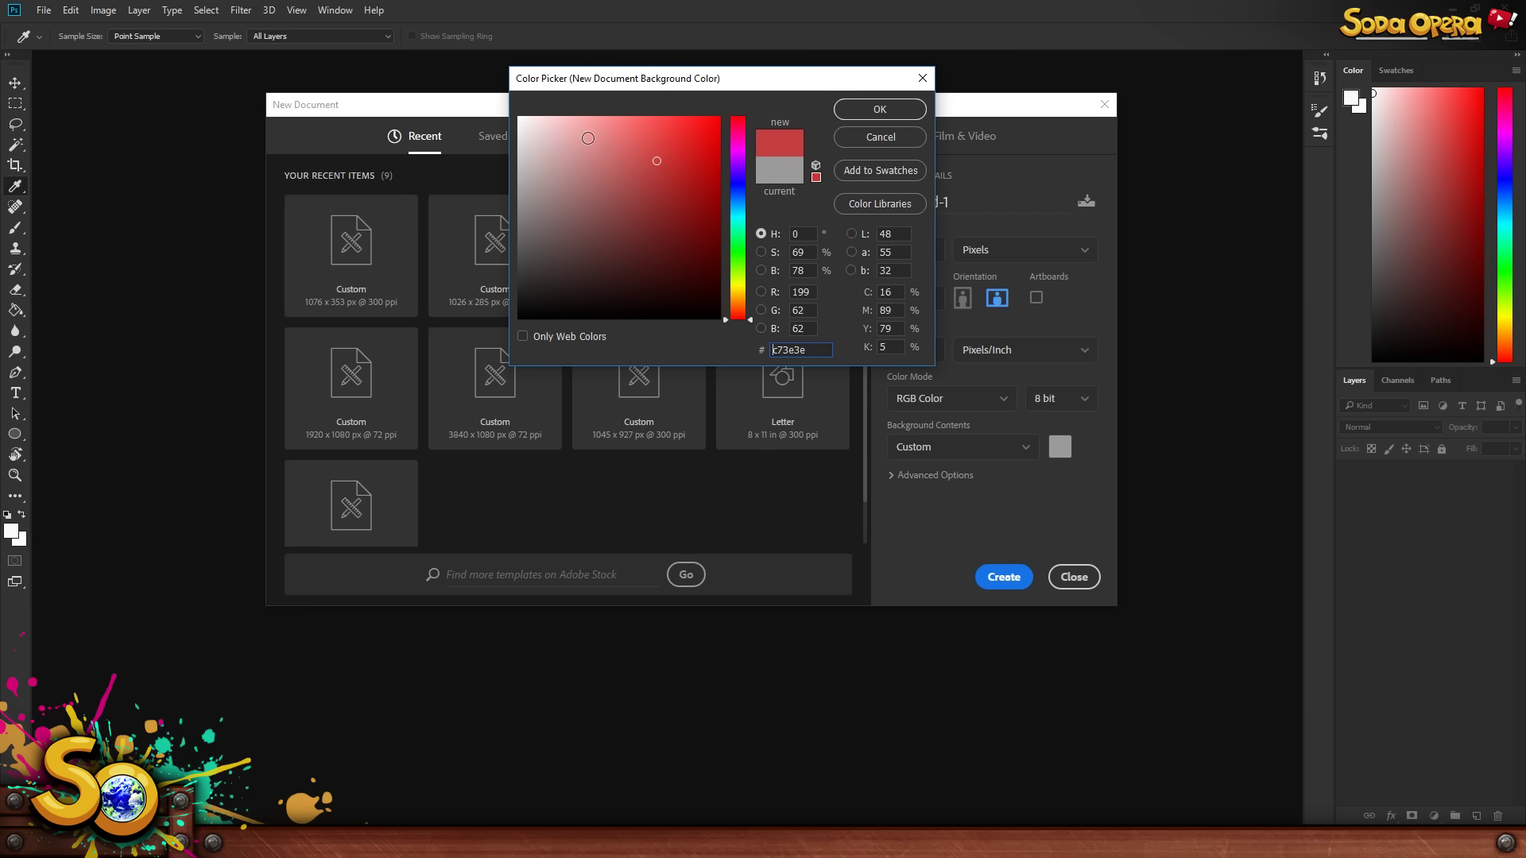
- Set the new document's background color to mid-grey #828282
click(469, 207)
click(469, 211)
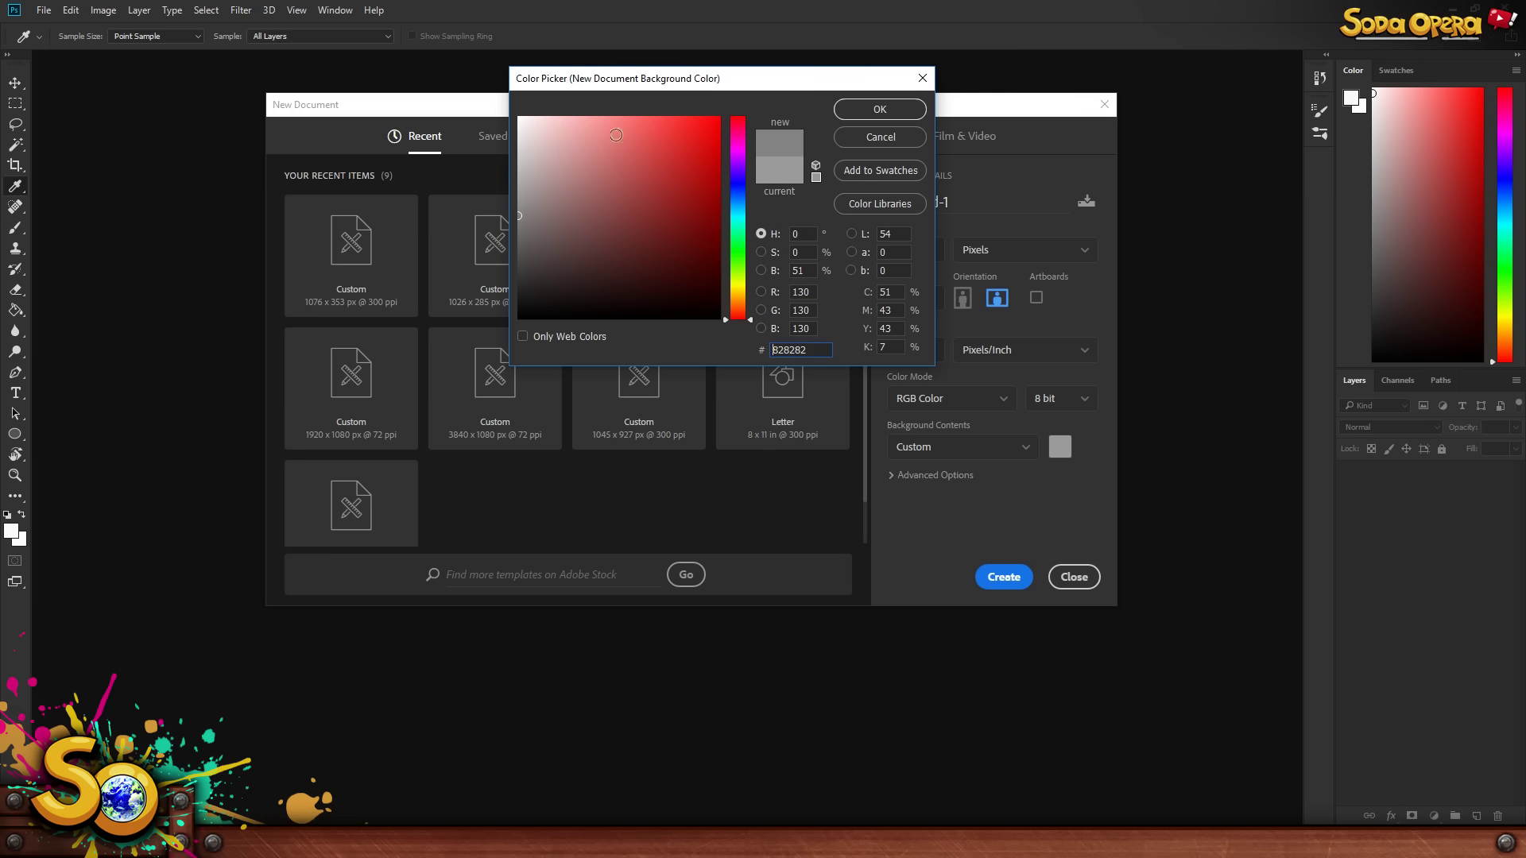
key(Return)
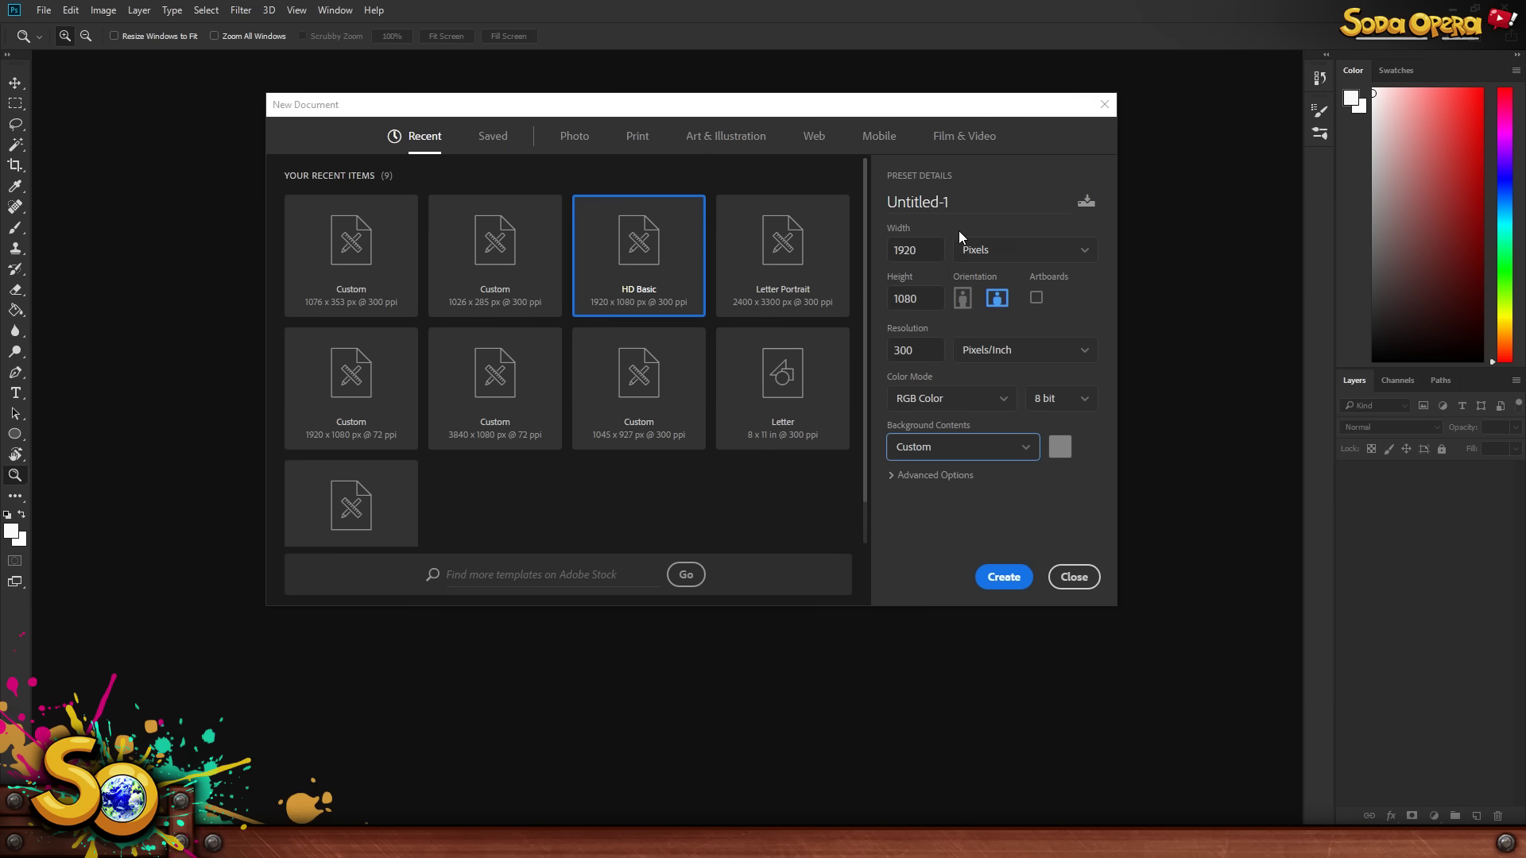
- Save the current settings as a document preset named nkml,gjklhjklkljjhkl, and delete that saved preset
click(1087, 201)
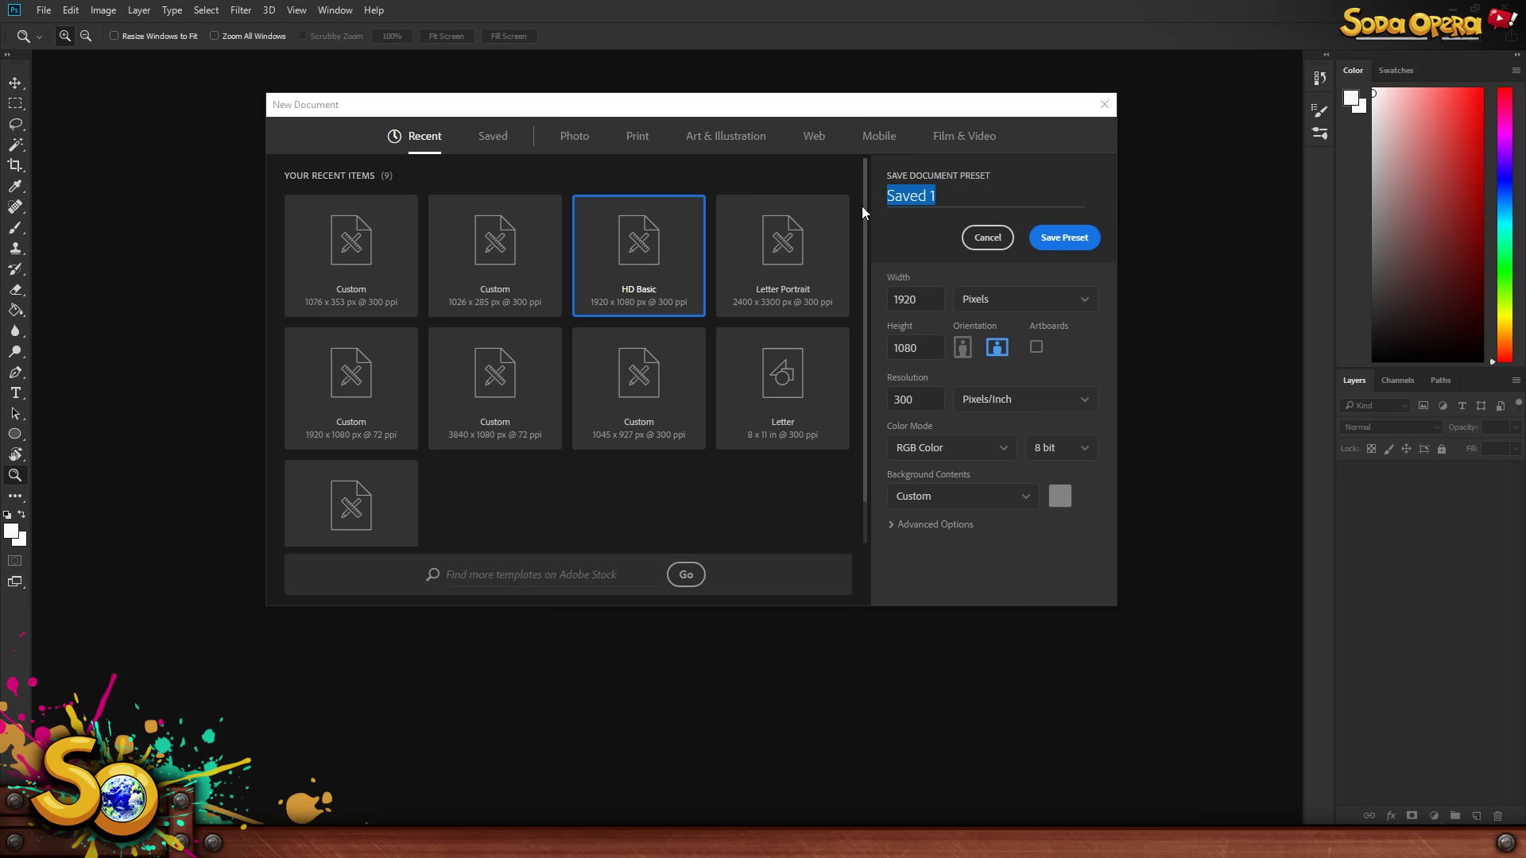
click(932, 197)
triple_click(923, 197)
text(nkml,gjklhjklkljjhkl)
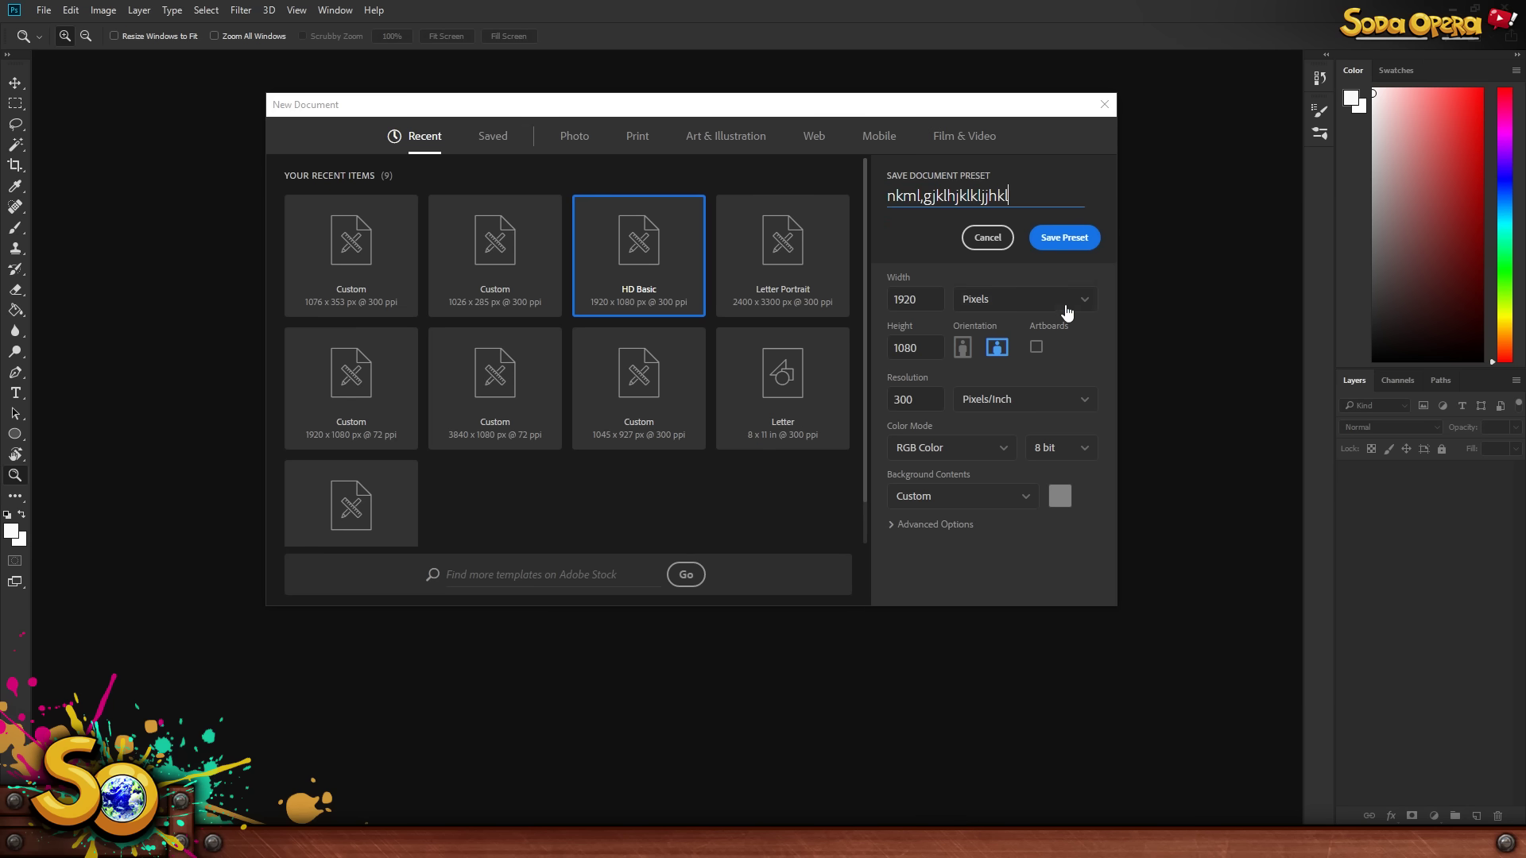
click(1065, 238)
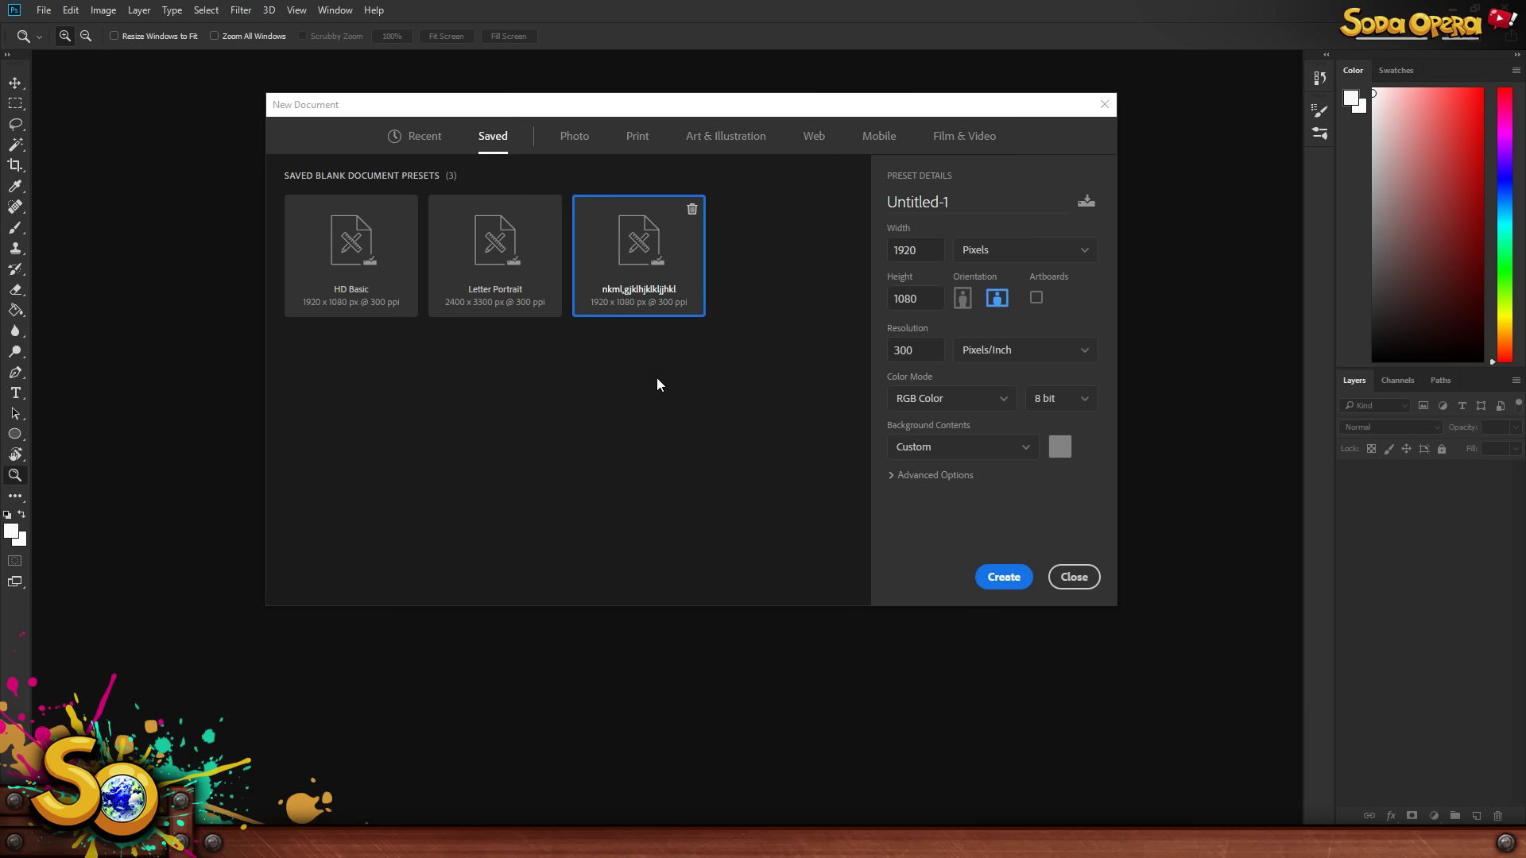
click(693, 211)
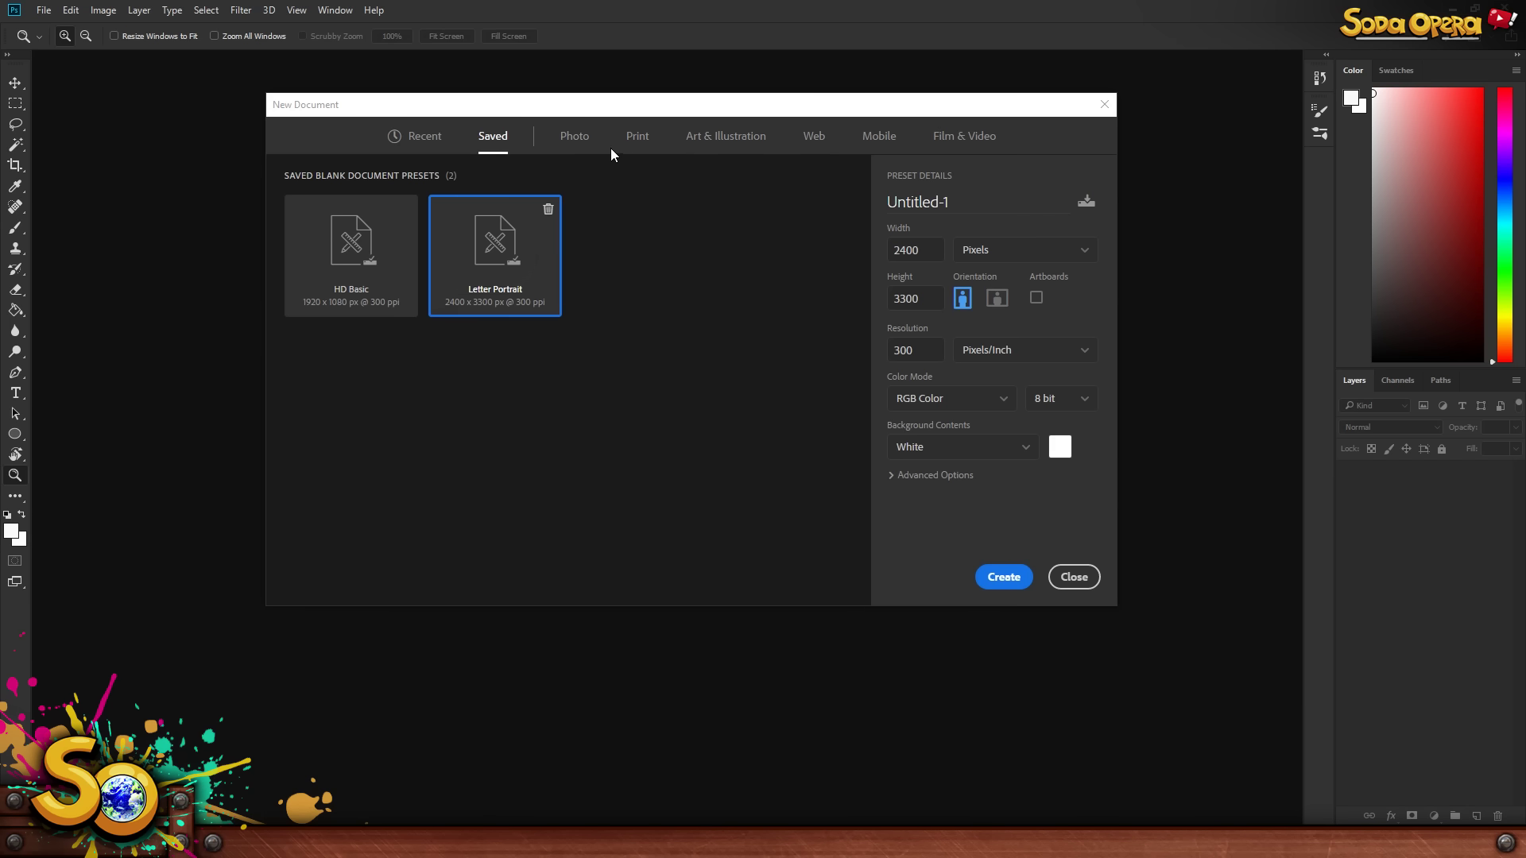
- Choose the Letter preset from the print presets and set its measurement unit to pixels
click(640, 139)
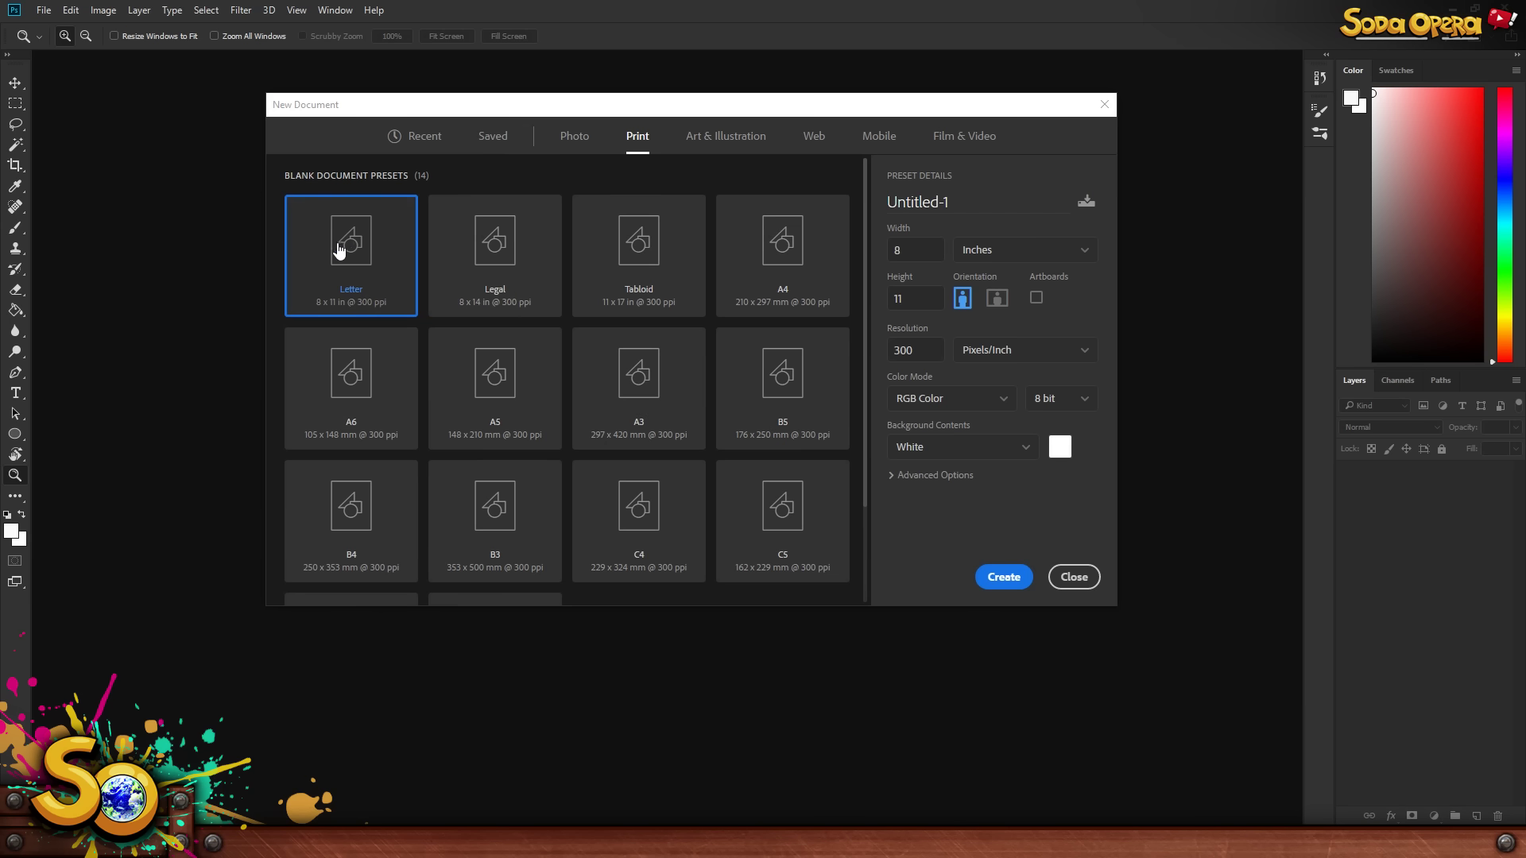
click(974, 249)
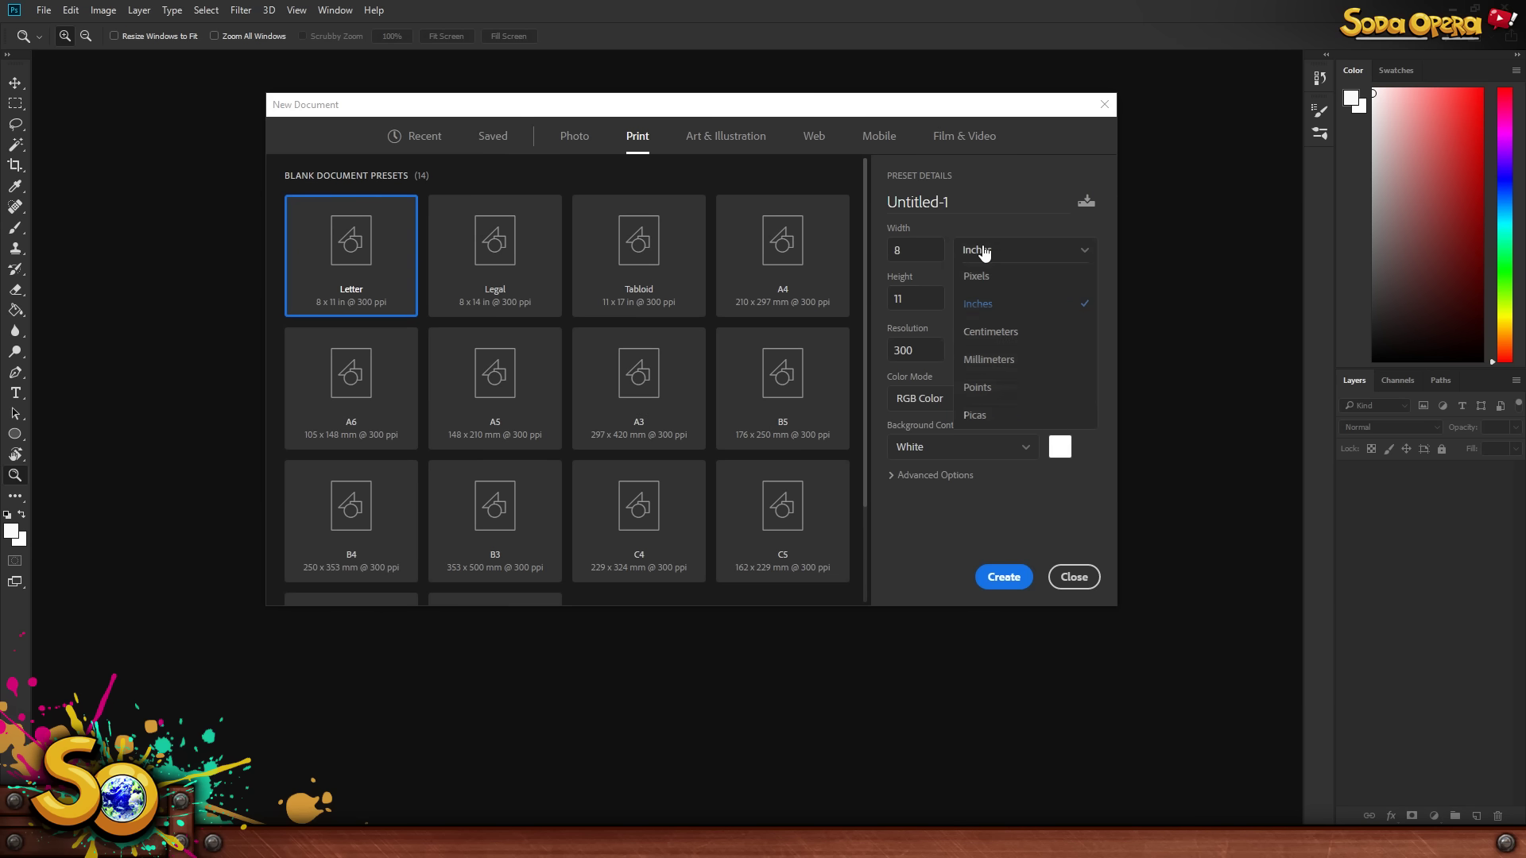
click(971, 262)
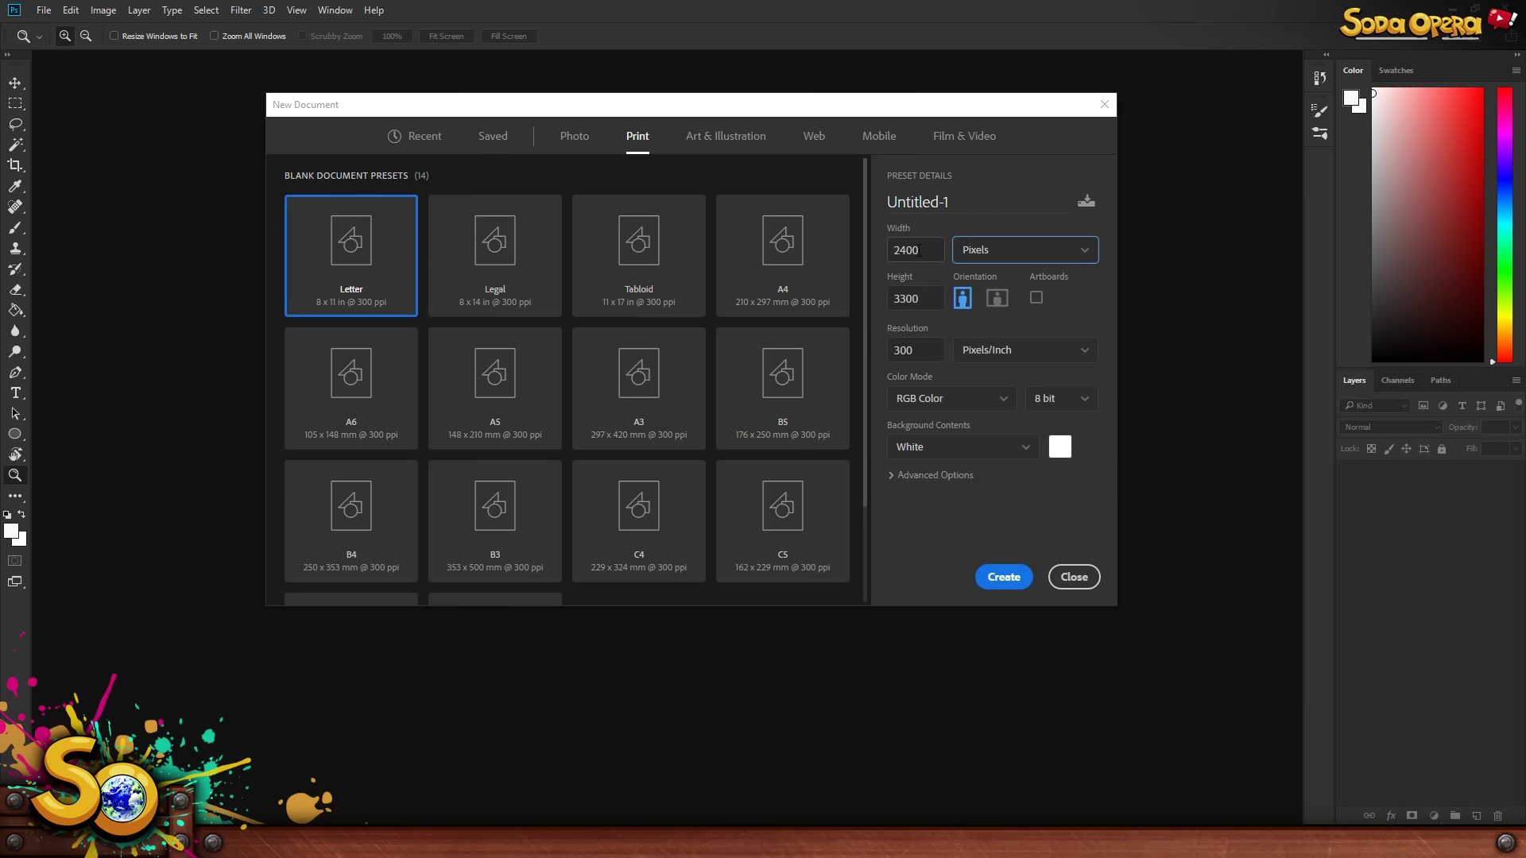
- Examine the Letter preset's height, width and resolution in pixels
double_click(930, 298)
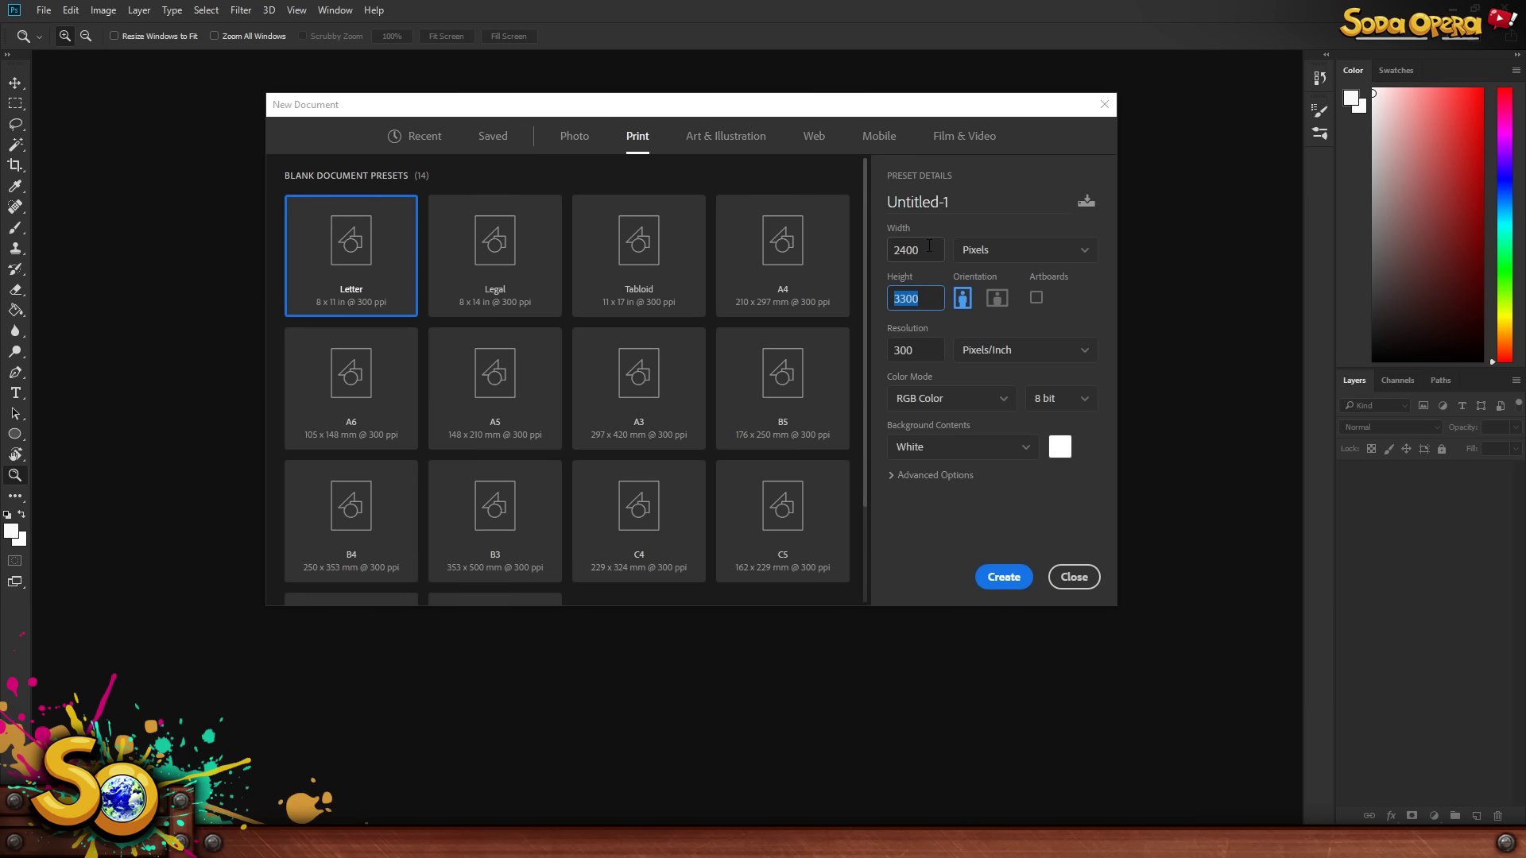
click(927, 299)
double_click(922, 250)
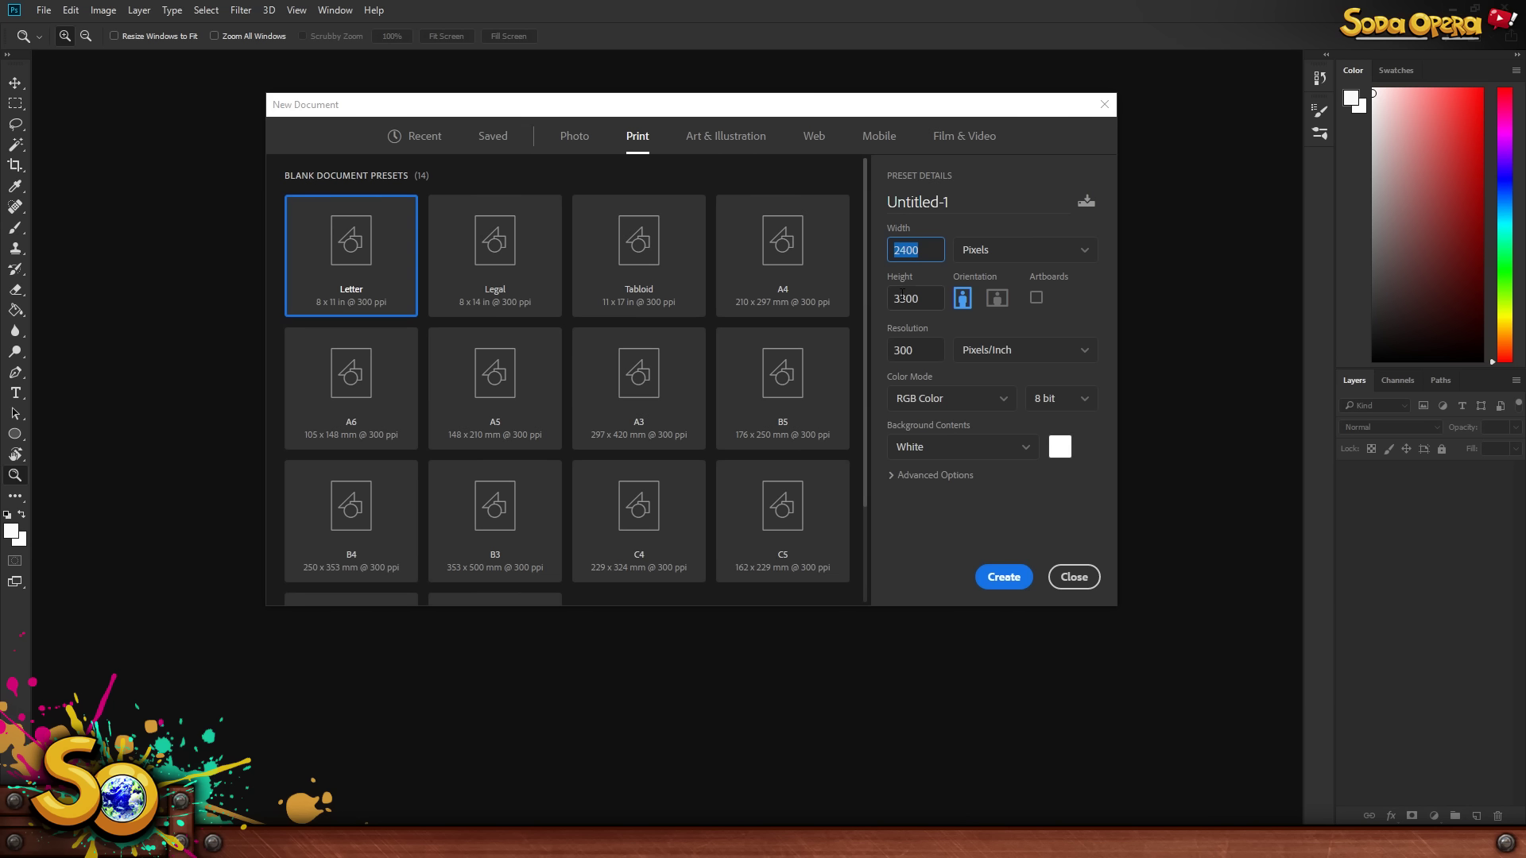
click(935, 259)
click(560, 141)
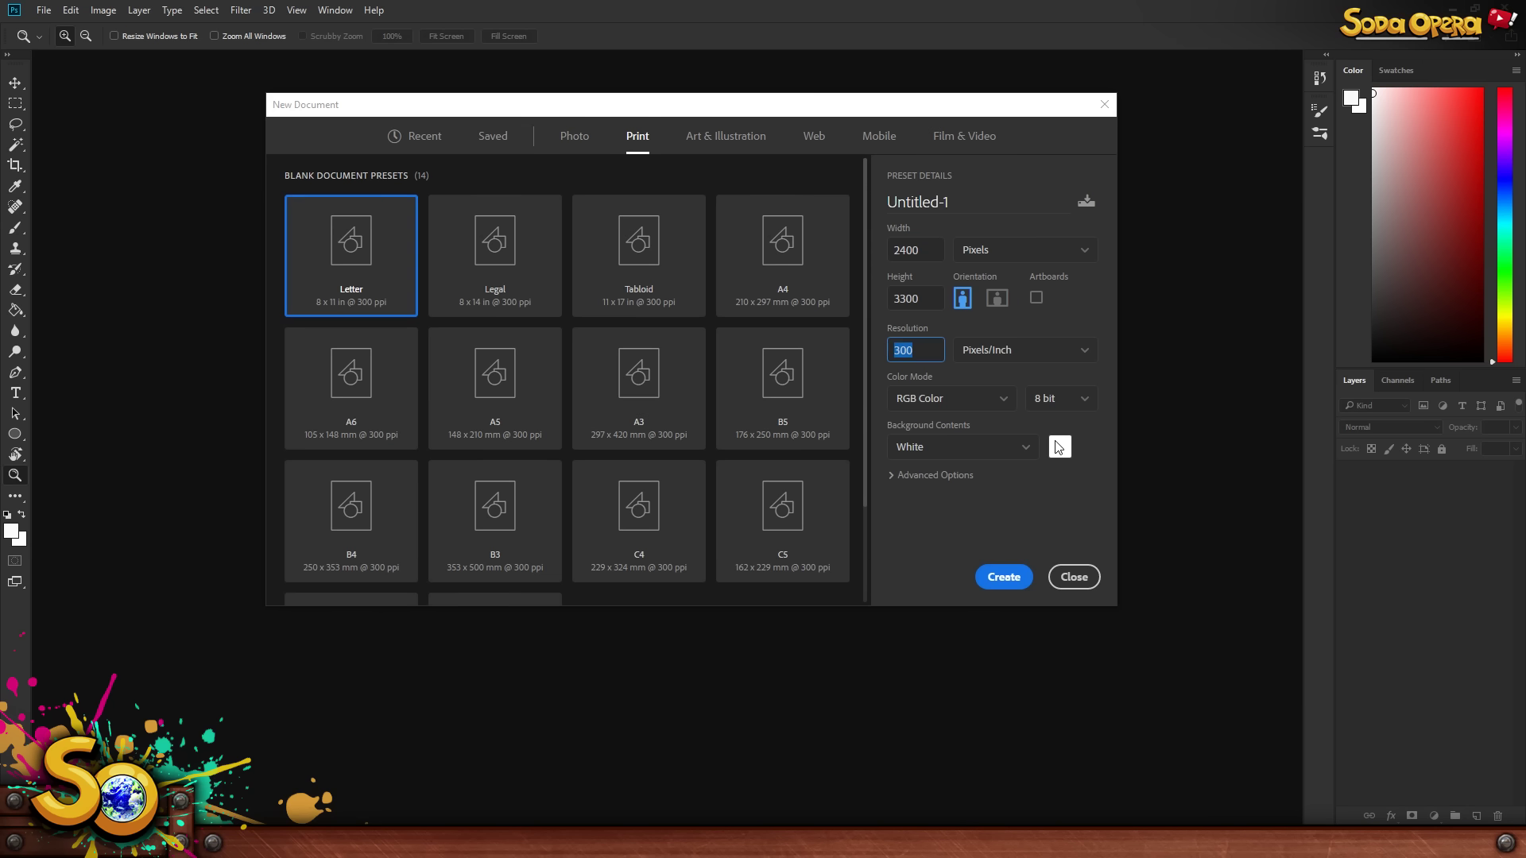
- Give the Letter document a custom grey background of about #9a9a9a, create it and activate the Zoom tool
click(1060, 447)
text(9d9d9d)
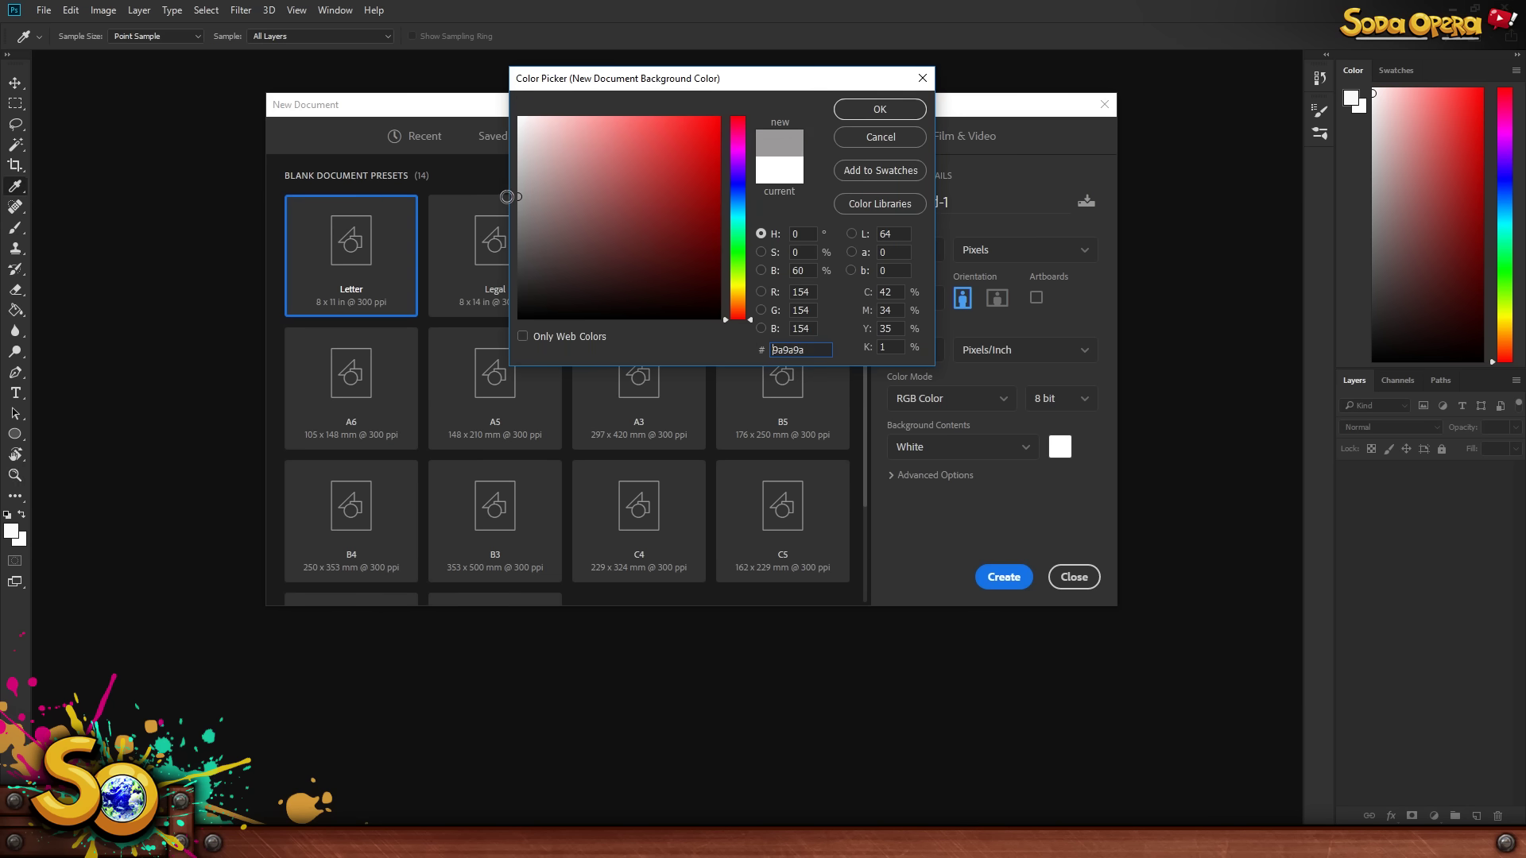
click(871, 112)
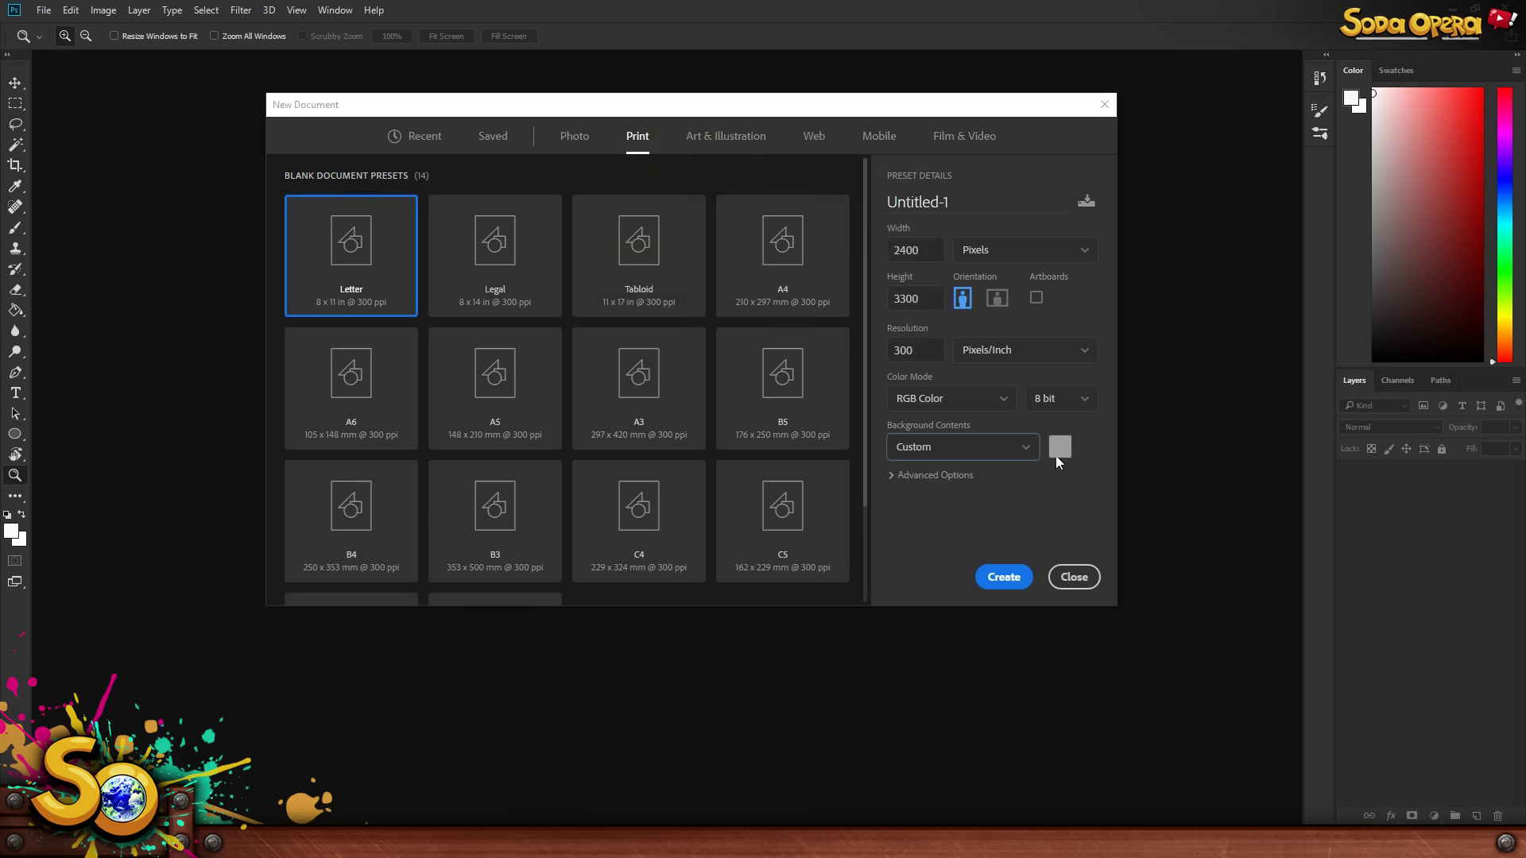
click(1004, 577)
key(z)
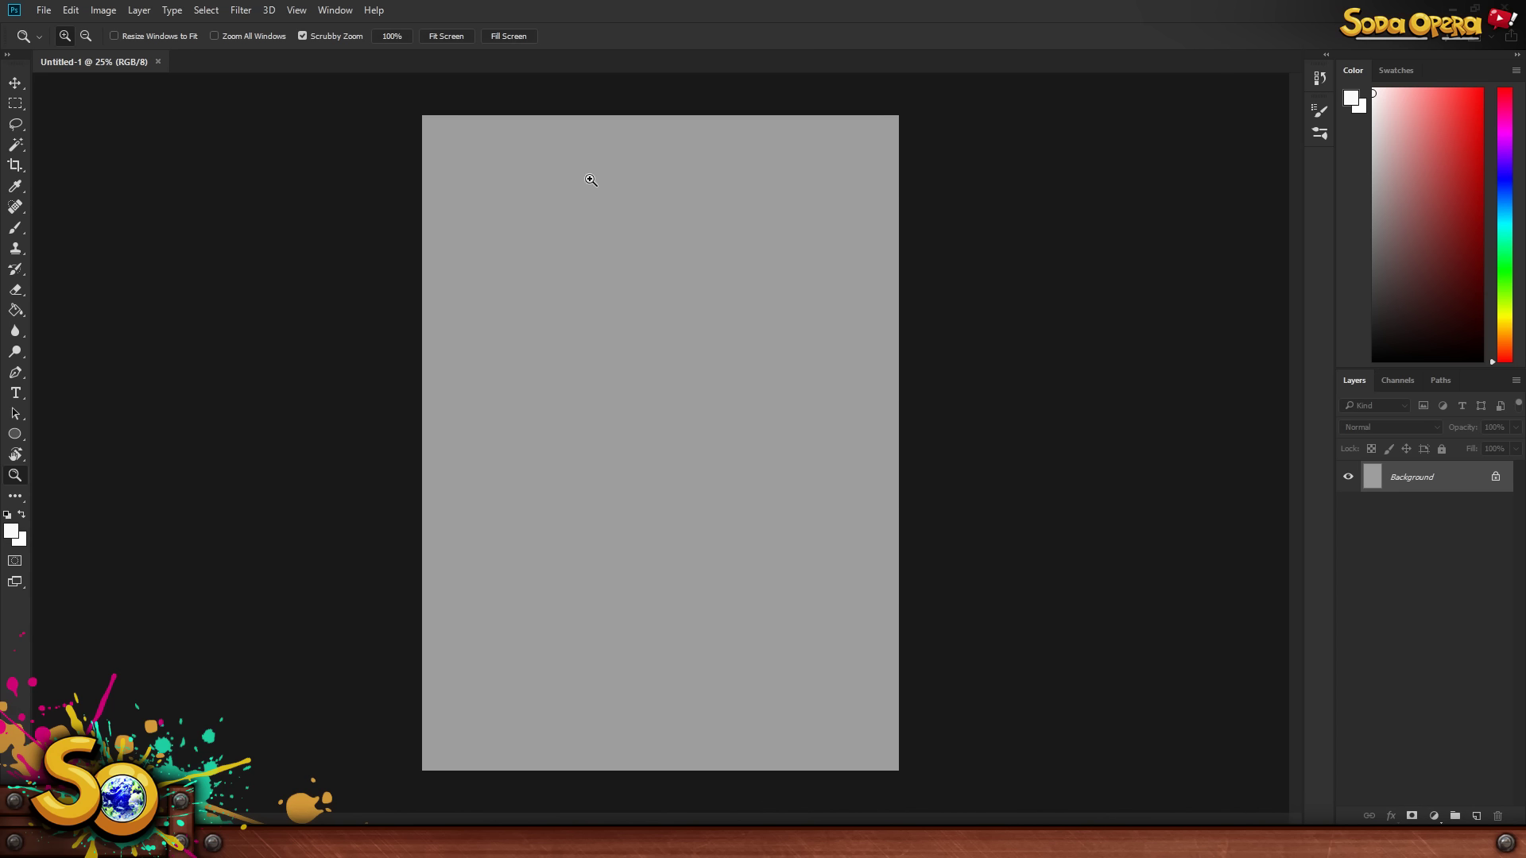
- Activate the Brush tool and choose the first hard round brush preset
click(16, 227)
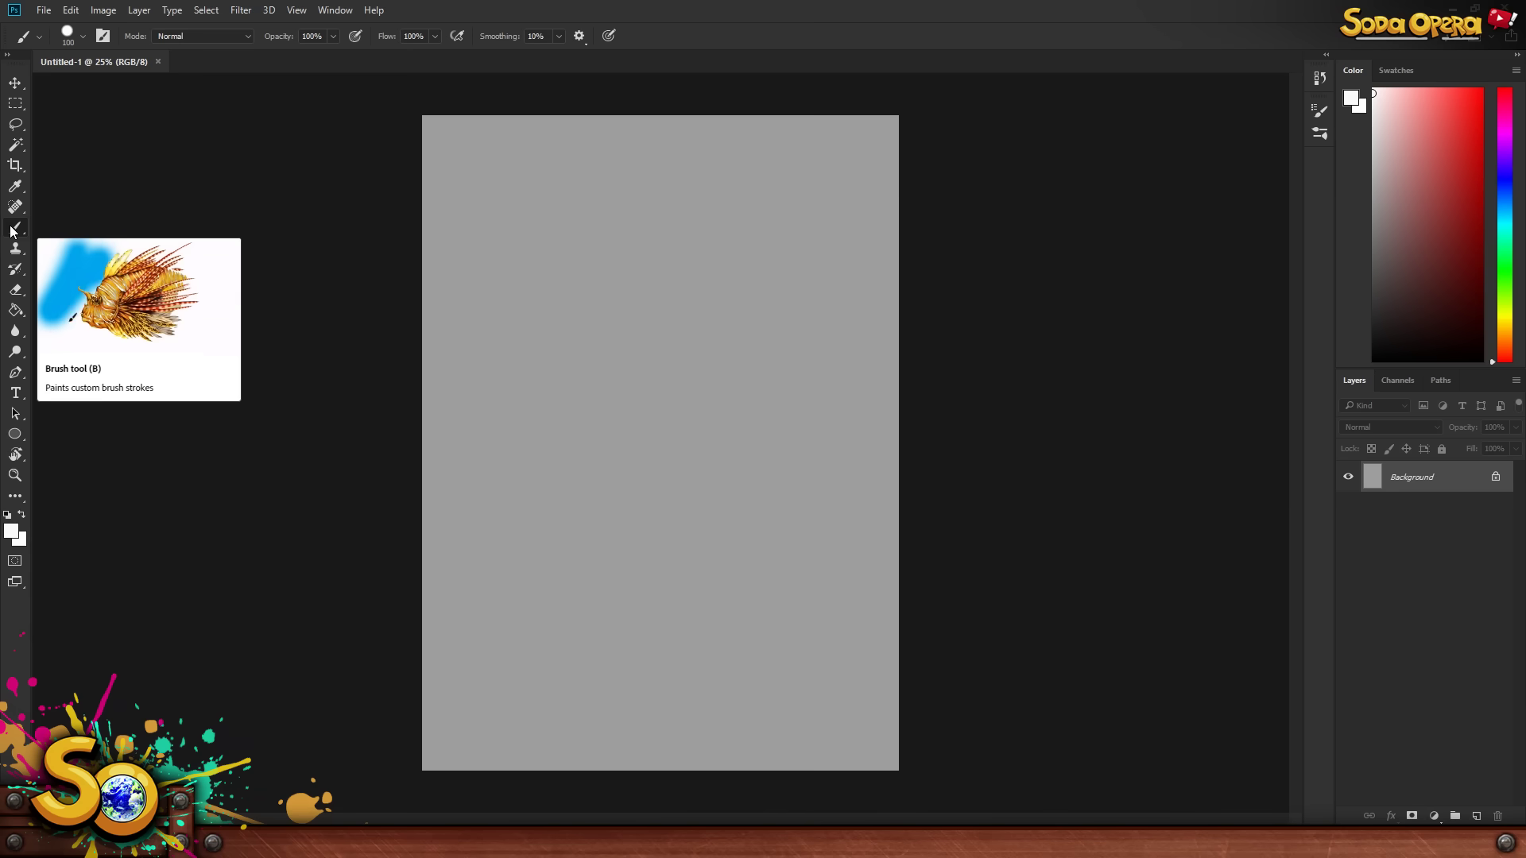
click(246, 187)
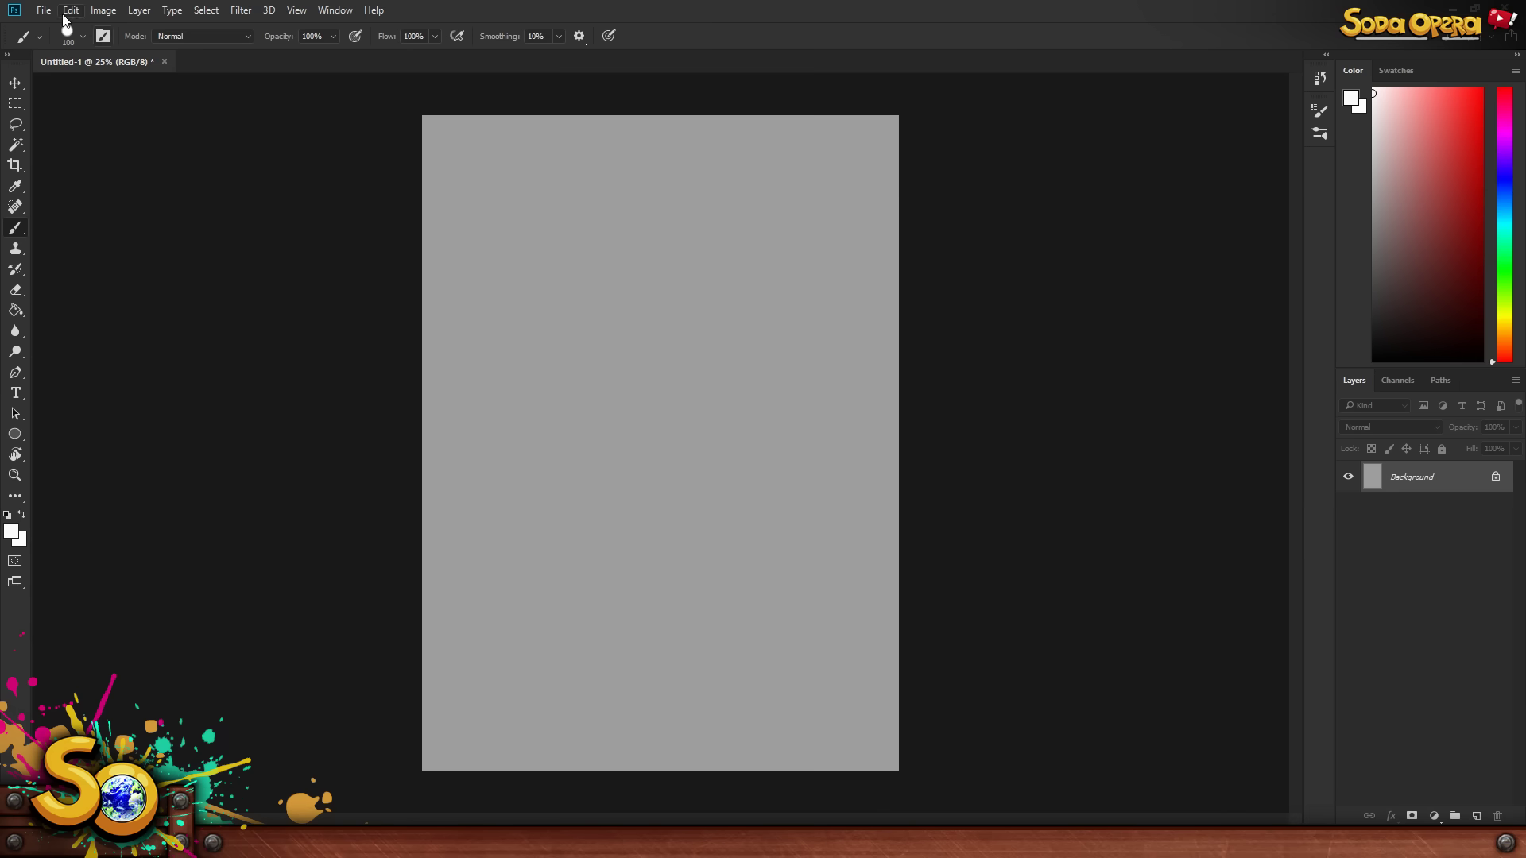
click(333, 37)
click(83, 37)
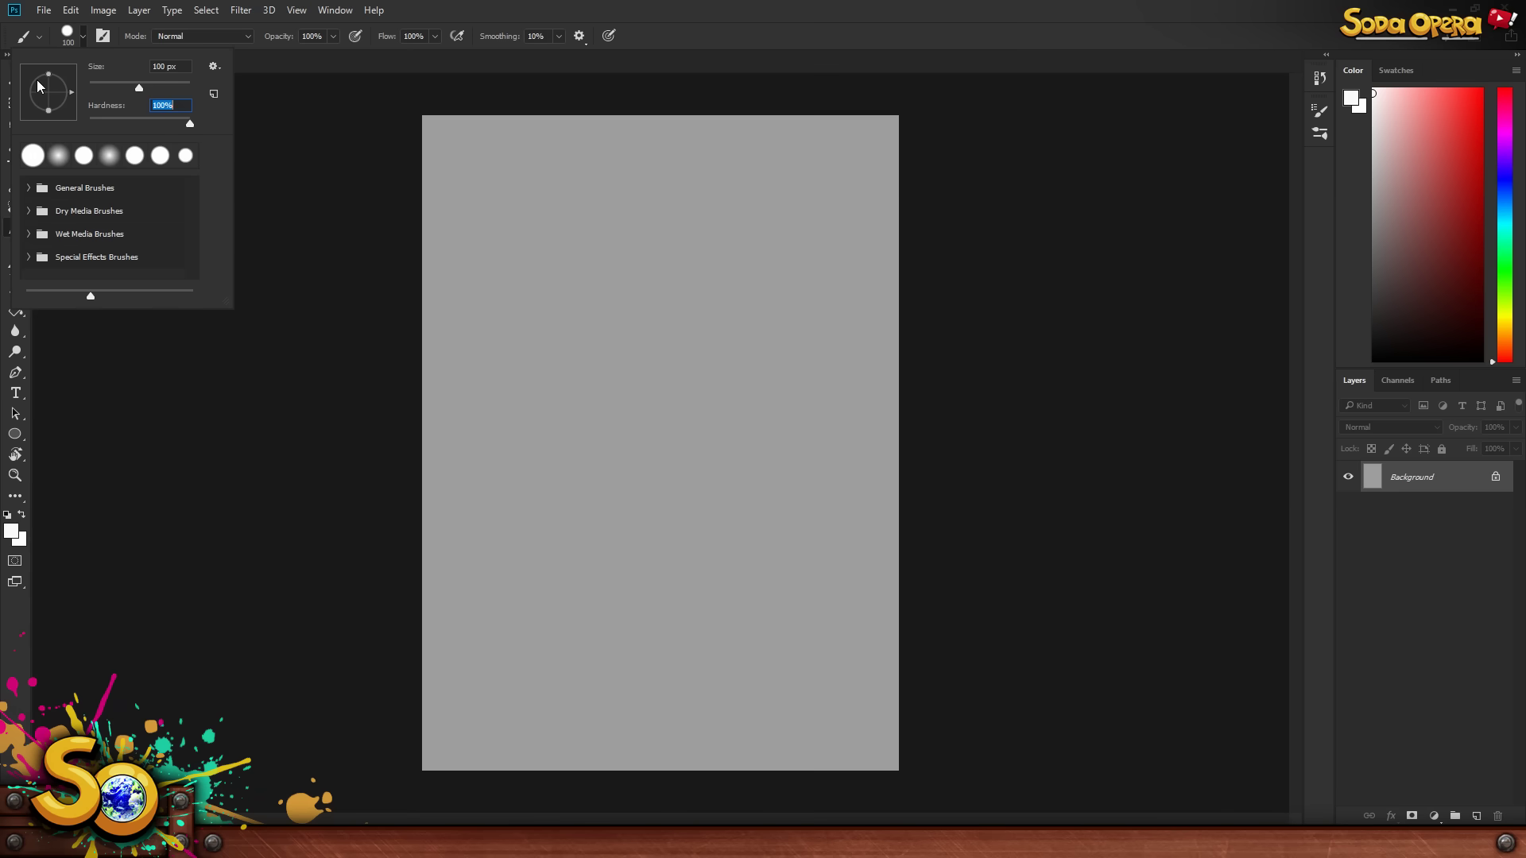
click(67, 32)
click(67, 32)
click(32, 157)
- Switch to the Eraser tool, choose the 700 px soft round preset and raise its hardness to the maximum
key(e)
click(84, 156)
click(58, 156)
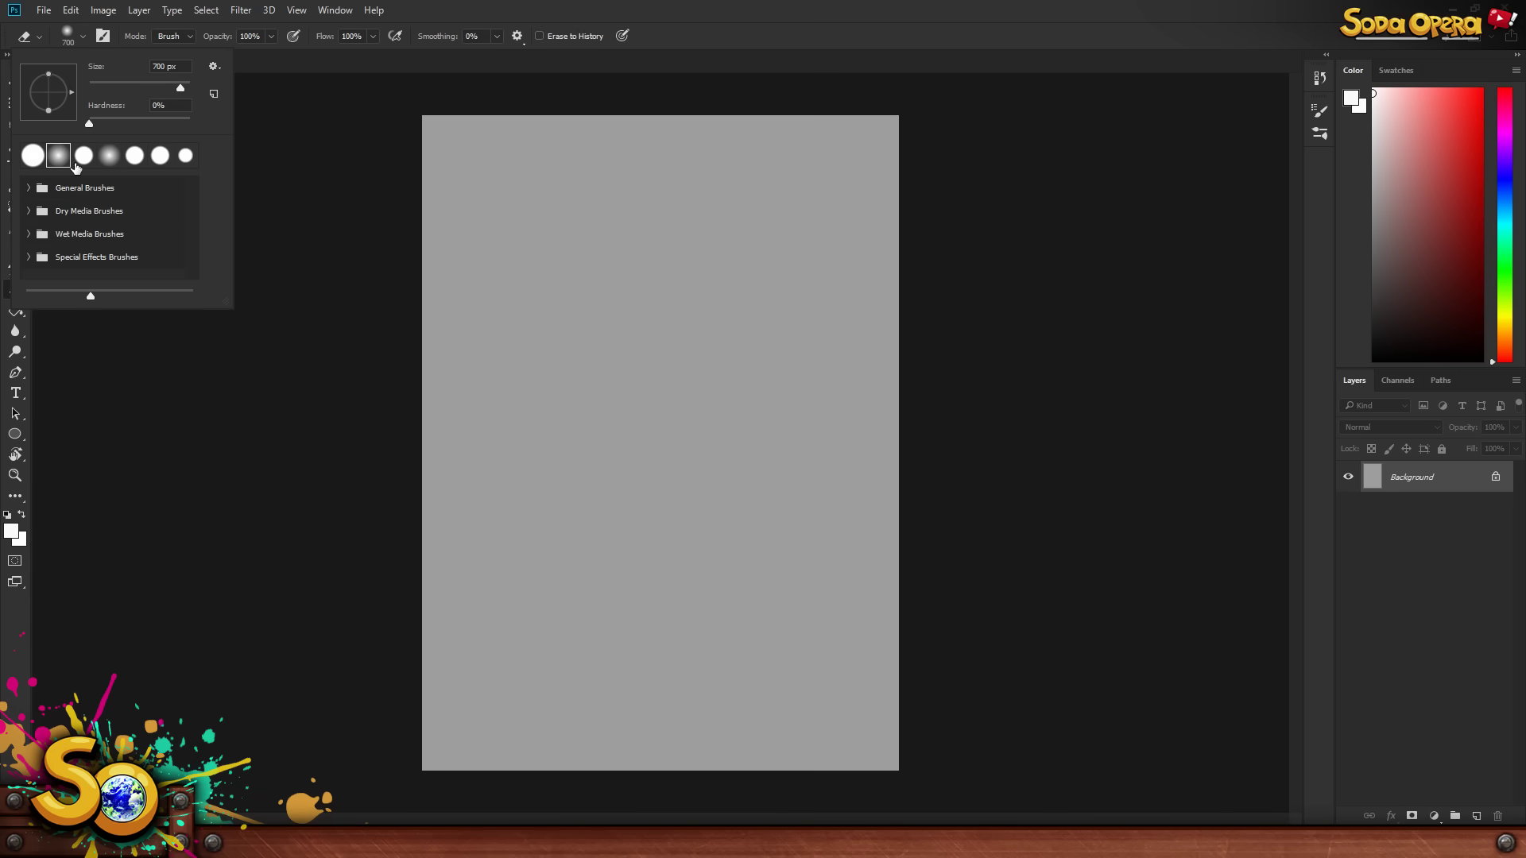
drag(95, 119, 253, 133)
- Return to the Brush tool with the 100 px hard round preset and paint one white dab at 100% opacity near the canvas's upper edge
key(b)
click(110, 157)
drag(94, 125, 265, 126)
click(32, 156)
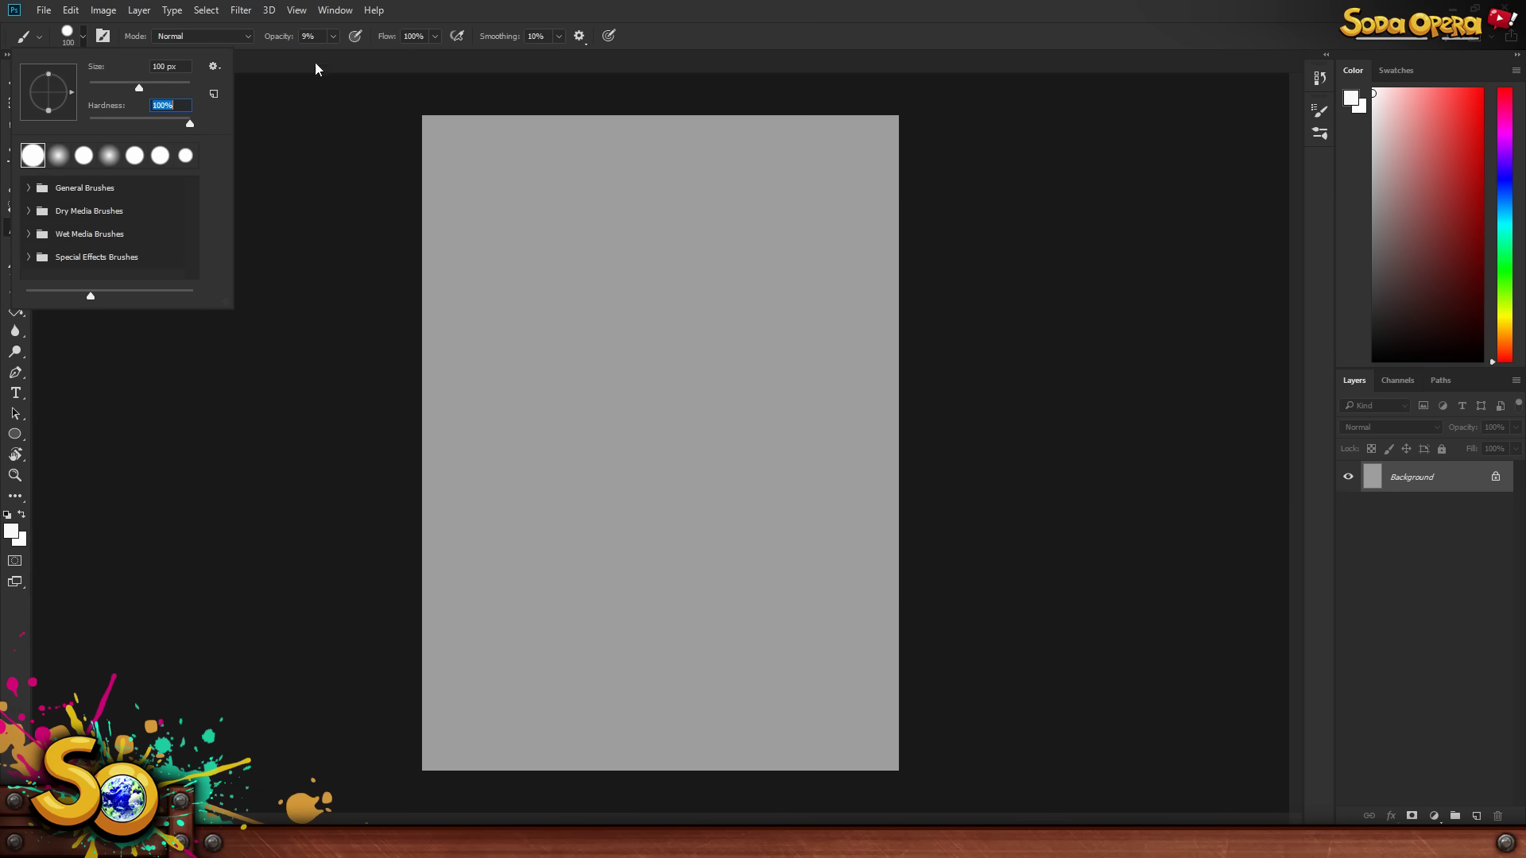
click(334, 36)
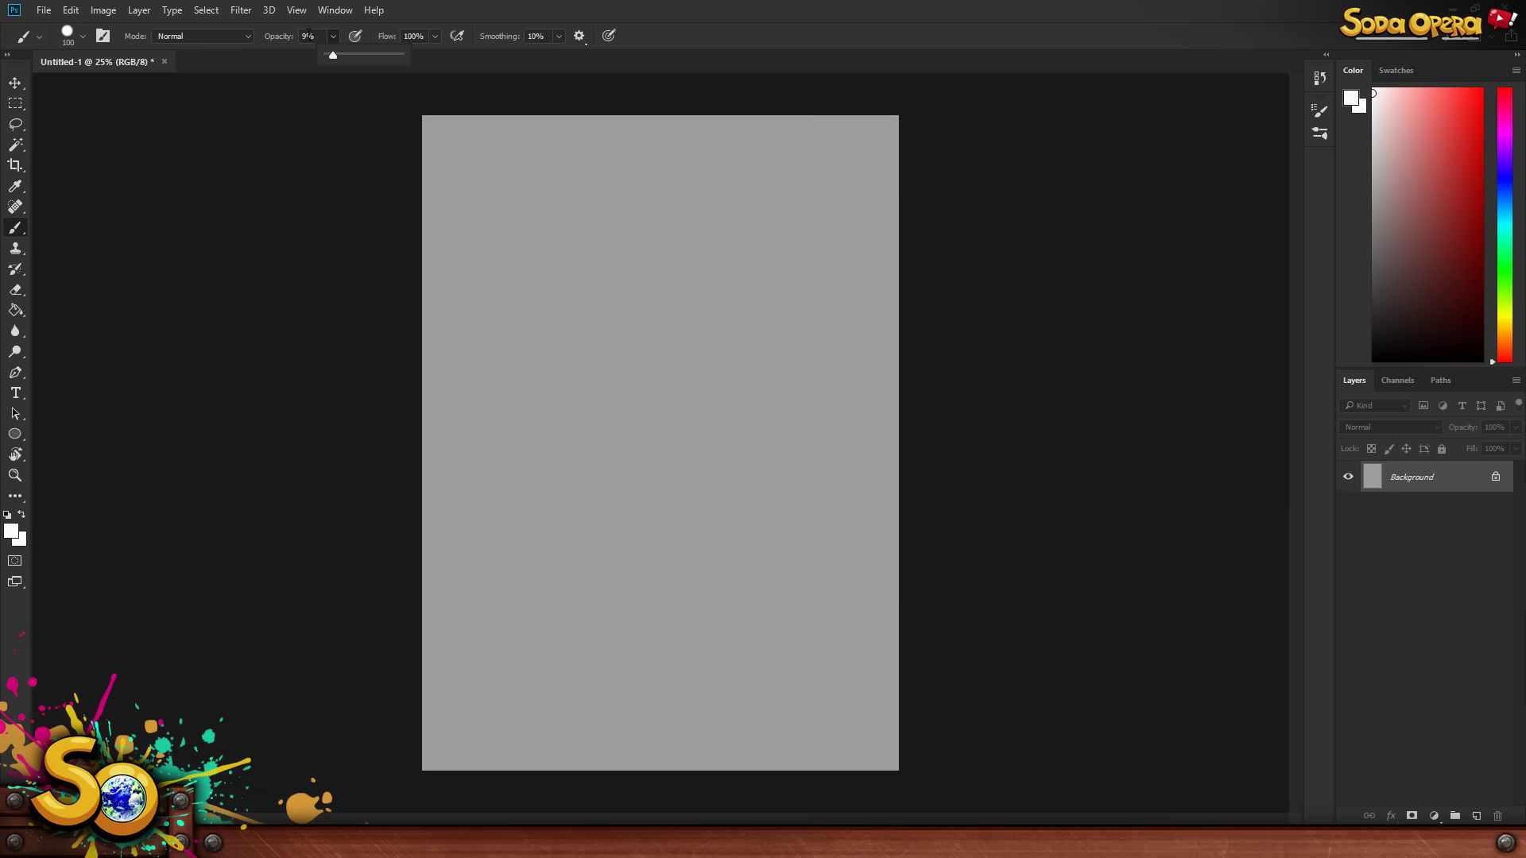
click(719, 147)
- Examine the available brush groups, the brush tip shape options, the Shape Dynamics settings and the brush spacing
click(1318, 137)
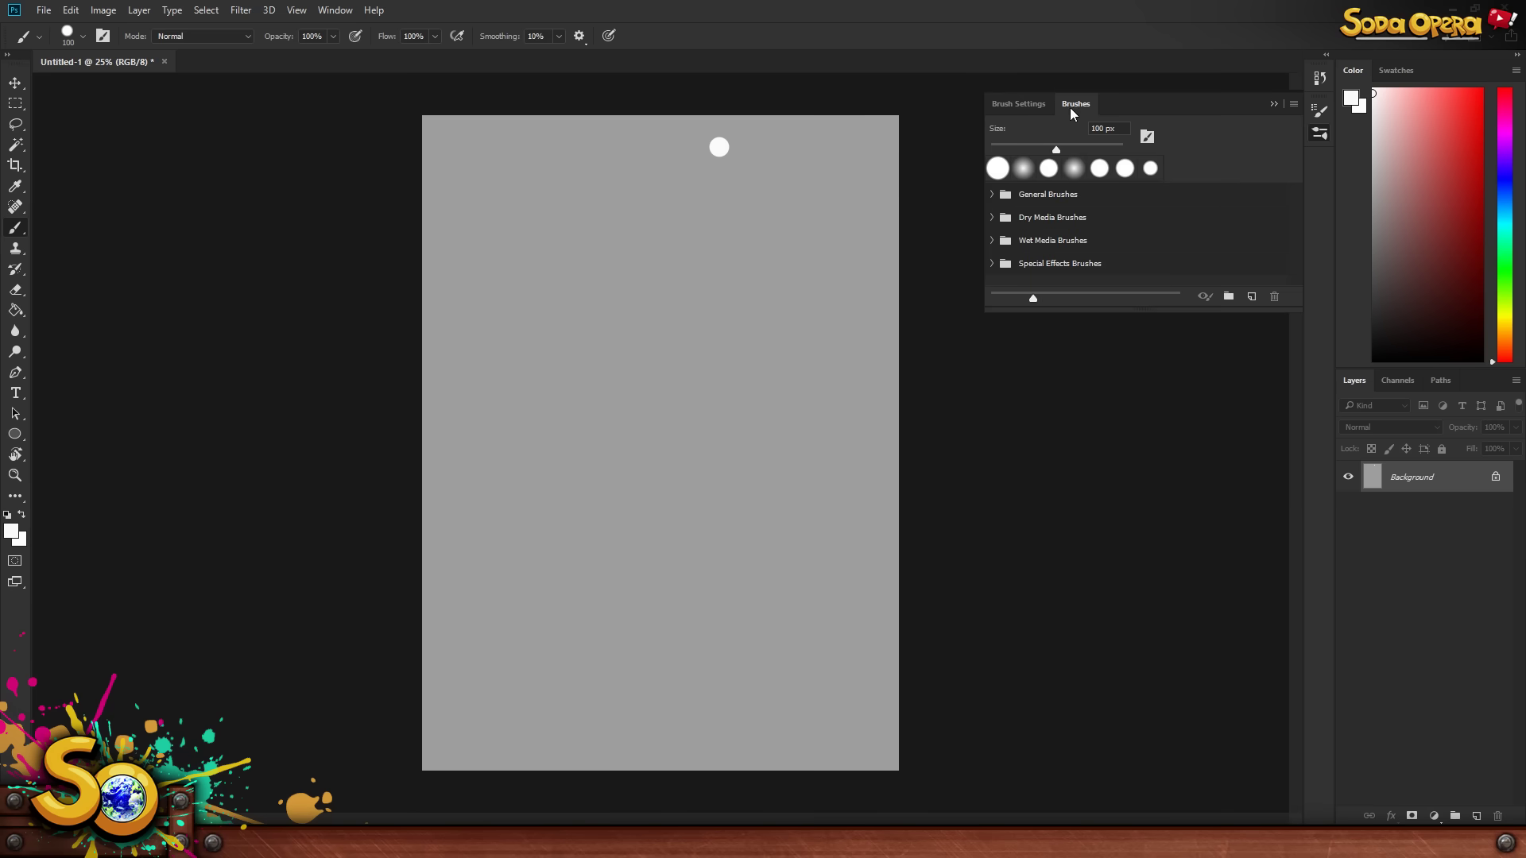
click(1013, 106)
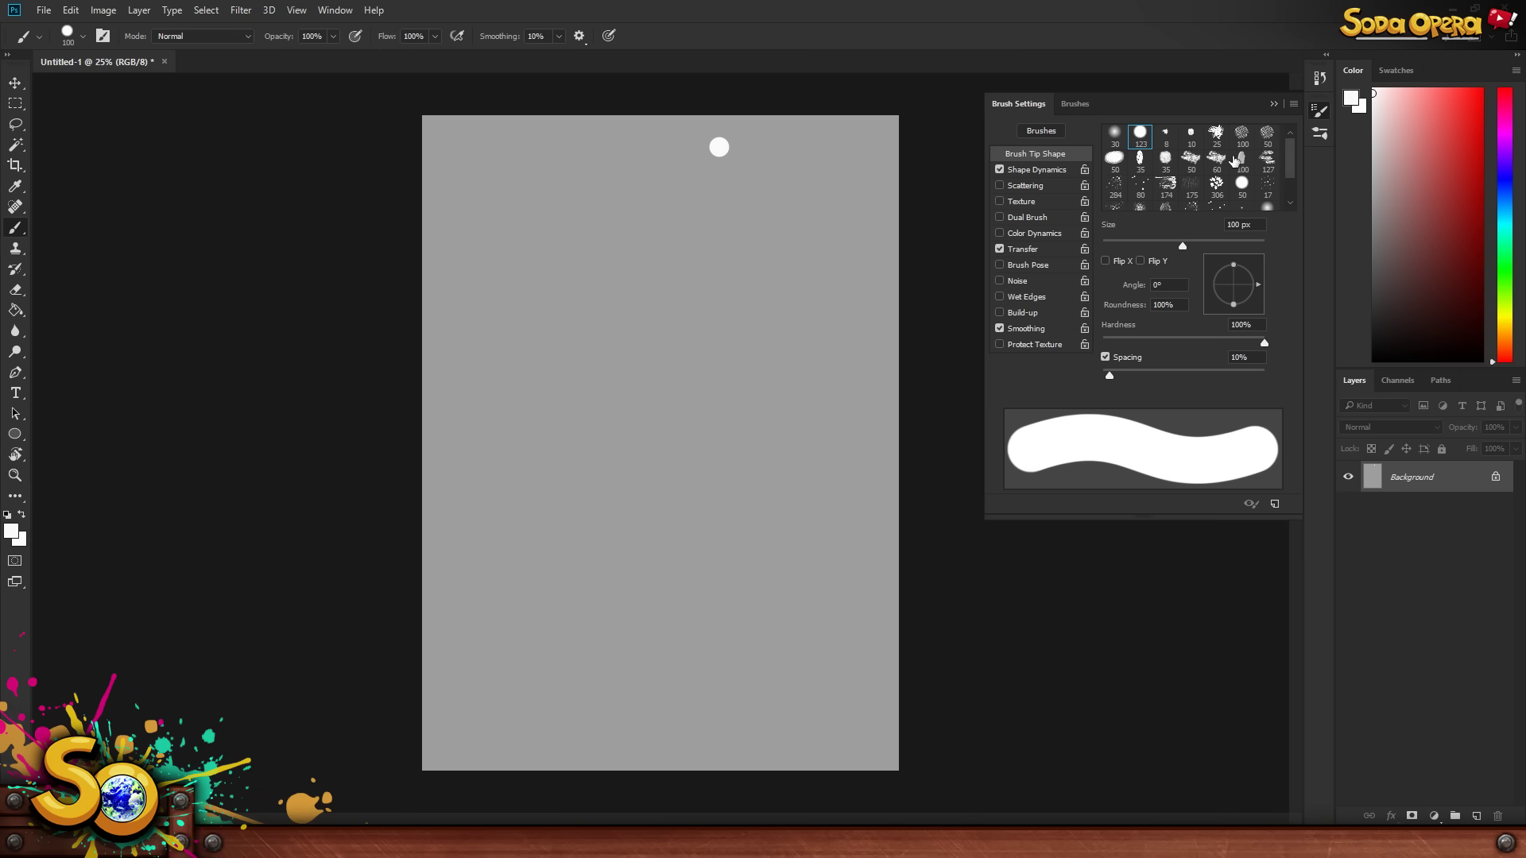
click(1088, 104)
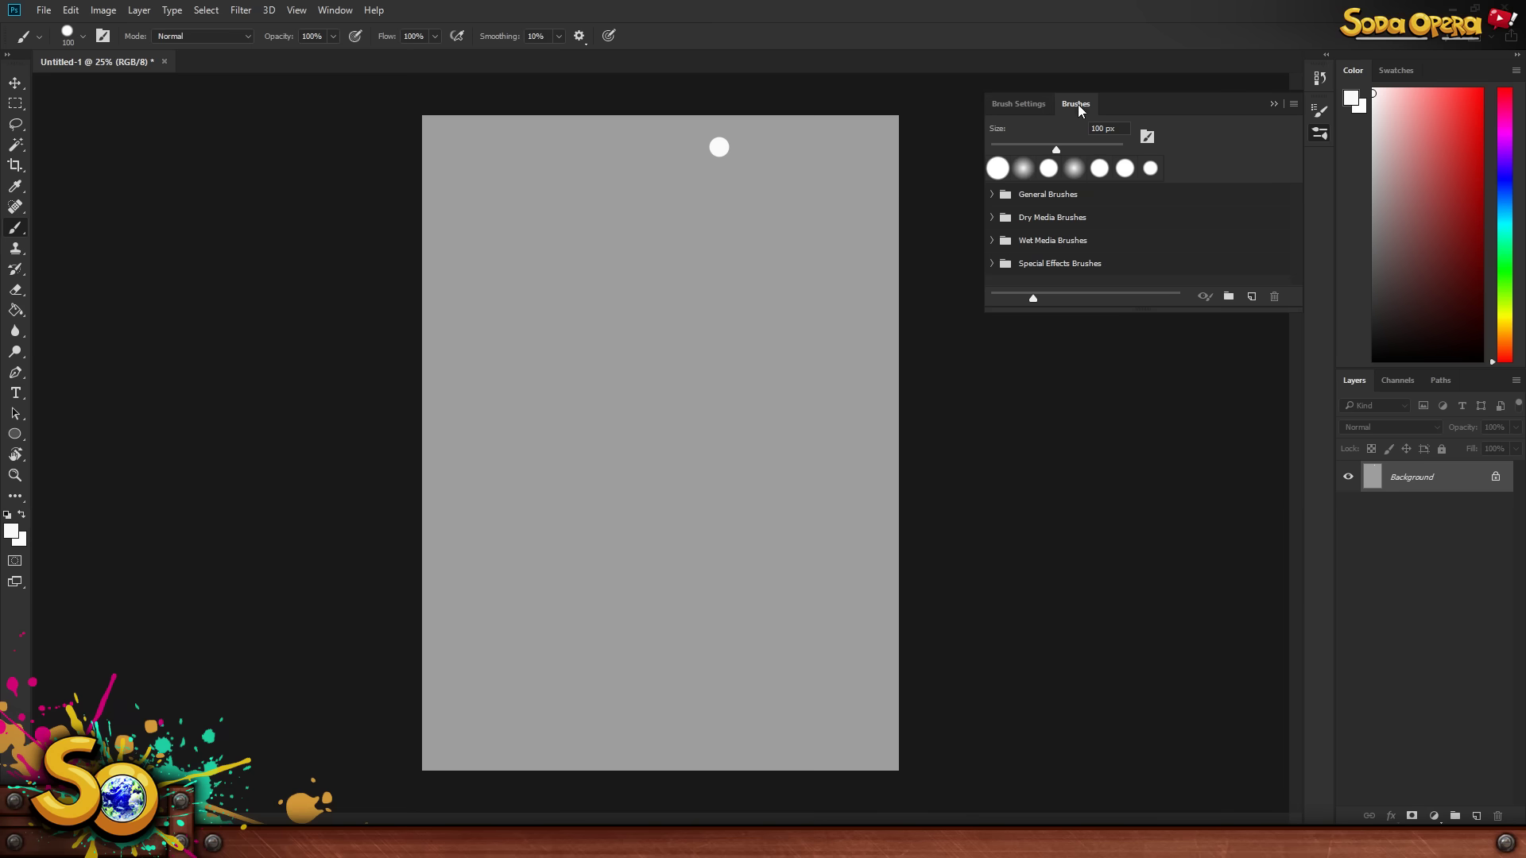
click(1024, 102)
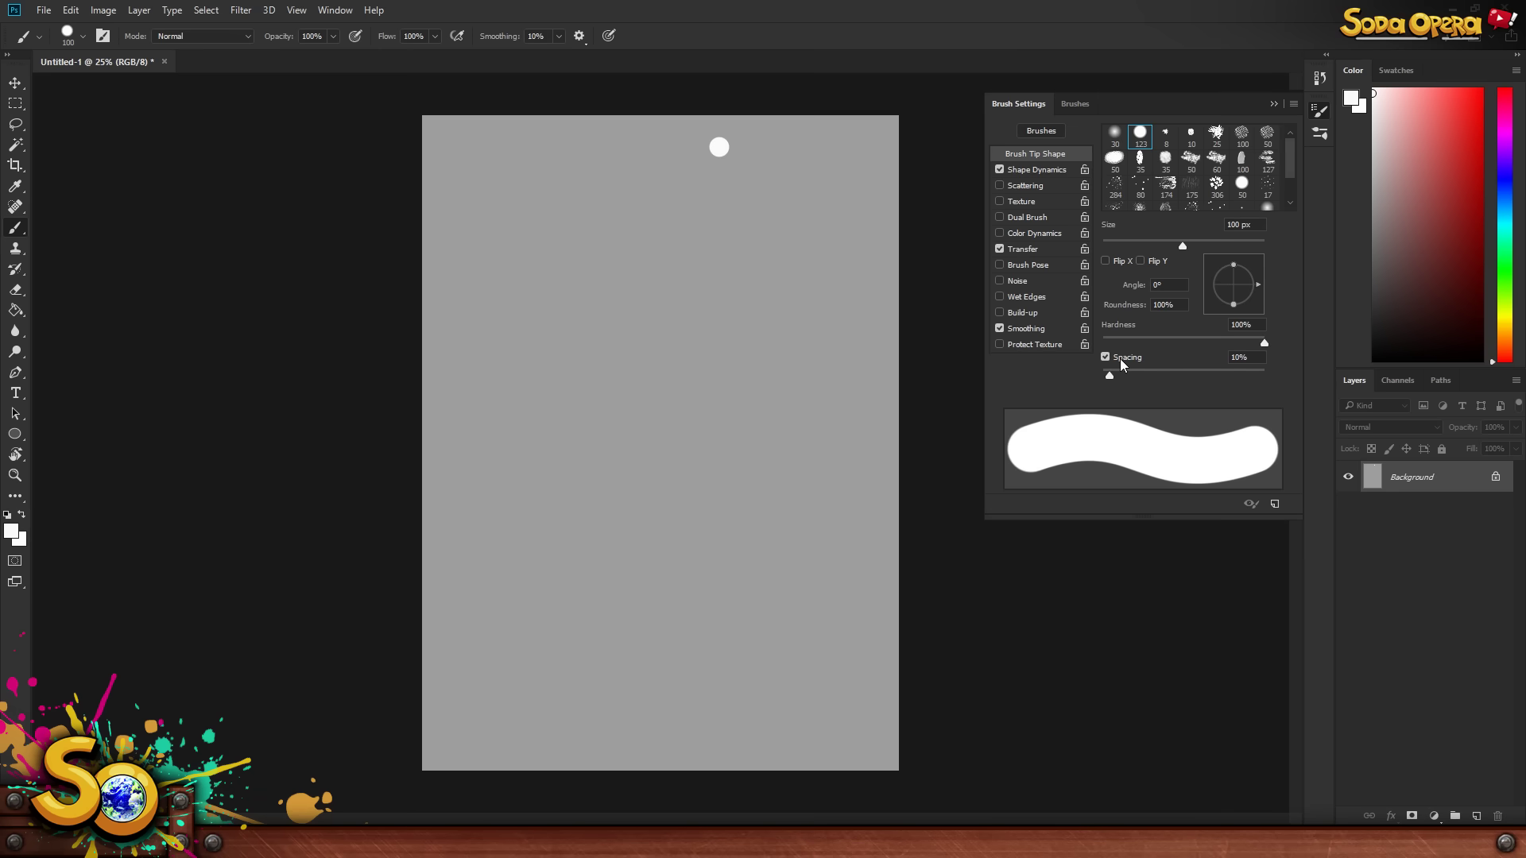
click(1030, 169)
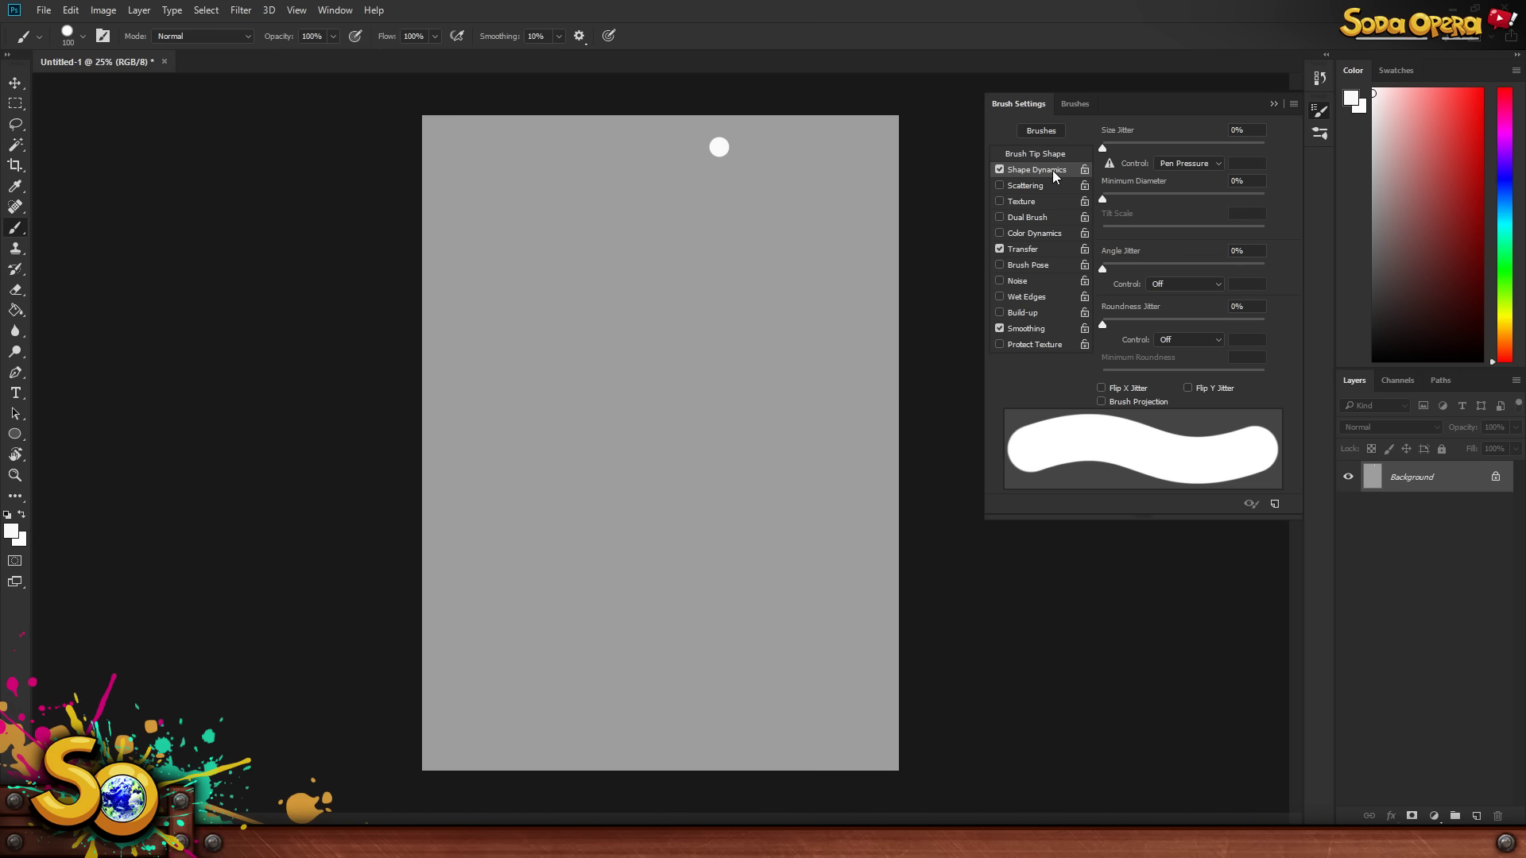
click(999, 170)
click(1029, 153)
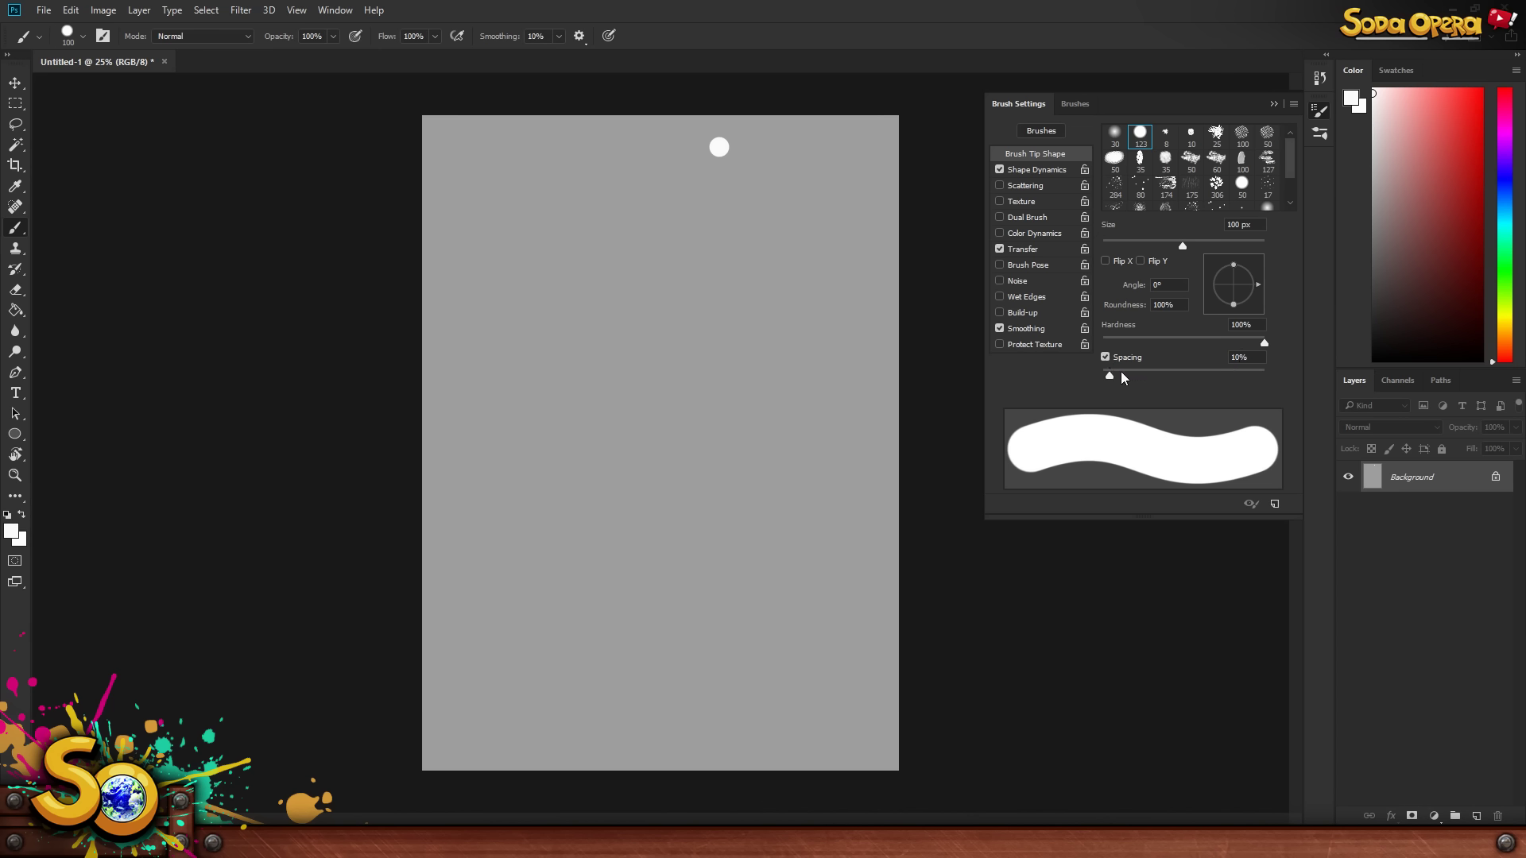
mouse_move(1112, 375)
mouse_down()
mouse_move(1134, 383)
mouse_move(1110, 379)
mouse_up()
- Set the size jitter control in the brush's Shape Dynamics to Pen Pressure
click(1025, 169)
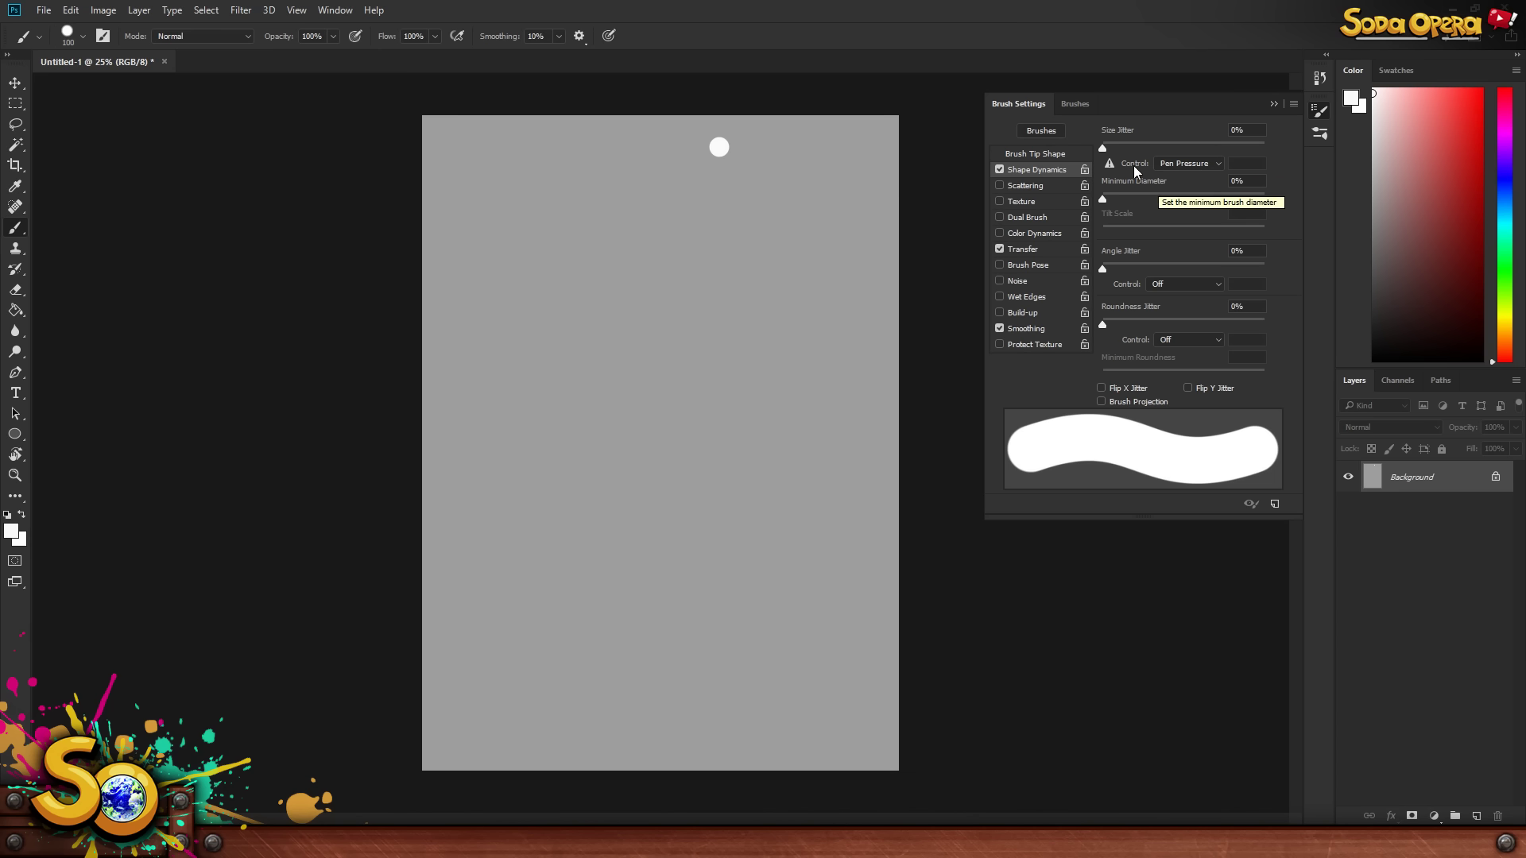
click(1189, 165)
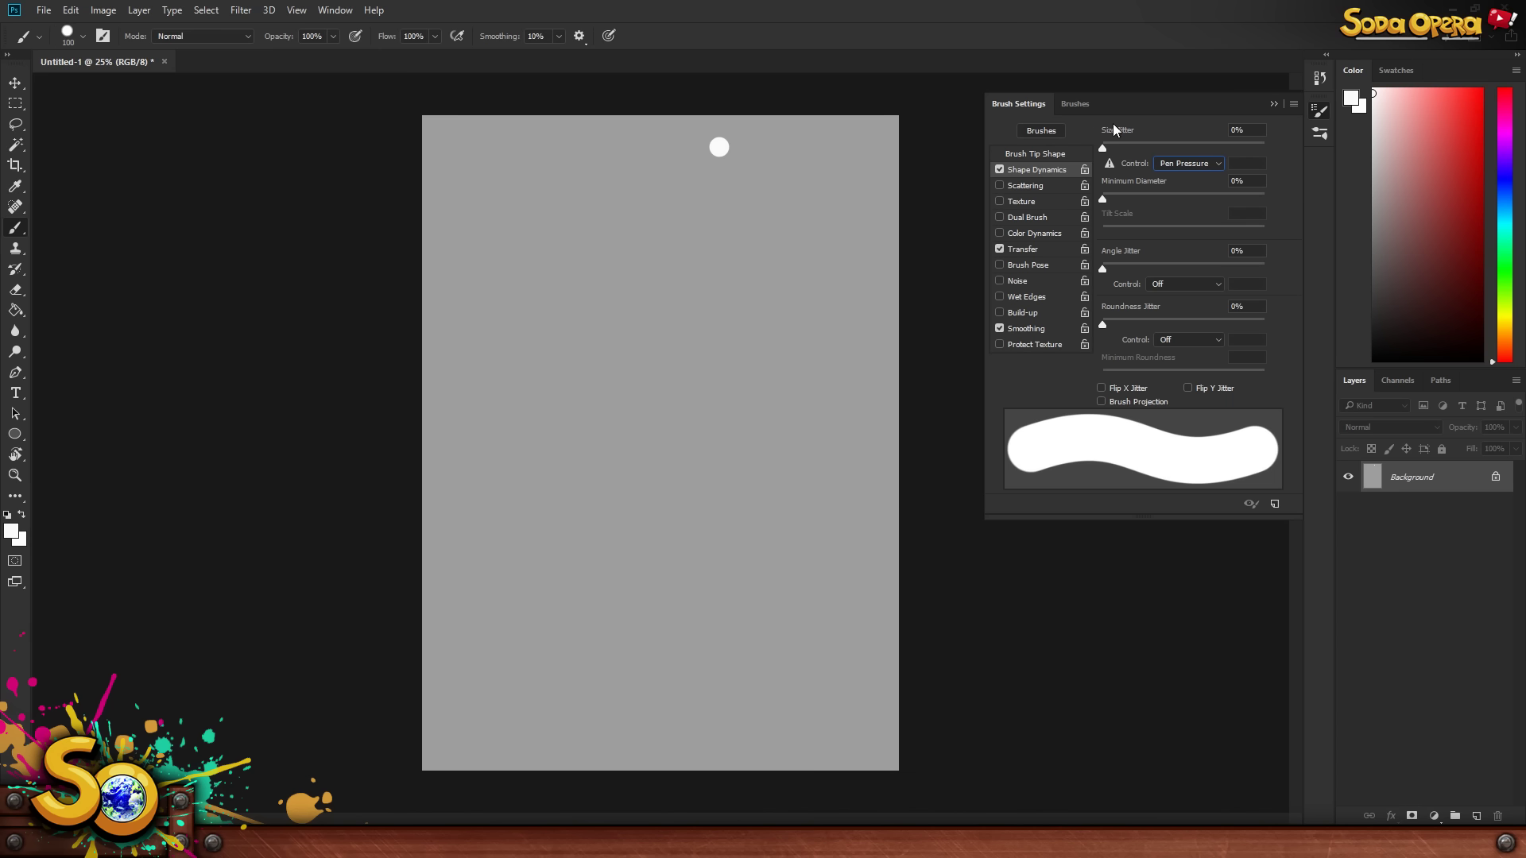
click(1200, 165)
click(1183, 188)
- Set the opacity jitter control in the brush's Transfer settings to Pen Pressure and close the brush settings
click(1019, 249)
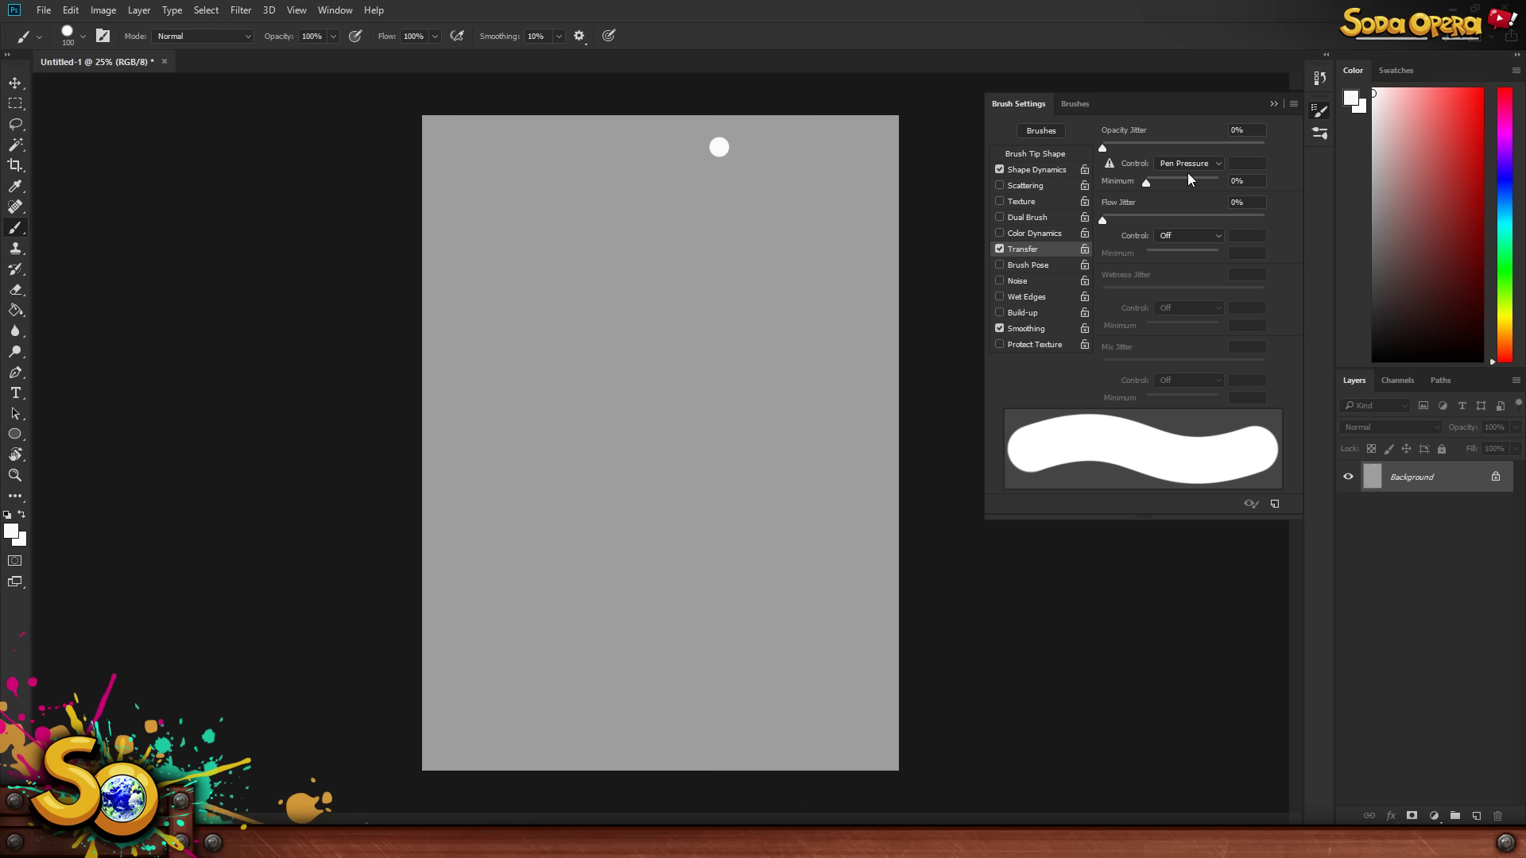
click(1186, 197)
click(1274, 103)
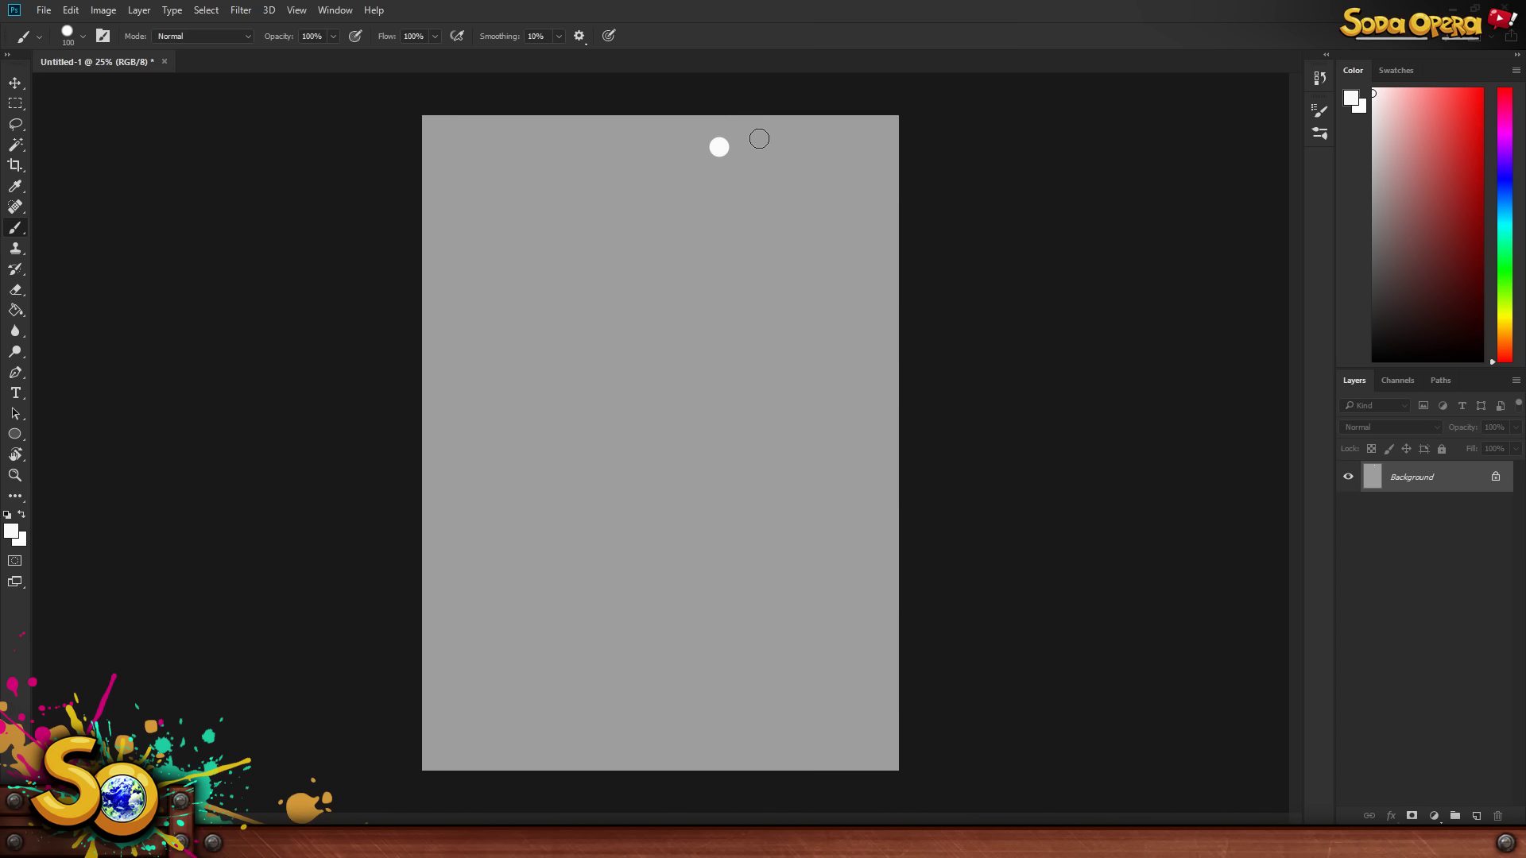
- Enlarge the brush to 300 px and paint four white circles in the upper middle of the canvas
key(bracketright)
key(bracketright)
key(bracketright)
key(bracketright)
key(bracketright)
key(bracketright)
click(627, 367)
click(724, 286)
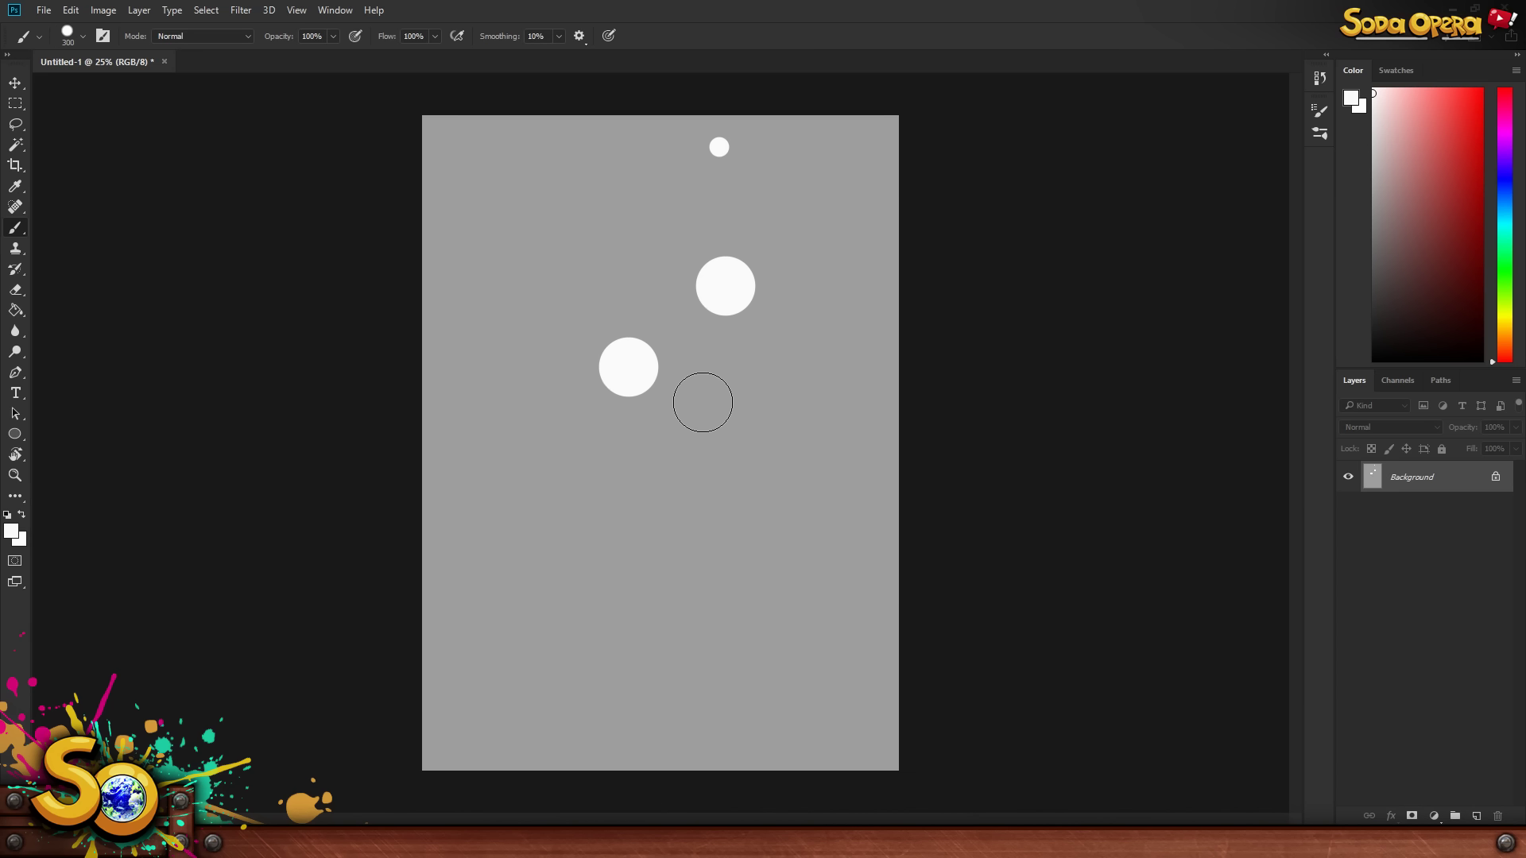
click(702, 403)
click(652, 286)
- Reduce the brush to 200 px and paint a smaller white circle between the four large ones
key(bracketleft)
key(bracketleft)
click(682, 341)
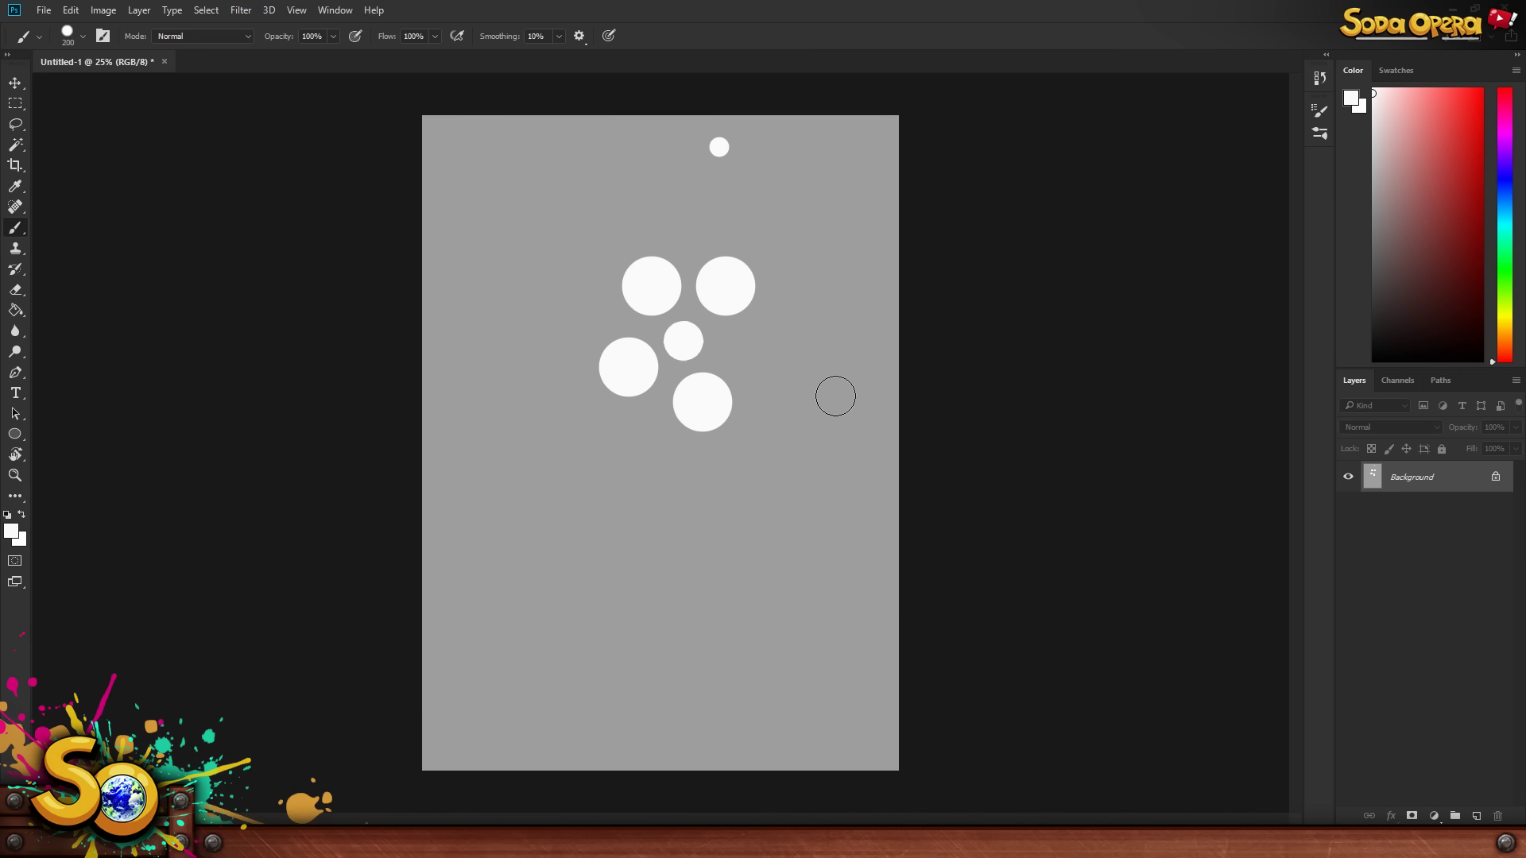
- Enlarge the brush to 400 px, sample the grey background colour and paint over the white circles
key(bracketright)
key(bracketright)
key(bracketright)
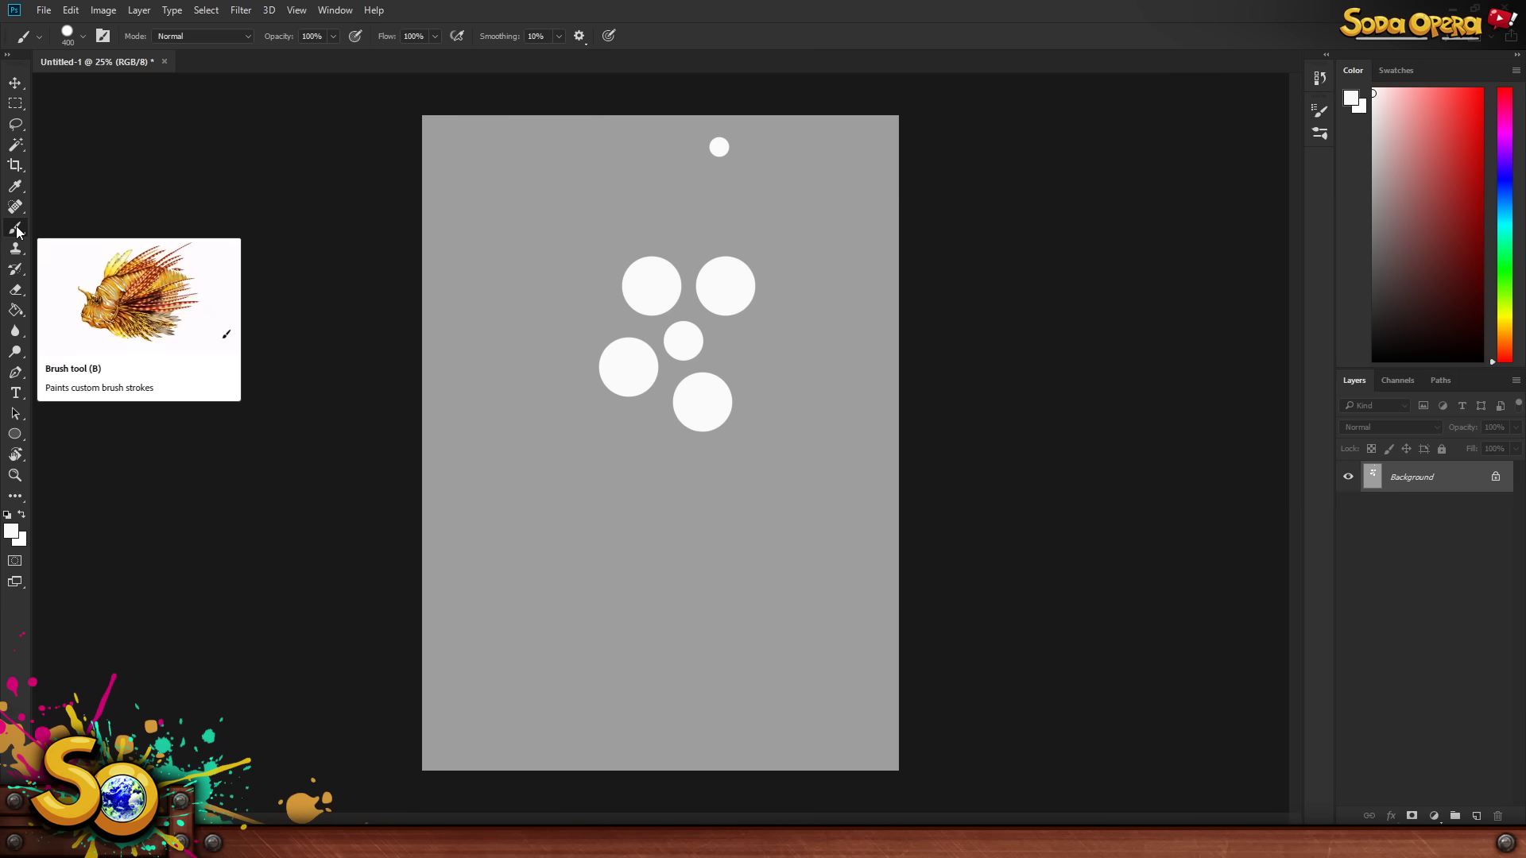
key(alt)
key(alt)
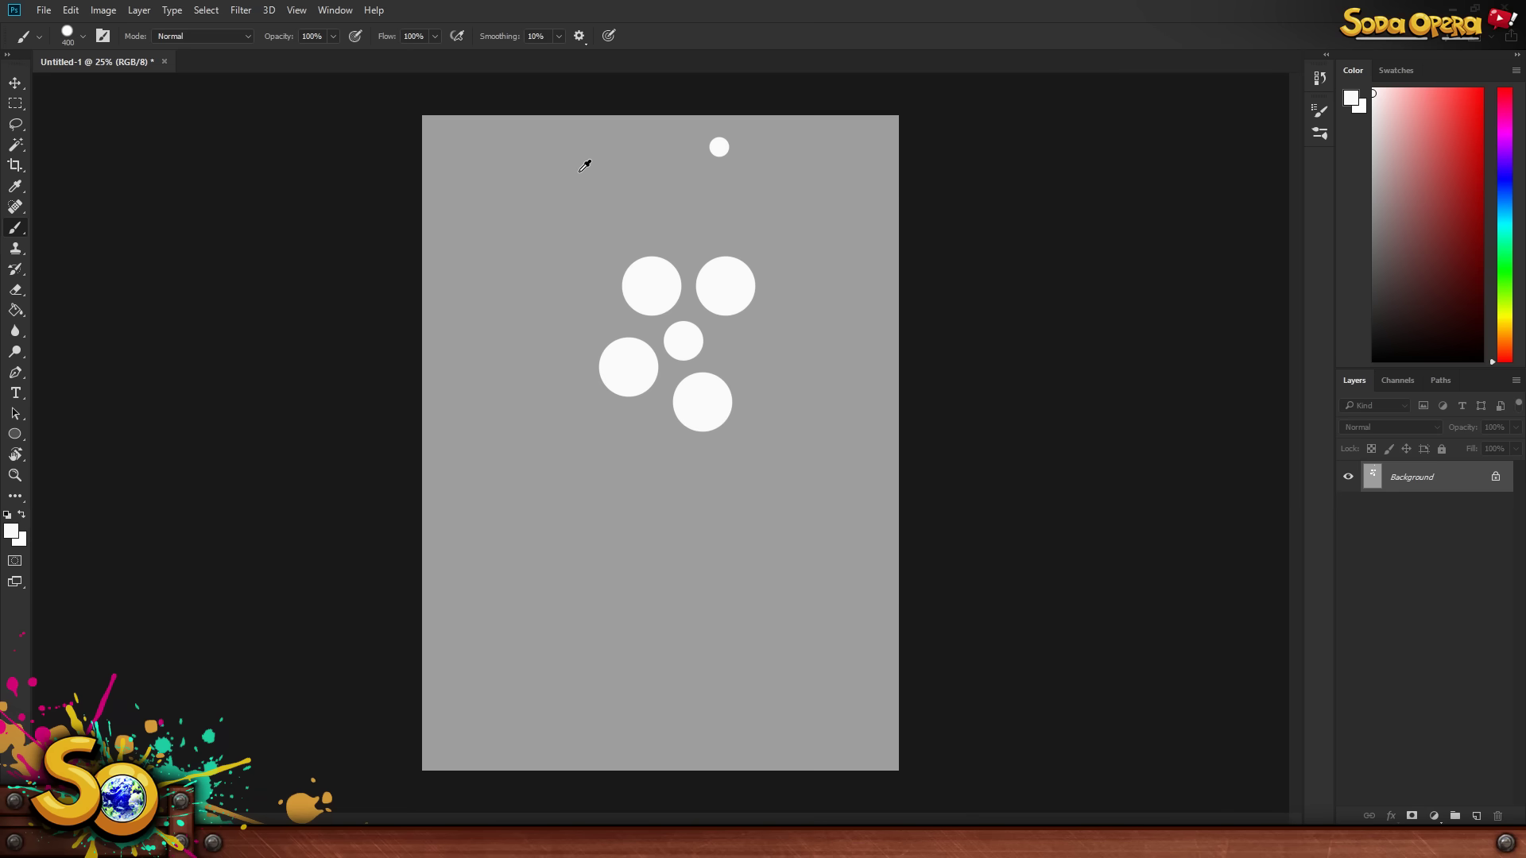
alt+click(600, 217)
mouse_move(594, 189)
mouse_down()
mouse_move(671, 285)
mouse_move(625, 249)
mouse_move(640, 315)
mouse_move(586, 371)
mouse_move(671, 387)
mouse_move(689, 328)
mouse_move(668, 411)
mouse_move(731, 384)
mouse_move(712, 275)
mouse_move(729, 317)
mouse_up()
- Practise sampling colours from the canvas while painting dabs and strokes, and cover all remaining marks with the background grey
alt+click(725, 258)
click(504, 315)
click(601, 395)
click(704, 421)
drag(579, 335, 566, 403)
mouse_move(608, 474)
mouse_down()
mouse_move(649, 358)
mouse_move(699, 405)
mouse_up()
alt+click(654, 246)
click(512, 274)
mouse_move(541, 386)
mouse_down()
mouse_move(467, 269)
mouse_move(502, 311)
mouse_move(600, 536)
mouse_move(649, 504)
mouse_move(732, 331)
mouse_move(658, 282)
mouse_move(754, 224)
mouse_move(732, 293)
mouse_up()
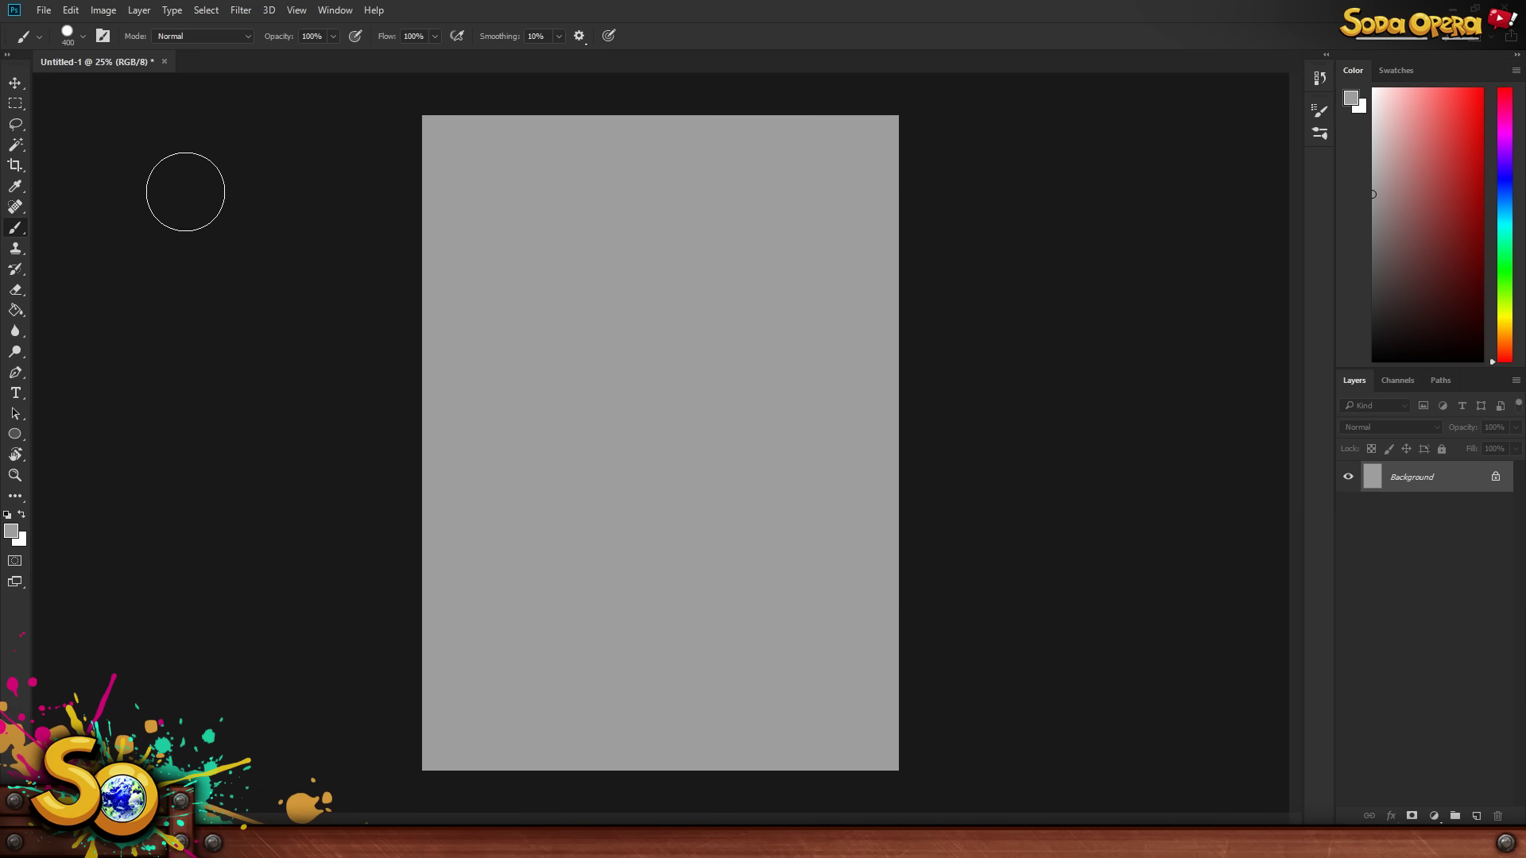
- Reset the foreground and background colours to the default black and white
click(1319, 112)
click(1319, 112)
click(7, 514)
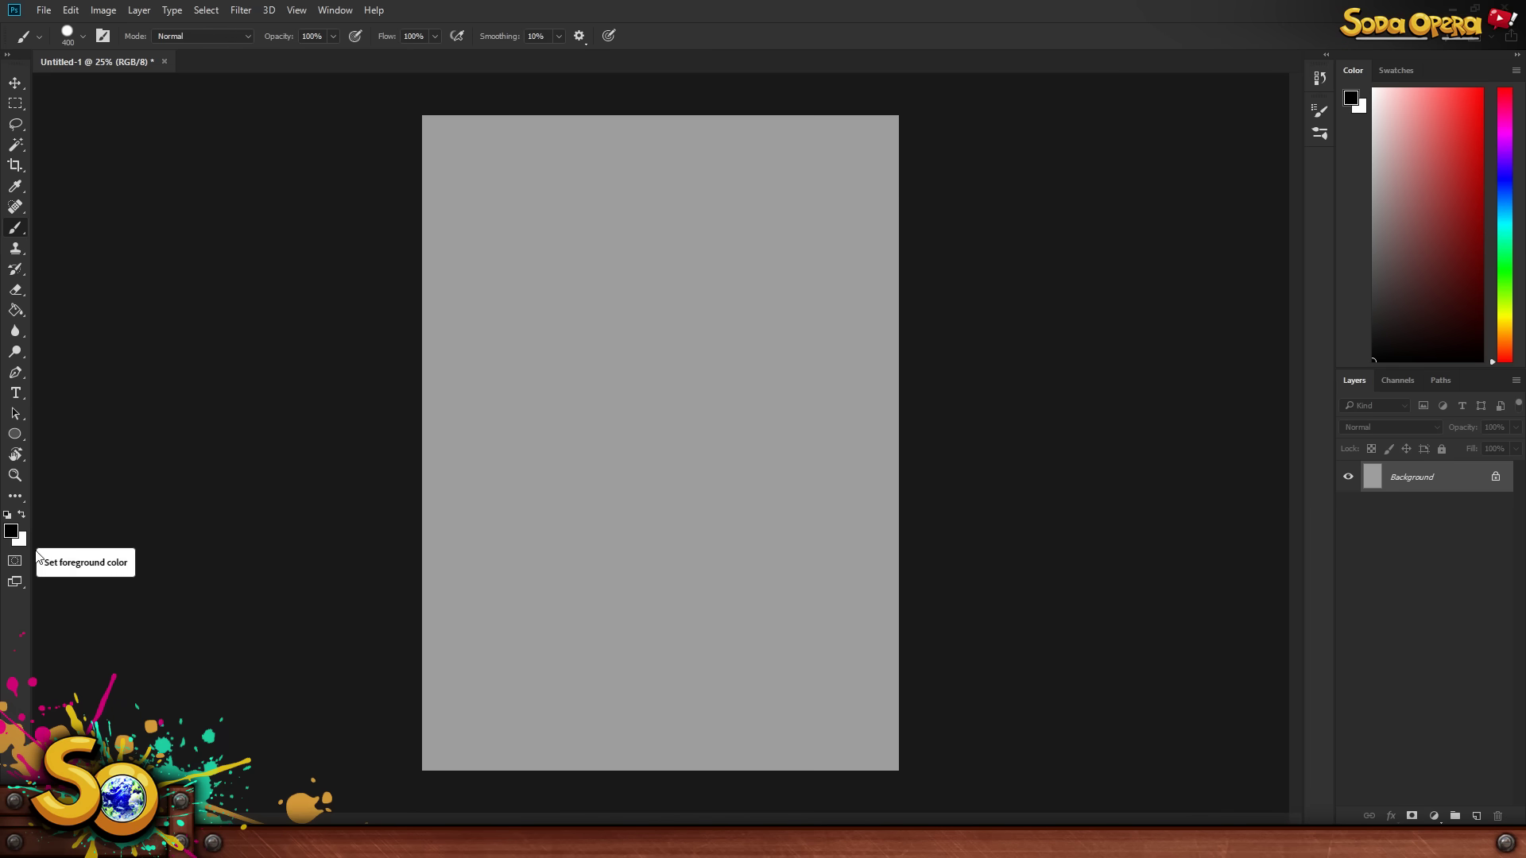
click(8, 517)
click(9, 519)
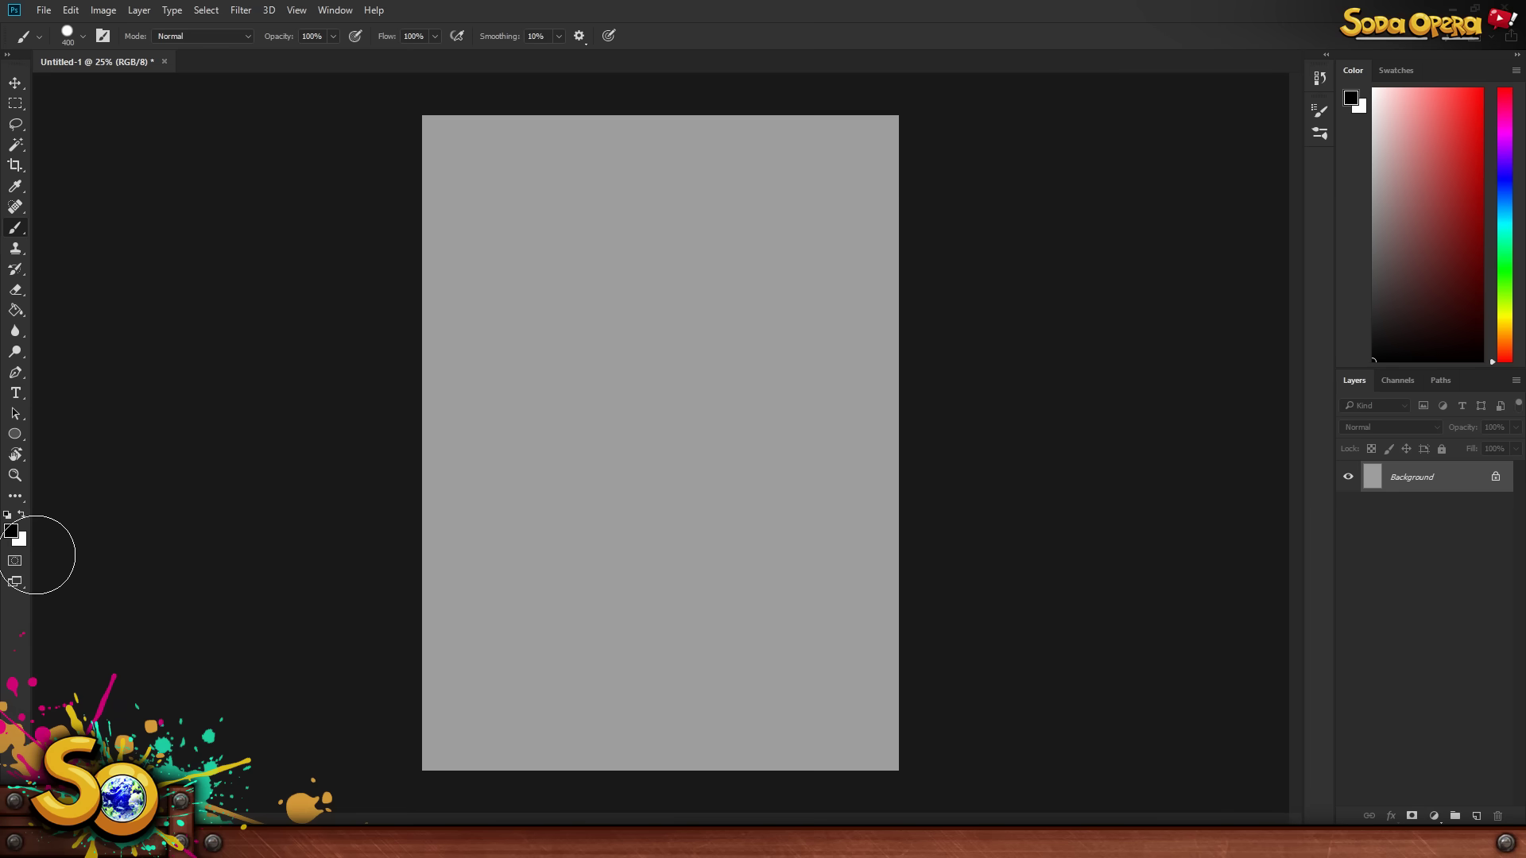
- Swap the foreground and background colours and set the foreground to red #b92727
click(21, 515)
click(11, 531)
click(681, 174)
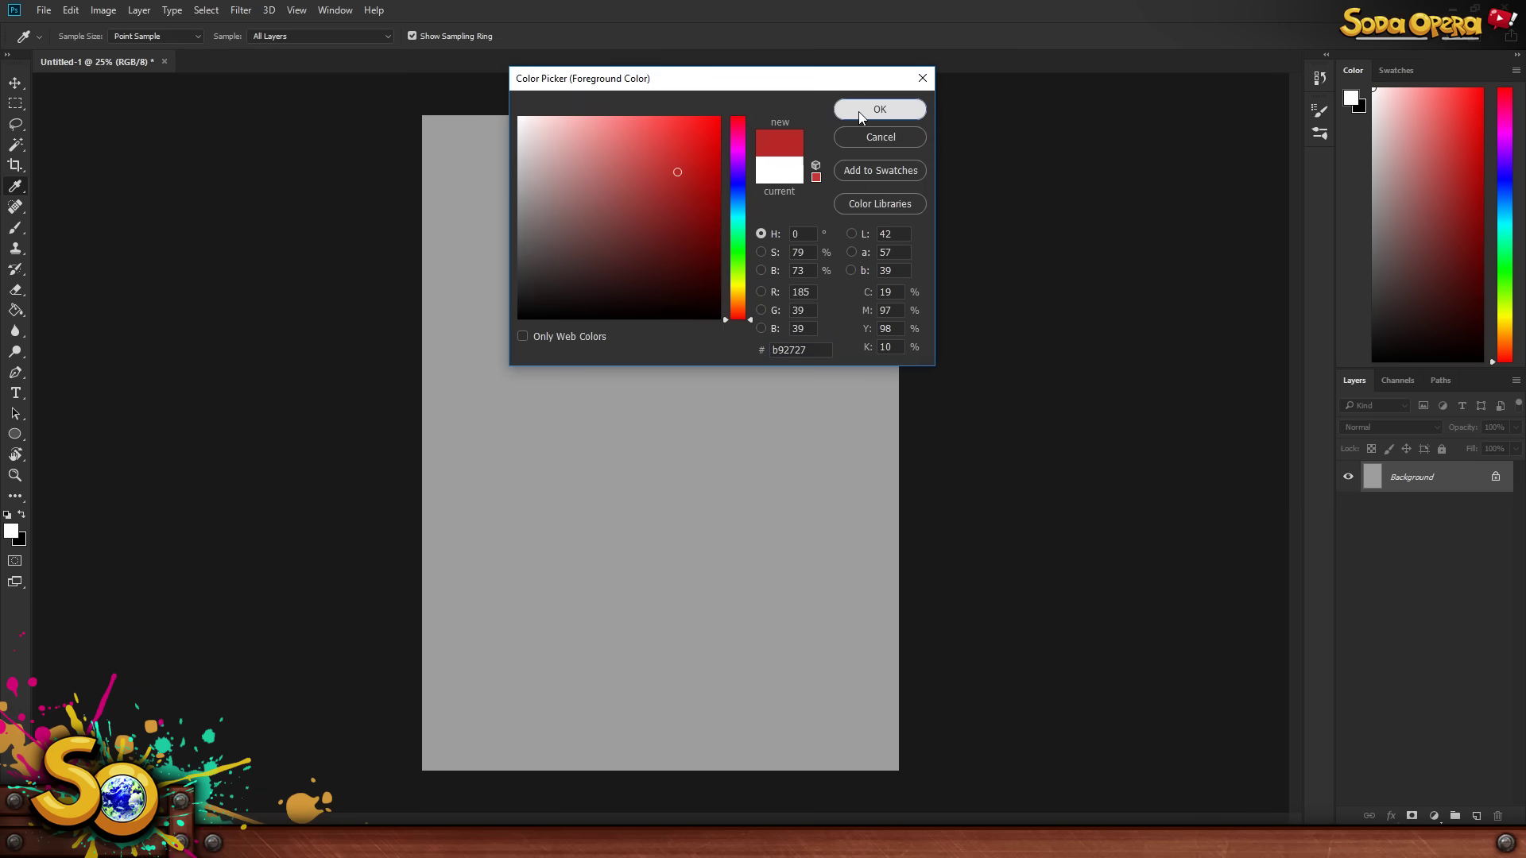
click(879, 109)
key(b)
- Swap the colours and set the foreground to a light green, and reset both colours to default black and white
click(21, 515)
click(11, 531)
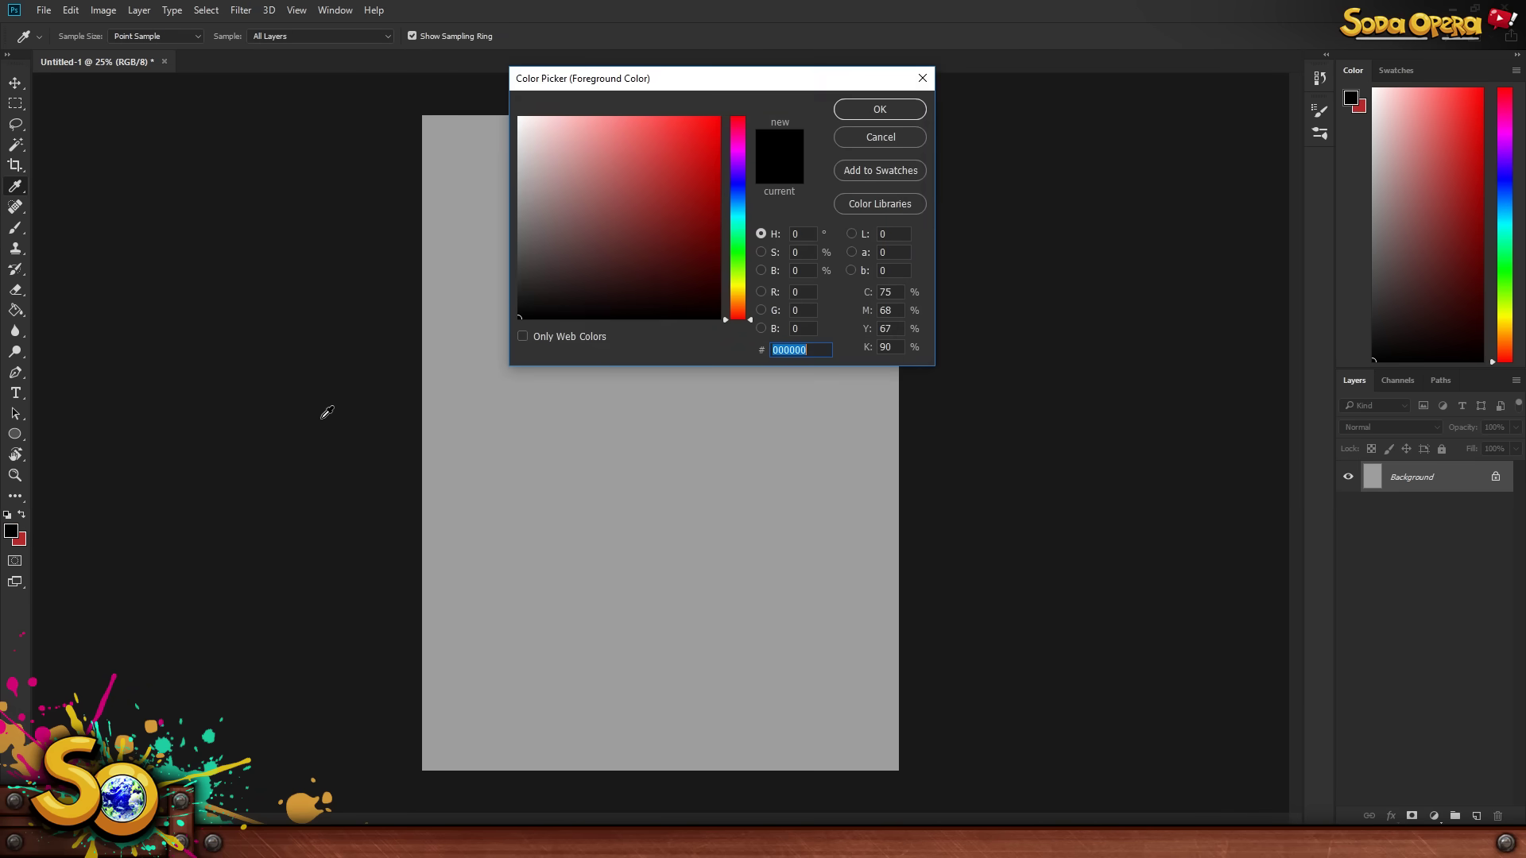
click(738, 249)
click(648, 141)
click(879, 109)
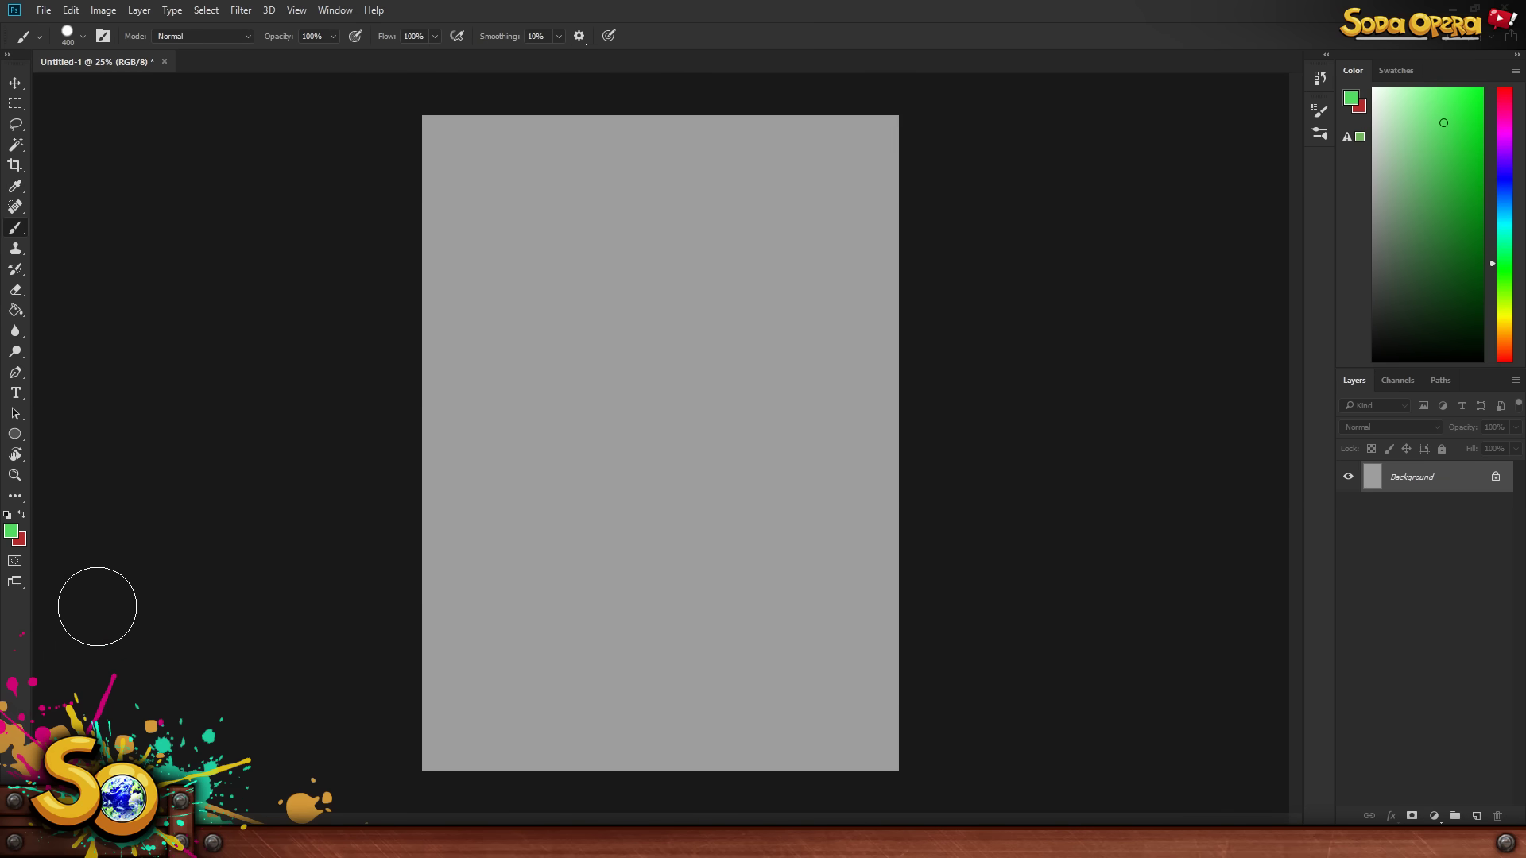
click(8, 517)
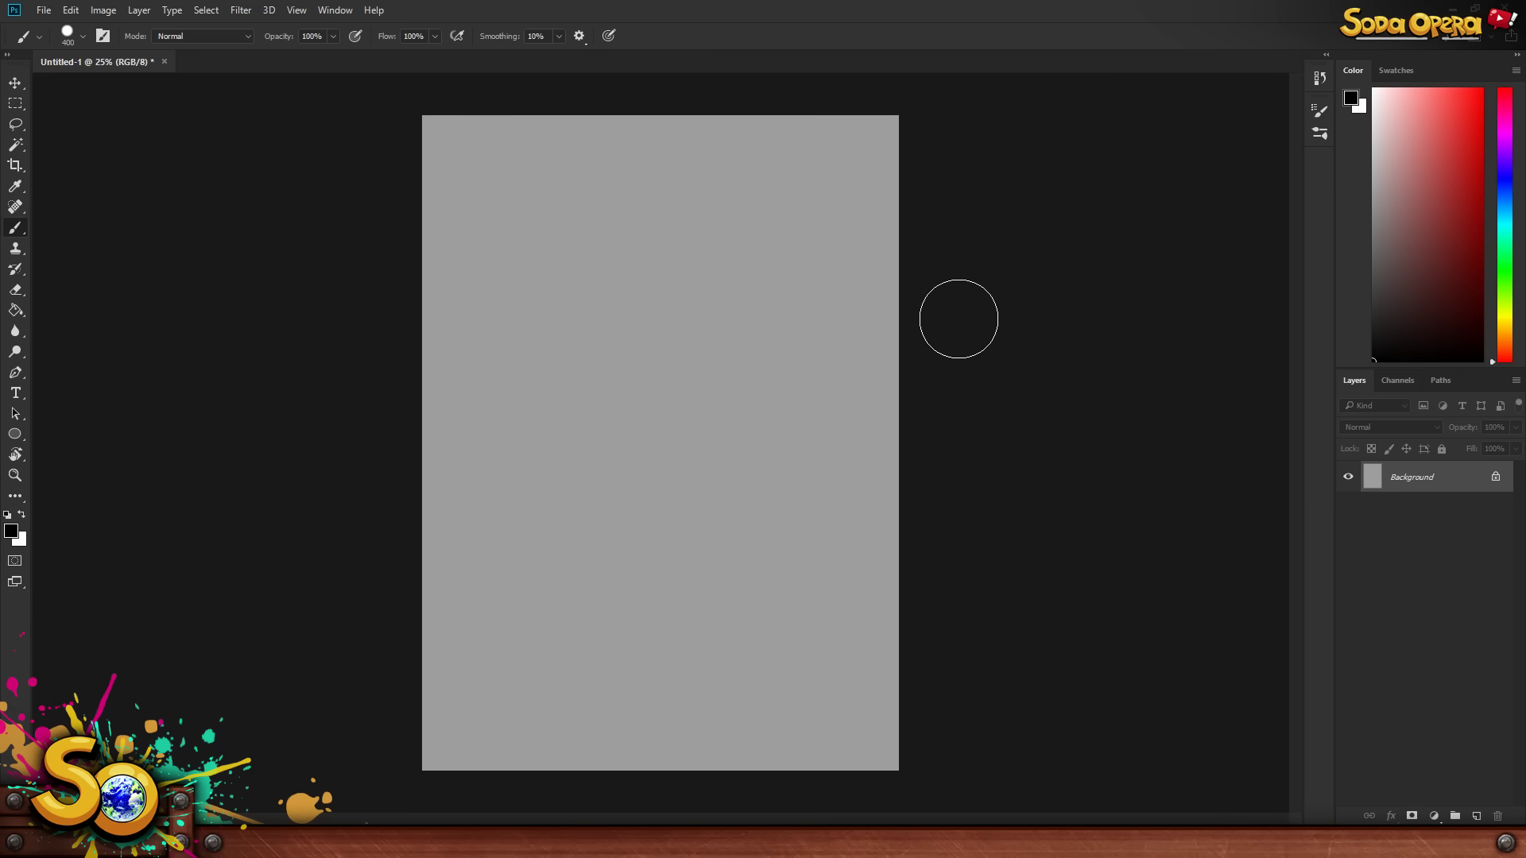
- Practise enlarging and shrinking the brush repeatedly in stepped increments
key(bracketright)
key(bracketright)
key(bracketright)
key(bracketright)
key(bracketright)
key(bracketleft)
key(bracketleft)
key(bracketleft)
key(bracketleft)
key(bracketleft)
key(bracketright)
key(bracketright)
key(bracketright)
key(bracketright)
key(bracketleft)
key(bracketleft)
key(bracketleft)
key(bracketleft)
key(bracketleft)
key(bracketleft)
key(bracketright)
key(bracketright)
key(bracketright)
key(bracketleft)
key(bracketleft)
key(bracketleft)
- Paint two wavy black strokes with increasing pen pressure across the upper and middle canvas, and reduce the brush to 70 px
mouse_move(522, 465)
mouse_down()
mouse_move(583, 267)
mouse_move(600, 483)
mouse_move(657, 281)
mouse_move(688, 333)
mouse_move(725, 318)
mouse_move(804, 227)
mouse_up()
mouse_move(549, 647)
mouse_down()
mouse_move(569, 606)
mouse_move(636, 554)
mouse_move(818, 475)
mouse_move(902, 389)
mouse_up()
key(bracketleft)
key(bracketleft)
key(bracketleft)
key(bracketleft)
key(bracketleft)
key(bracketleft)
key(bracketleft)
key(bracketleft)
key(bracketleft)
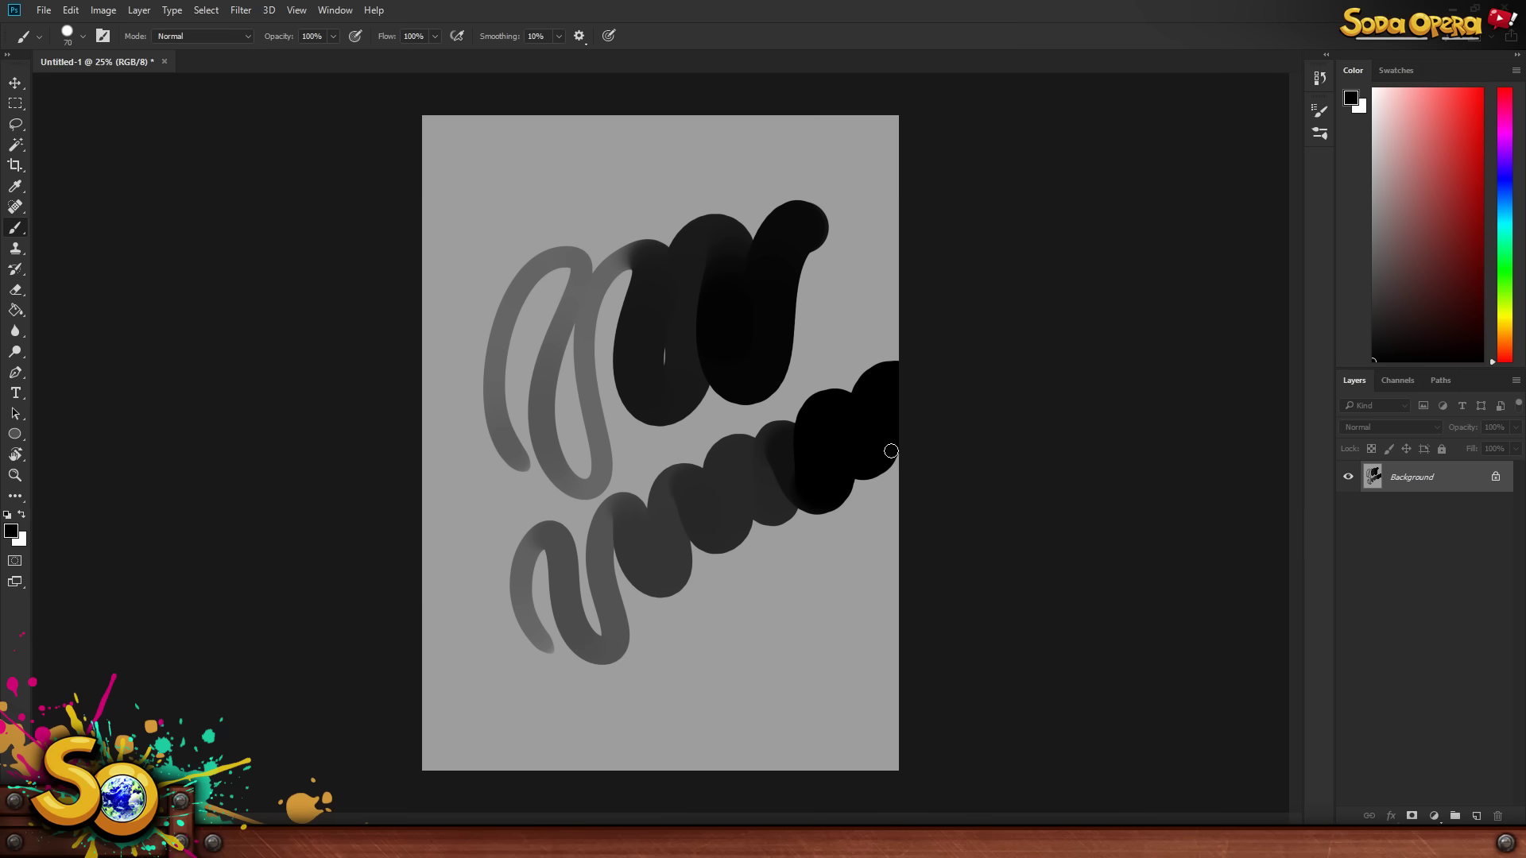
- With the Shape Dynamics settings open, paint a 400 px pen-pressure stroke that widens as it rises across the lower canvas
click(1325, 112)
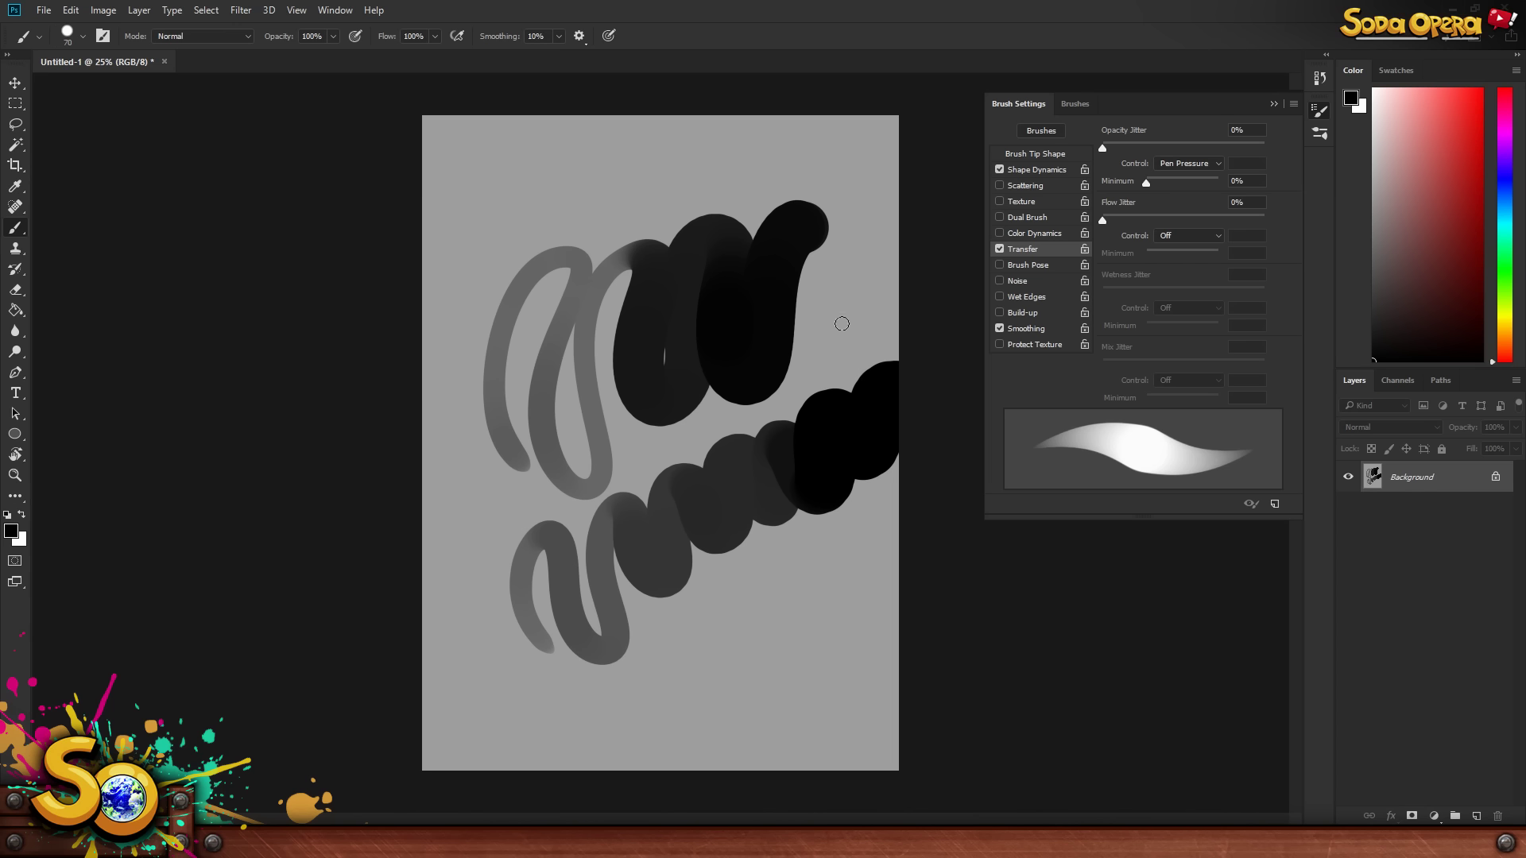
click(1040, 171)
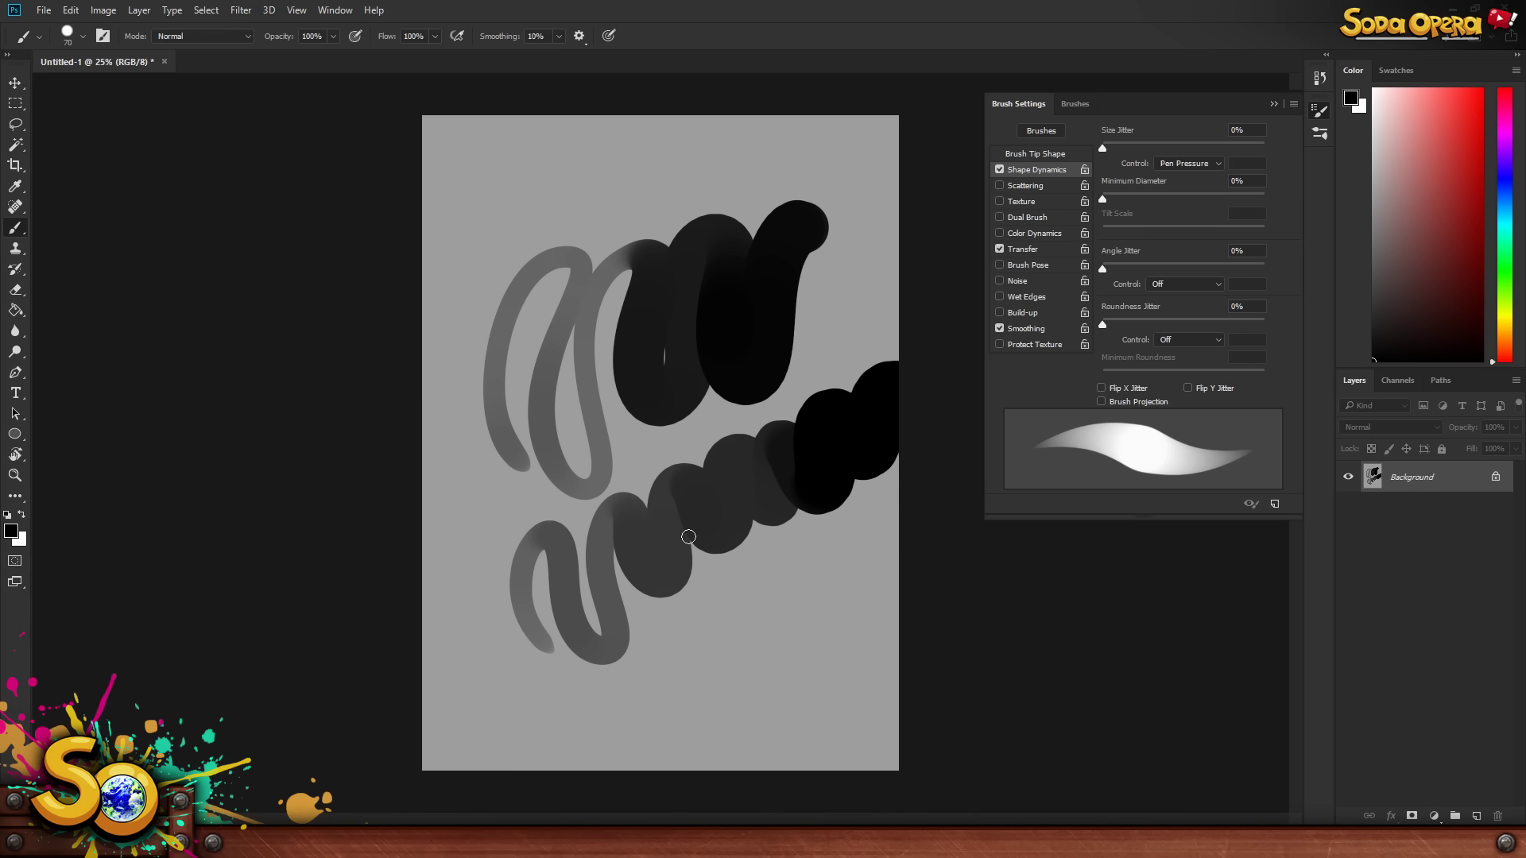
key(bracketright)
key(bracketright)
key(bracketright)
key(bracketright)
key(bracketright)
key(bracketright)
key(bracketright)
key(bracketright)
key(bracketright)
key(bracketright)
mouse_move(492, 735)
mouse_down()
mouse_move(686, 697)
mouse_move(908, 535)
mouse_up()
- Shrink the brush in stages to 30 px and 15 px, adding short black marks beside the thin and thick parts of the lowest stroke
key(bracketleft)
key(bracketleft)
key(bracketleft)
key(bracketleft)
key(bracketleft)
key(bracketleft)
key(bracketleft)
key(bracketleft)
key(bracketleft)
key(bracketleft)
key(bracketleft)
key(bracketleft)
key(bracketleft)
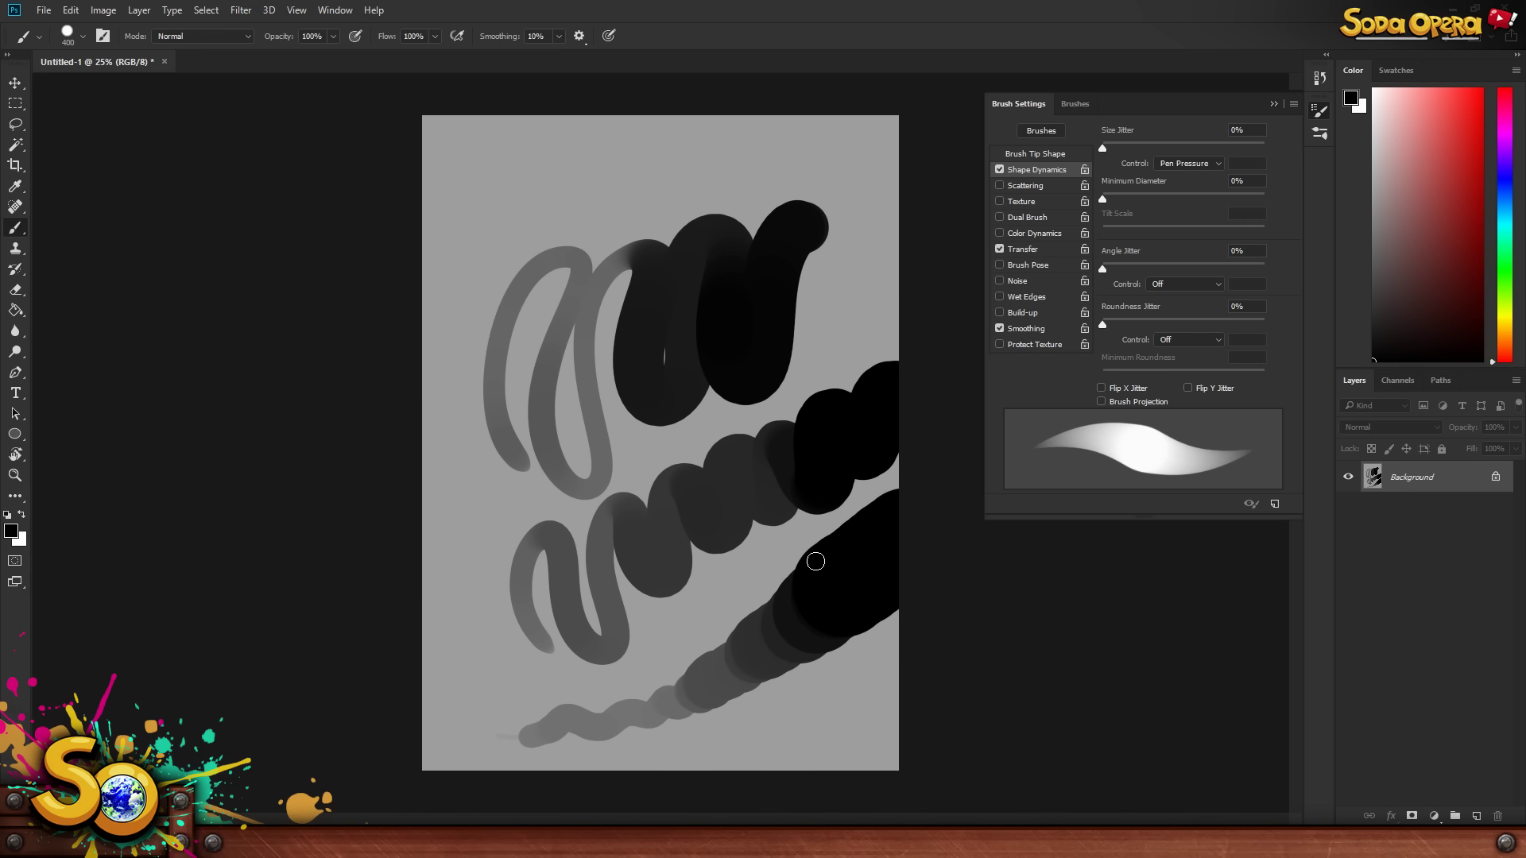
key(bracketleft)
key(bracketleft)
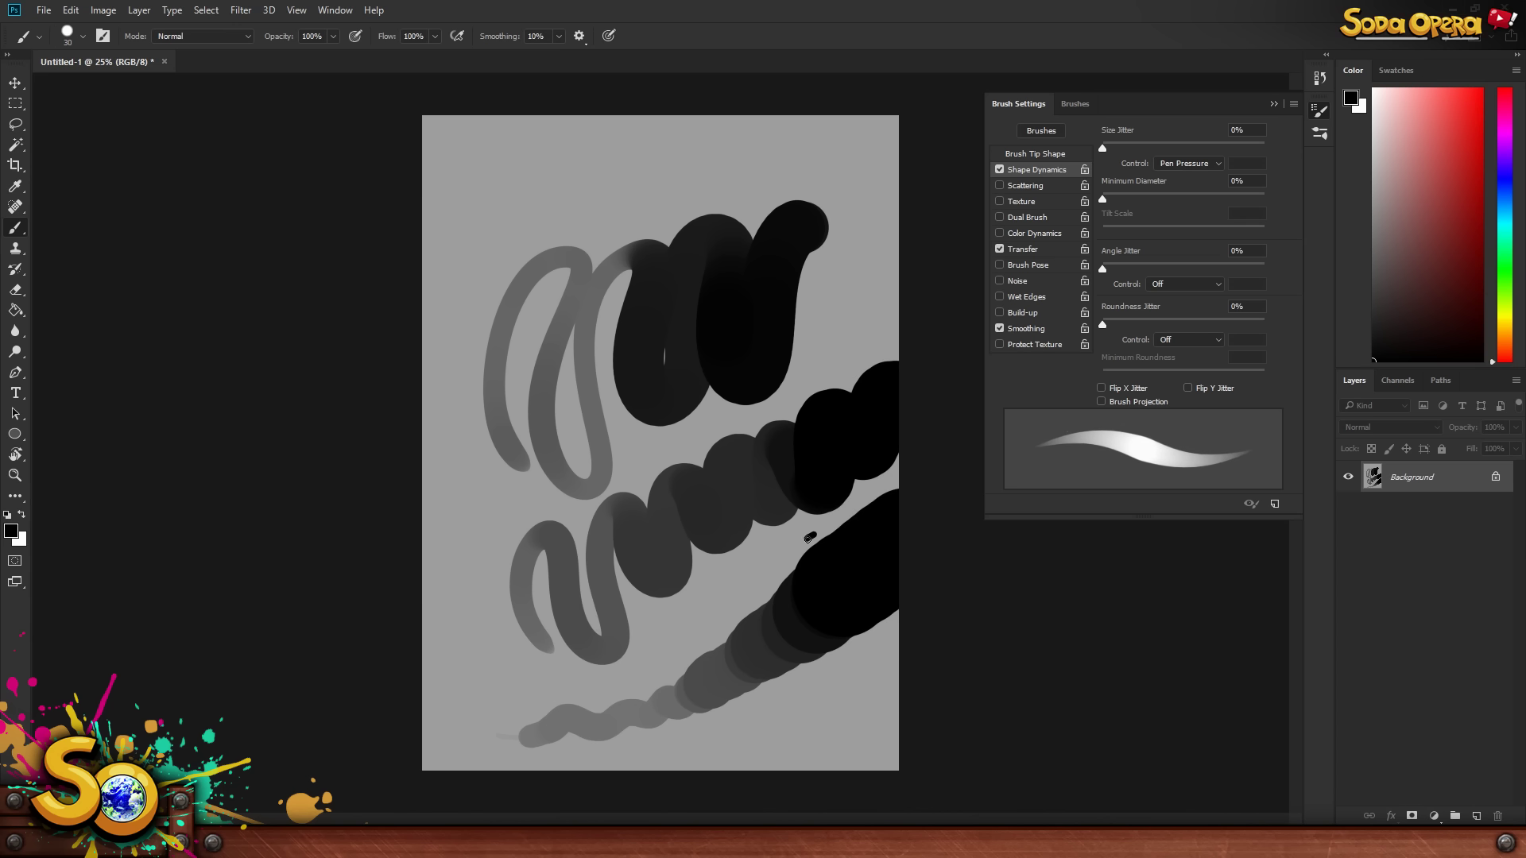
key(bracketleft)
key(bracketleft)
key(bracketleft)
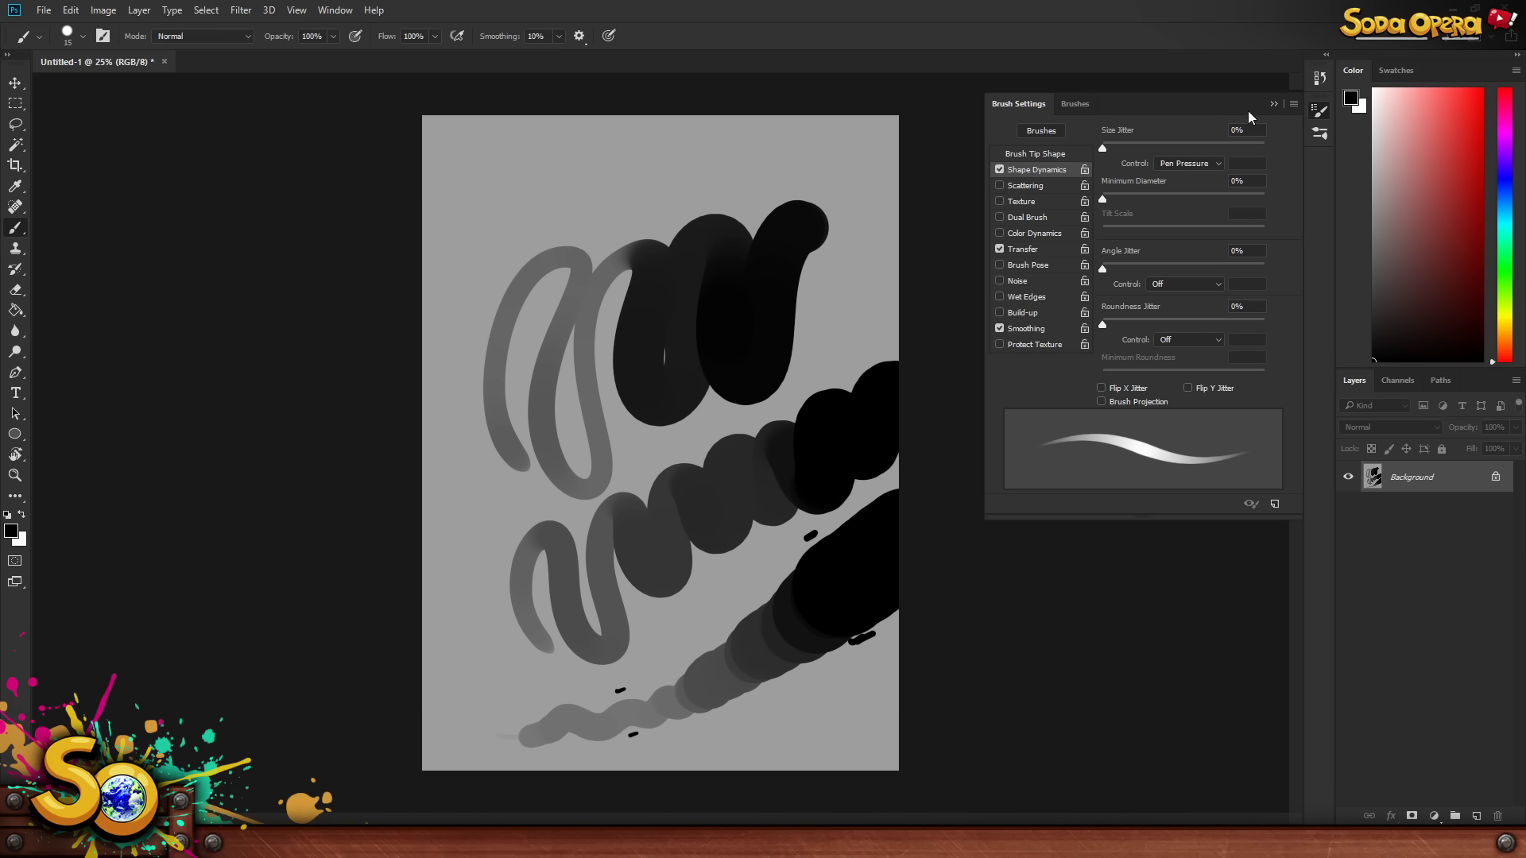
- Collapse the Brush Settings and enlarge the brush to 1200 px
click(1272, 104)
key(bracketright)
key(bracketright)
key(bracketright)
key(bracketright)
key(bracketright)
key(bracketright)
key(bracketright)
key(bracketright)
key(bracketright)
key(bracketright)
key(bracketright)
key(bracketright)
key(bracketright)
key(bracketright)
key(bracketright)
key(bracketright)
key(bracketright)
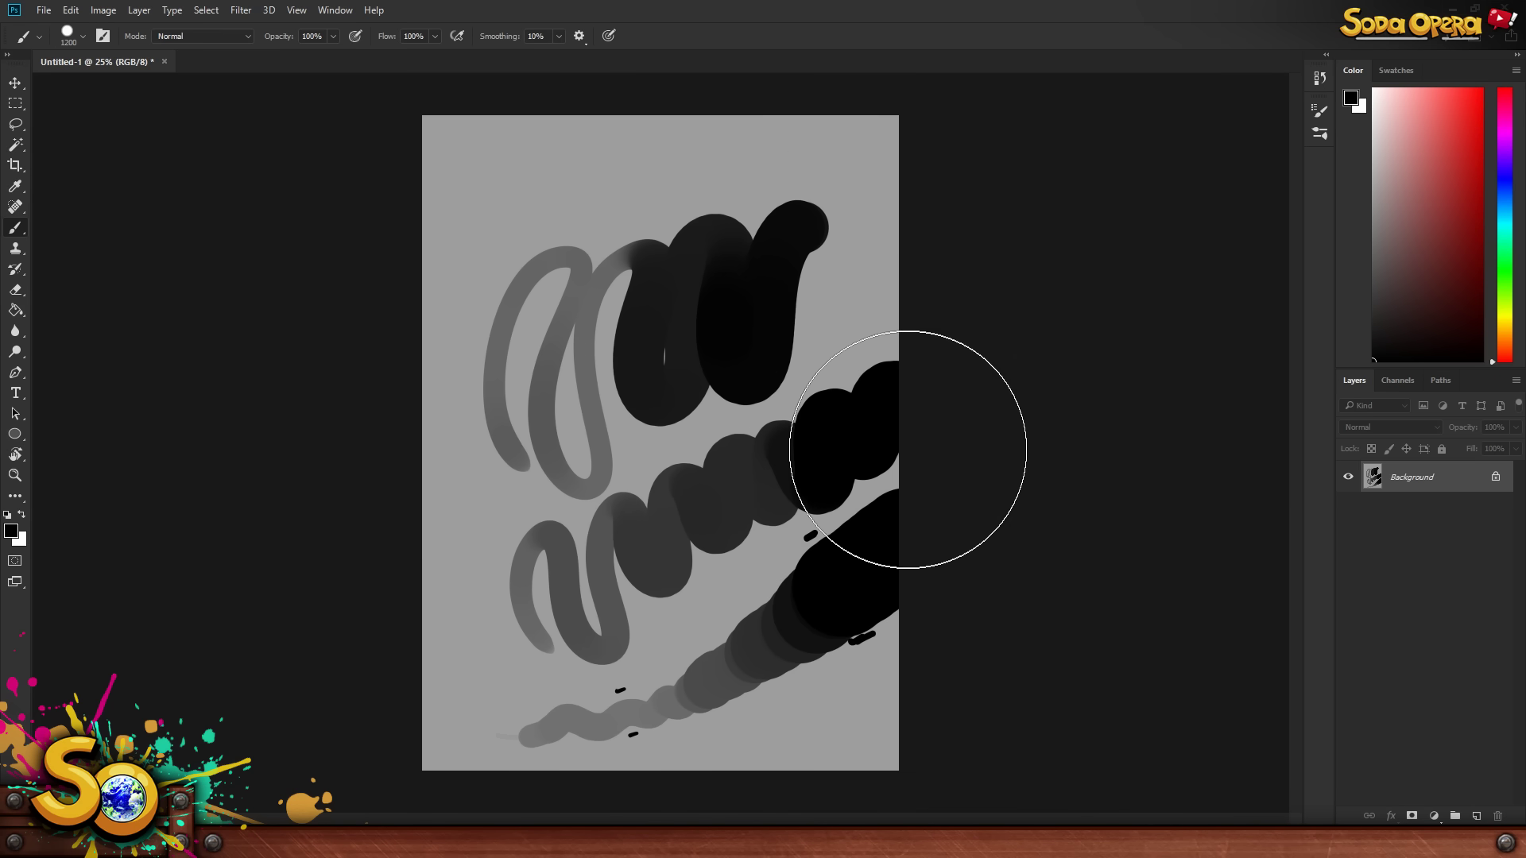
- Sample the mid-grey from the thin part of the uppermost stroke and paint over the whole canvas with it
key(alt)
key(alt)
alt+click(561, 251)
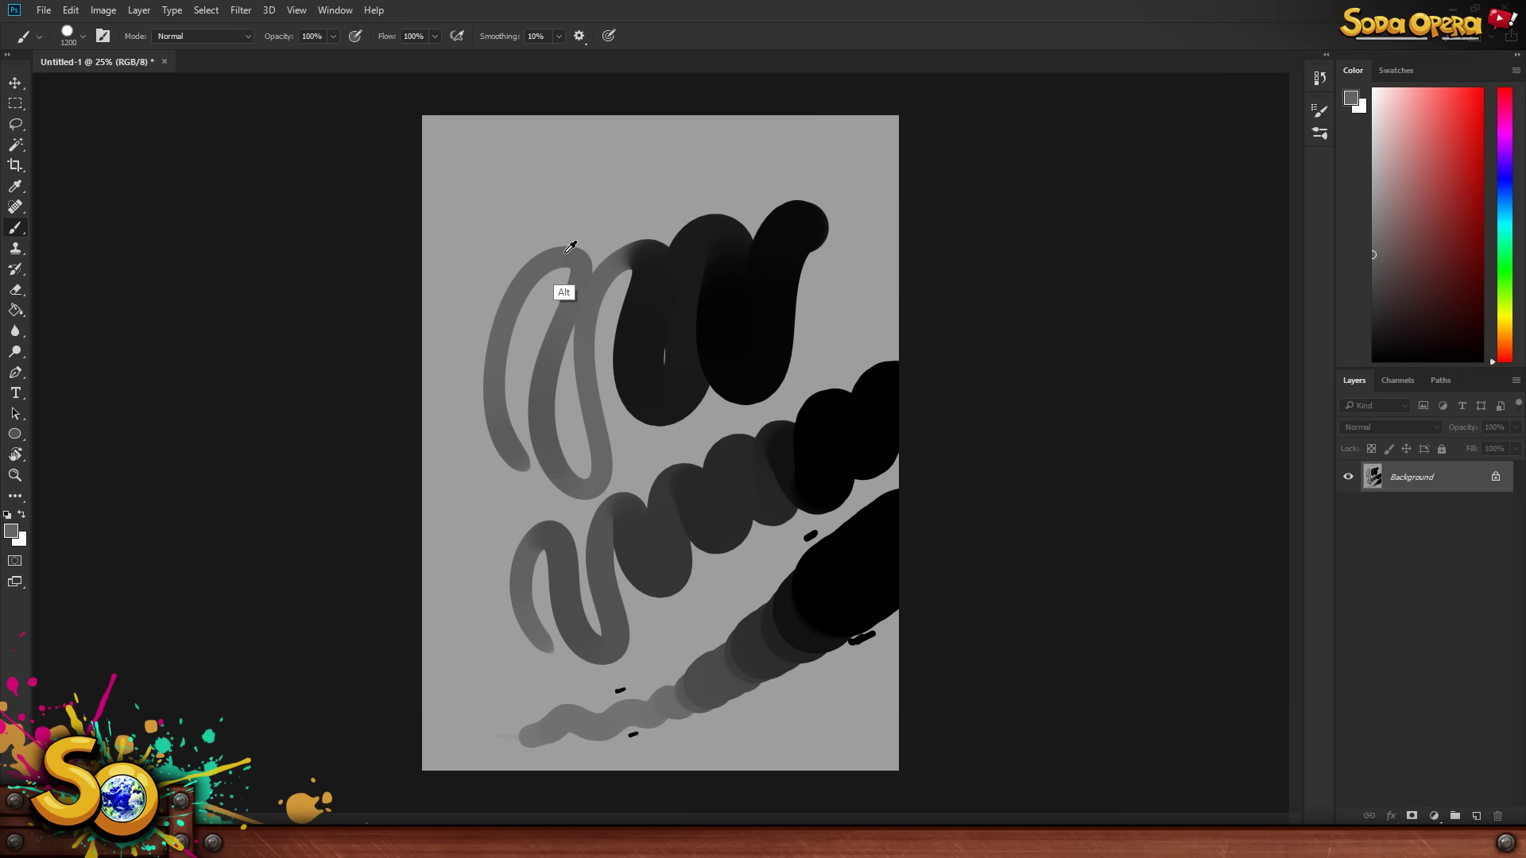
alt+click(573, 242)
mouse_move(647, 318)
mouse_down()
mouse_move(493, 365)
mouse_move(700, 421)
mouse_move(790, 727)
mouse_move(800, 503)
mouse_move(540, 418)
mouse_move(613, 289)
mouse_up()
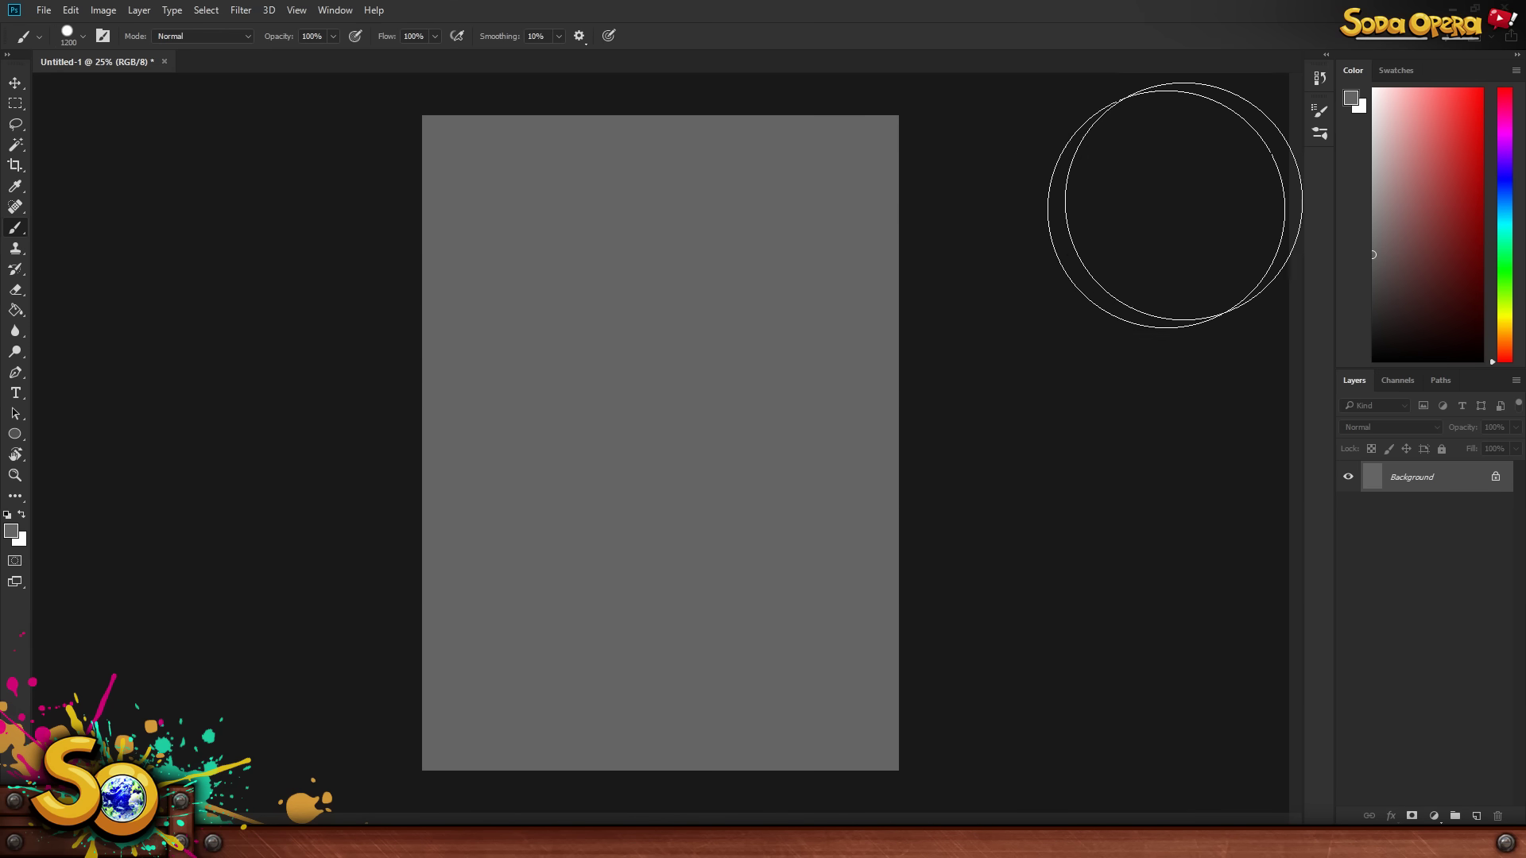
- Shorten the Color panel to give the Layers panel more room
drag(1424, 373, 1430, 240)
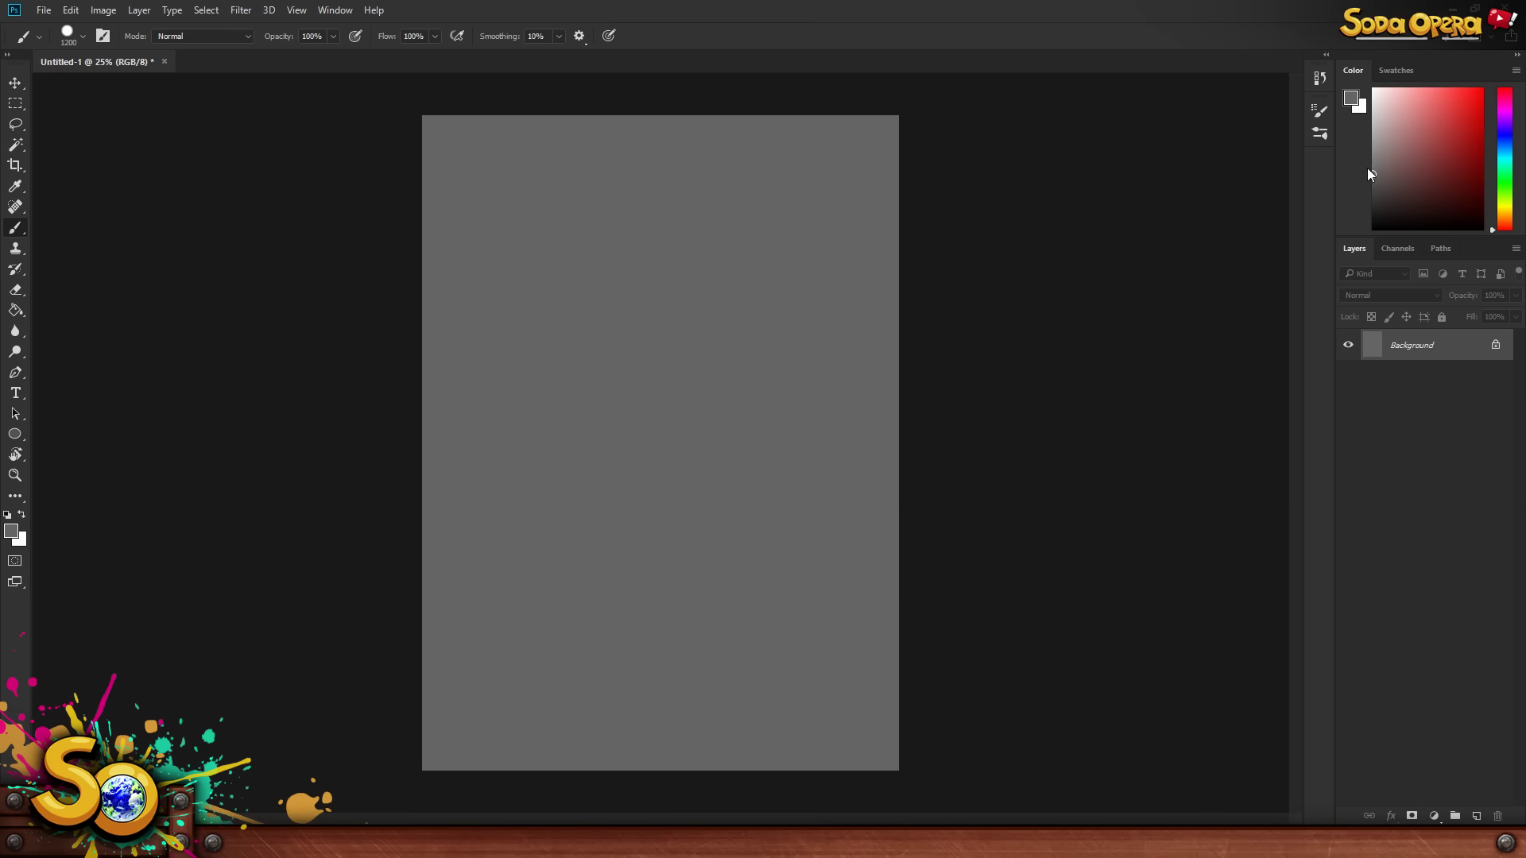
- Try green shades of varying saturation and brightness in the foreground Color Picker, cancel it, and return to the Brush tool
click(10, 532)
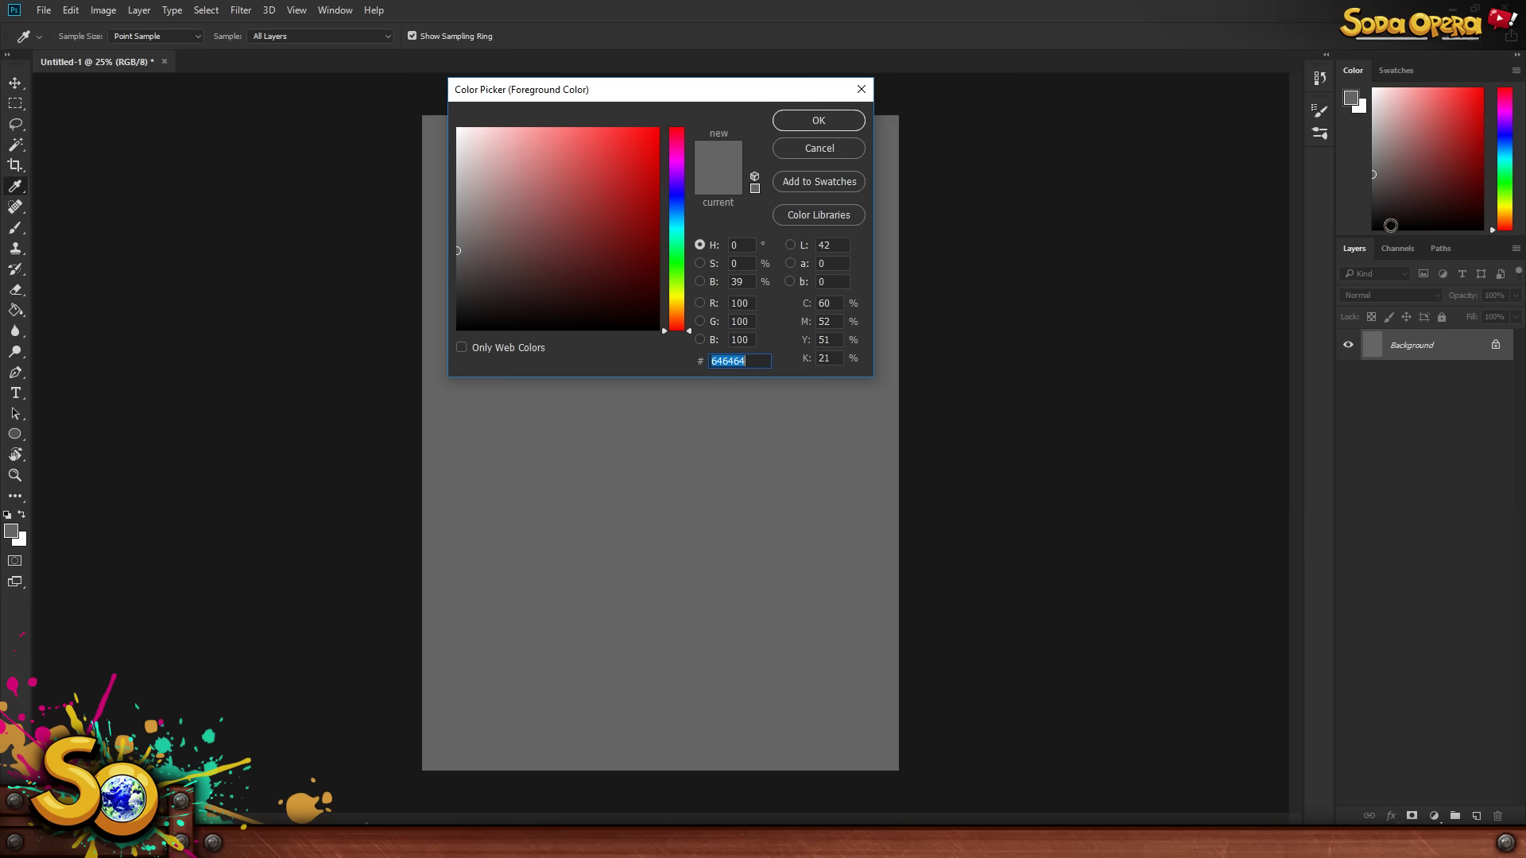
mouse_move(523, 214)
mouse_down()
mouse_move(612, 228)
mouse_move(522, 258)
mouse_move(596, 185)
mouse_move(680, 173)
mouse_move(700, 326)
mouse_move(699, 136)
mouse_move(708, 275)
mouse_up()
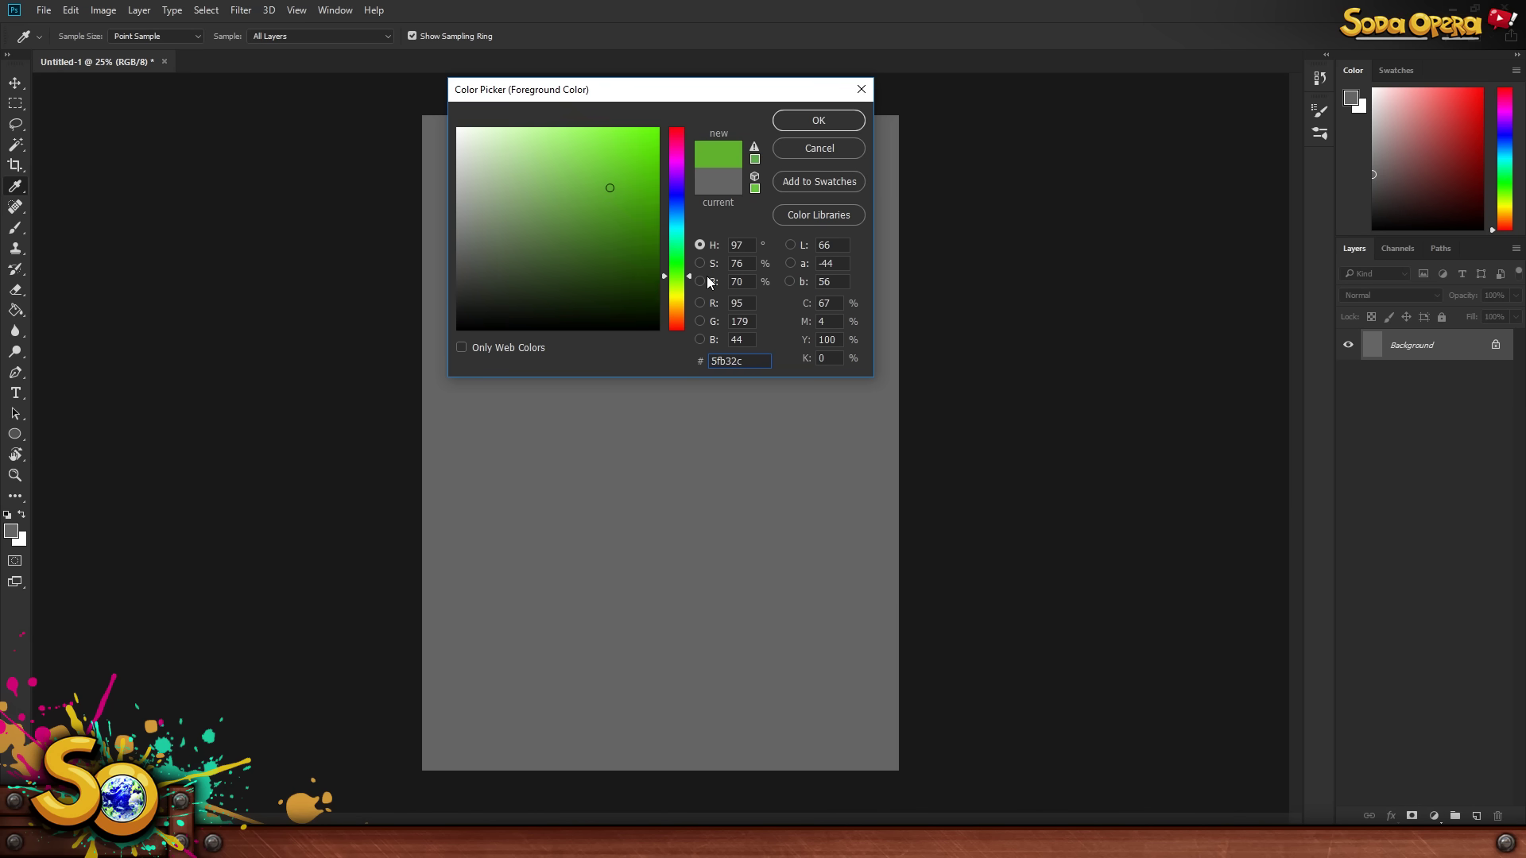
mouse_move(527, 160)
mouse_down()
mouse_move(572, 238)
mouse_move(547, 256)
mouse_move(545, 187)
mouse_move(521, 222)
mouse_move(572, 263)
mouse_move(525, 200)
mouse_move(596, 259)
mouse_move(489, 158)
mouse_up()
mouse_move(614, 235)
mouse_down()
mouse_move(634, 307)
mouse_move(499, 261)
mouse_move(647, 190)
mouse_move(648, 158)
mouse_up()
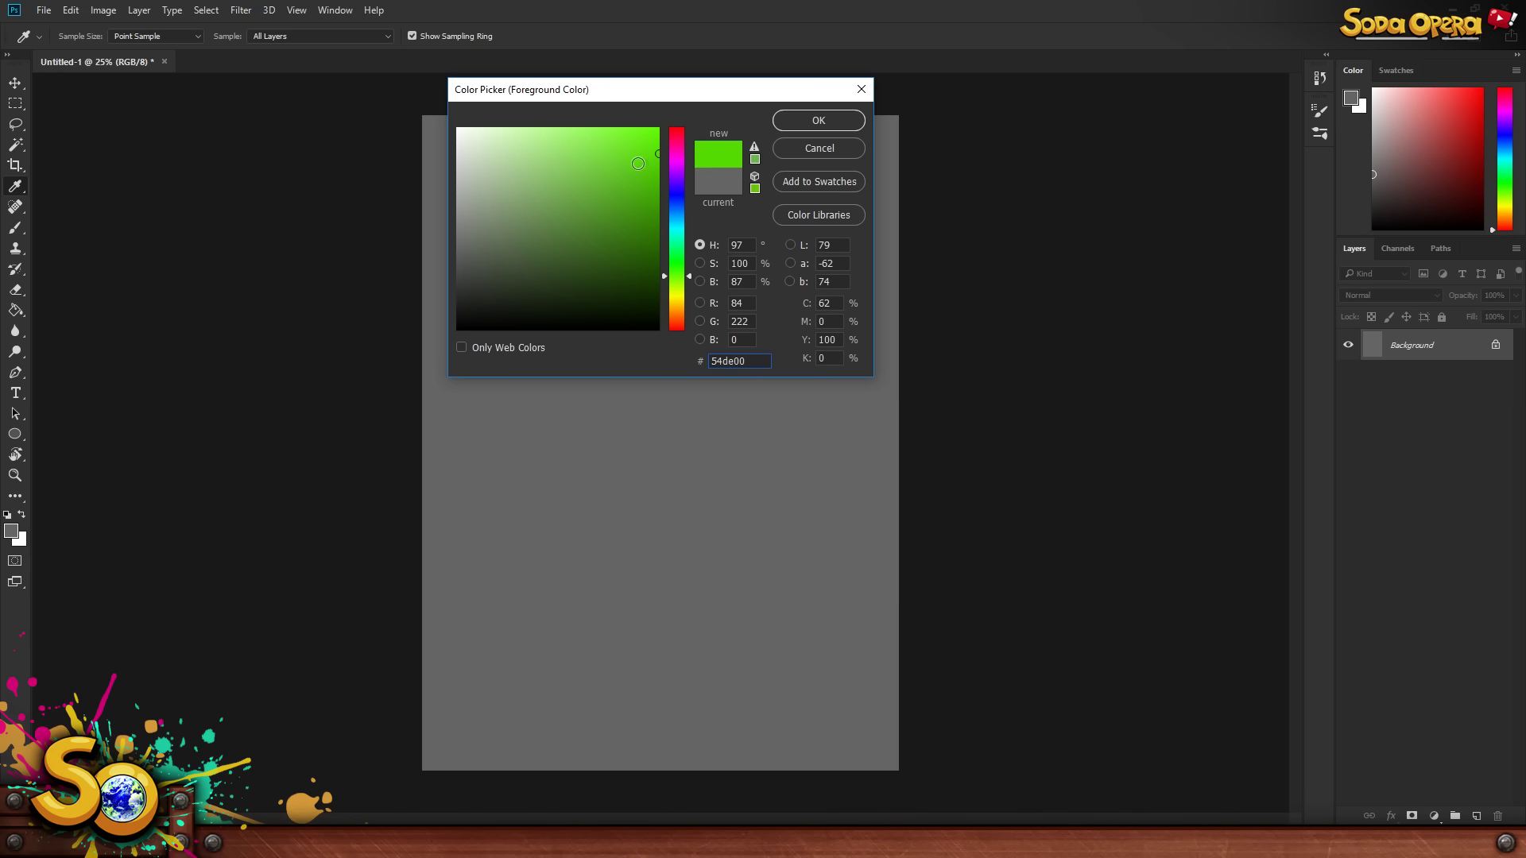
mouse_move(457, 213)
mouse_down()
mouse_move(507, 201)
mouse_move(517, 239)
mouse_move(494, 195)
mouse_move(561, 208)
mouse_up()
click(496, 245)
mouse_move(506, 255)
mouse_down()
mouse_move(573, 238)
mouse_move(518, 239)
mouse_move(569, 252)
mouse_move(557, 233)
mouse_up()
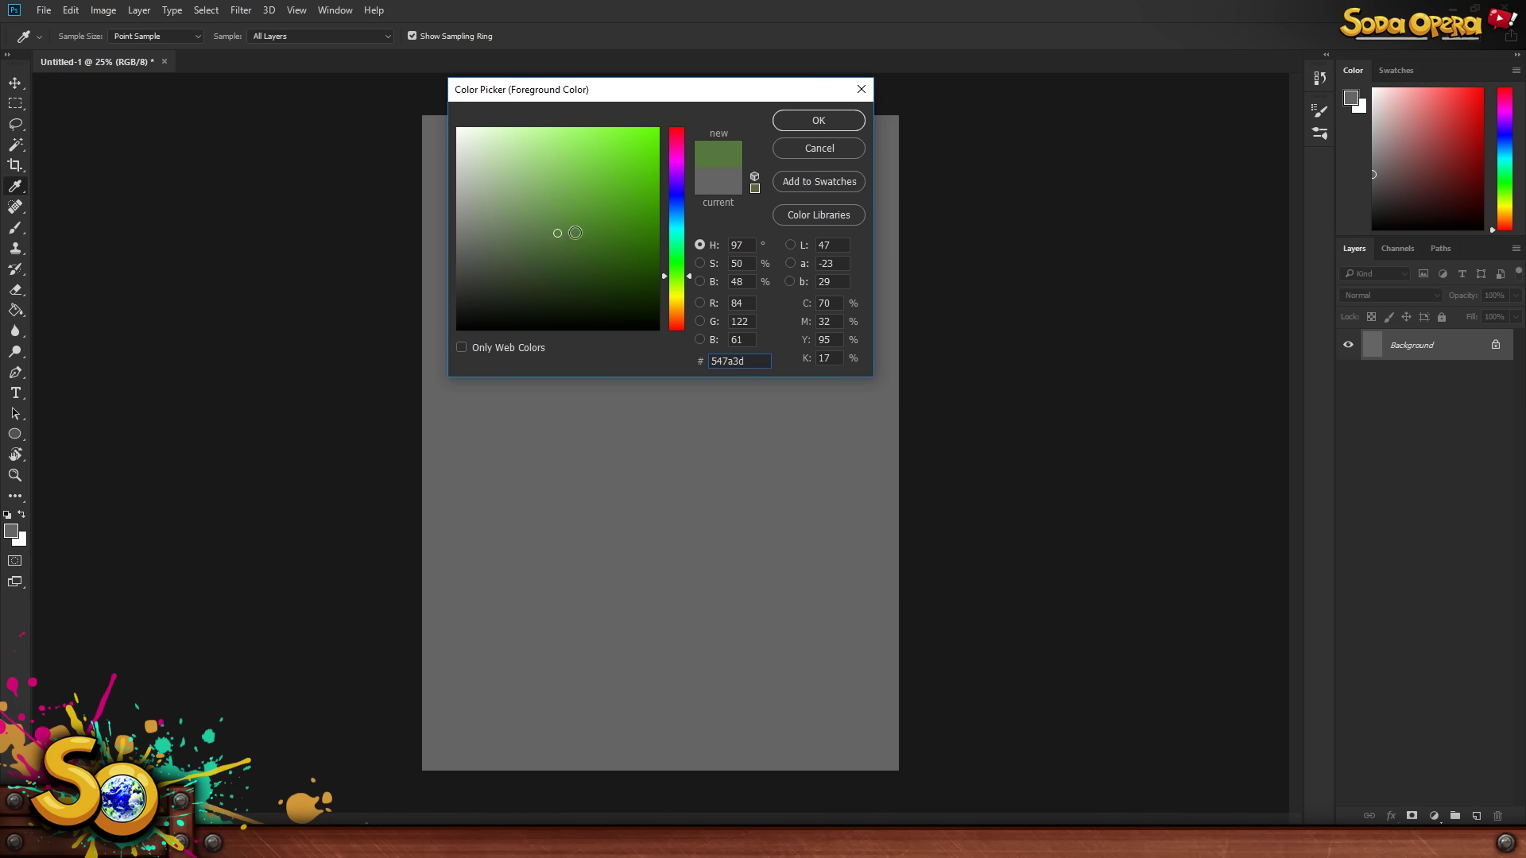
key(Escape)
key(b)
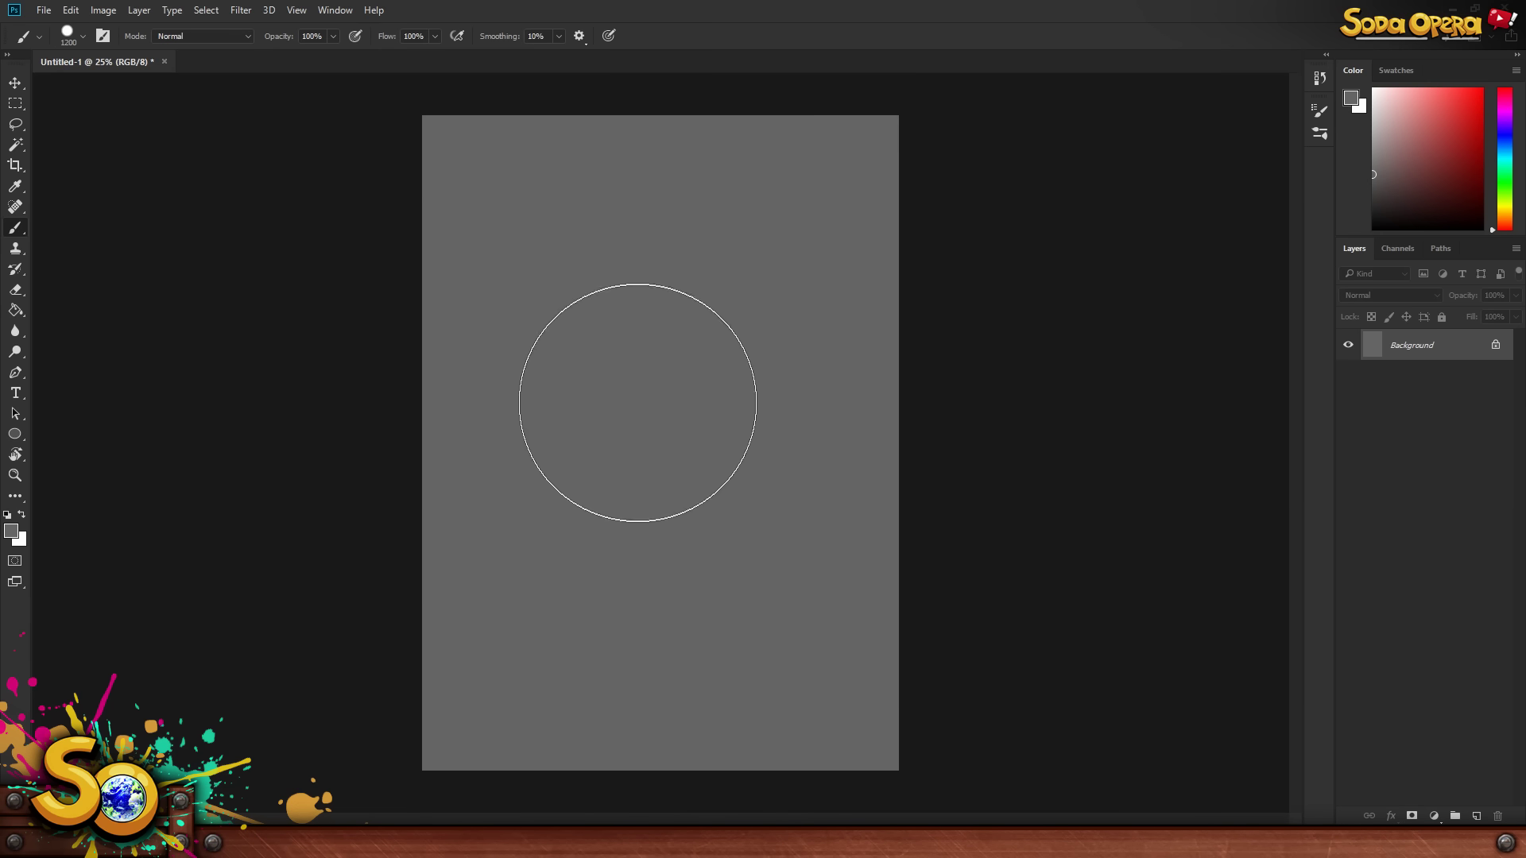
- Pick a dark red as the foreground colour
click(11, 531)
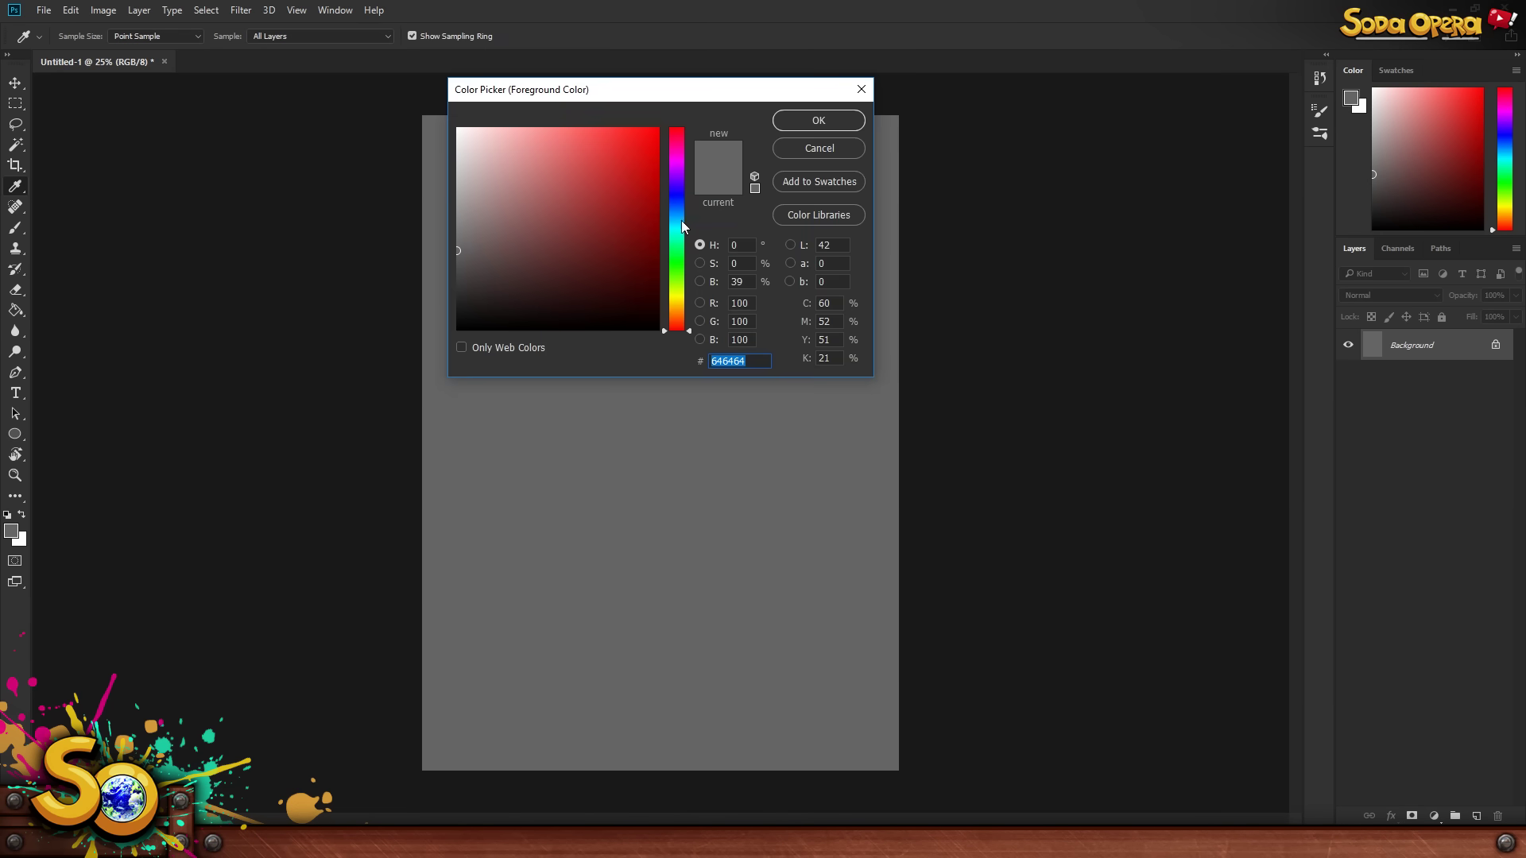
click(650, 258)
click(794, 123)
- Reduce the brush to 200 px and scribble overlapping dark red strokes across the canvas with increasing pen pressure
key(bracketleft)
key(bracketleft)
key(bracketleft)
key(bracketleft)
key(bracketleft)
key(bracketleft)
key(bracketleft)
key(bracketleft)
key(bracketleft)
key(bracketleft)
key(bracketleft)
key(bracketleft)
key(bracketleft)
key(bracketleft)
key(bracketleft)
key(bracketleft)
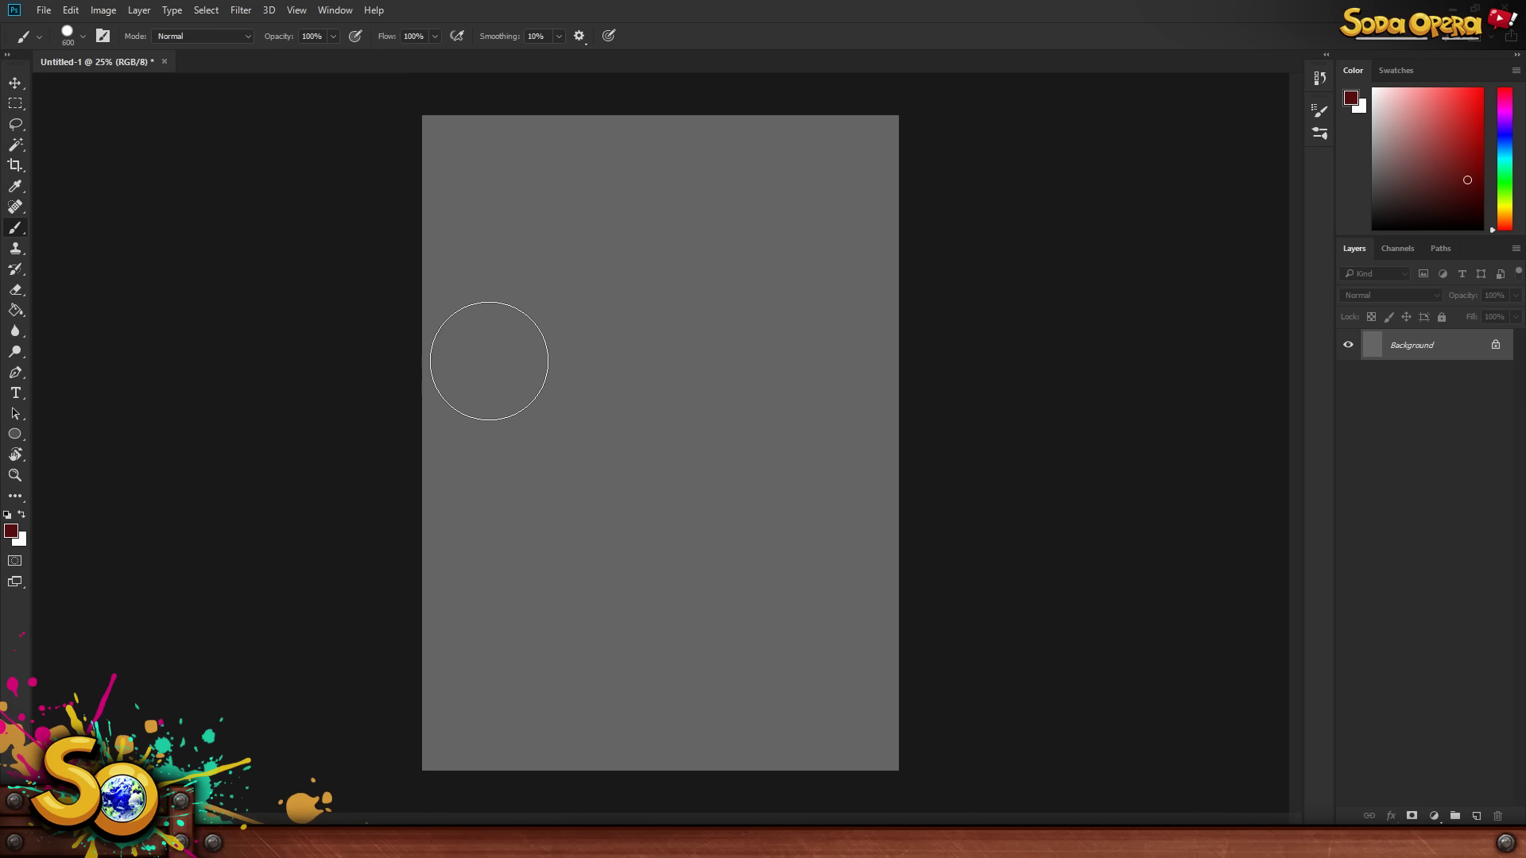
key(bracketright)
key(bracketright)
key(bracketright)
key(bracketright)
mouse_move(461, 433)
mouse_down()
mouse_move(484, 283)
mouse_move(654, 181)
mouse_move(732, 283)
mouse_move(871, 374)
mouse_up()
mouse_move(551, 667)
mouse_down()
mouse_move(490, 371)
mouse_move(668, 395)
mouse_move(753, 501)
mouse_move(770, 694)
mouse_move(884, 652)
mouse_up()
mouse_move(582, 572)
mouse_down()
mouse_move(566, 363)
mouse_move(693, 561)
mouse_move(672, 360)
mouse_move(718, 372)
mouse_move(791, 292)
mouse_move(850, 179)
mouse_move(944, 297)
mouse_up()
mouse_move(451, 234)
mouse_down()
mouse_move(533, 146)
mouse_move(580, 323)
mouse_move(751, 592)
mouse_move(933, 487)
mouse_up()
key(bracketright)
key(bracketright)
mouse_move(534, 484)
mouse_down()
mouse_move(556, 536)
mouse_move(717, 430)
mouse_move(835, 488)
mouse_move(973, 372)
mouse_up()
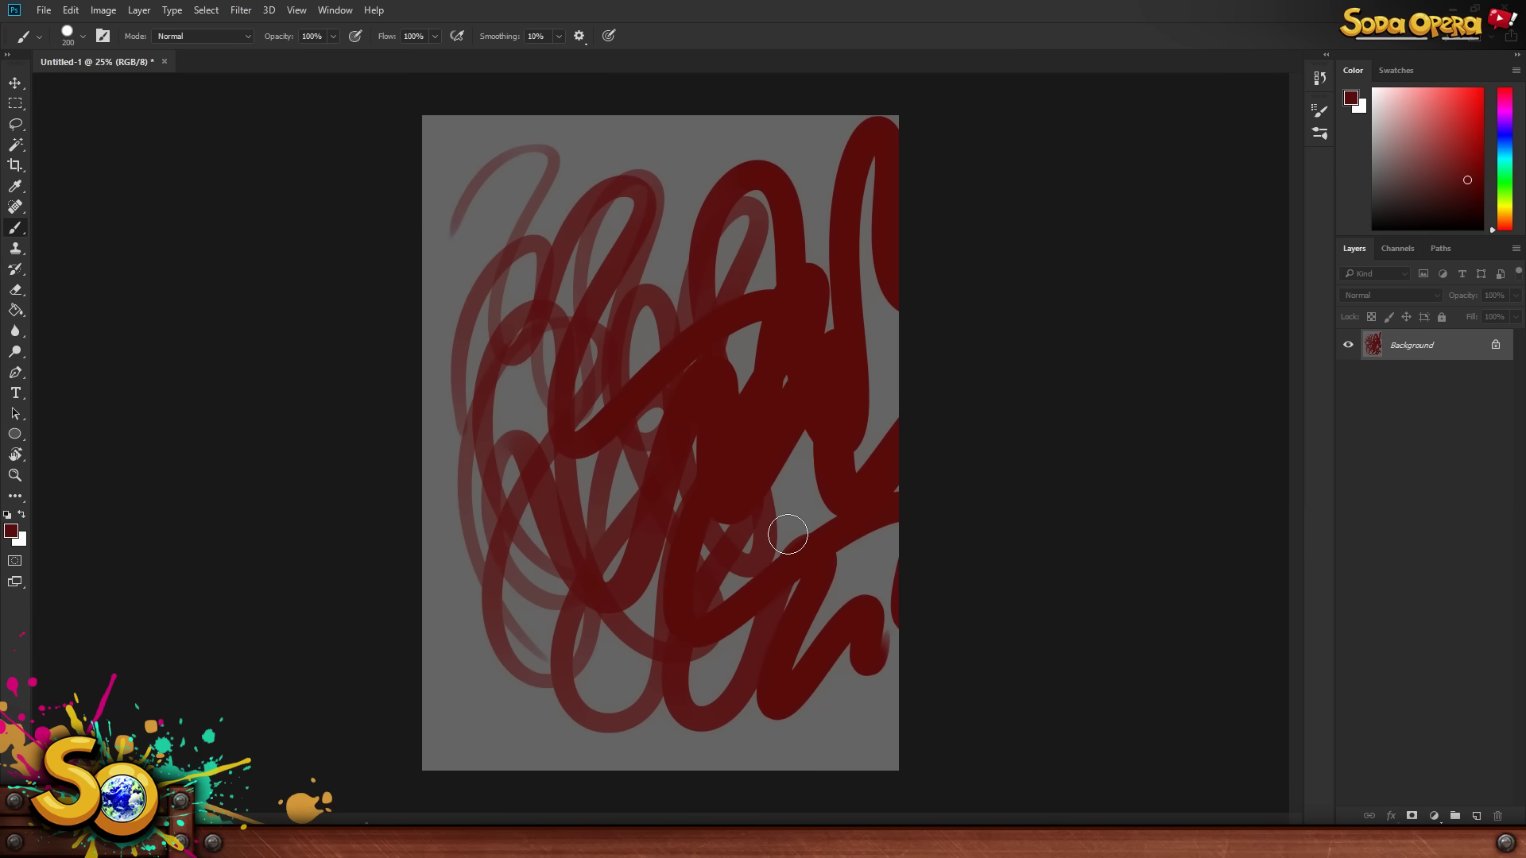
- Sample the grey background between the red strokes, enlarge the brush, and paint over all of the scribbles
alt+click(752, 528)
key(bracketright)
key(bracketright)
key(bracketright)
key(bracketright)
key(bracketright)
key(bracketright)
key(bracketright)
key(bracketright)
key(bracketright)
key(bracketright)
key(bracketright)
mouse_move(753, 528)
mouse_down()
mouse_move(658, 272)
mouse_move(602, 187)
mouse_move(794, 175)
mouse_up()
drag(413, 483, 868, 750)
- Shrink the brush back to 200 px
key(bracketleft)
key(bracketleft)
key(bracketleft)
key(bracketleft)
key(bracketleft)
key(bracketleft)
key(bracketleft)
key(bracketleft)
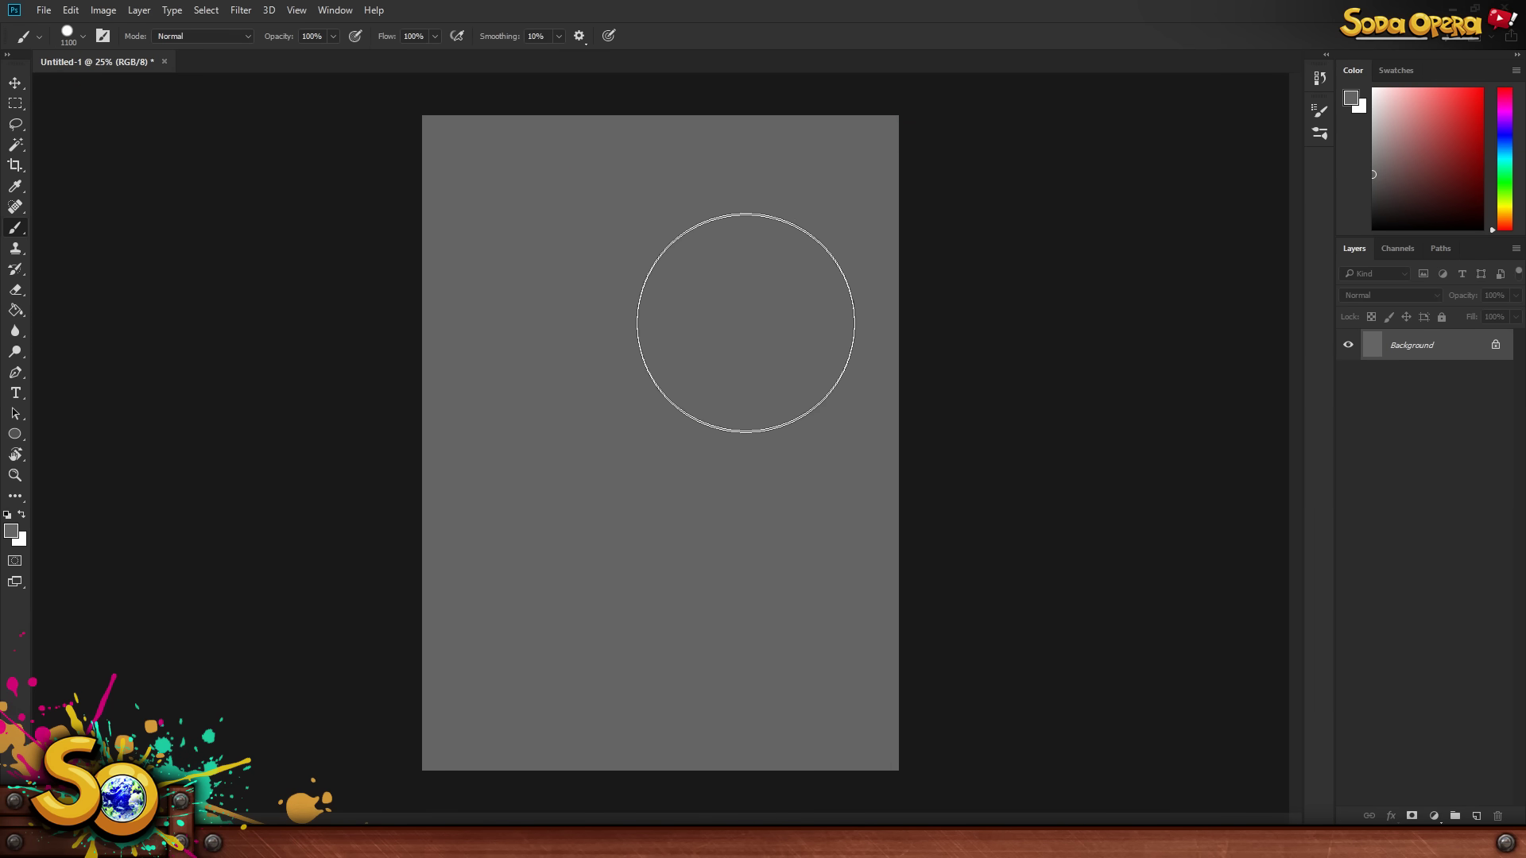
key(bracketleft)
key(bracketleft)
key(bracketleft)
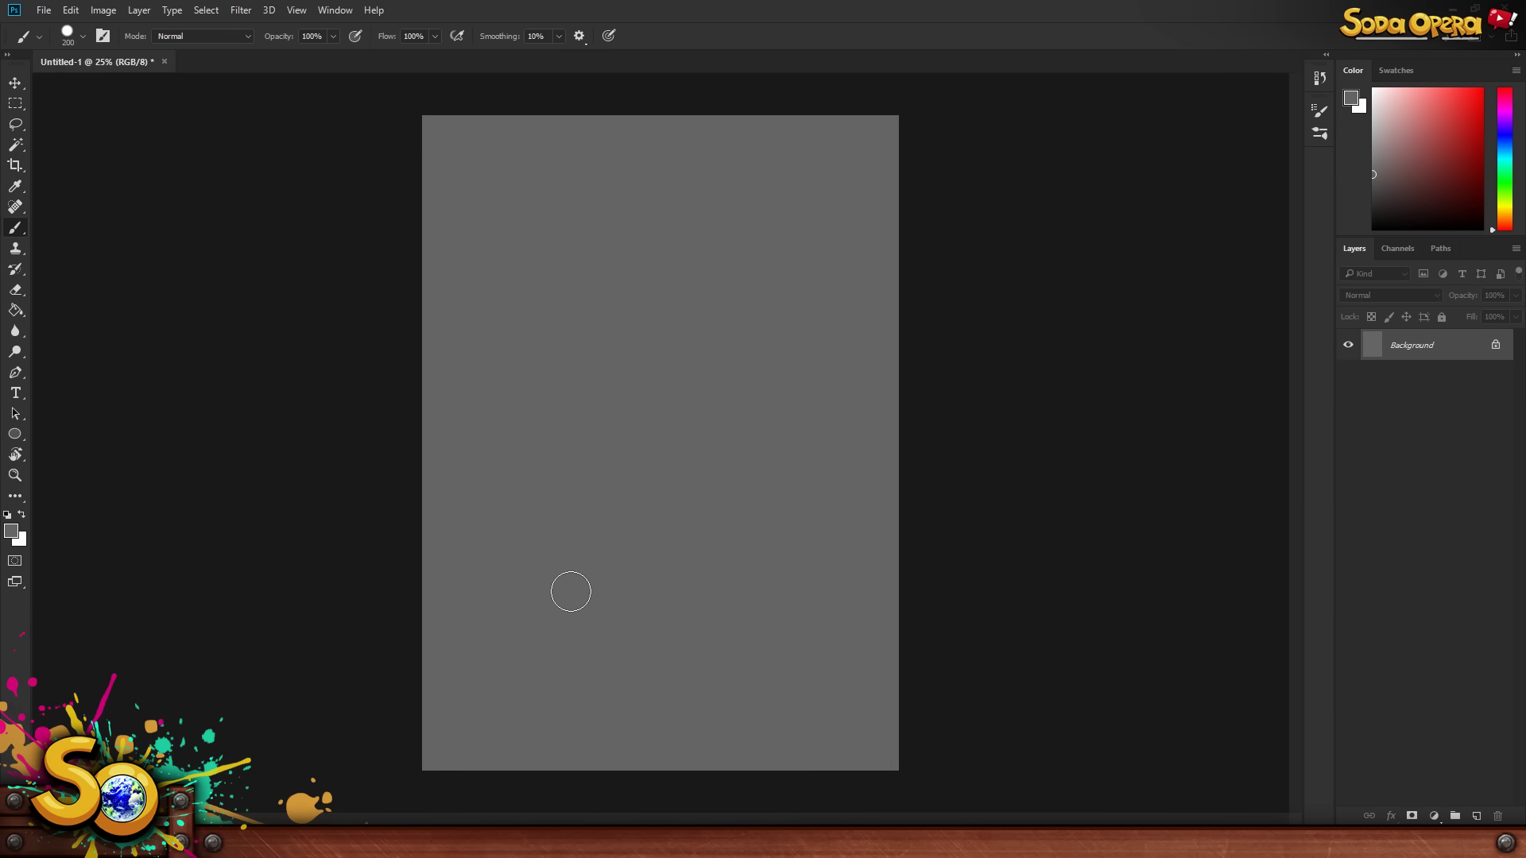
- Open the Preferences and review the Interface, Workspace, History Log and Tools settings, including the zoom options
click(71, 11)
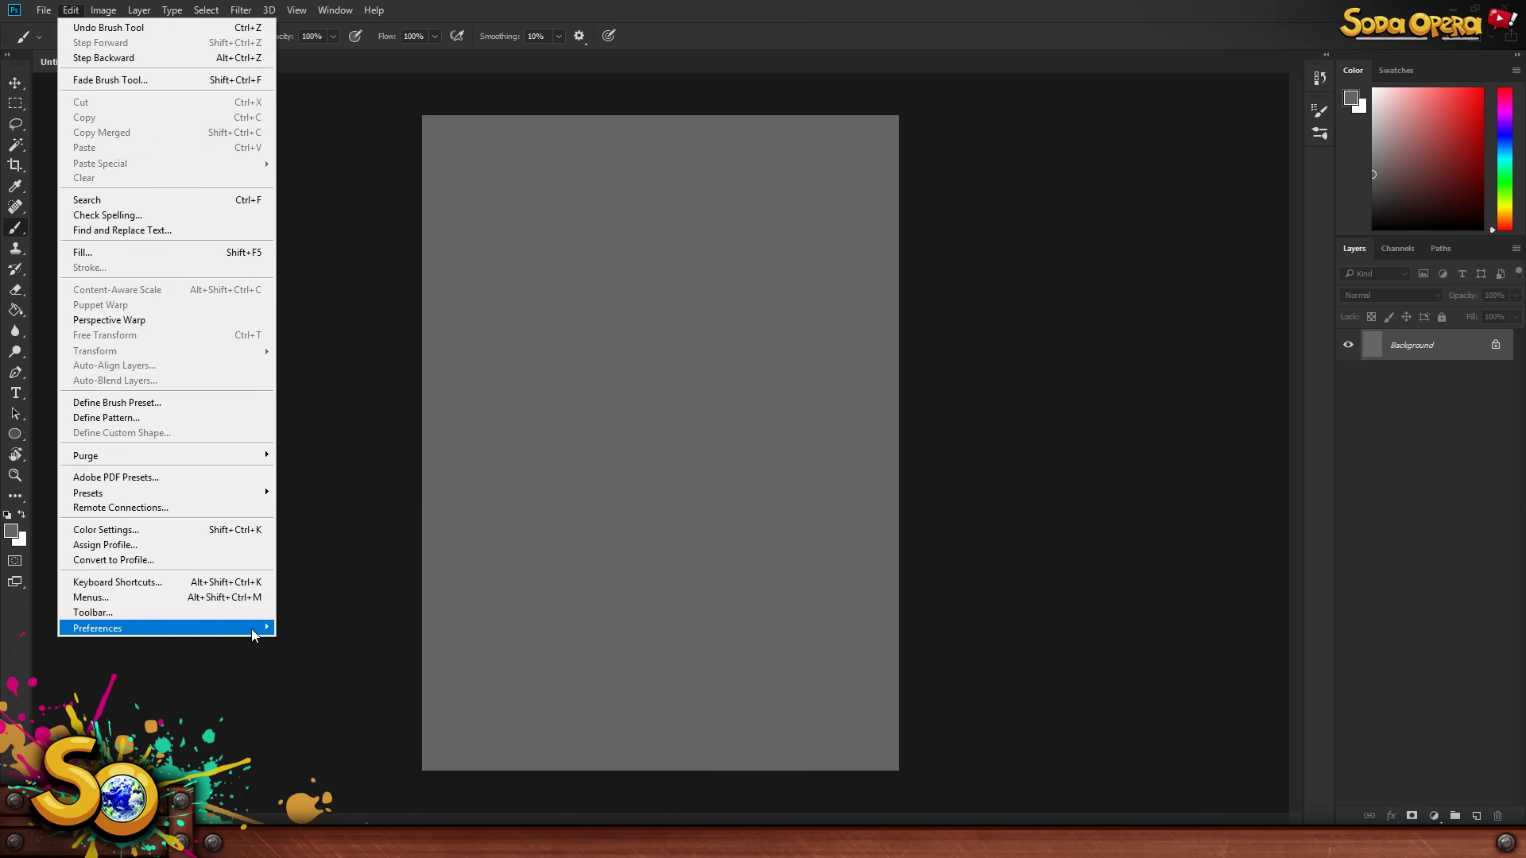
mouse_move(254, 629)
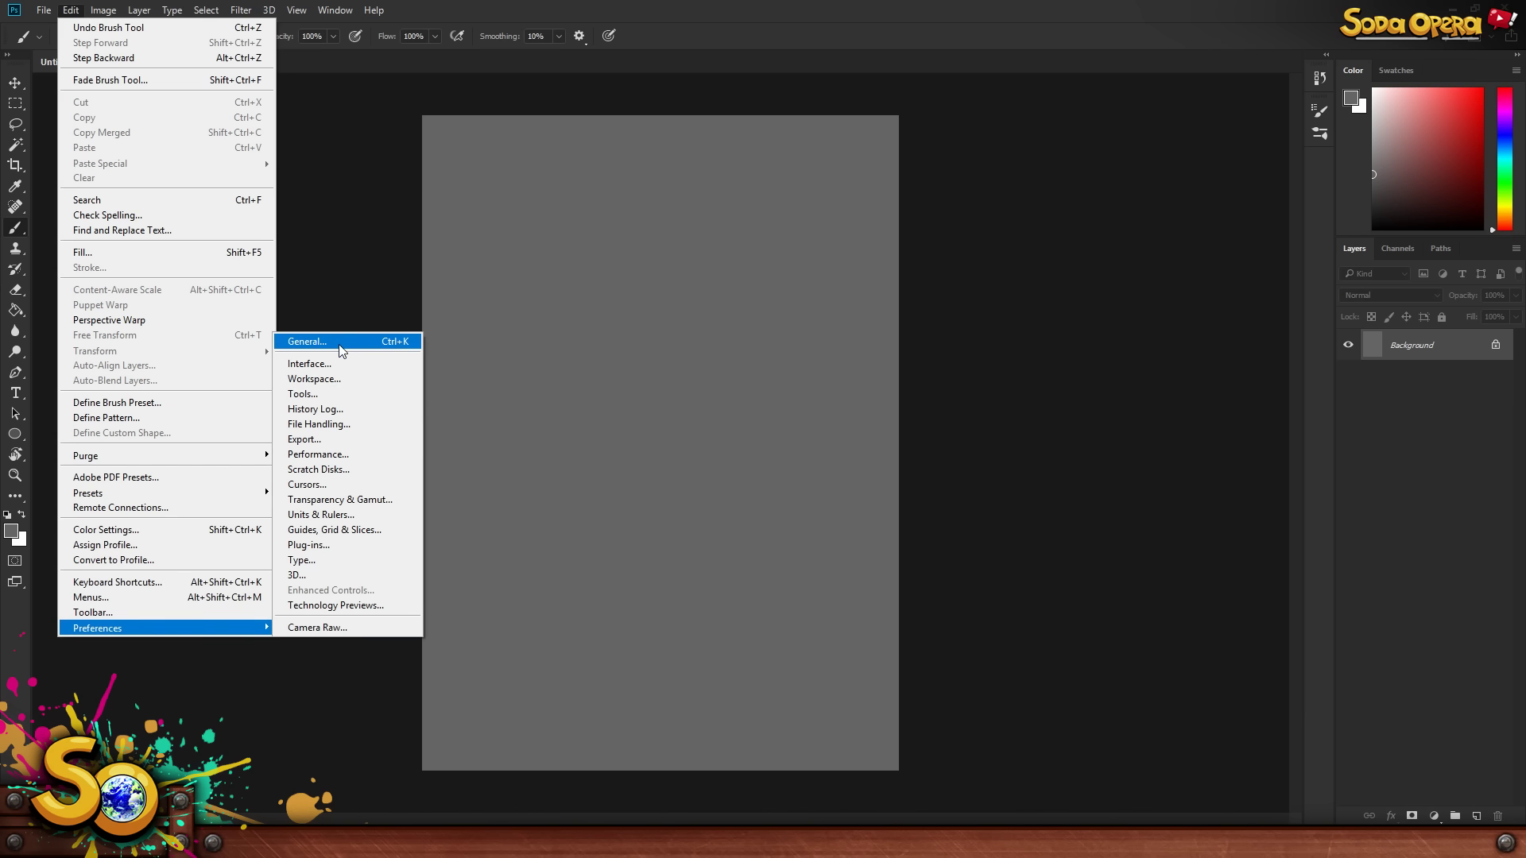
click(308, 343)
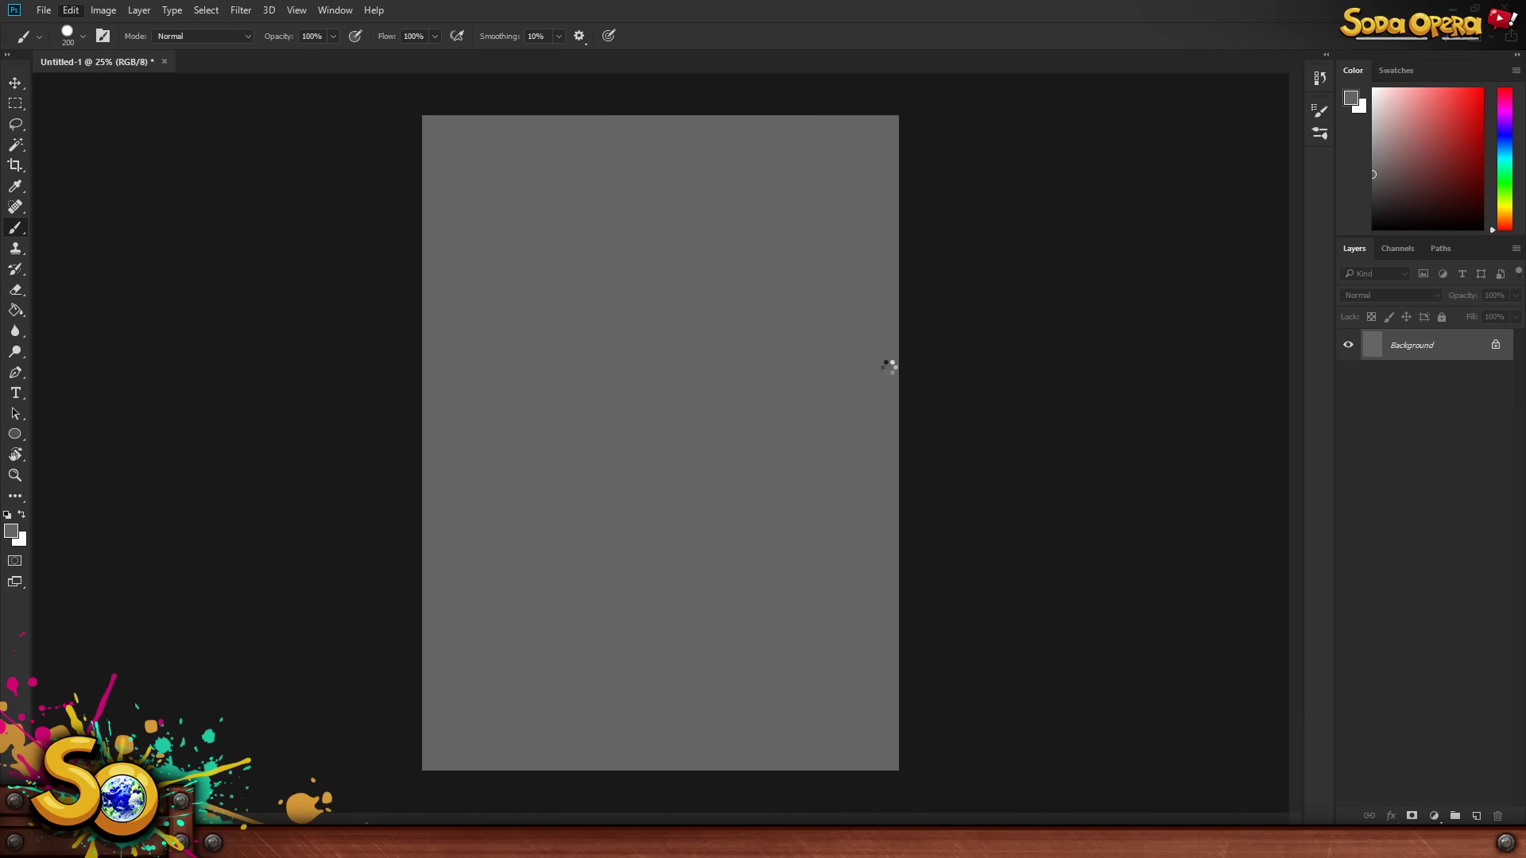
key(i)
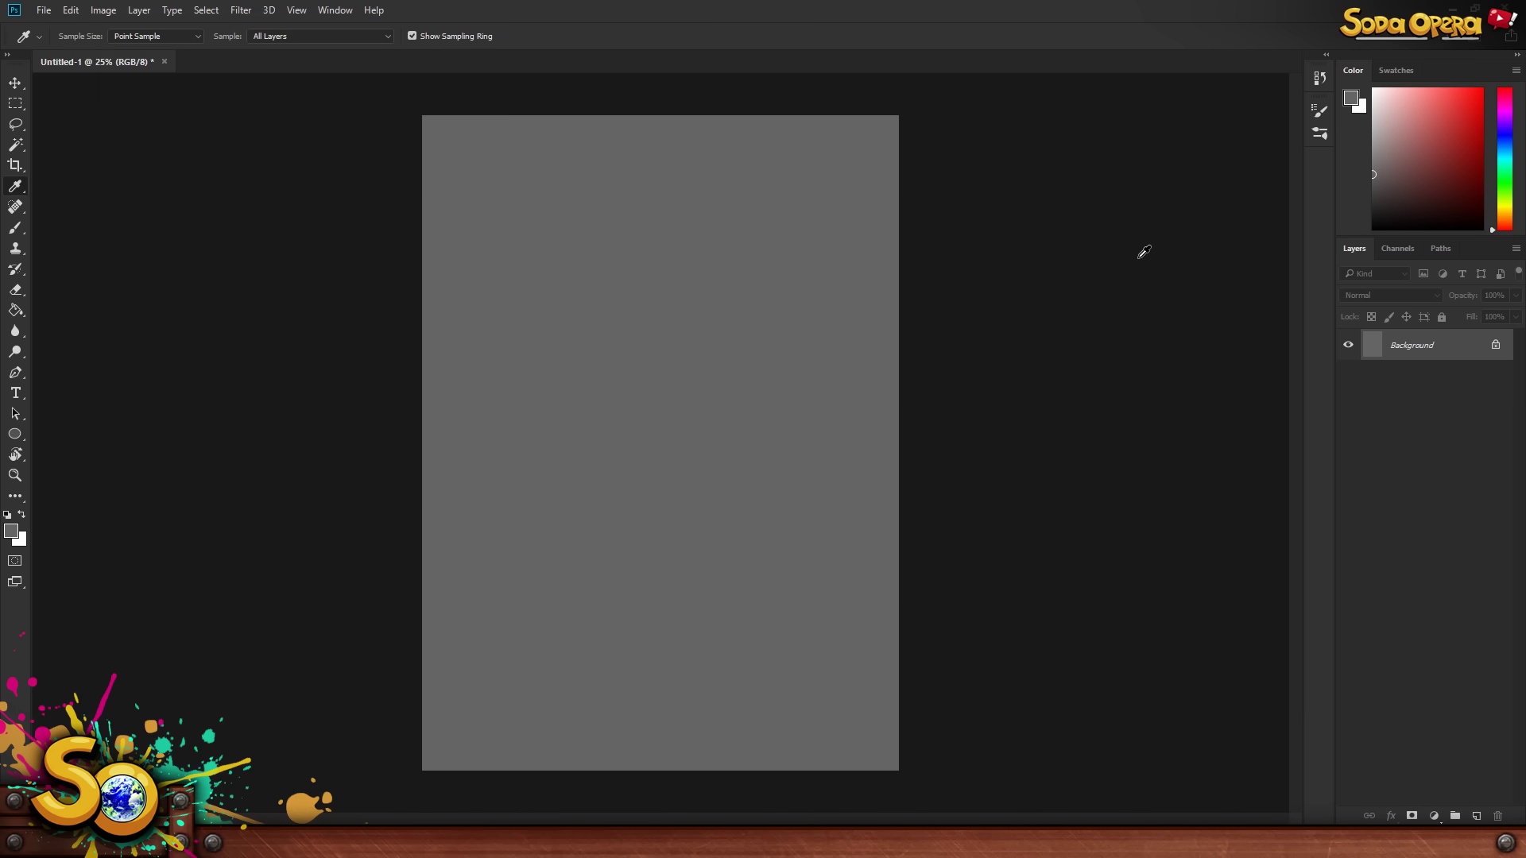
click(367, 145)
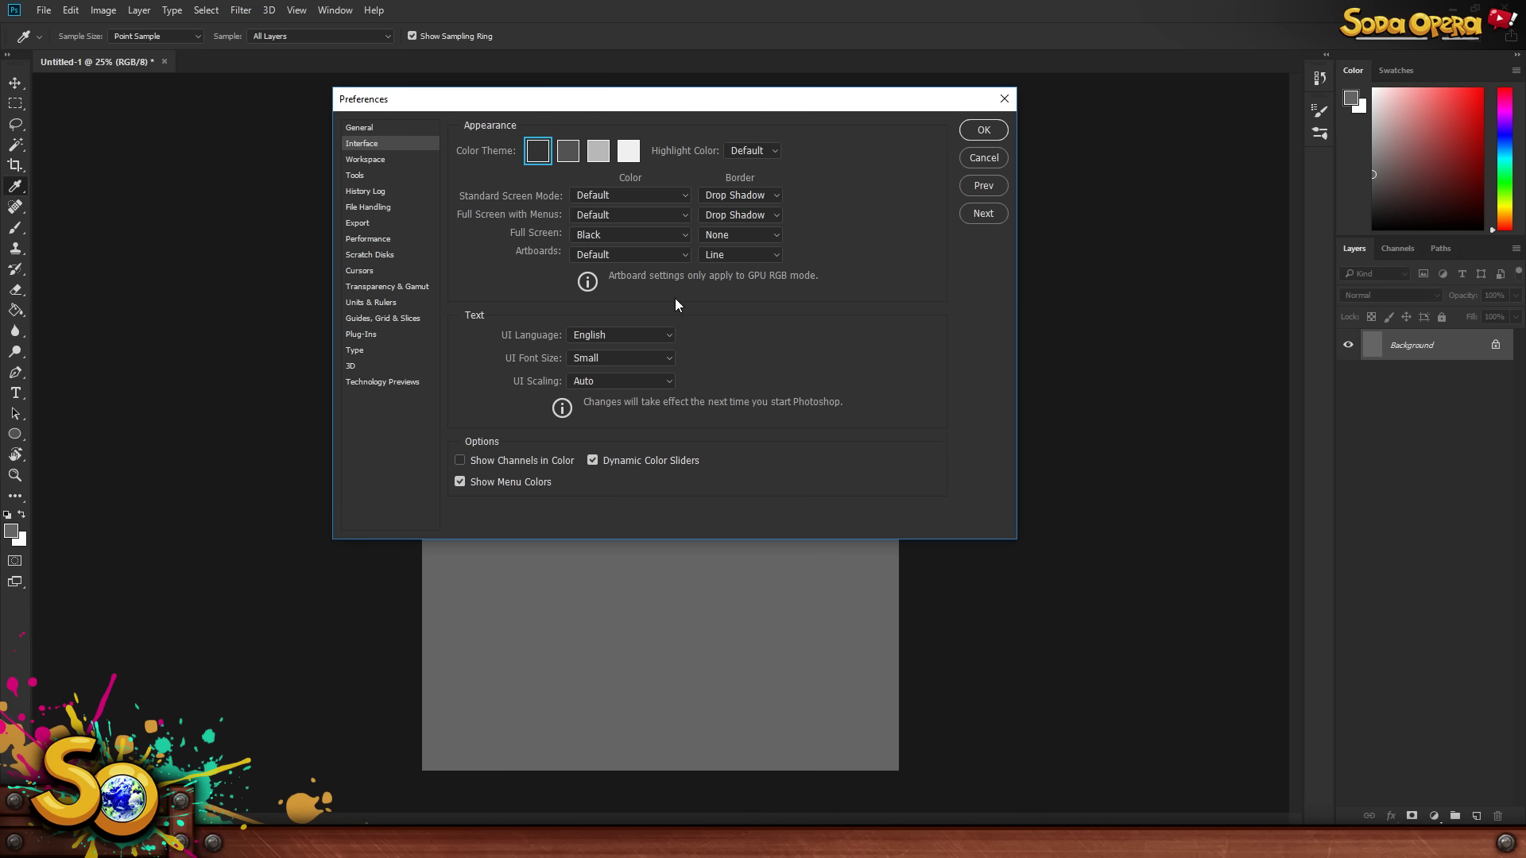
click(365, 160)
click(368, 189)
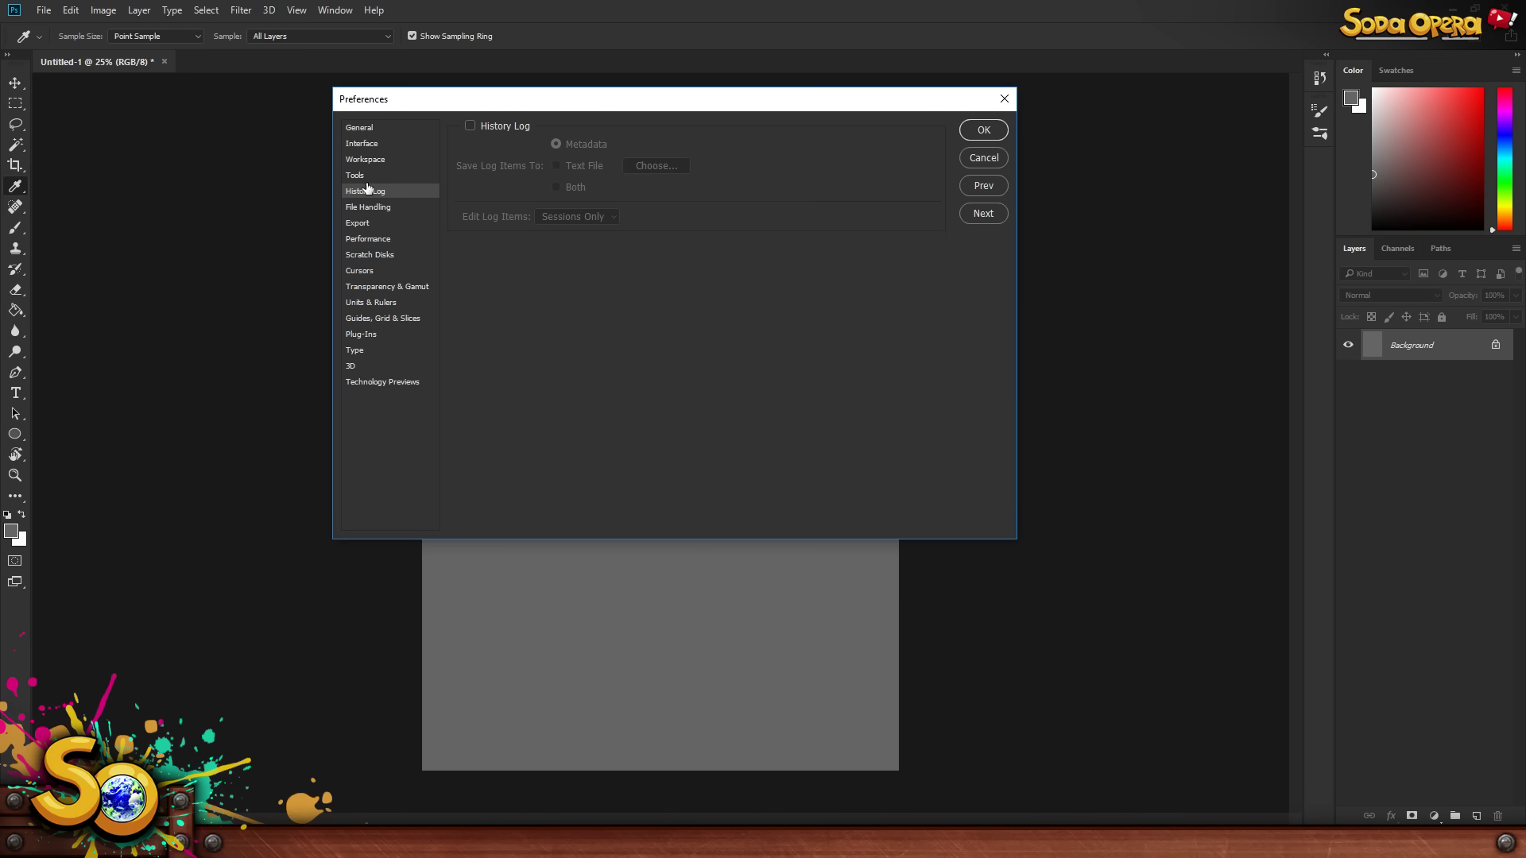
click(366, 178)
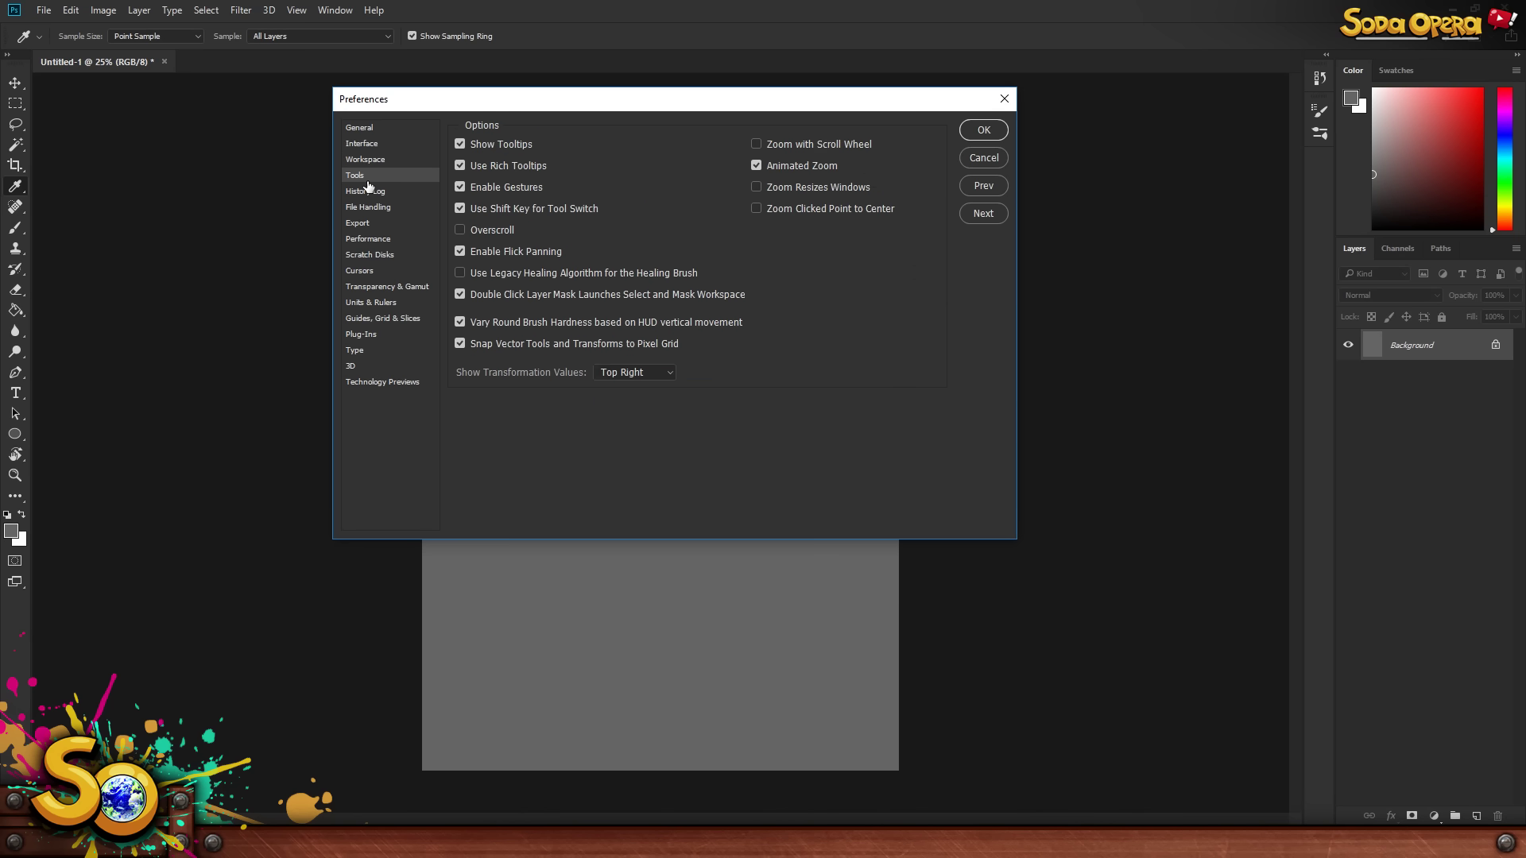
click(755, 166)
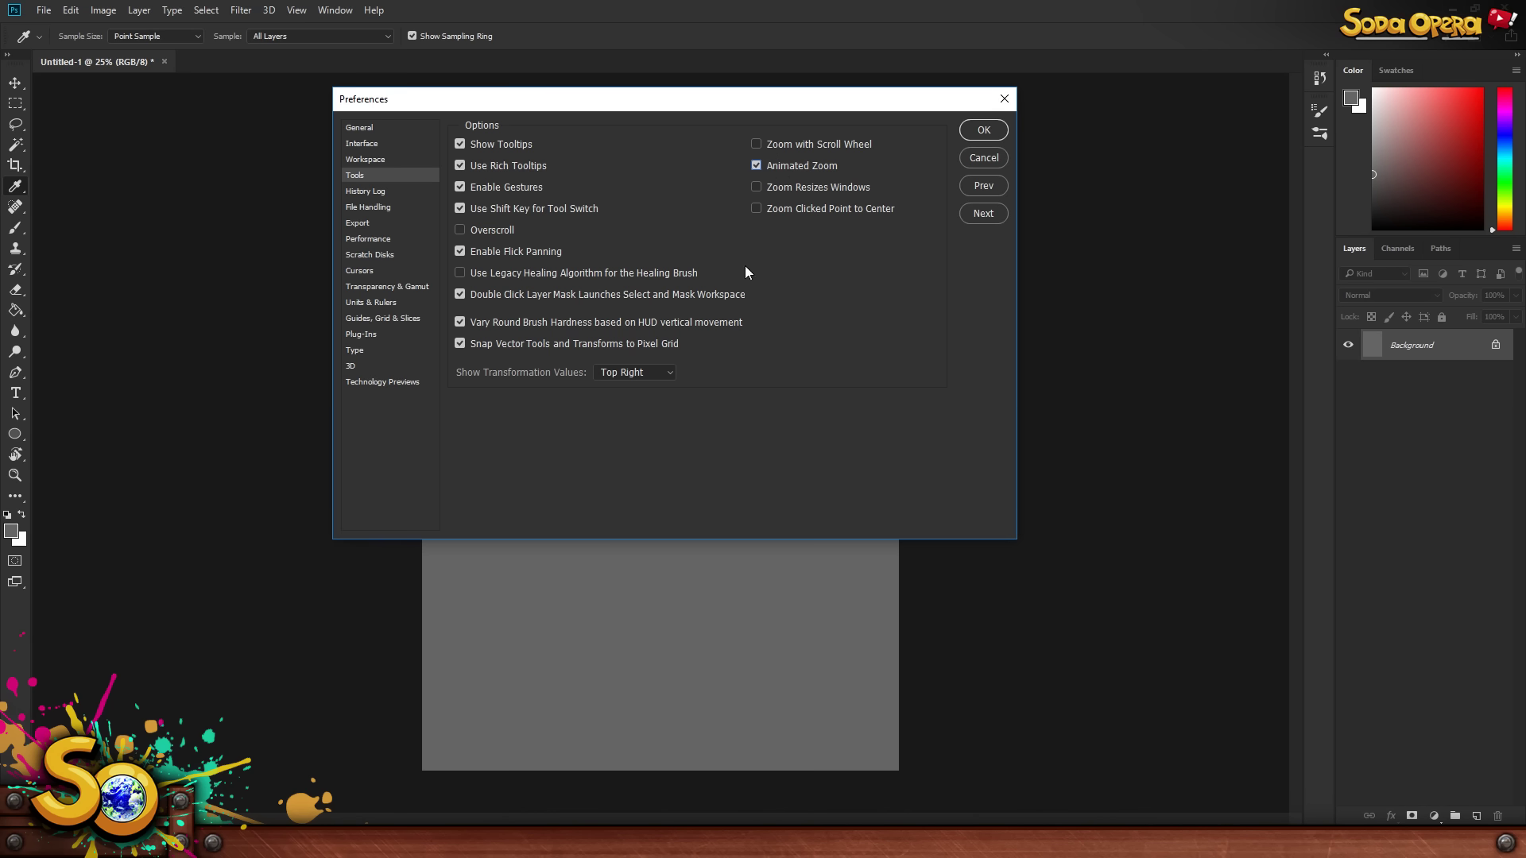
- In the Performance preferences, set the memory Photoshop may use to 10092 MB (70%)
click(356, 240)
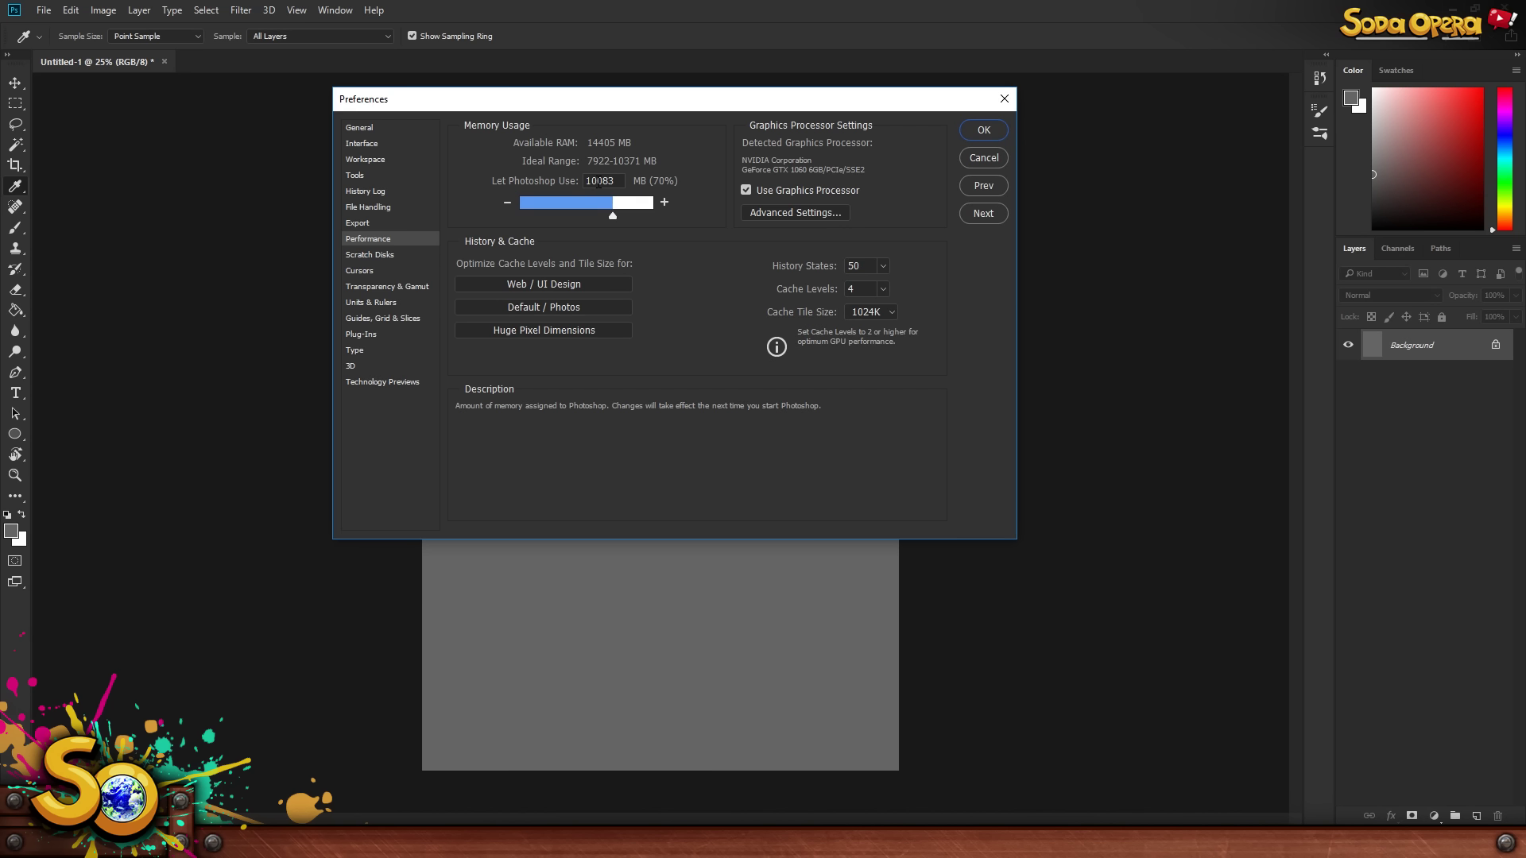
drag(597, 182, 561, 180)
key(ctrl+a)
drag(655, 218, 642, 217)
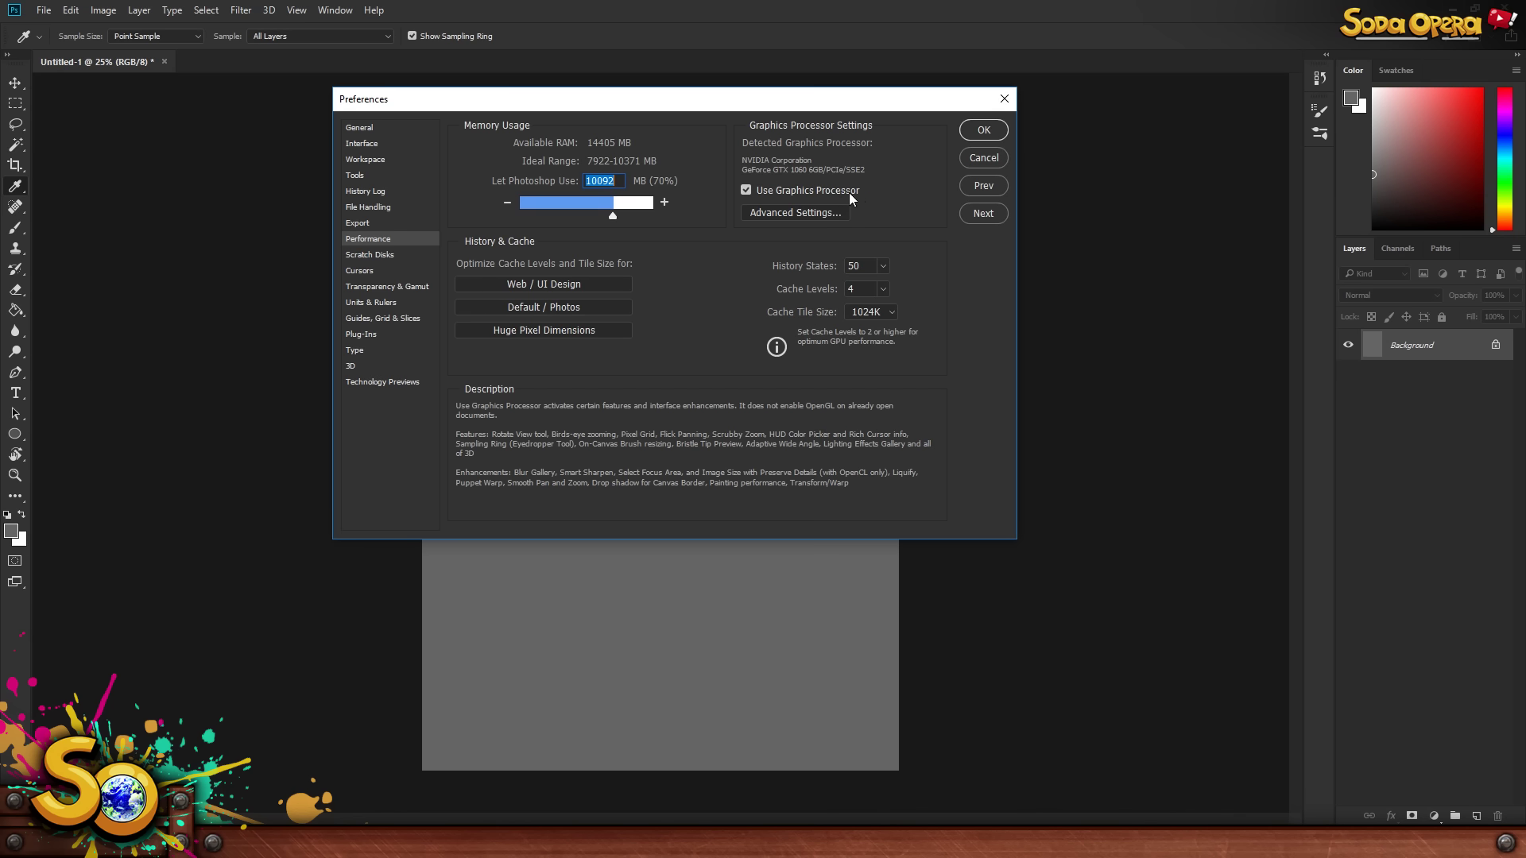
- Try the Normal and Basic drawing modes in the advanced graphics processor settings, and set the mode back to Advanced
click(773, 211)
drag(765, 182, 748, 141)
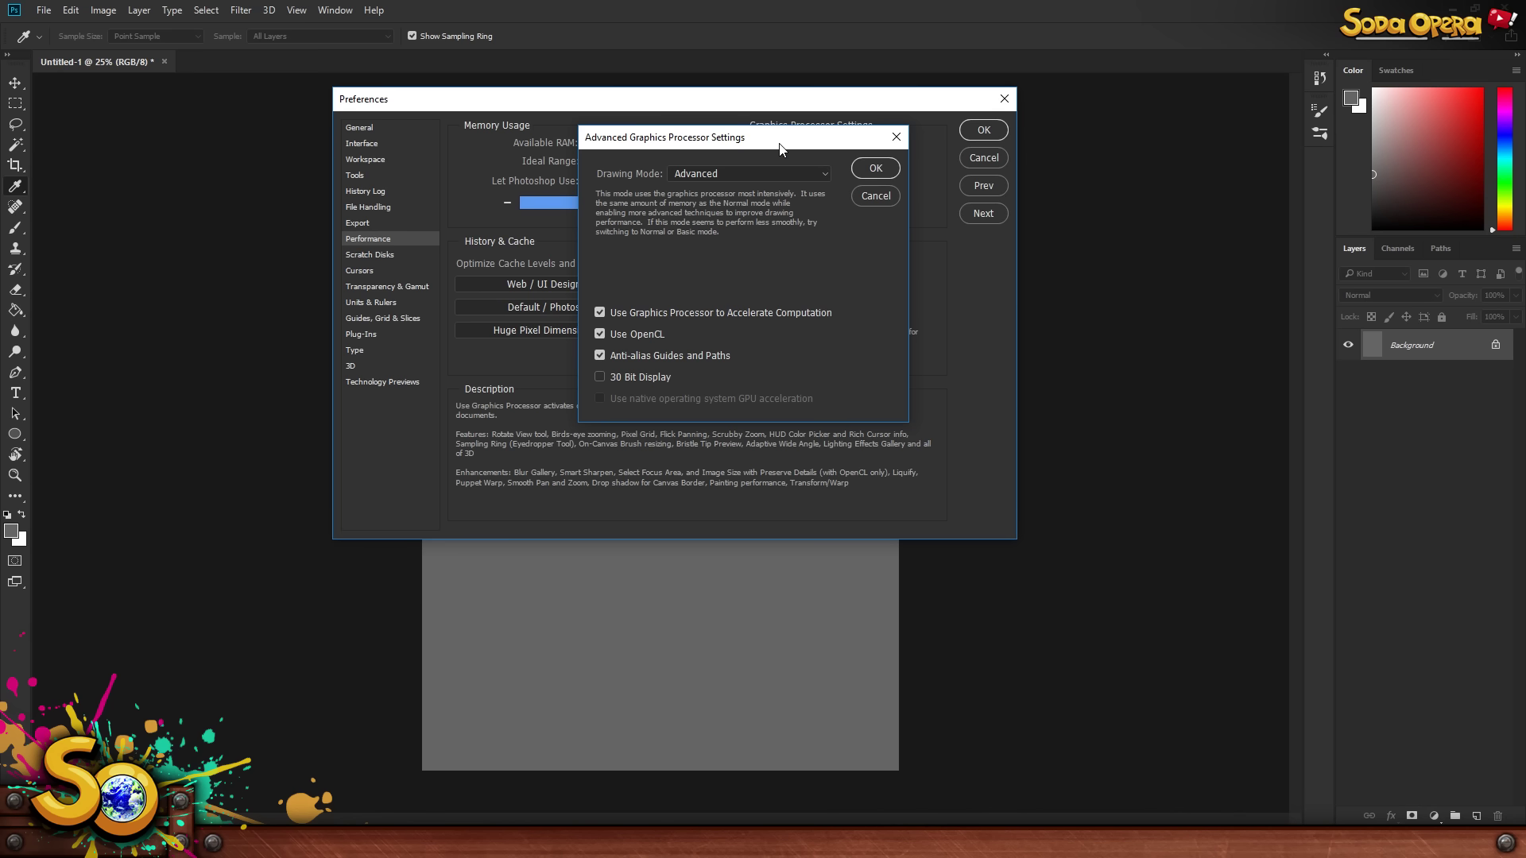
click(766, 178)
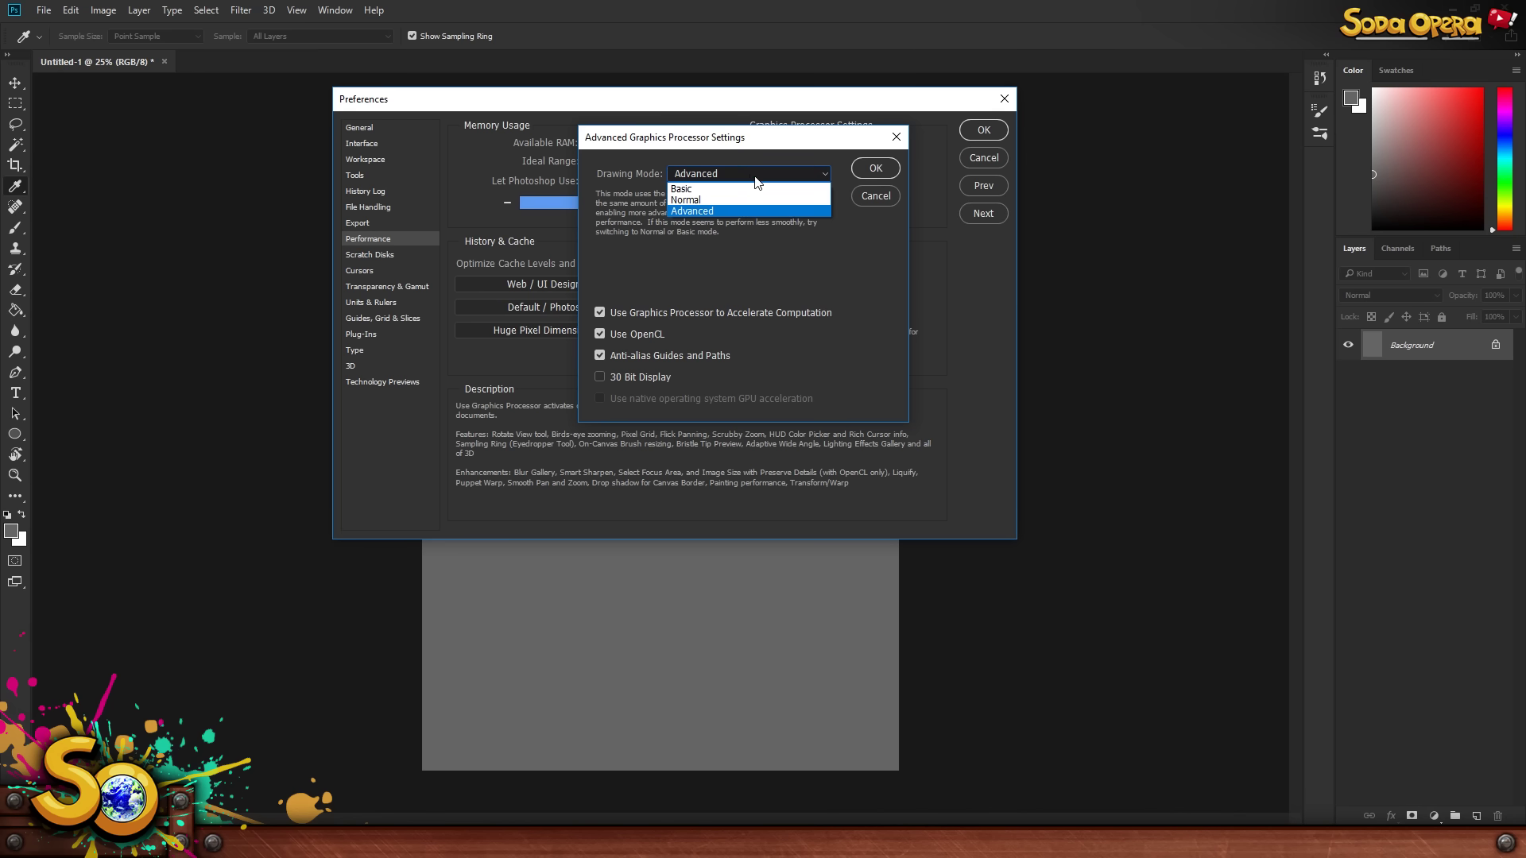
click(738, 175)
click(712, 176)
click(711, 199)
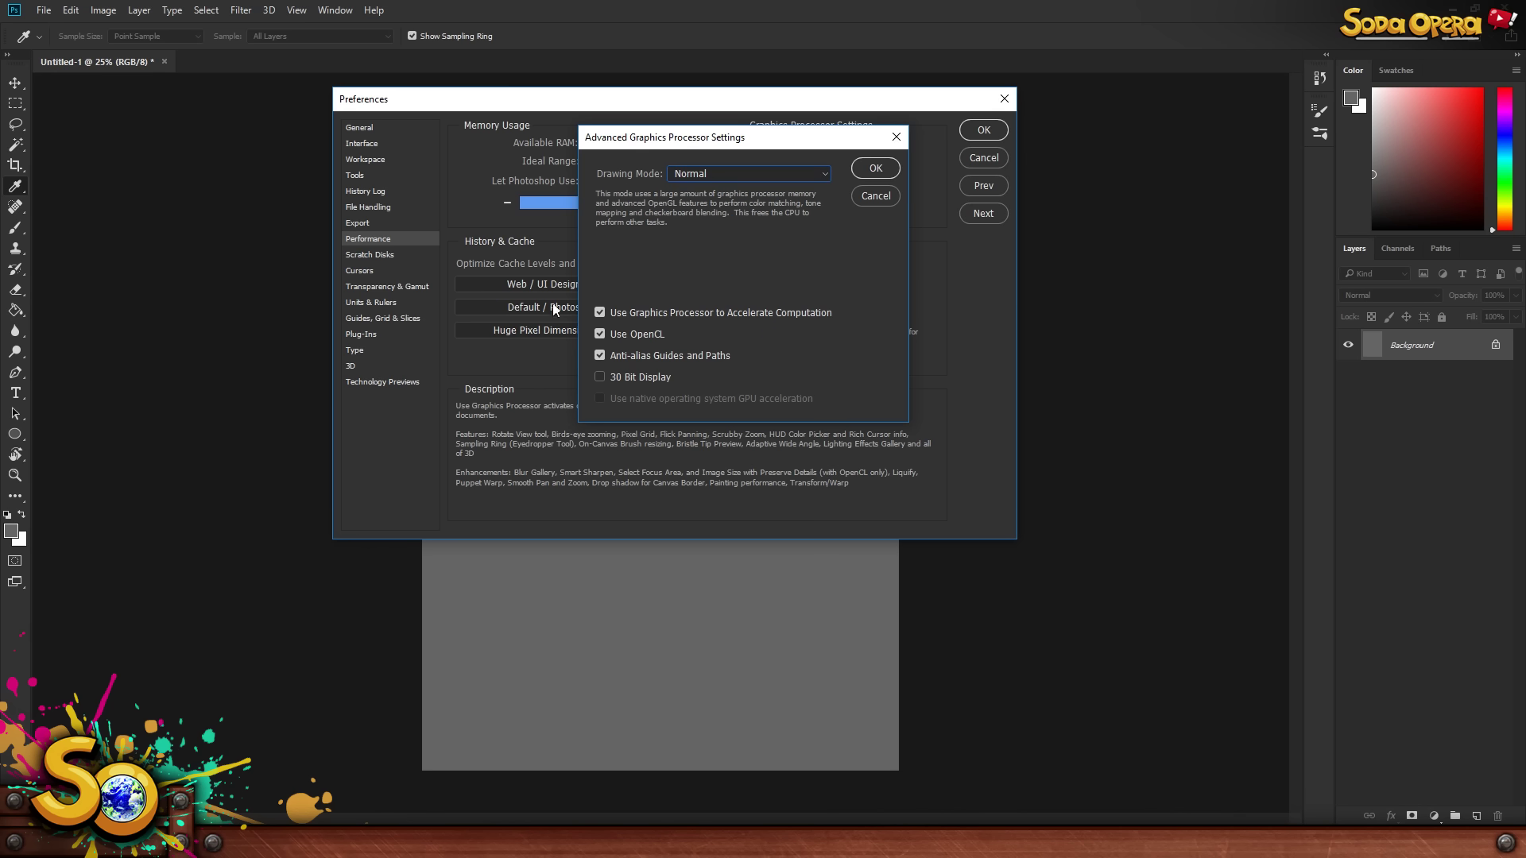
click(711, 174)
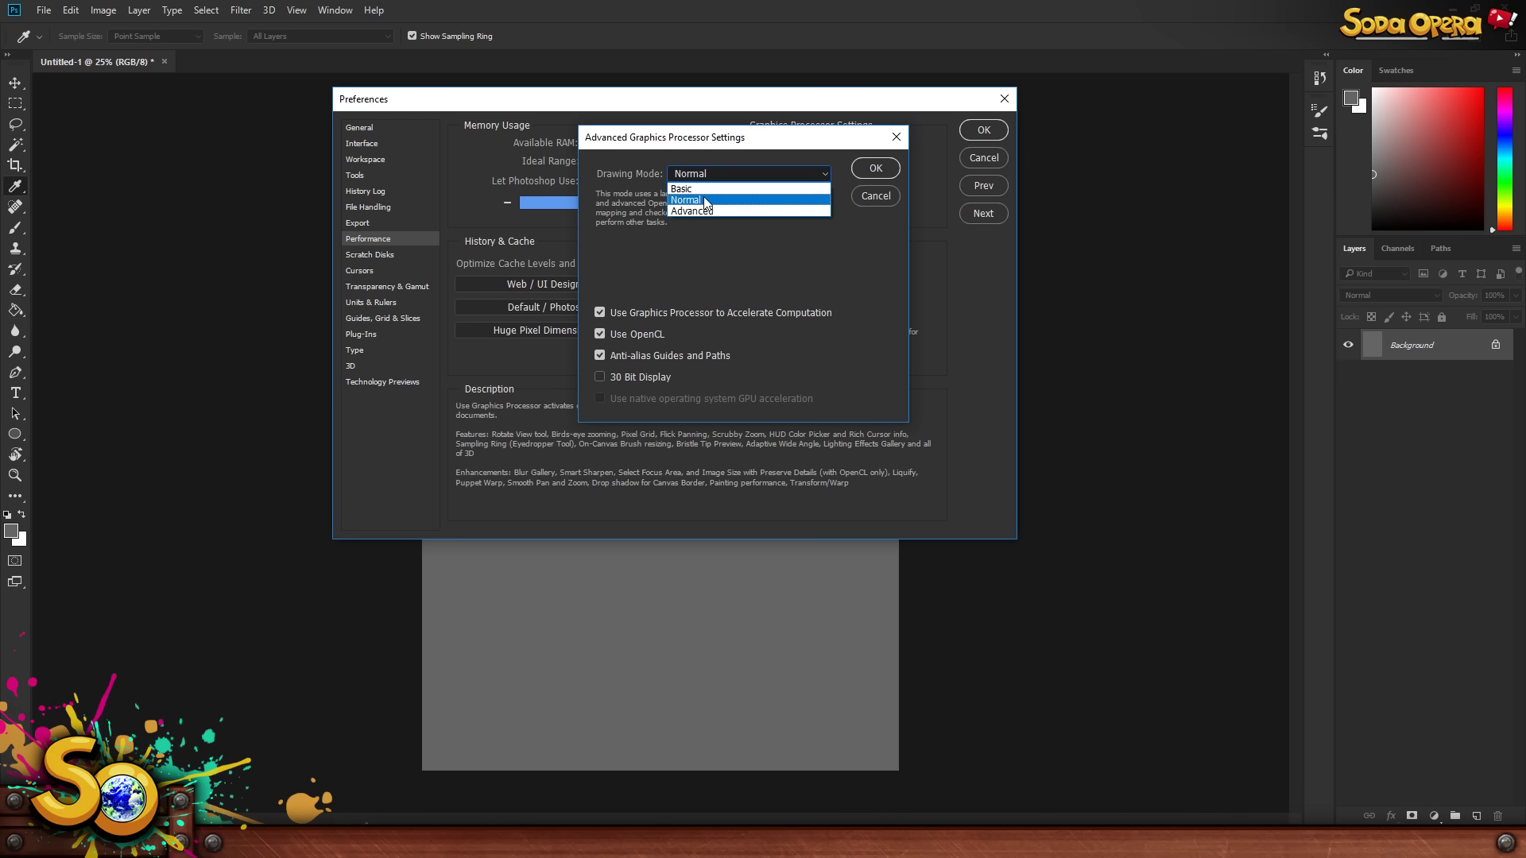
click(682, 188)
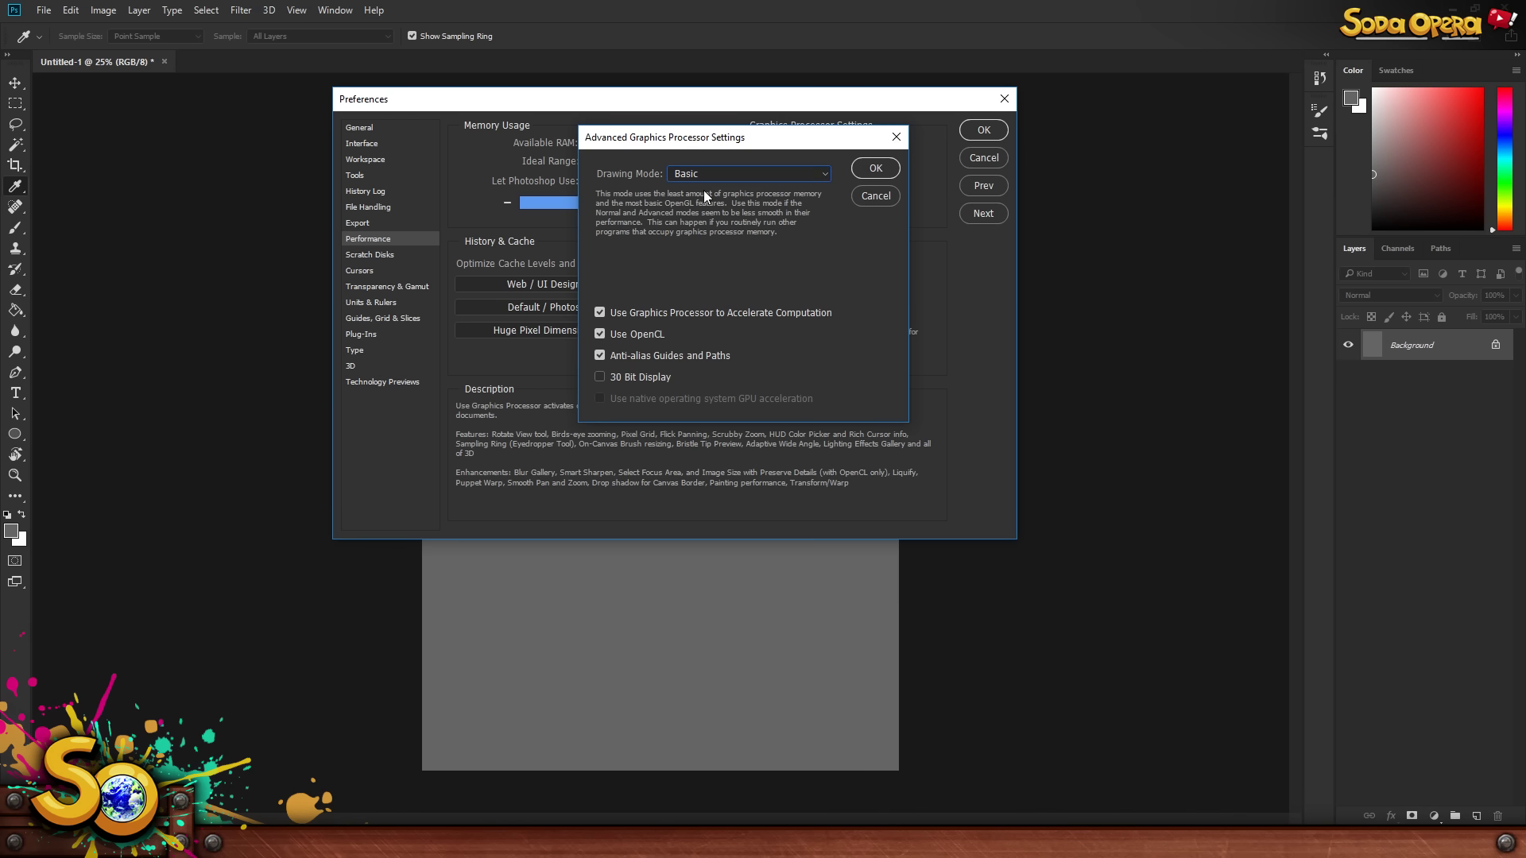
click(801, 175)
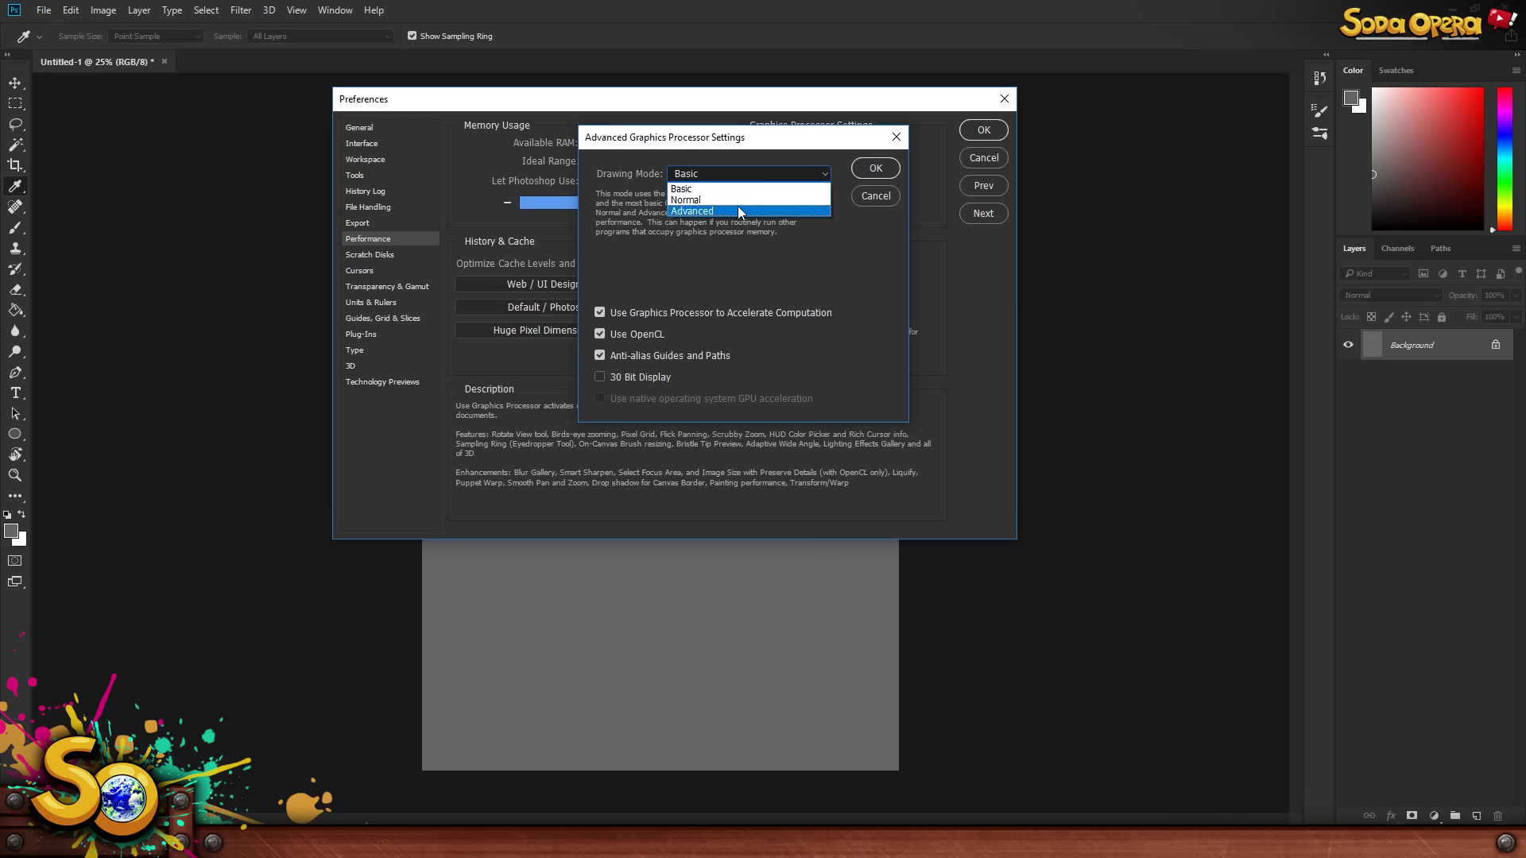
click(702, 212)
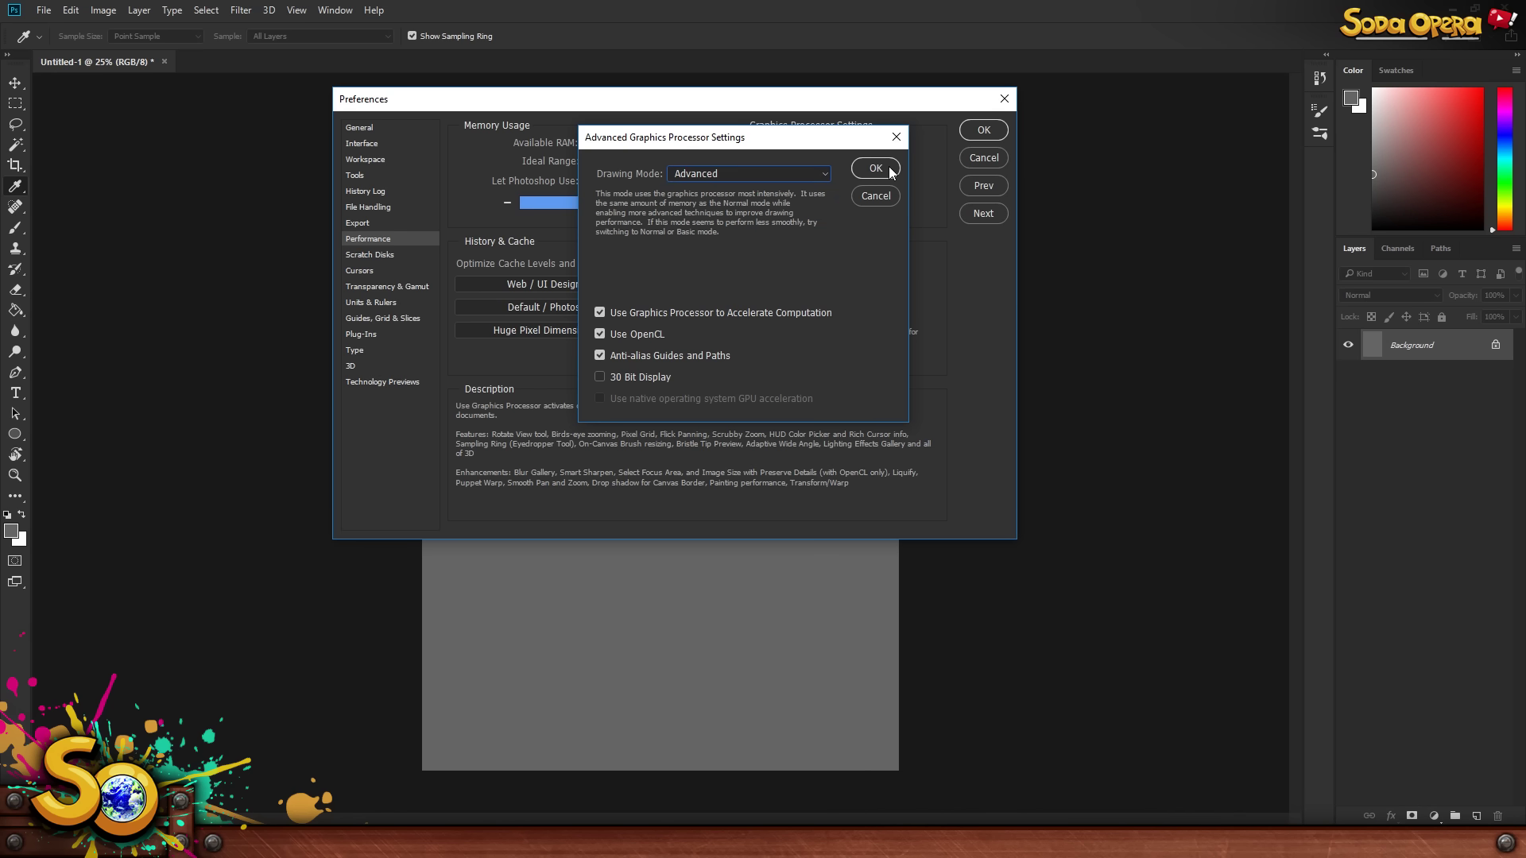
click(875, 169)
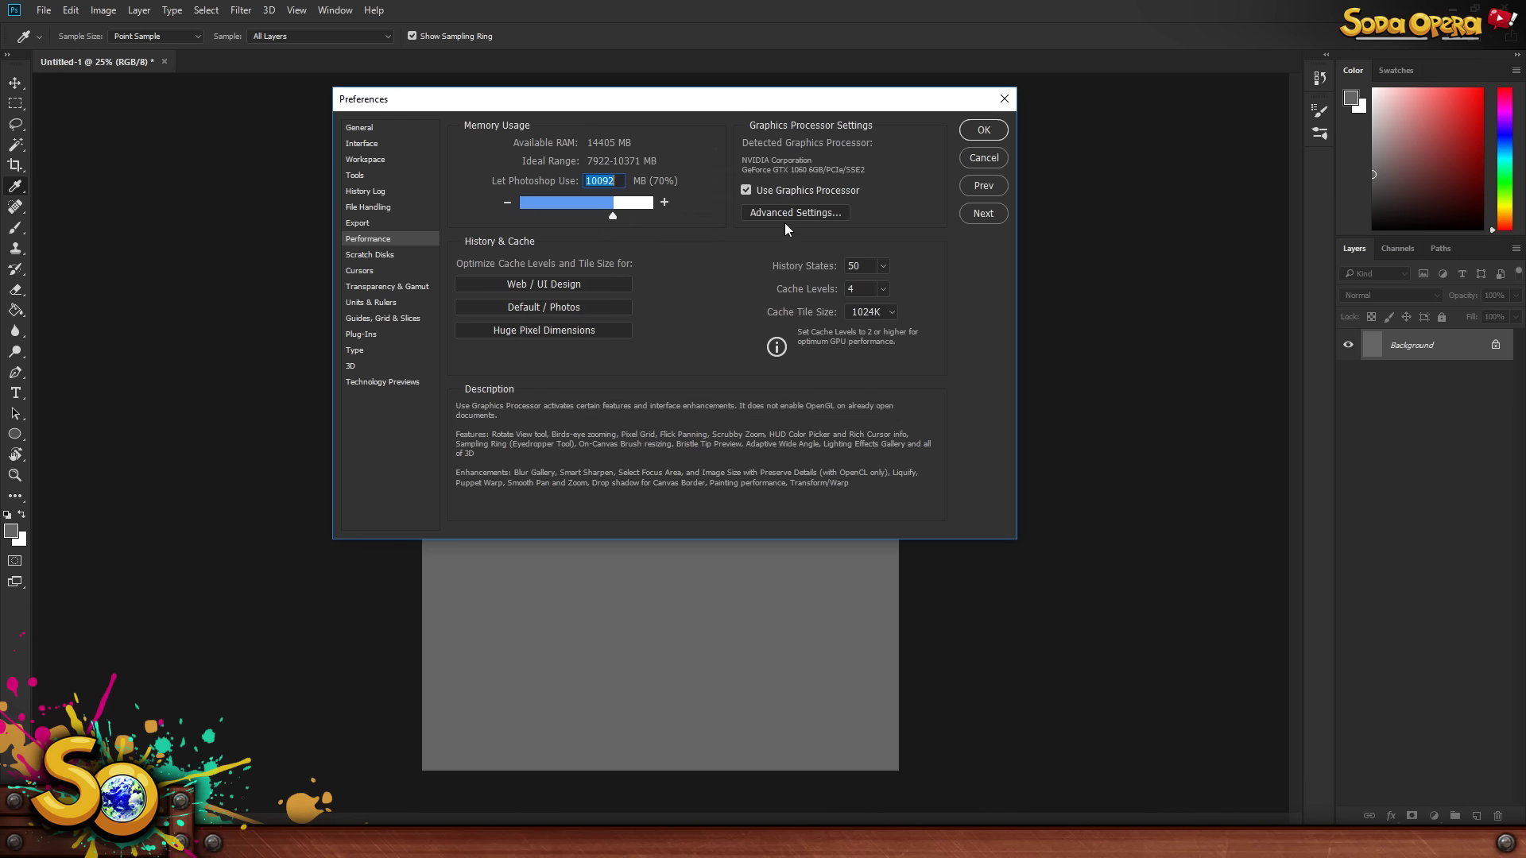
- Try out the History States and Cache Levels values, setting both to 8
click(794, 267)
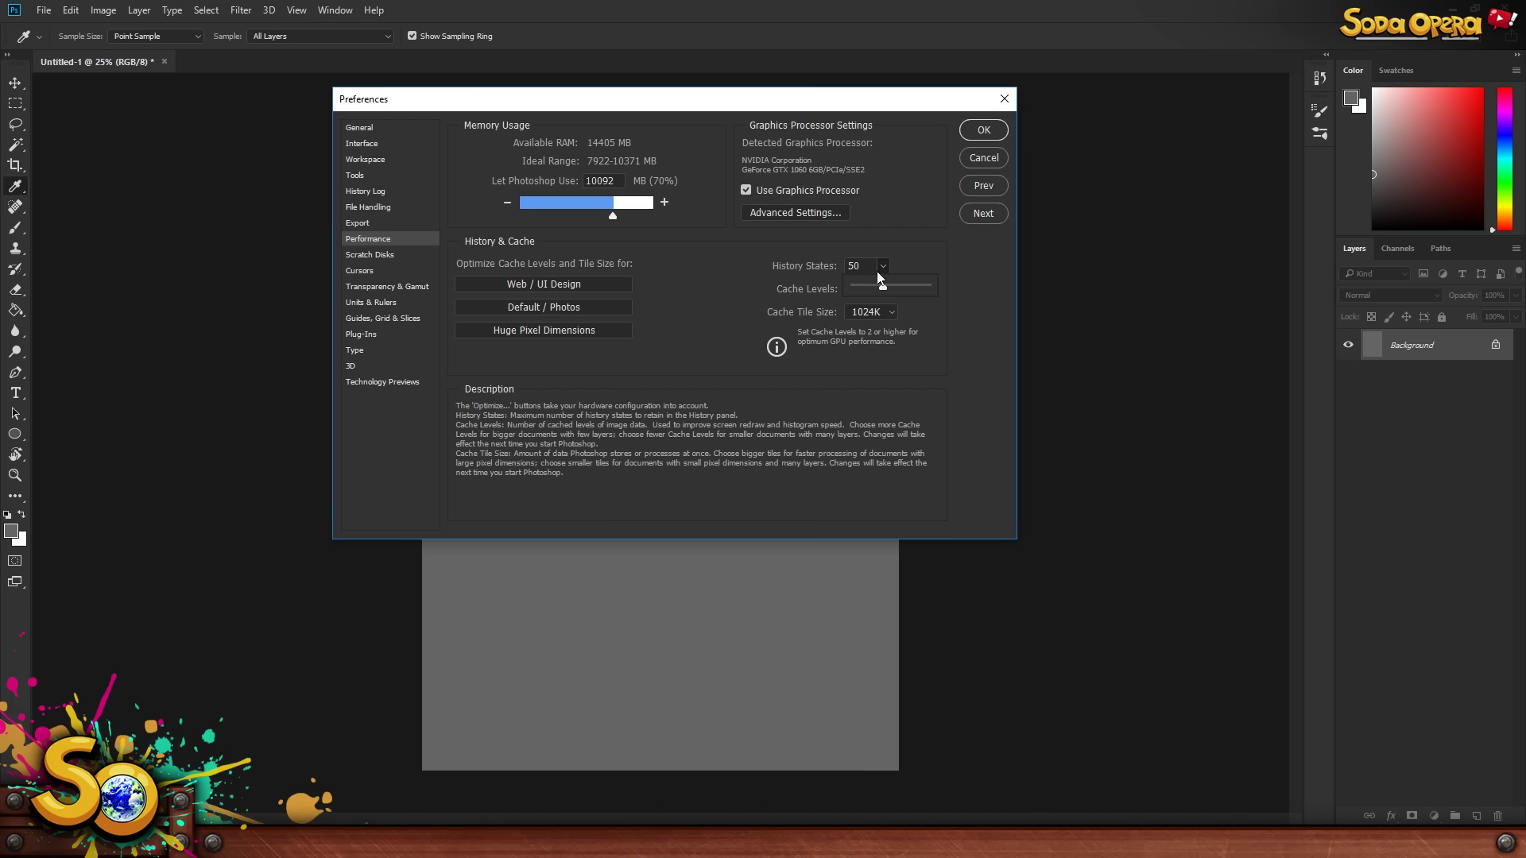
drag(864, 290, 848, 291)
click(933, 253)
drag(878, 306, 943, 312)
click(936, 275)
click(882, 287)
click(922, 302)
click(883, 267)
click(912, 247)
click(882, 291)
click(933, 283)
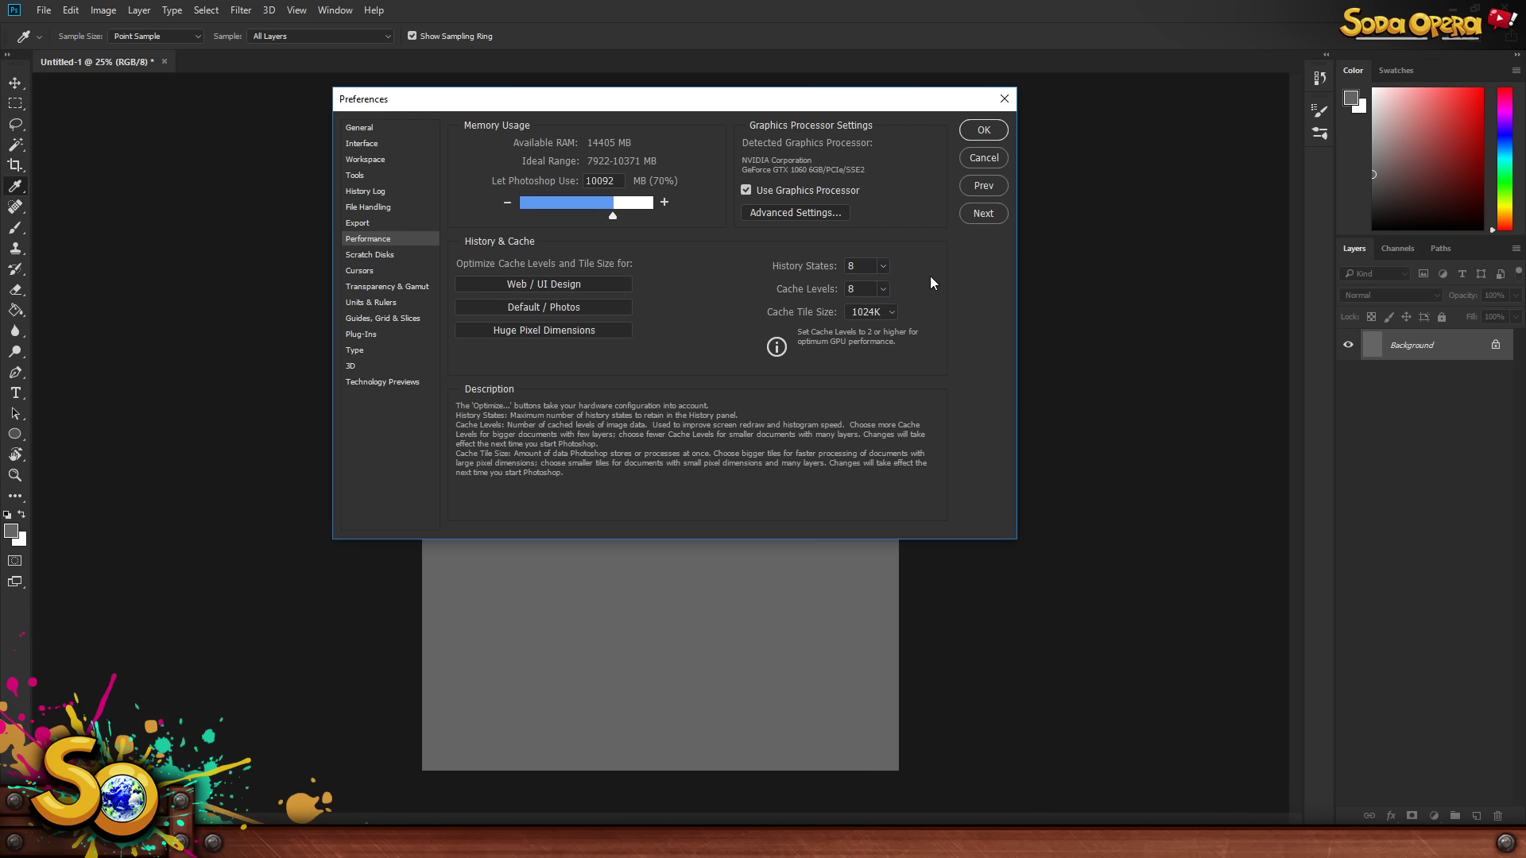
- Raise the number of History States, accept the preferences, and return to the Brush tool
click(885, 289)
click(838, 274)
click(881, 268)
mouse_move(876, 283)
mouse_down()
mouse_move(943, 291)
mouse_move(903, 288)
mouse_up()
click(923, 260)
click(984, 129)
key(b)
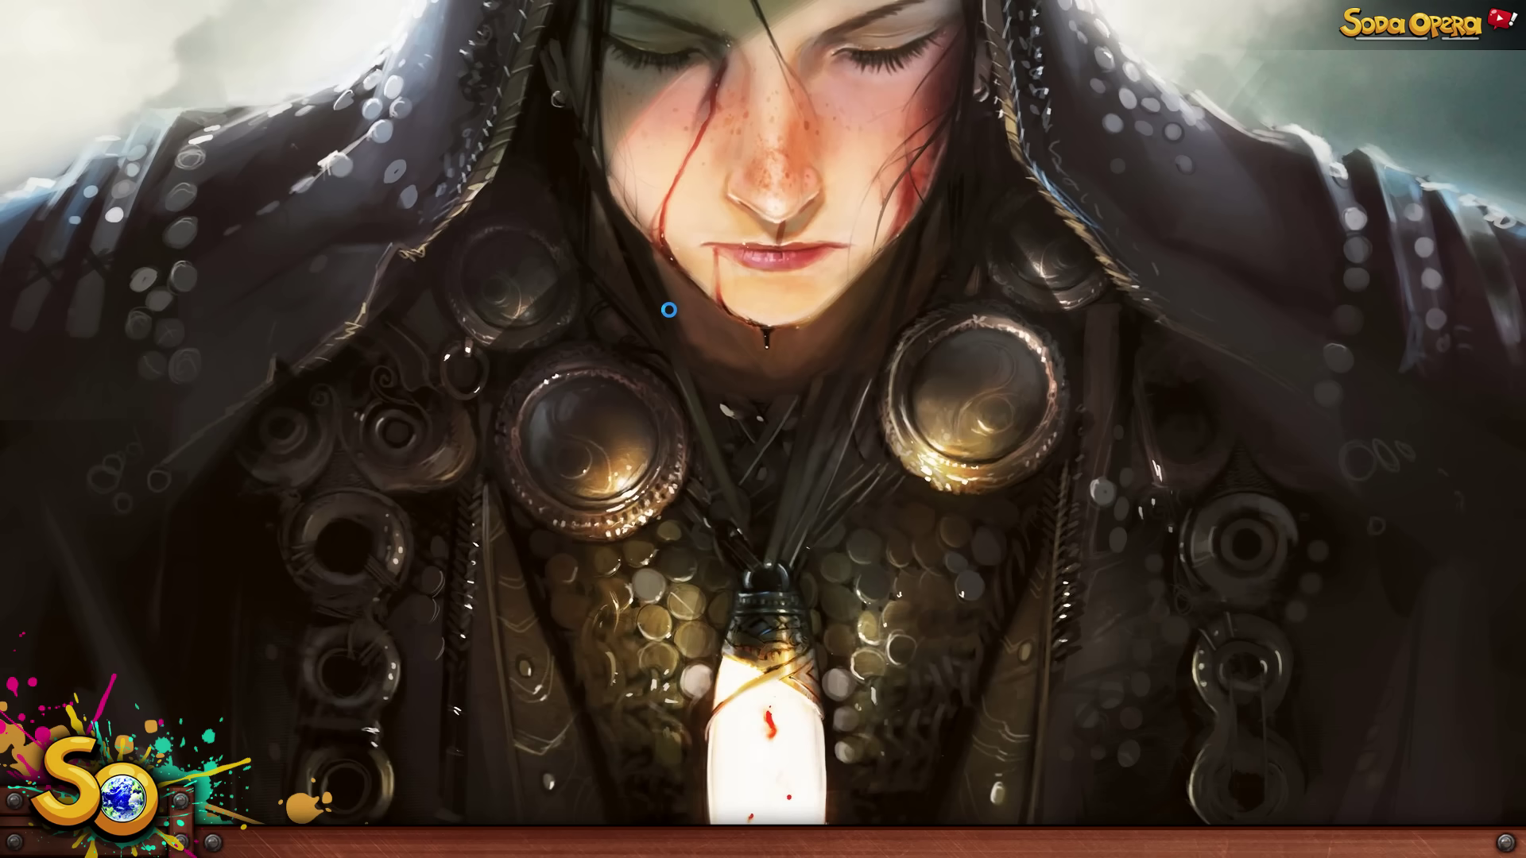
- Switch to the Windows display settings and review the available screen resolutions, keeping 1920 × 1080
right_click(669, 310)
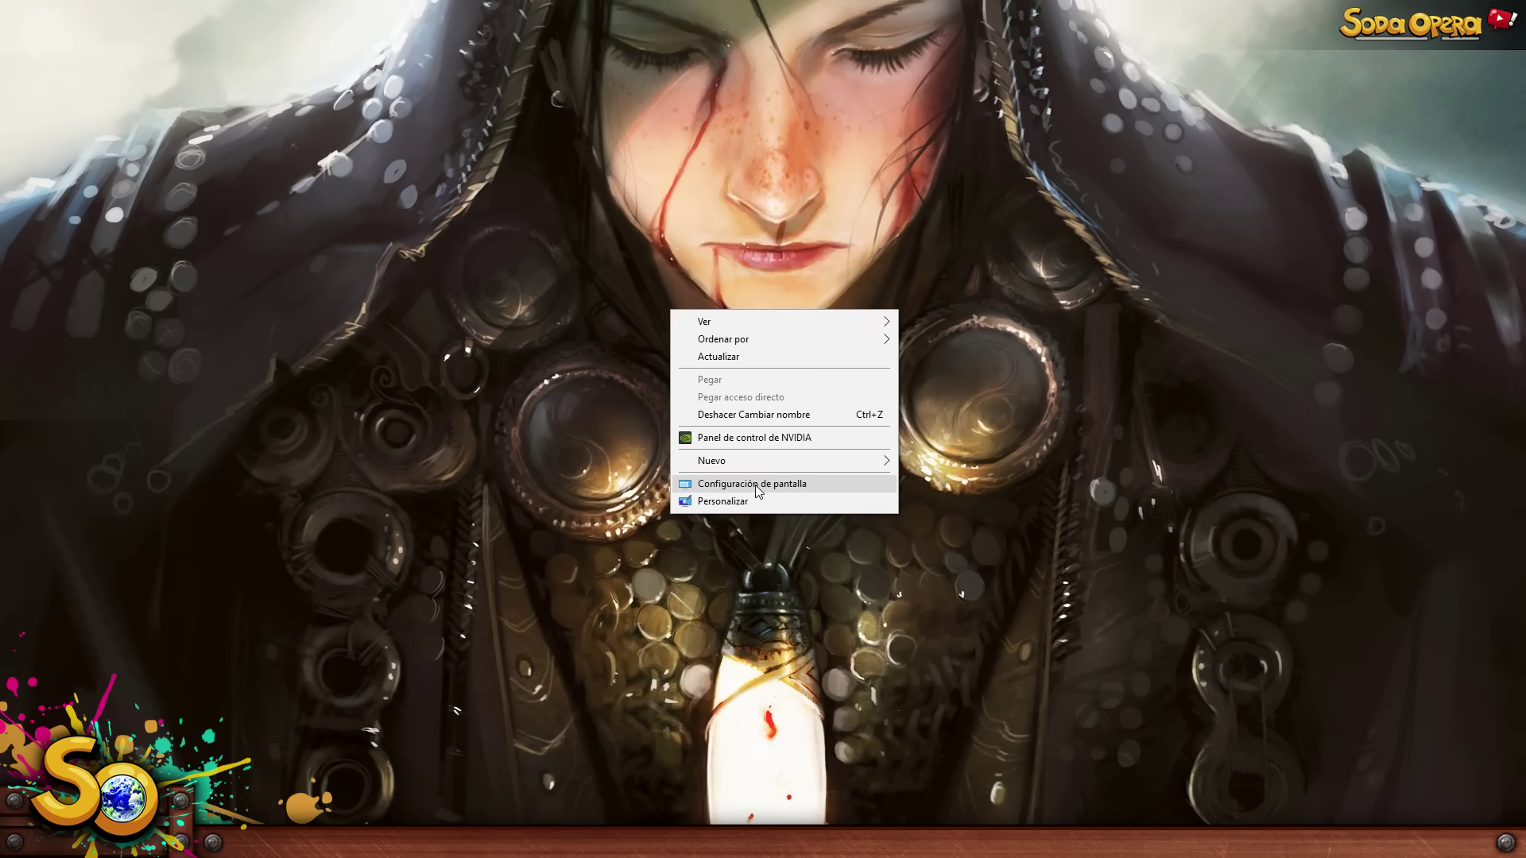
click(775, 486)
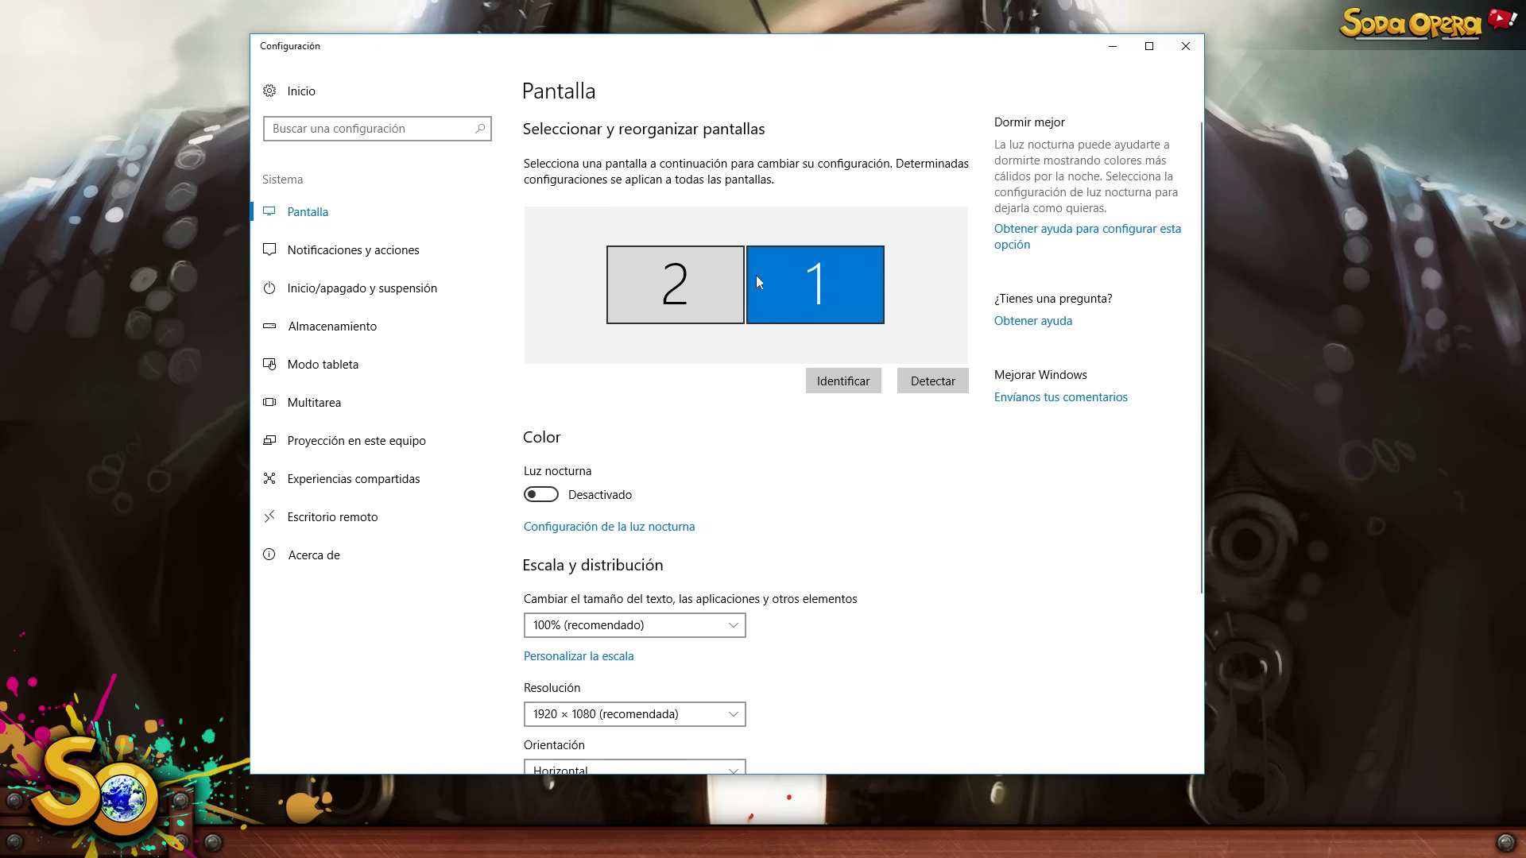
scroll(742, 433, down, 3)
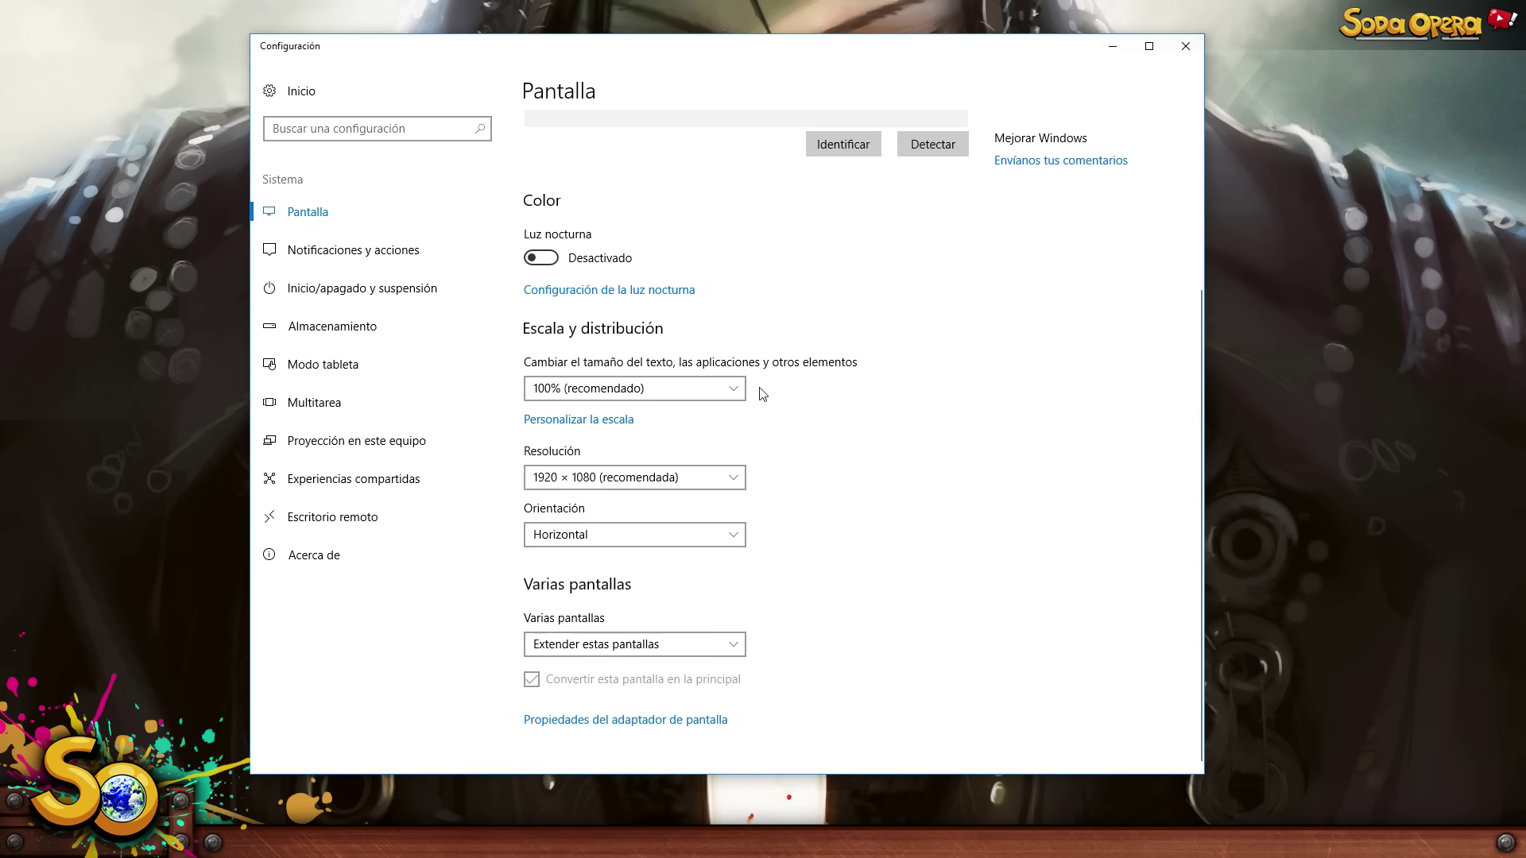
click(741, 480)
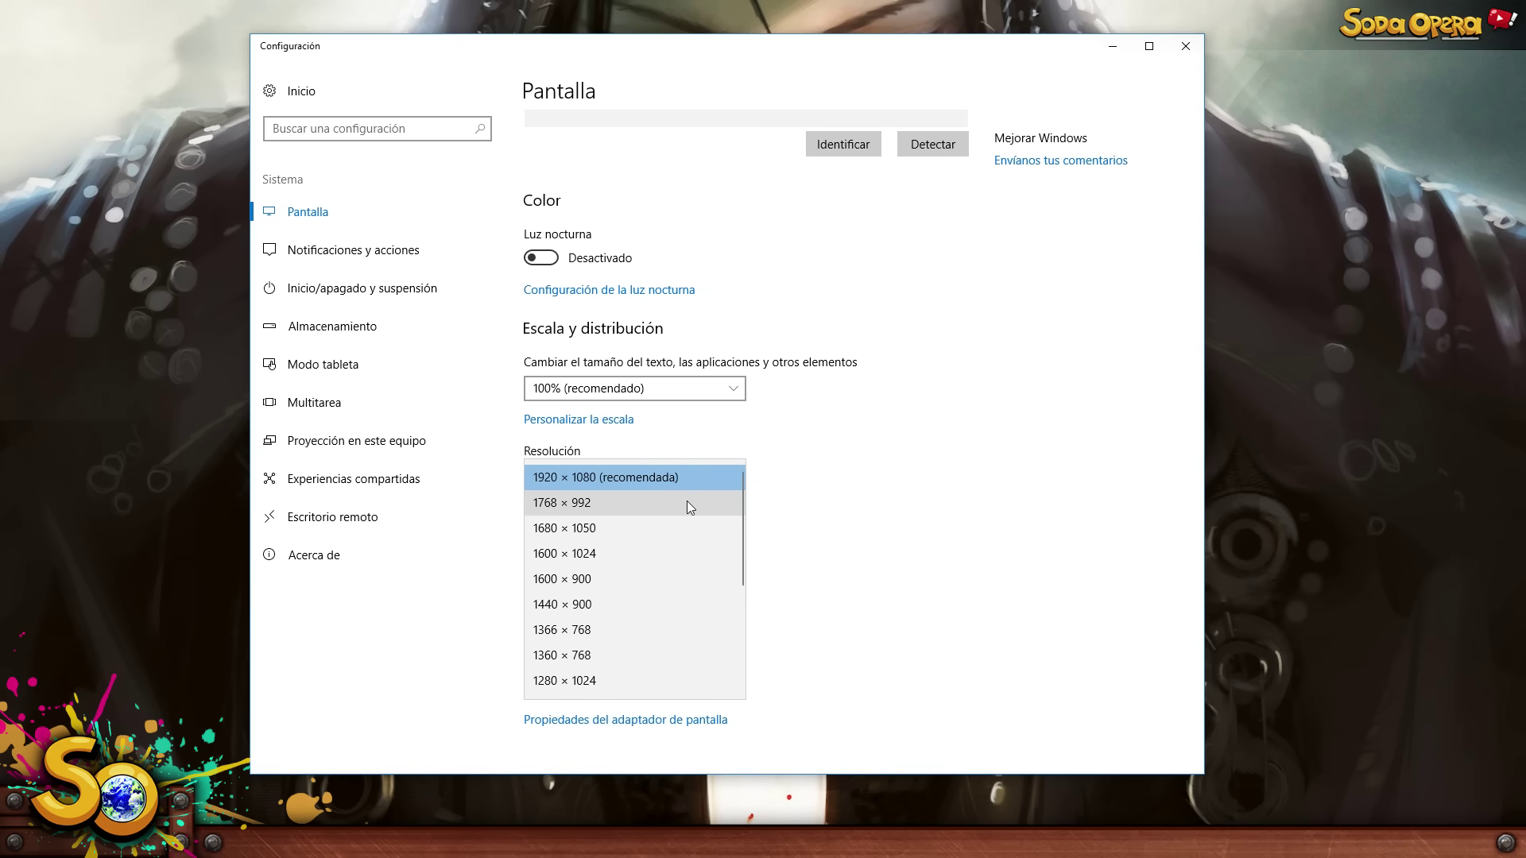
scroll(679, 579, down, 3)
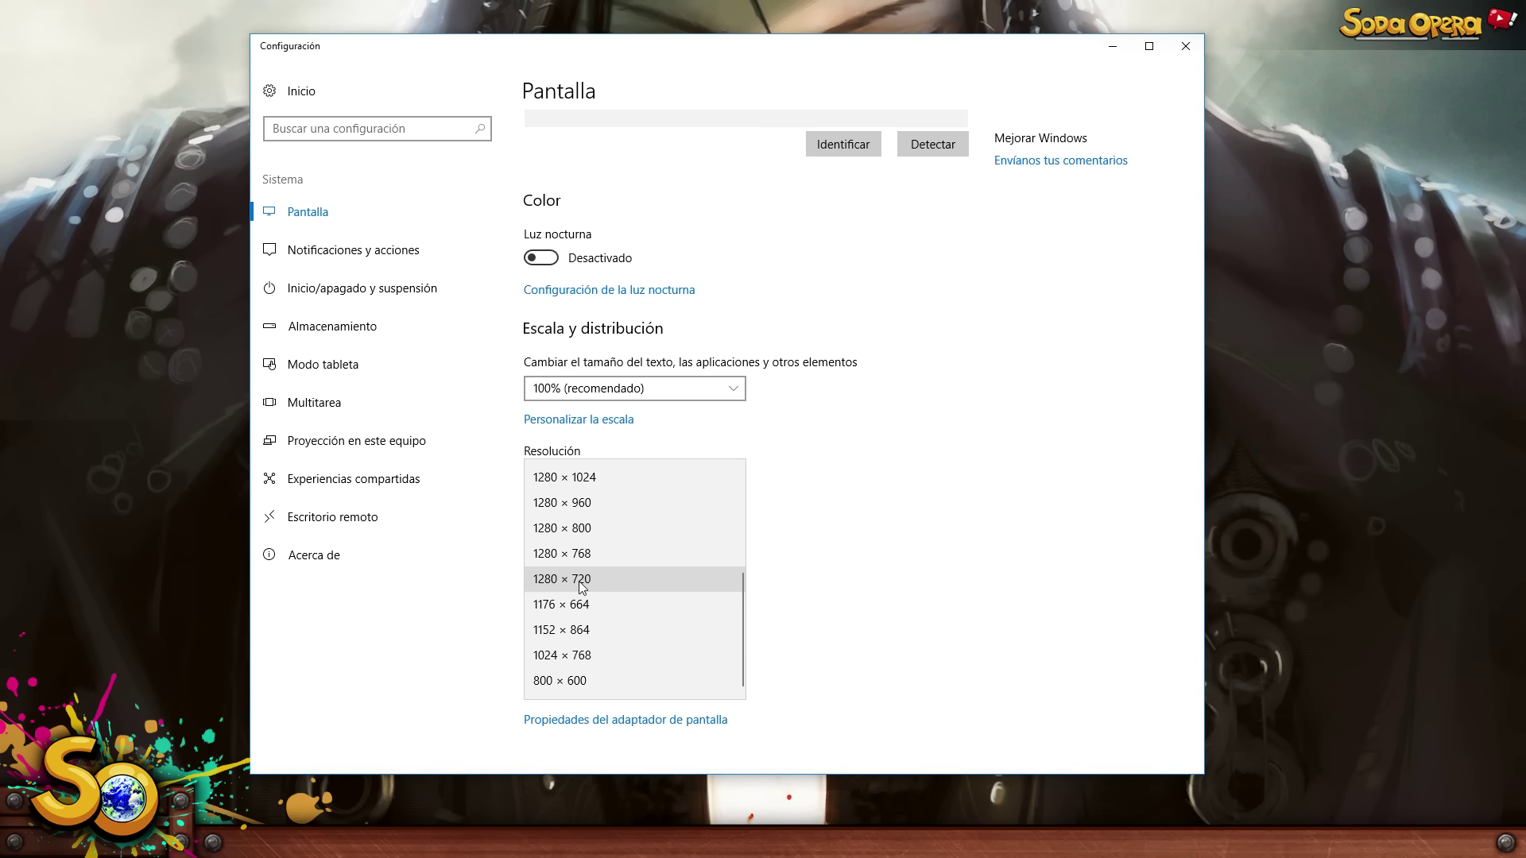
scroll(648, 560, up, 2)
scroll(648, 560, down, 2)
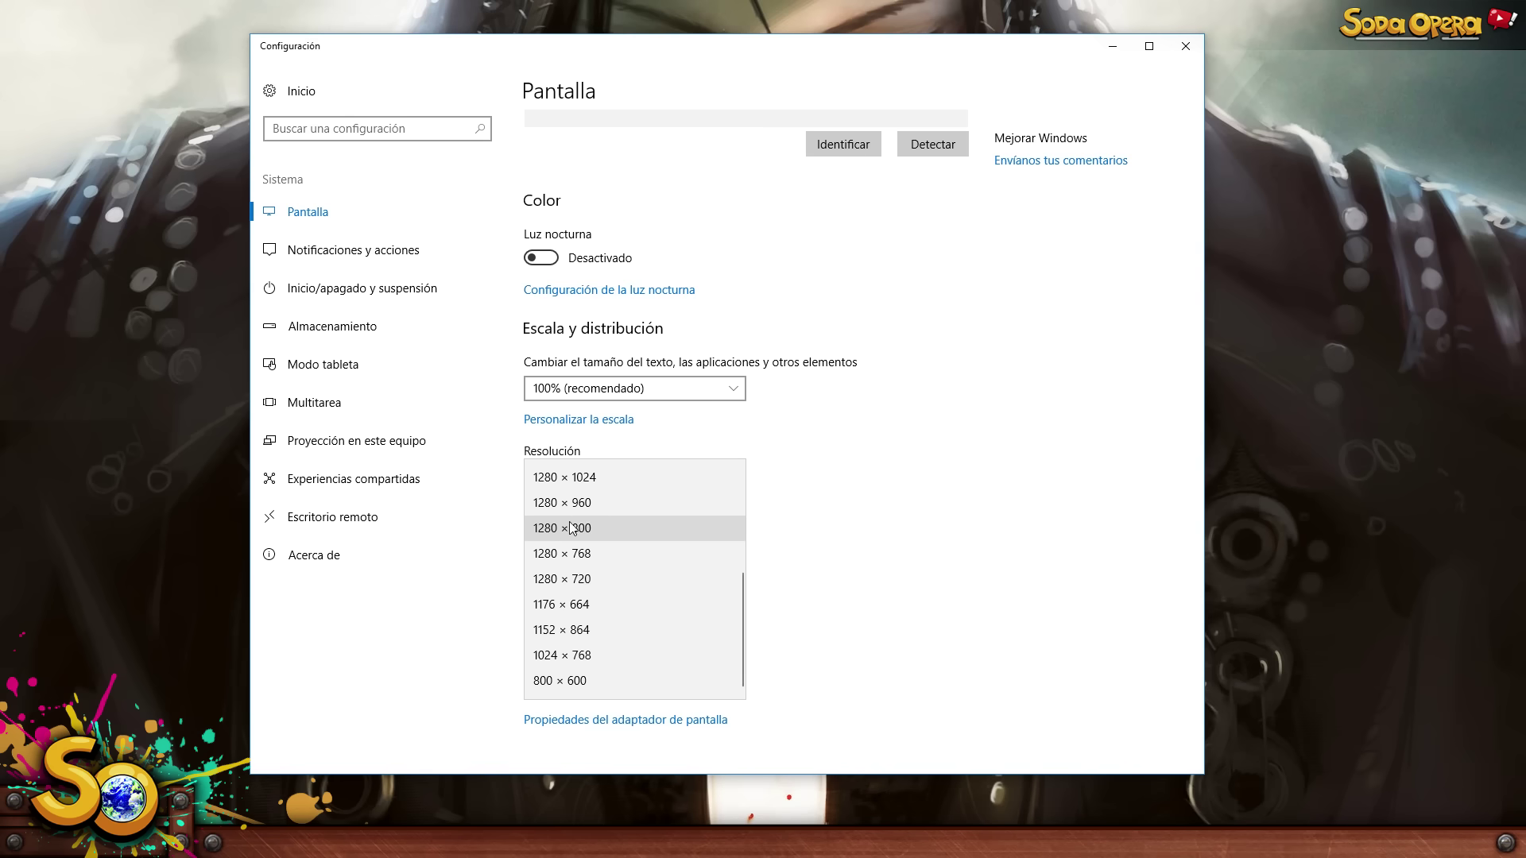
scroll(557, 583, up, 3)
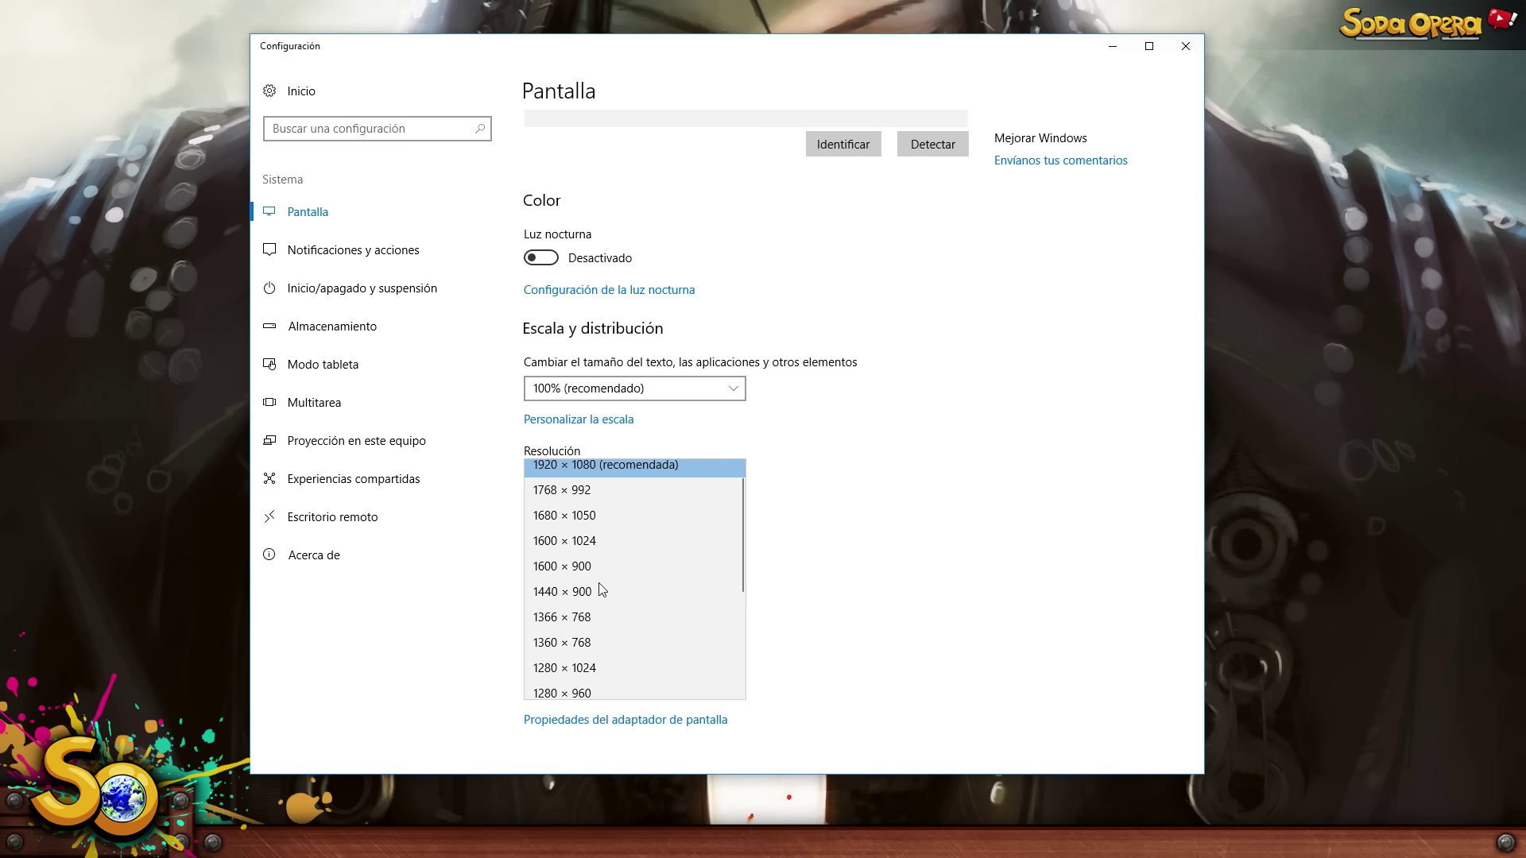
click(645, 479)
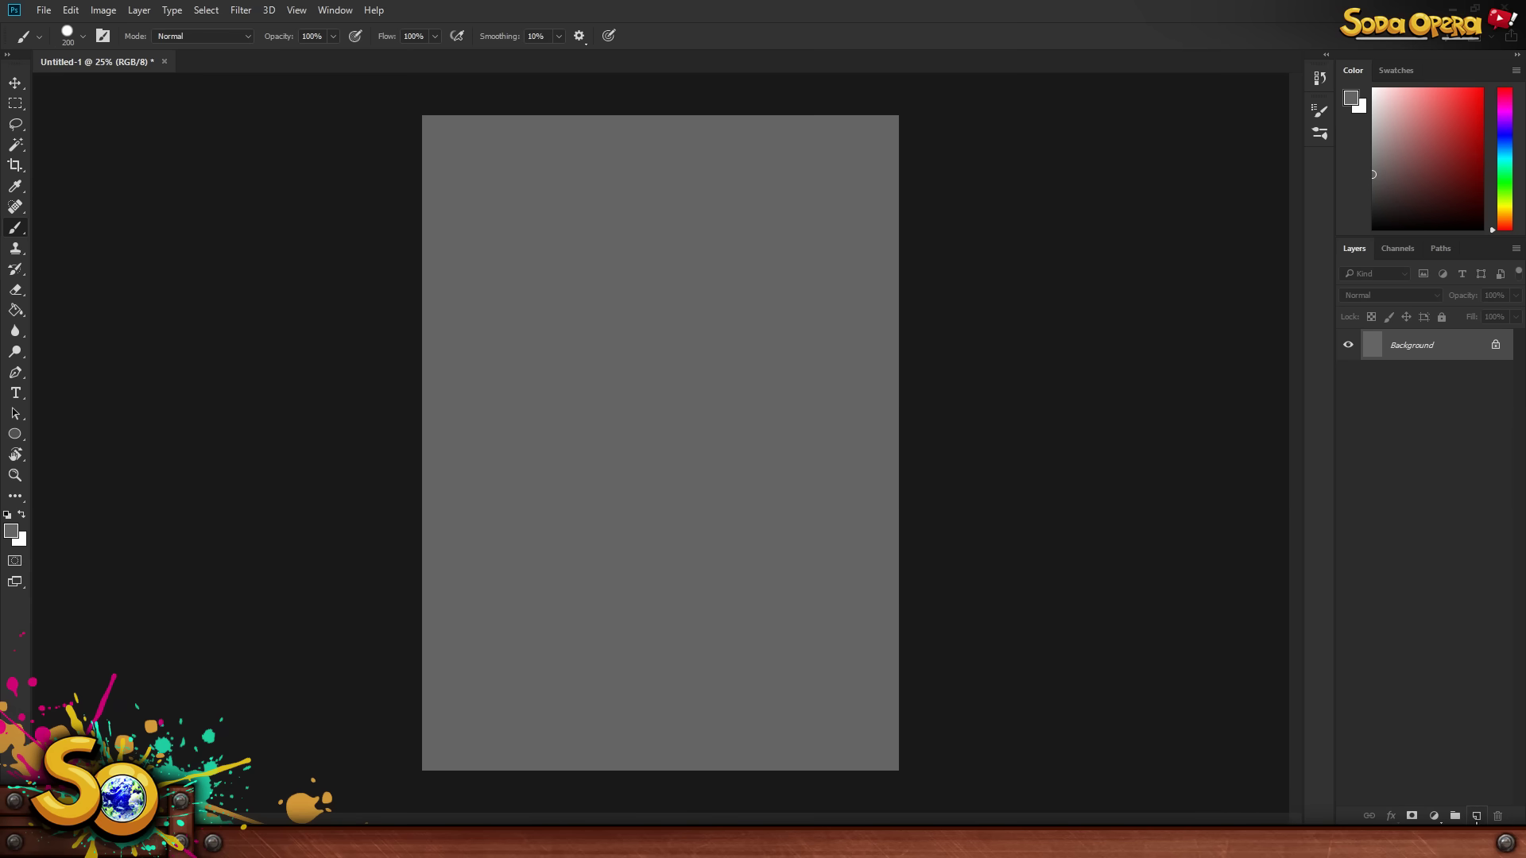
- Try adding and deleting an empty layer, and convert the locked Background into the regular layer Layer 0
click(1477, 816)
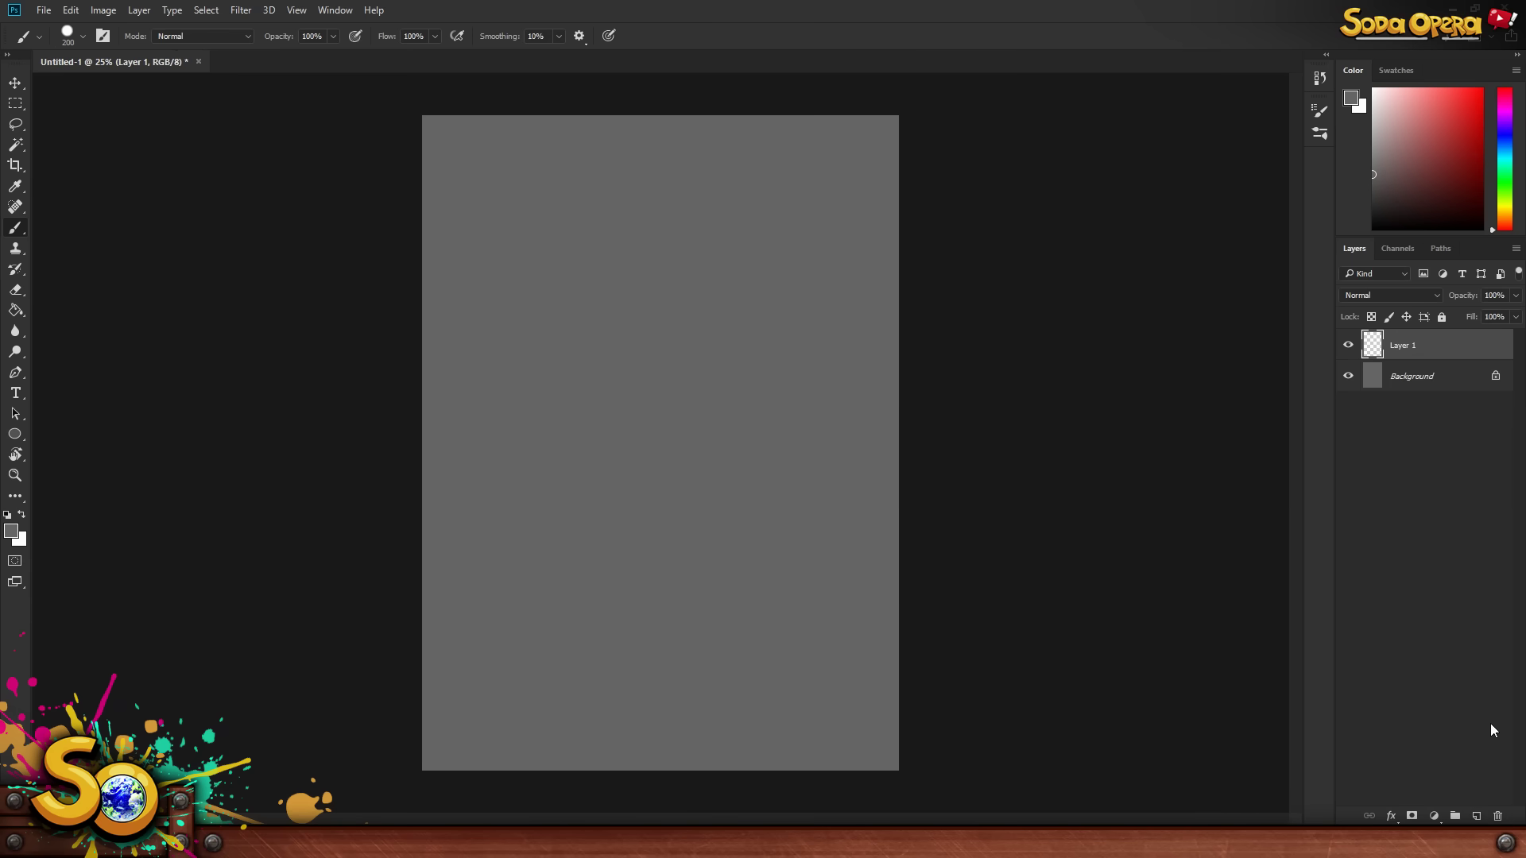
click(1496, 816)
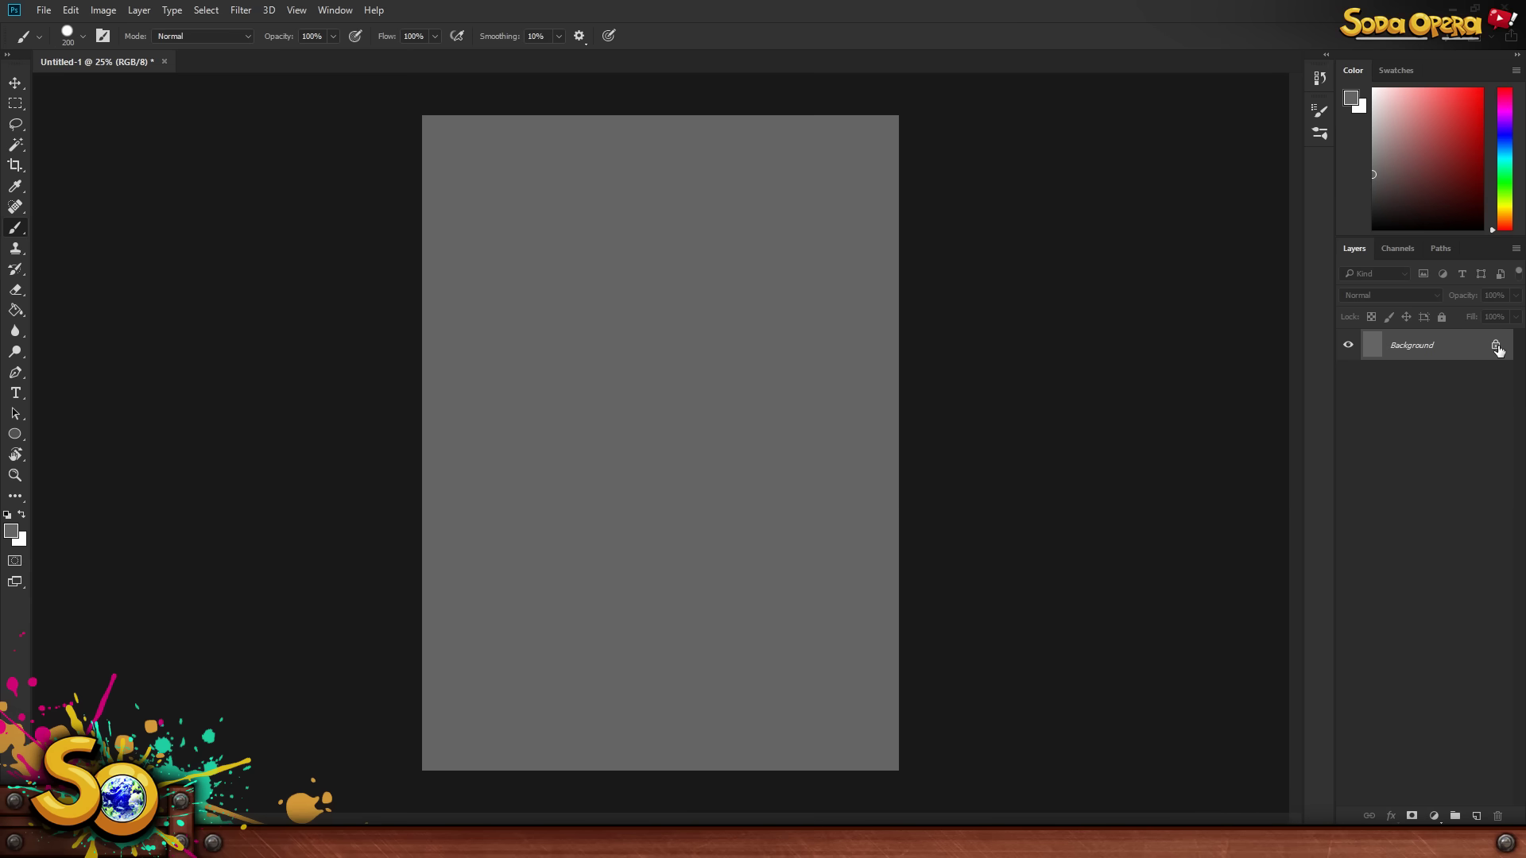
double_click(1413, 352)
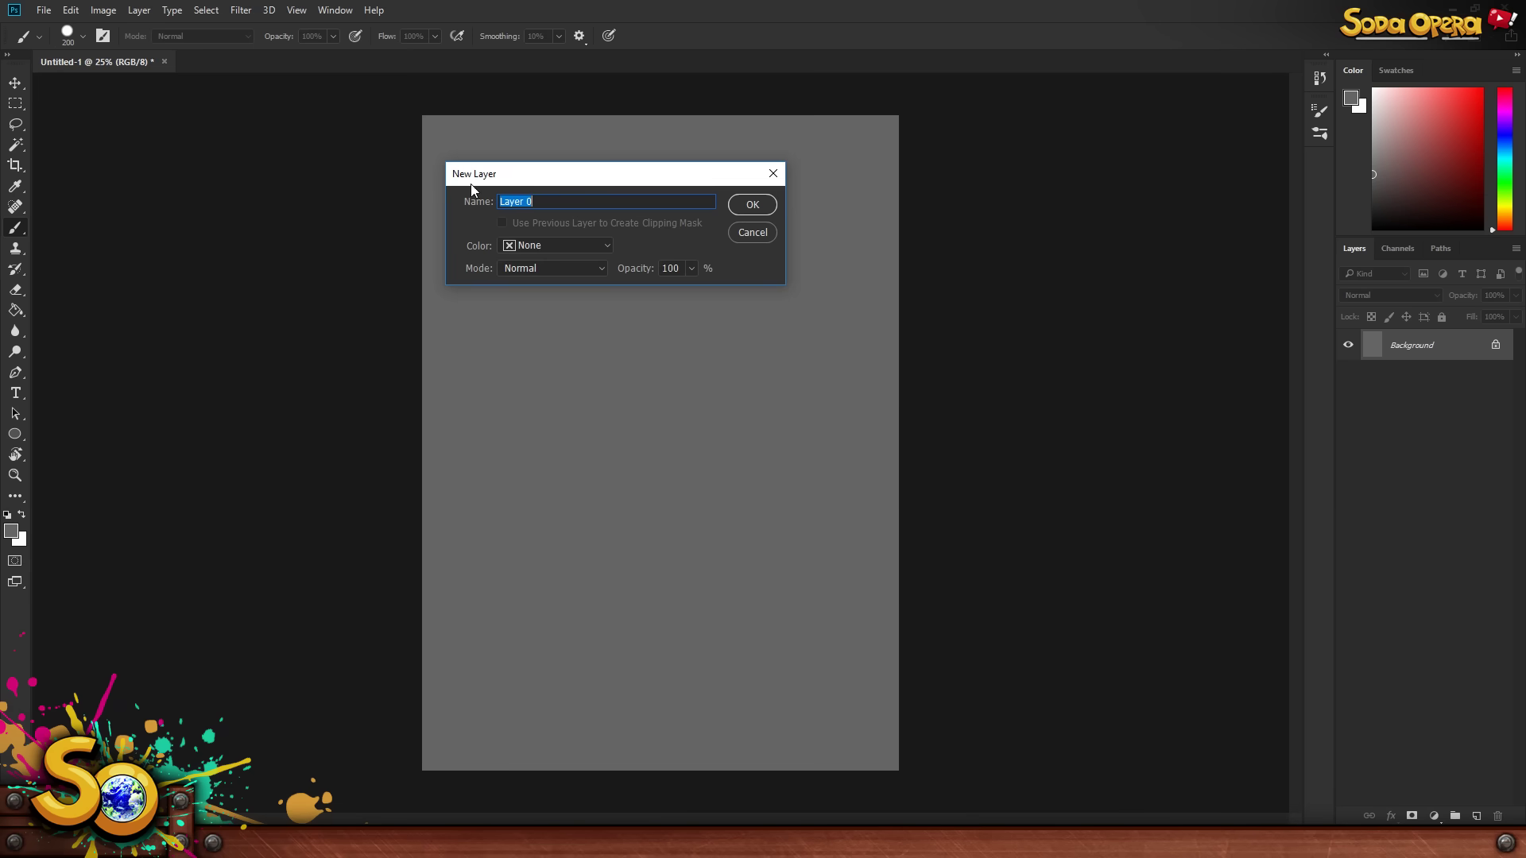
click(739, 206)
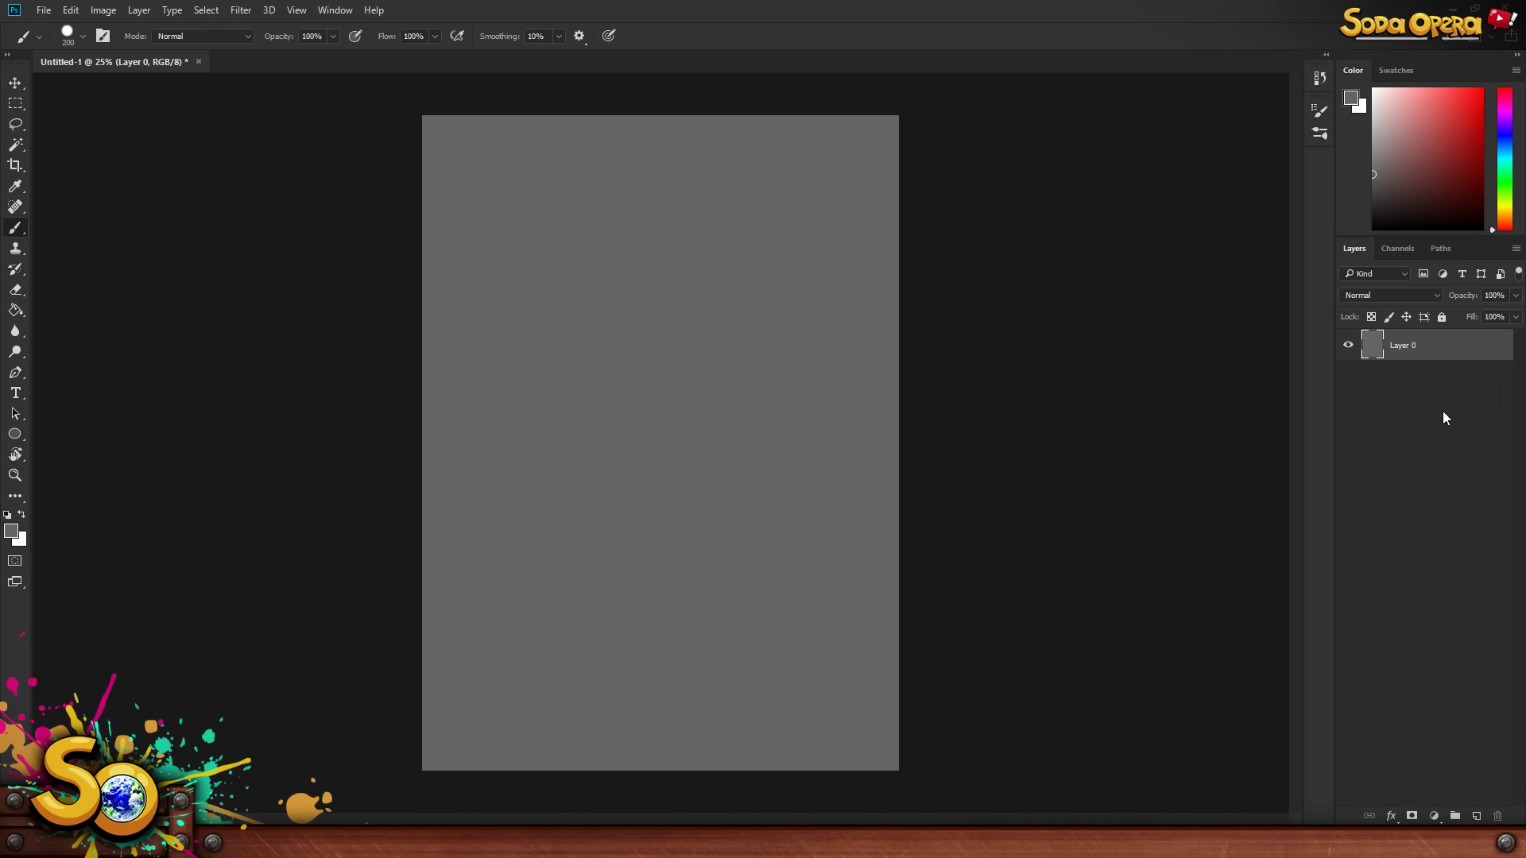
- Add a new empty layer above Layer 0 and delete the grey Layer 0
click(1475, 818)
click(1383, 369)
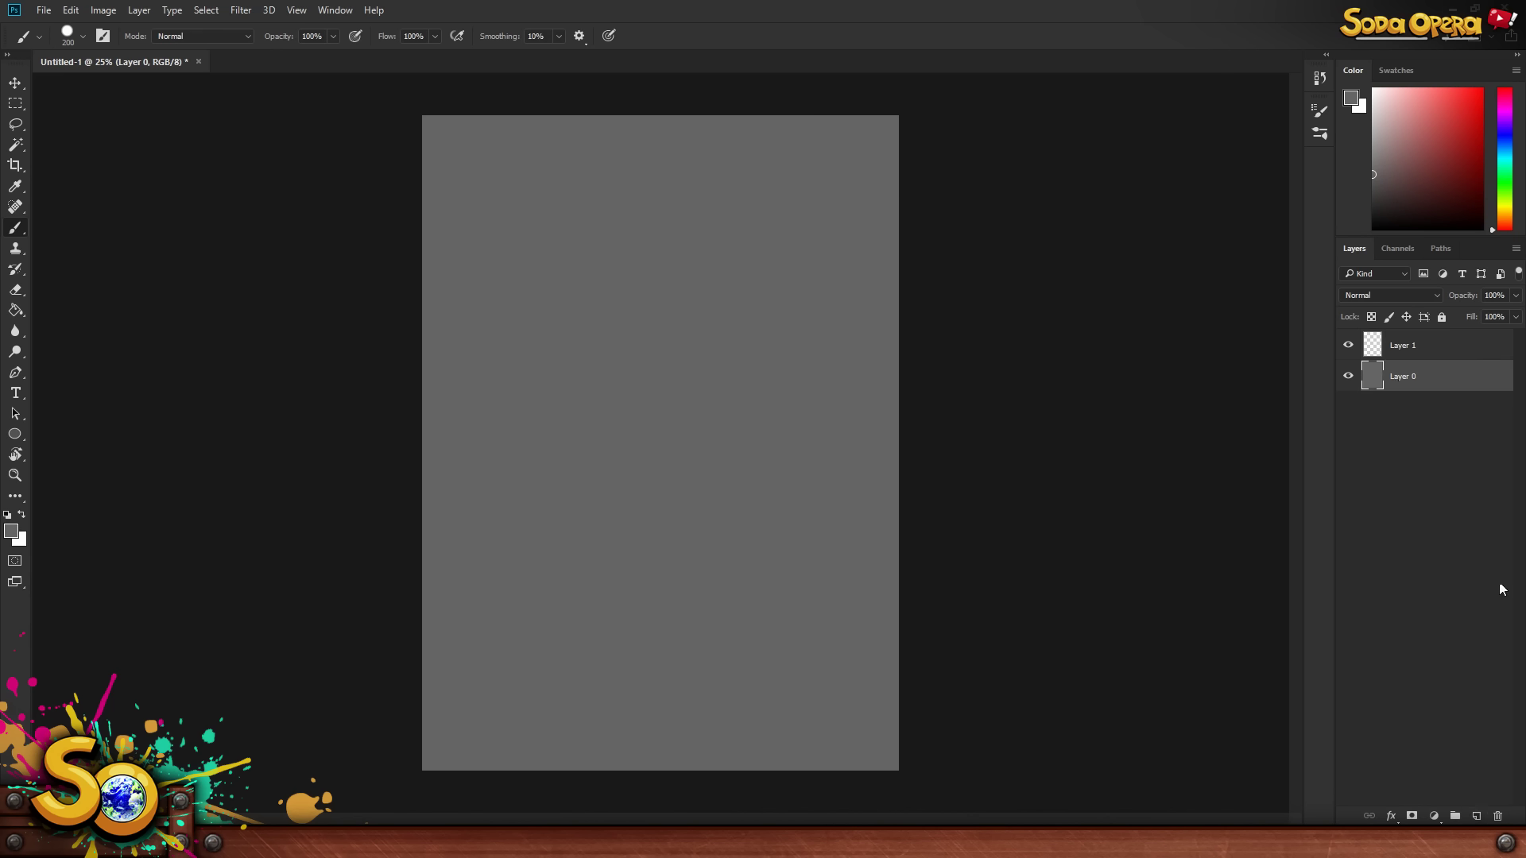
click(1497, 817)
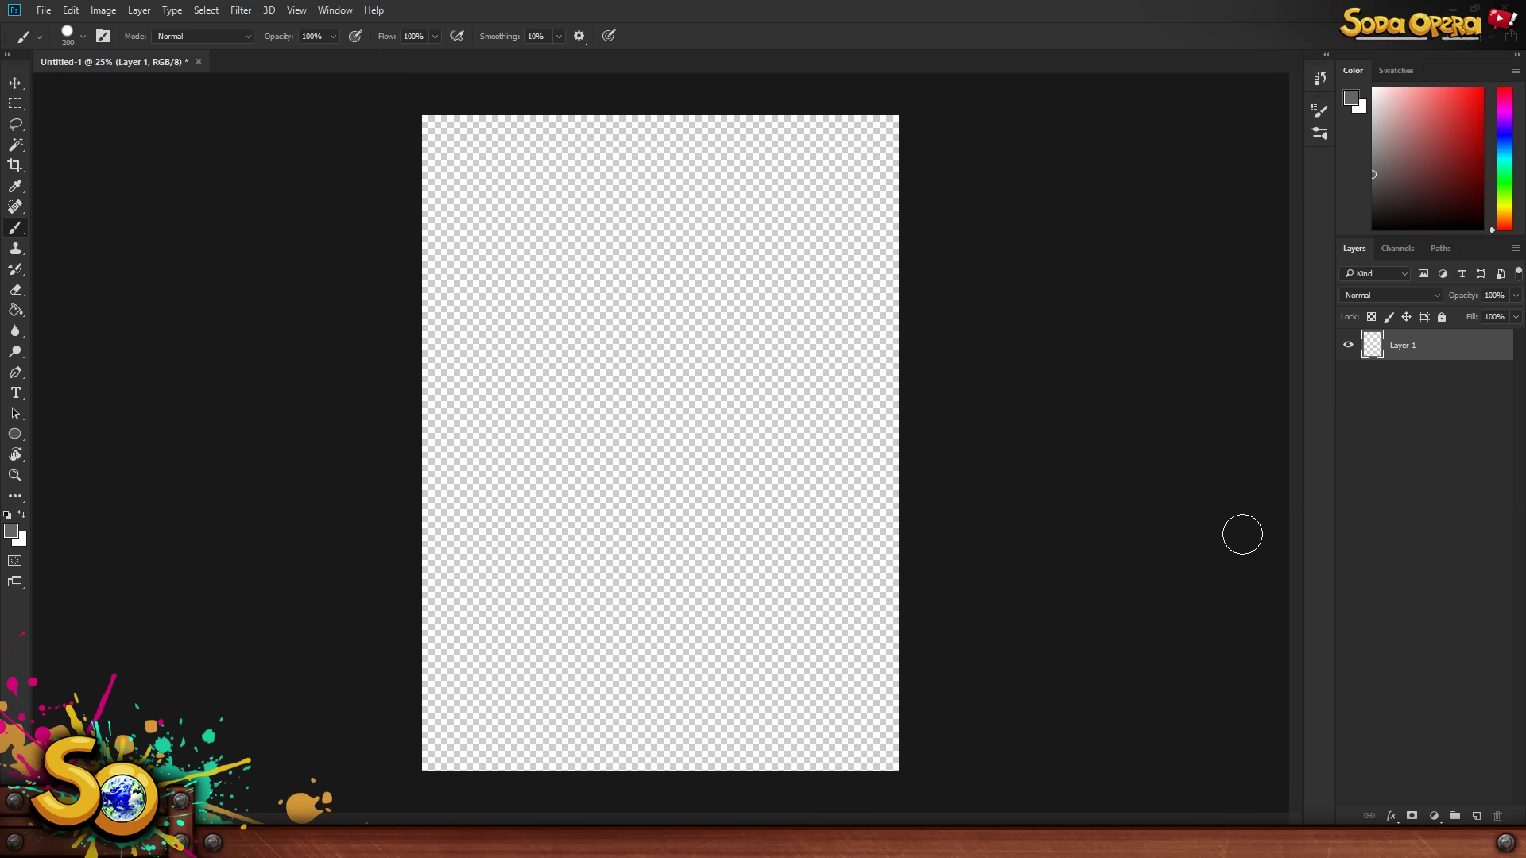
- Cover a new layer entirely in grey with a greatly enlarged brush, and reduce the brush size to 175
click(1477, 816)
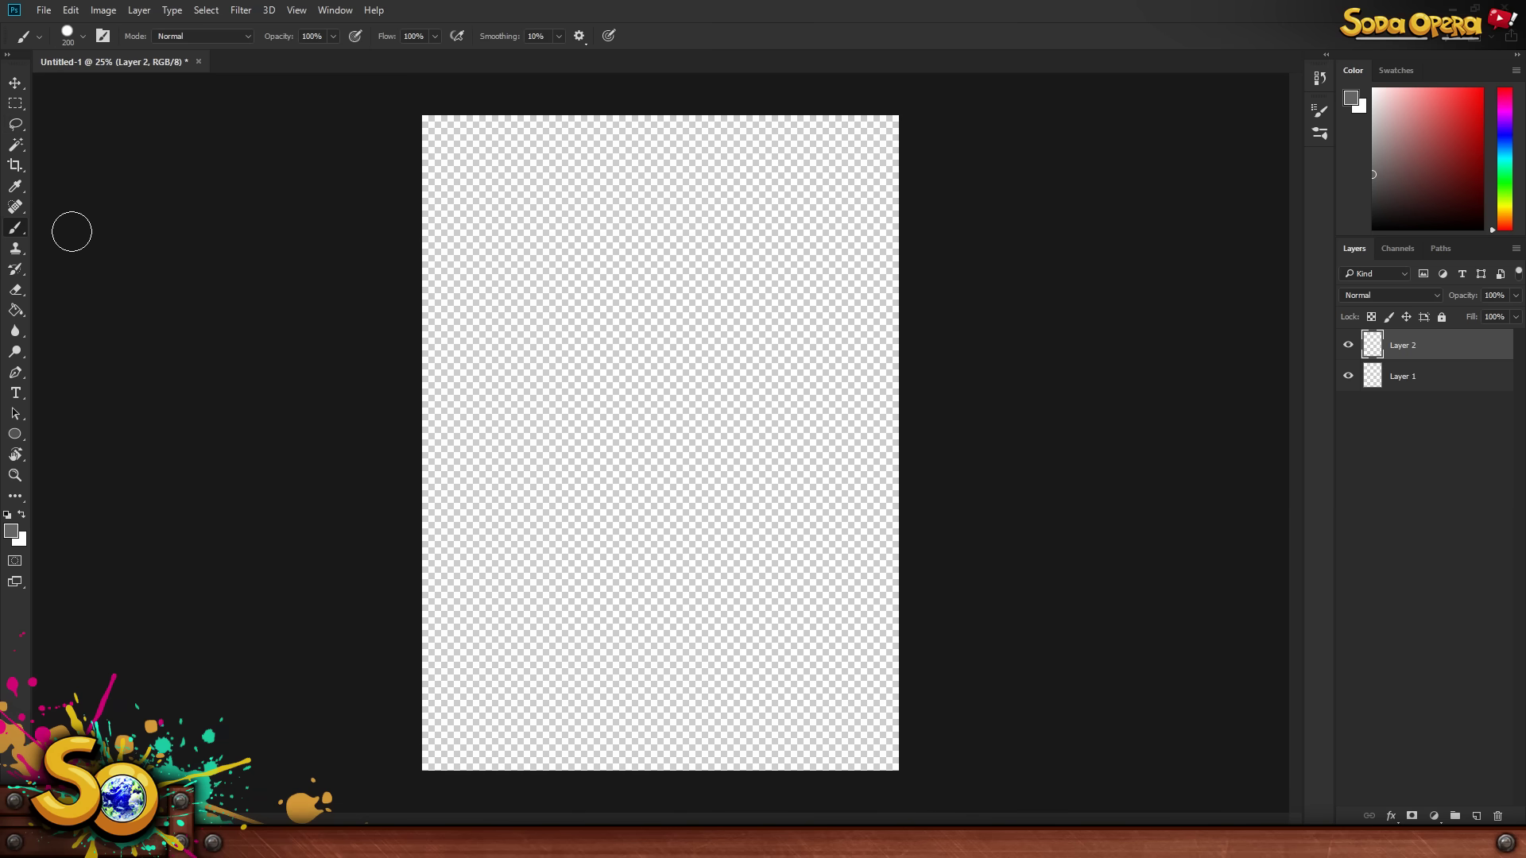
key(bracketright)
key(bracketright)
key(bracketright)
key(bracketright)
key(bracketright)
key(bracketright)
key(bracketright)
key(bracketright)
key(bracketright)
key(bracketright)
key(bracketright)
key(bracketright)
mouse_move(647, 273)
mouse_down()
mouse_move(545, 170)
mouse_move(810, 292)
mouse_move(494, 528)
mouse_move(392, 732)
mouse_move(749, 784)
mouse_move(890, 619)
mouse_up()
key(bracketleft)
key(bracketleft)
key(bracketleft)
key(bracketleft)
key(bracketleft)
key(bracketleft)
key(bracketleft)
key(bracketleft)
key(bracketleft)
key(bracketleft)
key(bracketleft)
key(bracketleft)
key(bracketleft)
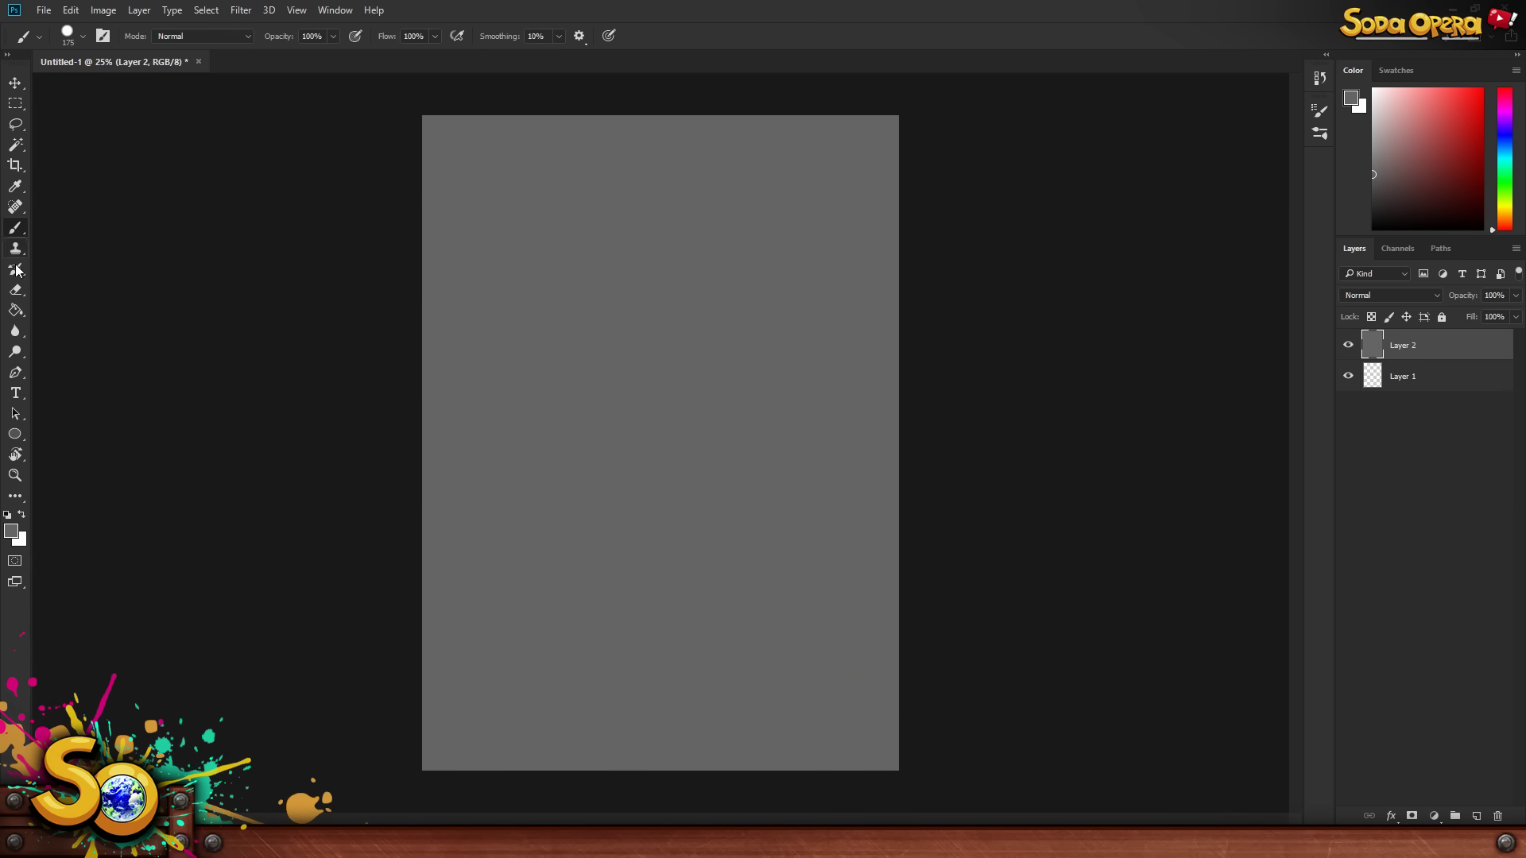
- Switch to the Gradient tool and back to the Paint Bucket tool
click(20, 318)
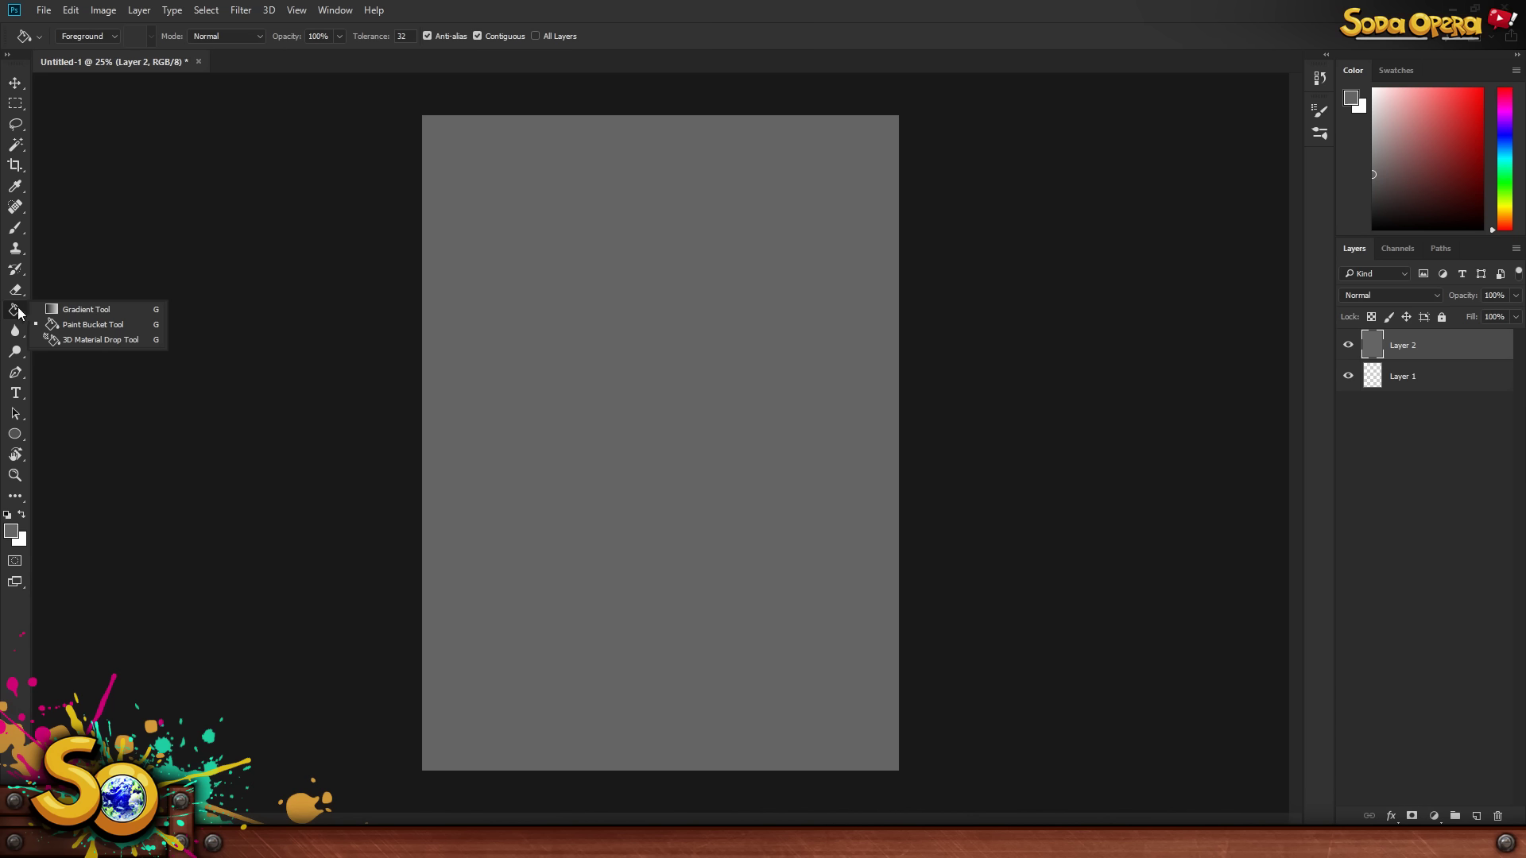
click(88, 308)
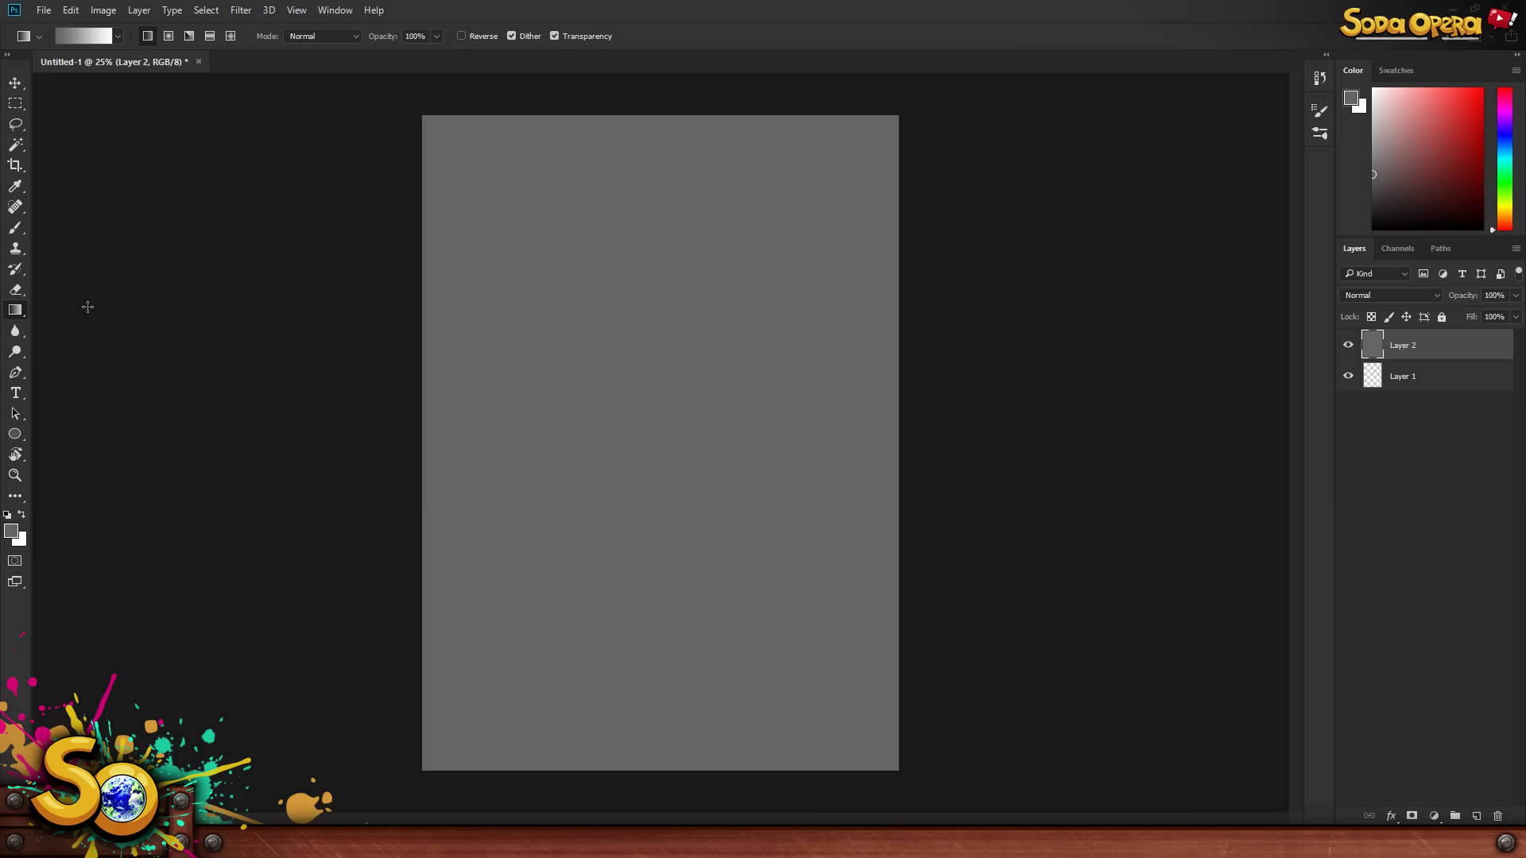
right_click(16, 310)
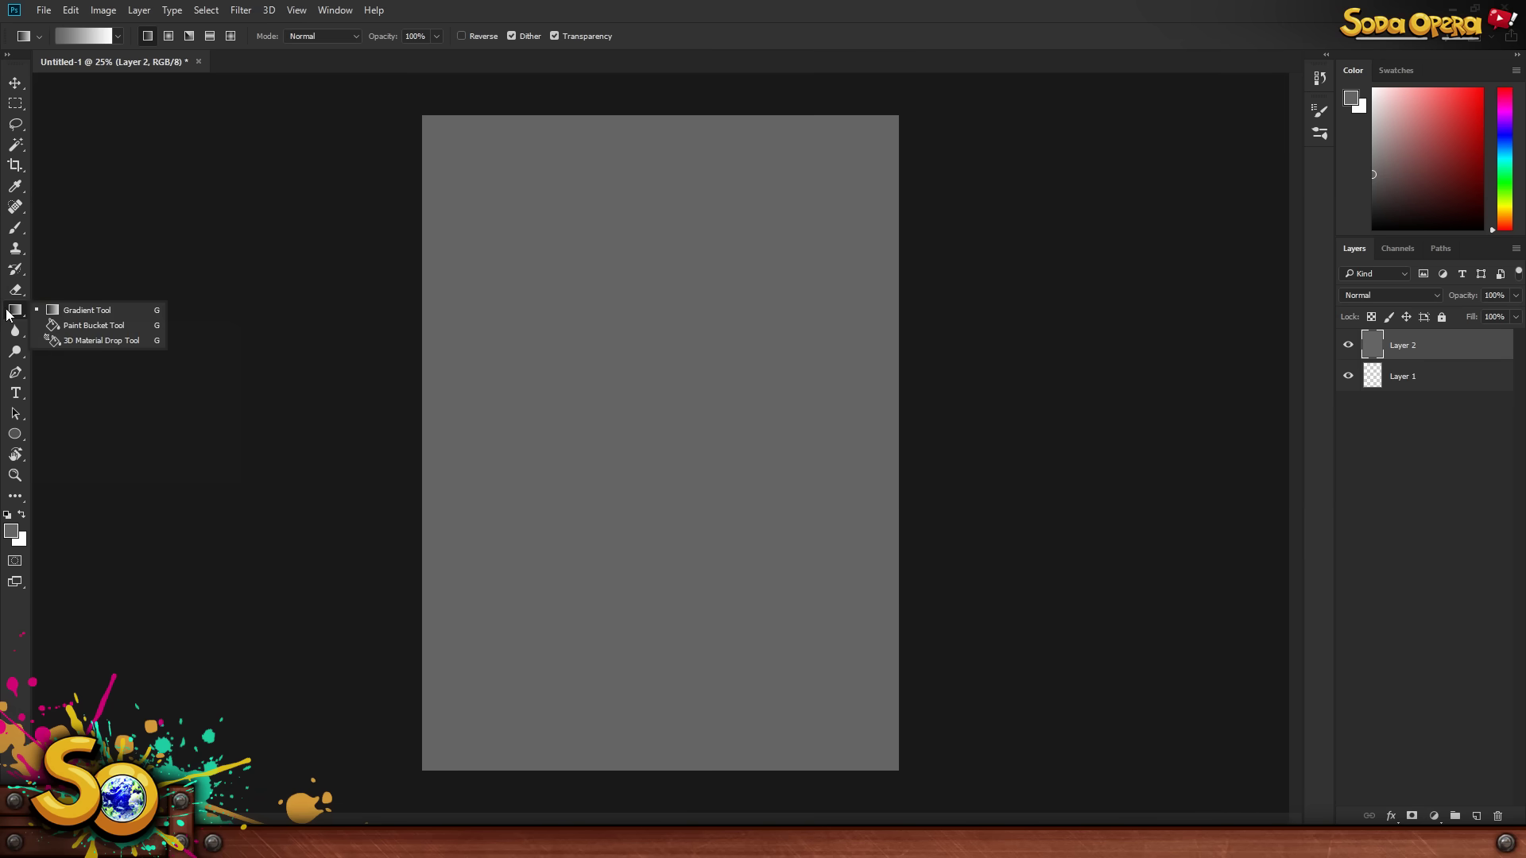
click(92, 324)
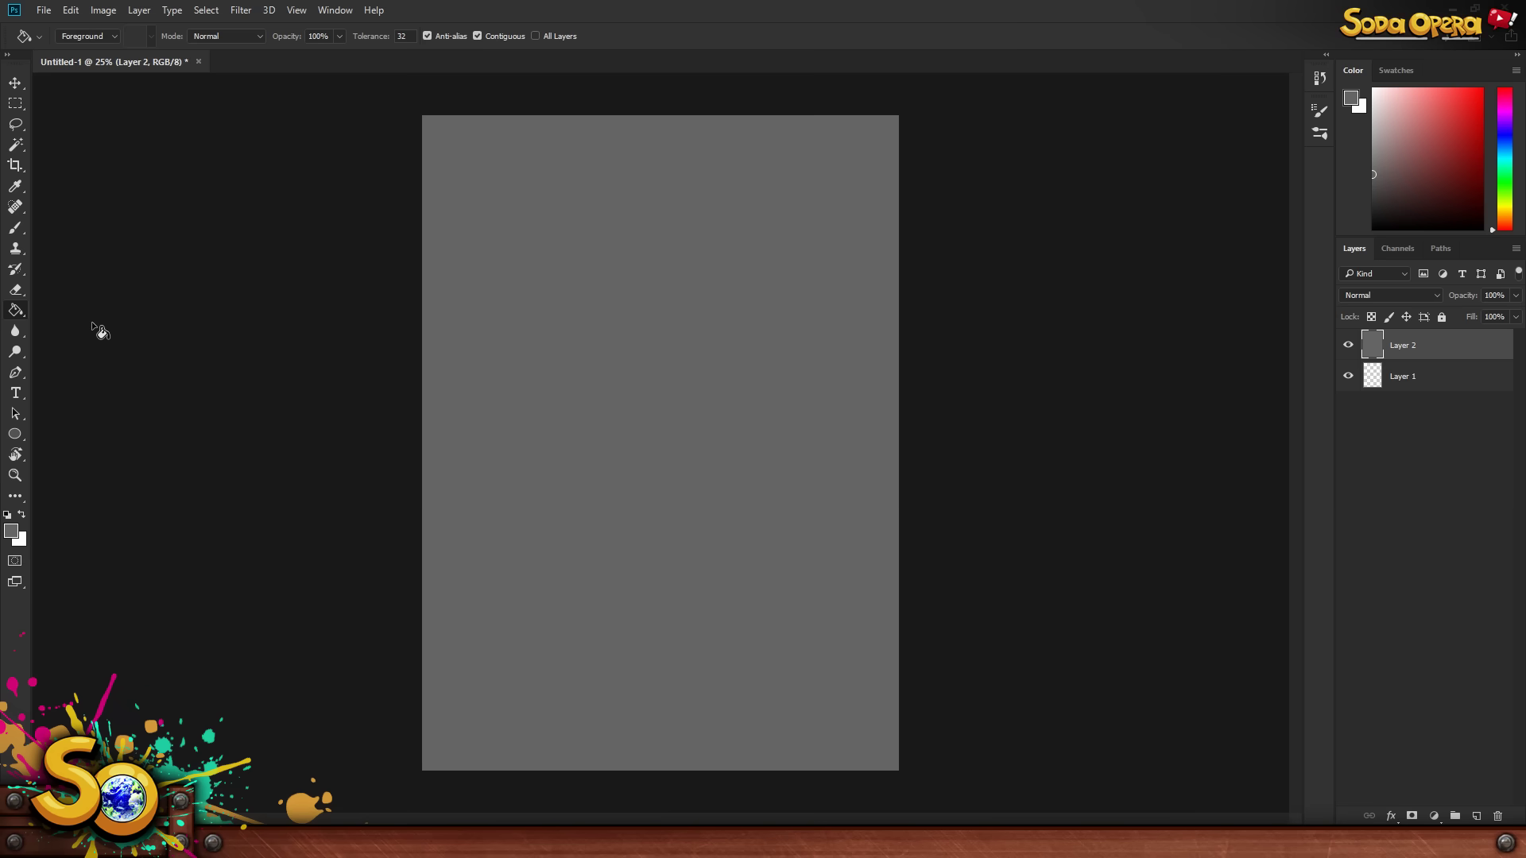
- Fill Layer 2 with white, restore the default colours, and refill it with black
click(22, 514)
click(528, 421)
click(7, 514)
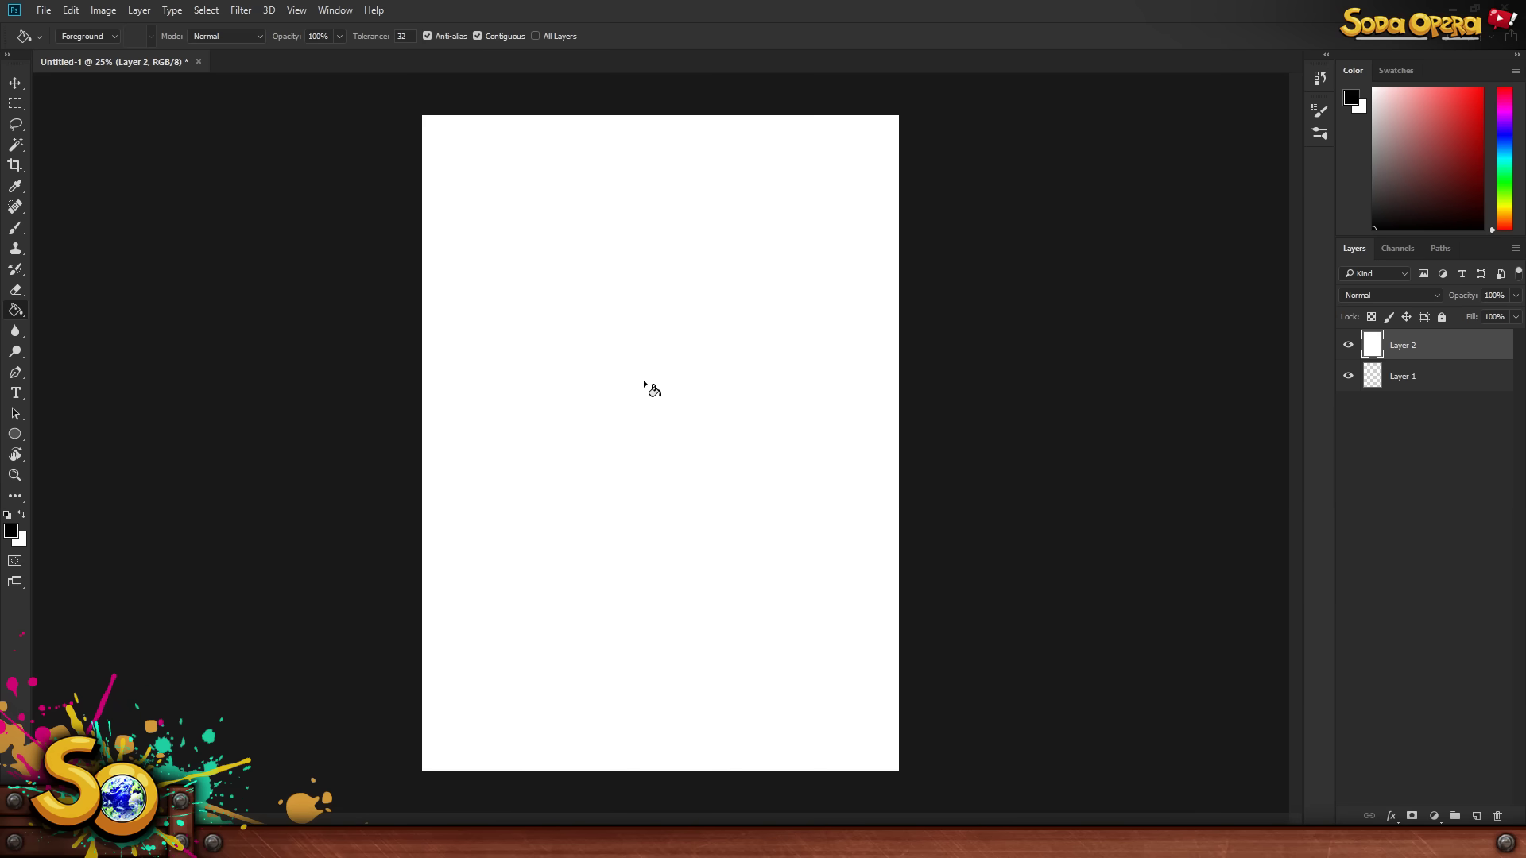
click(655, 370)
- Set the foreground colour to grey 888888 and fill Layer 2 with it
click(22, 515)
click(12, 532)
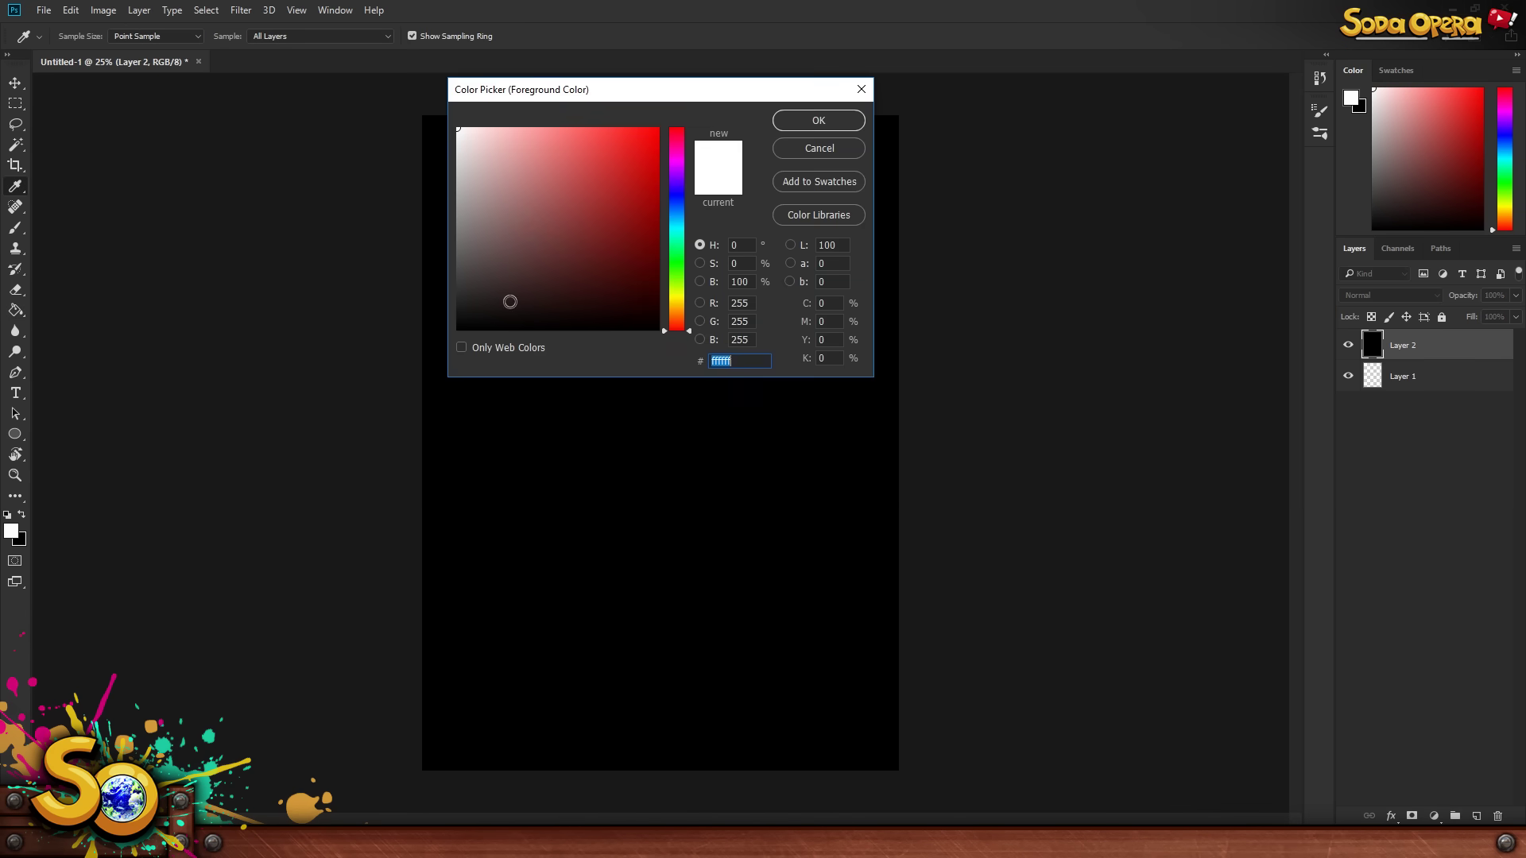
drag(489, 225, 386, 224)
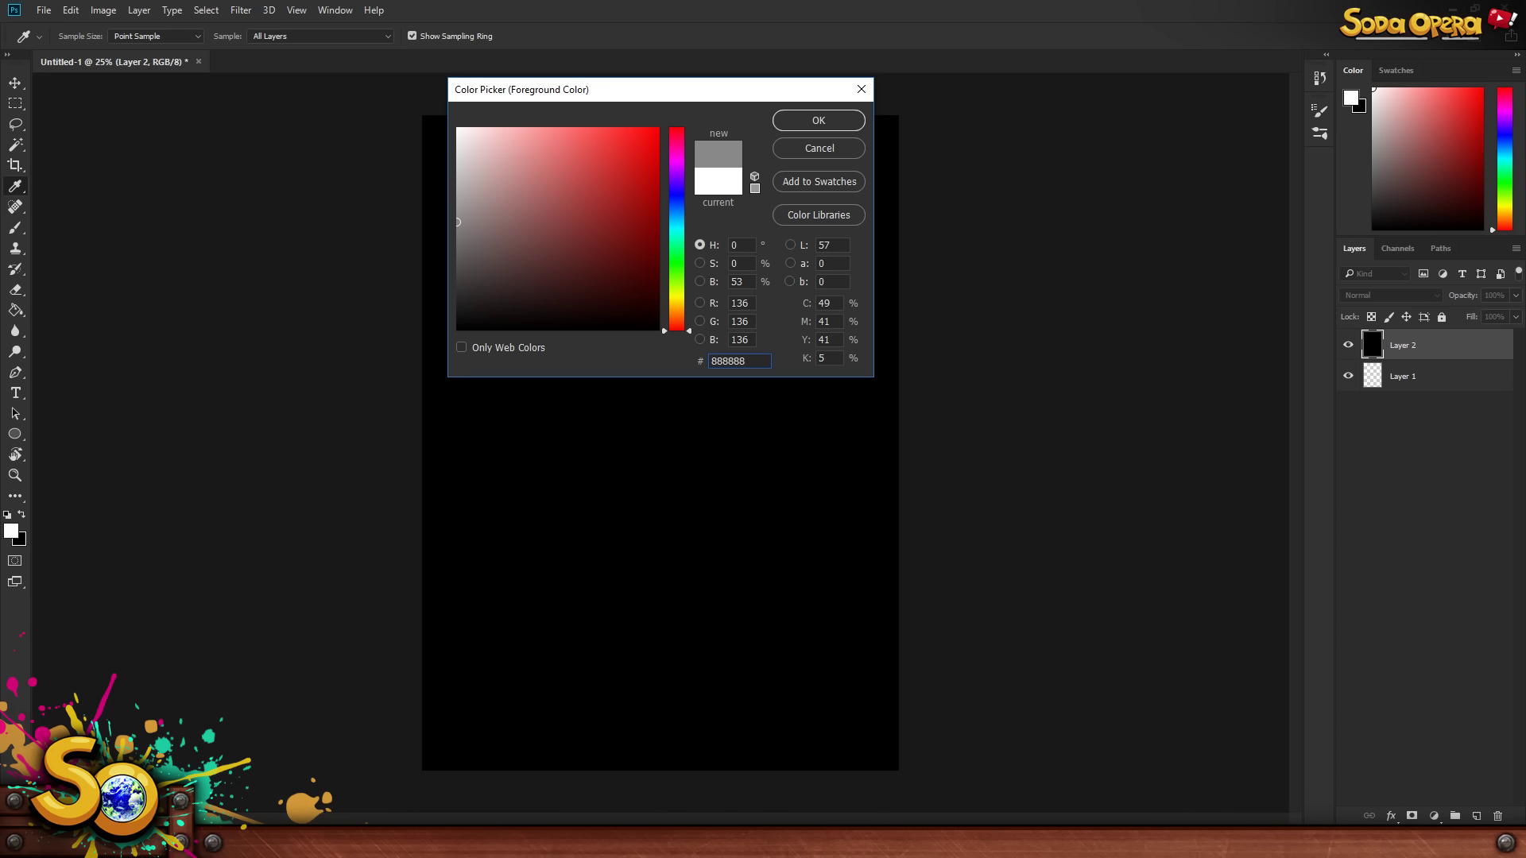
click(820, 120)
click(729, 309)
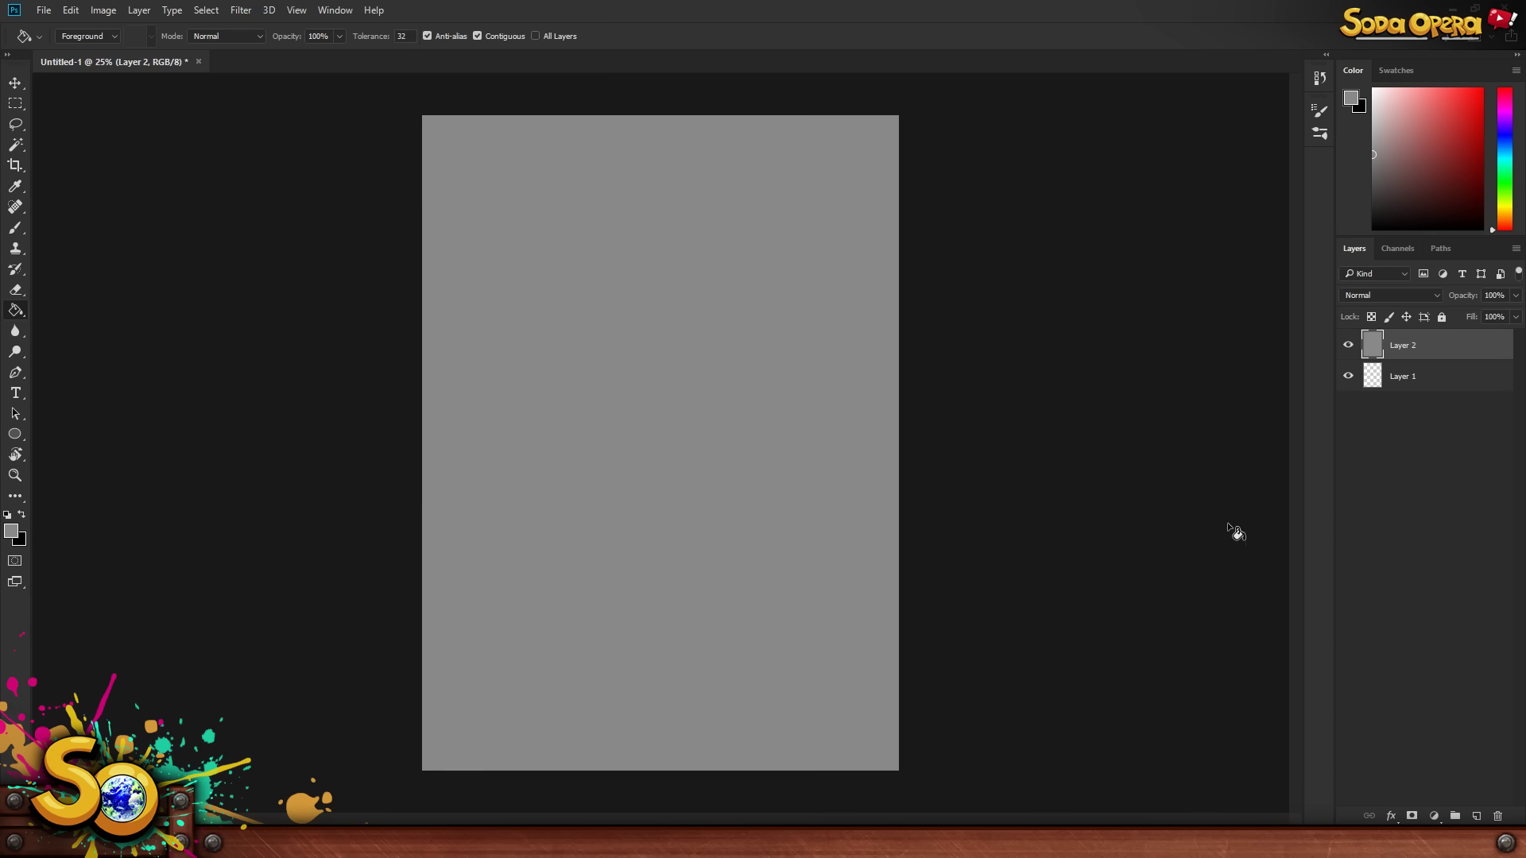
- Add a new empty layer and a new group above Layer 2, and return to the Brush tool
click(1476, 816)
key(b)
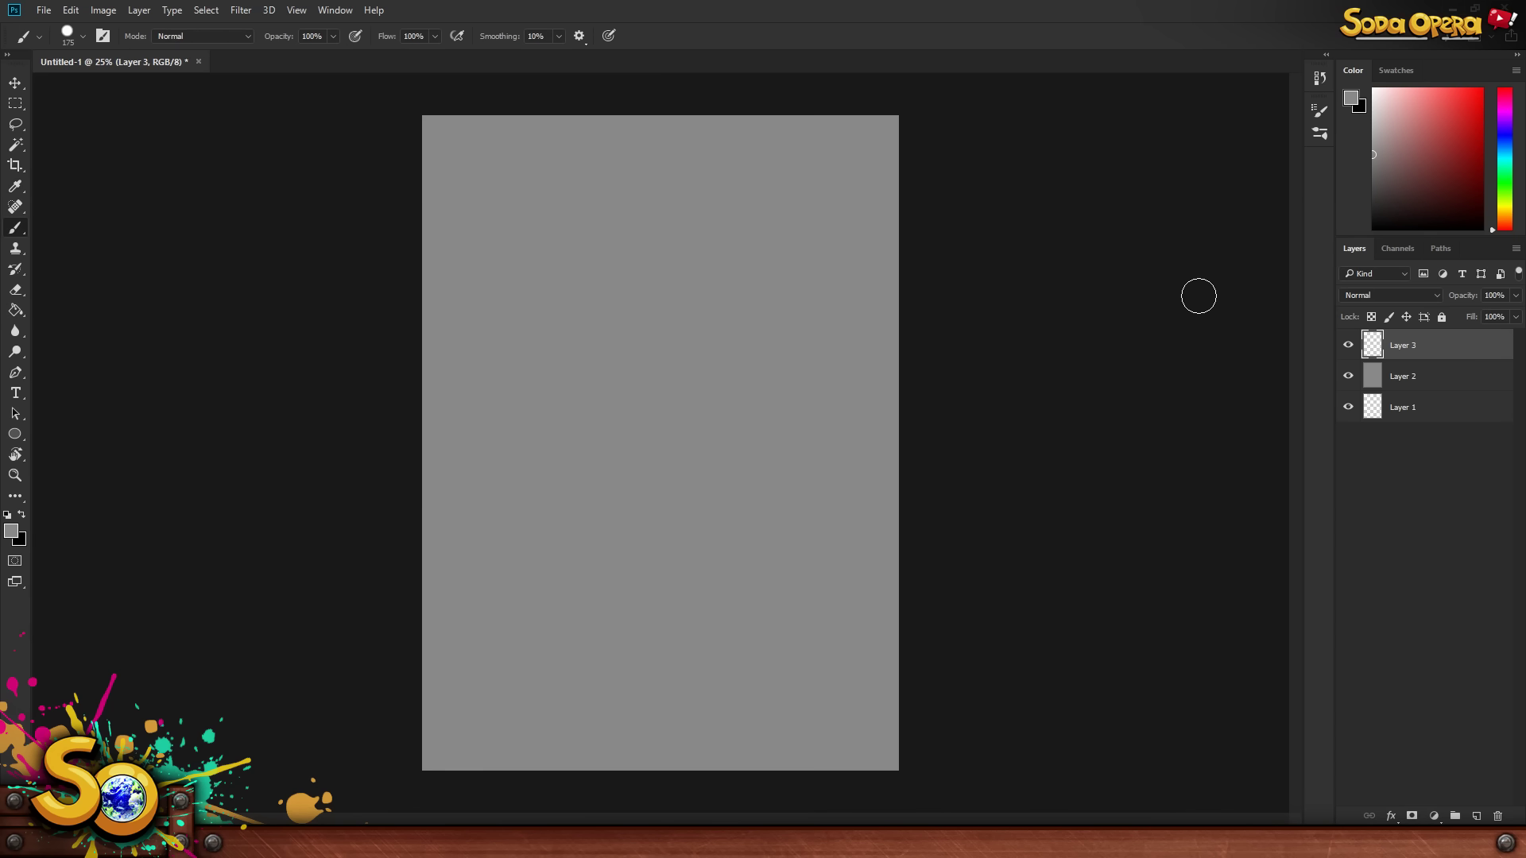
click(1461, 817)
- Try selecting single layers and consecutive ranges from Layer 3 down to Layer 1, and clear the selection
click(1418, 365)
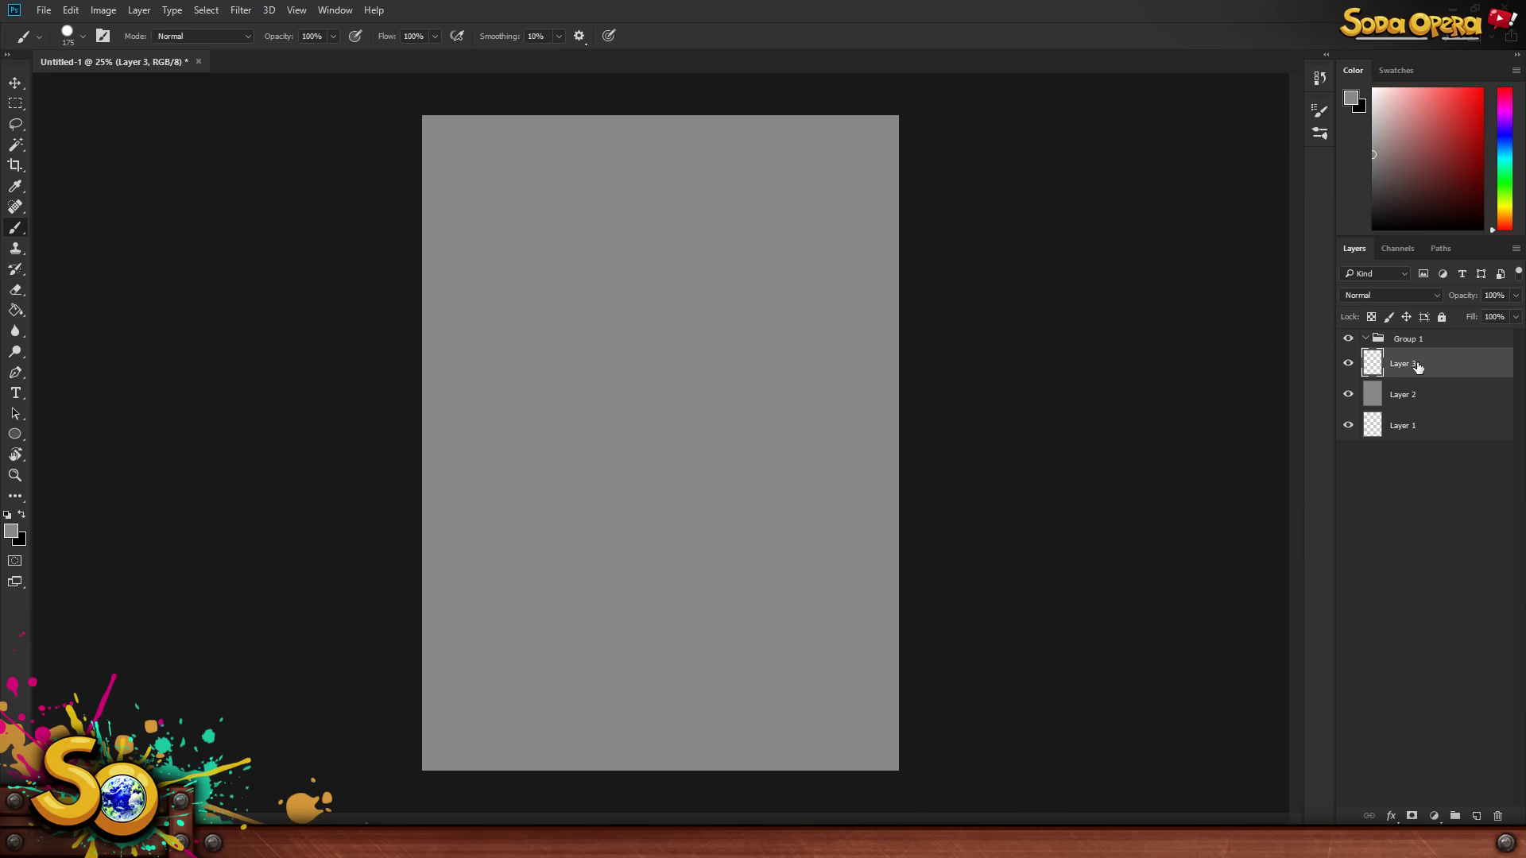
click(1443, 402)
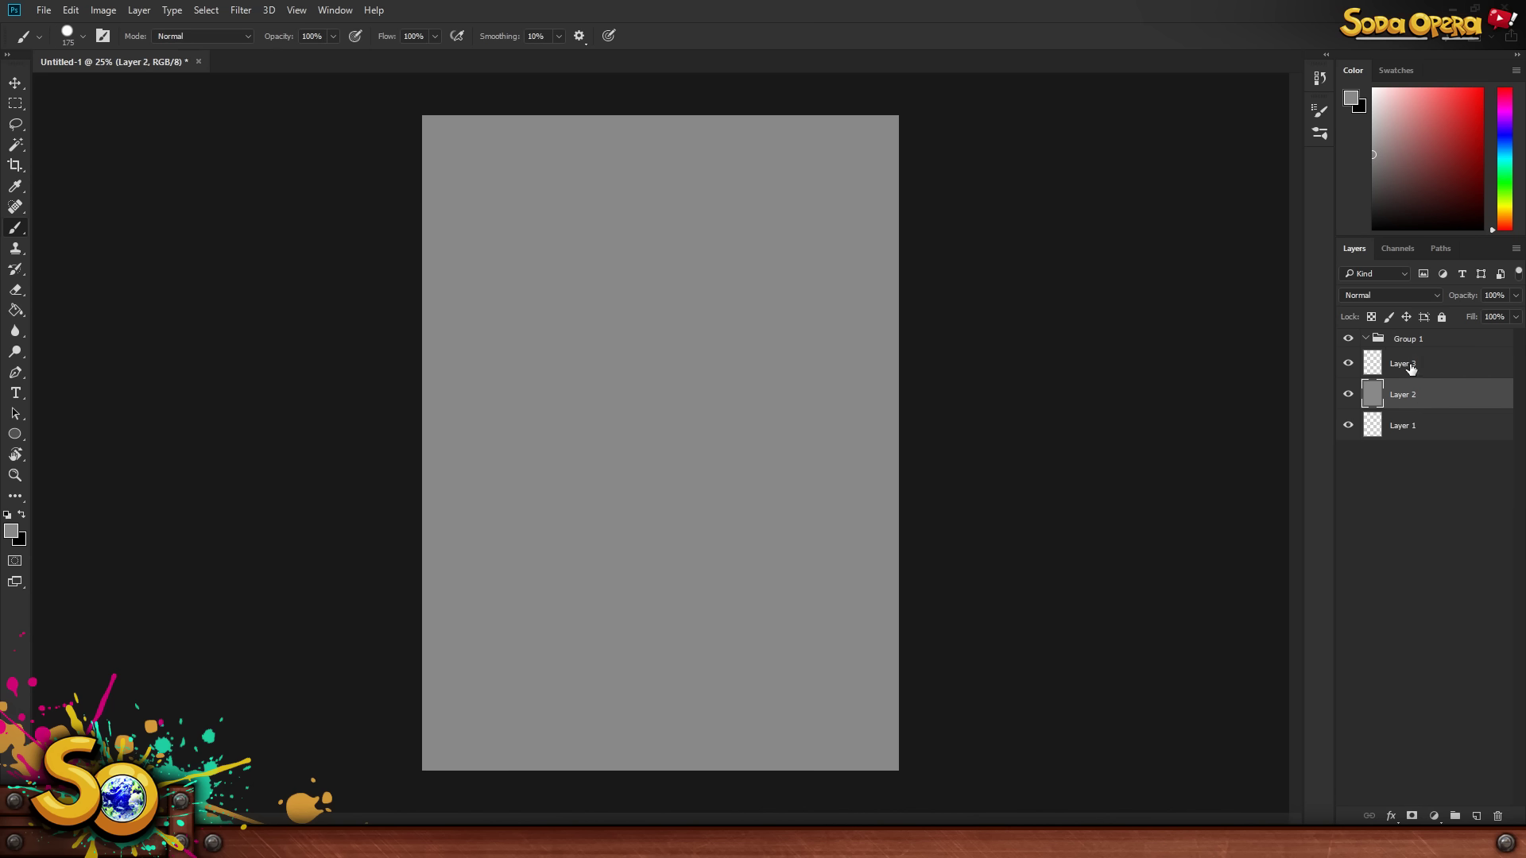
click(1411, 368)
click(1416, 404)
click(1405, 360)
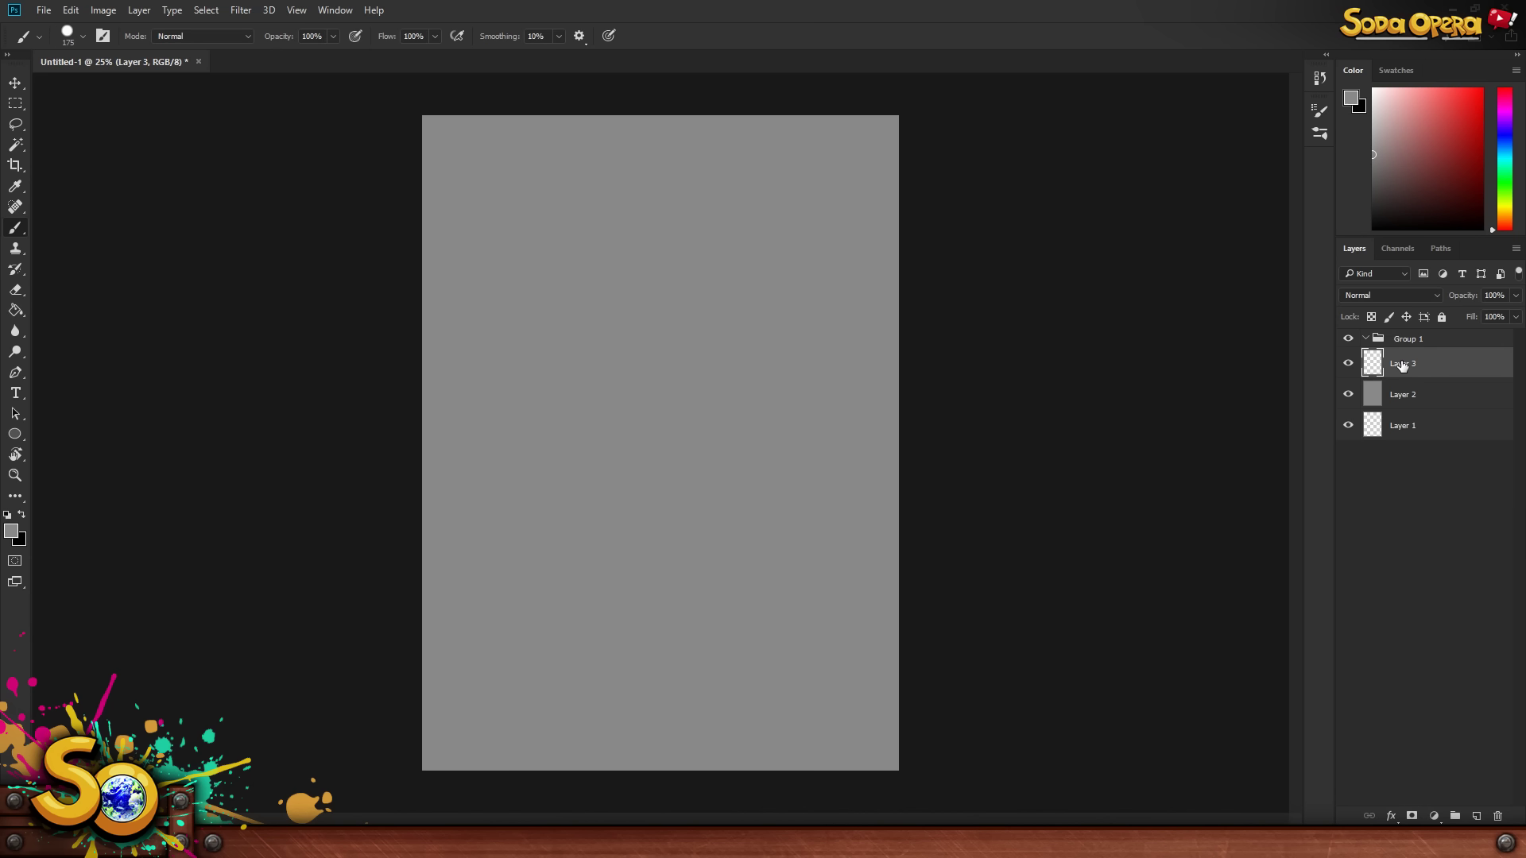
shift+click(1402, 431)
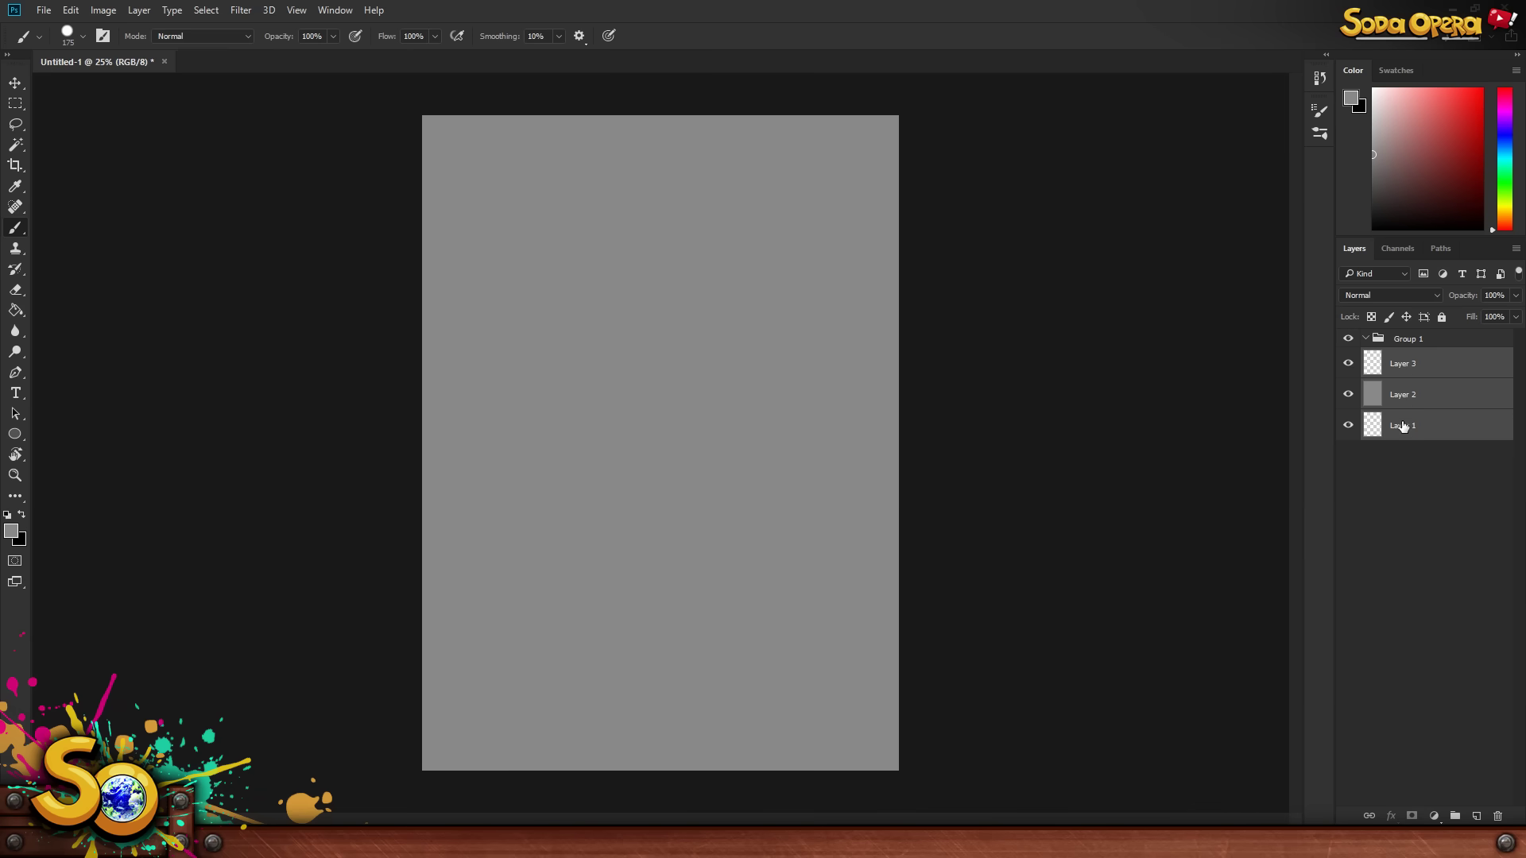
click(1398, 466)
click(1402, 367)
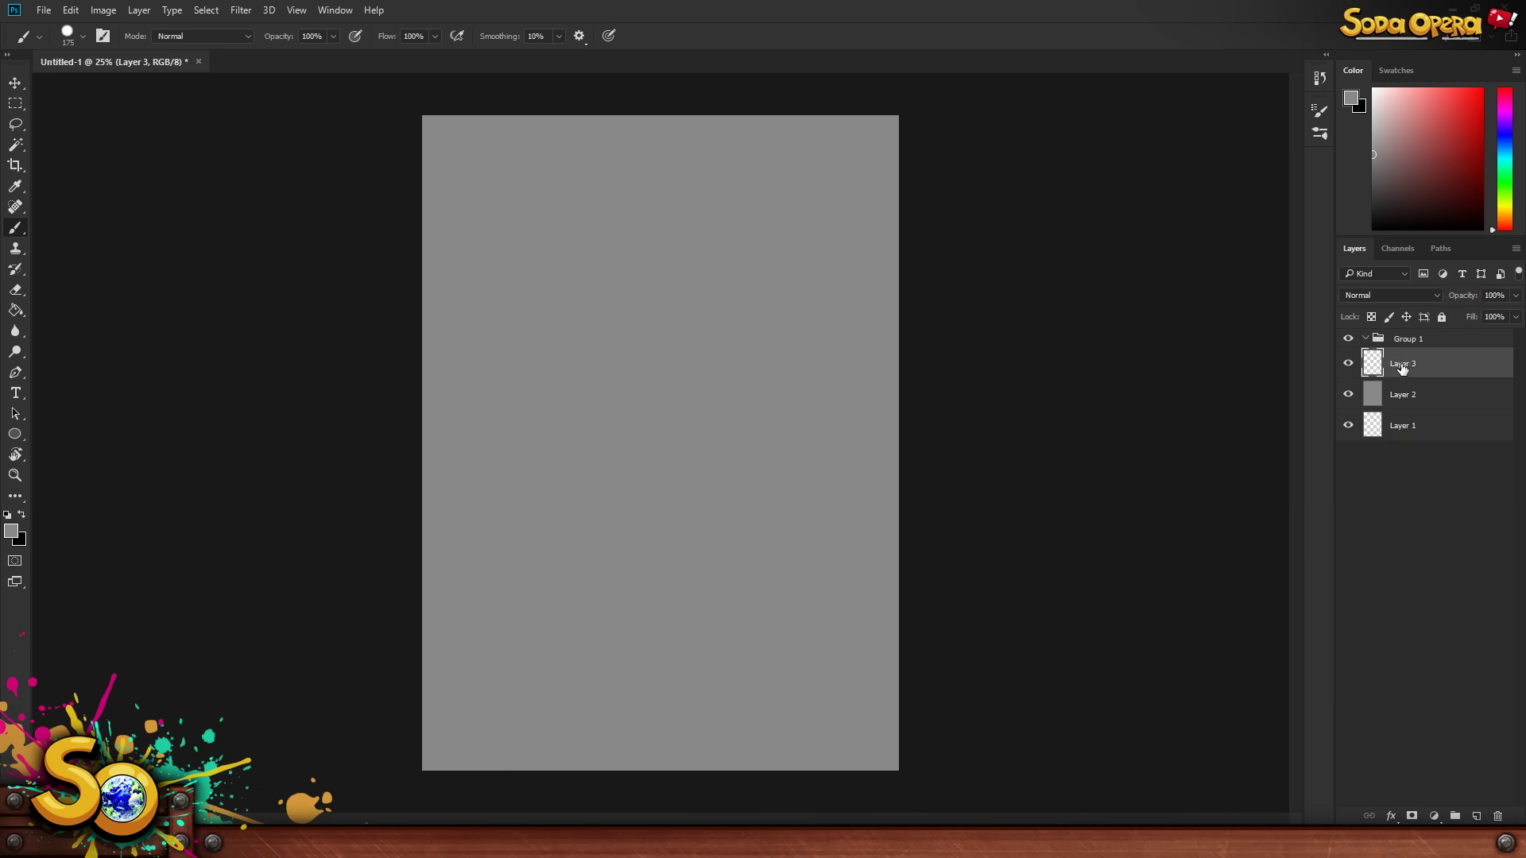
shift+click(1413, 401)
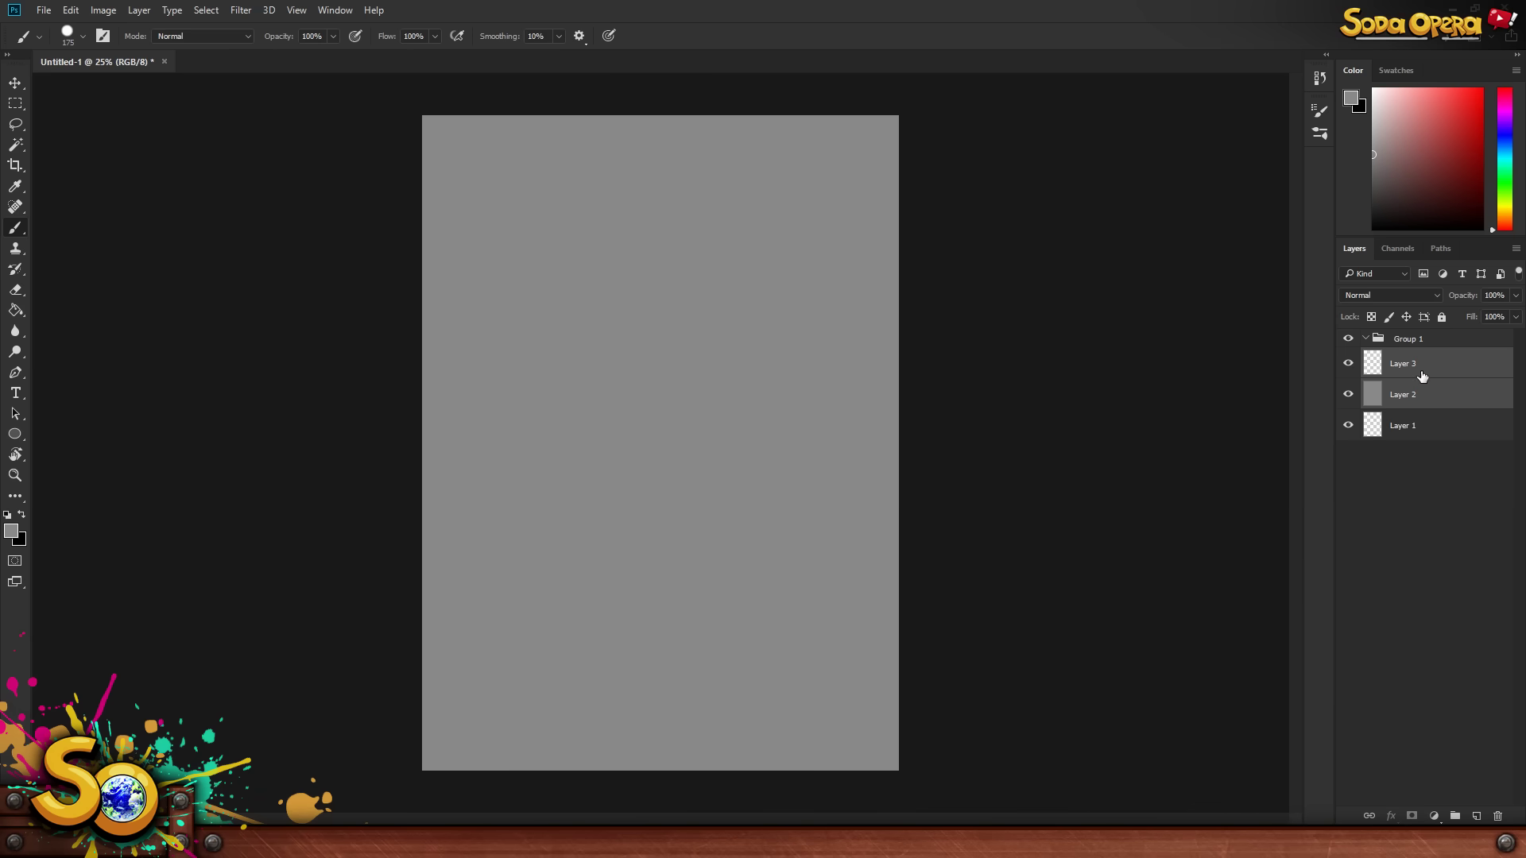
click(1428, 491)
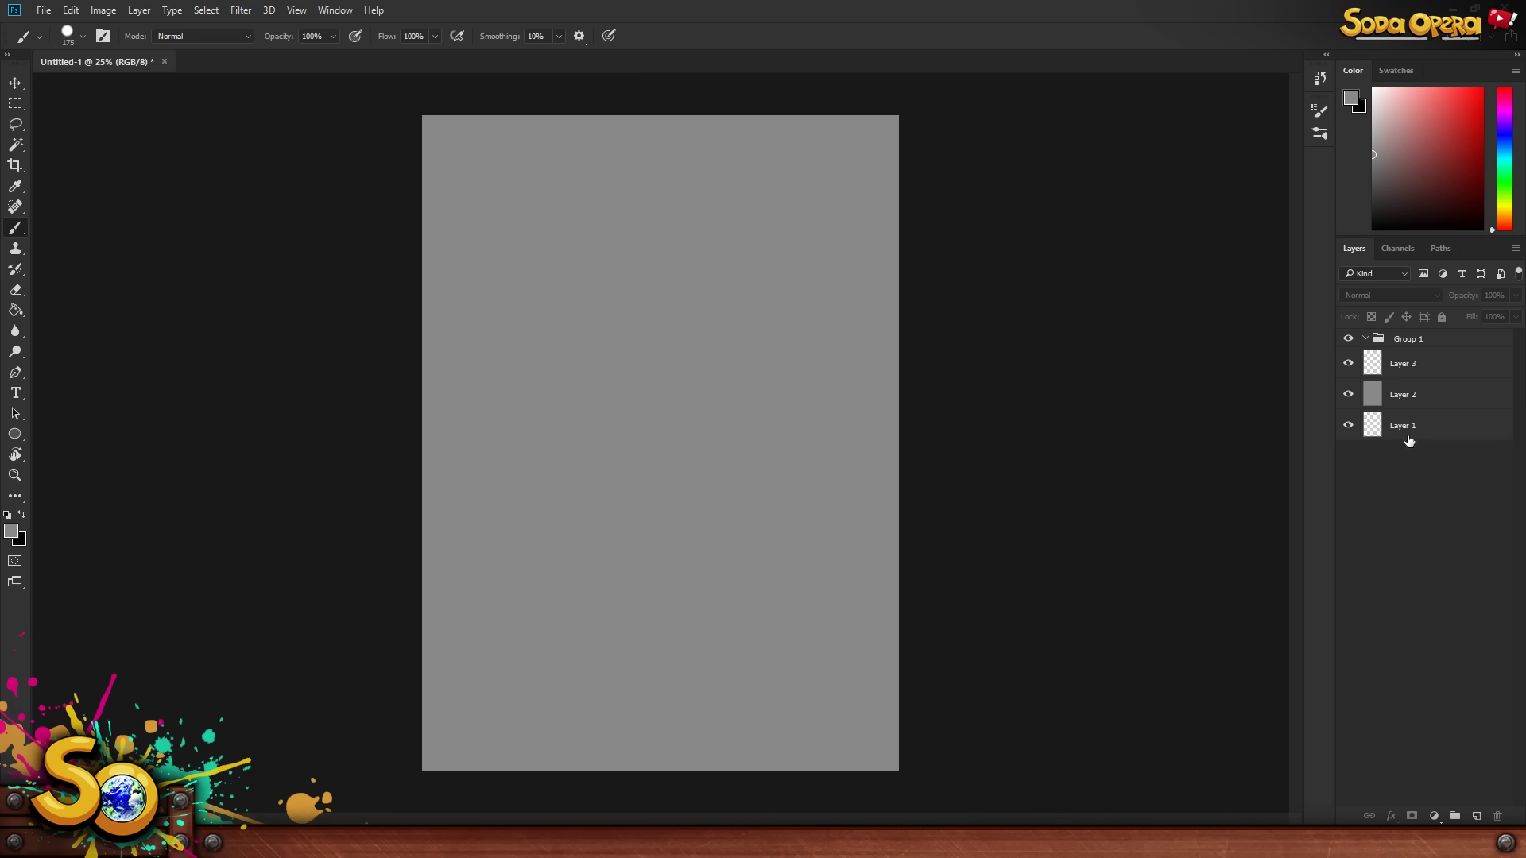
- Select Layer 3 and Layer 1 together, without Layer 2, and move them into Group 1
click(1400, 366)
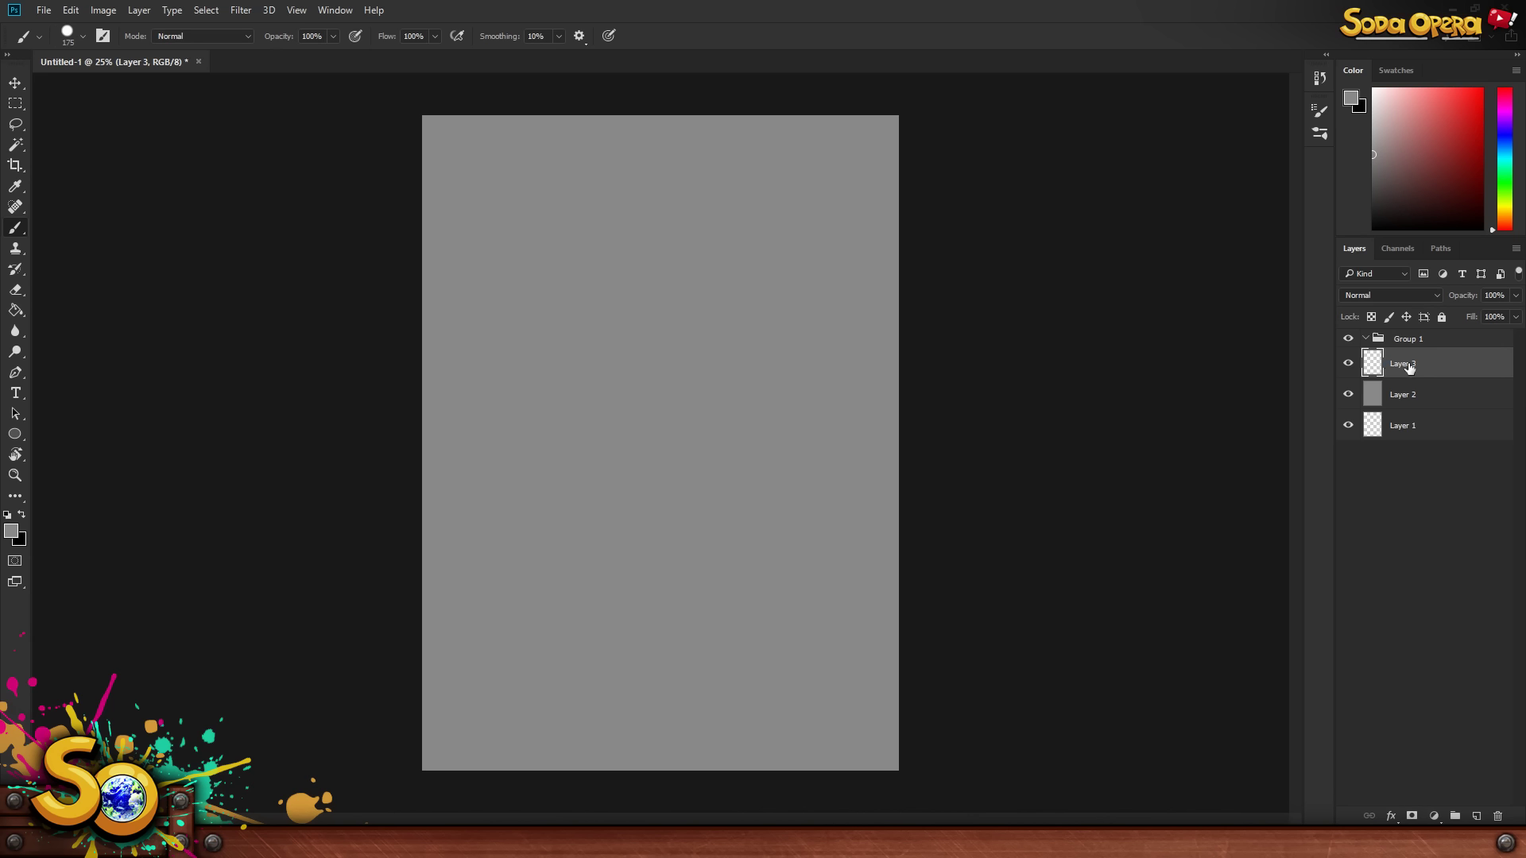
shift+click(1408, 396)
ctrl+click(1406, 429)
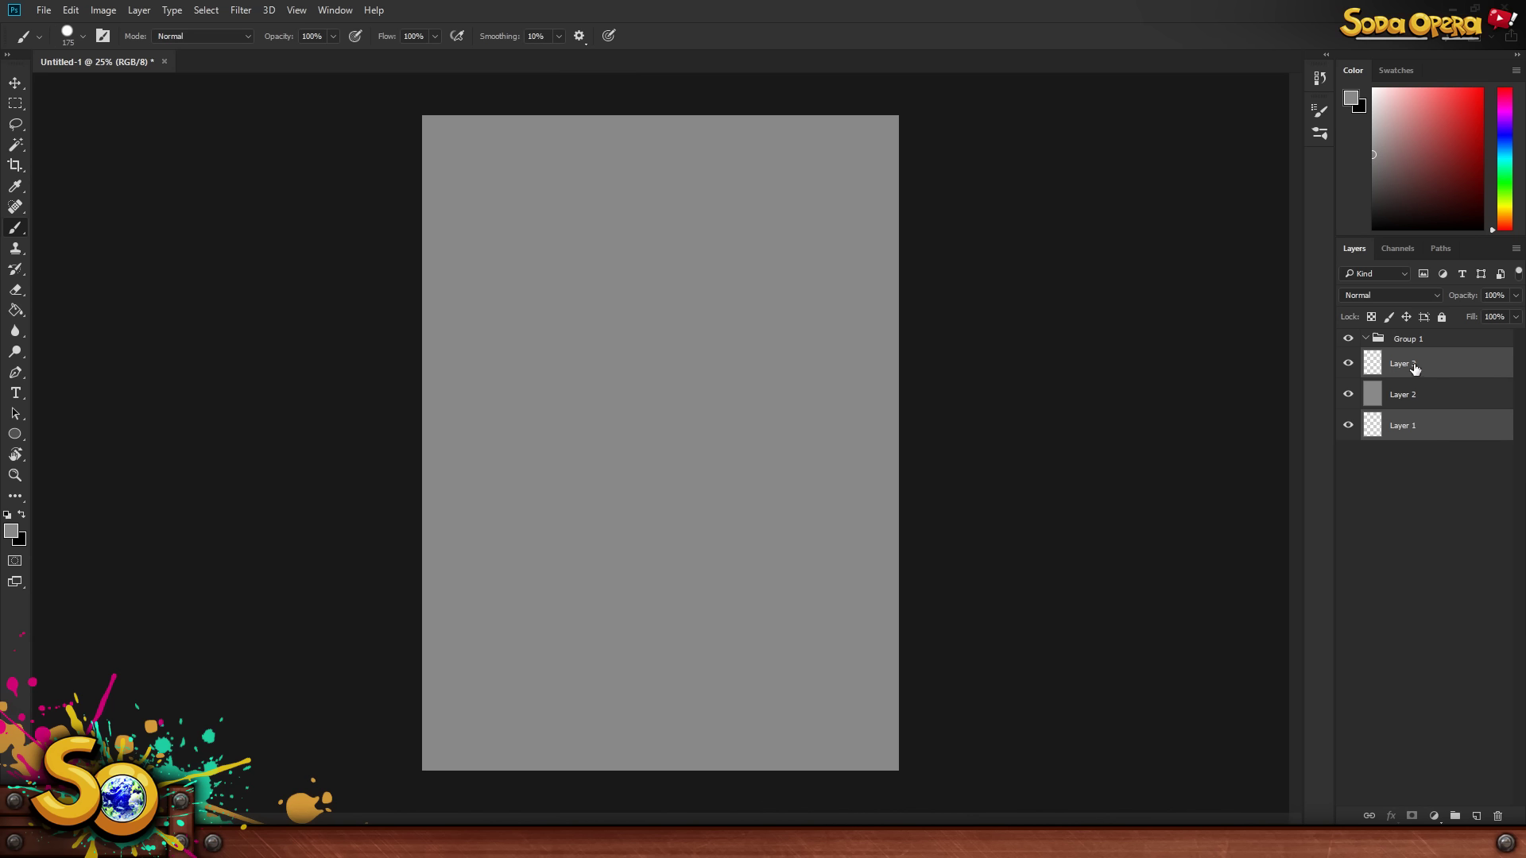
mouse_move(1407, 371)
mouse_down()
mouse_move(1458, 355)
mouse_move(1404, 344)
mouse_move(1416, 344)
mouse_up()
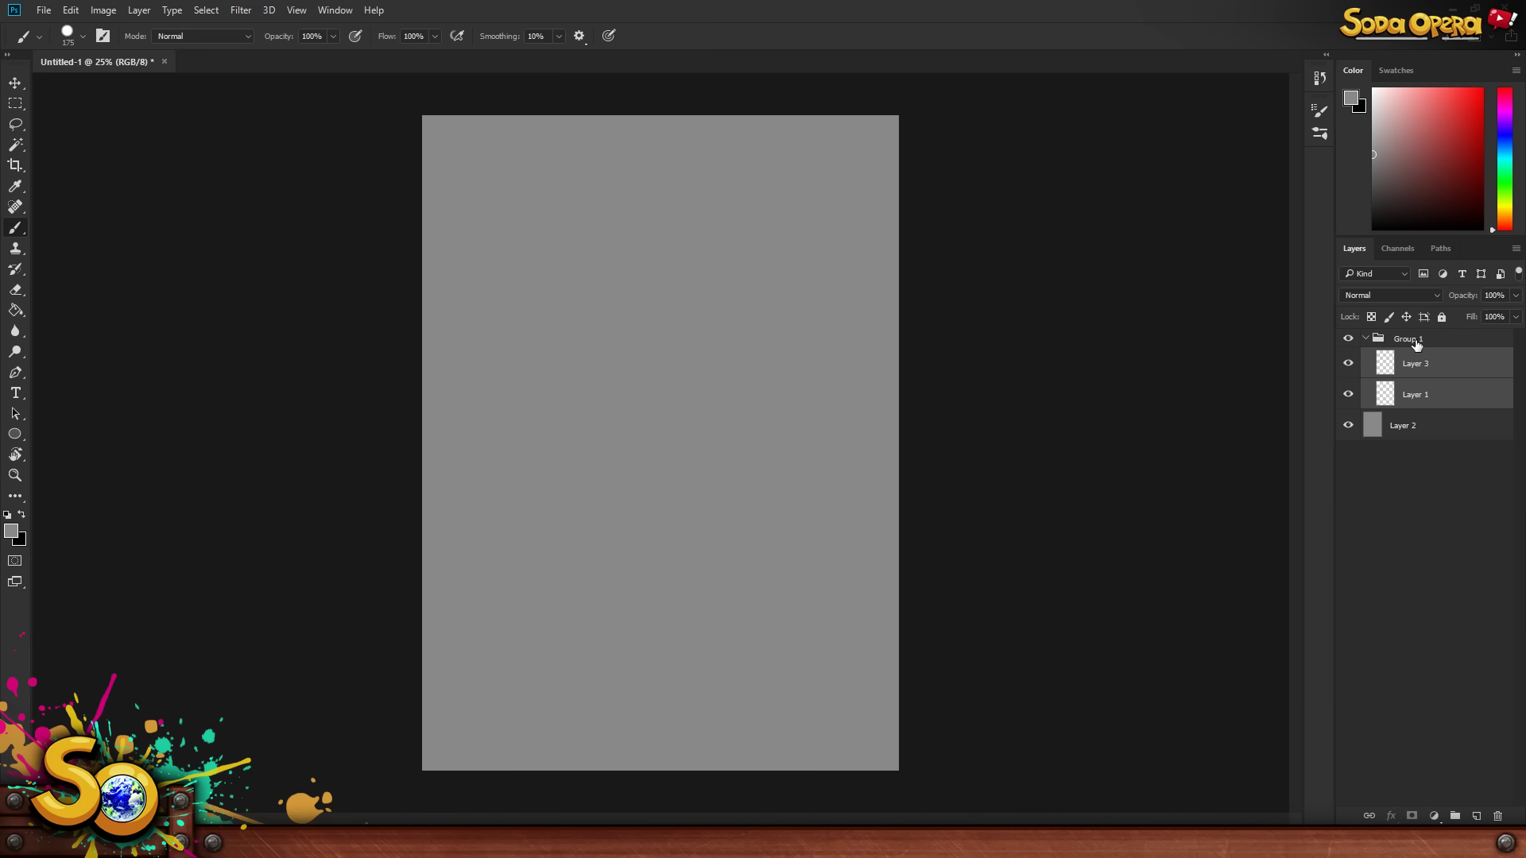
- Collapse and expand Group 1 several times to hide and show its layers, finishing with the group collapsed
click(1367, 340)
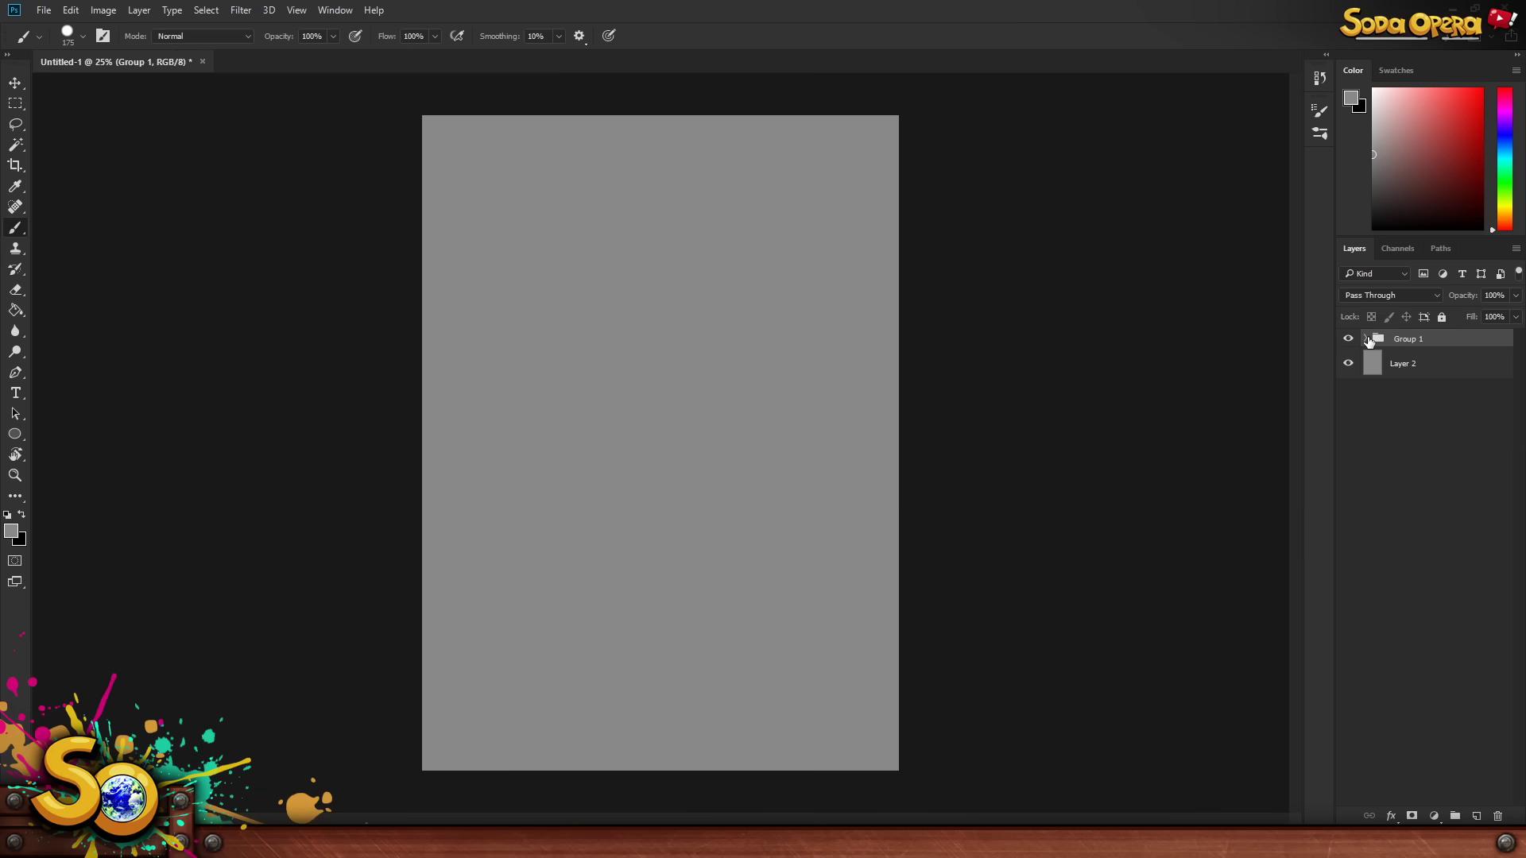
click(1366, 340)
click(1366, 340)
click(1366, 341)
click(1366, 340)
- Try deleting Group 1 together with its contents twice, undoing the deletion each time
click(1498, 817)
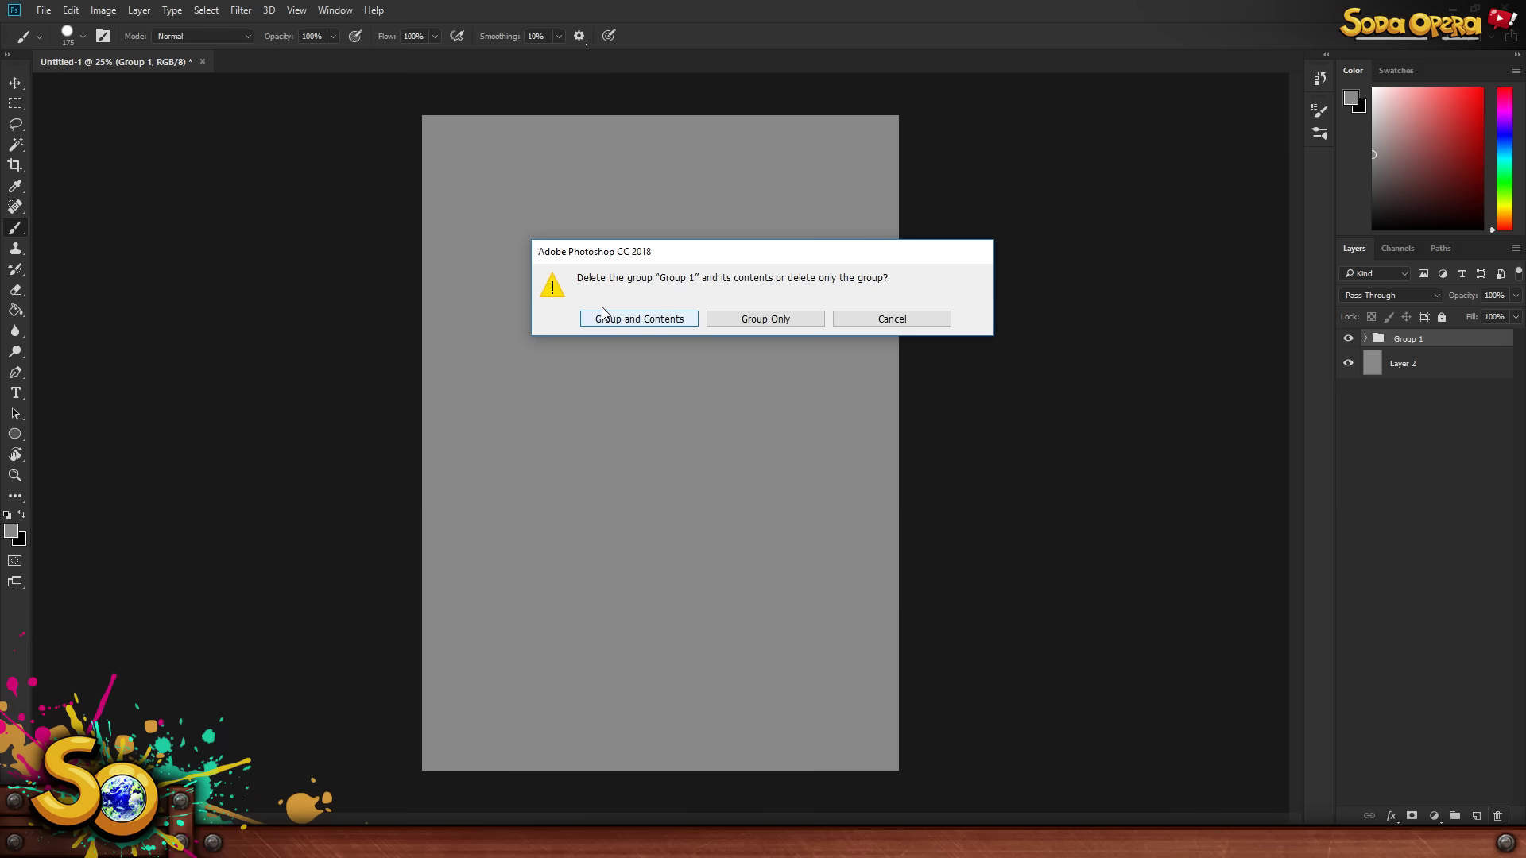
click(637, 318)
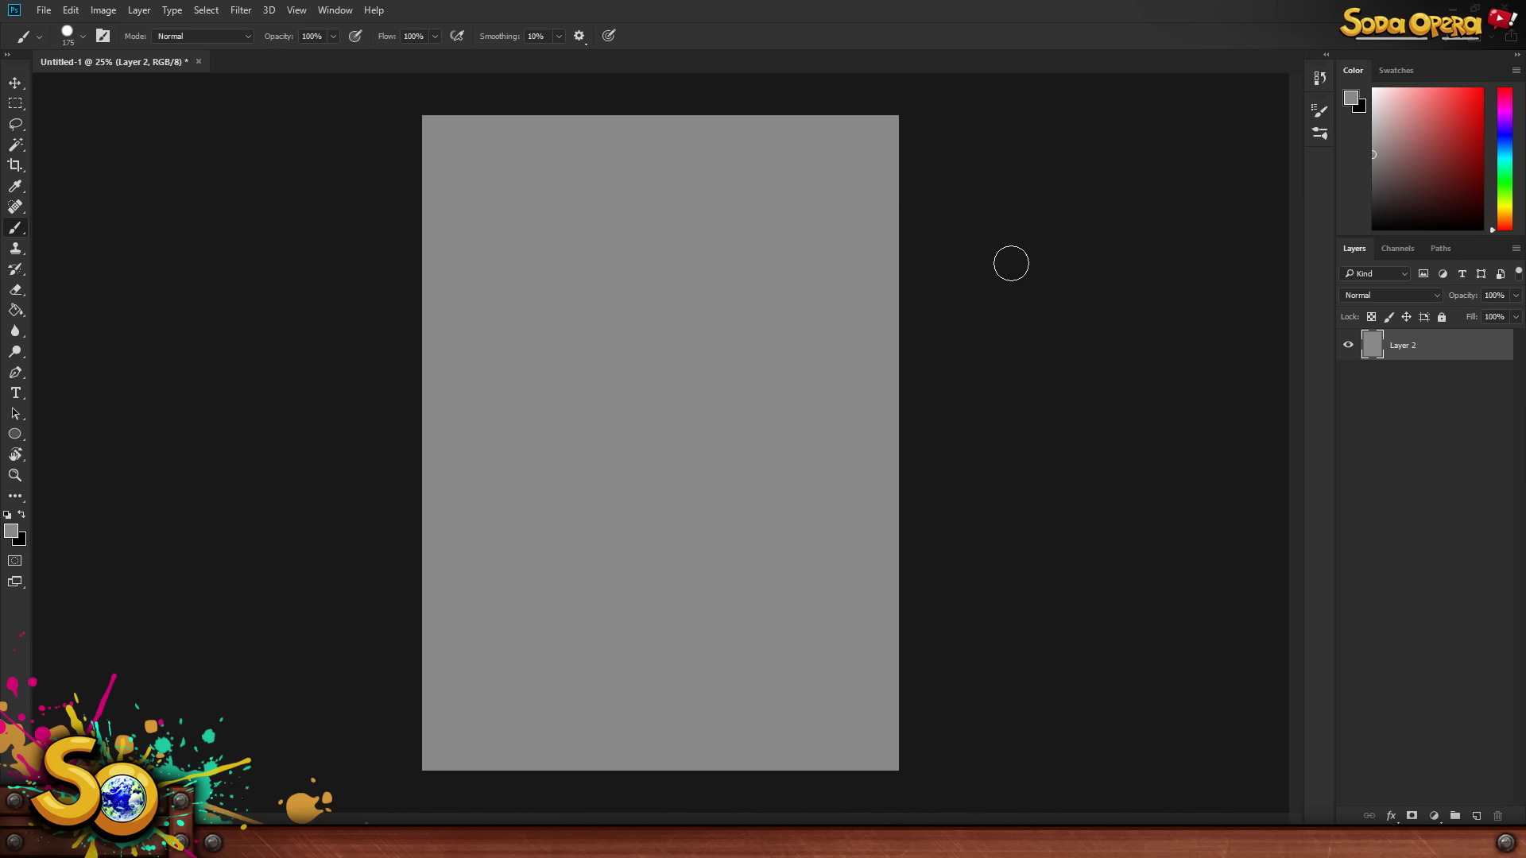
key(ctrl+z)
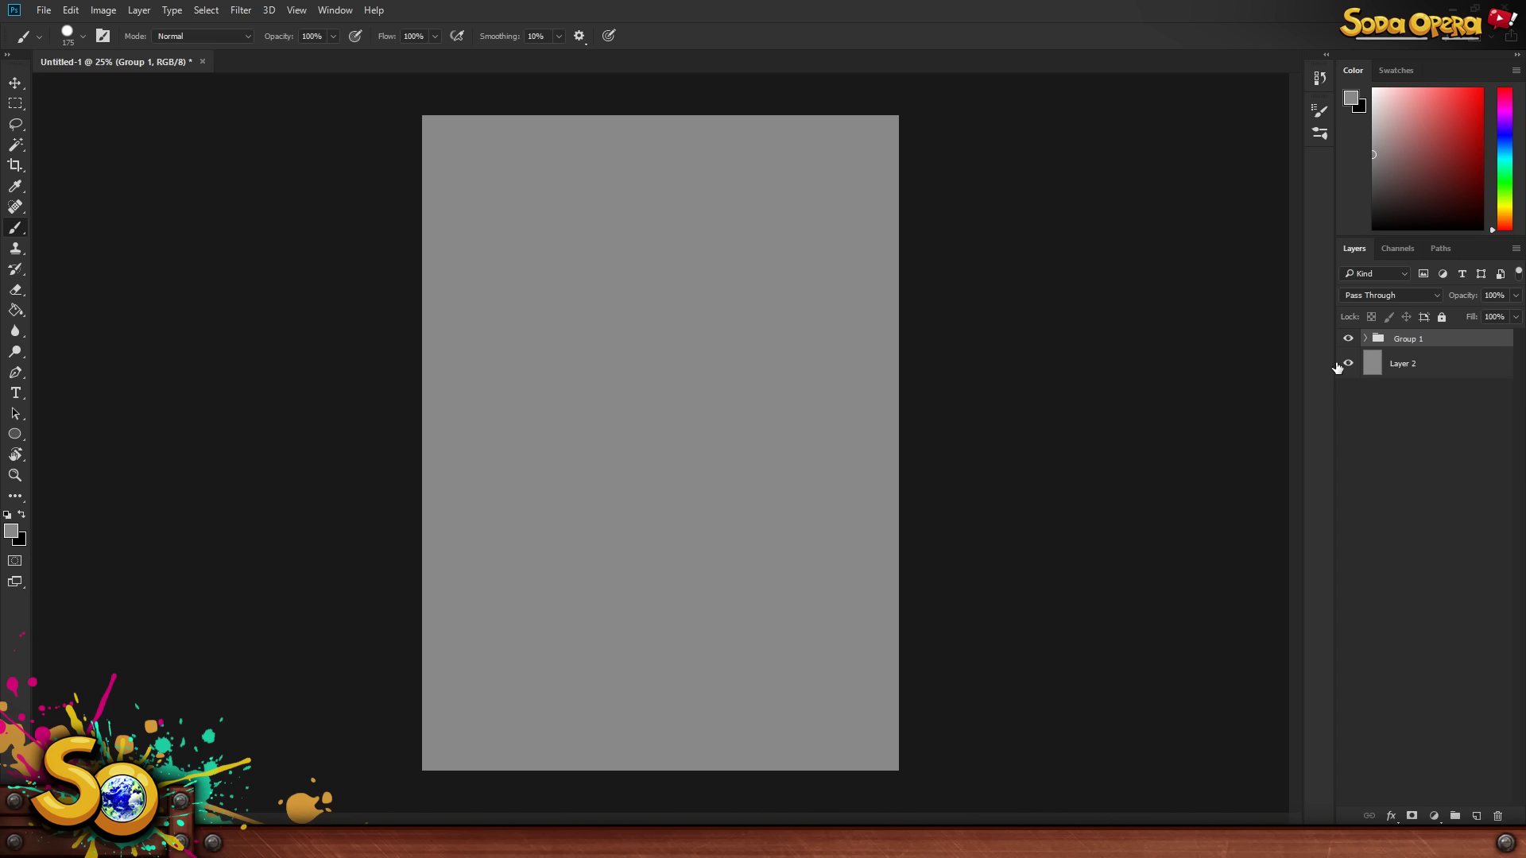
key(Delete)
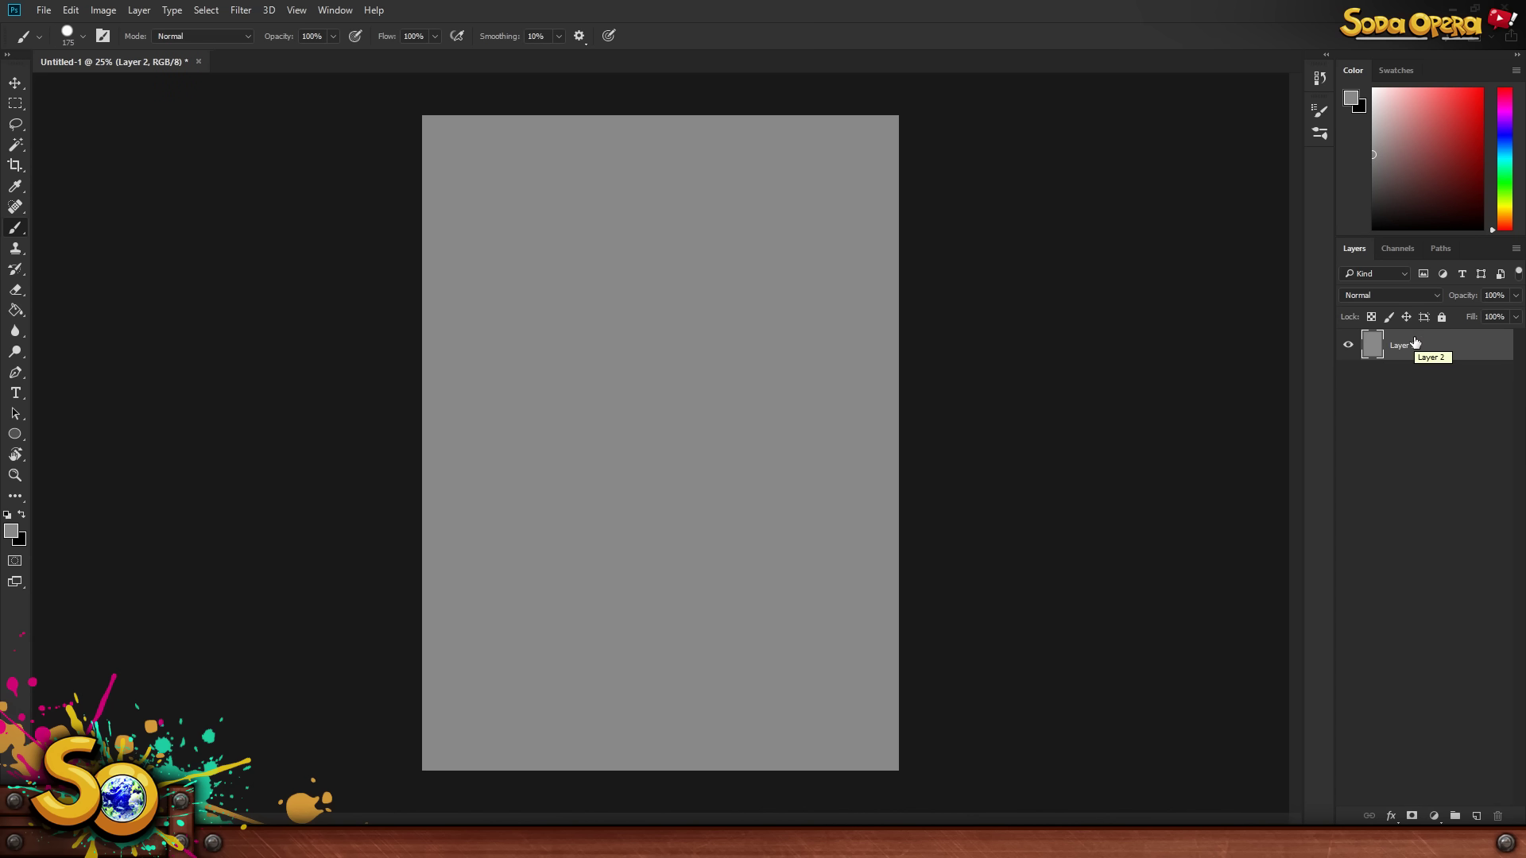
key(ctrl+z)
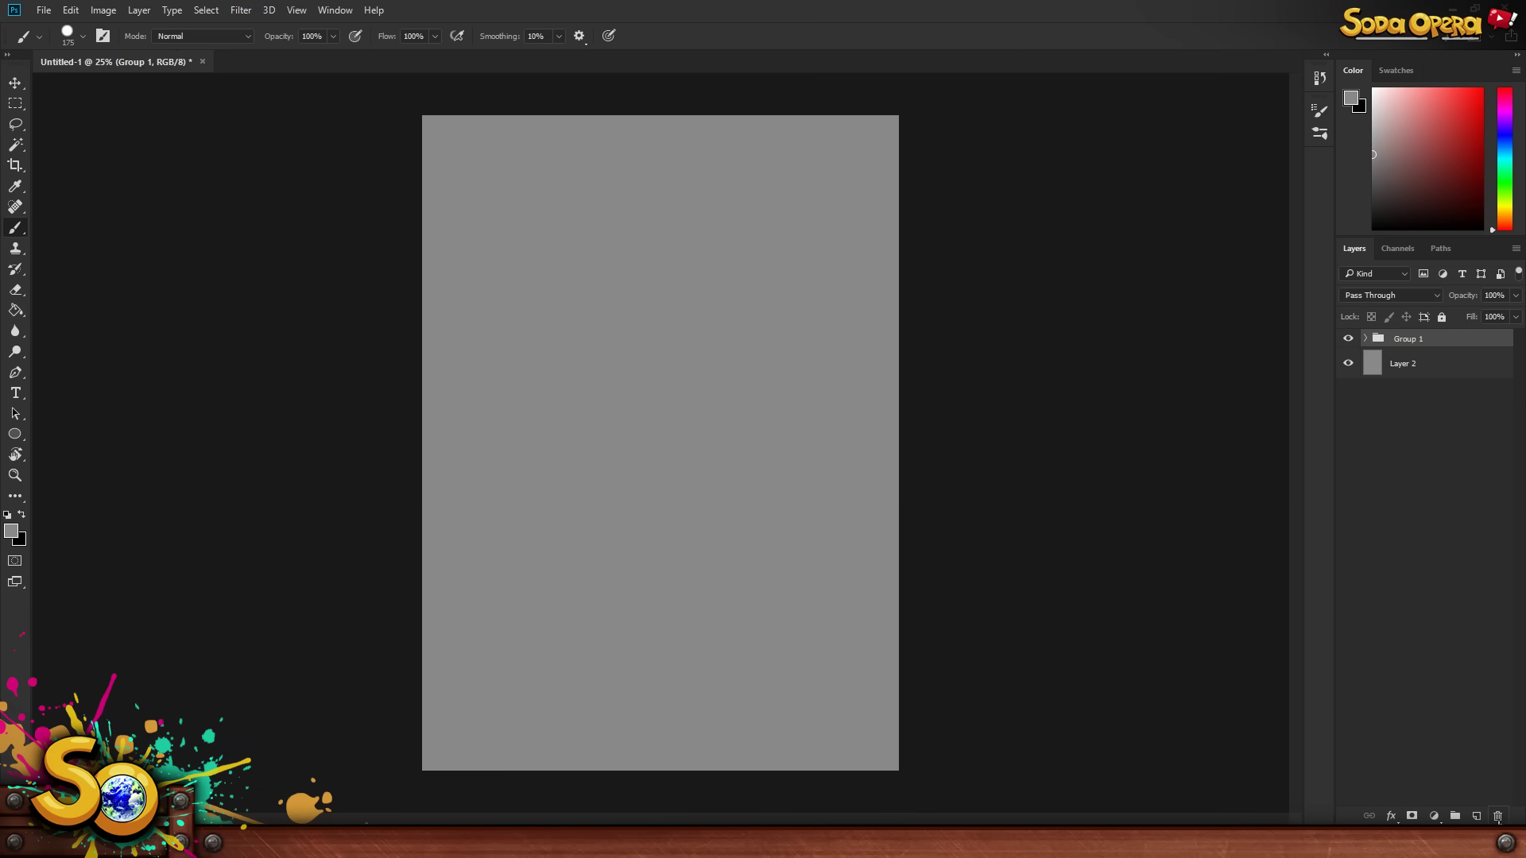
- Delete only Group 1, keeping the layers it contains
click(1498, 816)
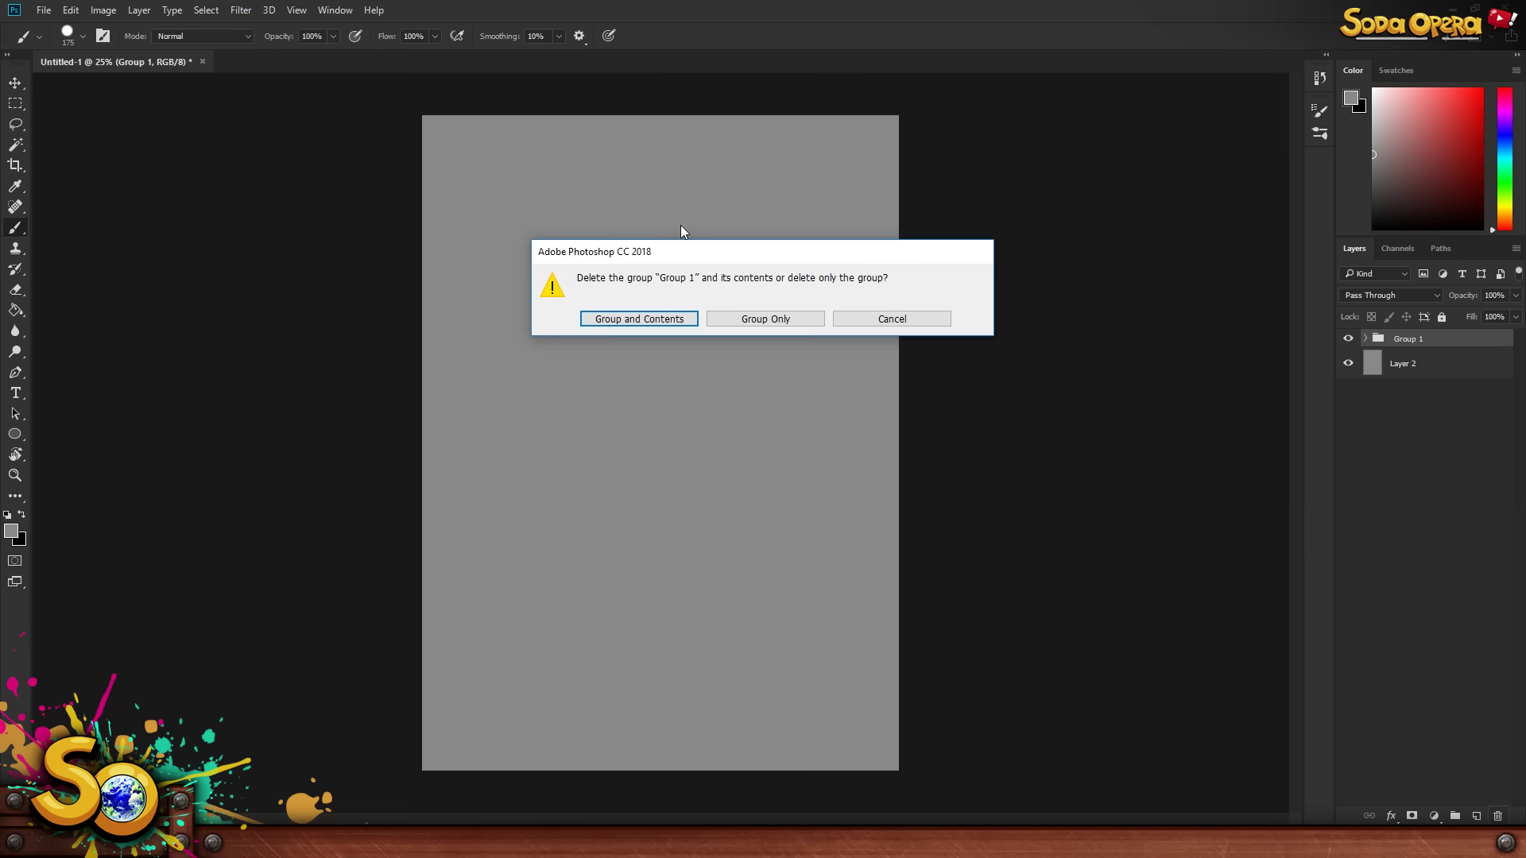
click(765, 318)
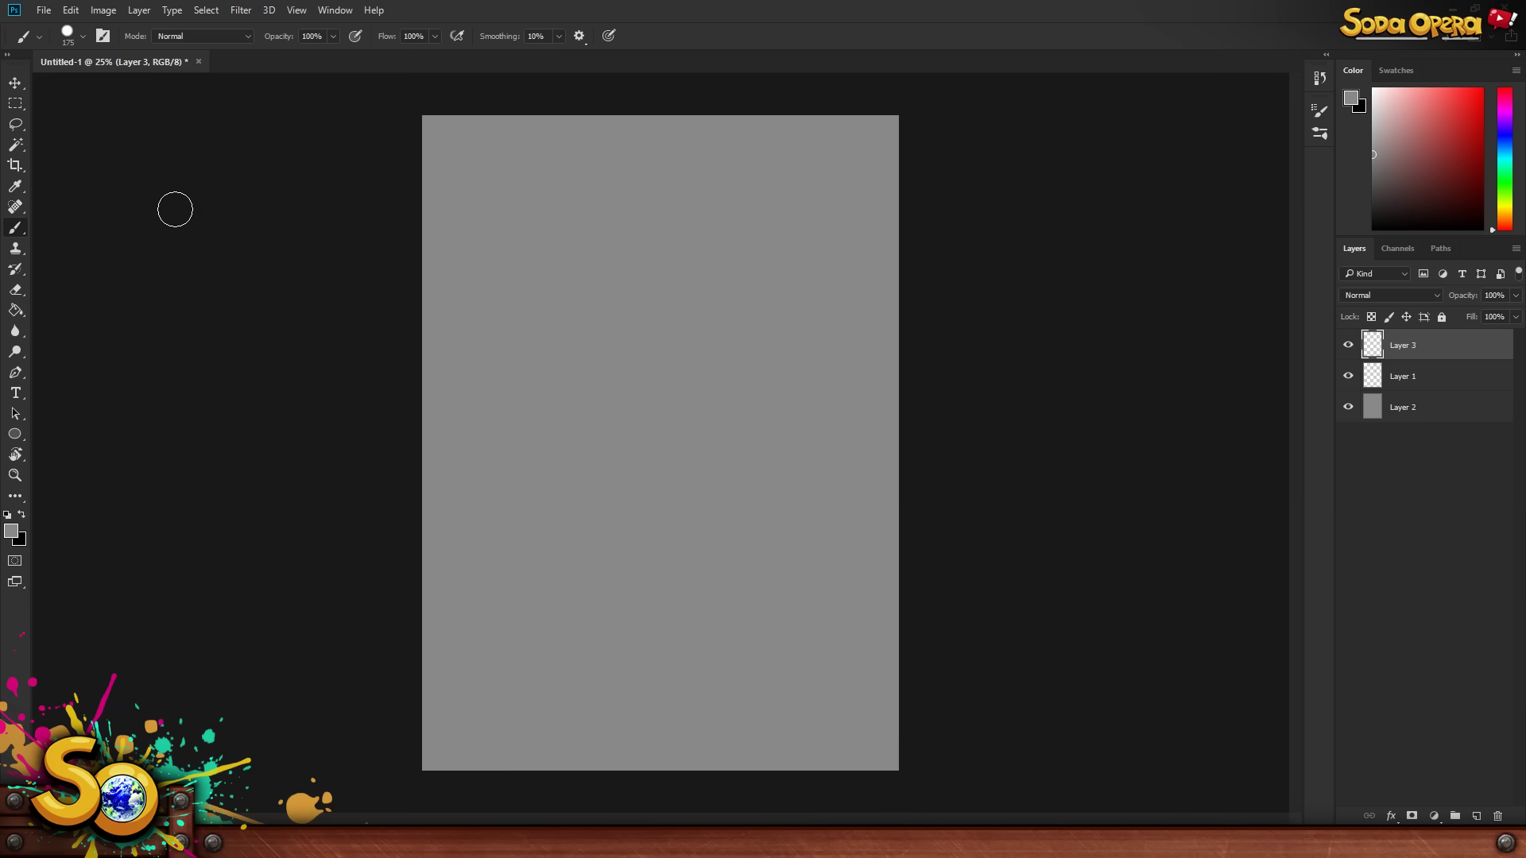
- Reset the colours to black and white, shrink the brush, and sketch two round eyes with pupils on Layer 3
click(7, 515)
key(bracketleft)
key(bracketleft)
key(bracketleft)
key(bracketleft)
mouse_move(556, 271)
mouse_down()
mouse_move(545, 299)
mouse_move(556, 263)
mouse_move(632, 318)
mouse_move(560, 337)
mouse_up()
mouse_move(707, 258)
mouse_down()
mouse_move(759, 294)
mouse_move(675, 271)
mouse_move(703, 330)
mouse_up()
mouse_move(606, 284)
mouse_down()
mouse_move(594, 293)
mouse_move(607, 293)
mouse_up()
drag(701, 297, 709, 297)
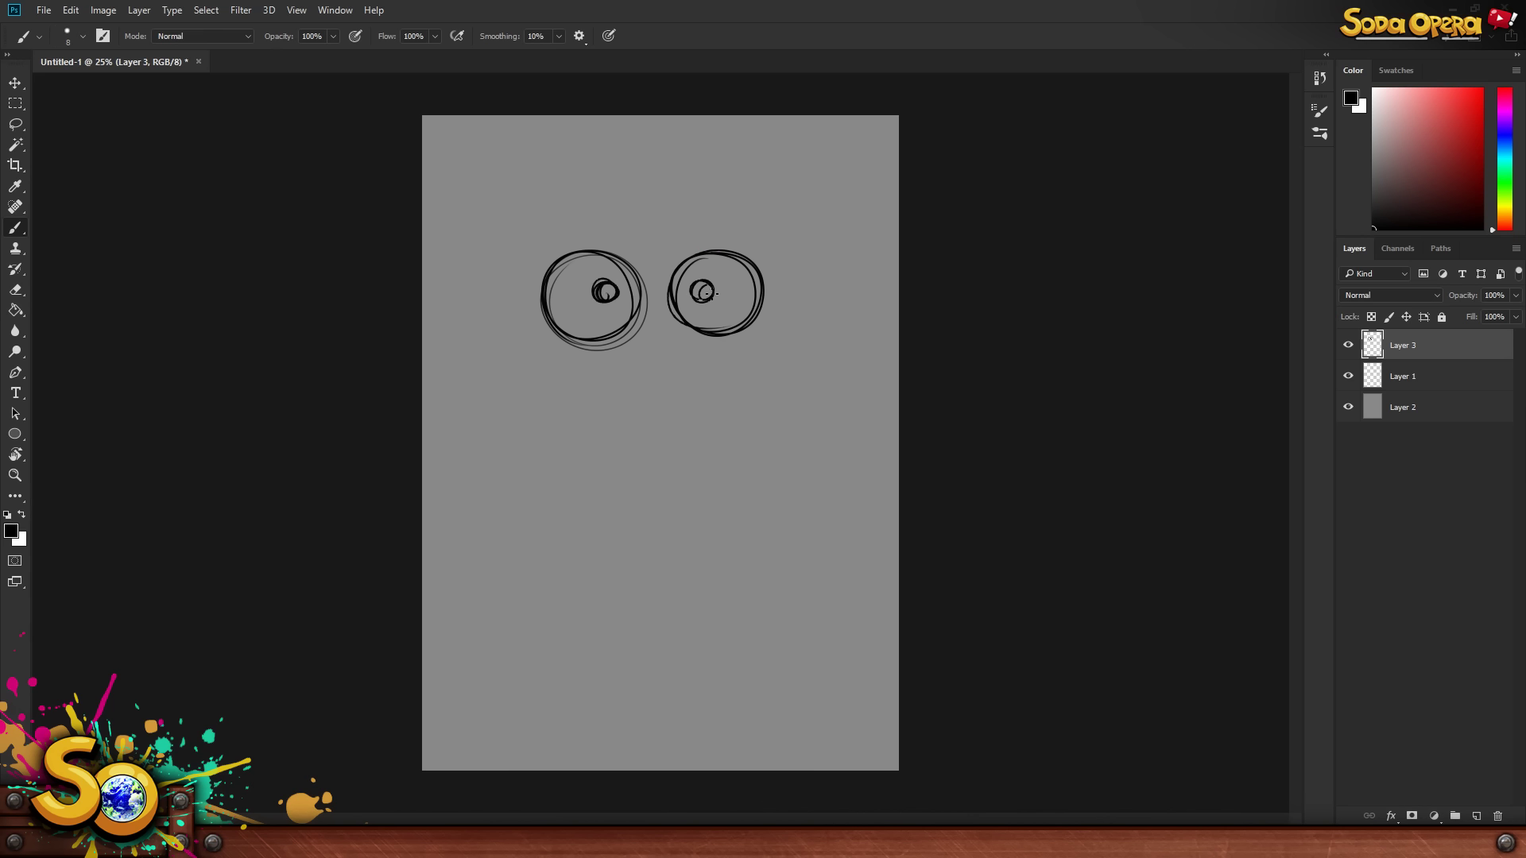
- Draw a wide smile with short marks at both ends and a large rounded head outline around the face
drag(524, 344, 787, 363)
drag(529, 344, 506, 358)
drag(781, 360, 807, 370)
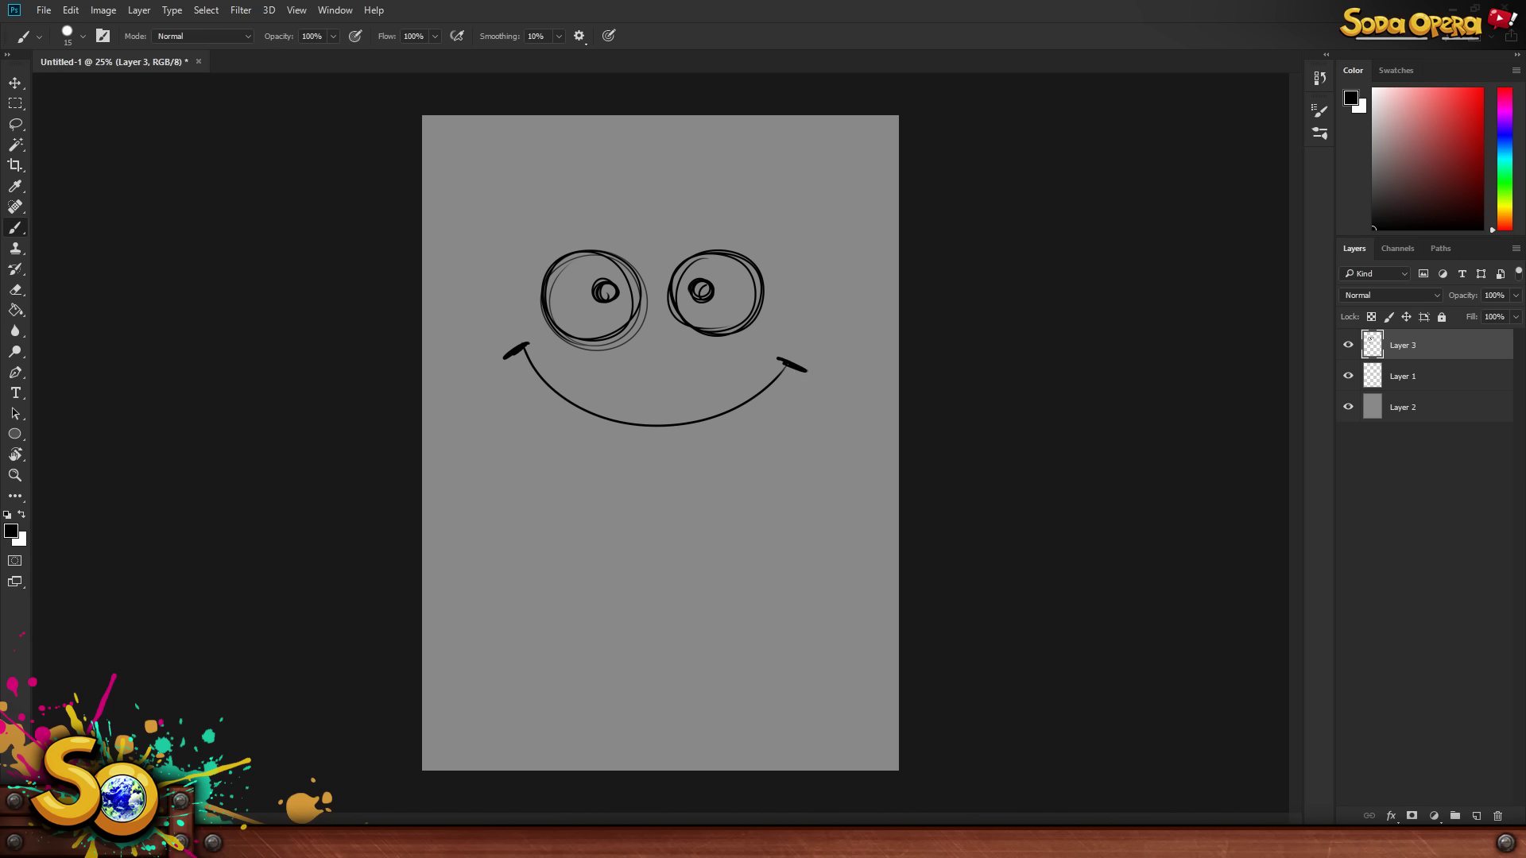
mouse_move(543, 160)
mouse_down()
mouse_move(451, 306)
mouse_move(689, 137)
mouse_move(483, 205)
mouse_up()
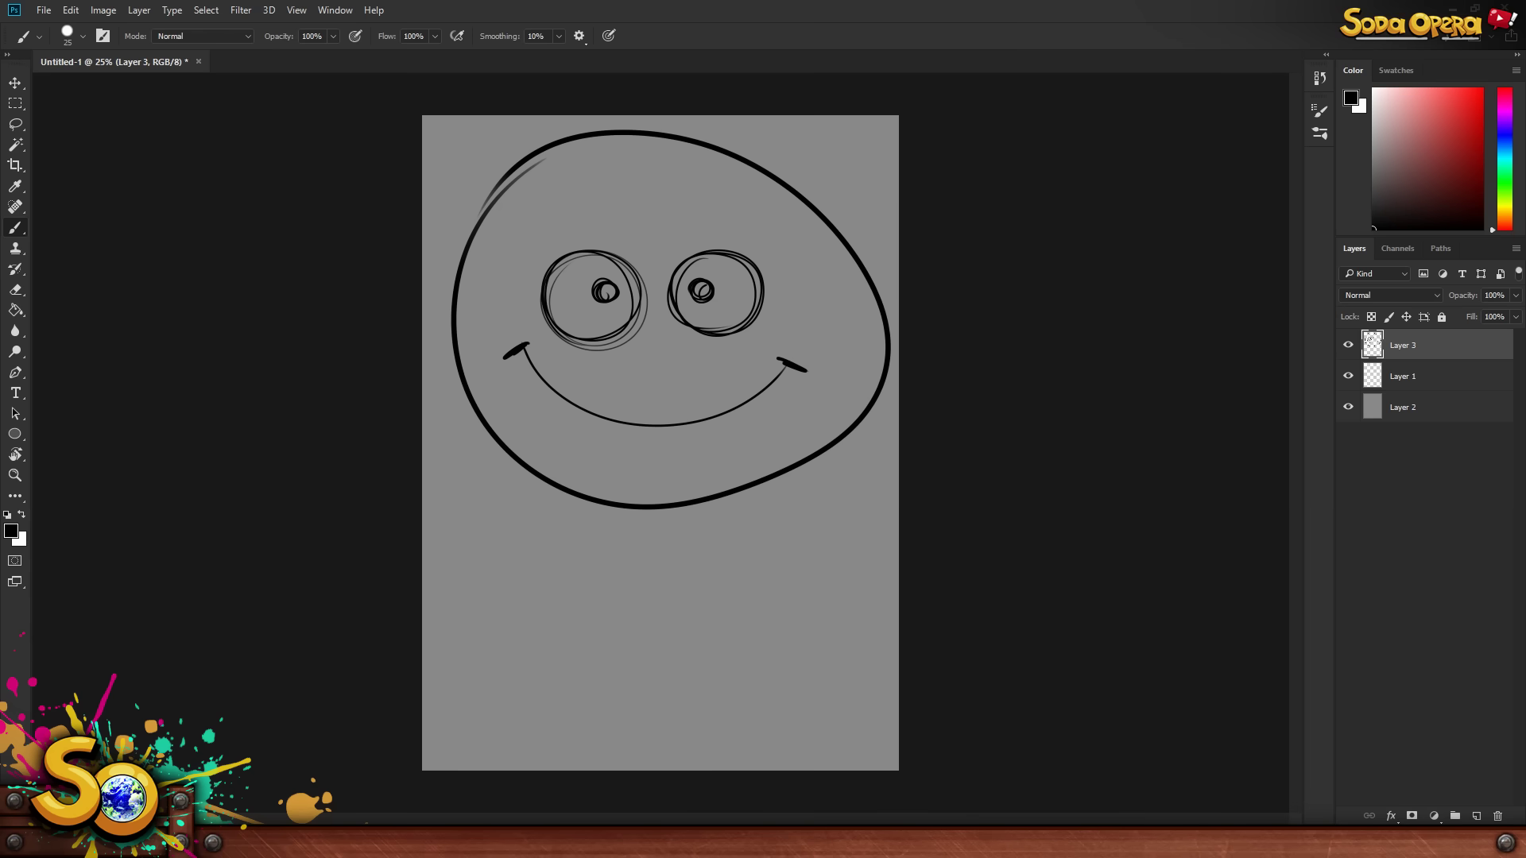
- Reselect Layer 3 and set the foreground colour to yellow ffd200
click(1489, 676)
key(bracketright)
key(bracketright)
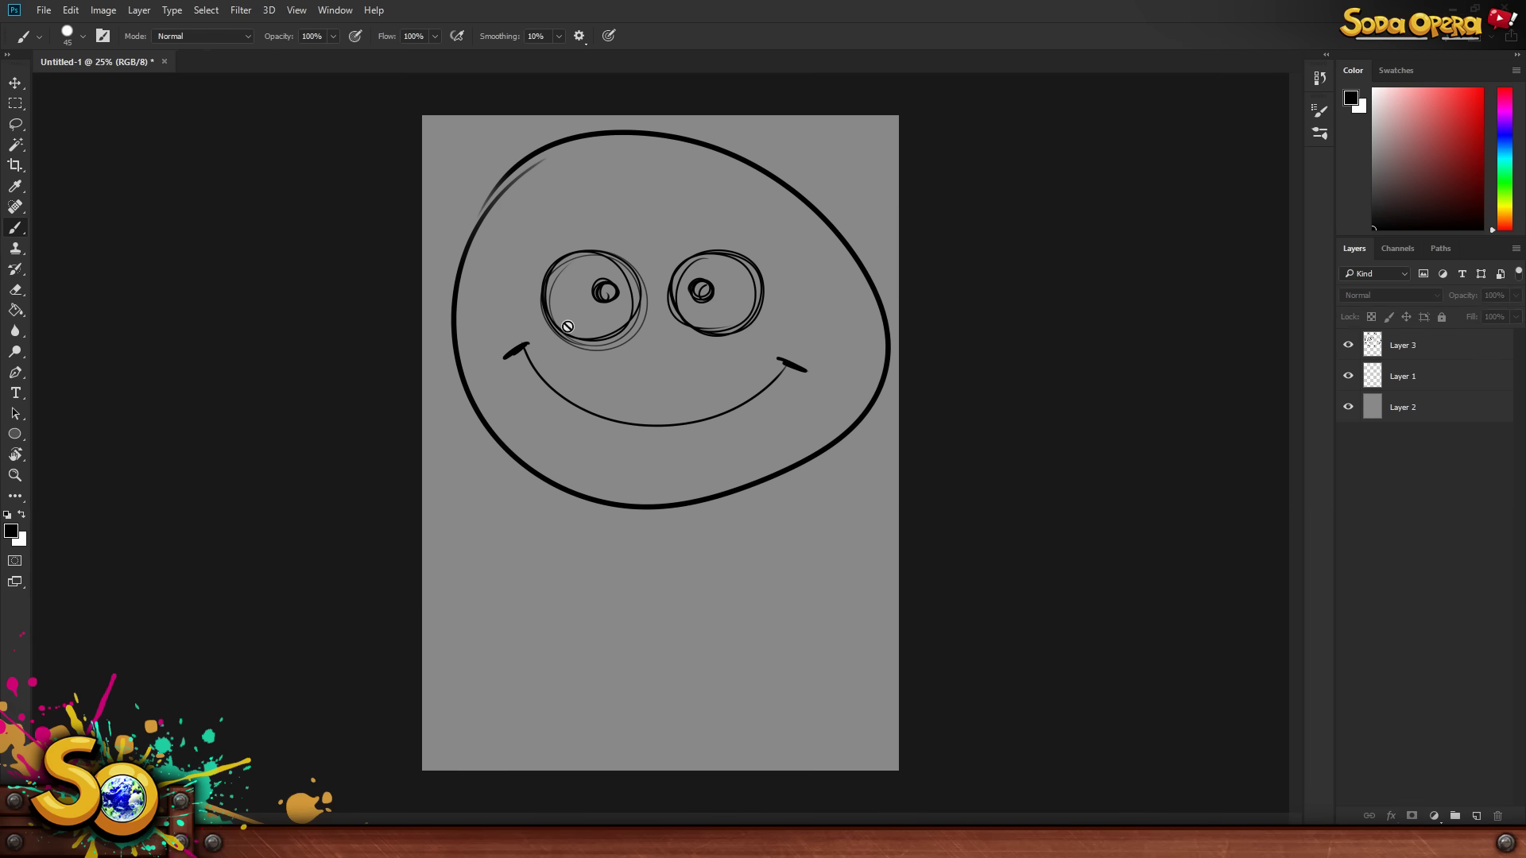
click(1397, 356)
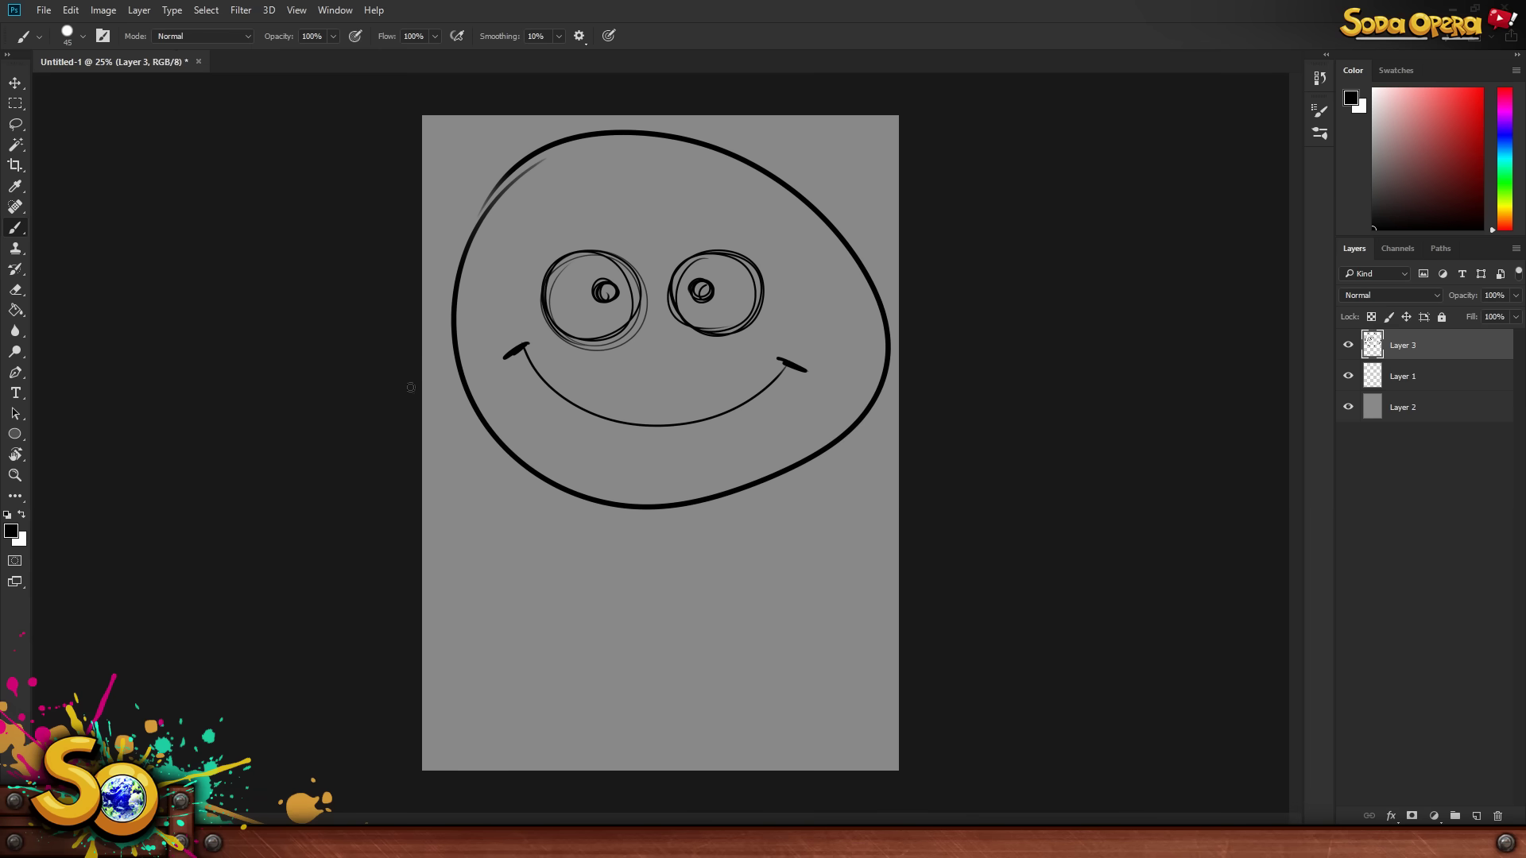
click(11, 530)
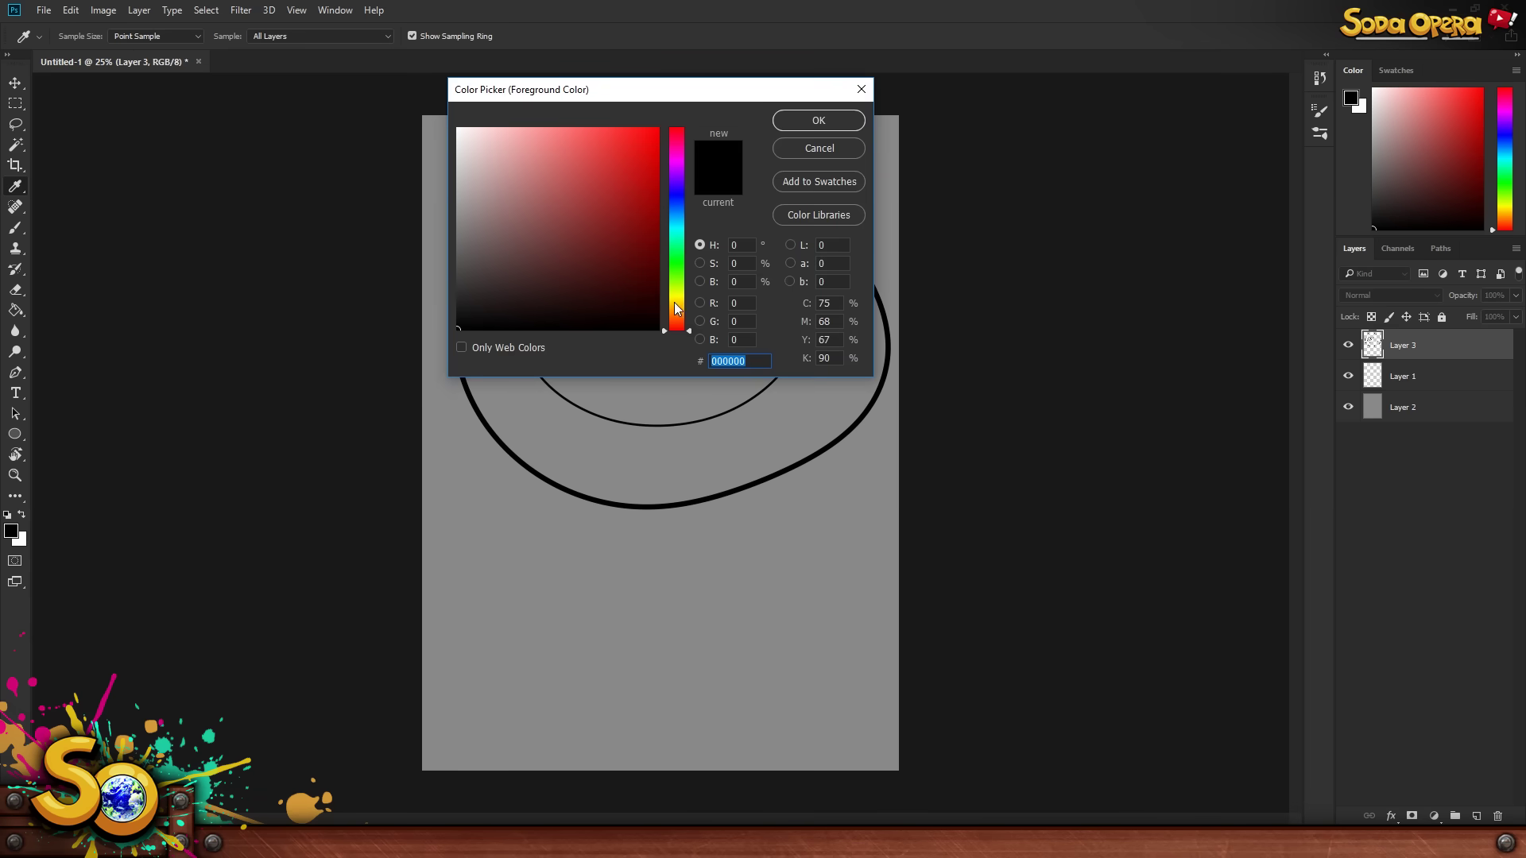
click(678, 301)
click(657, 128)
click(818, 121)
- Try painting yellow over the eyes on Layer 3 with a 250 px brush, and undo the stroke
key(bracketright)
key(bracketright)
key(bracketright)
key(bracketright)
mouse_move(608, 212)
mouse_down()
mouse_move(613, 231)
mouse_move(766, 279)
mouse_move(790, 314)
mouse_up()
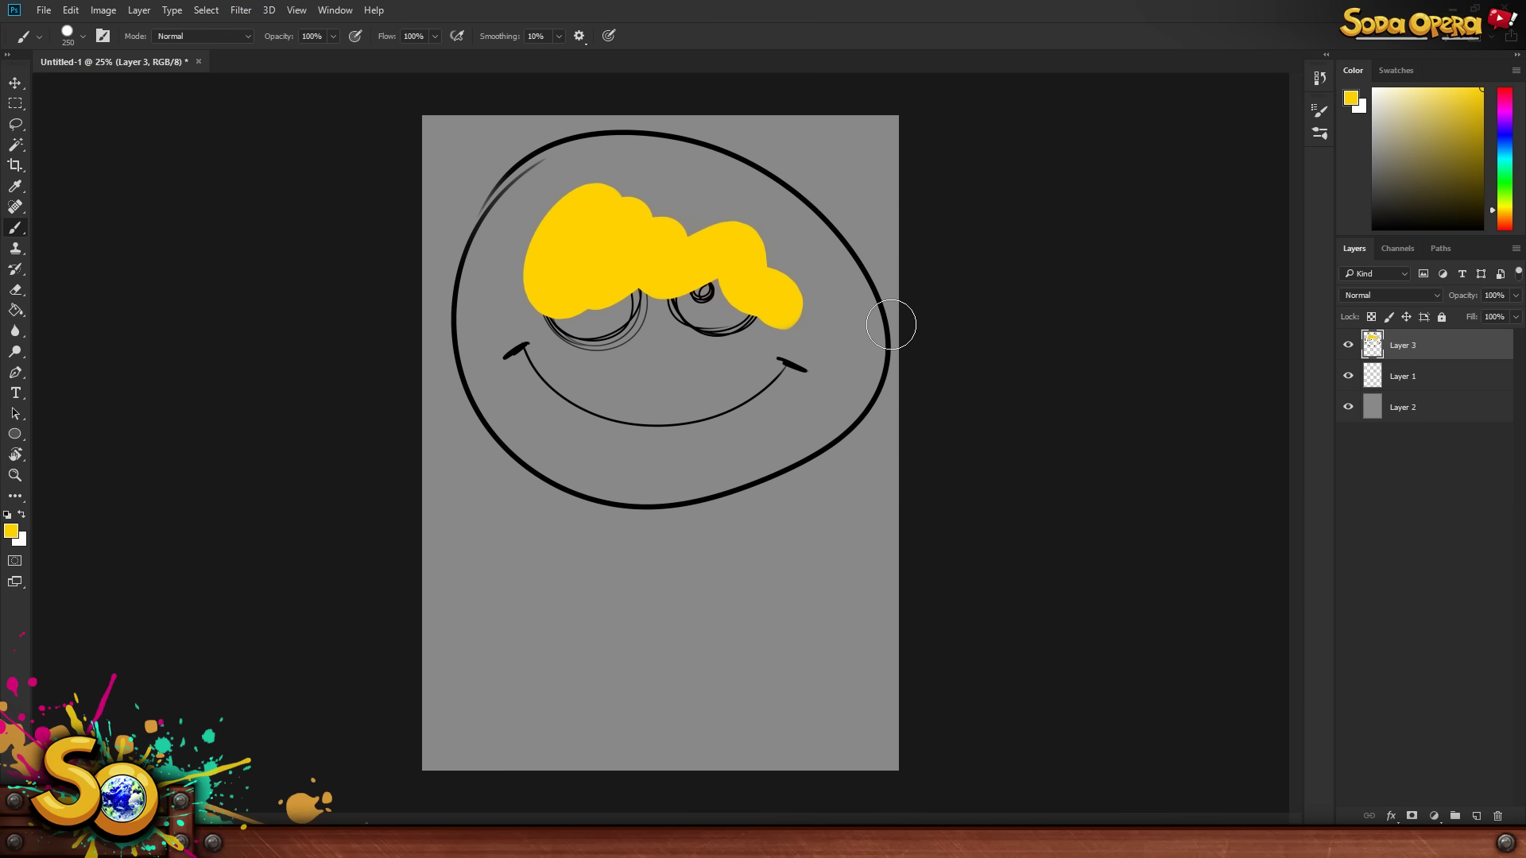
key(ctrl+z)
- Try covering the face on Layer 3 with semi-transparent yellow using a larger brush, and undo both strokes
key(bracketright)
key(bracketright)
key(bracketright)
key(bracketright)
key(bracketright)
key(bracketright)
mouse_move(692, 286)
mouse_down()
mouse_move(728, 293)
mouse_move(724, 322)
mouse_move(670, 253)
mouse_move(700, 331)
mouse_move(663, 310)
mouse_up()
mouse_move(585, 279)
mouse_down()
mouse_move(667, 329)
mouse_move(527, 303)
mouse_move(712, 382)
mouse_move(549, 282)
mouse_move(731, 426)
mouse_move(678, 233)
mouse_move(610, 416)
mouse_move(745, 260)
mouse_move(556, 333)
mouse_move(767, 324)
mouse_move(577, 269)
mouse_move(726, 375)
mouse_move(628, 208)
mouse_move(624, 388)
mouse_move(779, 283)
mouse_move(716, 237)
mouse_move(596, 336)
mouse_move(626, 252)
mouse_move(599, 250)
mouse_move(647, 285)
mouse_up()
key(z)
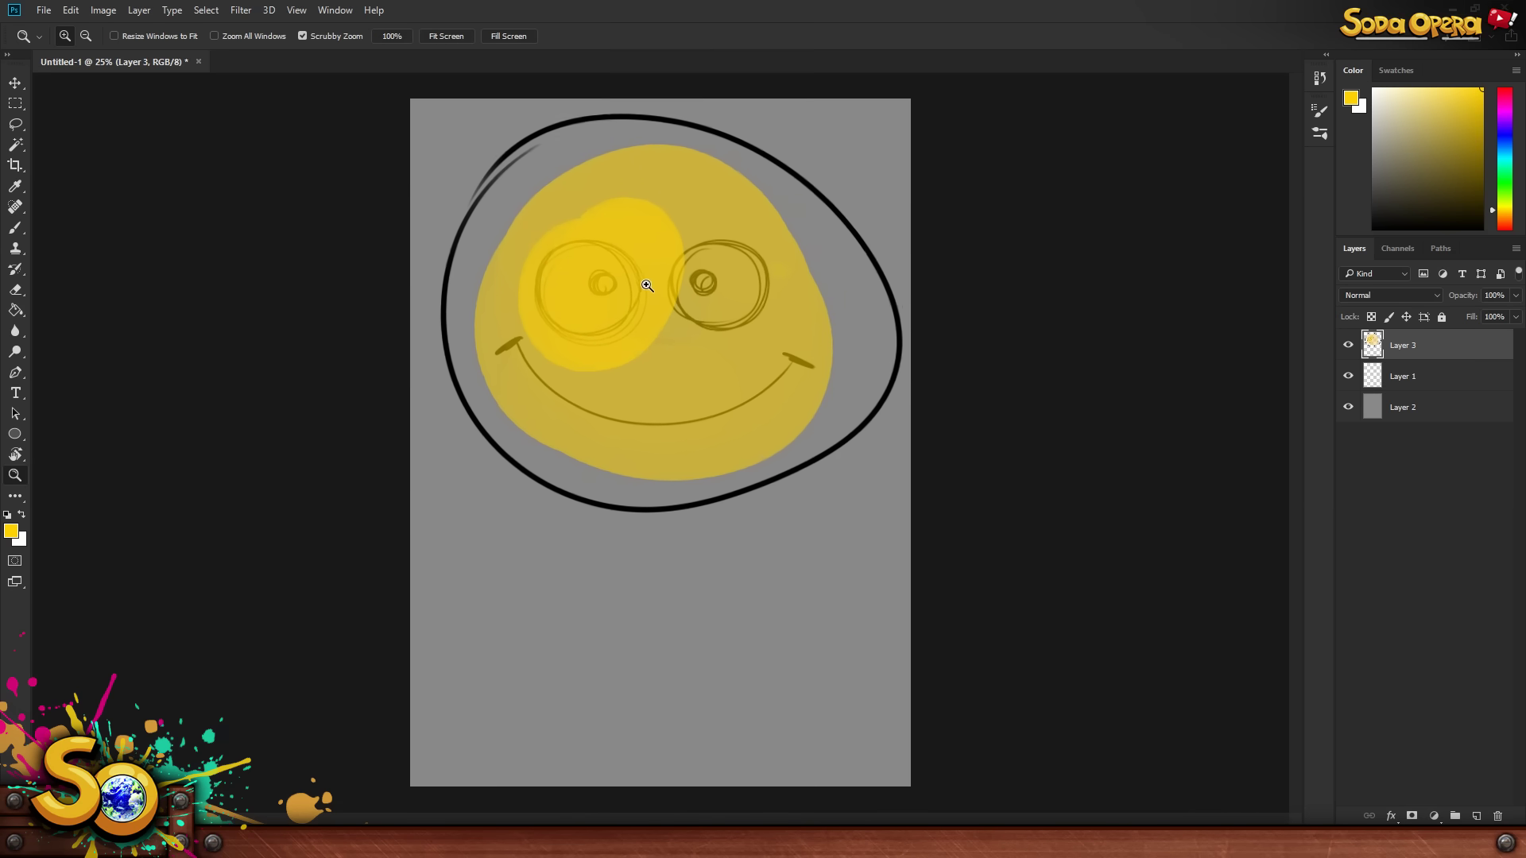
click(647, 285)
key(ctrl+z)
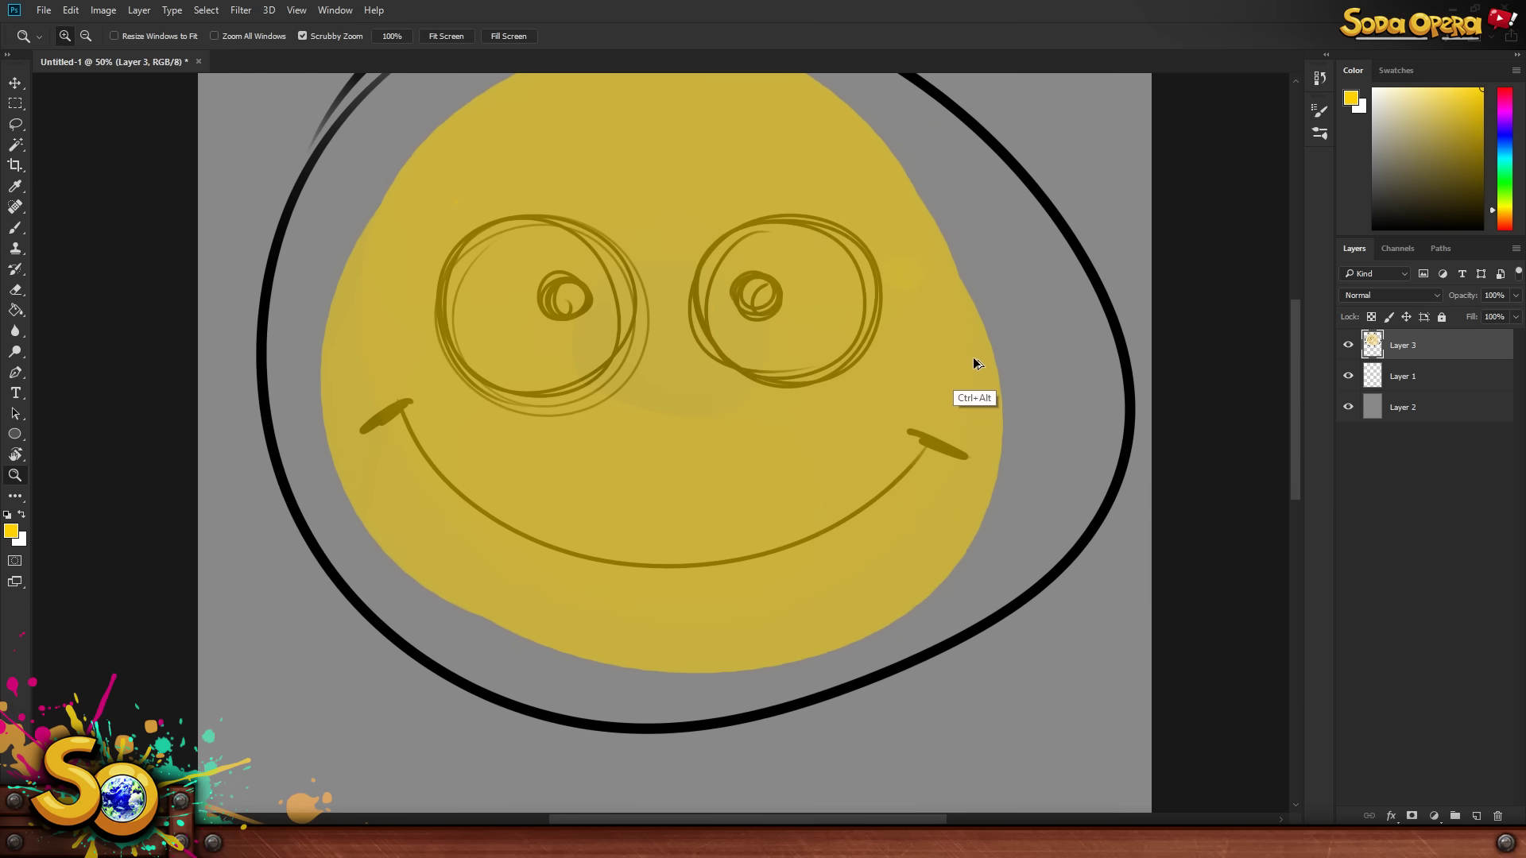
key(ctrl+z)
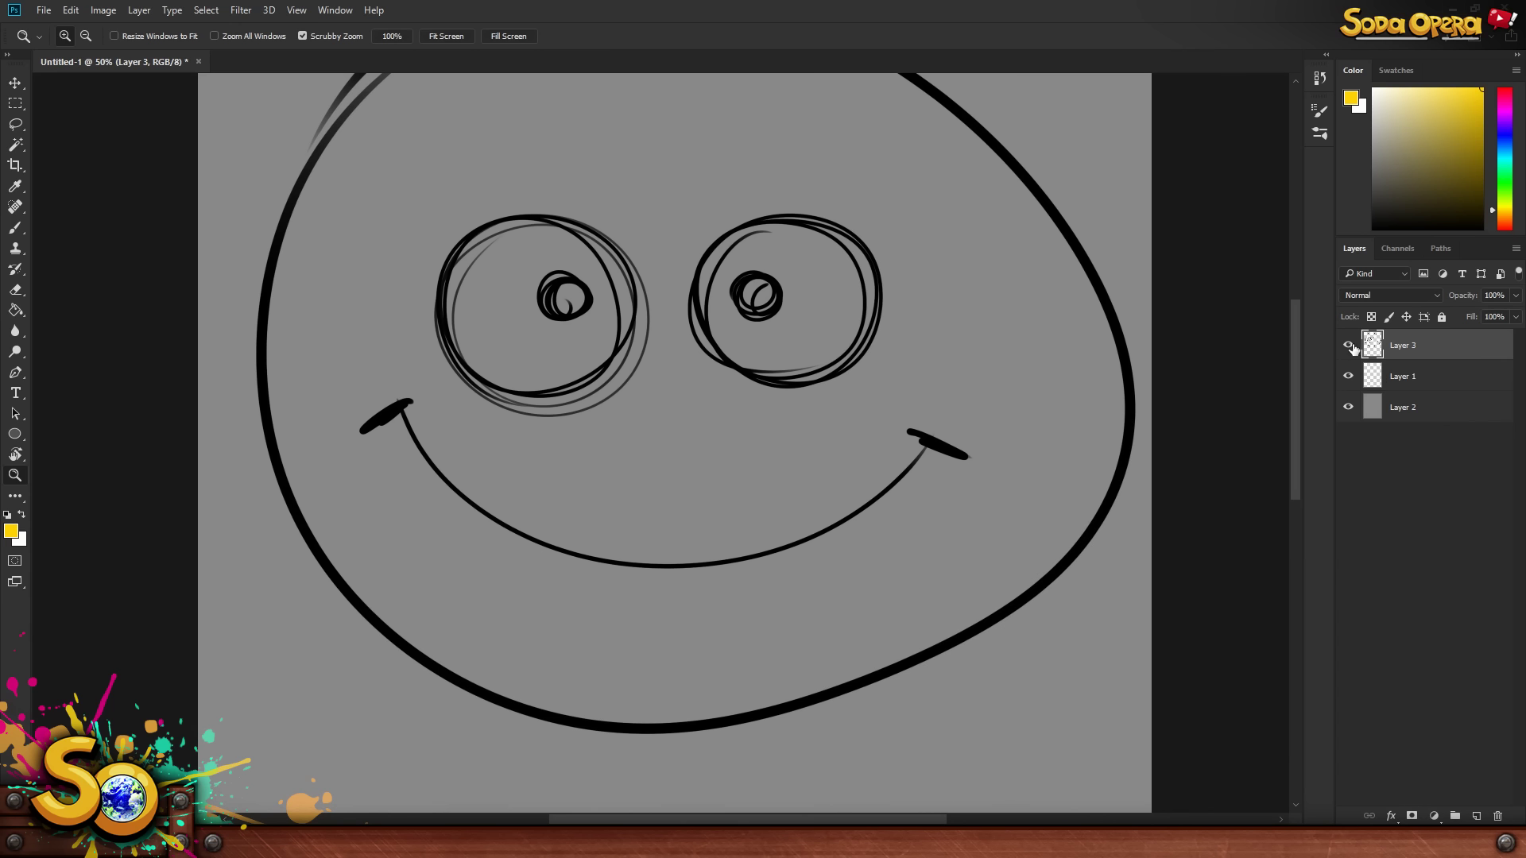
- Delete Layer 1 and add a new empty layer between the face sketch and the grey background layer
click(1355, 379)
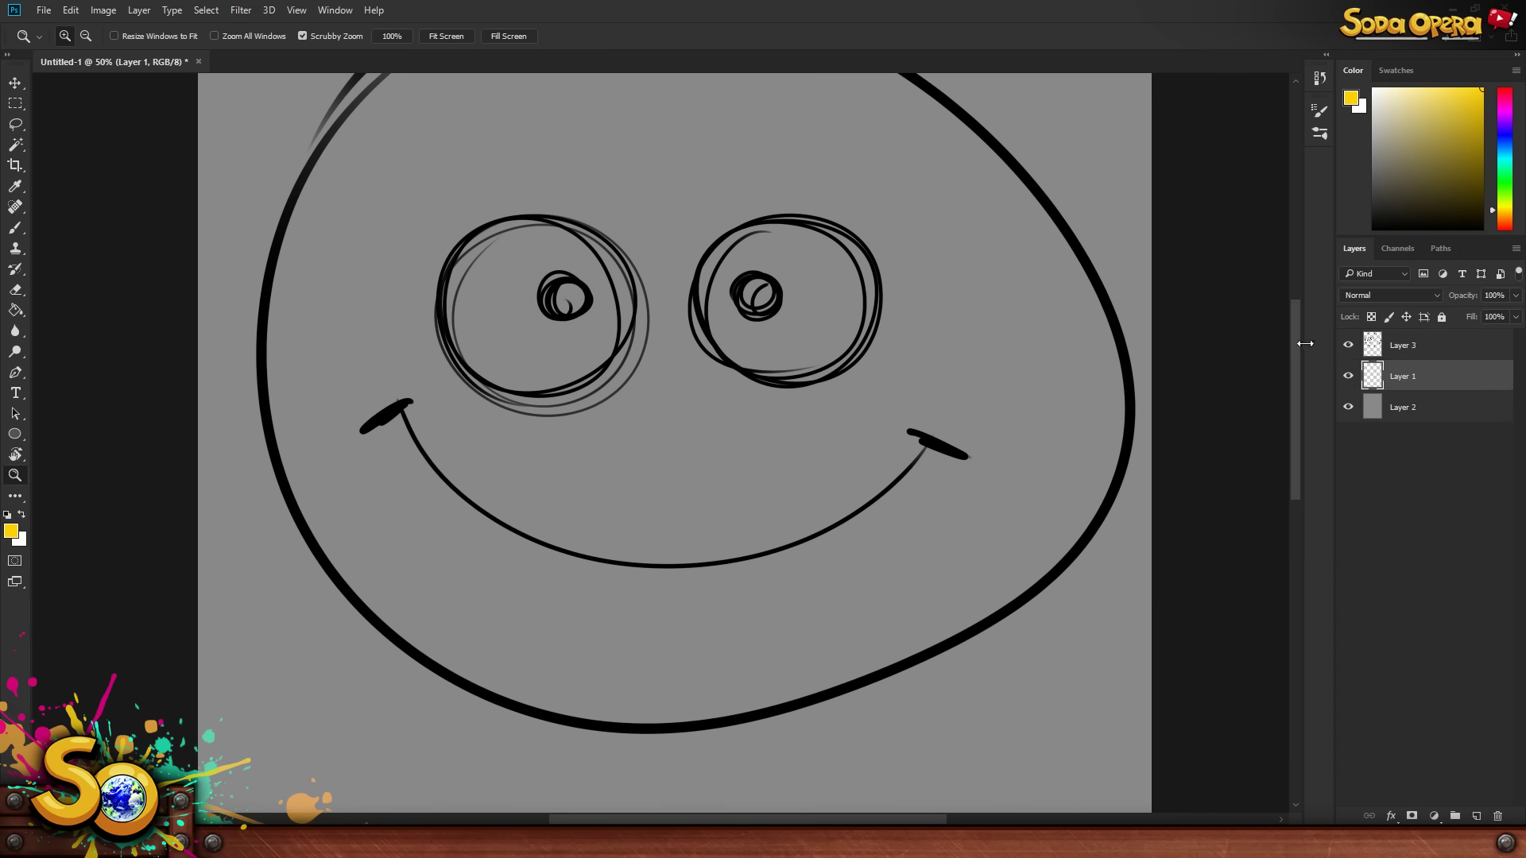
click(1498, 817)
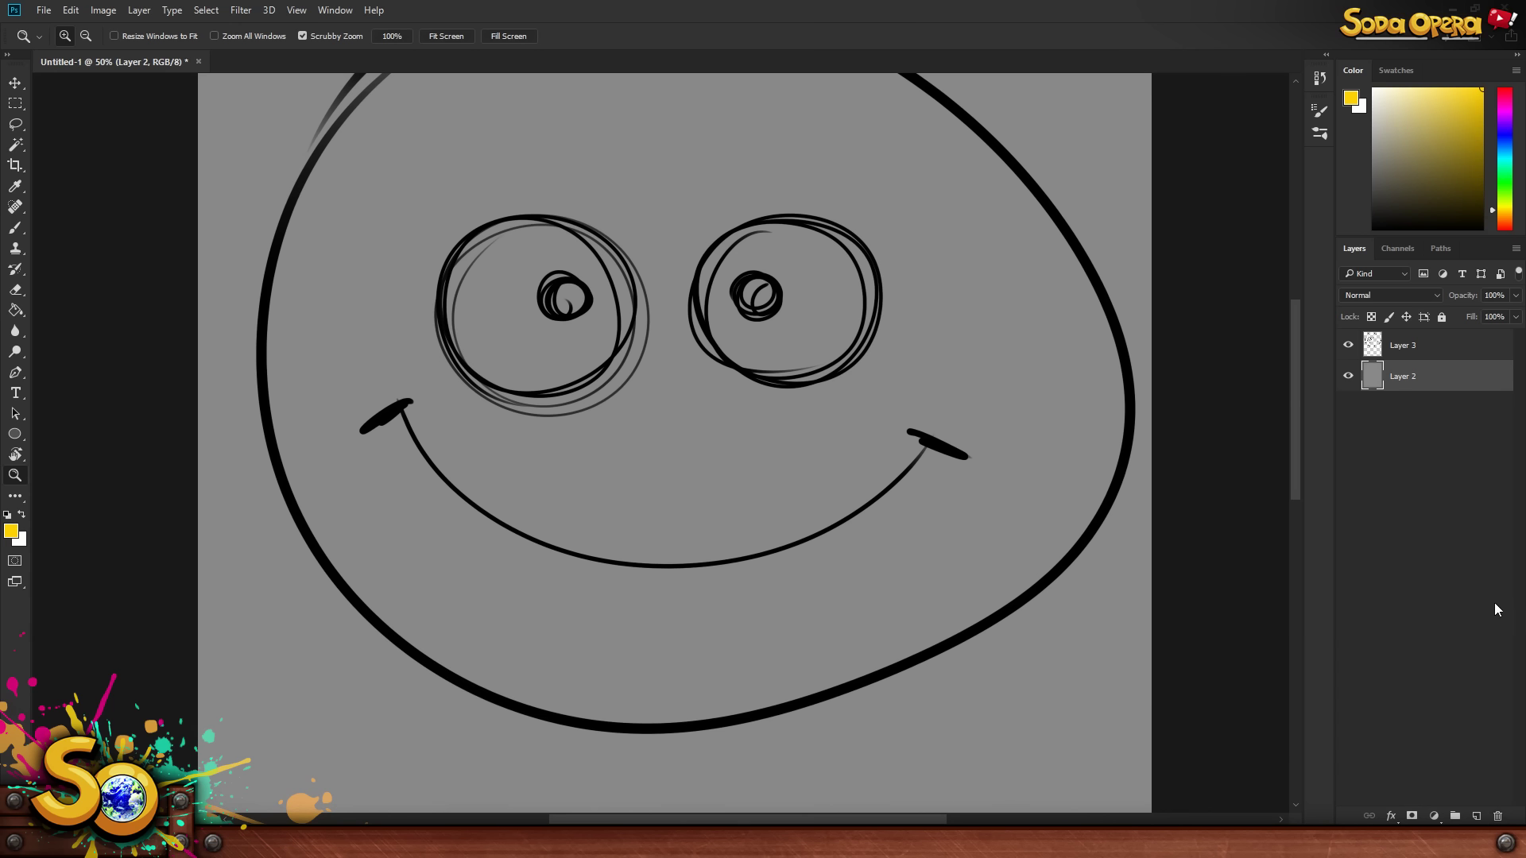
click(1477, 816)
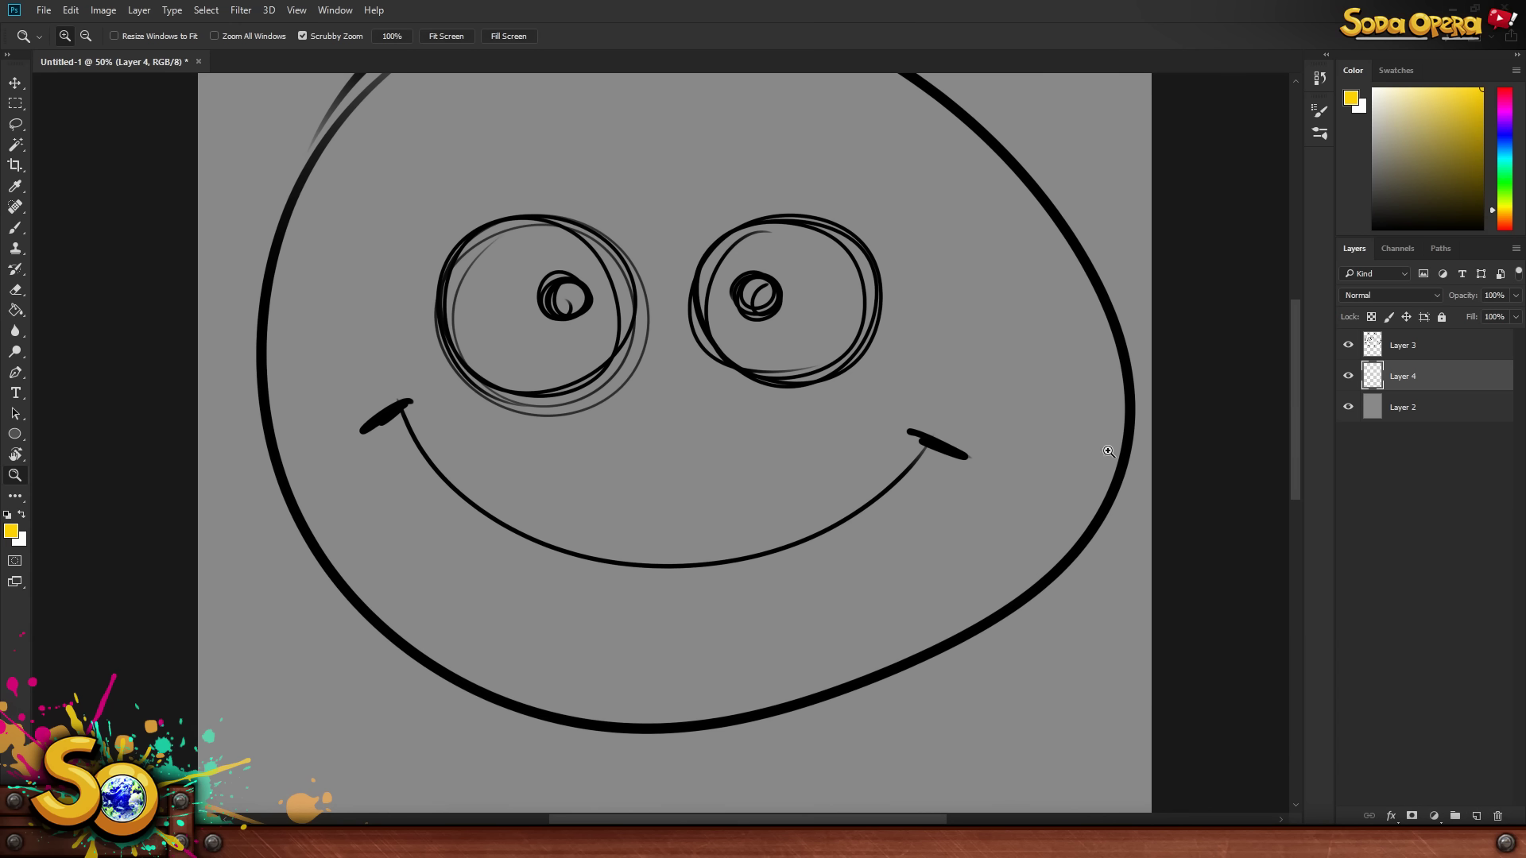
- Toggle the visibility of Layer 3 and Layer 4 repeatedly to examine what each layer contains
click(1349, 346)
click(1349, 346)
click(1403, 348)
click(1349, 347)
click(1349, 347)
click(1348, 347)
click(1349, 347)
click(1349, 347)
click(1348, 347)
click(1394, 386)
click(1349, 377)
click(1349, 377)
click(1349, 377)
click(1349, 376)
click(1348, 377)
click(1350, 378)
- Paint the face area solid yellow on Layer 4 beneath the outline, using a smaller brush for the edges
key(b)
mouse_move(692, 310)
mouse_down()
mouse_move(695, 297)
mouse_move(476, 373)
mouse_move(768, 430)
mouse_move(647, 193)
mouse_move(476, 211)
mouse_move(460, 187)
mouse_move(358, 290)
mouse_move(331, 279)
mouse_move(350, 204)
mouse_move(407, 141)
mouse_move(323, 341)
mouse_move(324, 426)
mouse_move(426, 569)
mouse_move(560, 654)
mouse_move(838, 651)
mouse_move(920, 606)
mouse_move(941, 617)
mouse_move(1037, 539)
mouse_move(1049, 436)
mouse_move(828, 153)
mouse_move(814, 68)
mouse_move(960, 198)
mouse_move(919, 126)
mouse_move(1018, 231)
mouse_move(1059, 350)
mouse_move(1063, 285)
mouse_move(1059, 395)
mouse_move(1089, 419)
mouse_move(1107, 398)
mouse_move(1097, 490)
mouse_up()
key(bracketleft)
key(bracketleft)
key(bracketleft)
key(bracketleft)
key(bracketleft)
key(bracketleft)
key(bracketleft)
key(bracketleft)
key(bracketleft)
key(bracketleft)
key(bracketleft)
mouse_move(1390, 378)
mouse_down()
mouse_move(1408, 337)
mouse_move(1379, 401)
mouse_up()
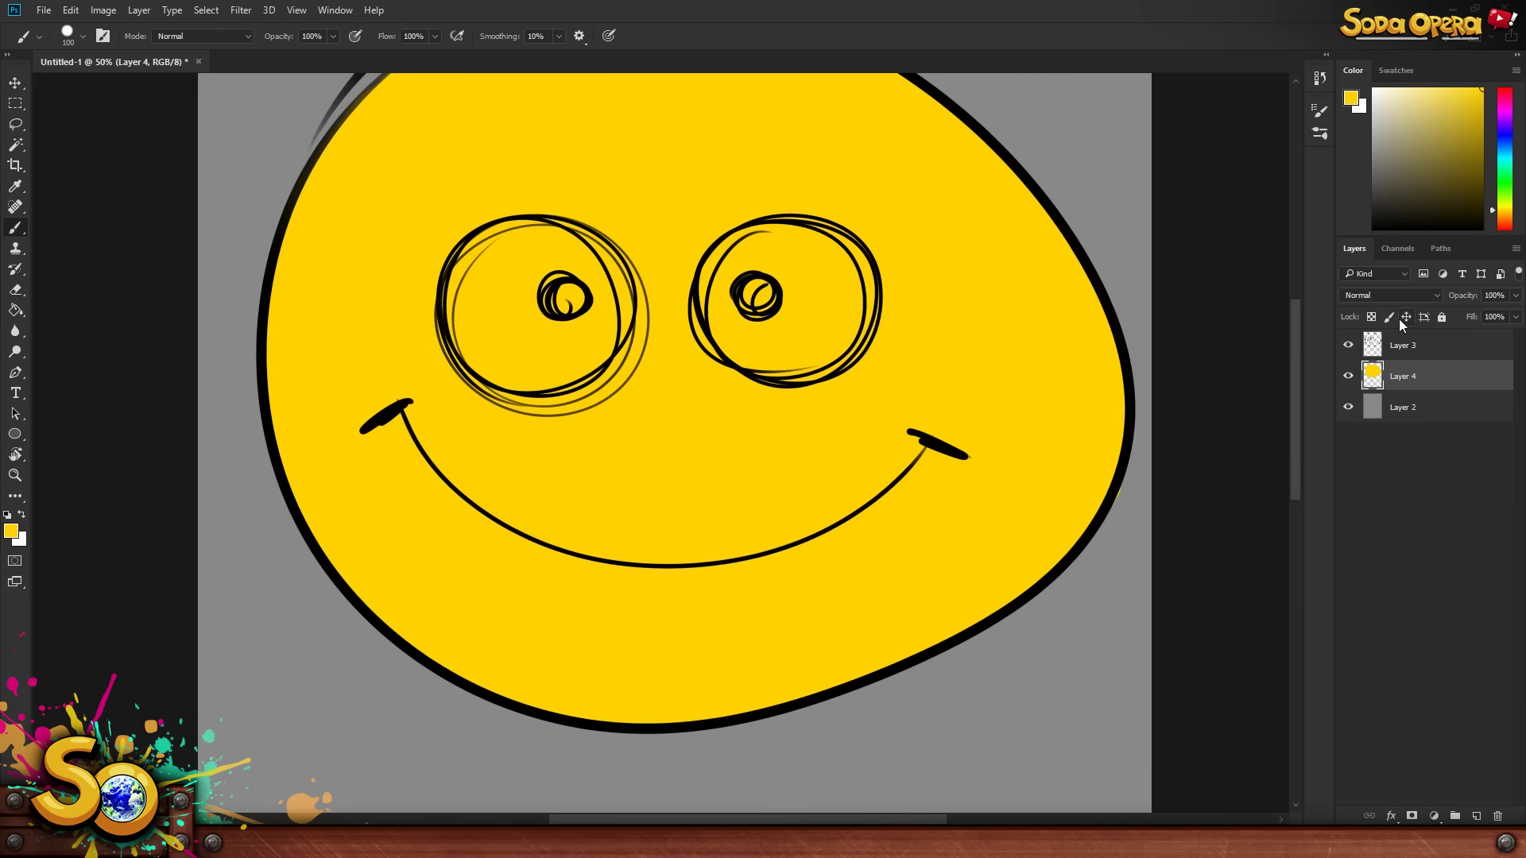
- Lock the transparent pixels of Layer 4
key(z)
alt+click(962, 331)
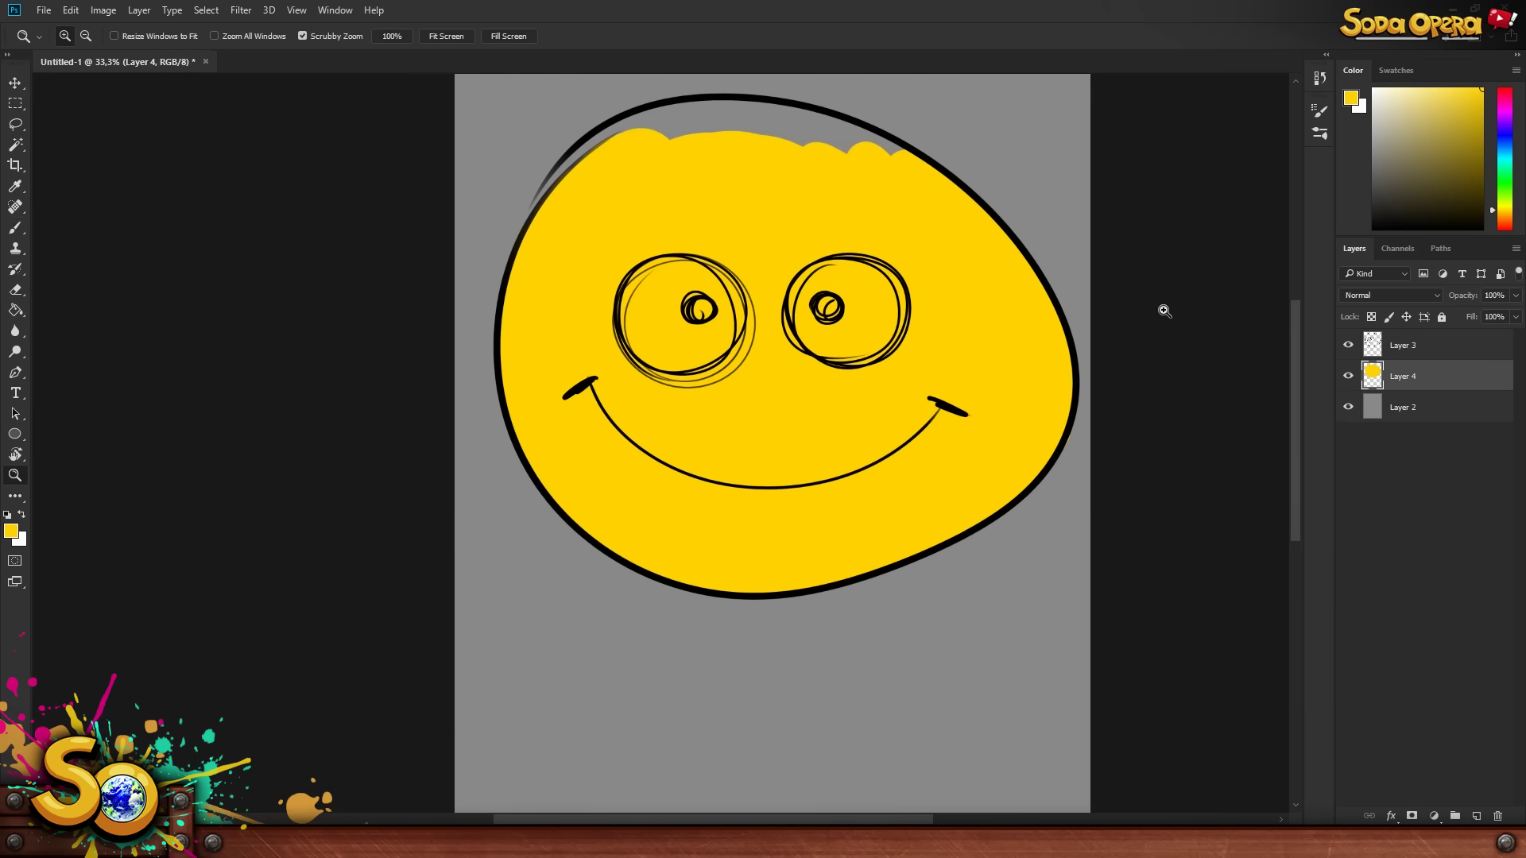
scroll(1073, 391, up, 3)
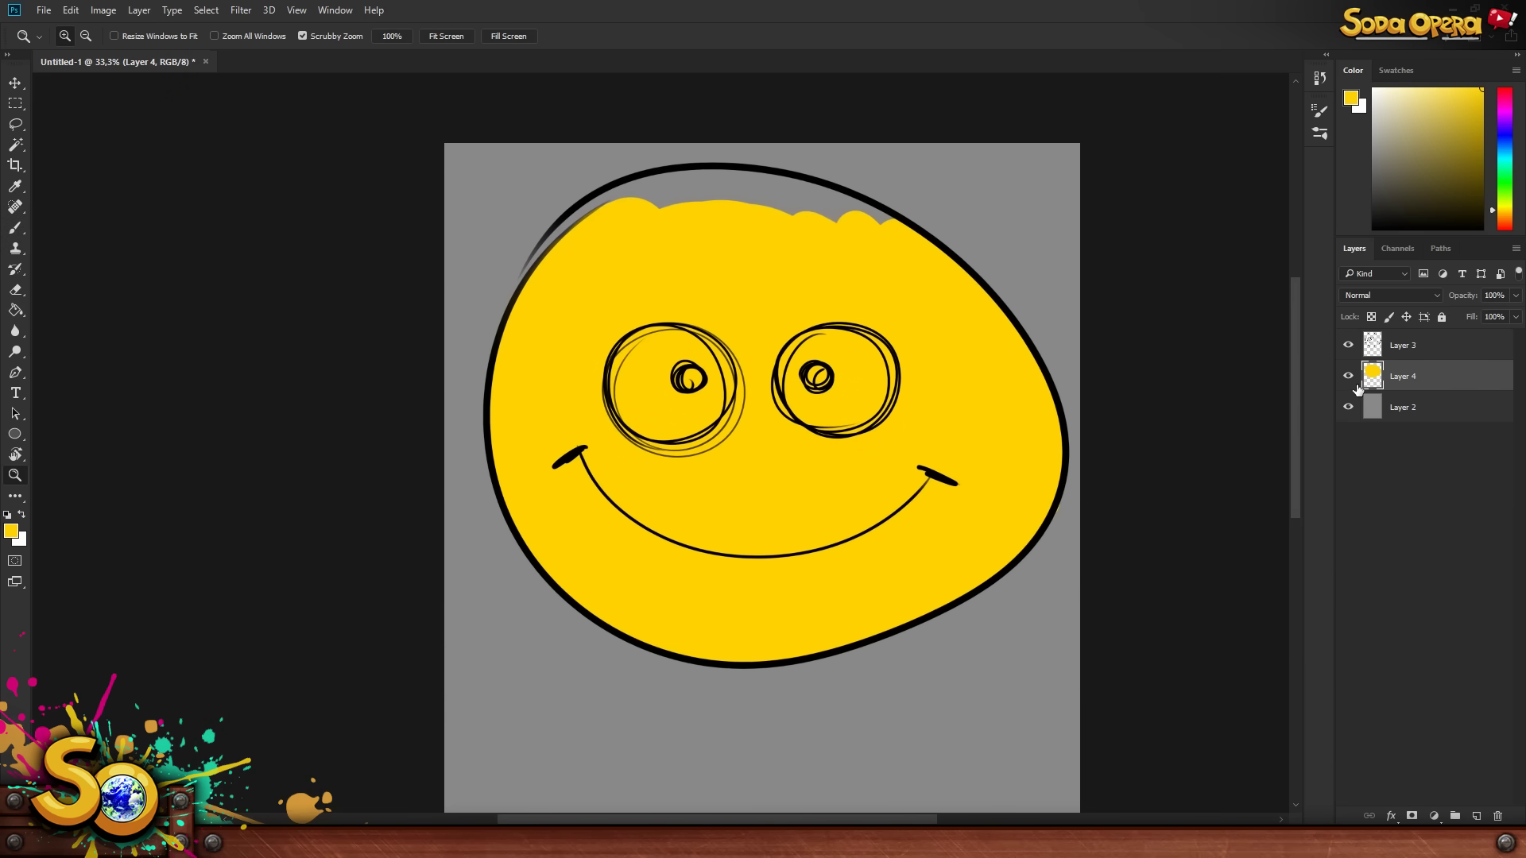
click(1370, 317)
- Switch to the Brush tool and enlarge the brush to 900 px
key(b)
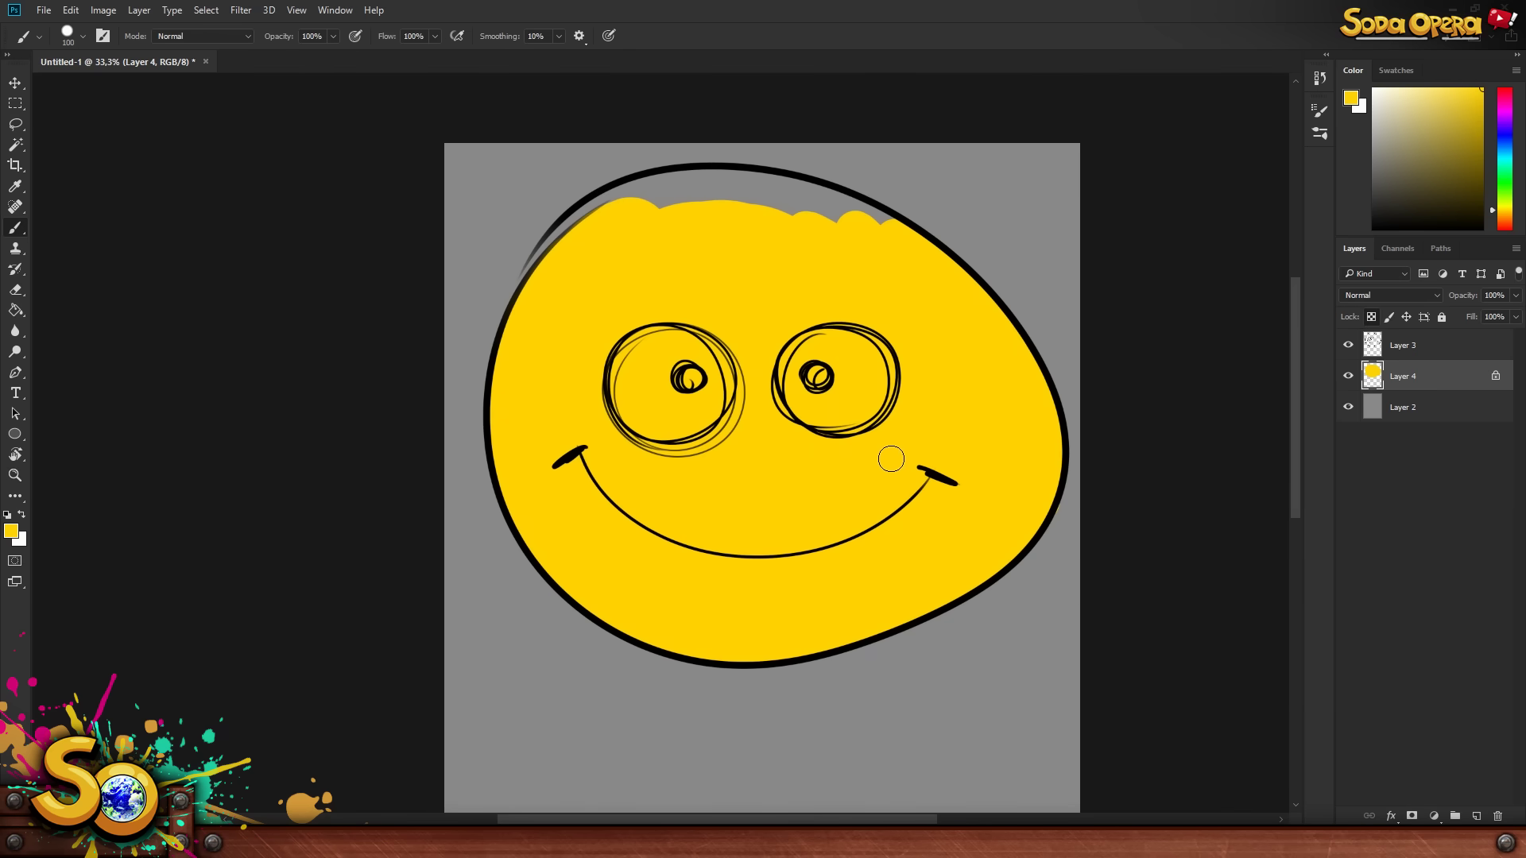
key(bracketright)
key(bracketright)
key(bracketright)
key(bracketright)
key(bracketright)
key(bracketright)
key(bracketright)
key(bracketright)
key(bracketright)
key(bracketright)
key(bracketright)
key(bracketright)
key(bracketleft)
key(bracketleft)
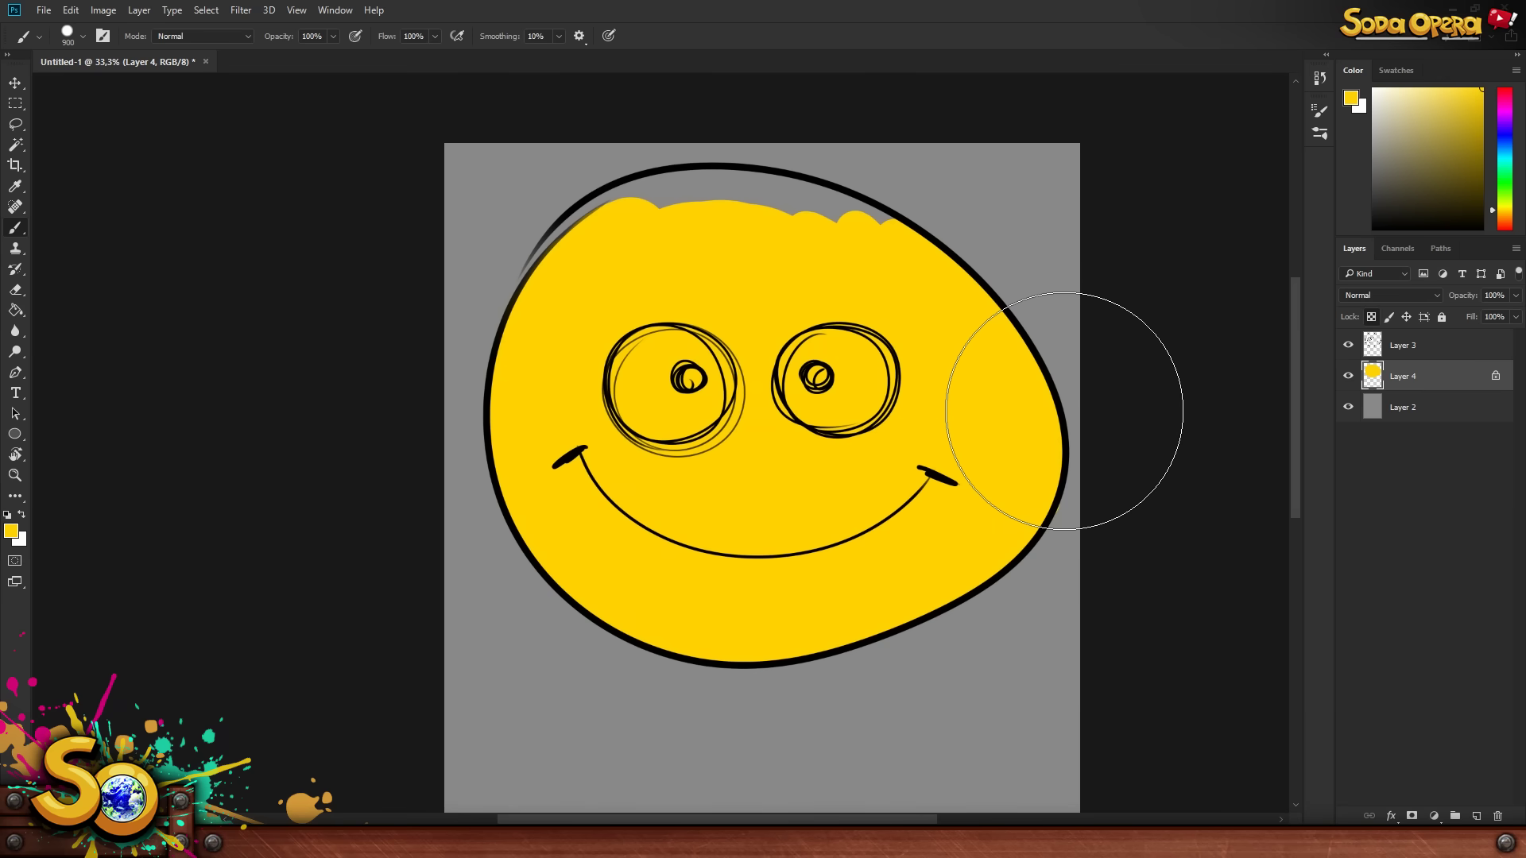
- Hide Layer 3 and Layer 2 to examine the yellow shape on Layer 4 against the transparent canvas
click(1347, 346)
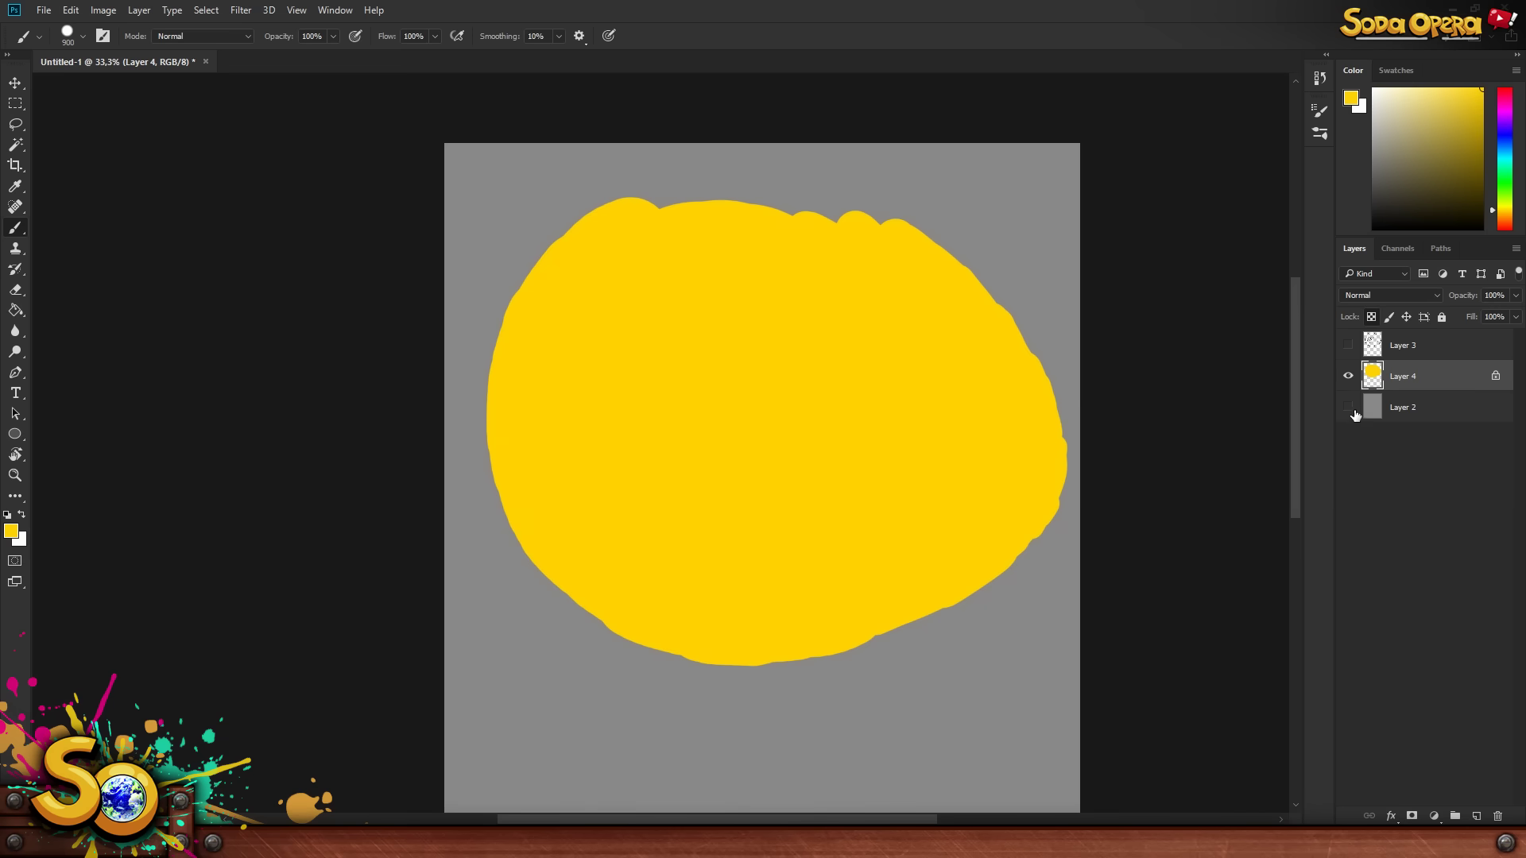
click(1348, 407)
key(z)
alt+click(892, 549)
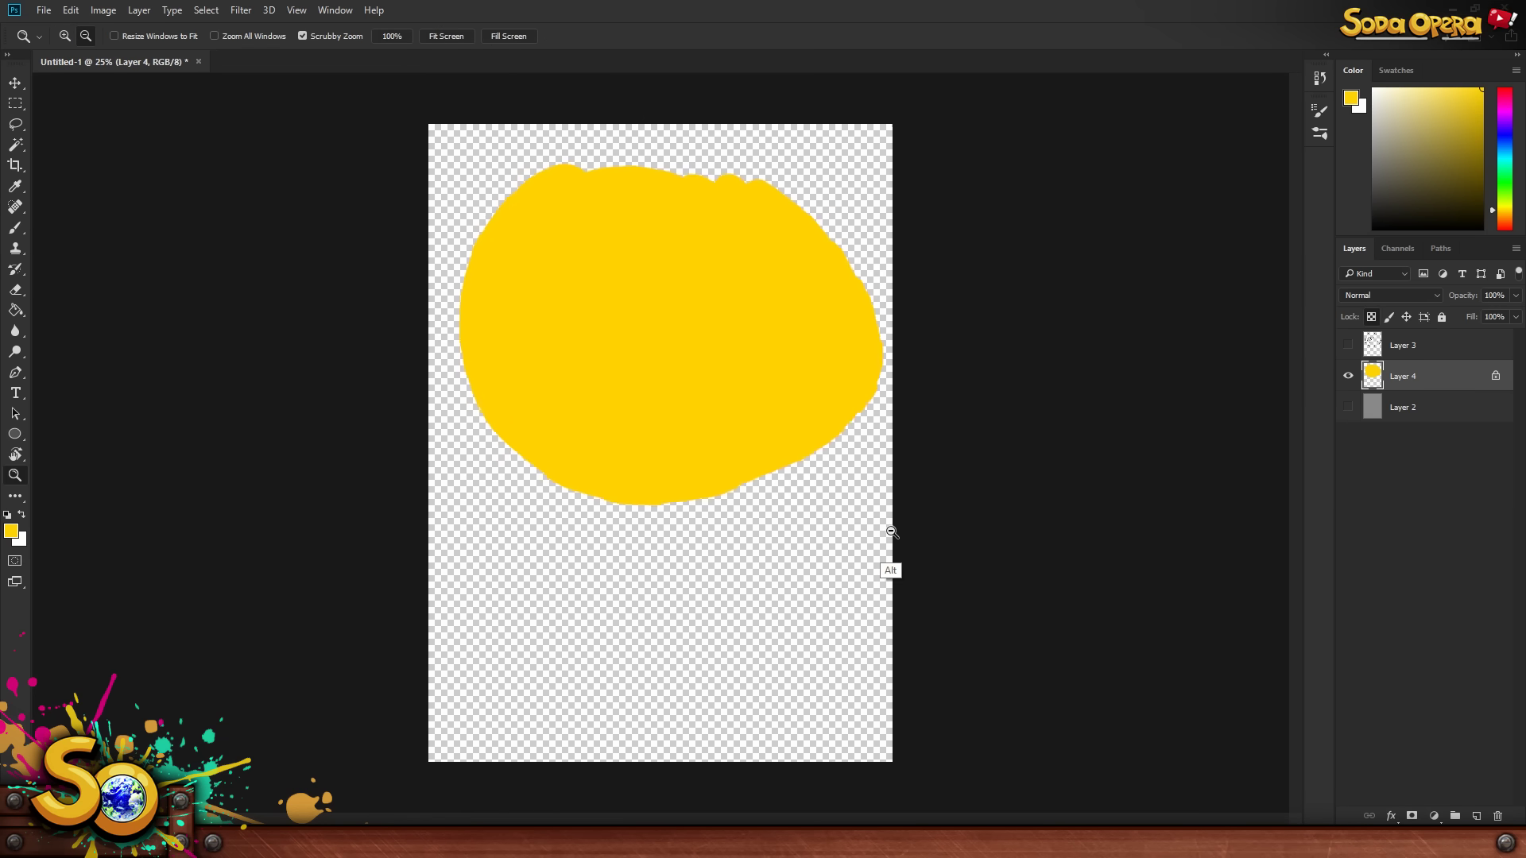
alt+click(896, 493)
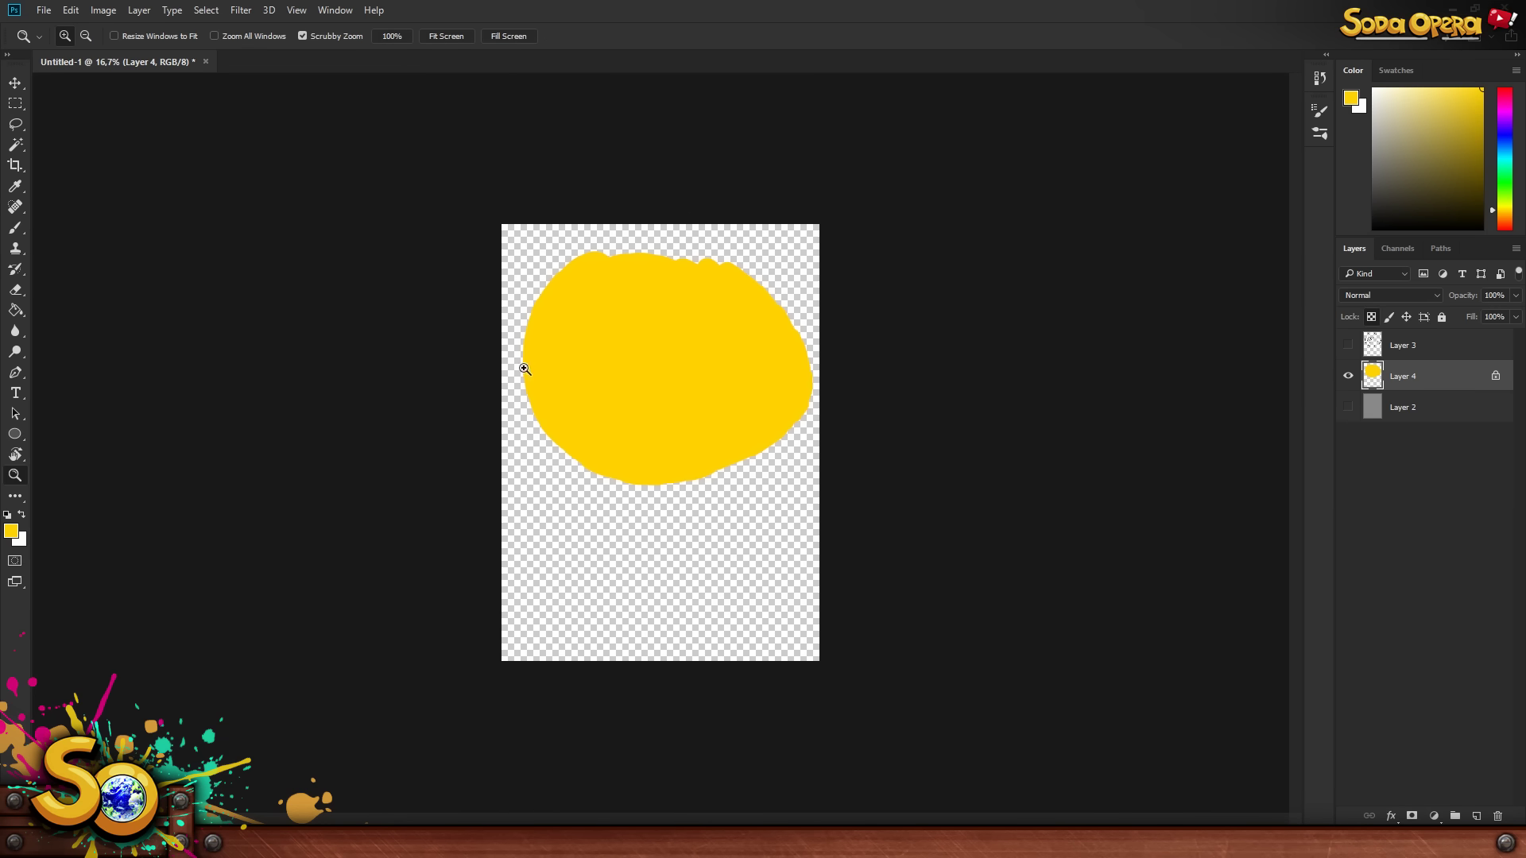
click(749, 468)
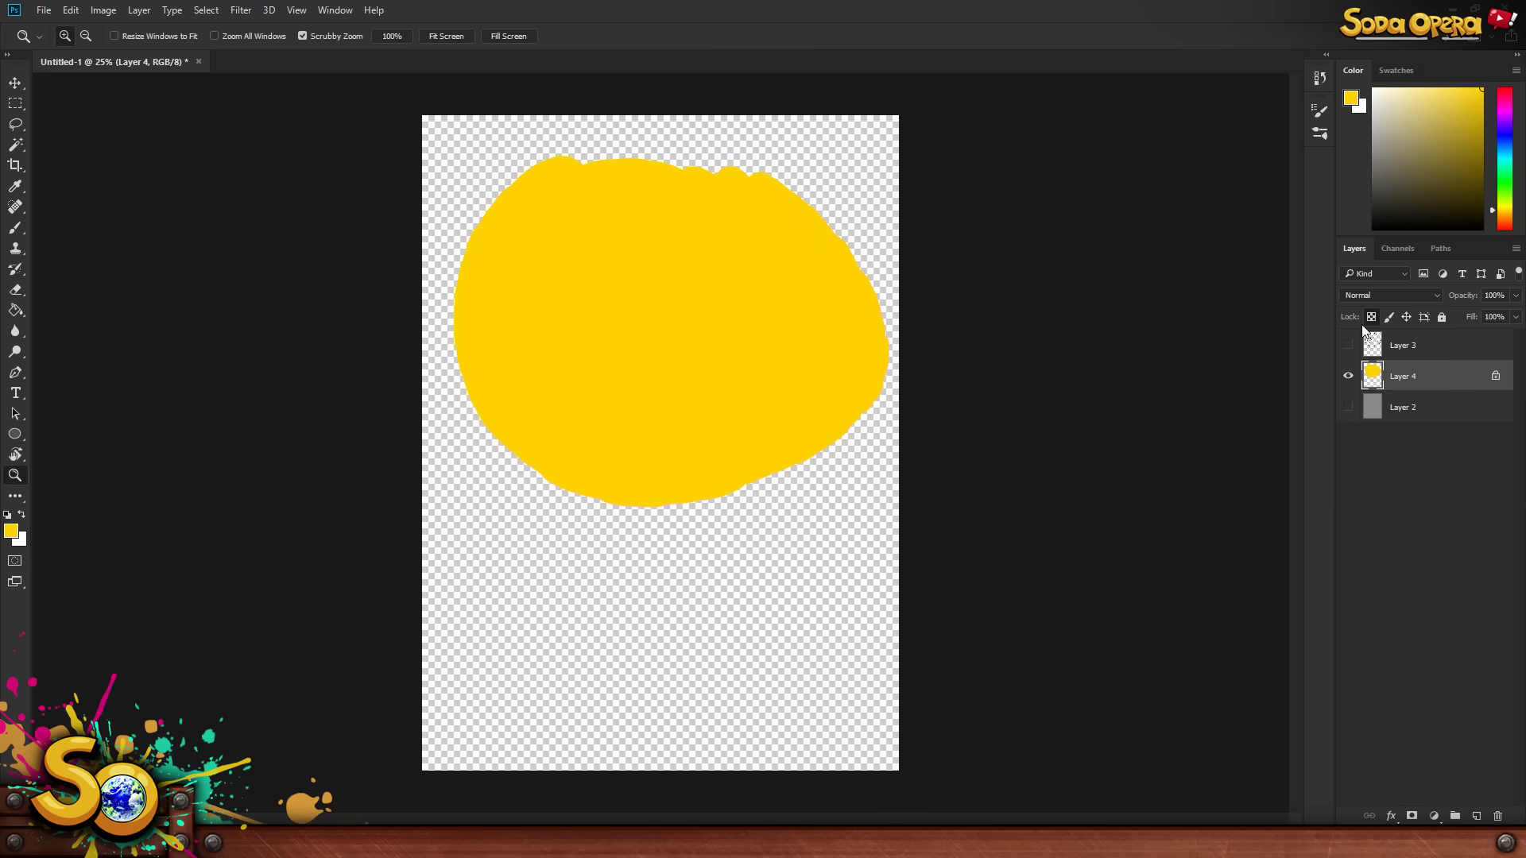
- Set the foreground colour to orange ff5400 and repaint the whole shape on Layer 4, enlarging the brush to 1100 px
key(b)
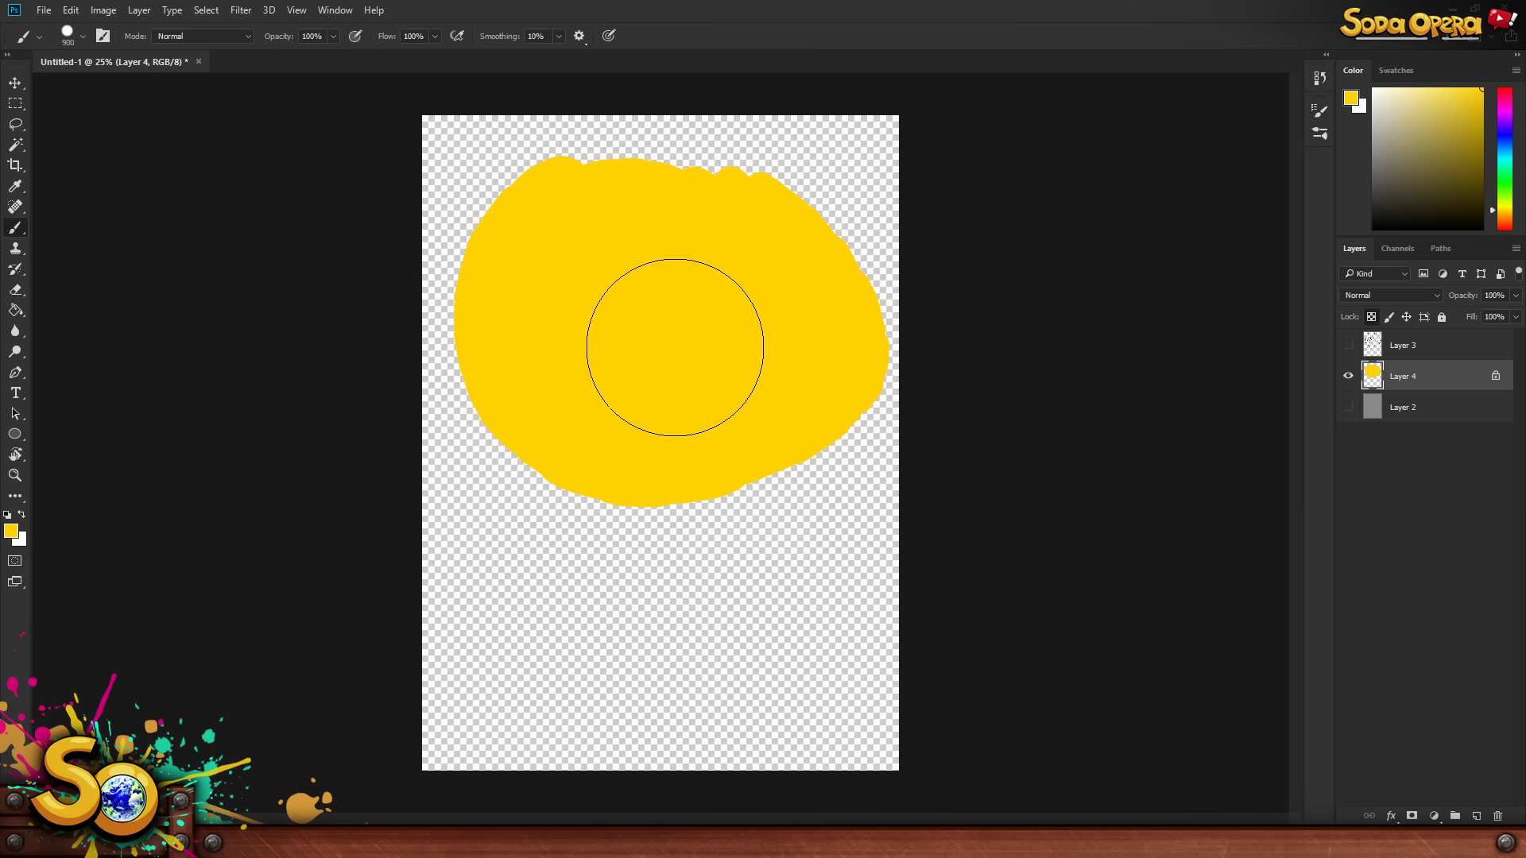
click(11, 531)
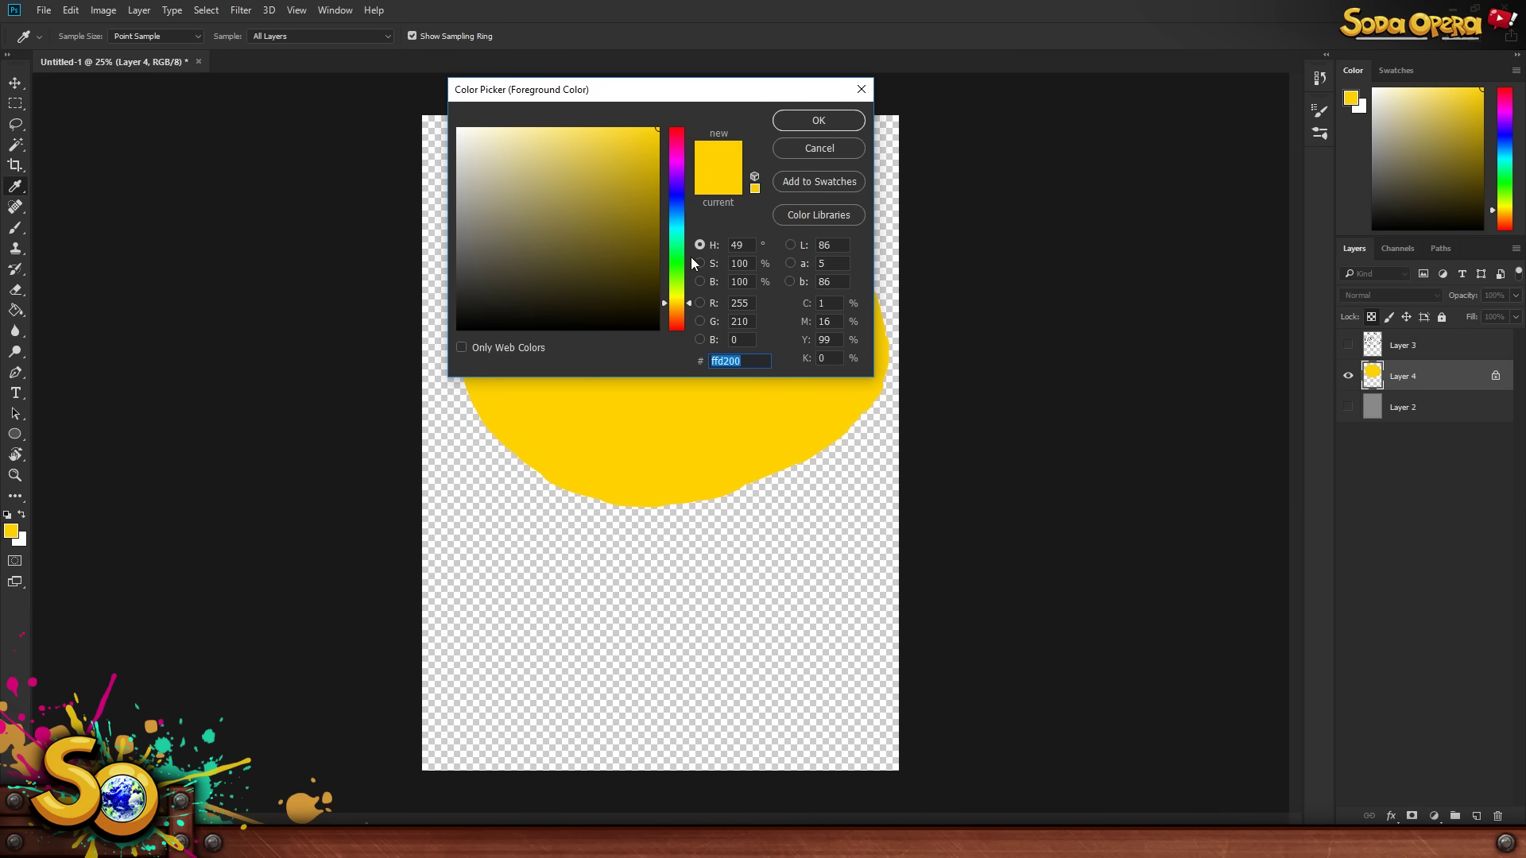
drag(679, 314, 678, 319)
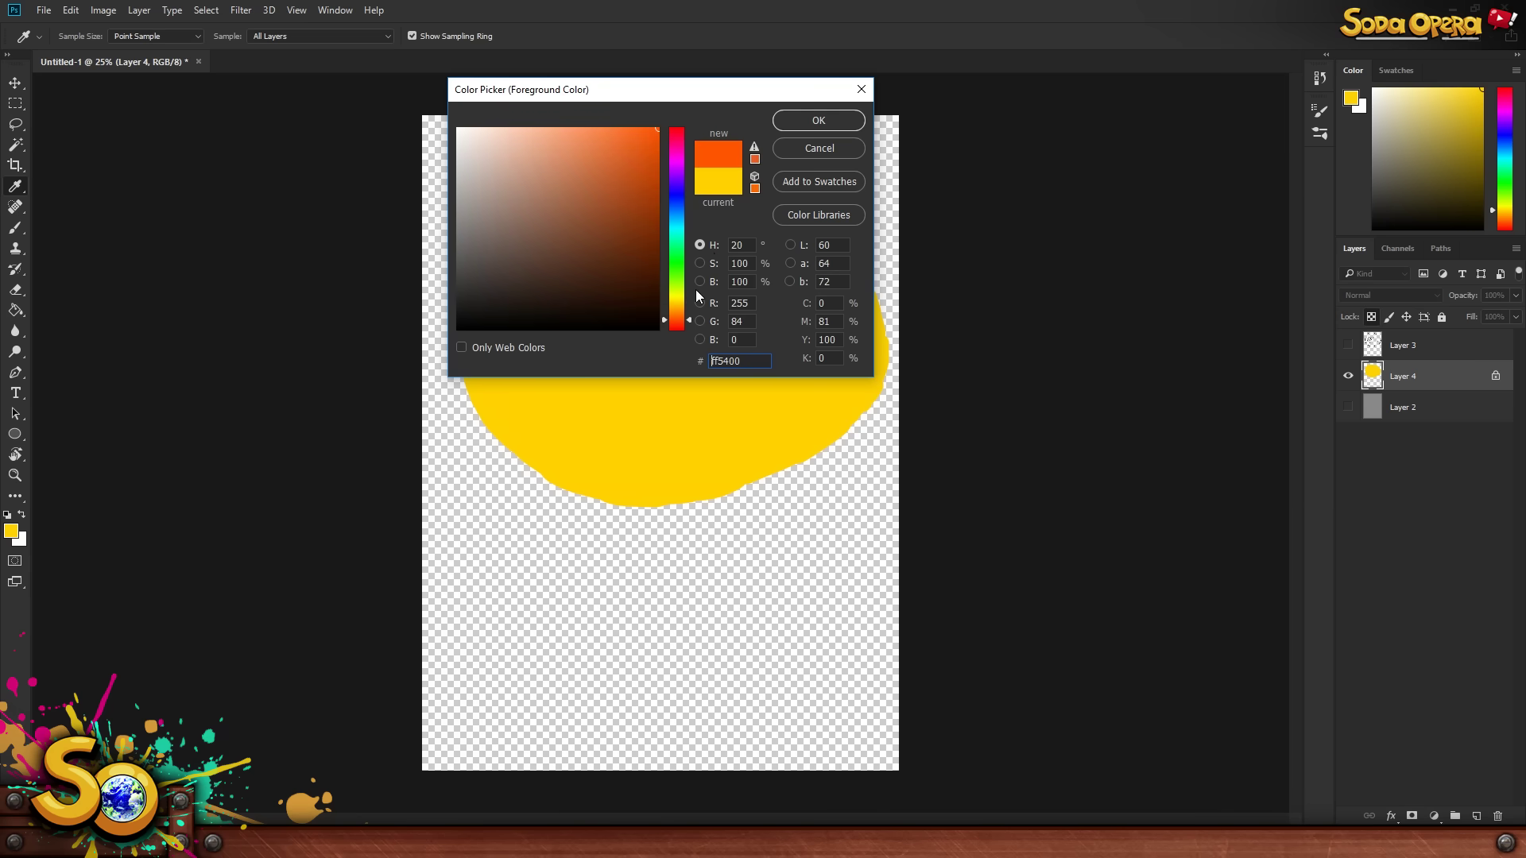
click(817, 121)
mouse_move(807, 239)
mouse_down()
mouse_move(763, 386)
mouse_move(652, 516)
mouse_move(440, 422)
mouse_move(364, 350)
mouse_move(787, 450)
mouse_up()
key(bracketright)
key(bracketright)
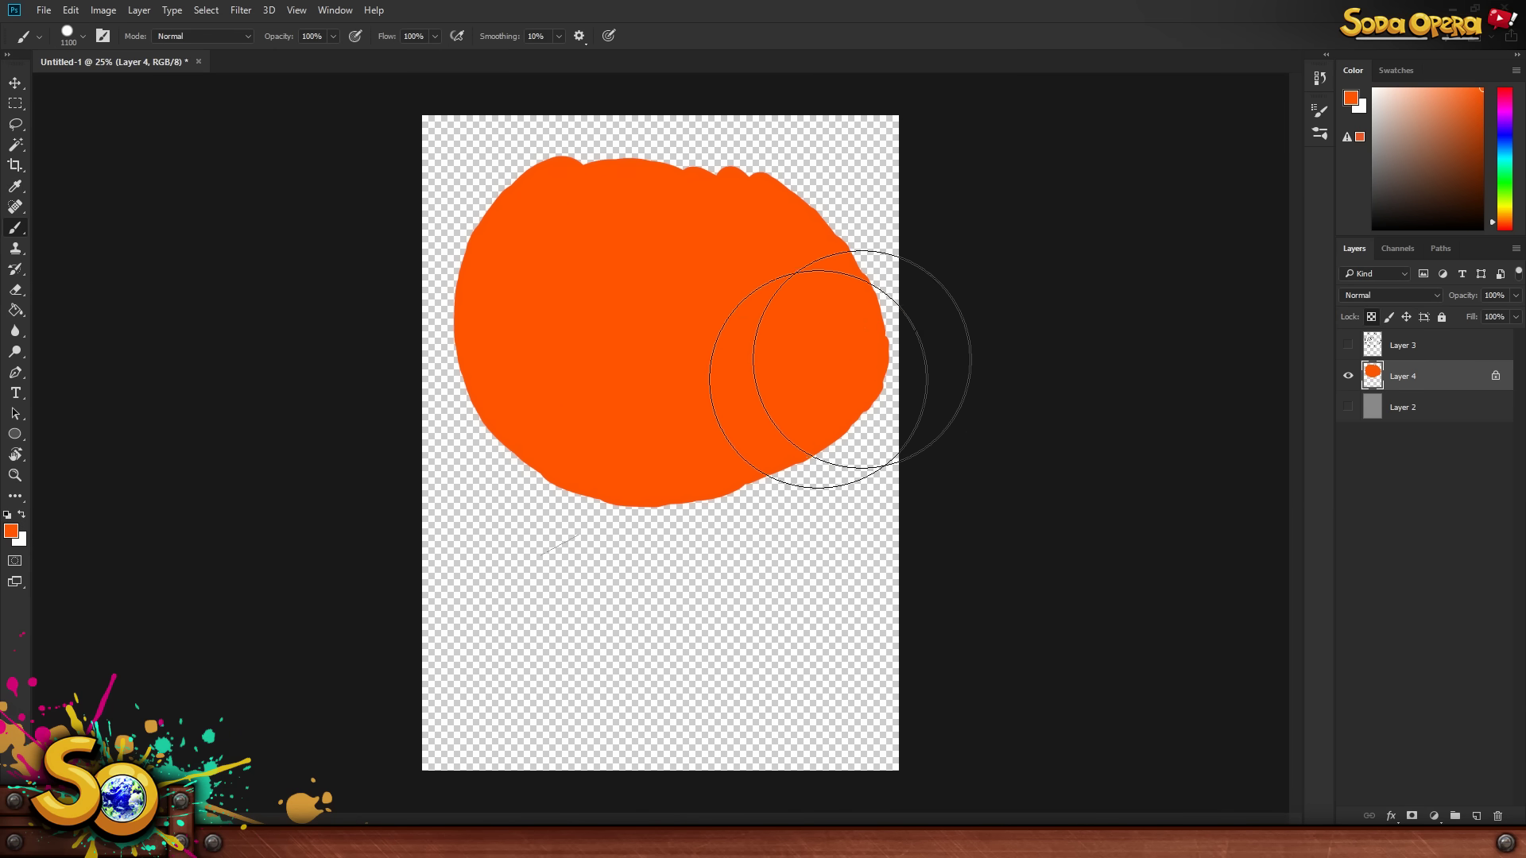
- Show the grey background on Layer 2 and the face sketch on Layer 3 again
click(1347, 408)
click(1348, 349)
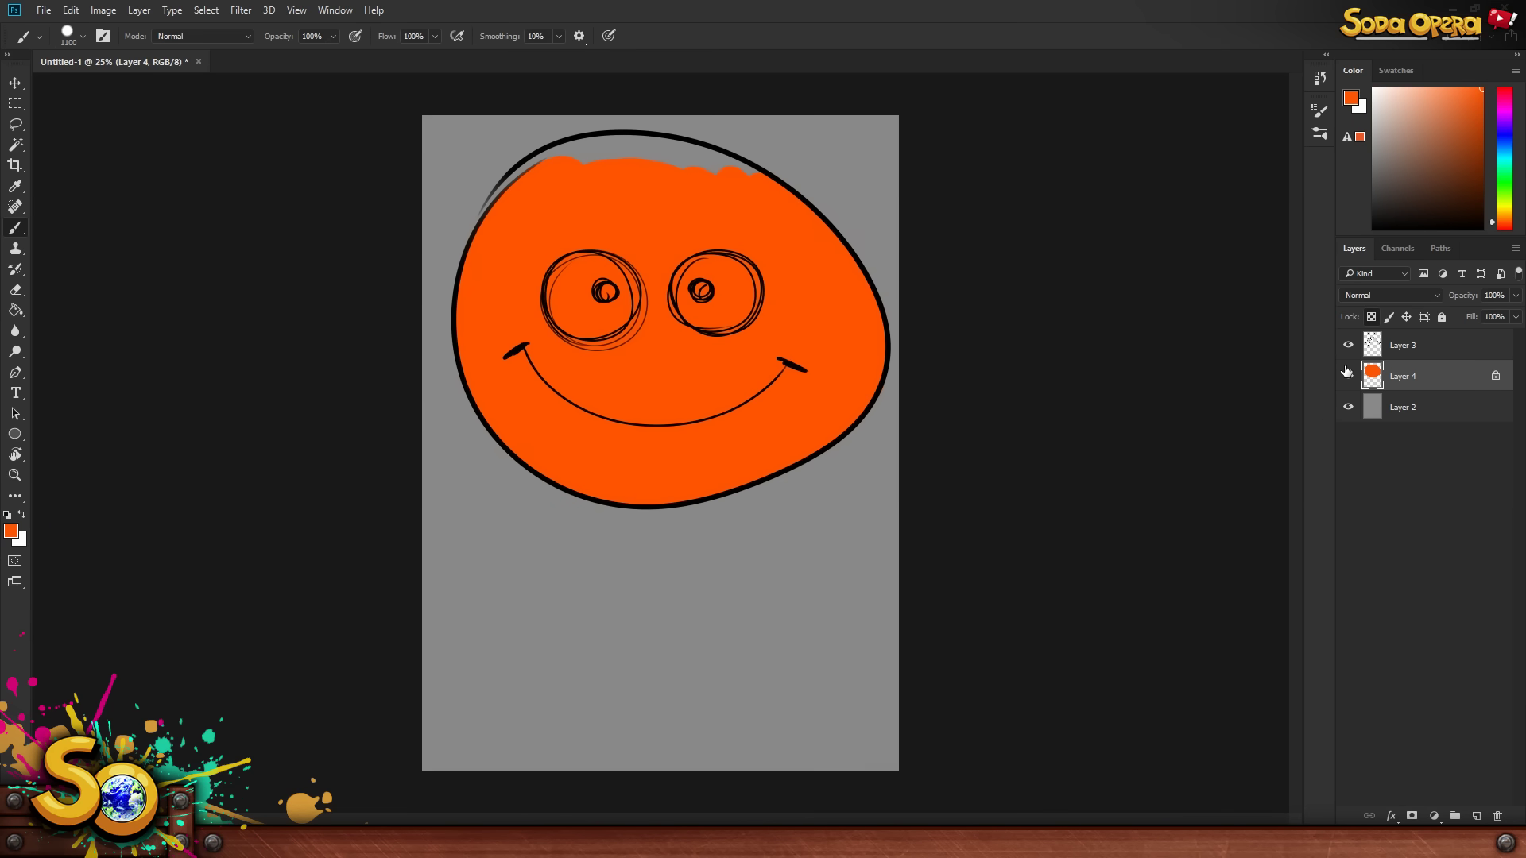
- Set the foreground colour to blue 0012ff and repaint the whole locked shape on Layer 4 with the brush
click(12, 532)
click(678, 199)
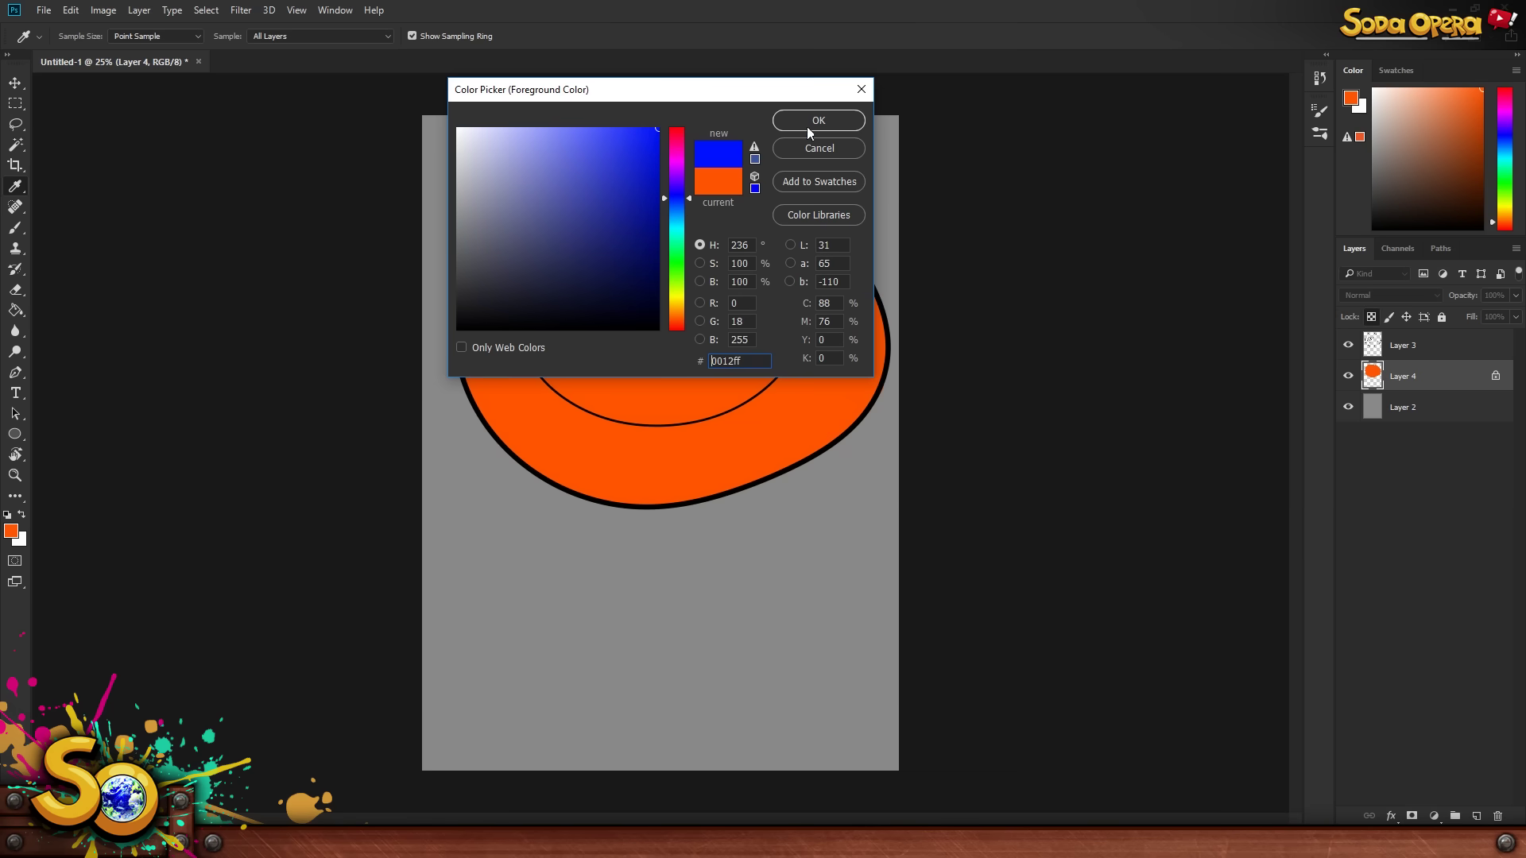
click(800, 125)
key(b)
mouse_move(725, 222)
mouse_down()
mouse_move(613, 511)
mouse_move(501, 522)
mouse_move(794, 586)
mouse_up()
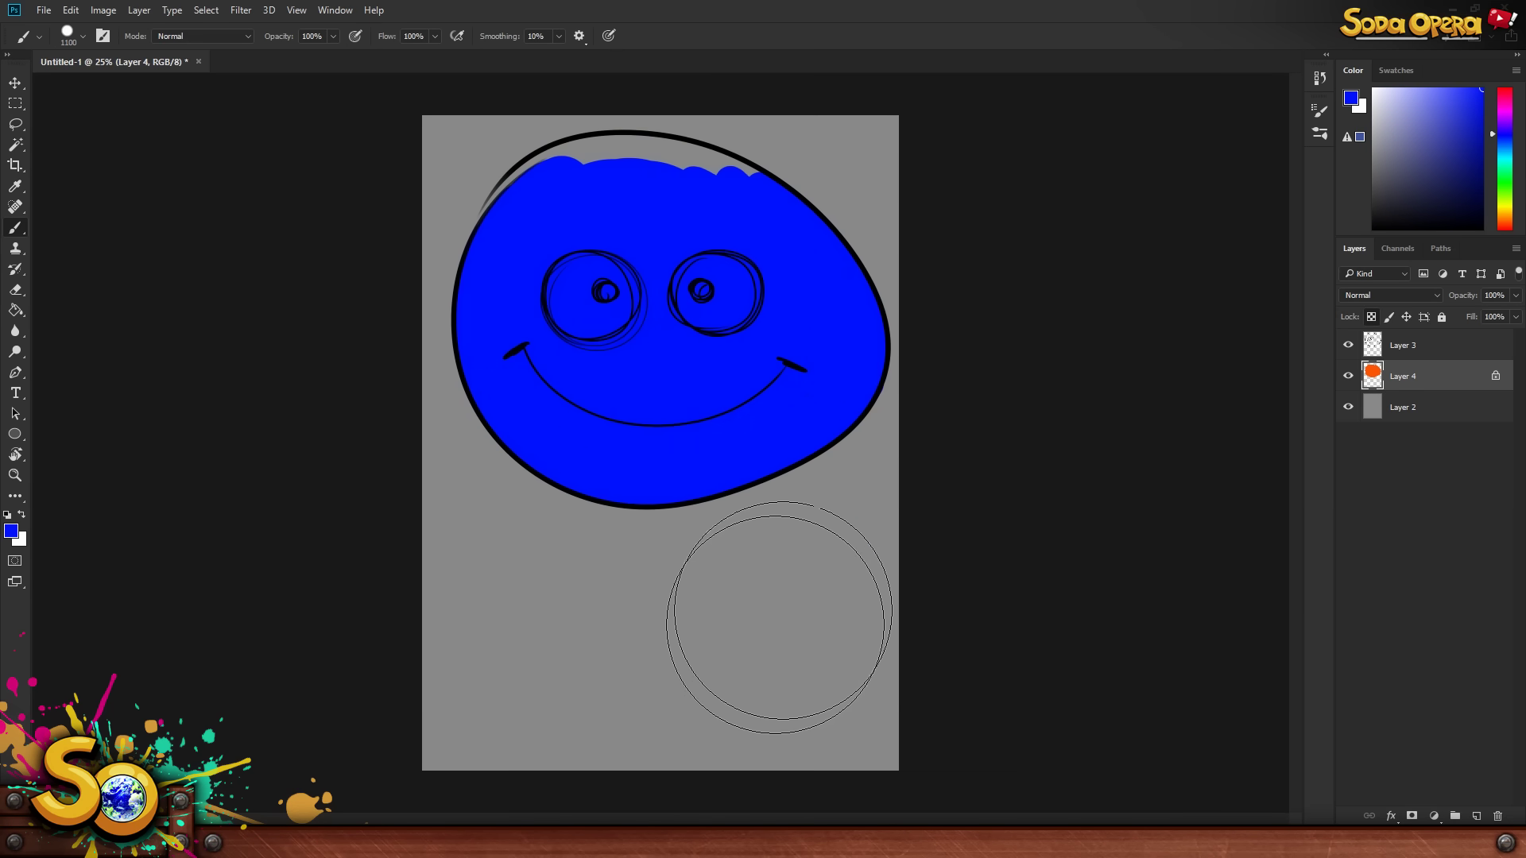
- Set the foreground colour to bright green and repaint the whole face shape on Layer 4
click(11, 530)
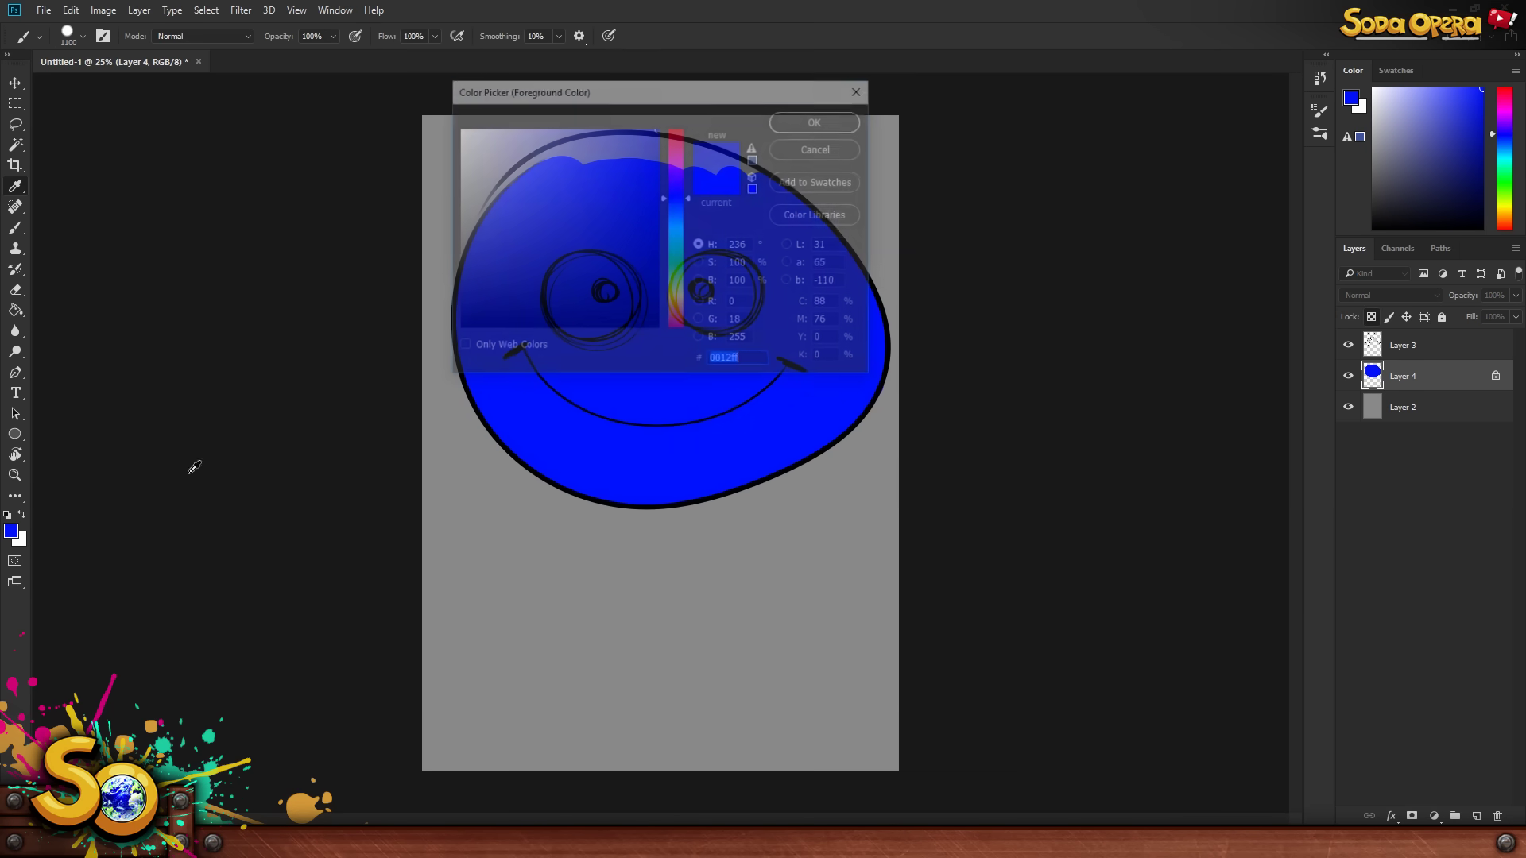
click(678, 262)
click(814, 122)
mouse_move(827, 207)
mouse_down()
mouse_move(823, 477)
mouse_move(426, 375)
mouse_move(926, 273)
mouse_up()
- Shrink the brush to 80 px and enlarge it again over the green shape
key(bracketleft)
key(bracketleft)
key(bracketleft)
key(bracketleft)
key(bracketleft)
key(bracketleft)
key(bracketleft)
key(bracketleft)
key(bracketleft)
key(bracketleft)
key(bracketleft)
key(bracketleft)
key(bracketleft)
key(bracketleft)
key(bracketleft)
key(bracketleft)
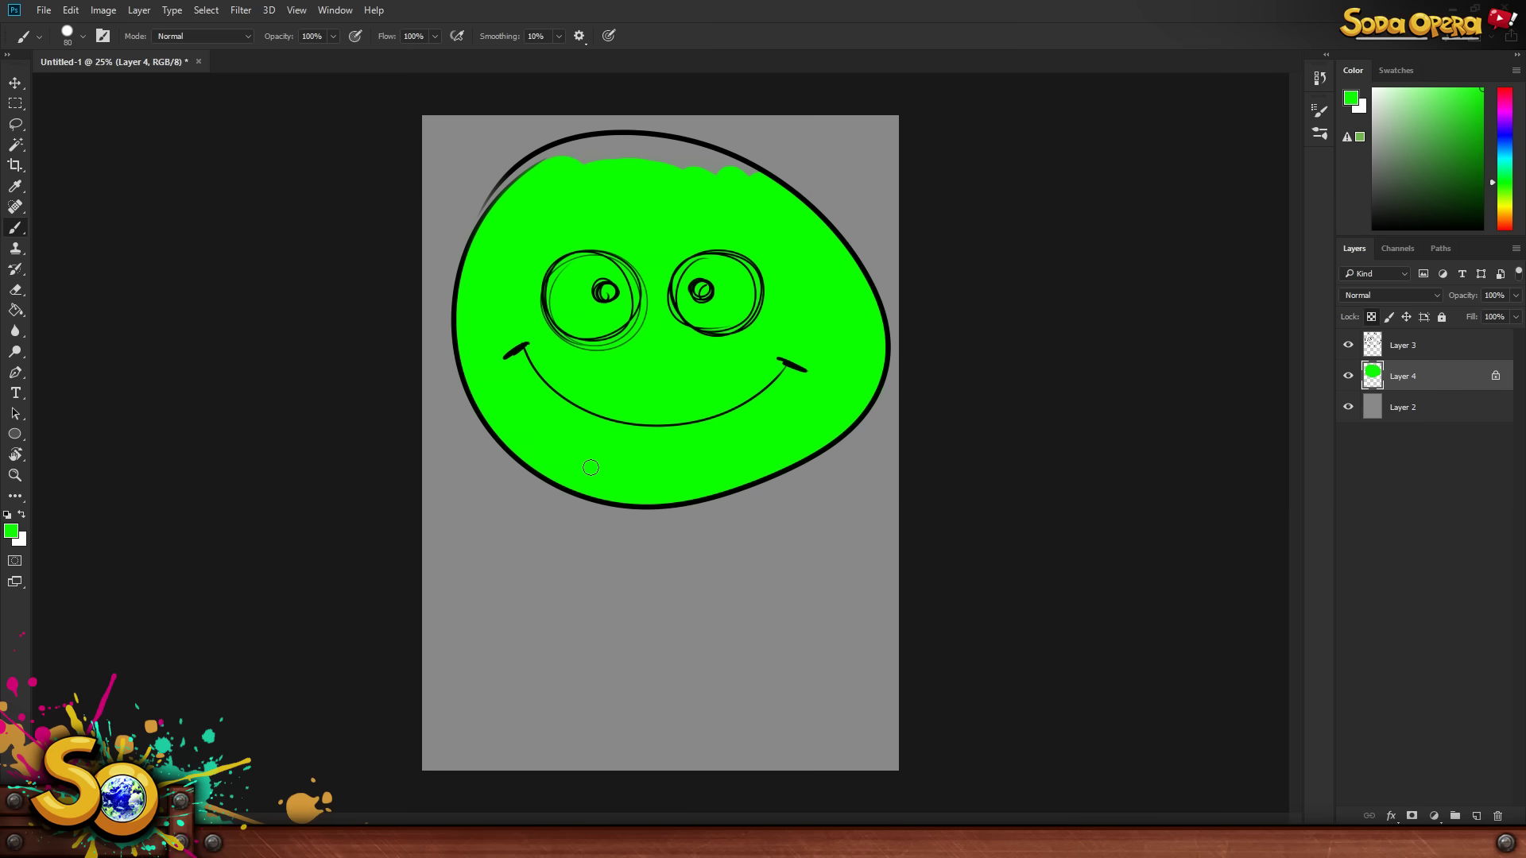
key(bracketright)
key(bracketright)
key(bracketright)
key(bracketright)
key(bracketright)
key(bracketright)
key(bracketright)
key(bracketright)
key(bracketright)
key(bracketright)
key(bracketright)
key(bracketright)
key(bracketright)
key(bracketright)
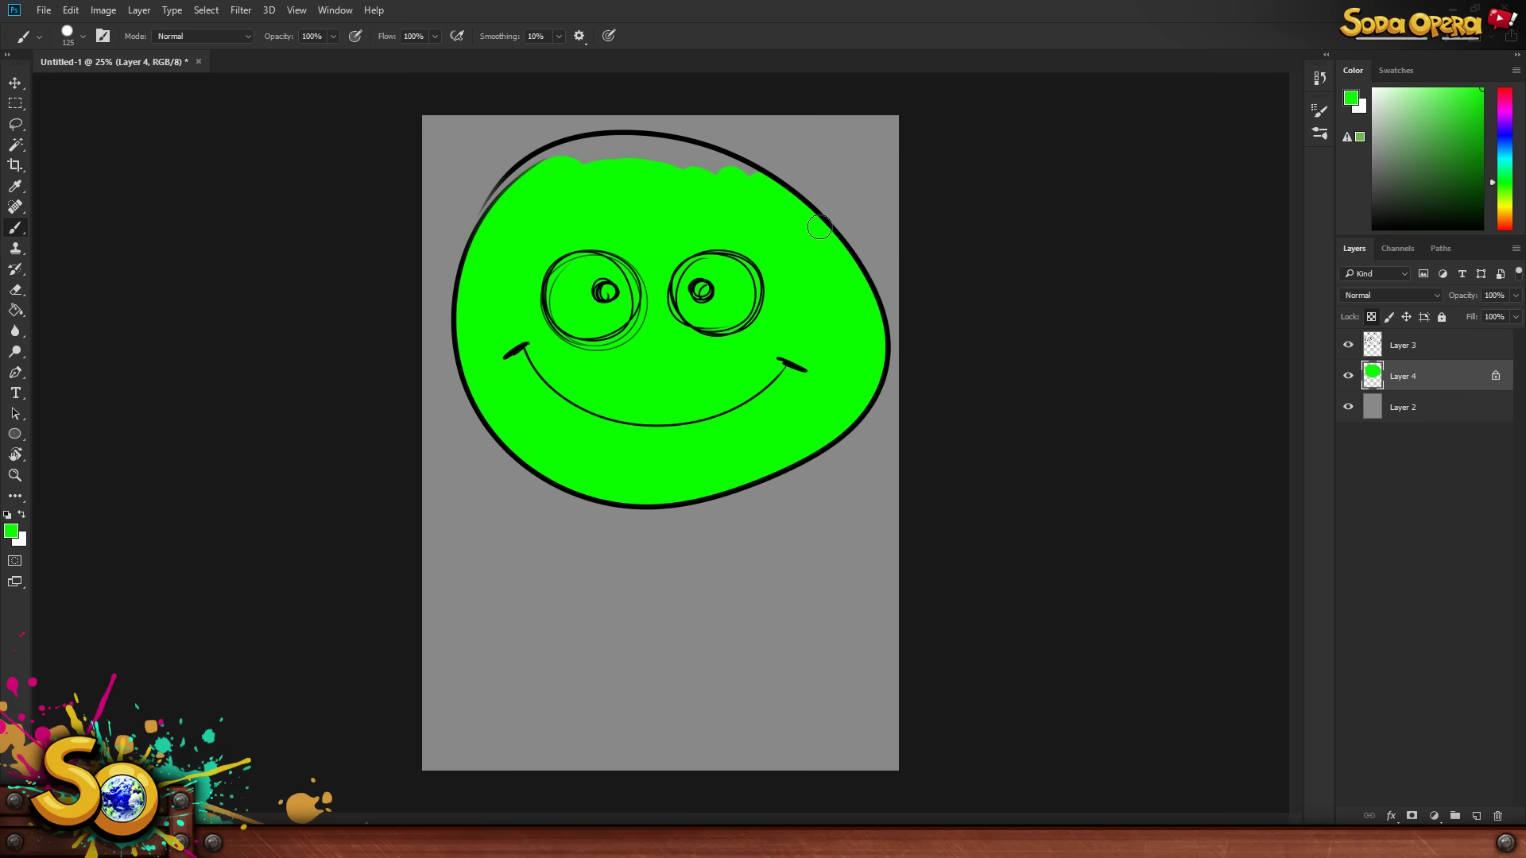
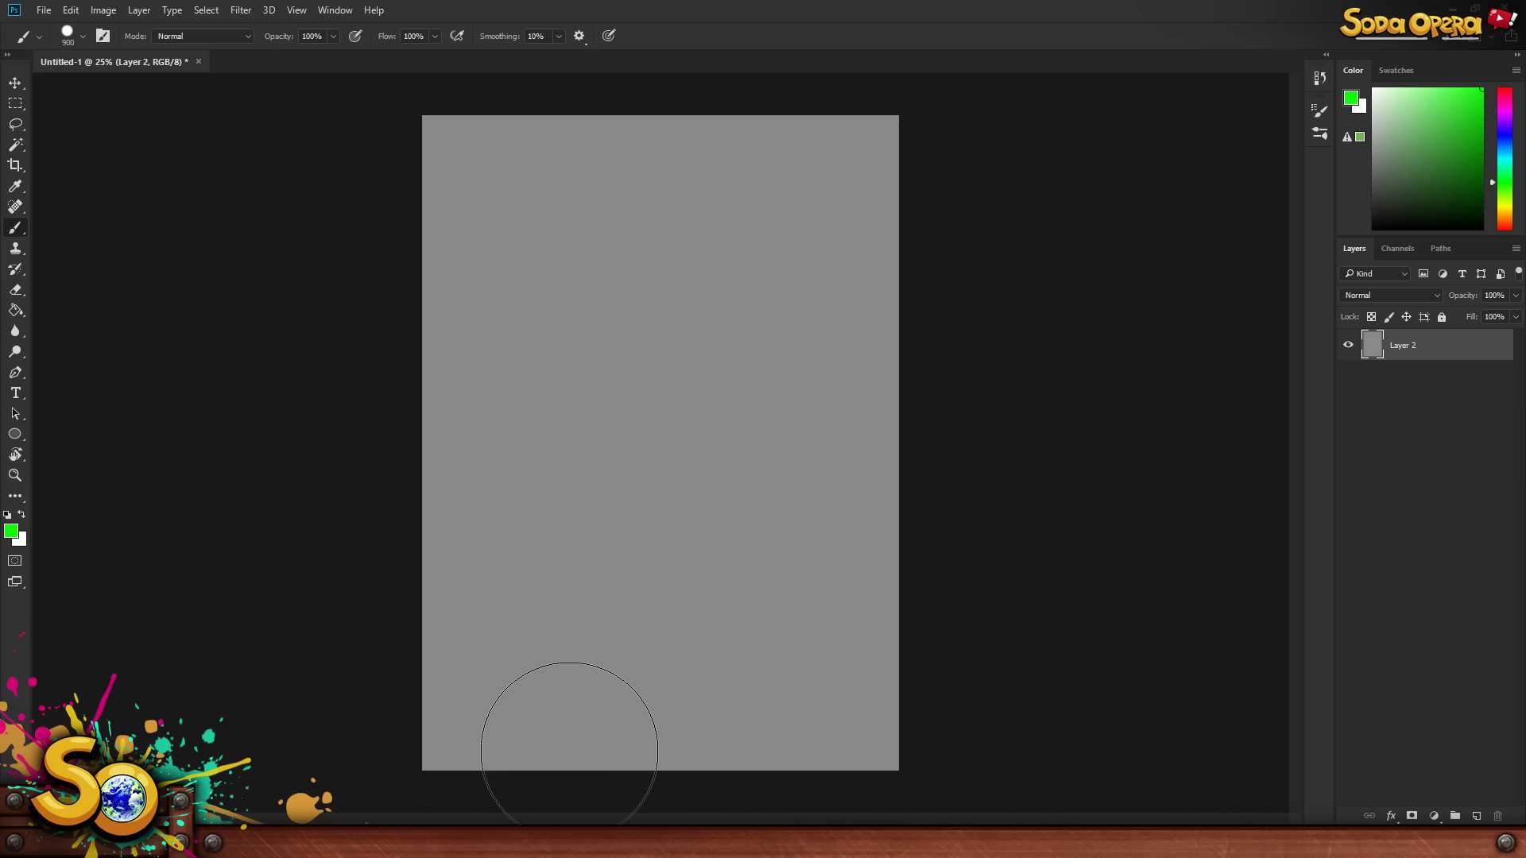
- Add a new layer above the grey Layer 2 and set up a default black brush at 30 px
click(1478, 816)
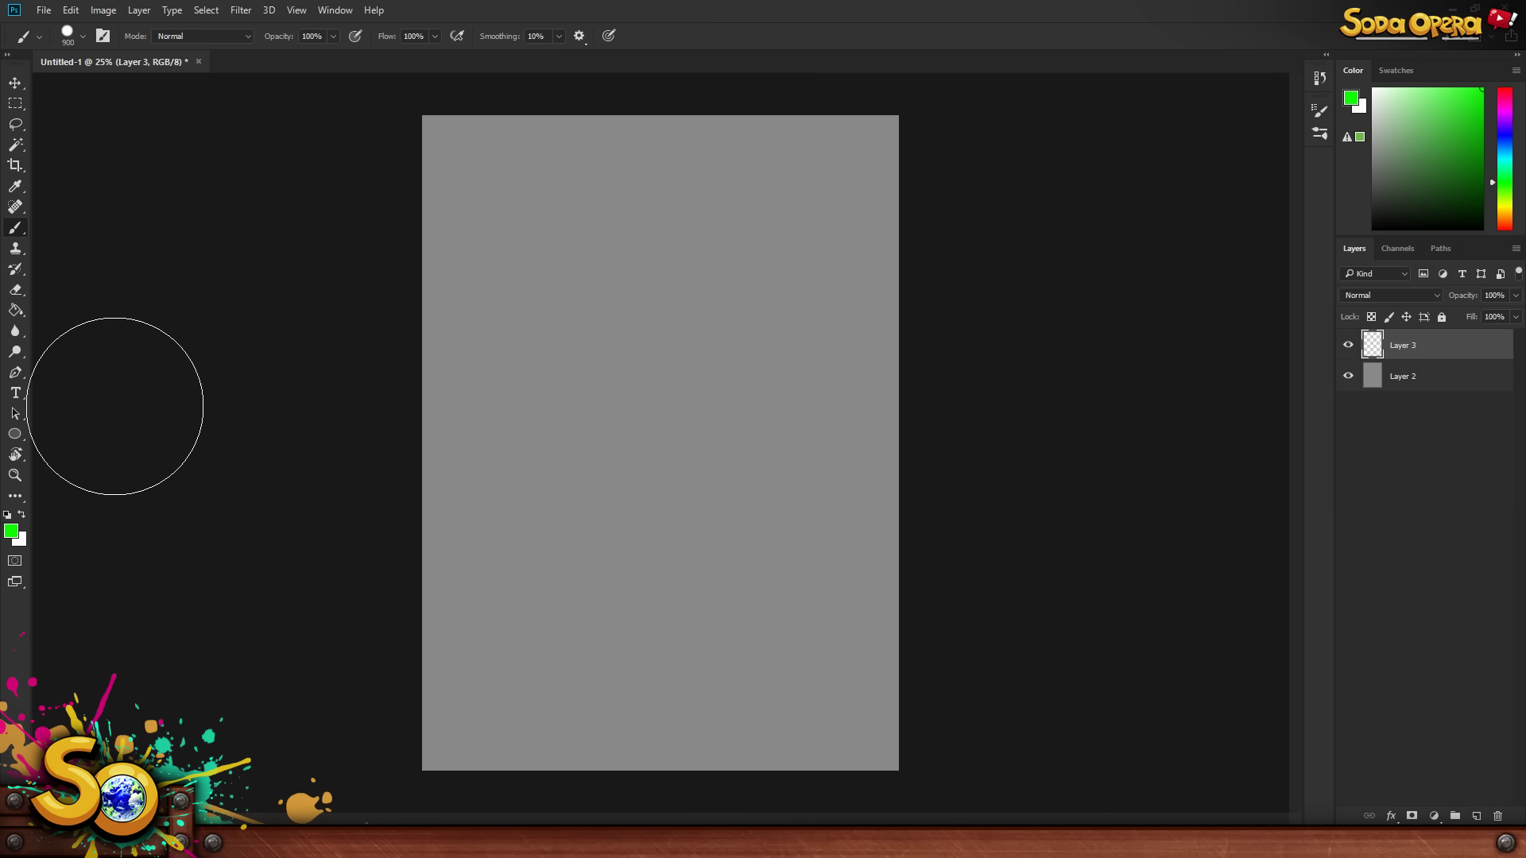
click(7, 515)
key(bracketleft)
key(bracketleft)
key(bracketleft)
key(bracketleft)
key(bracketleft)
key(bracketleft)
key(bracketleft)
key(bracketleft)
key(bracketleft)
key(bracketleft)
key(bracketleft)
key(bracketleft)
key(bracketleft)
key(bracketleft)
key(bracketleft)
key(bracketleft)
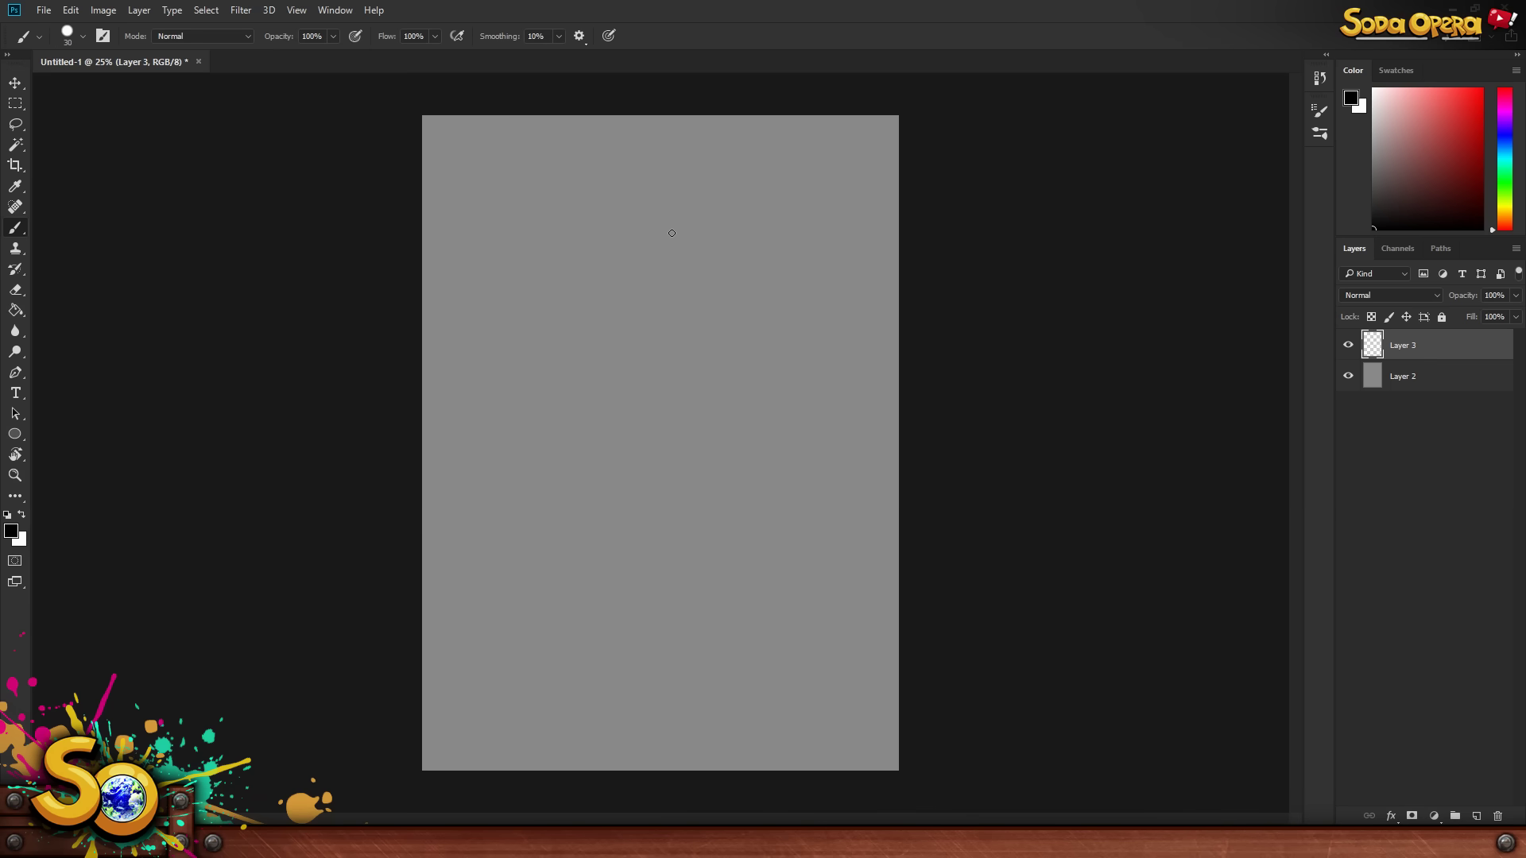
- Enlarge the brush to 1100 px and shrink it back to a fine sketching size
key(bracketright)
key(bracketright)
key(bracketright)
key(bracketright)
key(bracketright)
key(bracketright)
key(bracketright)
key(bracketright)
key(bracketright)
key(bracketright)
key(bracketright)
key(bracketright)
key(bracketright)
key(bracketright)
key(bracketright)
key(bracketright)
key(bracketright)
key(bracketright)
key(bracketright)
key(bracketright)
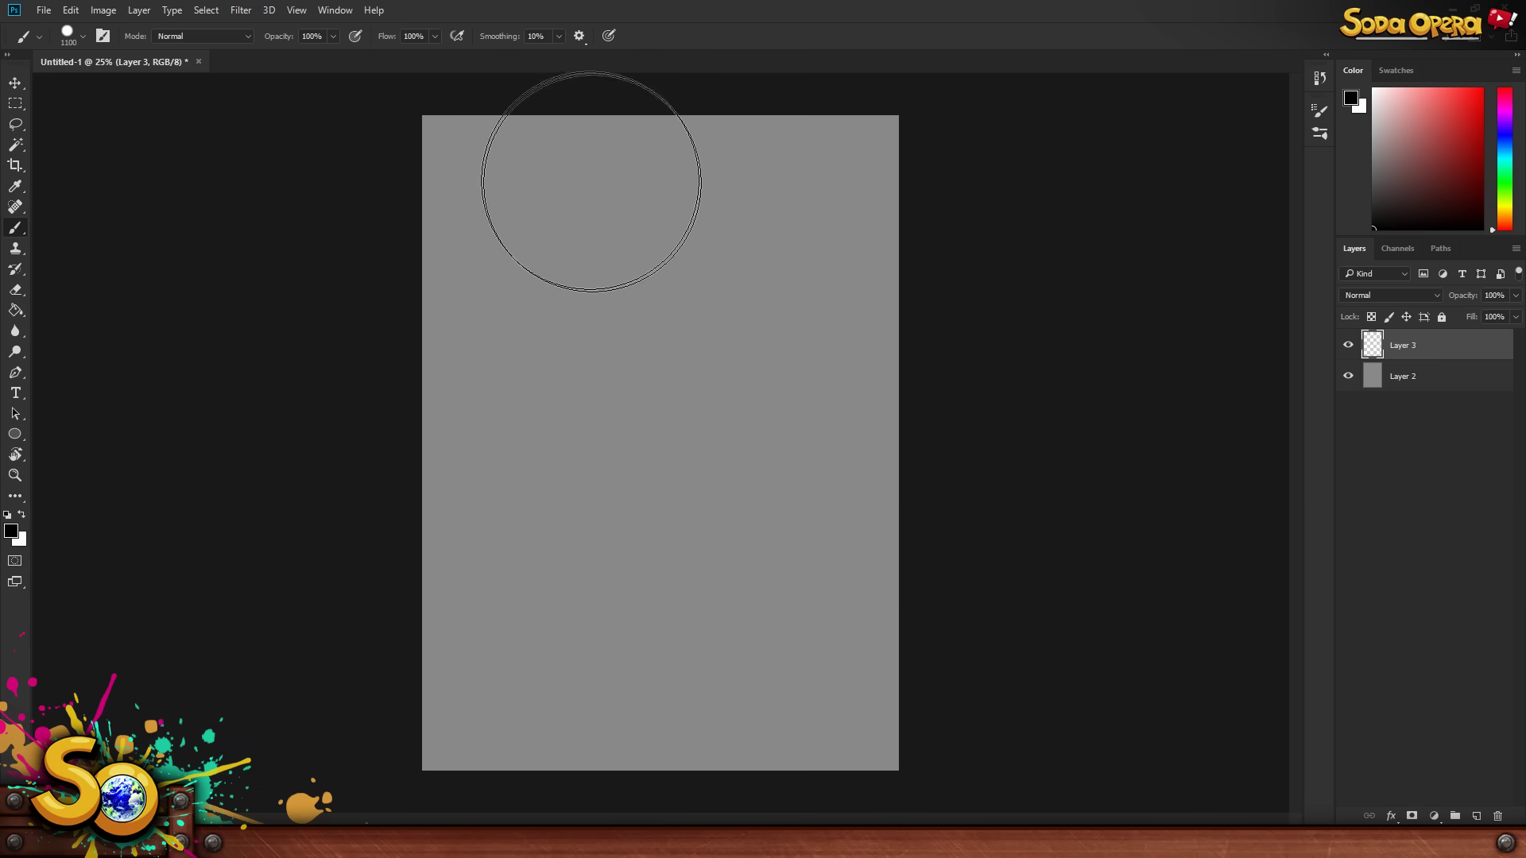
key(bracketleft)
key(bracketleft)
key(bracketleft)
key(bracketleft)
key(bracketleft)
key(bracketleft)
key(bracketleft)
key(bracketleft)
key(bracketleft)
key(bracketleft)
key(bracketleft)
key(bracketleft)
key(bracketleft)
key(bracketleft)
key(bracketleft)
key(bracketleft)
key(bracketleft)
key(bracketleft)
key(bracketleft)
key(bracketleft)
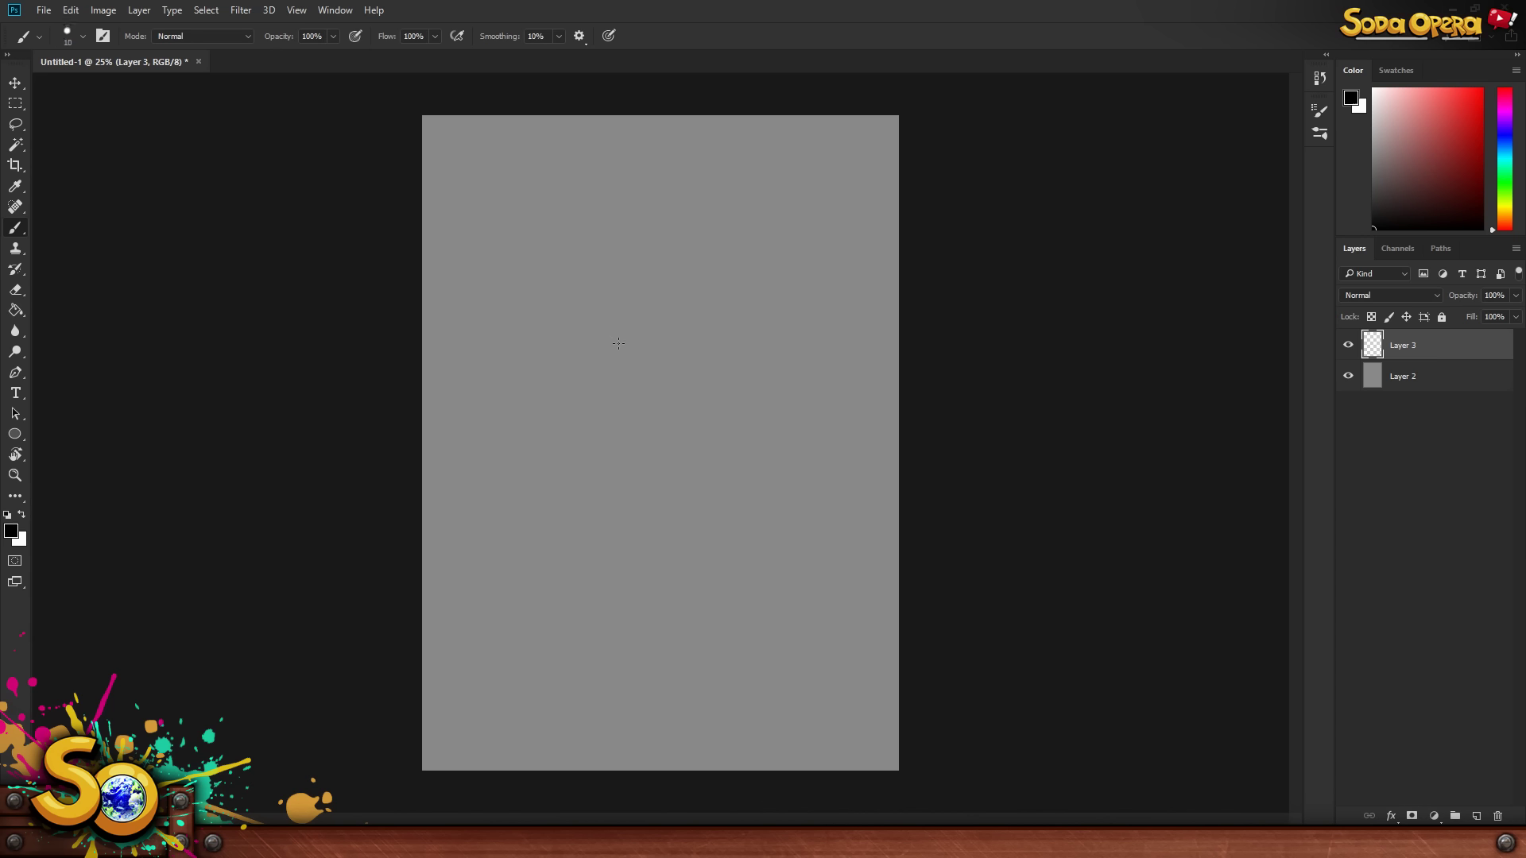
- Sketch the rough outline of a motorcycle helmet in thin black strokes on Layer 3, with a rounded dome and chin guard
mouse_move(557, 315)
mouse_down()
mouse_move(557, 403)
mouse_move(558, 319)
mouse_up()
drag(563, 401, 596, 275)
drag(558, 350, 622, 255)
mouse_move(572, 314)
mouse_down()
mouse_move(671, 276)
mouse_move(640, 242)
mouse_move(665, 251)
mouse_move(592, 299)
mouse_up()
drag(557, 414, 648, 483)
mouse_move(566, 307)
mouse_down()
mouse_move(540, 389)
mouse_move(682, 263)
mouse_move(753, 316)
mouse_up()
mouse_move(592, 267)
mouse_down()
mouse_move(744, 262)
mouse_move(767, 306)
mouse_up()
drag(555, 292, 723, 262)
drag(751, 314, 763, 387)
drag(731, 264, 759, 432)
drag(739, 294, 759, 437)
mouse_move(730, 274)
mouse_down()
mouse_move(566, 366)
mouse_move(569, 409)
mouse_up()
mouse_move(569, 426)
mouse_down()
mouse_move(676, 485)
mouse_move(747, 480)
mouse_up()
mouse_move(773, 421)
mouse_down()
mouse_move(742, 477)
mouse_move(660, 487)
mouse_up()
drag(755, 454, 729, 482)
mouse_move(657, 484)
mouse_down()
mouse_move(534, 396)
mouse_move(546, 445)
mouse_up()
drag(580, 256, 555, 376)
drag(556, 279, 535, 397)
mouse_move(584, 262)
mouse_down()
mouse_move(770, 305)
mouse_move(787, 422)
mouse_up()
- Draw the helmet's visor opening, side hinge and chin line, and add curved stripes over the dome with a smaller brush
key(bracketleft)
mouse_move(614, 335)
mouse_down()
mouse_move(724, 340)
mouse_move(686, 348)
mouse_move(779, 332)
mouse_move(611, 334)
mouse_move(589, 357)
mouse_move(638, 410)
mouse_move(777, 404)
mouse_up()
mouse_move(587, 380)
mouse_down()
mouse_move(673, 445)
mouse_move(739, 436)
mouse_up()
drag(588, 331, 584, 389)
mouse_move(578, 338)
mouse_down()
mouse_move(604, 328)
mouse_move(613, 397)
mouse_move(612, 379)
mouse_up()
drag(689, 441, 689, 481)
drag(627, 267, 687, 347)
drag(731, 265, 751, 348)
drag(671, 253, 715, 344)
drag(696, 258, 733, 346)
drag(699, 353, 725, 352)
- Thicken the helmet's outer contour around the dome, back and chin with heavier black strokes, varying the brush size
key(bracketright)
mouse_move(580, 277)
mouse_down()
mouse_move(551, 327)
mouse_move(554, 310)
mouse_move(551, 396)
mouse_up()
mouse_move(581, 272)
mouse_down()
mouse_move(610, 260)
mouse_move(572, 280)
mouse_move(656, 241)
mouse_up()
key(bracketleft)
mouse_move(555, 317)
mouse_down()
mouse_move(579, 437)
mouse_move(549, 375)
mouse_move(568, 417)
mouse_move(652, 481)
mouse_up()
key(bracketright)
mouse_move(572, 429)
mouse_down()
mouse_move(710, 499)
mouse_move(704, 481)
mouse_move(676, 480)
mouse_move(753, 463)
mouse_up()
key(bracketleft)
mouse_move(627, 243)
mouse_down()
mouse_move(750, 287)
mouse_move(776, 332)
mouse_move(757, 343)
mouse_move(773, 336)
mouse_move(759, 450)
mouse_up()
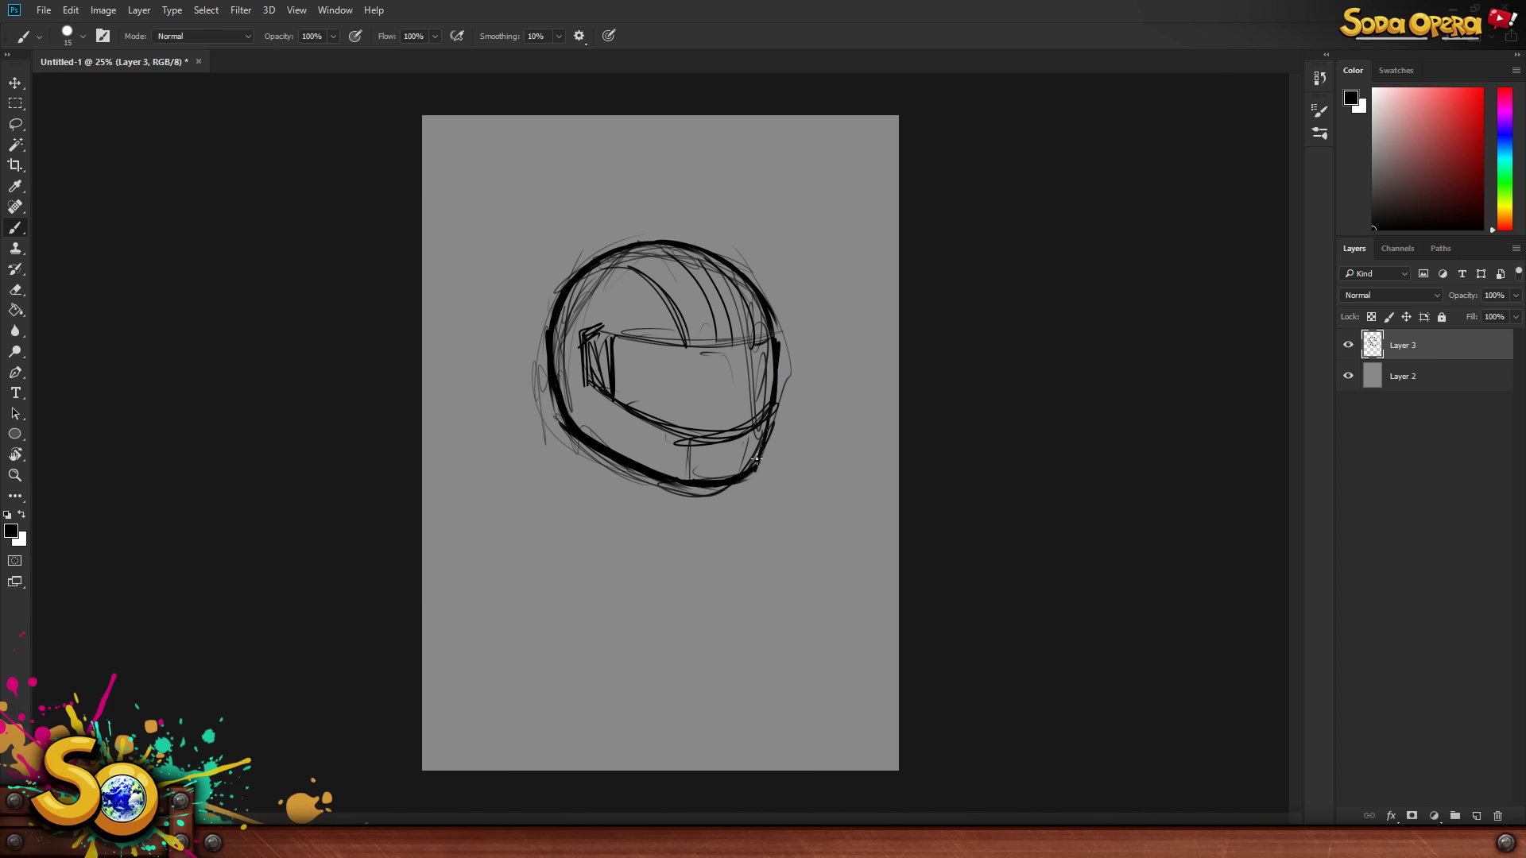
- Fill the helmet's visor with dense black strokes, leaving a few diagonal gaps as reflections
drag(614, 336, 777, 341)
mouse_move(621, 344)
mouse_down()
mouse_move(640, 363)
mouse_move(670, 350)
mouse_move(634, 375)
mouse_move(693, 354)
mouse_move(639, 400)
mouse_move(743, 353)
mouse_move(652, 413)
mouse_move(764, 347)
mouse_move(653, 407)
mouse_move(672, 420)
mouse_move(764, 372)
mouse_move(690, 415)
mouse_move(759, 361)
mouse_move(711, 425)
mouse_move(764, 404)
mouse_up()
key(bracketleft)
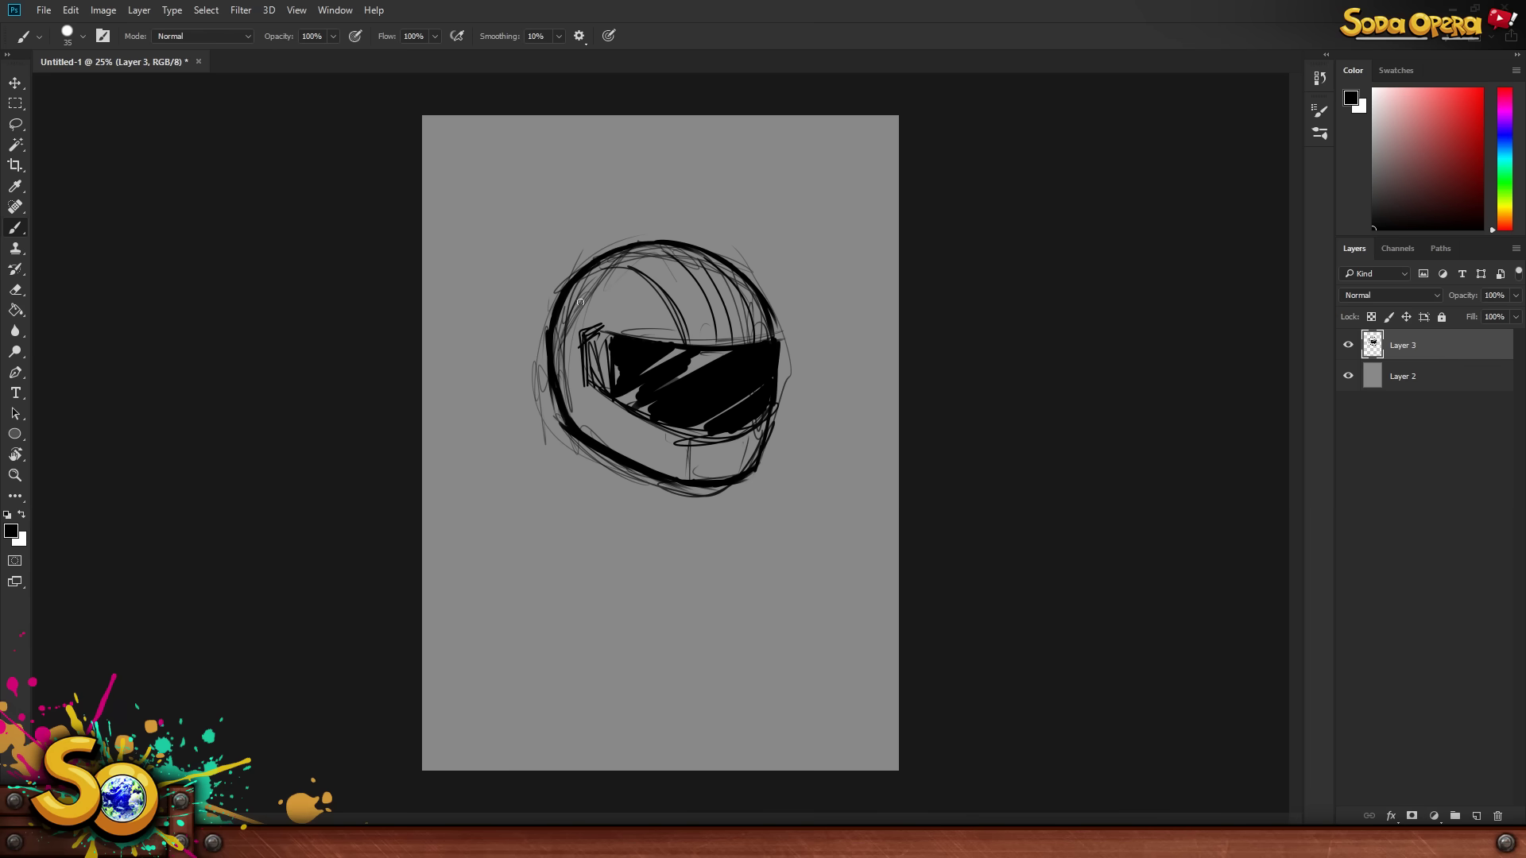
- Switch to the Eraser at 900 px and lightly fade the whole helmet sketch on Layer 3 to a faint guide
key(e)
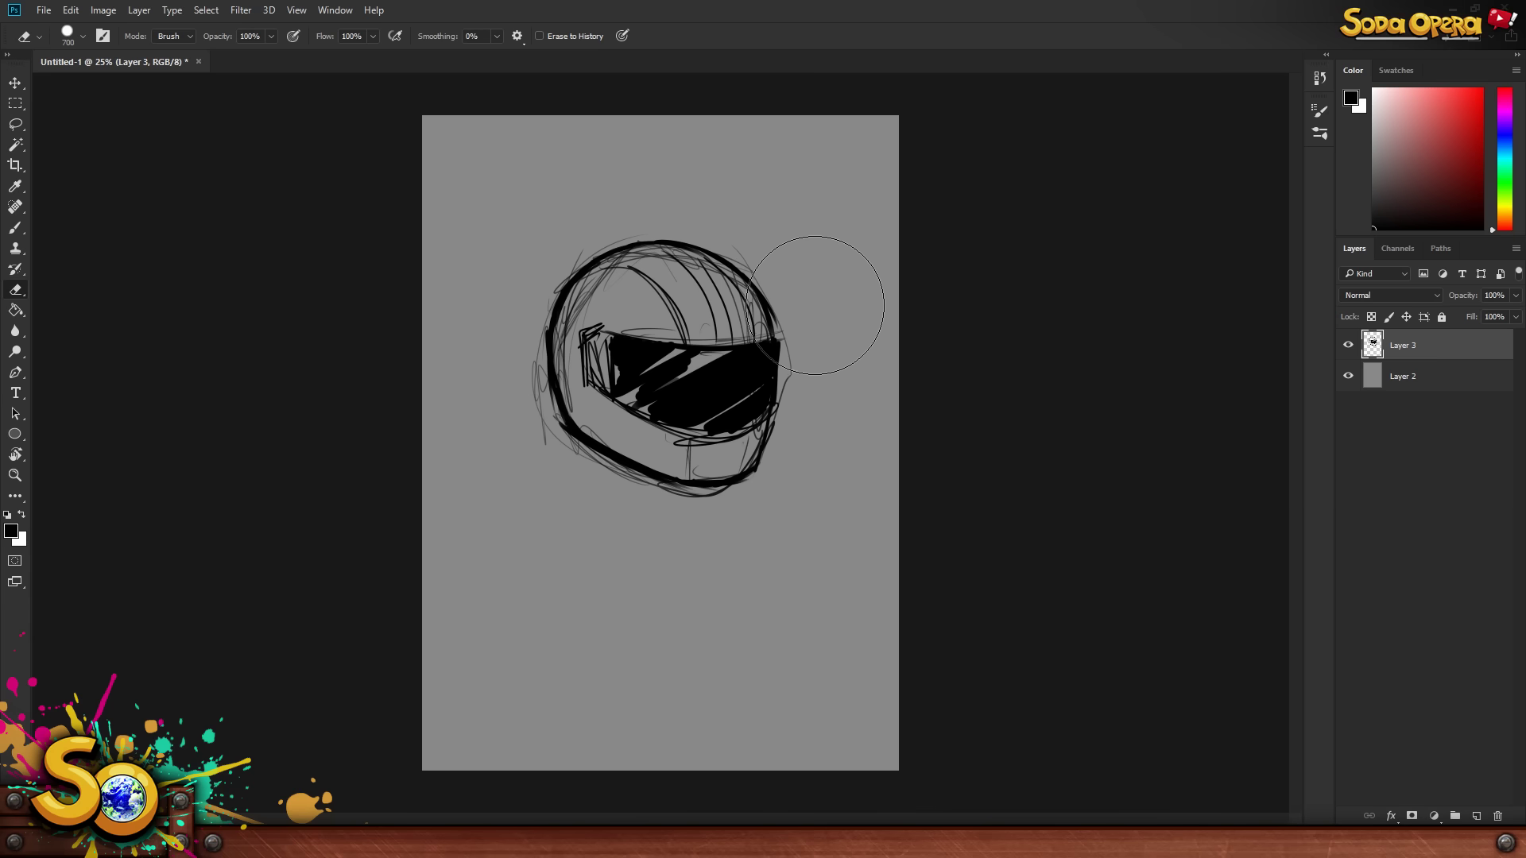
mouse_move(803, 268)
mouse_down()
mouse_move(793, 310)
mouse_move(725, 325)
mouse_move(691, 270)
mouse_move(586, 279)
mouse_move(567, 298)
mouse_move(622, 321)
mouse_move(707, 473)
mouse_move(742, 473)
mouse_move(665, 344)
mouse_move(581, 335)
mouse_up()
key(bracketleft)
key(bracketleft)
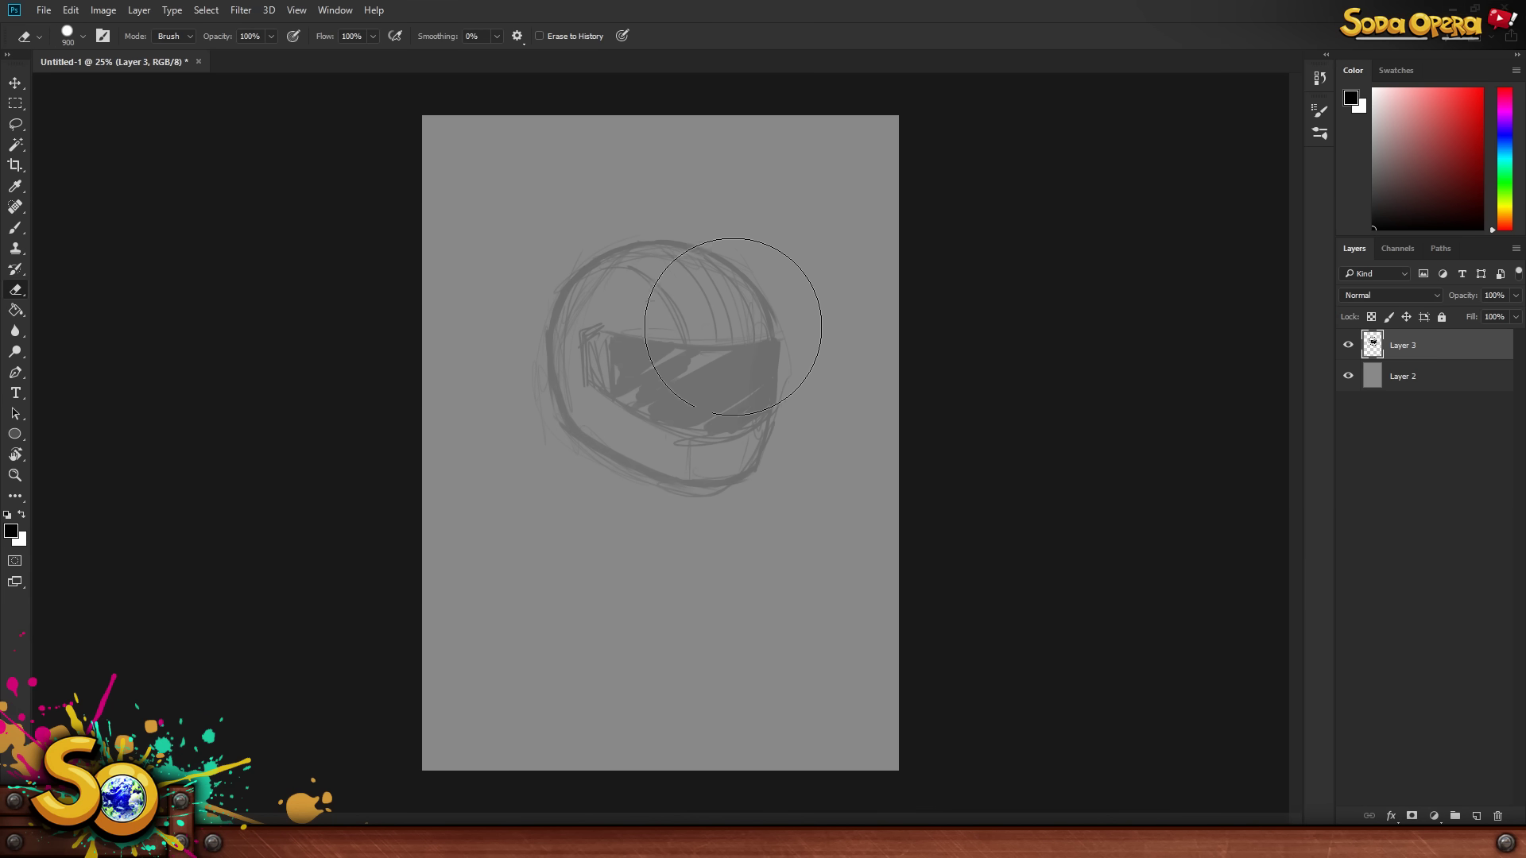
mouse_move(770, 300)
mouse_down()
mouse_move(733, 291)
mouse_move(657, 323)
mouse_move(562, 467)
mouse_move(753, 368)
mouse_move(706, 278)
mouse_up()
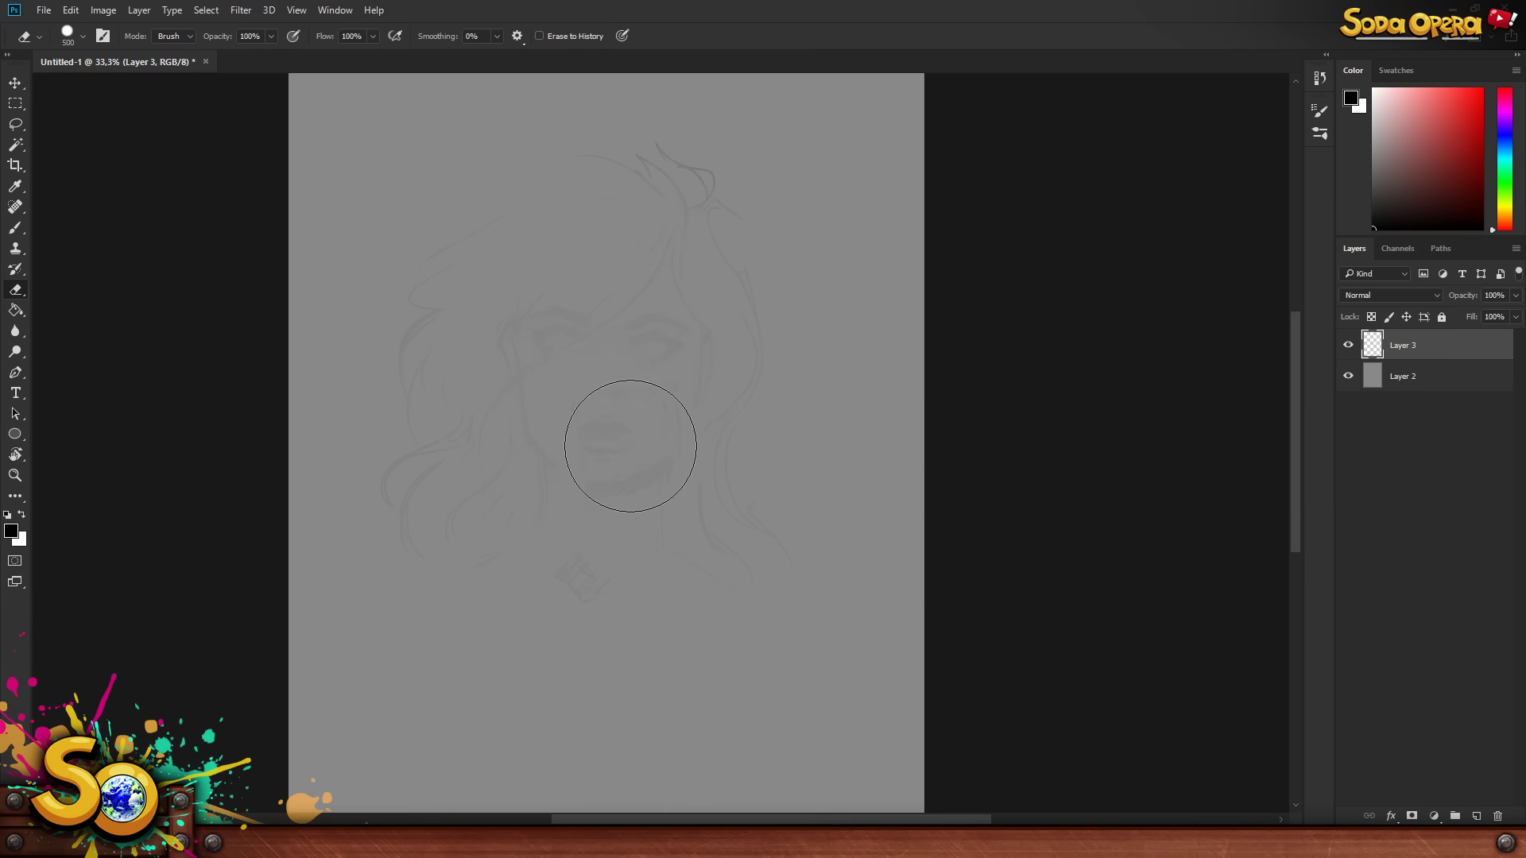
- Set the eraser size to 300 px over the faded portrait sketch
key(bracketleft)
key(bracketleft)
key(bracketleft)
key(bracketleft)
key(bracketleft)
key(bracketright)
key(bracketright)
key(bracketright)
- Examine the eraser's Shape Dynamics and Brush Tip Shape options in the brush settings, and close them
click(1315, 115)
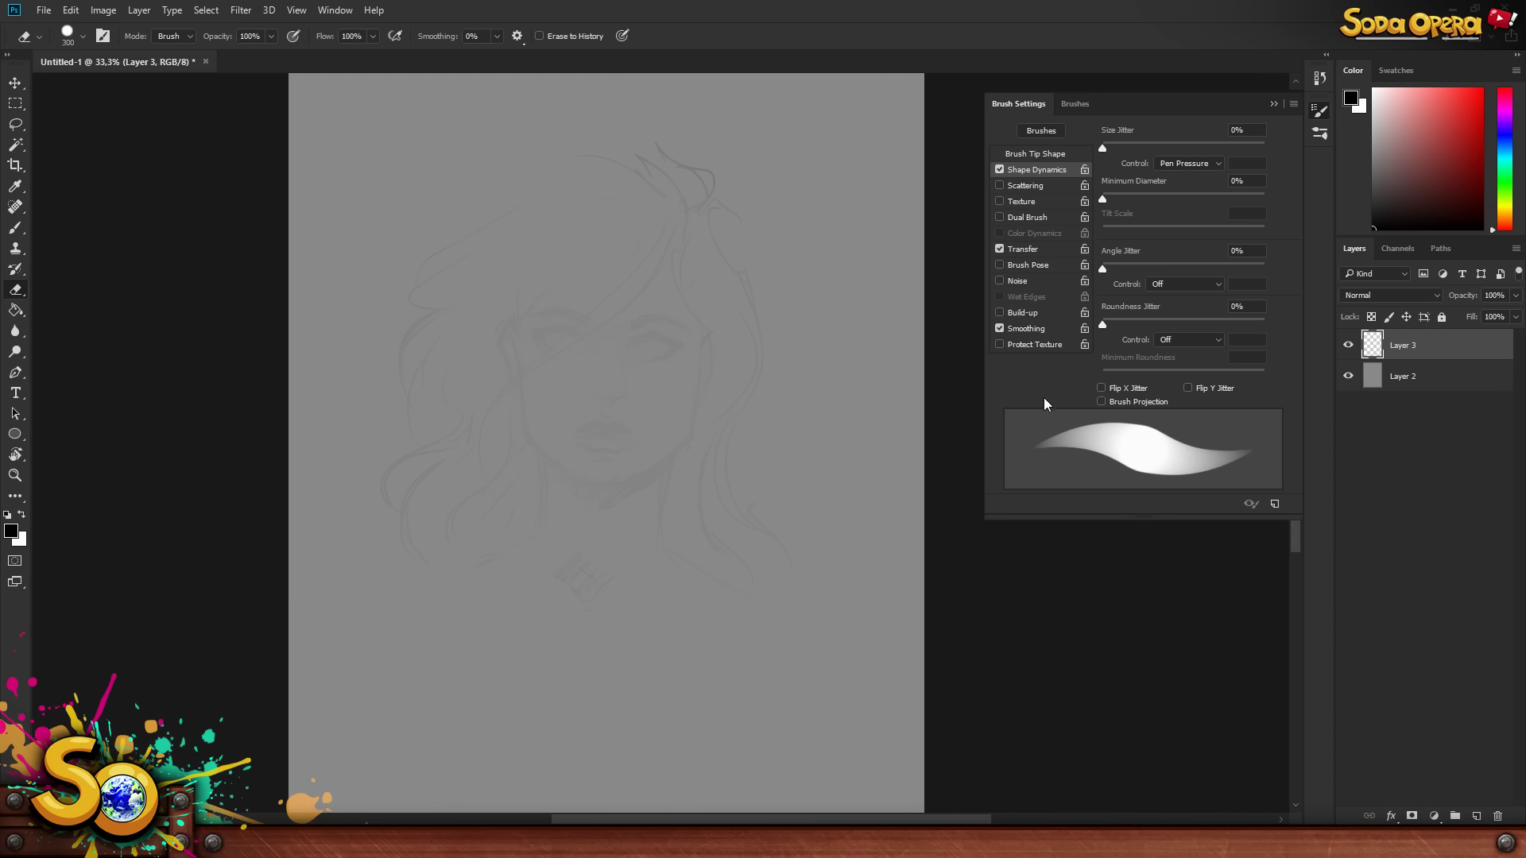
click(1034, 154)
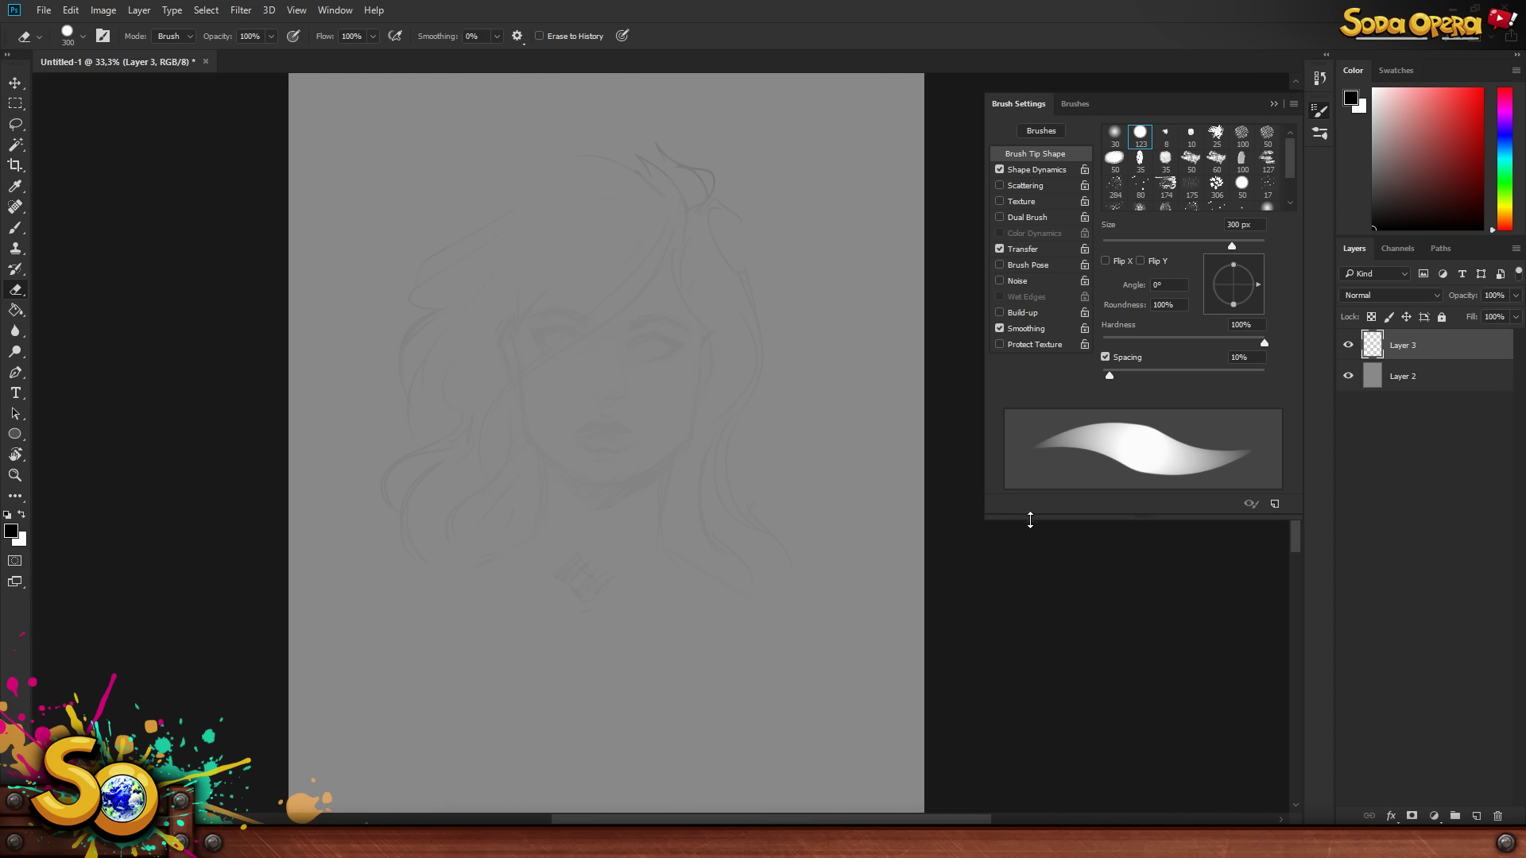
click(1273, 104)
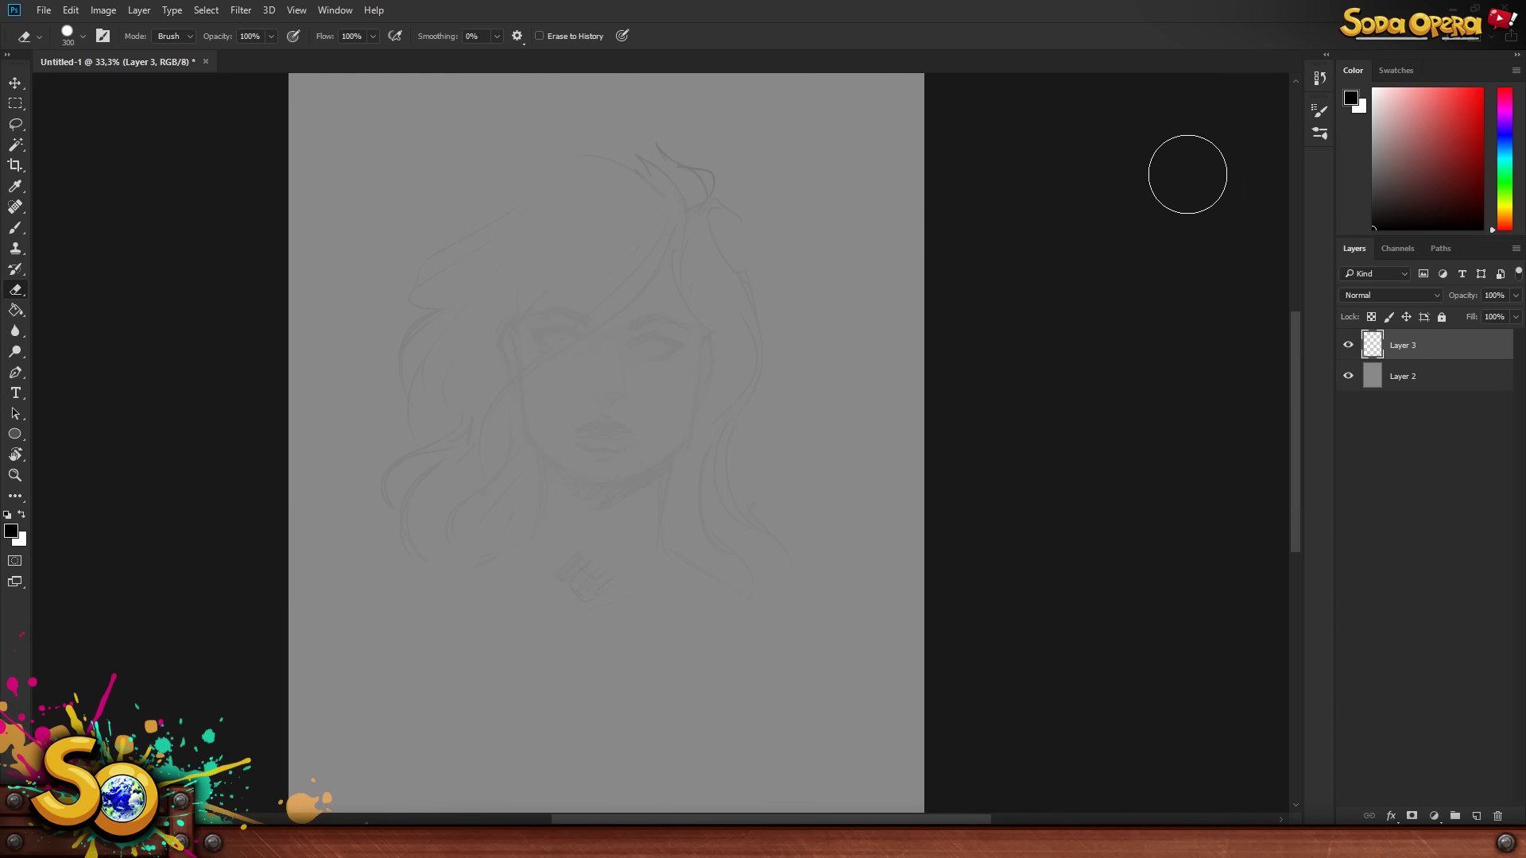
- Erase lightly over the darker hair strokes at the top of the portrait's head
mouse_move(701, 166)
mouse_down()
mouse_move(699, 154)
mouse_move(646, 160)
mouse_up()
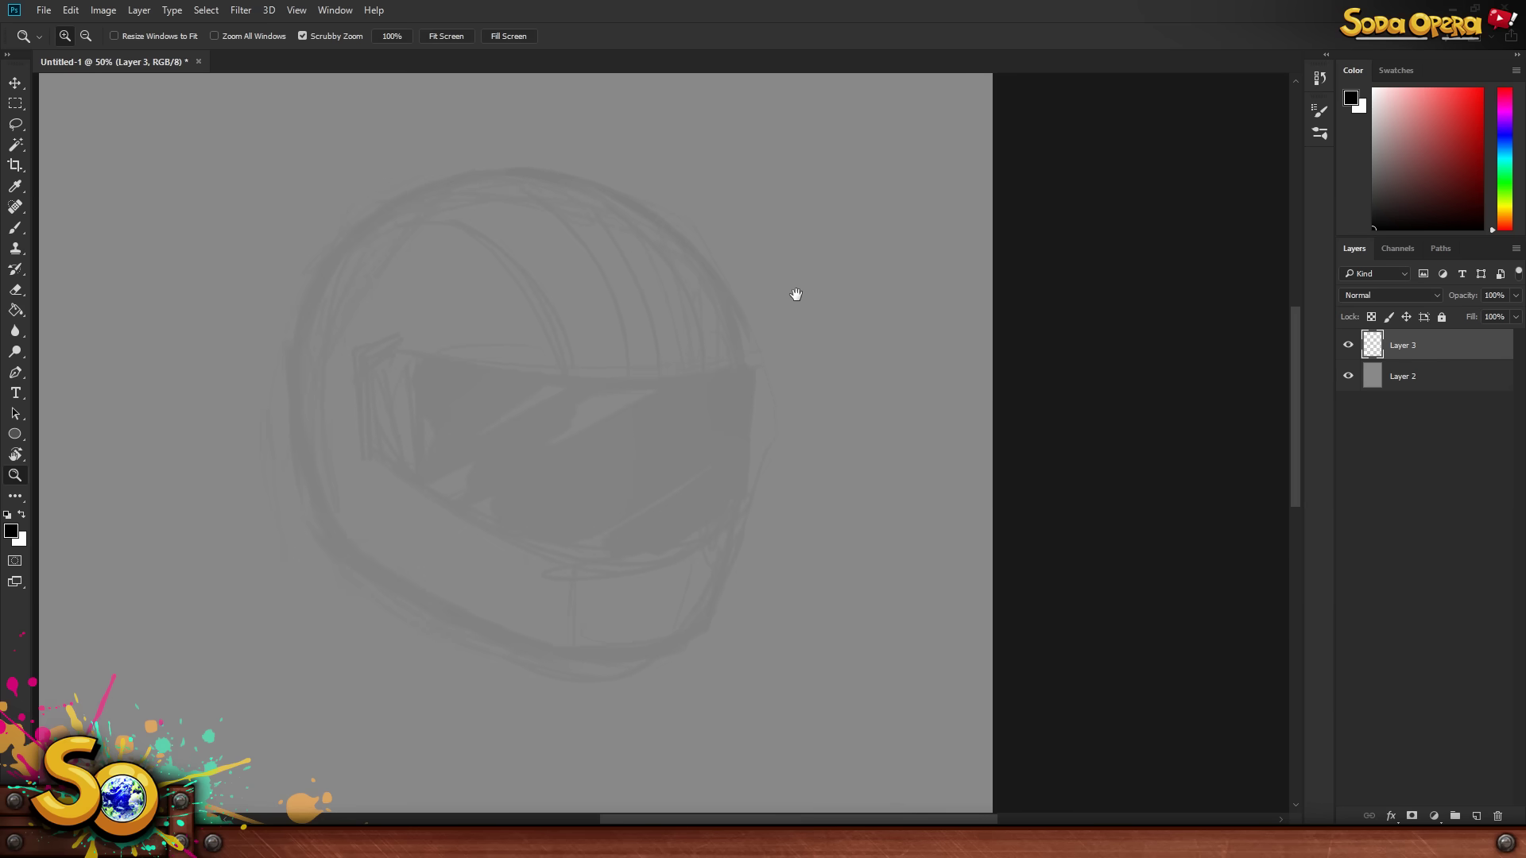
scroll(796, 295, left, 3)
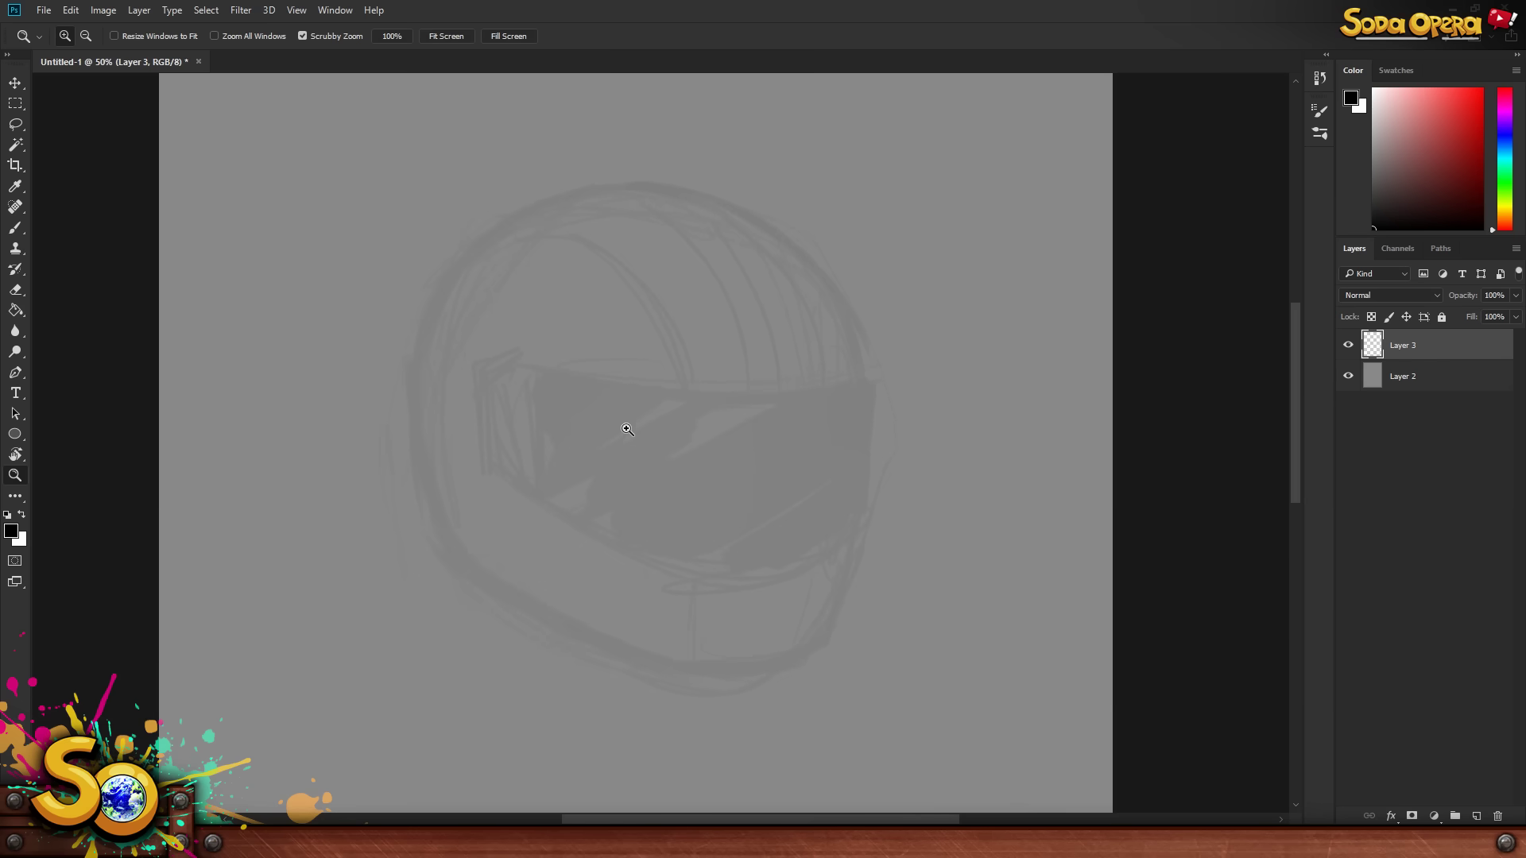
- Ink the helmet's outer shell, visor edges and side pivot over the faint sketch with a smaller brush
key(b)
key(bracketleft)
key(bracketleft)
key(bracketleft)
mouse_move(418, 400)
mouse_down()
mouse_move(421, 470)
mouse_move(455, 546)
mouse_up()
mouse_move(417, 393)
mouse_down()
mouse_move(423, 340)
mouse_move(494, 236)
mouse_move(588, 191)
mouse_move(677, 184)
mouse_up()
mouse_move(445, 518)
mouse_down()
mouse_move(570, 623)
mouse_move(778, 577)
mouse_move(689, 663)
mouse_move(810, 639)
mouse_move(834, 600)
mouse_up()
mouse_move(499, 361)
mouse_down()
mouse_move(482, 425)
mouse_move(528, 484)
mouse_move(504, 384)
mouse_move(537, 484)
mouse_move(547, 368)
mouse_move(849, 385)
mouse_up()
mouse_move(849, 387)
mouse_down()
mouse_move(781, 391)
mouse_move(863, 377)
mouse_up()
mouse_move(541, 489)
mouse_down()
mouse_move(727, 570)
mouse_move(854, 531)
mouse_up()
- Ink the curved panel lines over the helmet's crown and the dividing lines on its chin guard
mouse_move(866, 436)
mouse_down()
mouse_move(869, 389)
mouse_move(852, 539)
mouse_up()
mouse_move(529, 208)
mouse_down()
mouse_move(660, 275)
mouse_move(699, 382)
mouse_move(606, 236)
mouse_up()
mouse_move(682, 186)
mouse_down()
mouse_move(713, 195)
mouse_move(830, 316)
mouse_up()
drag(803, 261, 841, 381)
mouse_move(759, 212)
mouse_down()
mouse_move(856, 322)
mouse_move(863, 374)
mouse_up()
drag(701, 567, 699, 662)
drag(832, 550, 803, 656)
drag(856, 541, 842, 558)
- Draw thin diagonal reflection lines across the visor with a finer brush
key(bracketleft)
key(bracketleft)
drag(584, 502, 723, 407)
drag(648, 539, 745, 486)
drag(747, 550, 858, 459)
drag(591, 480, 678, 418)
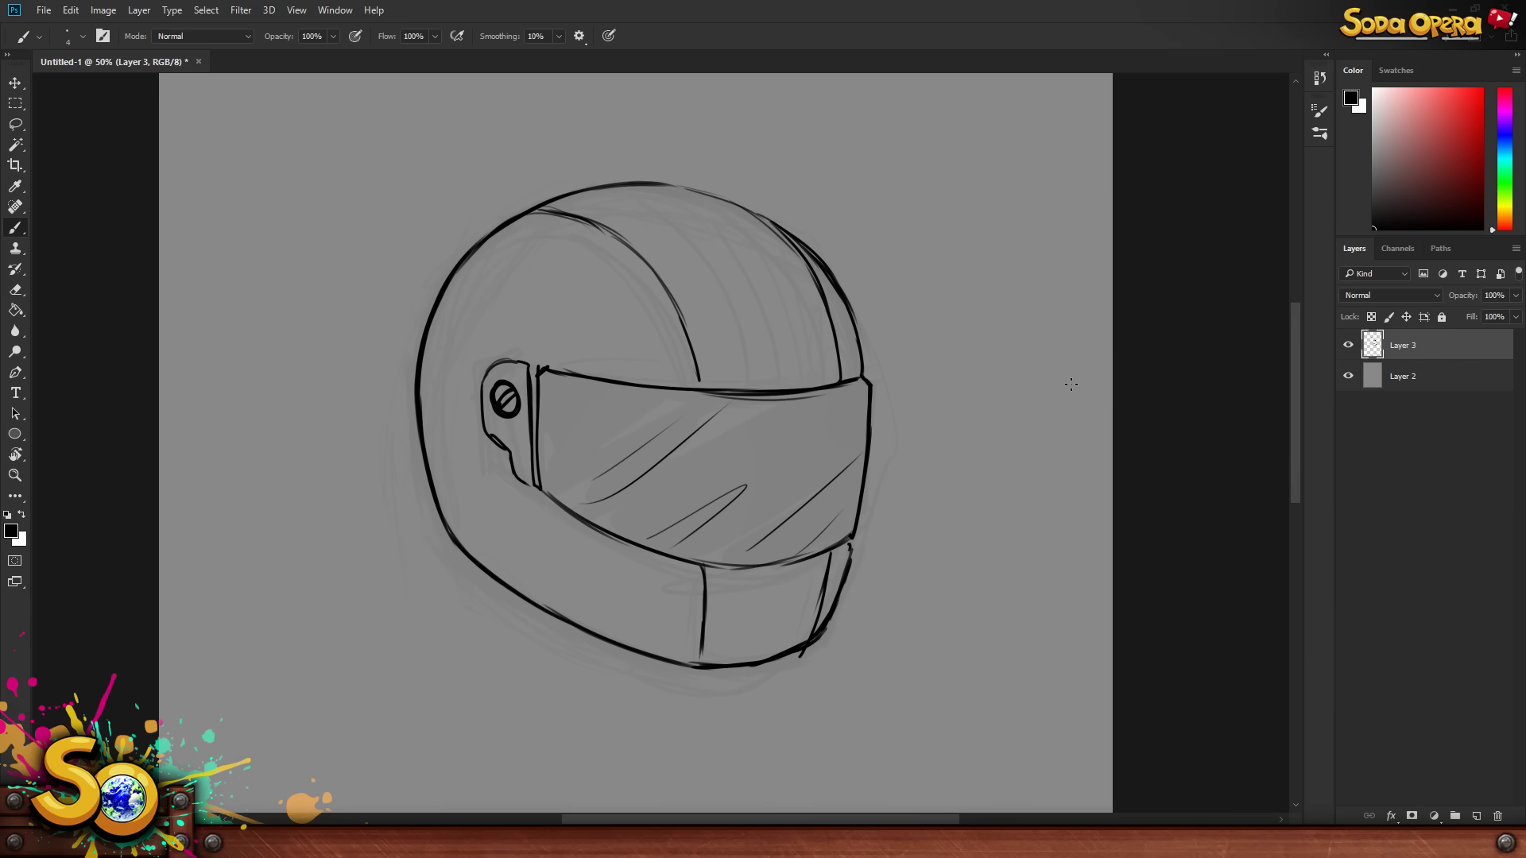
- Reduce the Eraser to 70 px and clean the leftover guide marks off the helmet's side shell above the pivot
key(e)
key(bracketleft)
key(bracketleft)
key(bracketleft)
key(bracketleft)
key(bracketleft)
key(bracketleft)
key(bracketleft)
key(bracketleft)
key(bracketleft)
key(bracketleft)
key(bracketleft)
key(bracketleft)
mouse_move(484, 314)
mouse_down()
mouse_move(505, 269)
mouse_move(445, 356)
mouse_move(461, 299)
mouse_move(556, 237)
mouse_move(457, 354)
mouse_move(437, 415)
mouse_move(498, 331)
mouse_up()
key(bracketleft)
key(bracketleft)
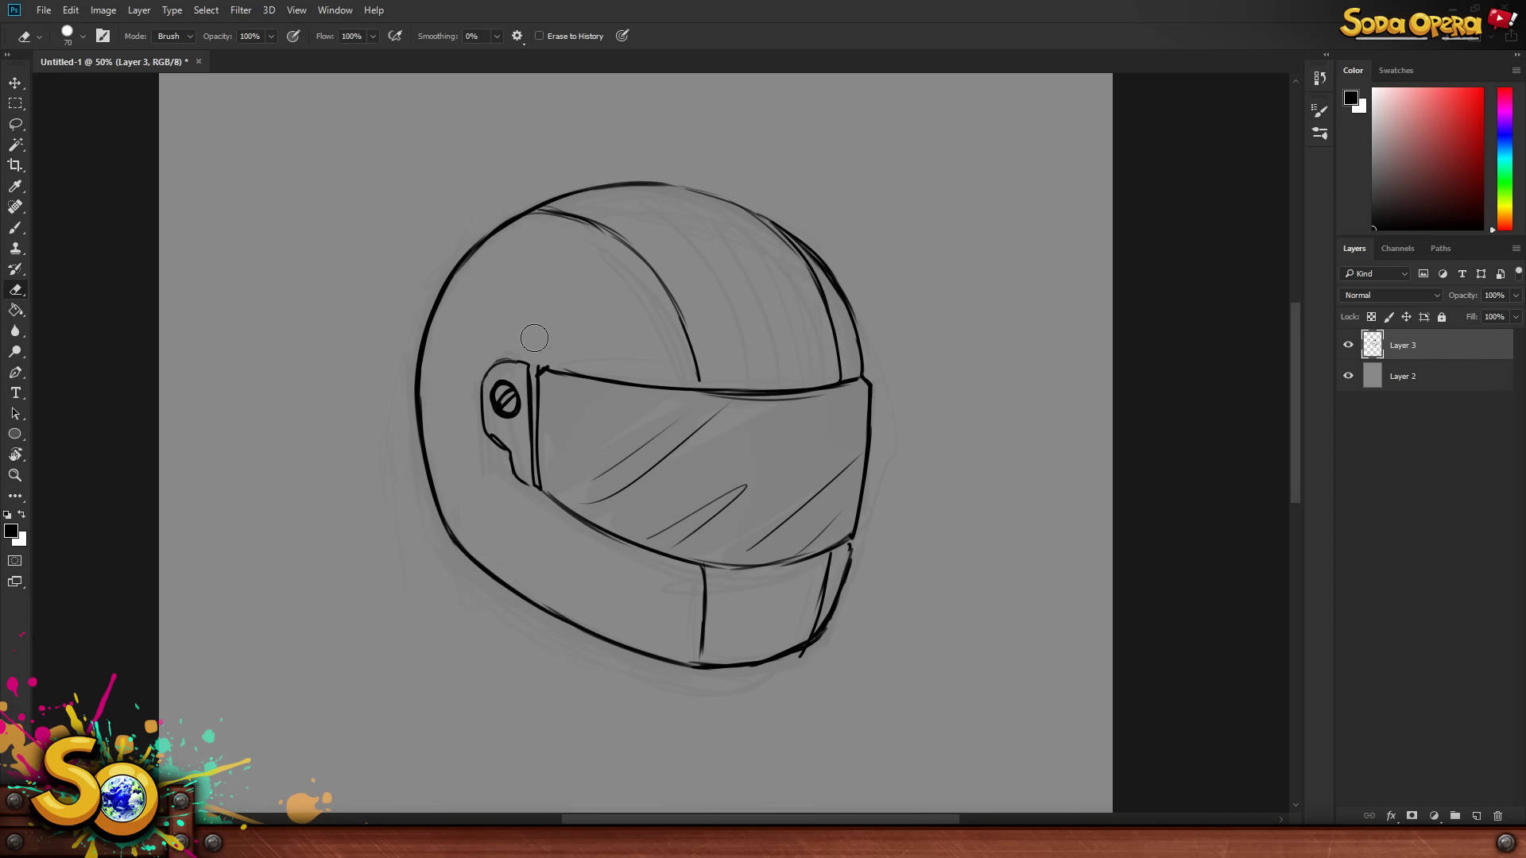
- Erase the leftover guide lines around the shell, below the visor and on the crown, and repair the chin guard's bottom edge with the Brush
mouse_move(387, 368)
mouse_down()
mouse_move(447, 566)
mouse_move(572, 650)
mouse_move(472, 639)
mouse_move(635, 709)
mouse_move(542, 627)
mouse_move(629, 671)
mouse_move(768, 705)
mouse_move(660, 695)
mouse_move(791, 669)
mouse_up()
key(bracketleft)
drag(654, 564, 505, 485)
key(bracketright)
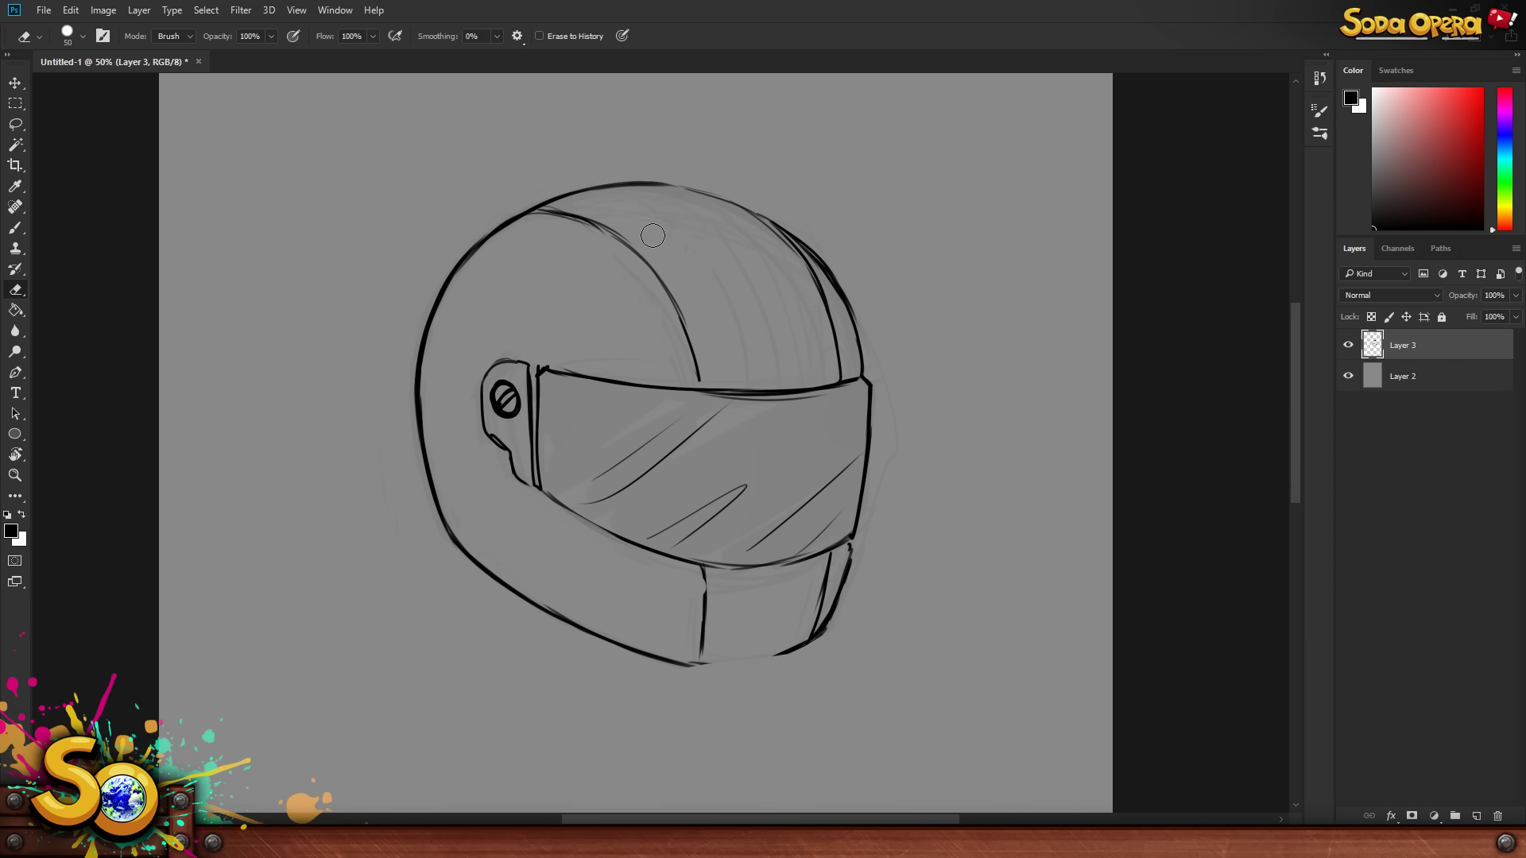
mouse_move(685, 217)
mouse_down()
mouse_move(782, 306)
mouse_move(766, 361)
mouse_move(748, 292)
mouse_move(804, 362)
mouse_move(764, 258)
mouse_up()
key(b)
drag(691, 664, 790, 653)
- Delete the layer with the helmet drawing and add a new empty layer above Layer 2
key(z)
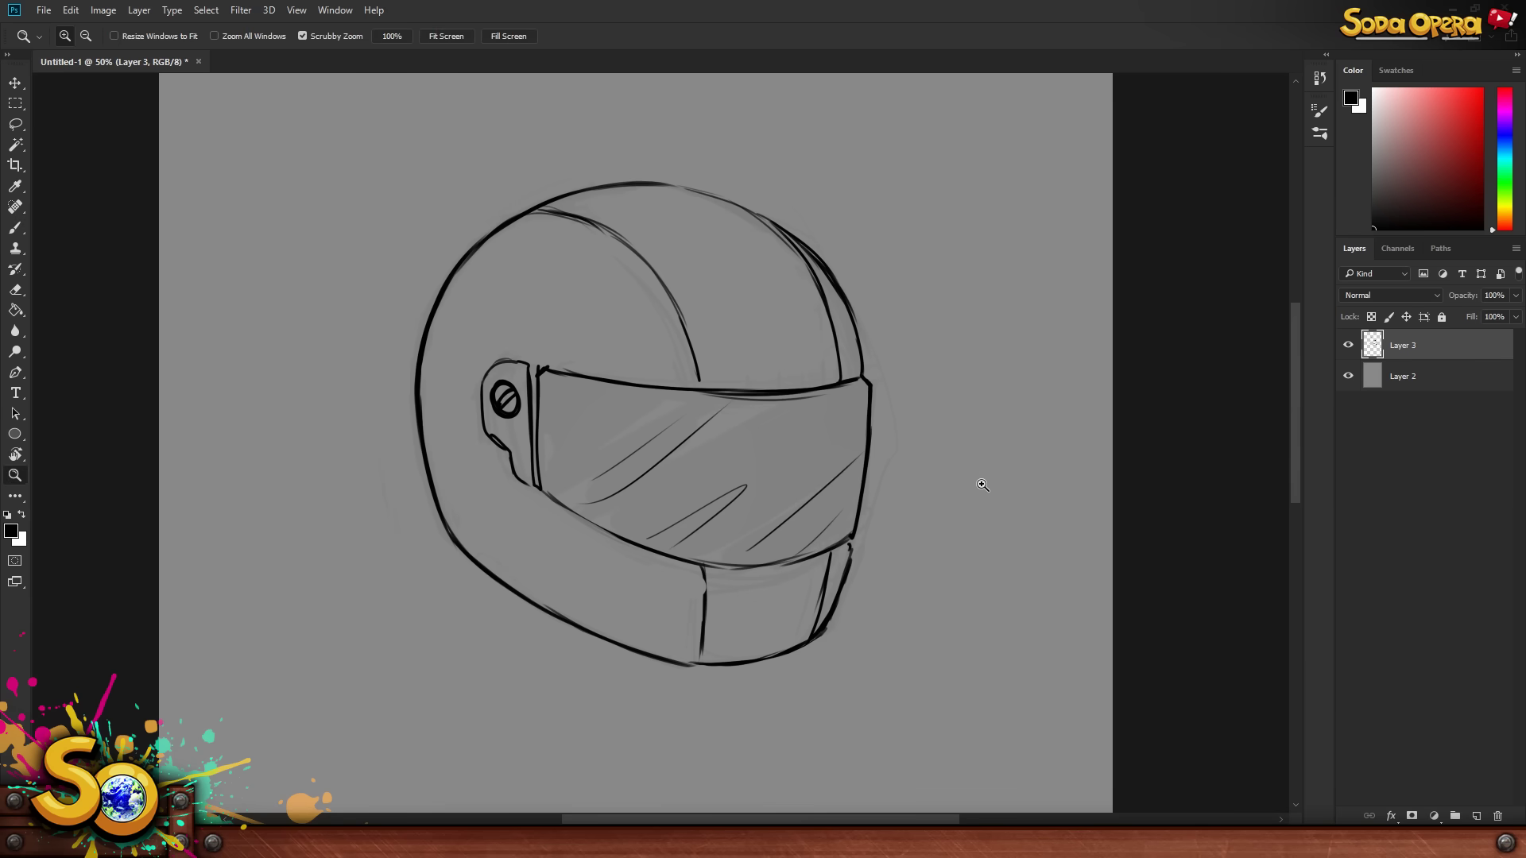
alt+click(988, 479)
alt+click(988, 498)
click(882, 396)
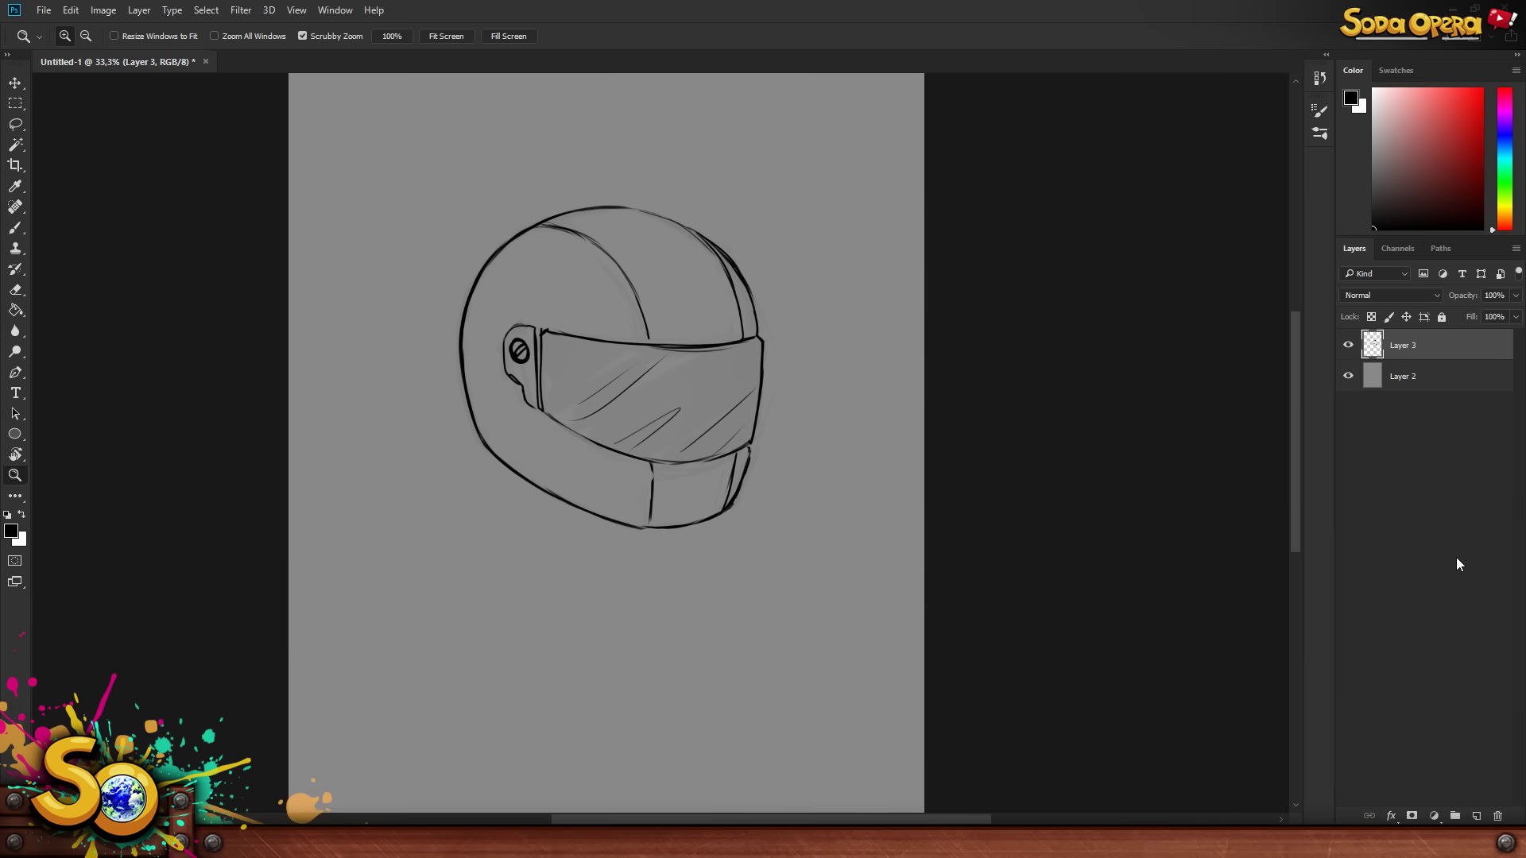
click(1497, 817)
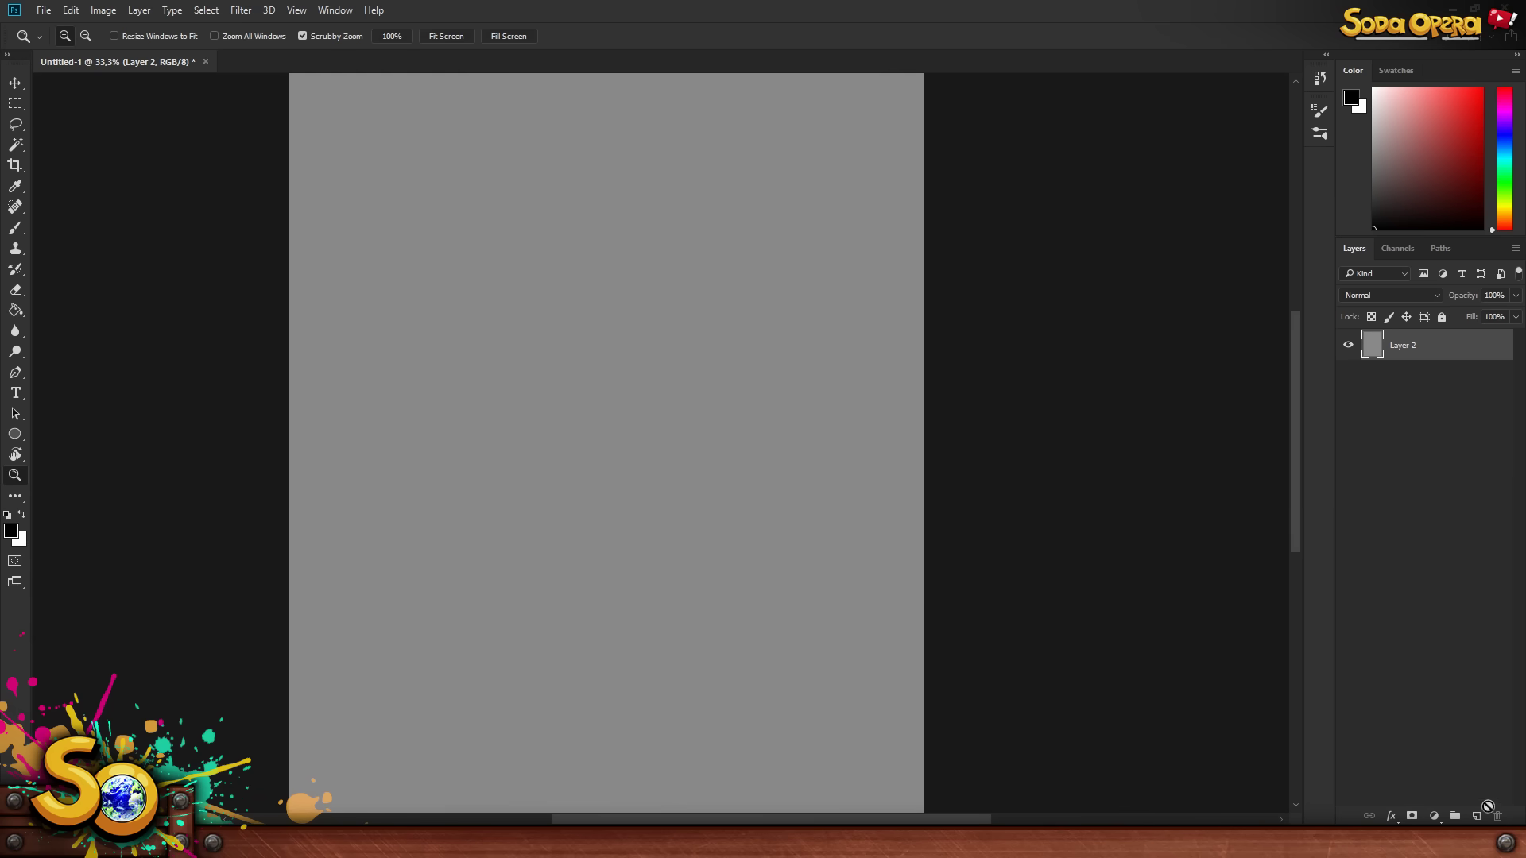
click(1476, 816)
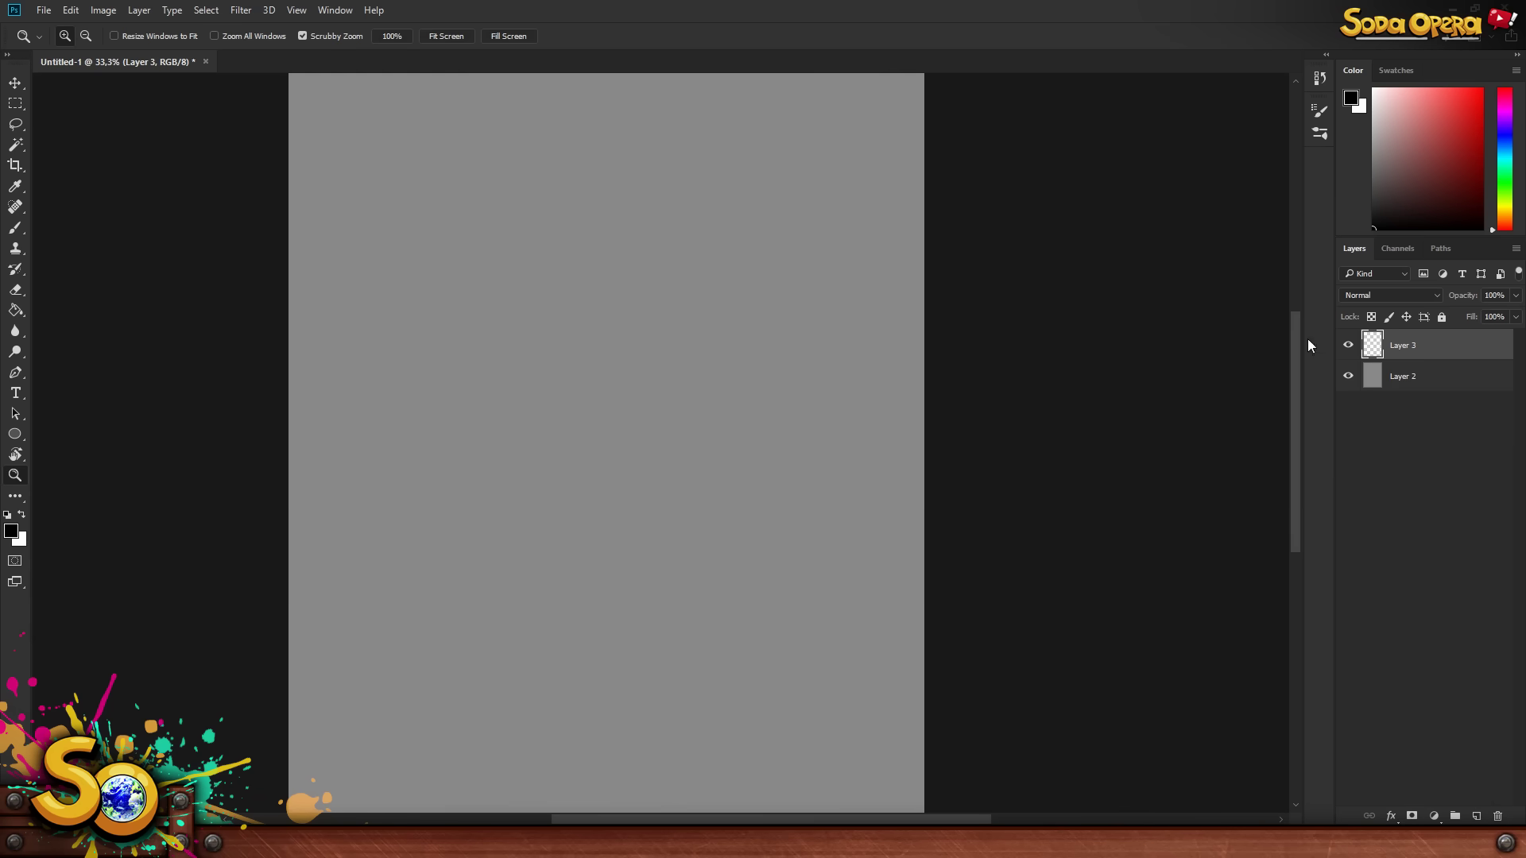
- Rough out a front-facing head with a thin brush, including skull, eye guideline, jaw, facial features and ears
key(b)
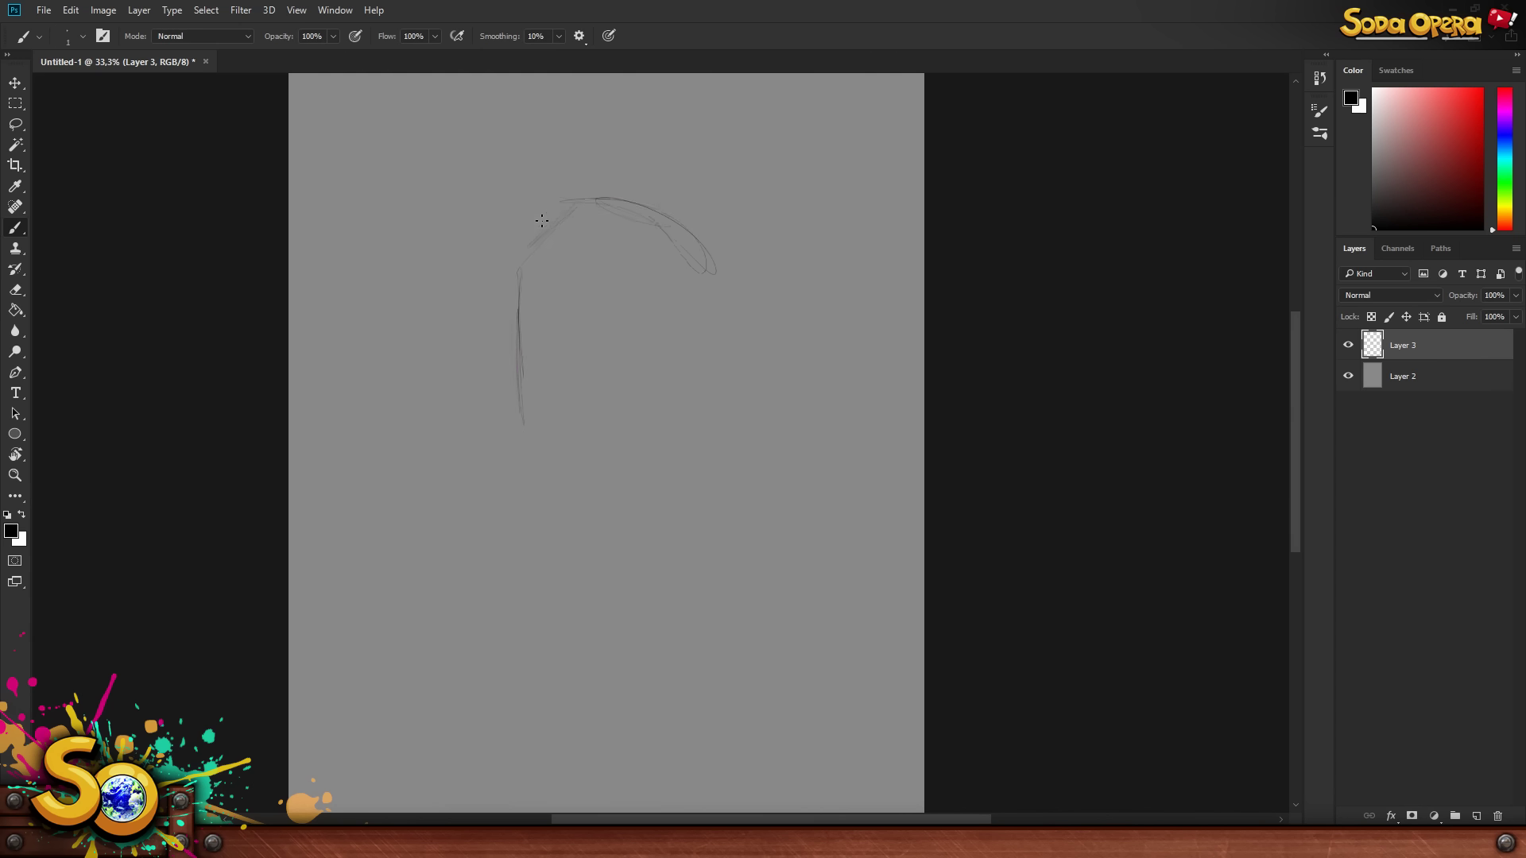
drag(525, 350, 713, 361)
drag(661, 370, 728, 366)
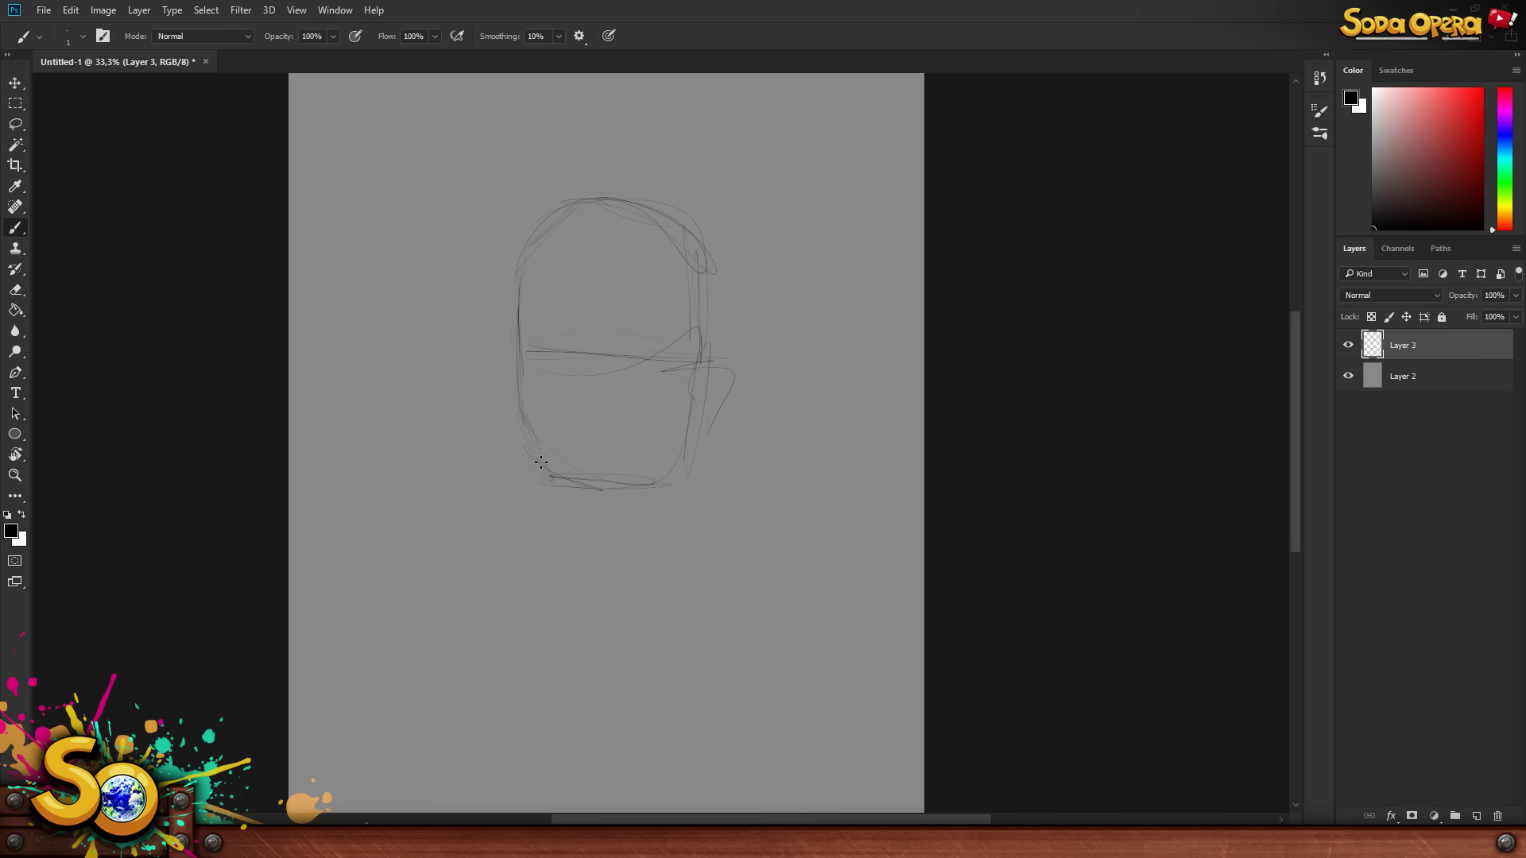
drag(716, 342, 632, 480)
mouse_move(605, 406)
mouse_down()
mouse_move(632, 338)
mouse_move(589, 328)
mouse_move(531, 348)
mouse_move(615, 342)
mouse_move(646, 374)
mouse_move(677, 332)
mouse_up()
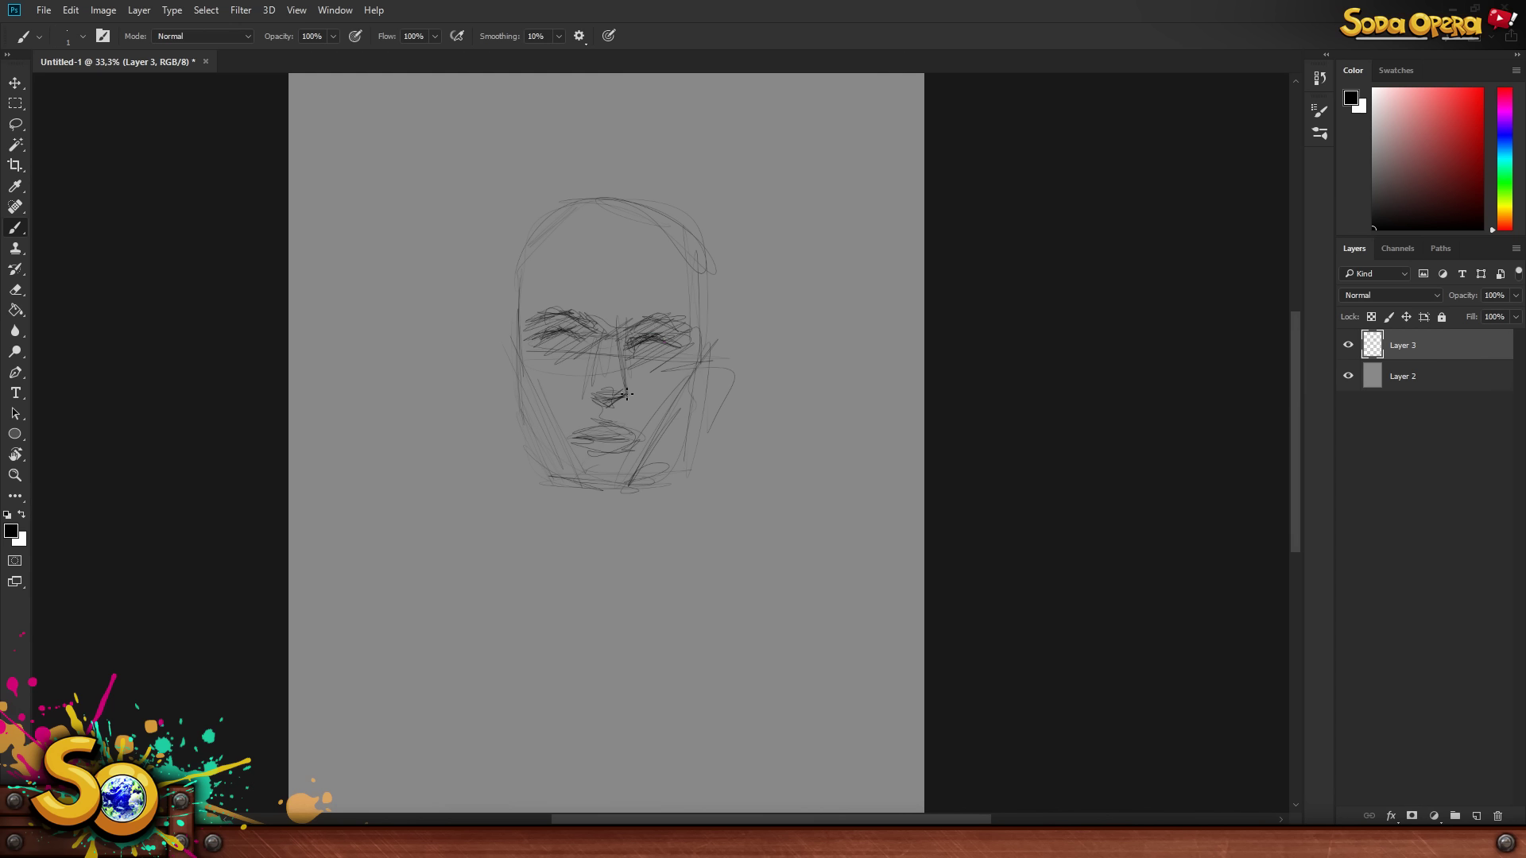
drag(500, 342, 515, 397)
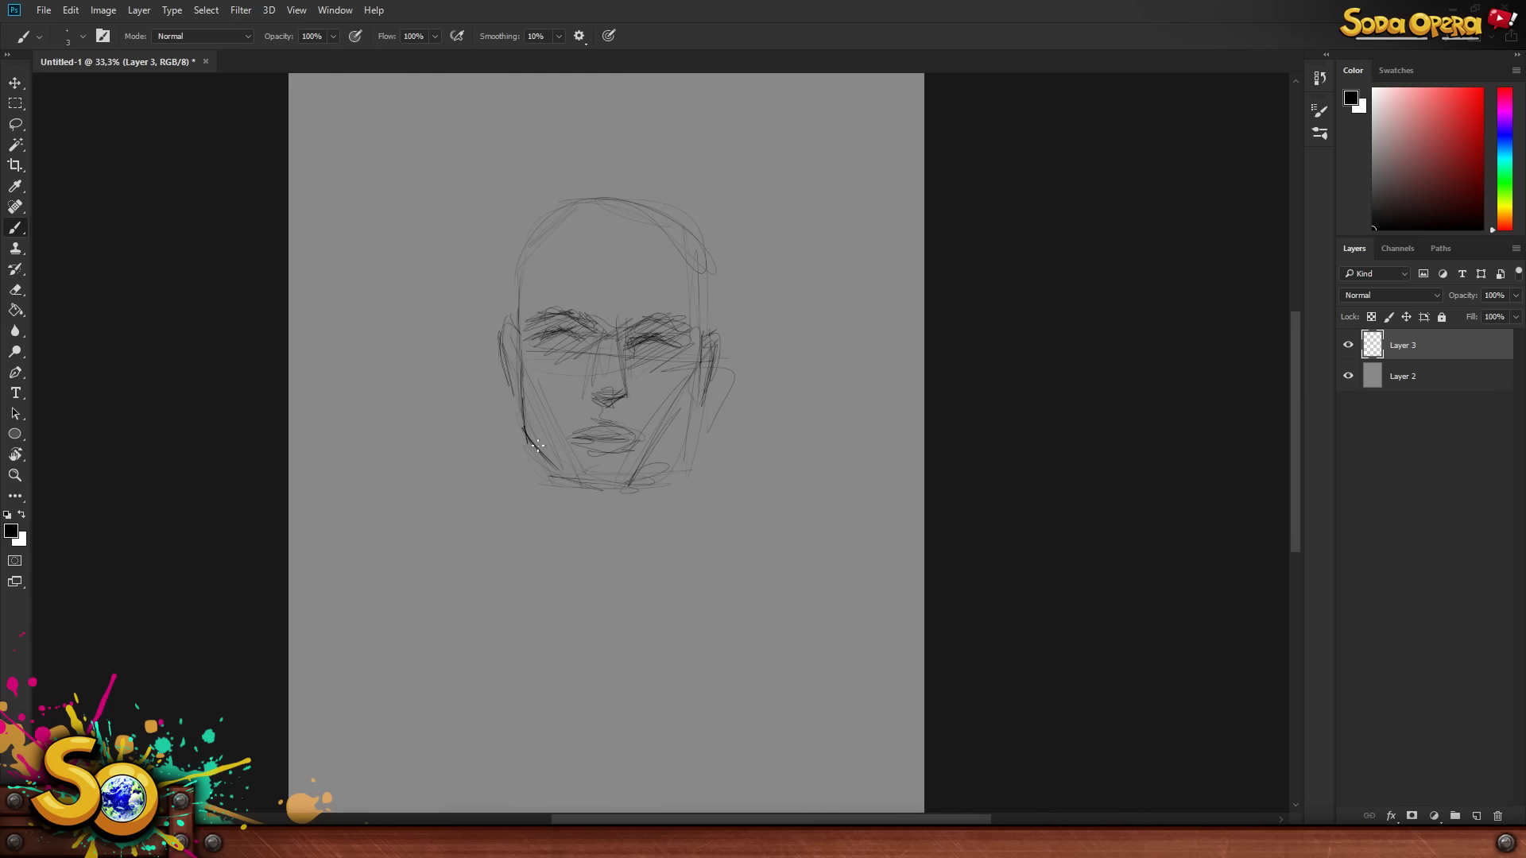
- Strengthen the portrait's jawline, eyes, eyebrows and lips with darker strokes
mouse_move(574, 474)
mouse_down()
mouse_move(645, 476)
mouse_move(690, 447)
mouse_up()
drag(626, 487, 683, 445)
drag(700, 375, 688, 449)
mouse_move(519, 363)
mouse_down()
mouse_move(528, 435)
mouse_move(592, 489)
mouse_move(551, 457)
mouse_move(617, 488)
mouse_move(583, 480)
mouse_move(631, 480)
mouse_move(686, 450)
mouse_move(691, 411)
mouse_move(650, 473)
mouse_move(693, 433)
mouse_up()
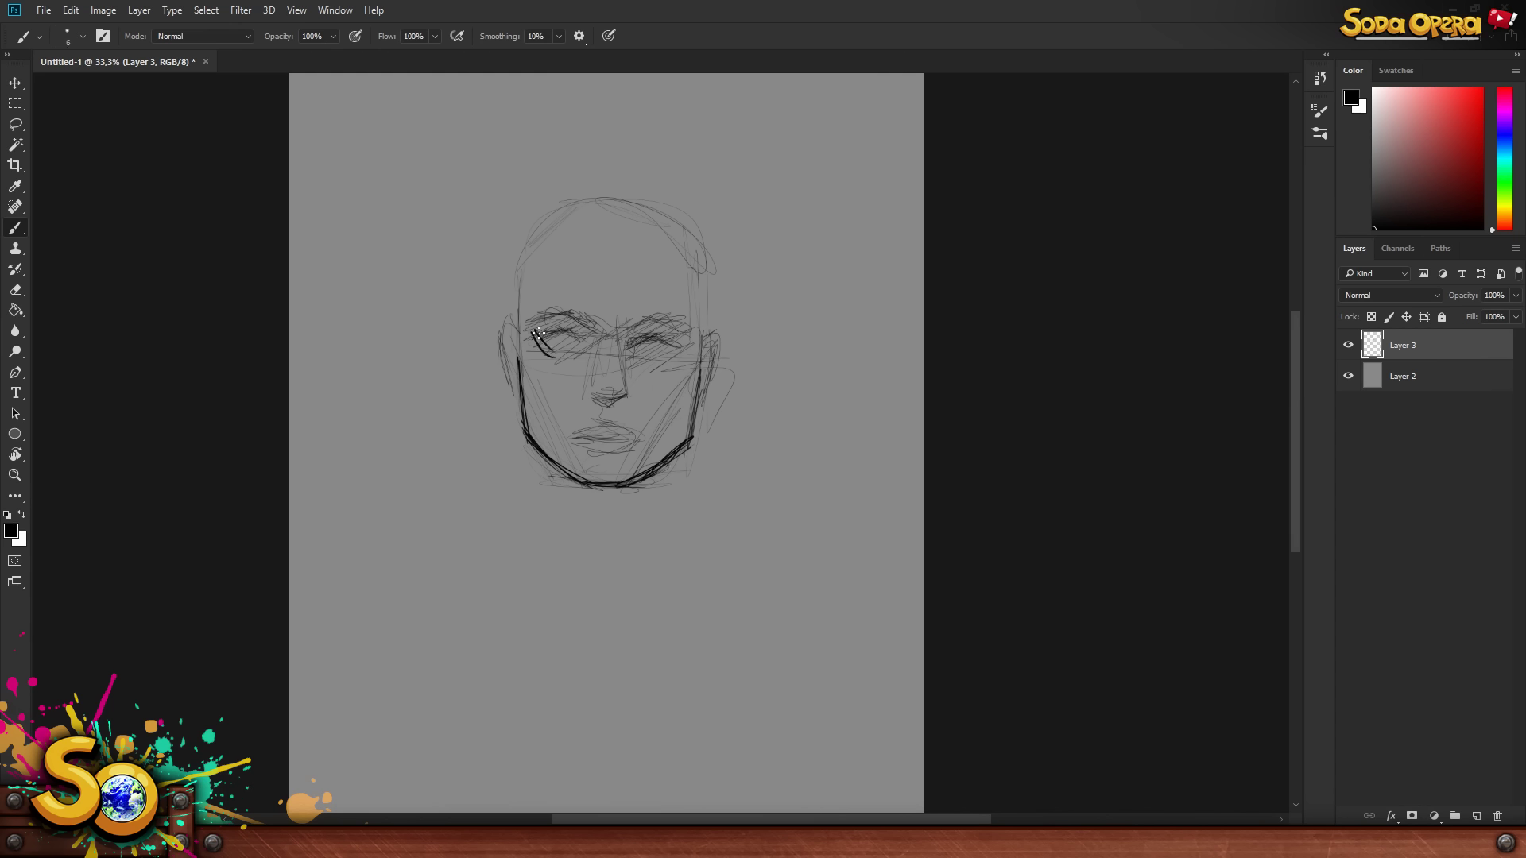
drag(534, 329, 561, 327)
drag(554, 310, 677, 313)
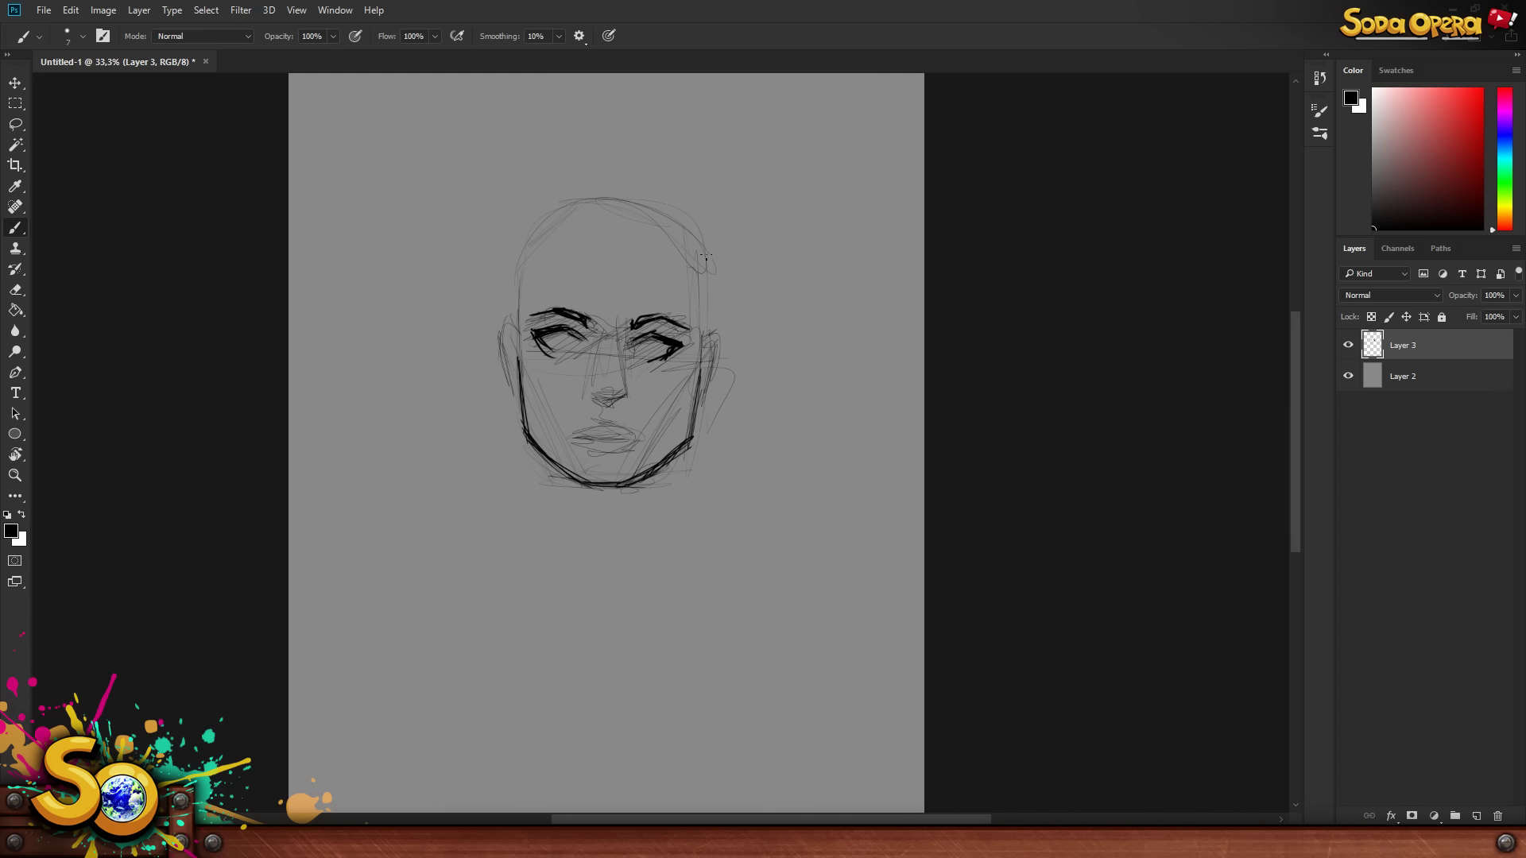
mouse_move(597, 421)
mouse_down()
mouse_move(577, 431)
mouse_move(630, 435)
mouse_move(632, 455)
mouse_up()
- Sketch the hair's main flow across the forehead, over the top of the head and down both sides
mouse_move(516, 343)
mouse_down()
mouse_move(568, 279)
mouse_move(637, 238)
mouse_up()
drag(685, 219, 486, 497)
drag(510, 252, 423, 391)
drag(466, 349, 458, 411)
drag(555, 181, 408, 302)
drag(421, 361, 414, 445)
drag(656, 143, 715, 195)
drag(709, 208, 725, 419)
- Sketch the neck and shoulder lines, and hatch the shadow under the chin and the area below the neck
drag(547, 465, 534, 540)
drag(666, 468, 658, 556)
drag(532, 540, 459, 560)
mouse_move(548, 477)
mouse_down()
mouse_move(609, 503)
mouse_move(674, 469)
mouse_up()
mouse_move(556, 580)
mouse_down()
mouse_move(596, 556)
mouse_move(616, 566)
mouse_up()
drag(675, 552, 753, 598)
- Add wavy hair strands along both sides of the neck and darken the ears
drag(725, 405, 751, 588)
drag(751, 502, 791, 572)
drag(465, 414, 429, 563)
drag(445, 310, 402, 406)
drag(524, 442, 450, 548)
drag(518, 483, 480, 534)
mouse_move(499, 318)
mouse_down()
mouse_move(518, 402)
mouse_move(518, 362)
mouse_up()
drag(710, 333, 711, 365)
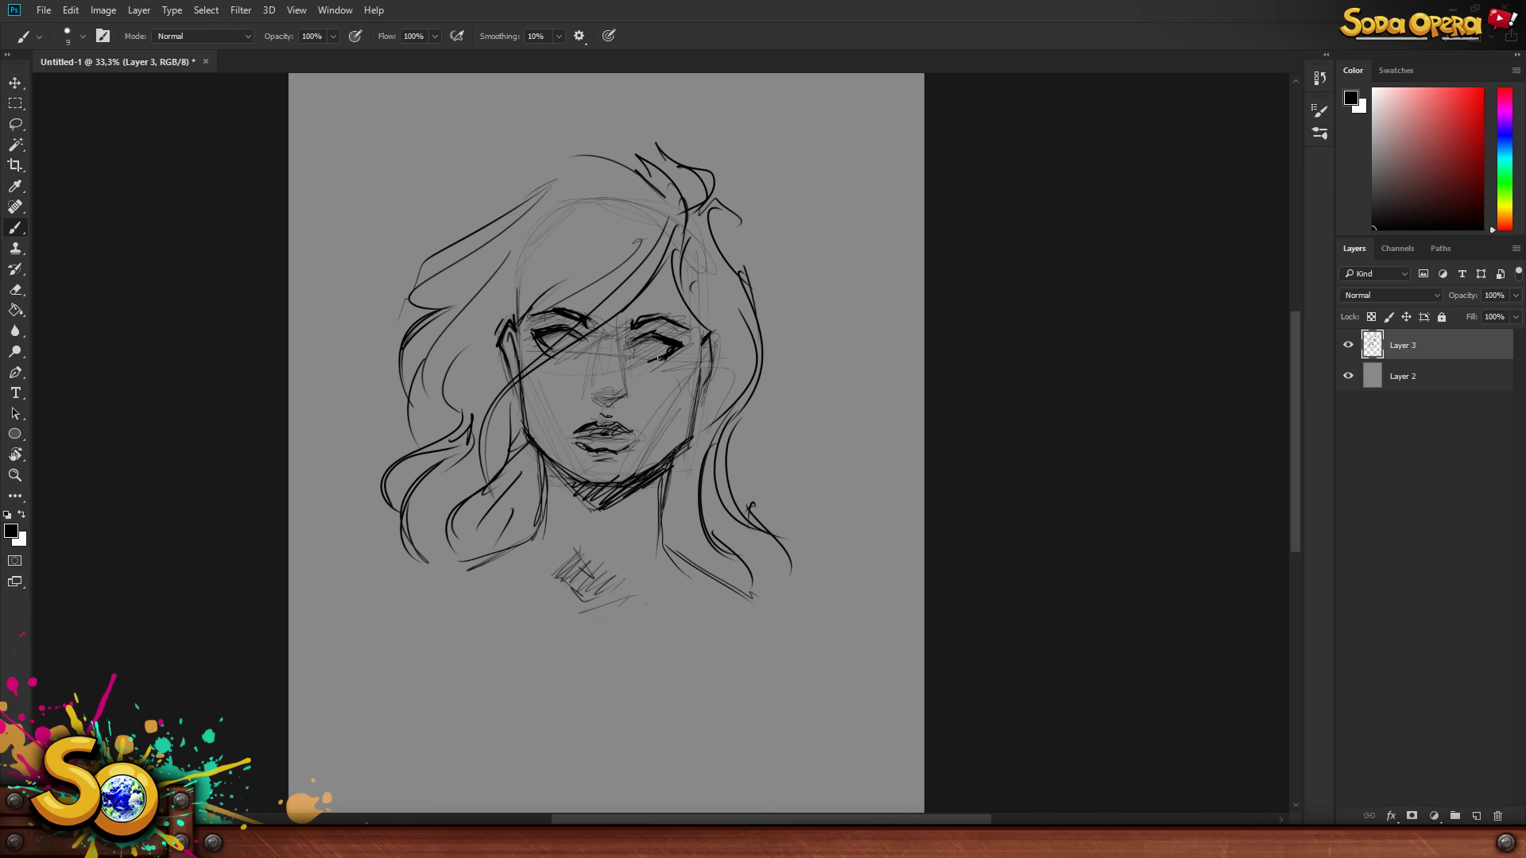
- Switch to the Eraser at 1100 px and lightly fade the portrait sketch on Layer 3
key(e)
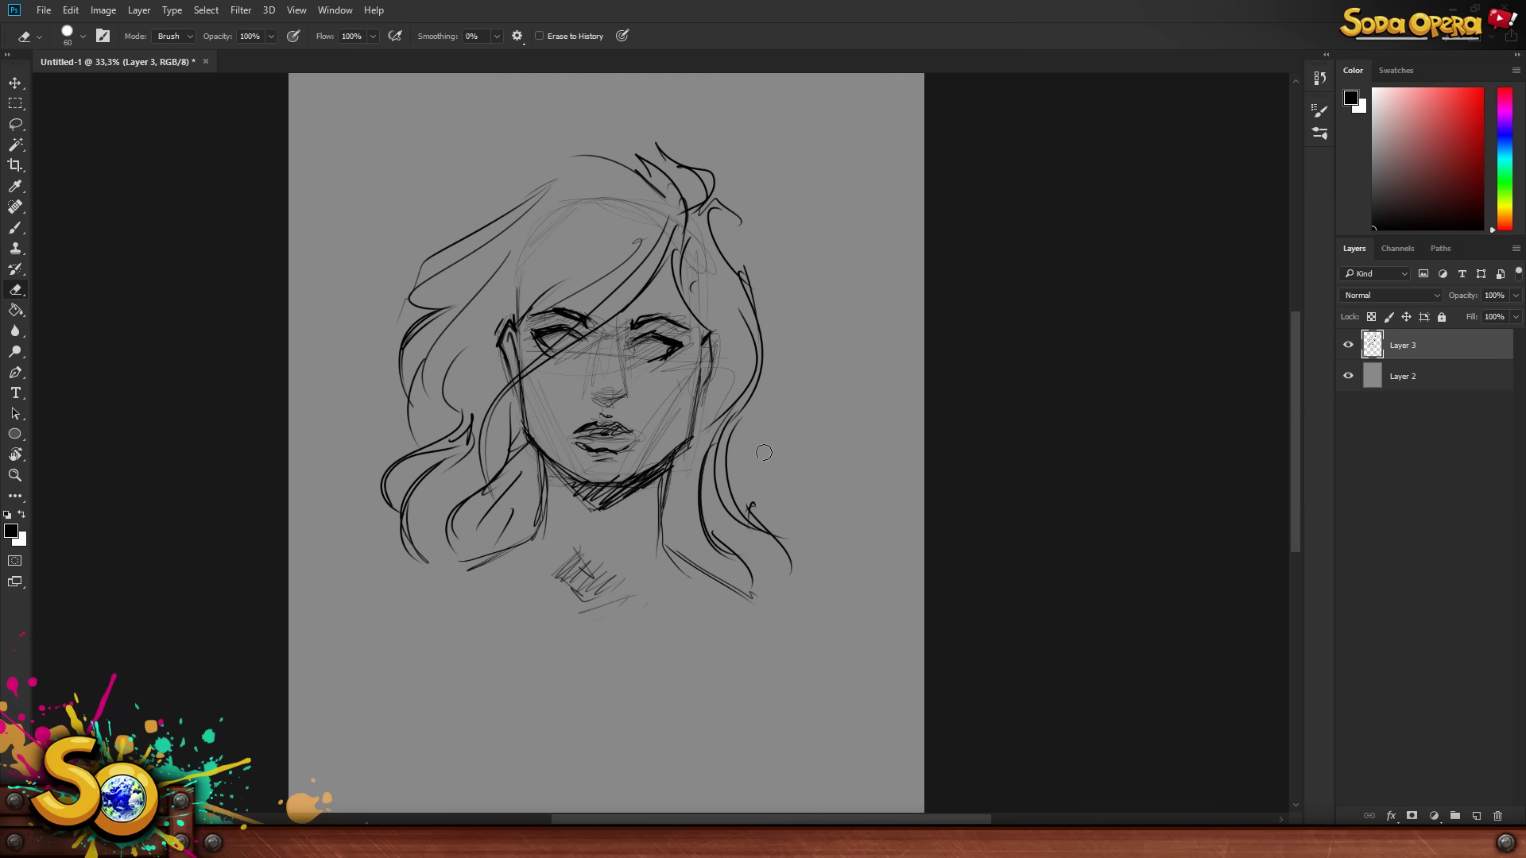
key(bracketright)
key(bracketright)
key(bracketright)
key(bracketright)
key(bracketright)
key(bracketright)
key(bracketright)
key(bracketright)
key(bracketright)
mouse_move(783, 276)
mouse_down()
mouse_move(681, 286)
mouse_move(522, 258)
mouse_move(467, 291)
mouse_move(780, 449)
mouse_up()
key(ctrl+z)
key(bracketleft)
key(bracketleft)
key(bracketleft)
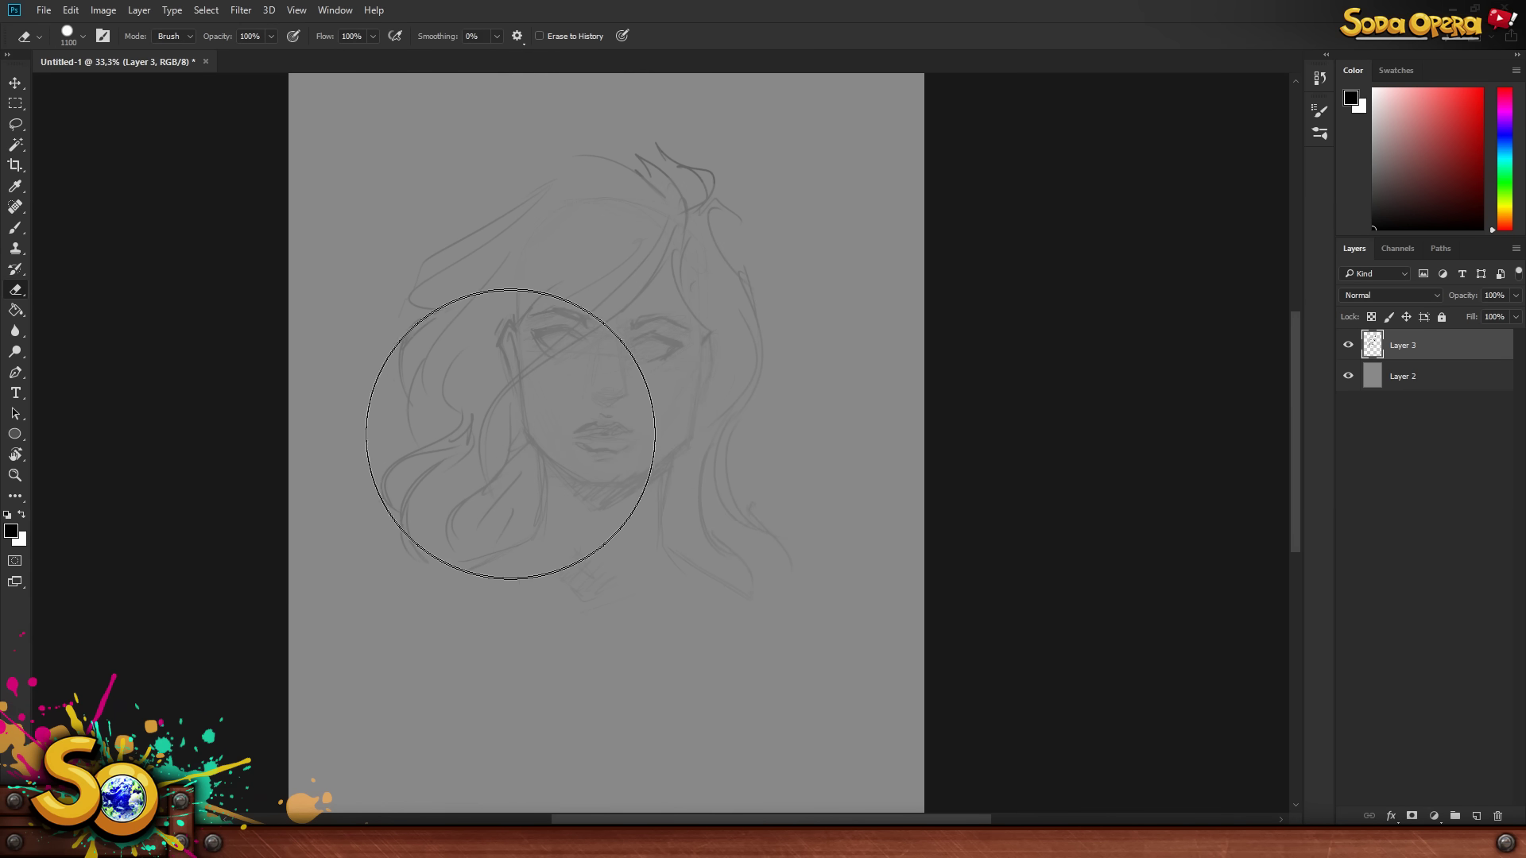
- Fade the darker hair strokes at the top of the head and reduce the eraser to 300 px
mouse_move(493, 273)
mouse_down()
mouse_move(456, 238)
mouse_move(429, 465)
mouse_move(620, 177)
mouse_move(692, 199)
mouse_up()
key(bracketleft)
key(bracketleft)
key(bracketleft)
key(bracketleft)
key(bracketleft)
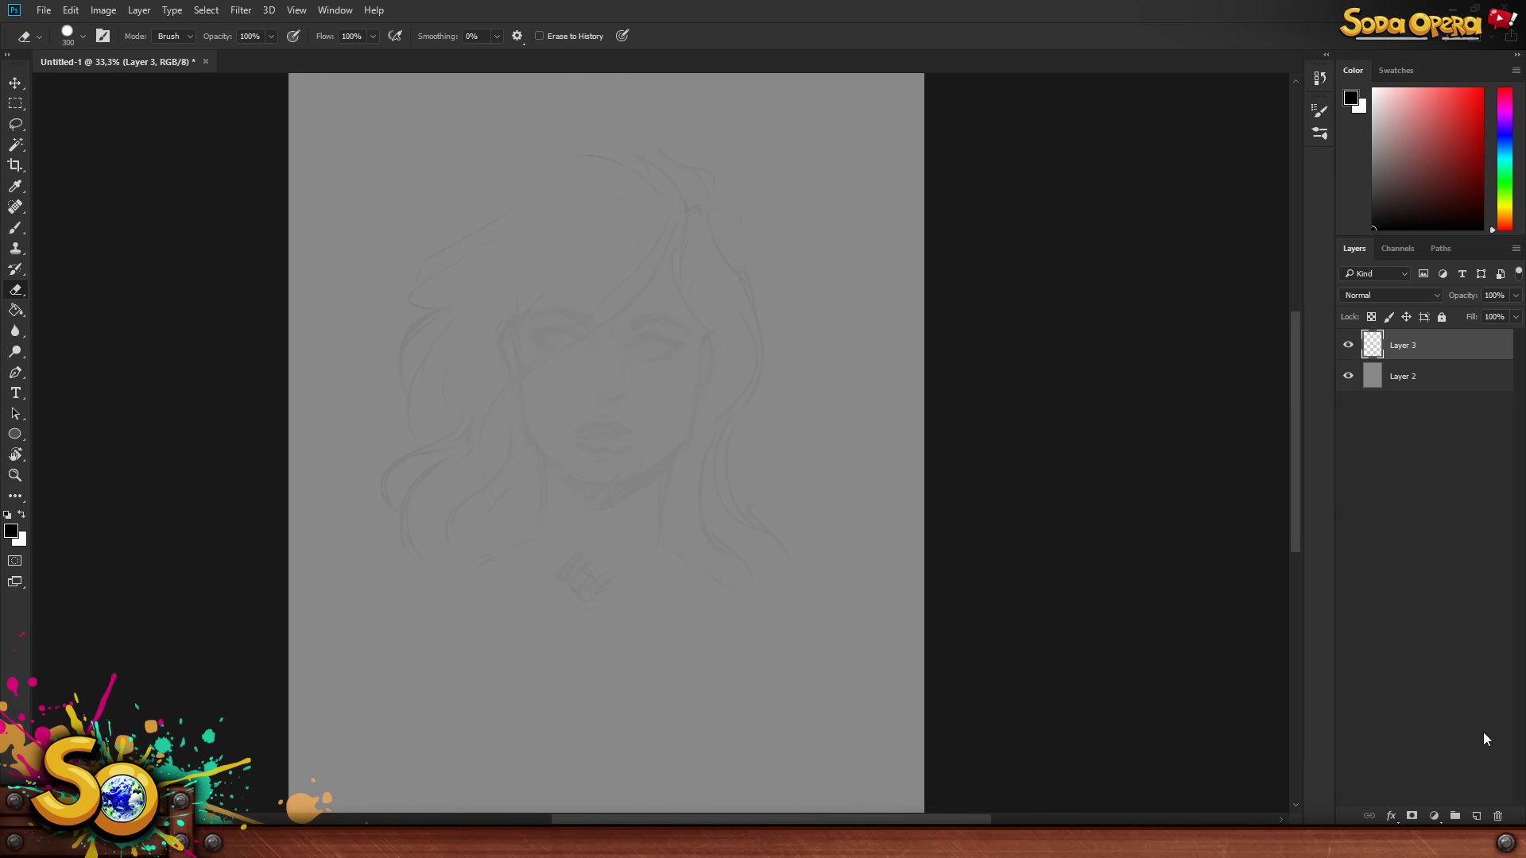
- Add a new layer above the faded sketch and ink the face's jawline, chin and ears with the Brush
click(1476, 816)
key(z)
click(703, 304)
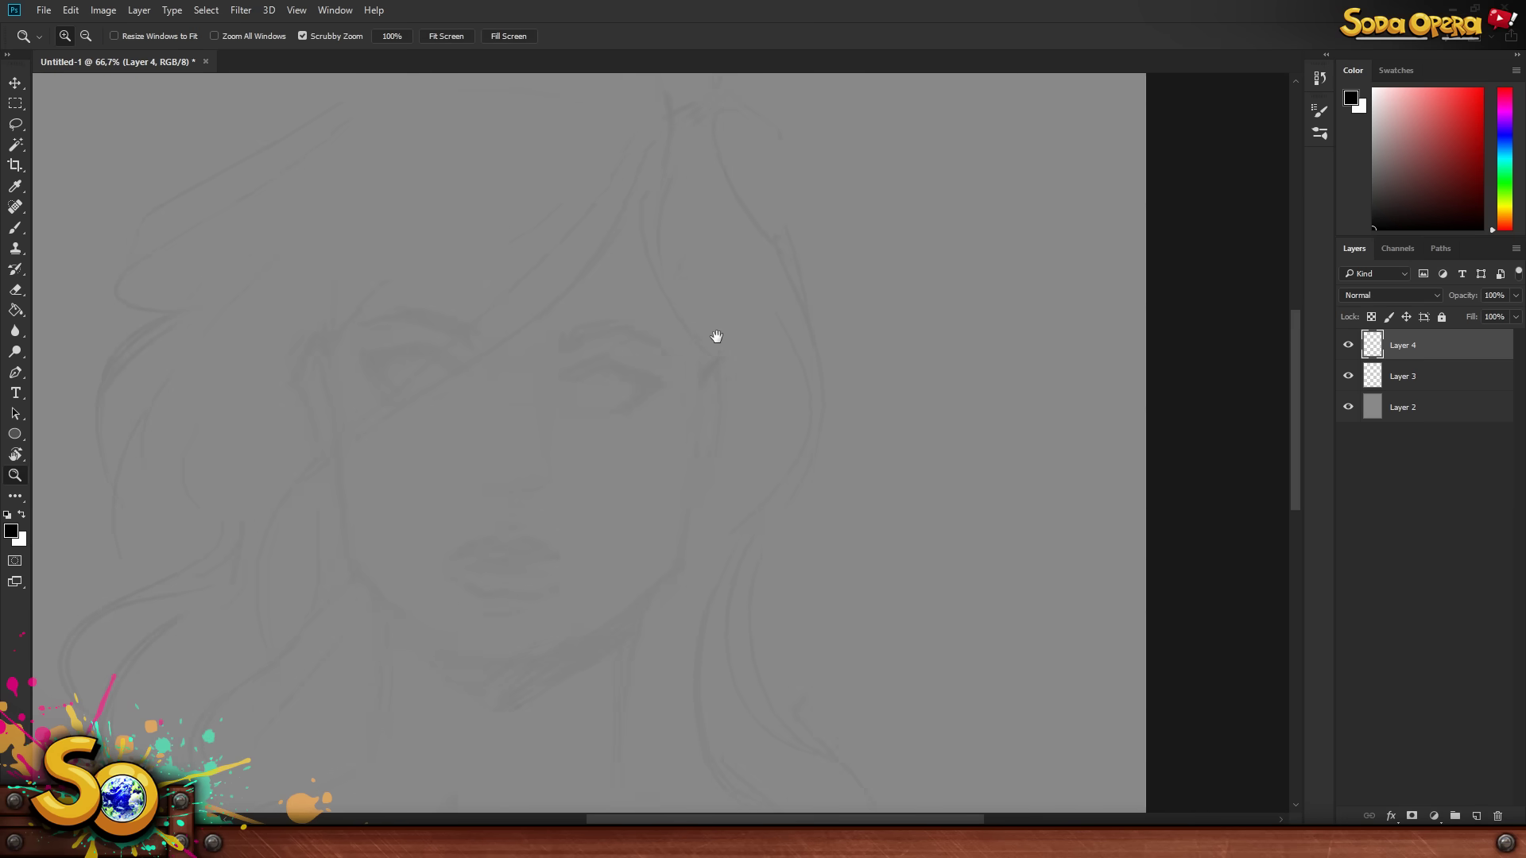
key(b)
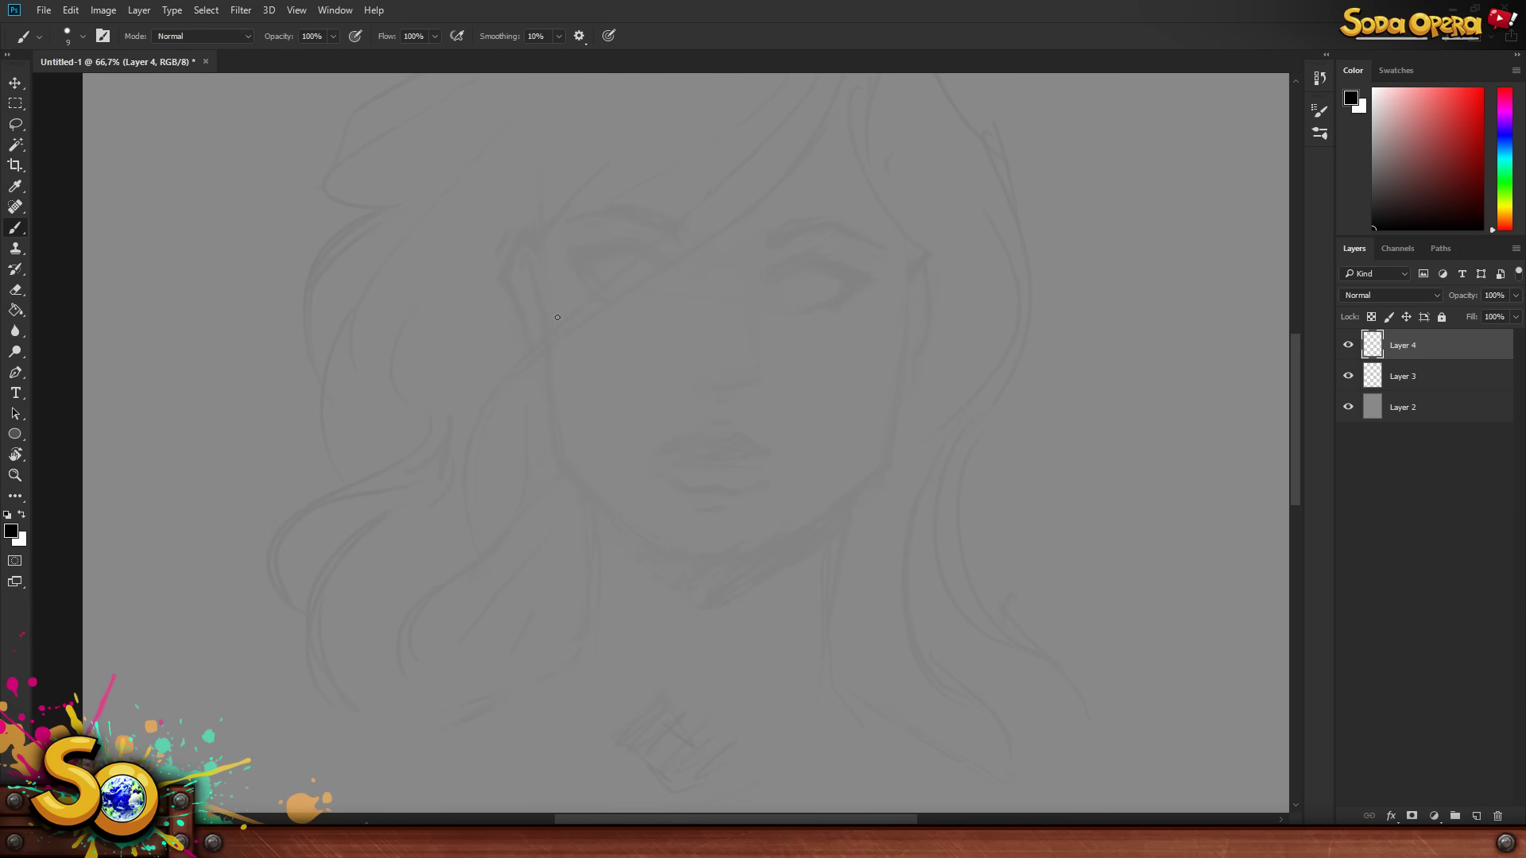
mouse_move(544, 354)
mouse_down()
mouse_move(584, 485)
mouse_move(719, 562)
mouse_move(868, 566)
mouse_up()
mouse_move(561, 419)
mouse_down()
mouse_move(572, 325)
mouse_move(560, 385)
mouse_up()
drag(560, 386, 501, 373)
drag(872, 458, 888, 447)
mouse_move(902, 387)
mouse_down()
mouse_move(893, 361)
mouse_move(886, 438)
mouse_up()
drag(886, 439, 929, 403)
mouse_move(936, 330)
mouse_down()
mouse_move(922, 433)
mouse_move(926, 409)
mouse_up()
- Draw the nose and lips with thin lines and hatch the shading around them
mouse_move(793, 433)
mouse_down()
mouse_move(820, 489)
mouse_move(814, 535)
mouse_move(792, 515)
mouse_move(792, 600)
mouse_up()
mouse_move(771, 480)
mouse_down()
mouse_move(831, 457)
mouse_move(834, 475)
mouse_up()
mouse_move(826, 403)
mouse_down()
mouse_move(828, 454)
mouse_move(957, 482)
mouse_up()
- Ink both eyes with bold upper lash lines using a larger brush
key(bracketright)
key(bracketright)
mouse_move(751, 368)
mouse_down()
mouse_move(826, 359)
mouse_move(856, 388)
mouse_up()
drag(756, 370, 788, 410)
mouse_move(795, 411)
mouse_down()
mouse_move(852, 394)
mouse_move(857, 407)
mouse_up()
mouse_move(950, 389)
mouse_down()
mouse_move(993, 370)
mouse_move(1059, 389)
mouse_move(1019, 420)
mouse_up()
mouse_move(952, 389)
mouse_down()
mouse_move(968, 414)
mouse_move(960, 359)
mouse_move(914, 360)
mouse_up()
- Draw the thin eyebrow lines and the inner brow marks with a smaller brush
key(bracketleft)
key(bracketleft)
drag(977, 298, 936, 327)
mouse_move(940, 342)
mouse_down()
mouse_move(912, 374)
mouse_move(986, 288)
mouse_up()
mouse_move(944, 317)
mouse_down()
mouse_move(1031, 284)
mouse_move(1091, 305)
mouse_move(911, 348)
mouse_up()
- Ink the long hair strands sweeping across the forehead and down beside the cheek with a thicker brush
key(bracketright)
key(bracketright)
key(bracketright)
key(bracketright)
key(bracketright)
drag(524, 652, 936, 183)
drag(886, 211, 499, 601)
drag(614, 414, 882, 195)
drag(925, 245, 677, 530)
drag(615, 334, 509, 659)
drag(556, 556, 545, 496)
- Hatch the shading beside the nose and around the eyes with a smaller brush, and ink the hair edge at the temple
key(bracketleft)
key(bracketleft)
key(bracketleft)
key(bracketleft)
drag(683, 342, 676, 359)
mouse_move(855, 348)
mouse_down()
mouse_move(844, 366)
mouse_move(784, 339)
mouse_move(894, 298)
mouse_move(898, 191)
mouse_up()
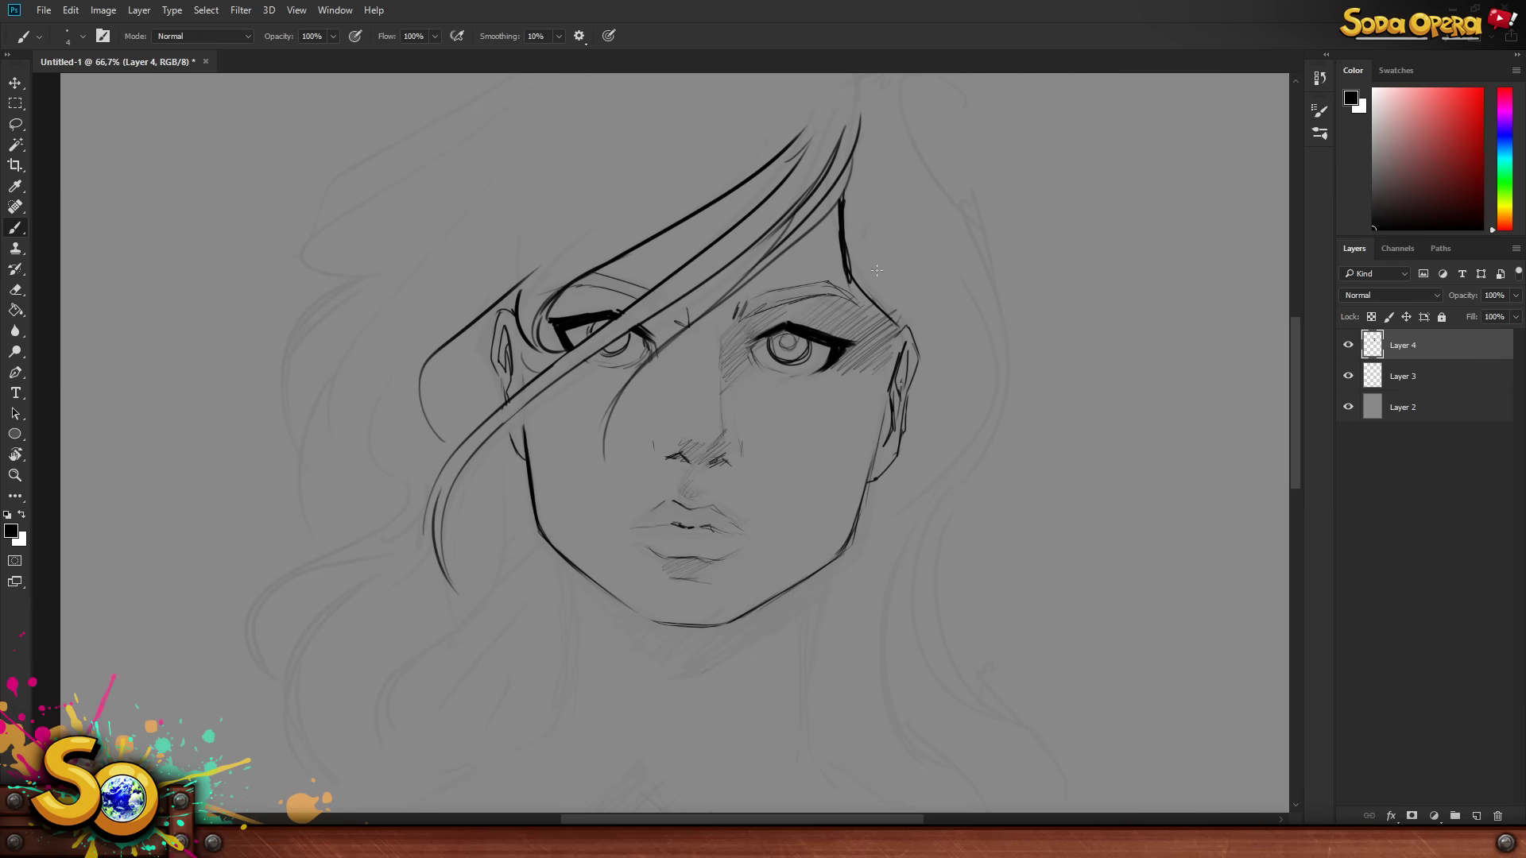
drag(898, 334, 901, 240)
- Ink the long wavy hair strands on the right side of the head plus the neck and shoulder lines with a larger brush
key(bracketright)
key(bracketright)
key(bracketright)
key(bracketright)
drag(950, 172, 957, 543)
mouse_move(809, 519)
mouse_down()
mouse_move(920, 464)
mouse_move(842, 763)
mouse_up()
drag(954, 445, 1073, 691)
drag(795, 476, 858, 445)
mouse_move(732, 381)
mouse_down()
mouse_move(743, 532)
mouse_move(564, 624)
mouse_up()
drag(715, 476, 576, 557)
- Hatch the shadow under the chin and jaw down onto the neck with a much smaller brush
key(bracketleft)
key(bracketleft)
key(bracketleft)
key(bracketleft)
key(bracketleft)
drag(636, 469, 759, 557)
drag(787, 488, 858, 580)
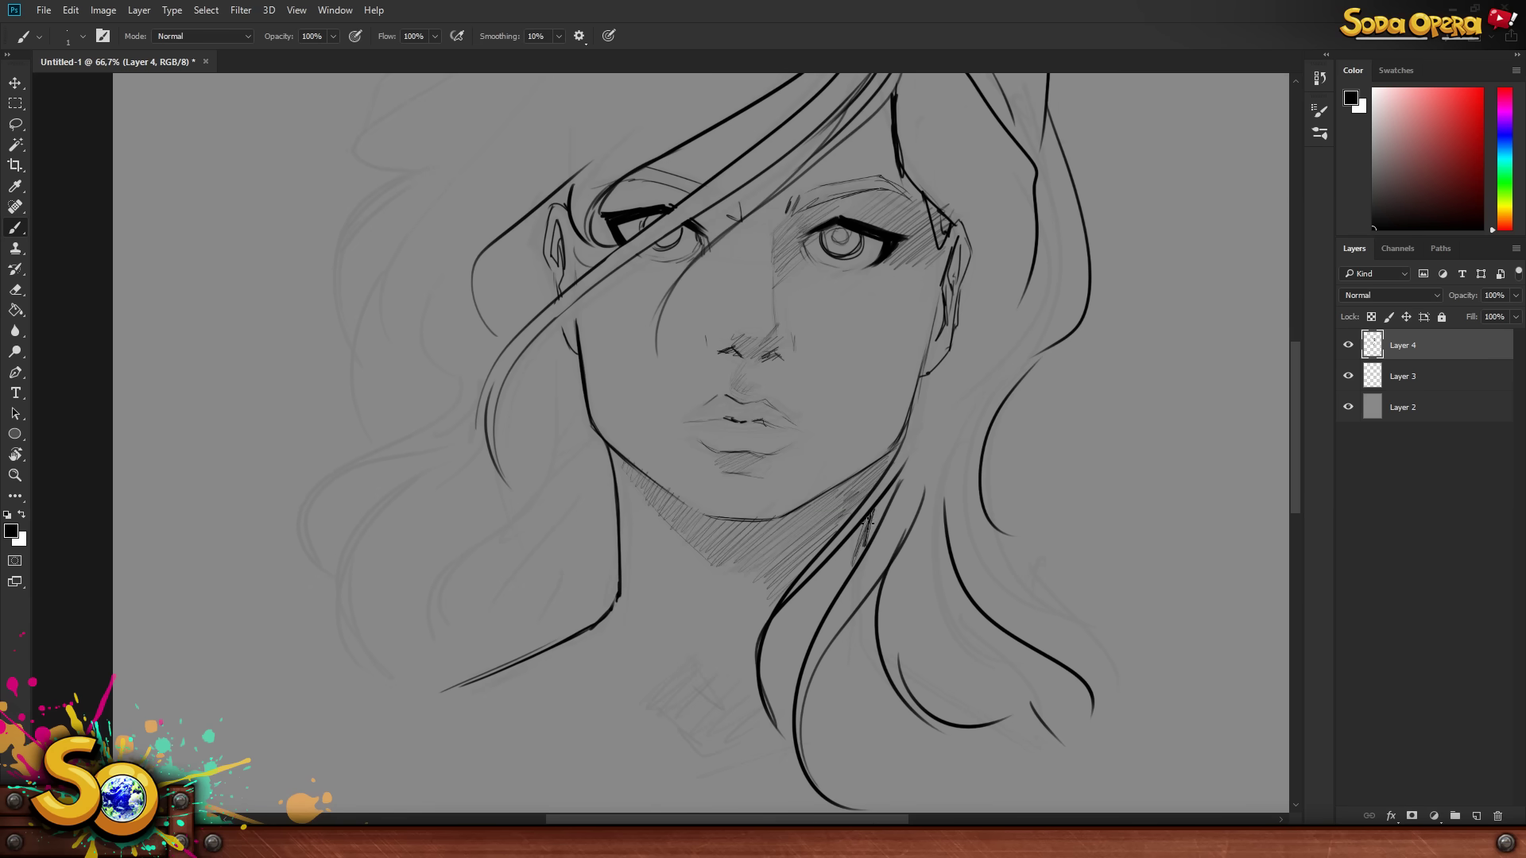
drag(871, 509, 854, 566)
- Hatch fine shading along the cheeks and jaw, around the eyes and over the upper lip
drag(794, 398, 852, 553)
drag(664, 334, 743, 367)
drag(759, 362, 799, 419)
mouse_move(671, 373)
mouse_down()
mouse_move(666, 395)
mouse_move(666, 300)
mouse_move(639, 480)
mouse_up()
mouse_move(775, 520)
mouse_down()
mouse_move(751, 566)
mouse_move(792, 613)
mouse_up()
drag(795, 632, 870, 540)
mouse_move(716, 398)
mouse_down()
mouse_move(795, 469)
mouse_move(874, 492)
mouse_up()
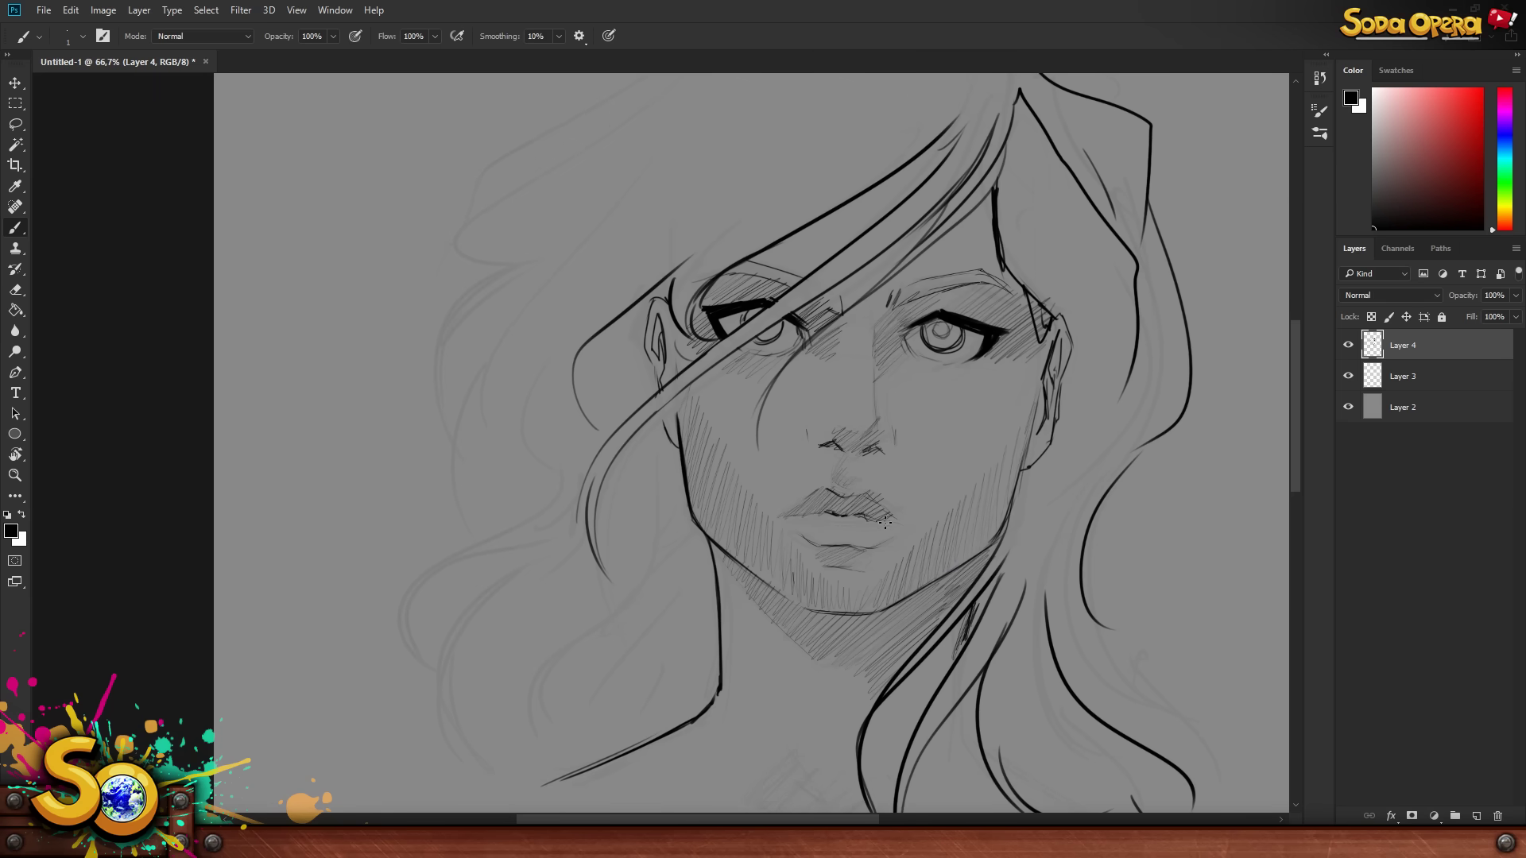
- Ink the hair outline over the top of the head and the wavy locks on the left side with a larger brush
scroll(549, 278, down, 1)
key(bracketright)
key(bracketright)
key(bracketright)
key(bracketright)
key(bracketright)
key(bracketright)
drag(608, 306, 512, 445)
drag(557, 319, 501, 415)
drag(512, 330, 890, 127)
drag(549, 270, 826, 103)
drag(810, 159, 906, 187)
drag(560, 489, 445, 639)
drag(552, 529, 453, 719)
key(z)
drag(1057, 437, 1022, 403)
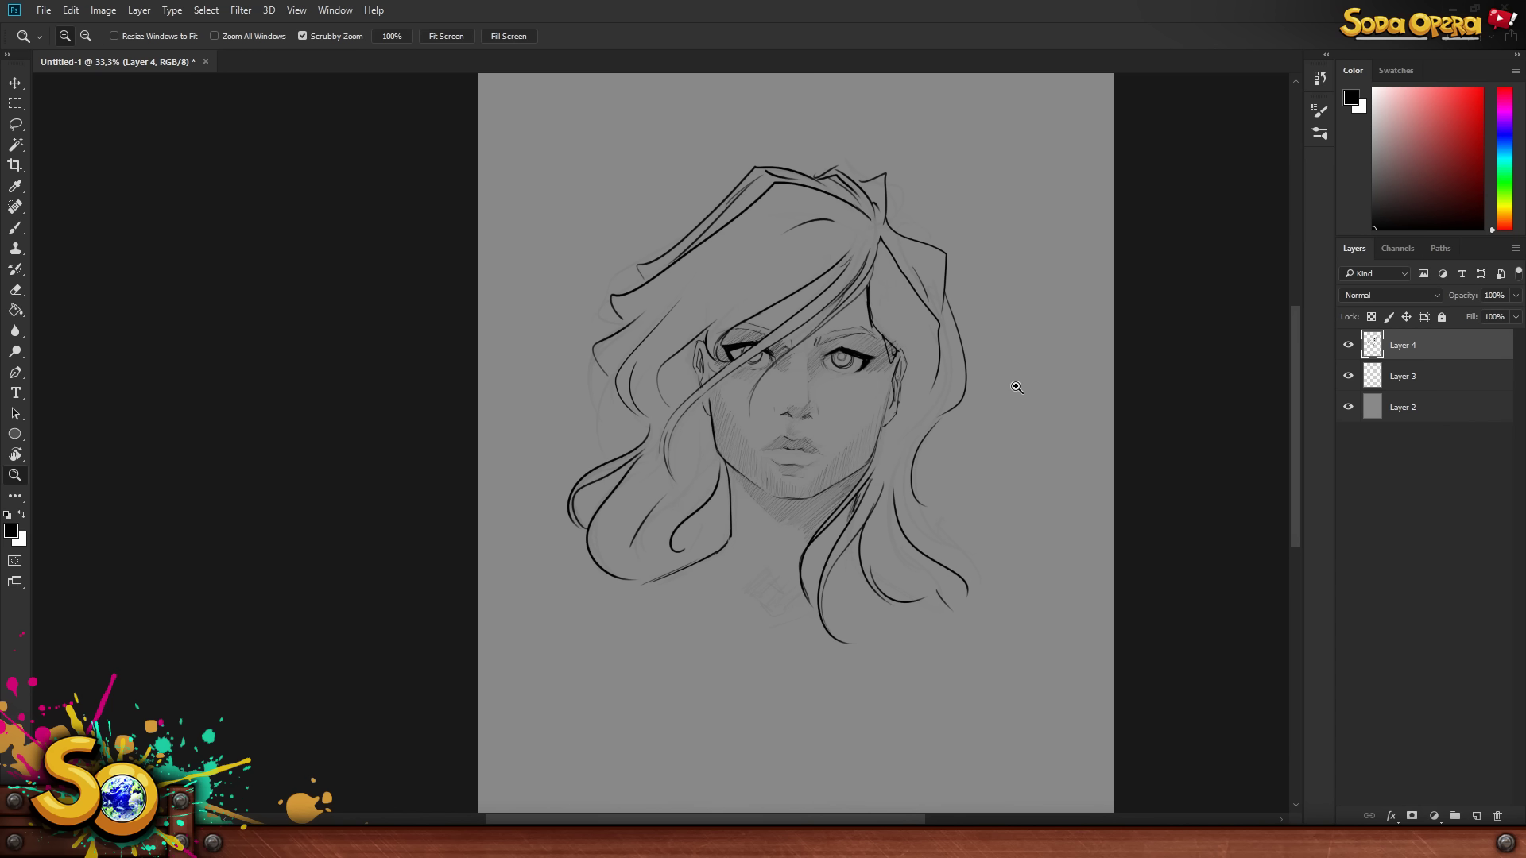
- Compare the sketch and line-art layers by toggling them, leave Layer 3 hidden and add a new layer above Layer 4
click(1348, 376)
click(1348, 345)
click(1348, 344)
click(1348, 376)
click(1348, 345)
click(1350, 377)
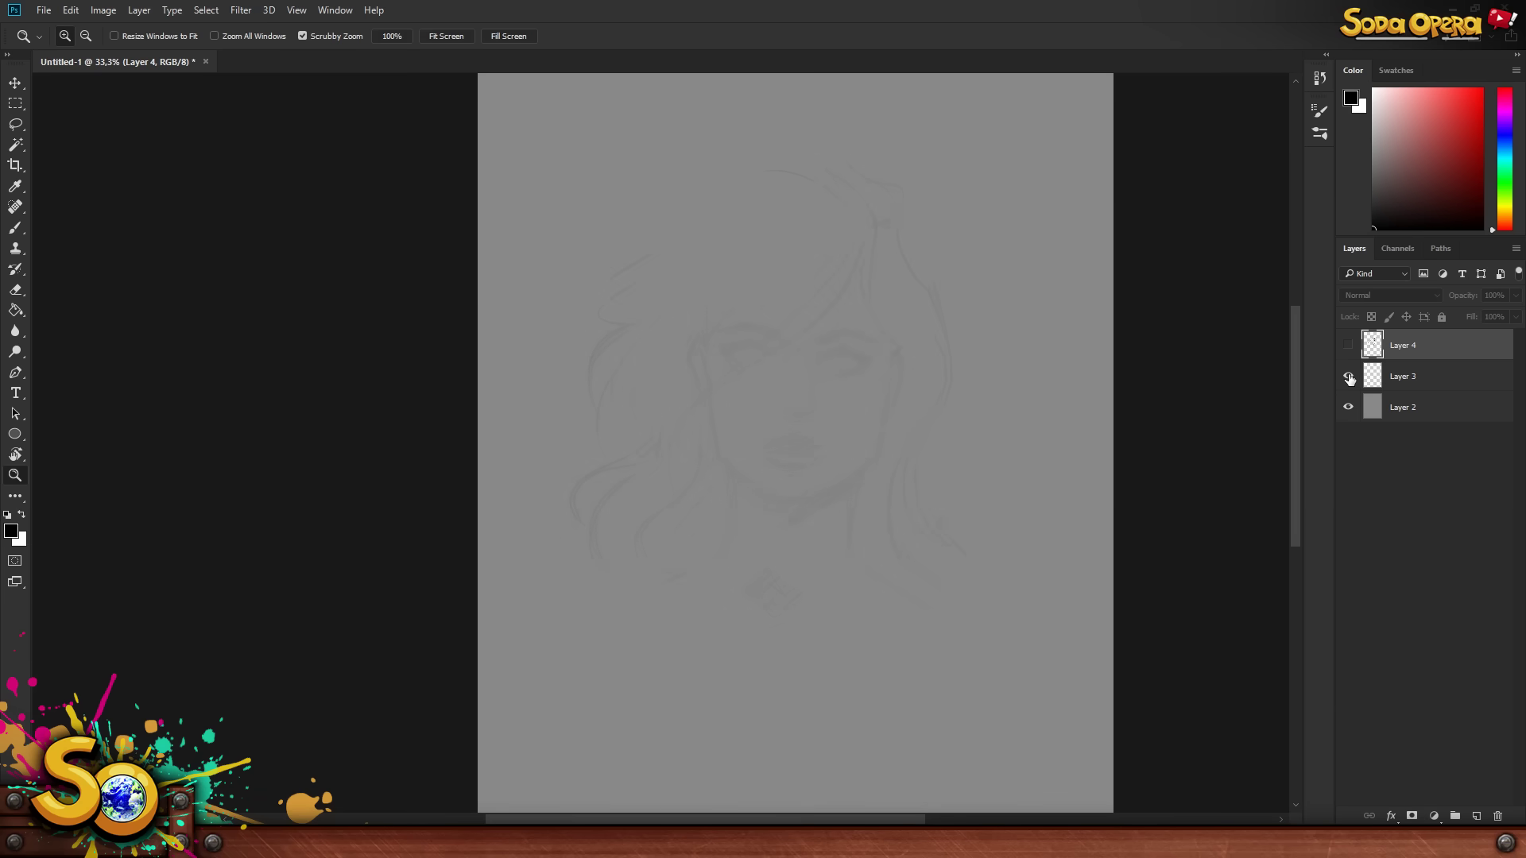
click(1350, 377)
click(1349, 378)
click(1348, 345)
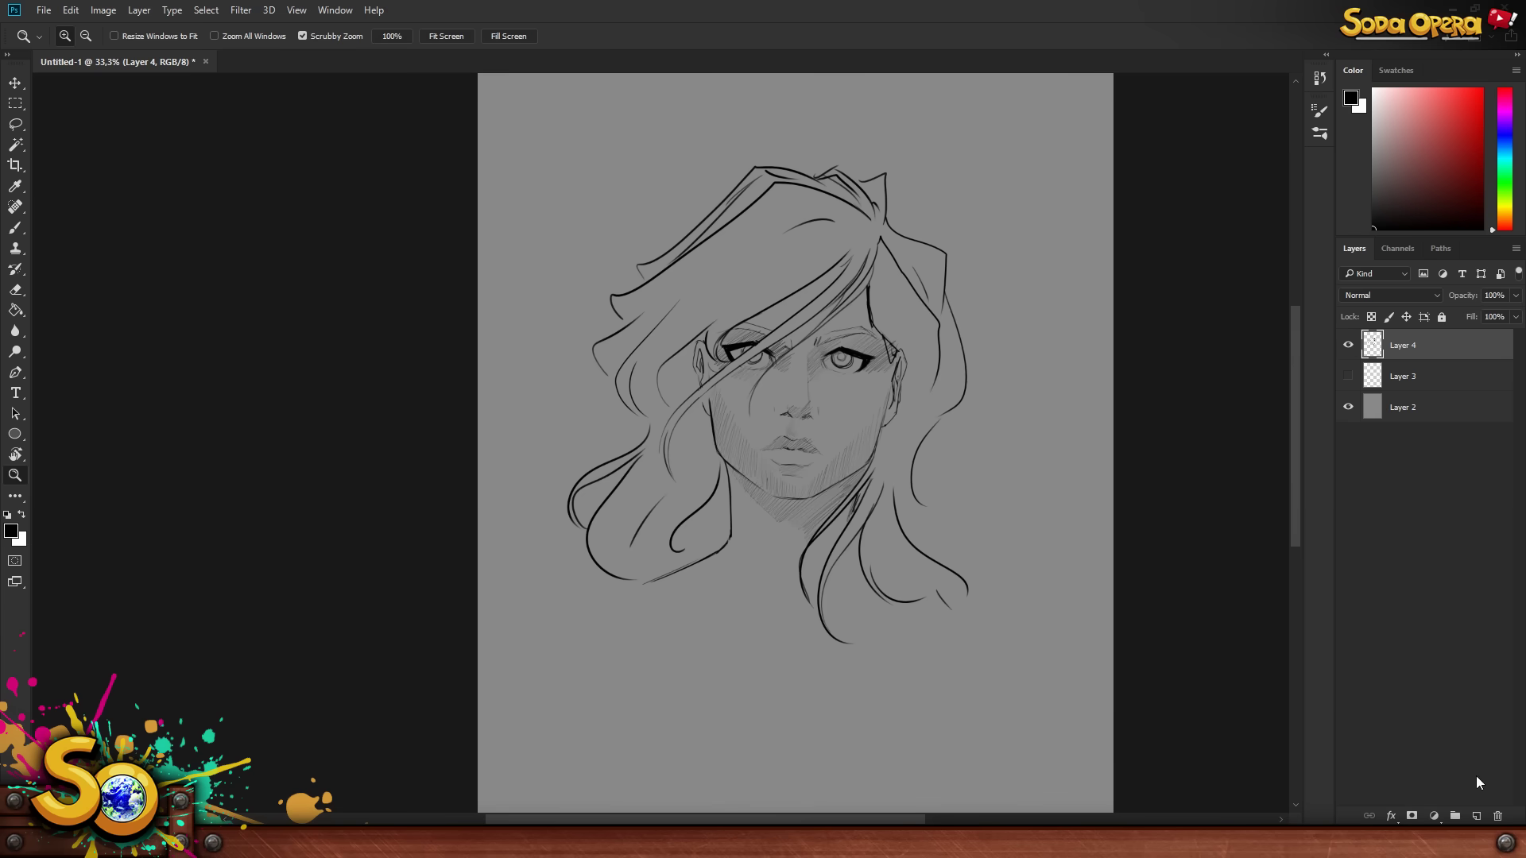
click(1477, 816)
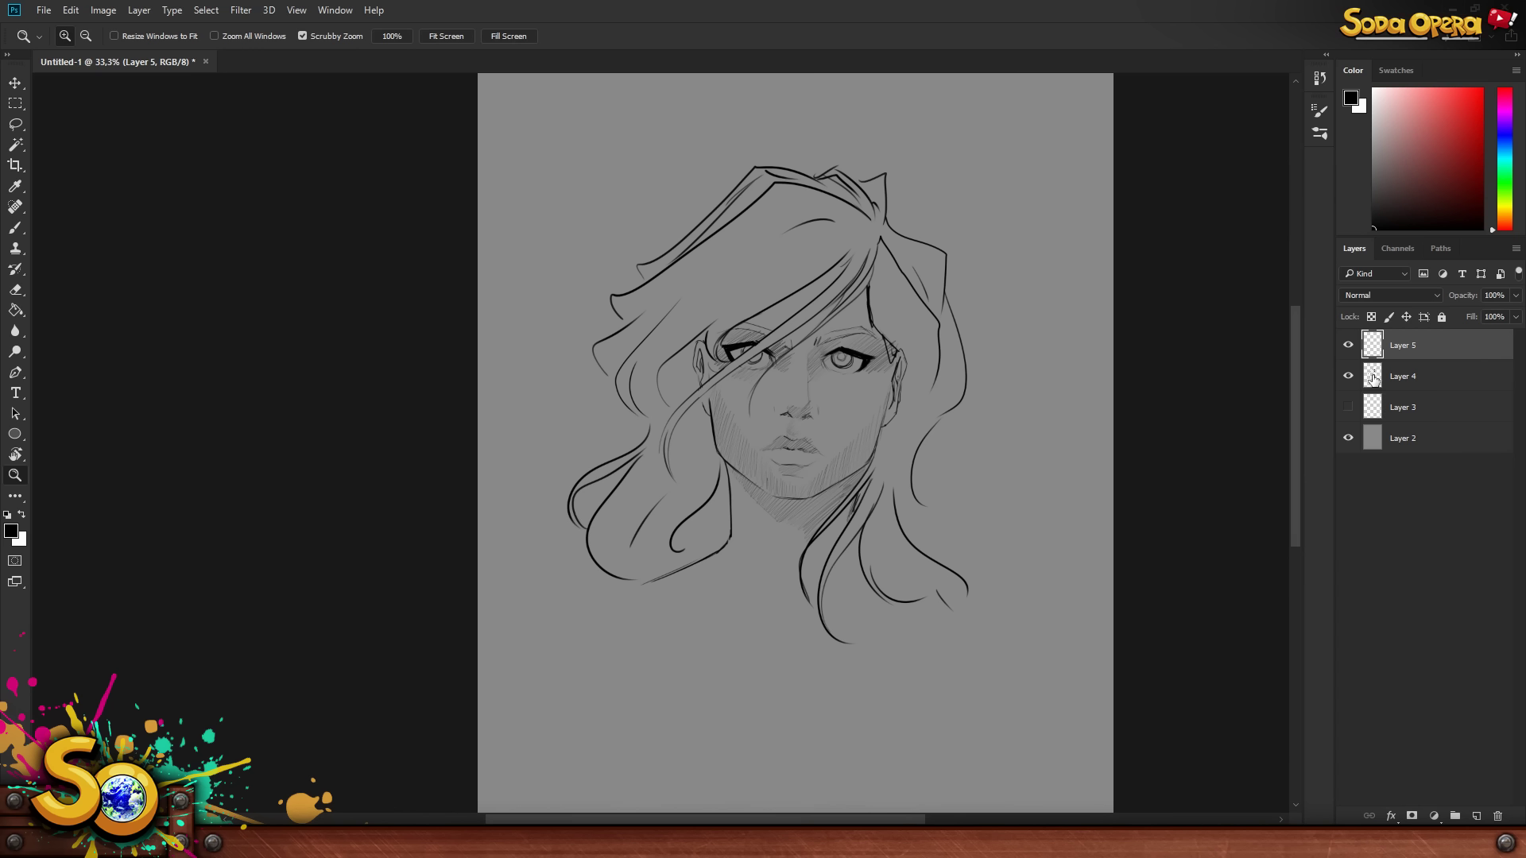
- Lower the opacity of the line art on Layer 4 to 28%
click(1398, 376)
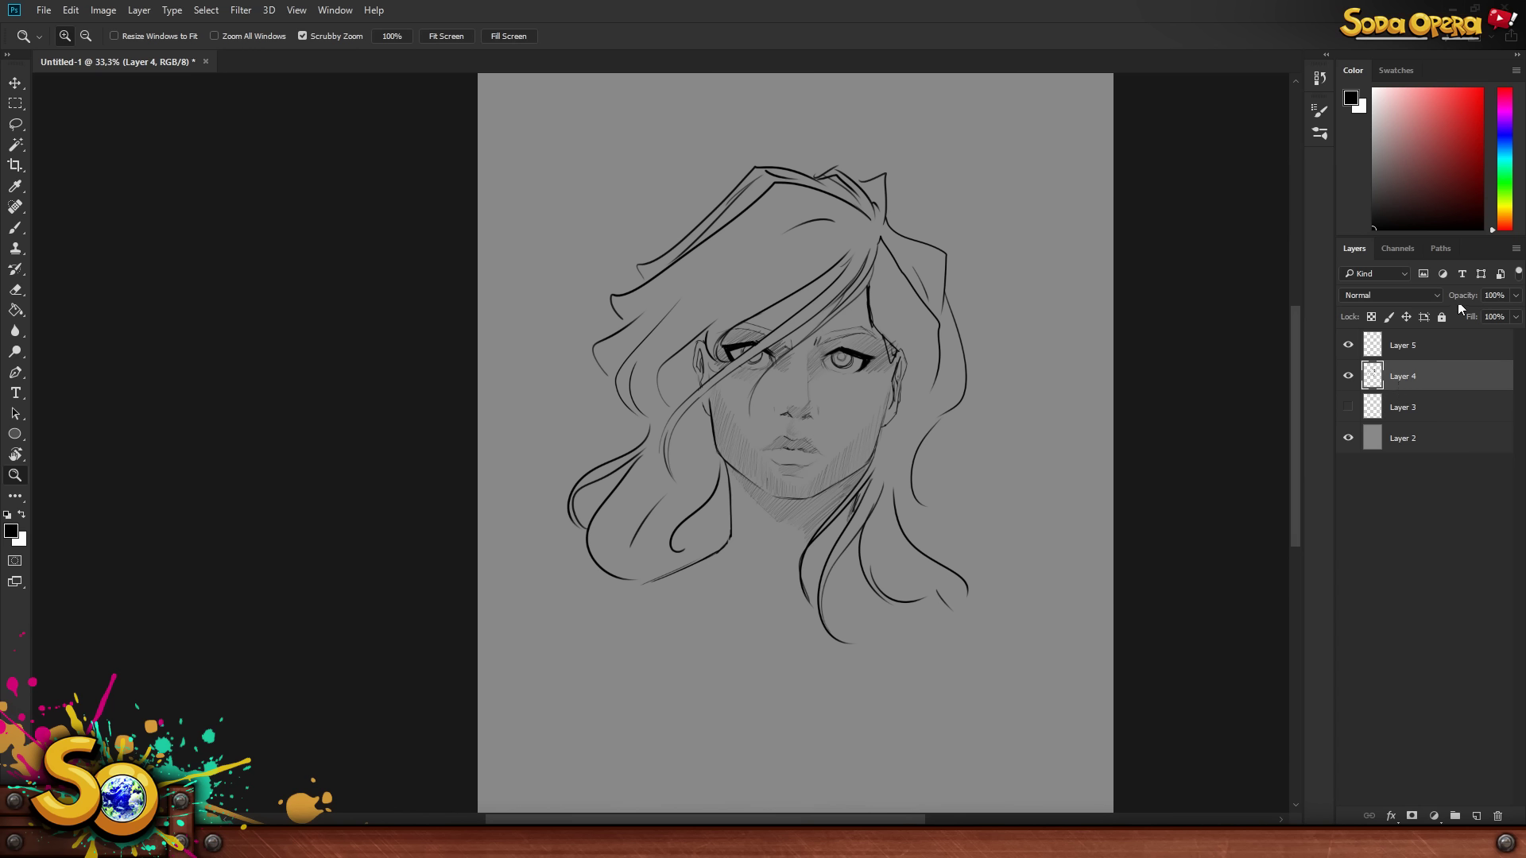
click(1514, 296)
drag(1511, 316, 1454, 318)
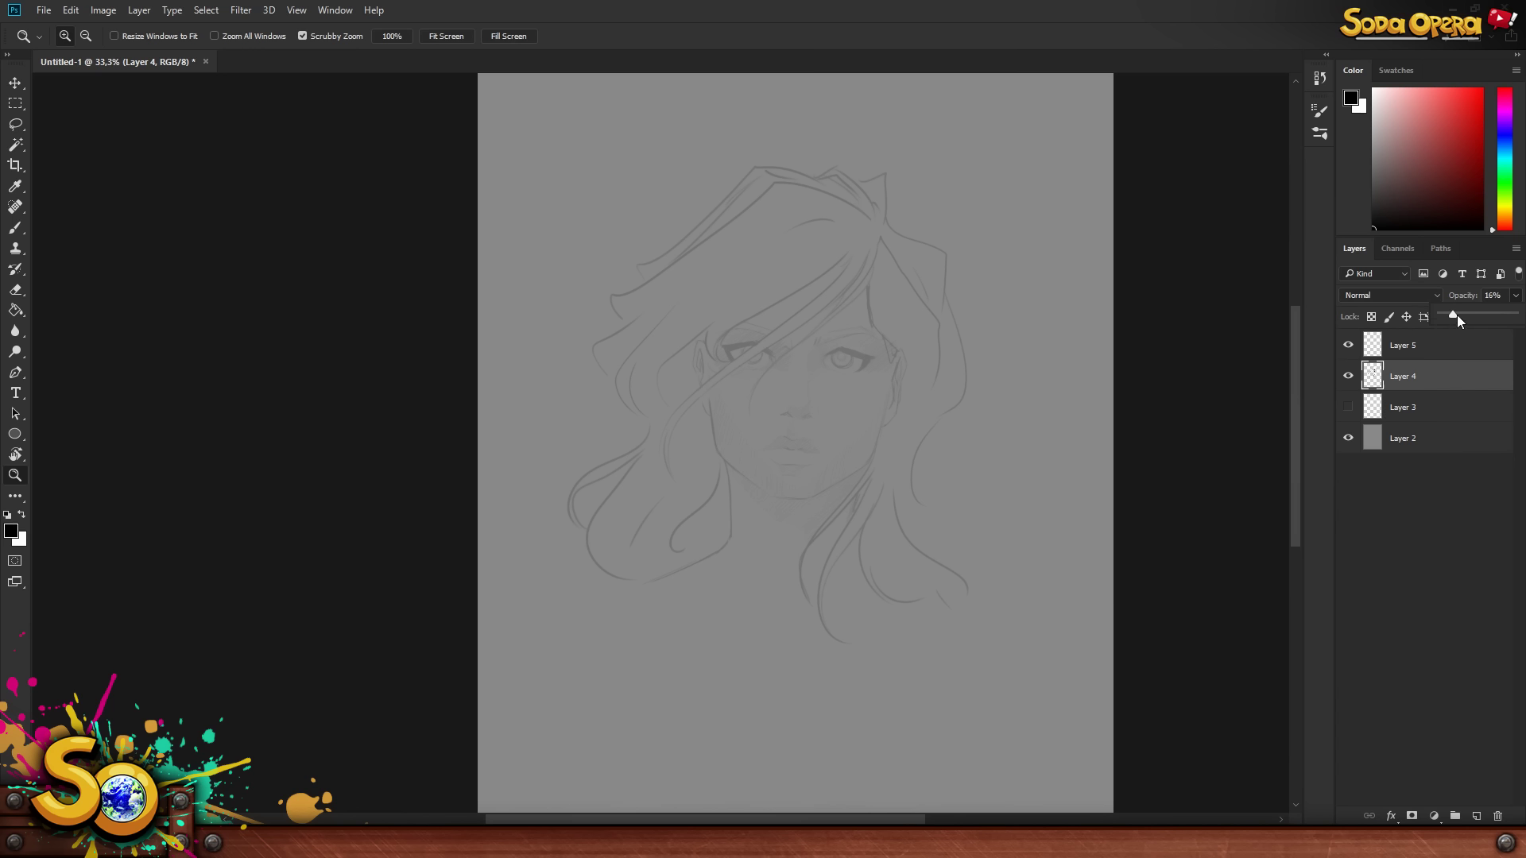
drag(1468, 314, 1463, 315)
click(1419, 386)
- Inspect the faded line art of the face and hair up close and at full-canvas scale
click(906, 425)
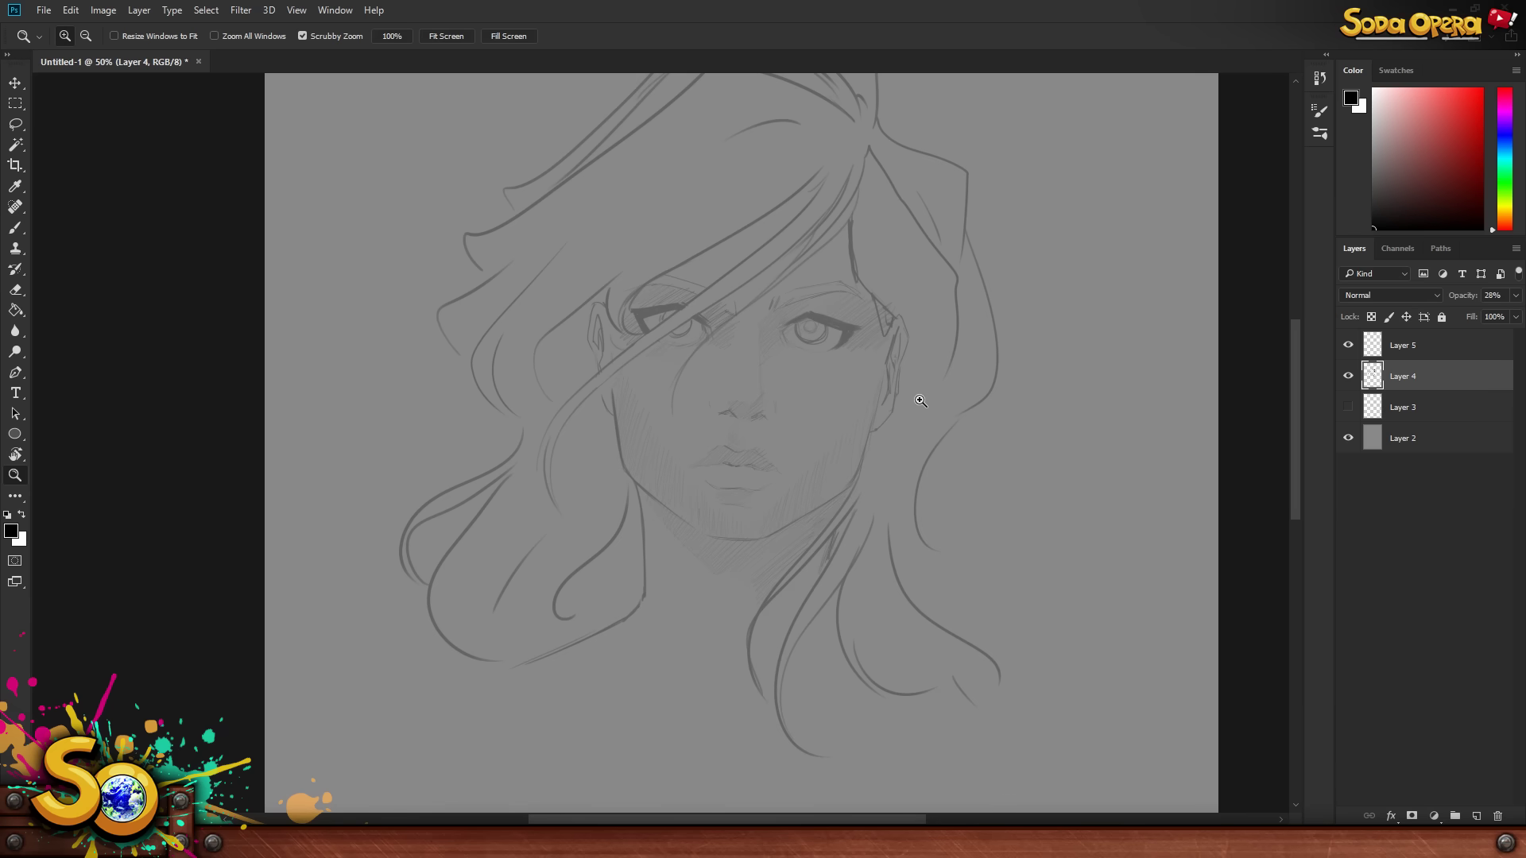
key(e)
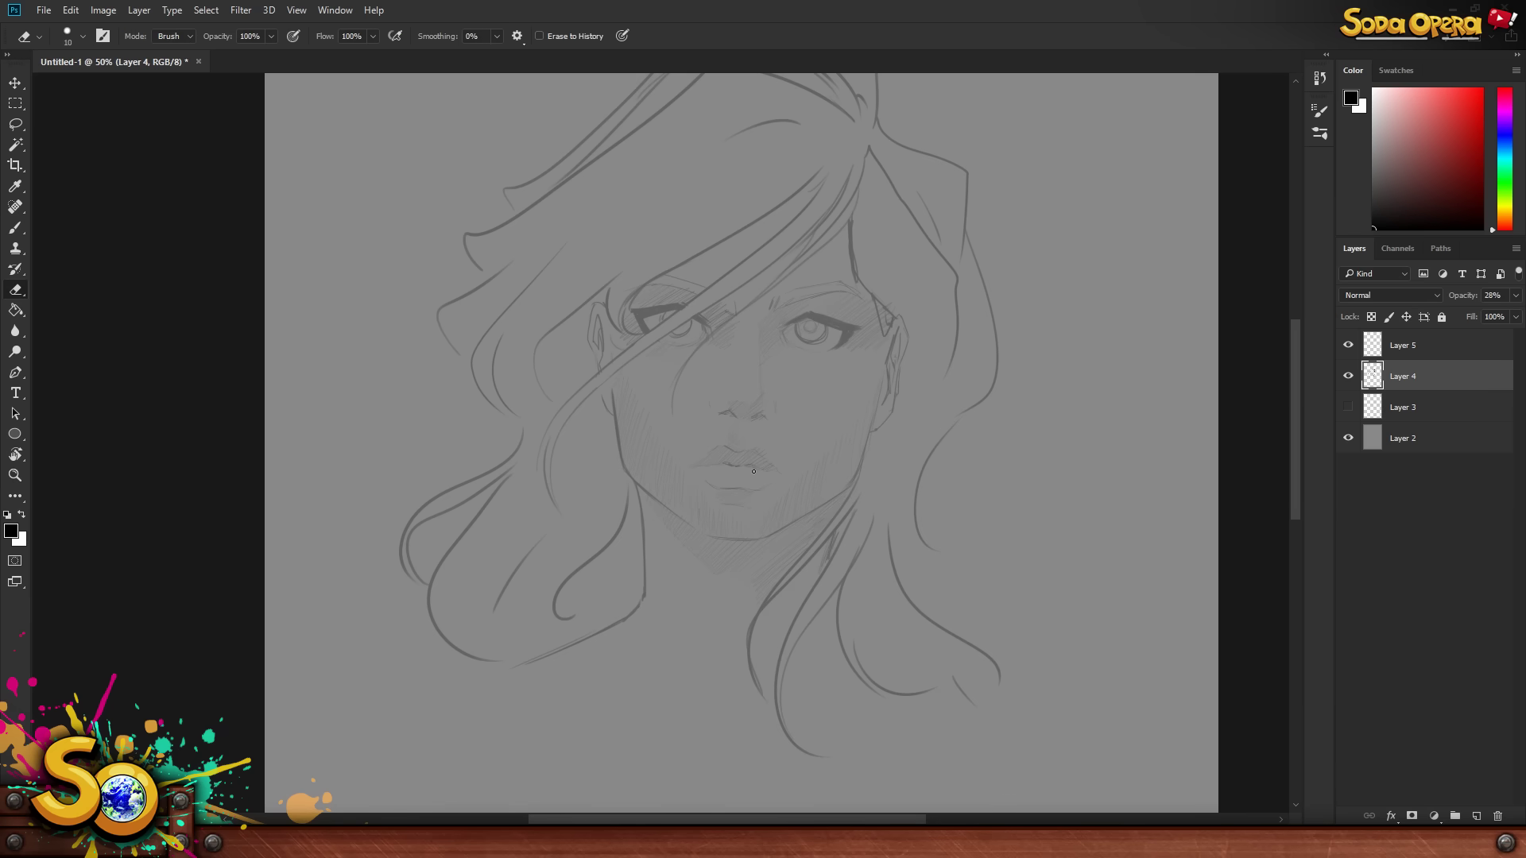
key(z)
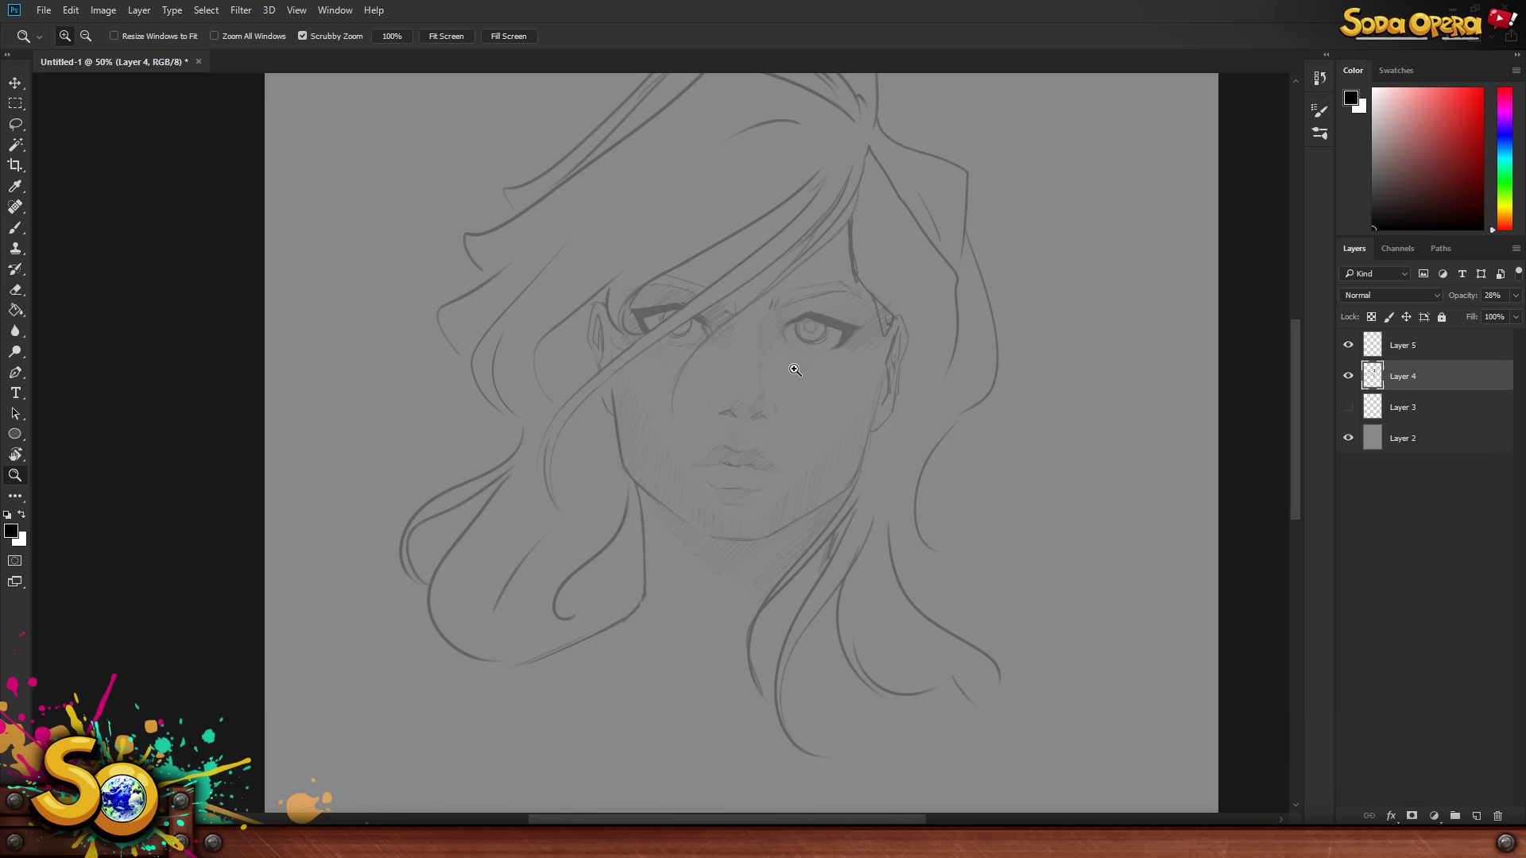
key(alt)
key(alt)
click(797, 396)
click(800, 389)
key(alt)
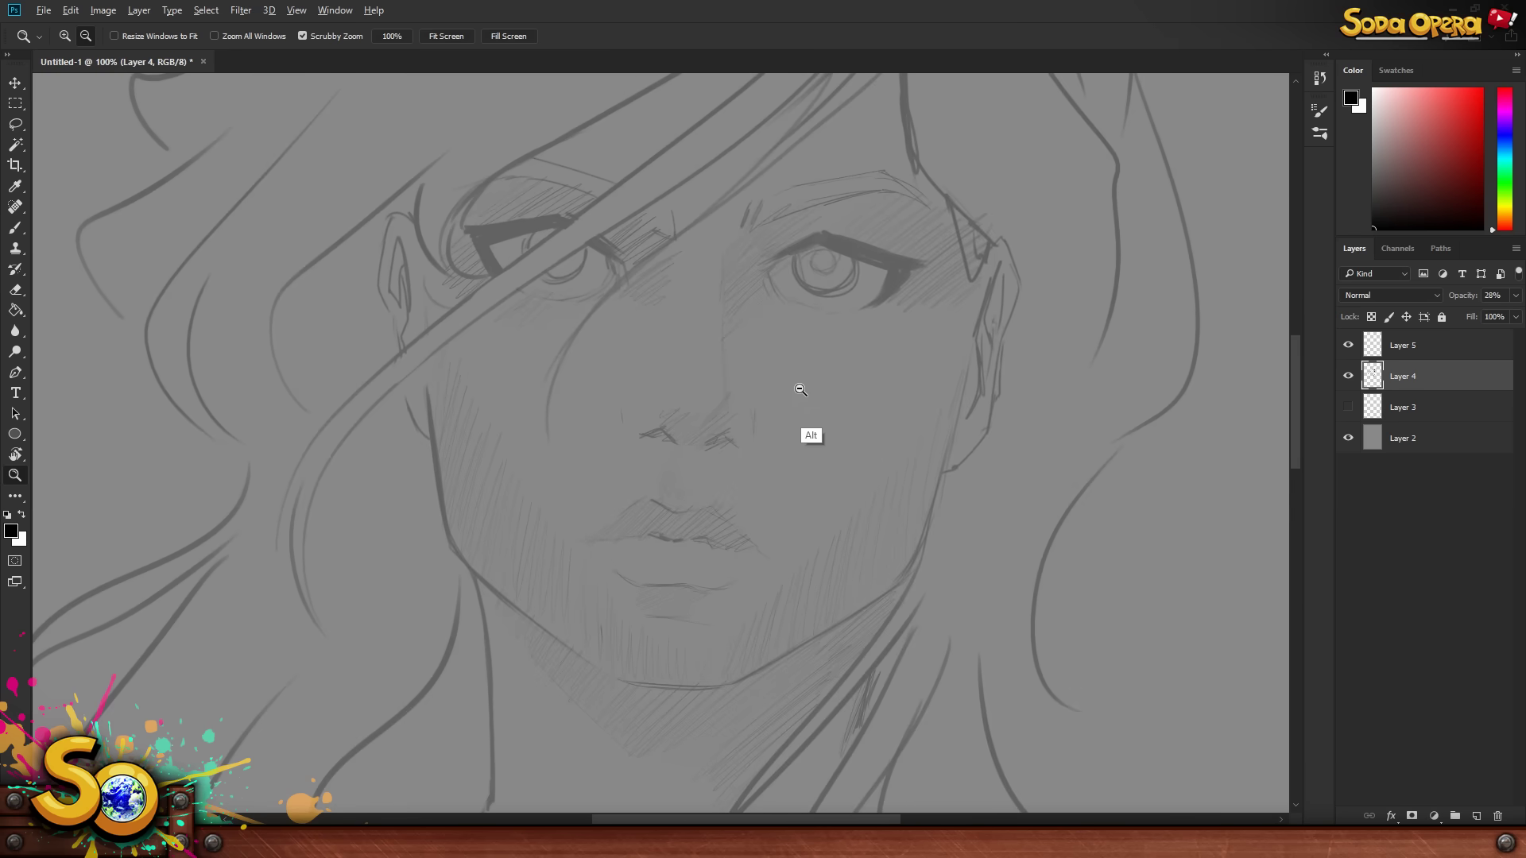
alt+click(801, 381)
alt+click(801, 385)
alt+click(799, 391)
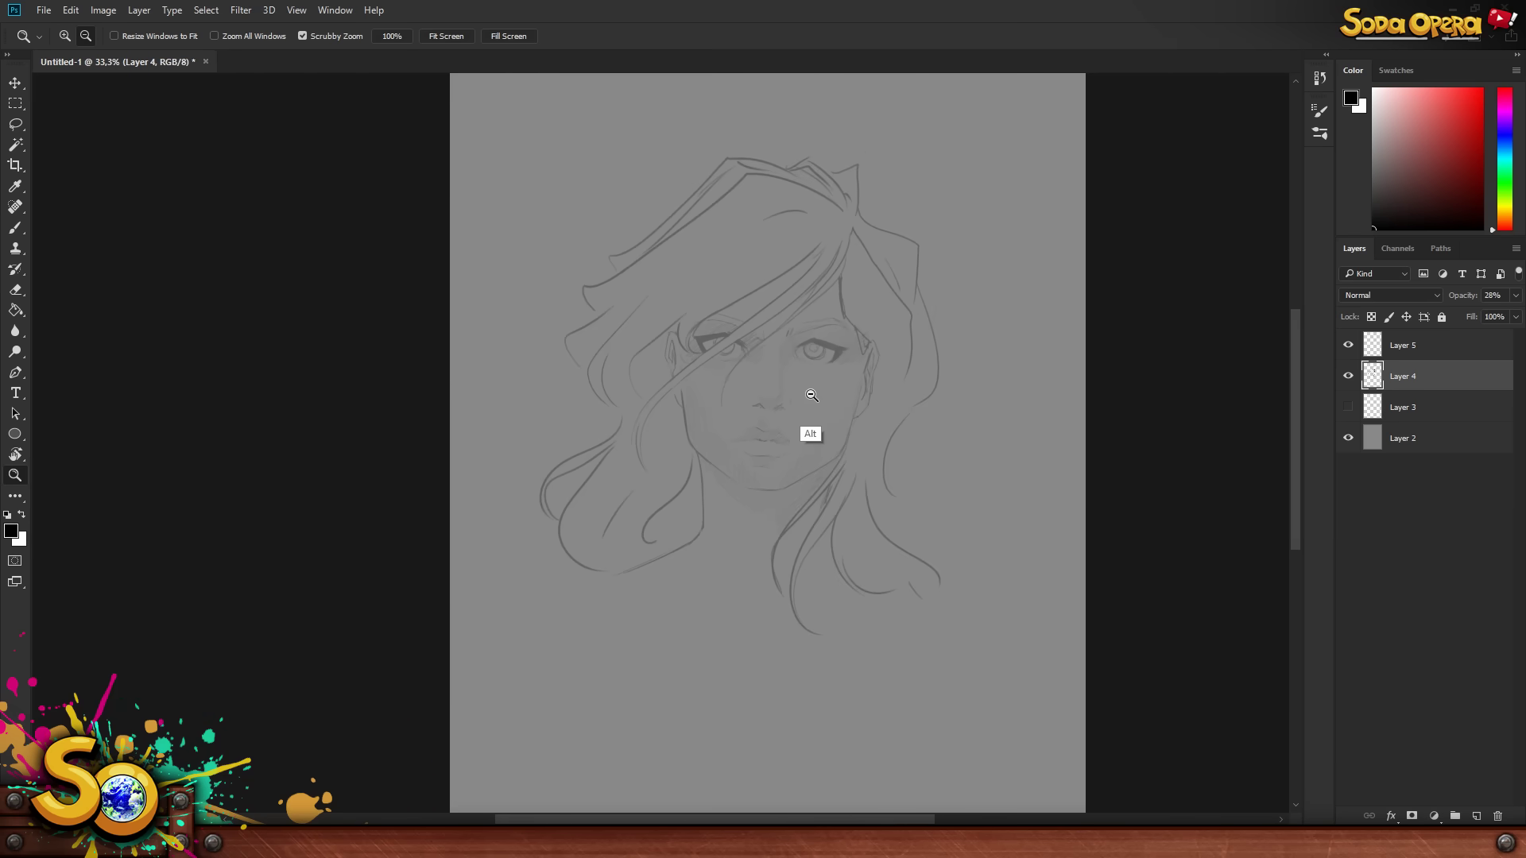
alt+click(796, 399)
click(794, 402)
click(767, 398)
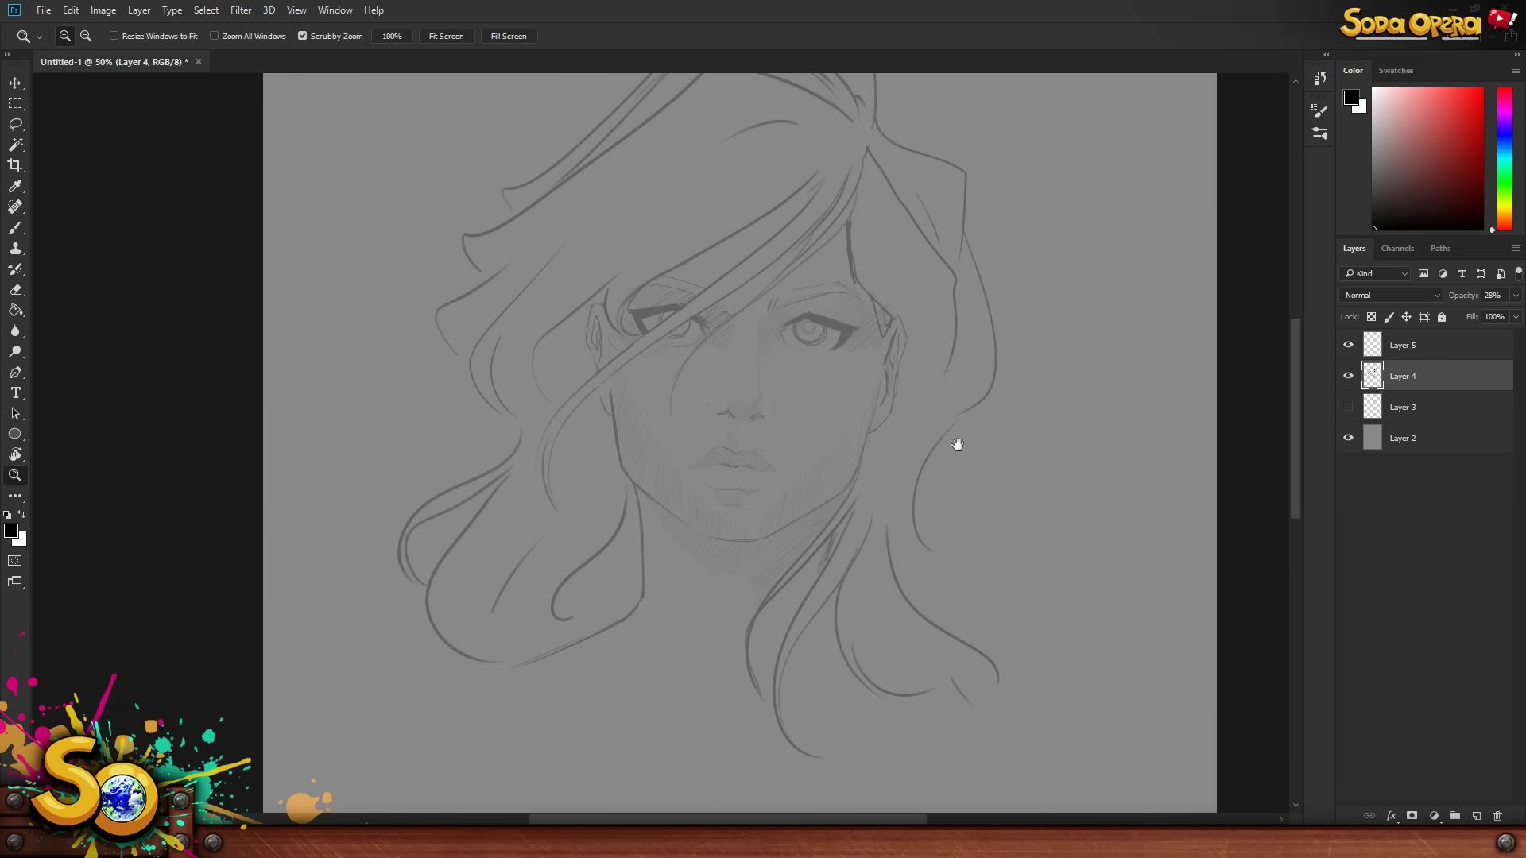
mouse_move(941, 443)
mouse_down()
mouse_move(880, 354)
mouse_move(946, 432)
mouse_move(935, 442)
mouse_up()
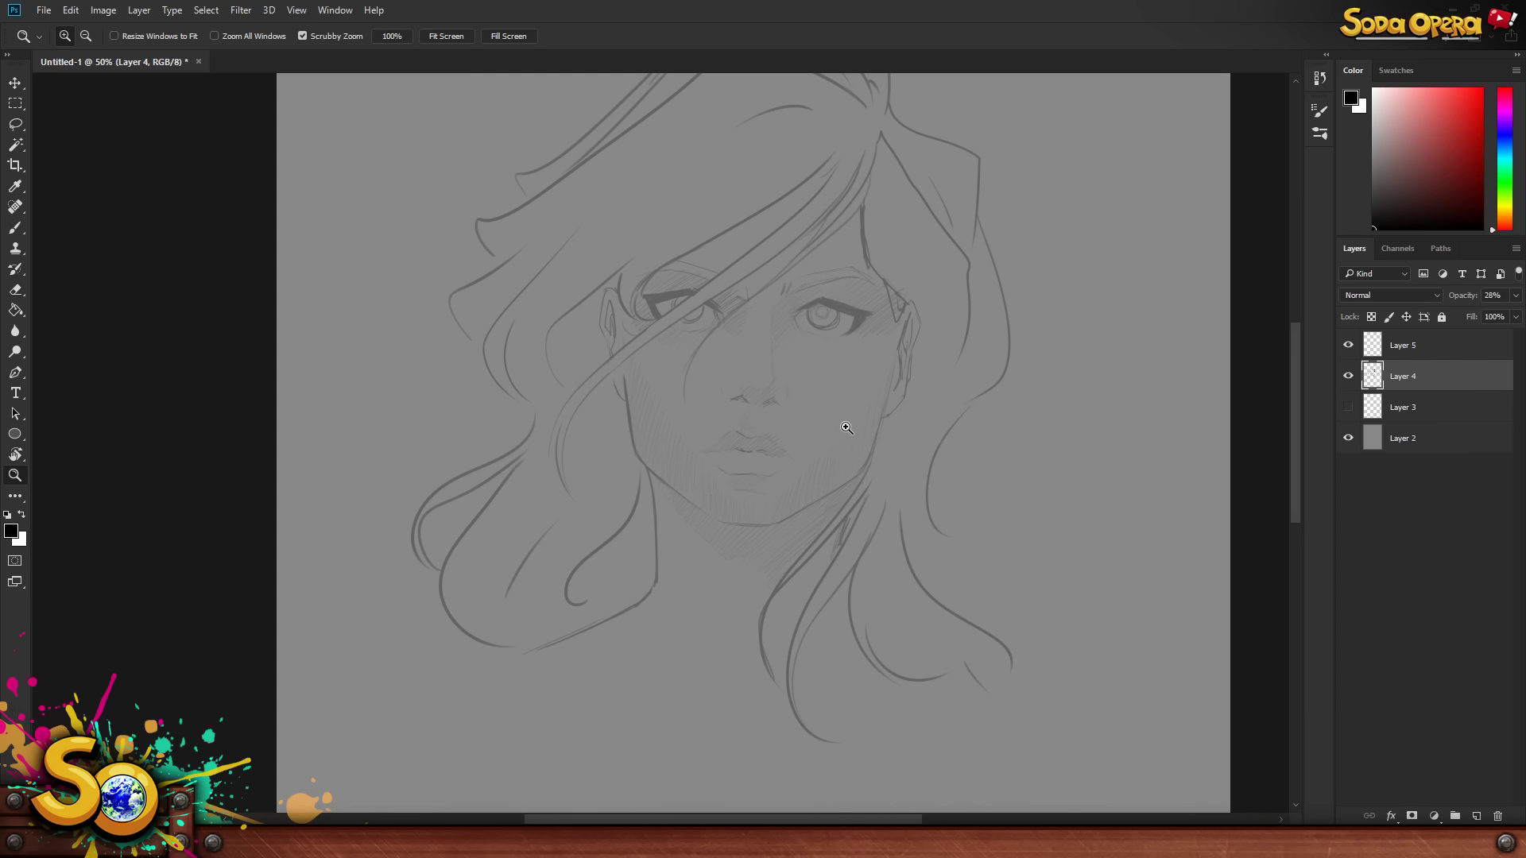
mouse_move(859, 413)
mouse_down()
mouse_move(896, 521)
mouse_move(823, 419)
mouse_move(779, 460)
mouse_move(920, 350)
mouse_move(878, 382)
mouse_move(871, 488)
mouse_move(814, 442)
mouse_move(892, 493)
mouse_move(906, 422)
mouse_move(926, 511)
mouse_up()
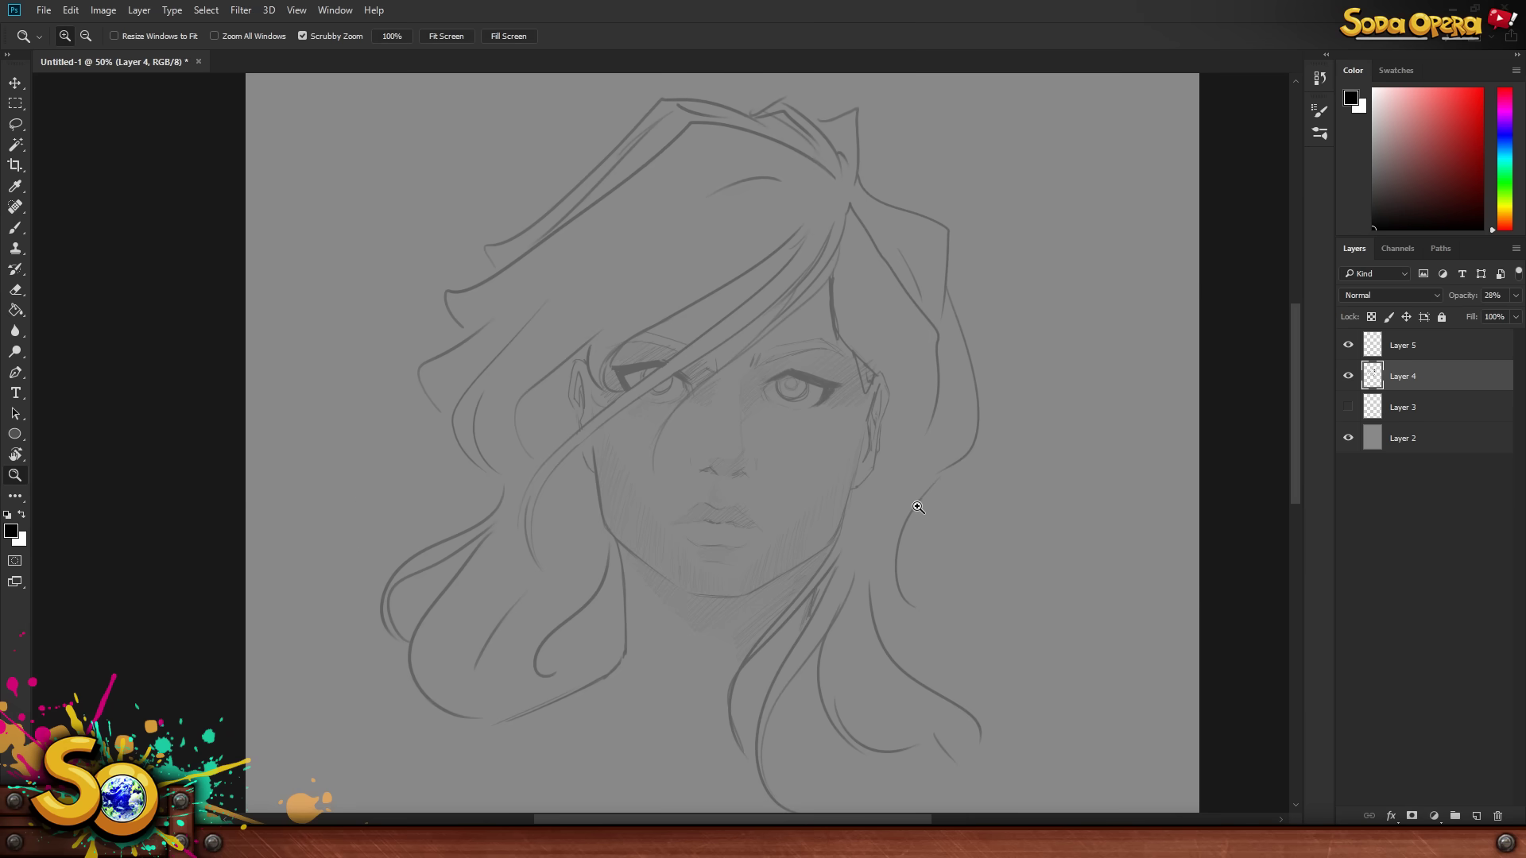
alt+click(923, 480)
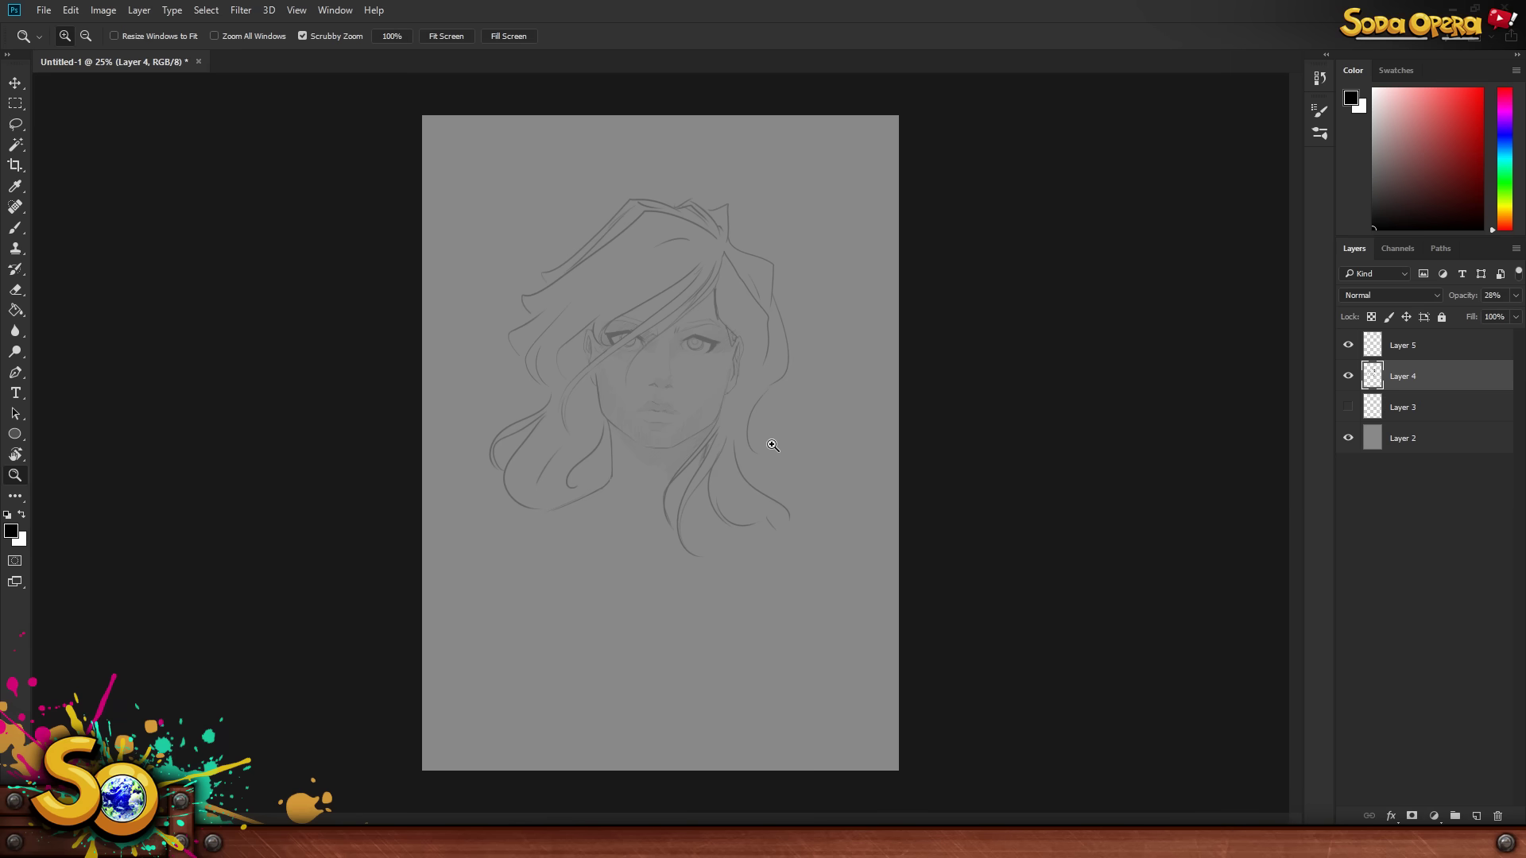
- Toggle the visibility of Layer 4 to compare the canvas with and without the faded line art
click(1348, 379)
click(1348, 378)
click(1348, 378)
click(1347, 379)
click(1346, 379)
click(1346, 378)
click(677, 465)
- Restore the opacity of the line art on Layer 4 to 100% with the Brush tool active
key(b)
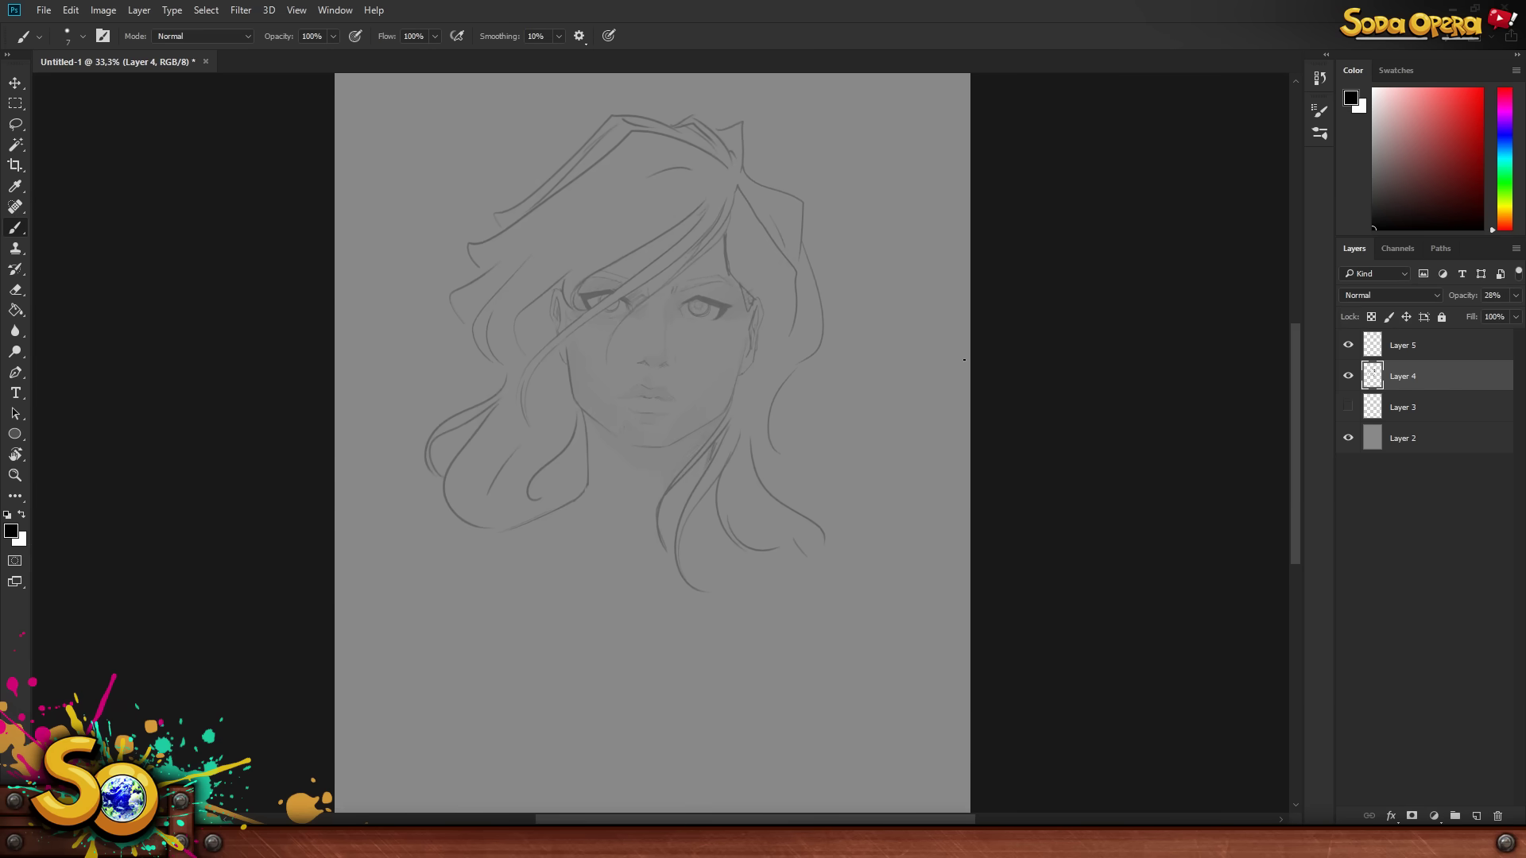
click(1514, 296)
drag(1461, 316, 1523, 321)
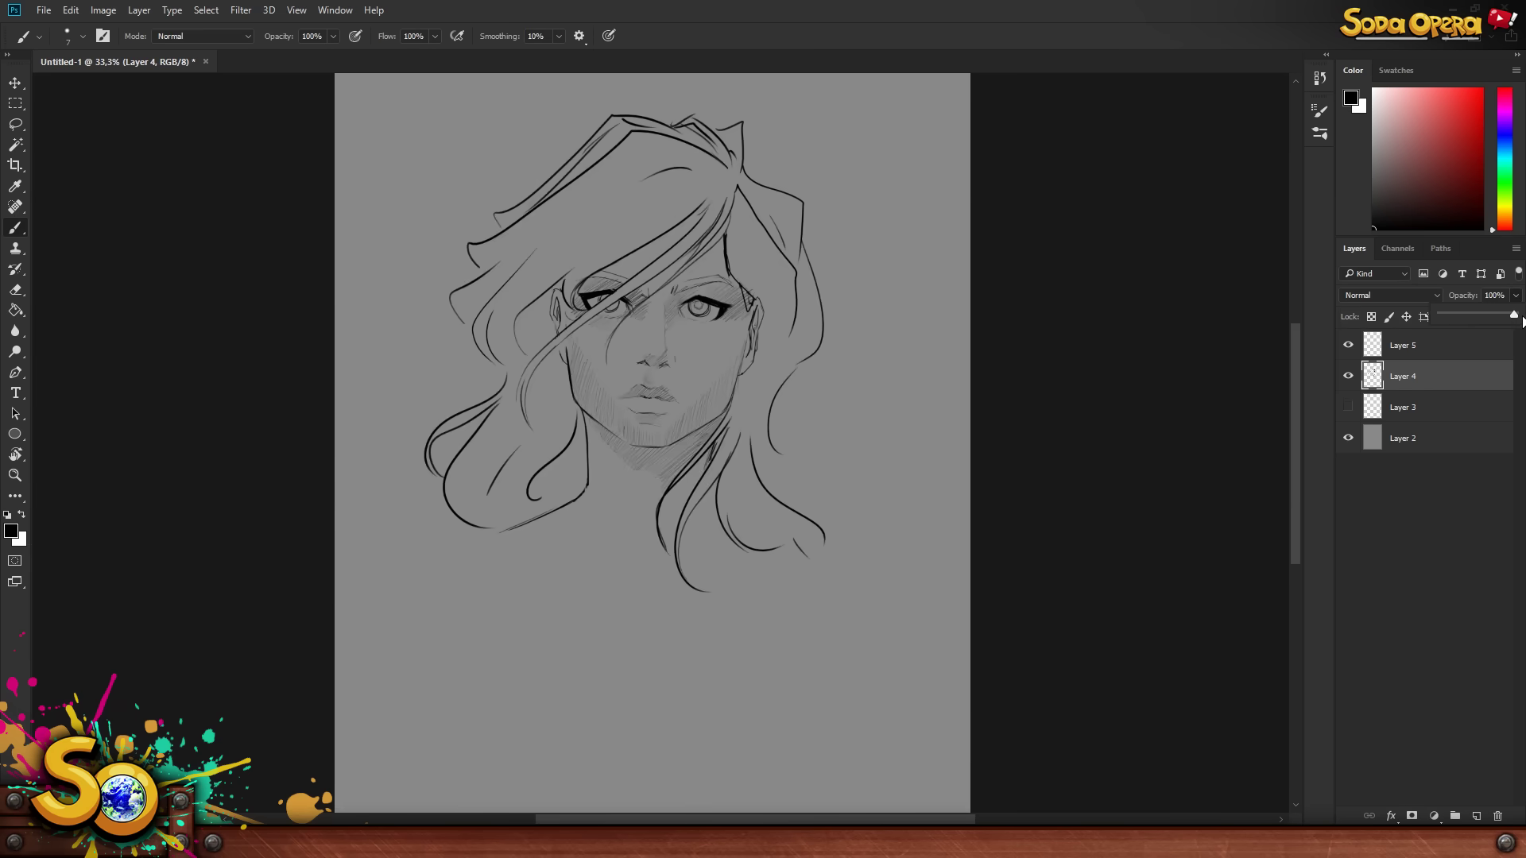
click(1414, 370)
- Briefly show the rough sketch on Layer 3, hide it again and add a new layer directly above it
click(1408, 410)
click(1347, 408)
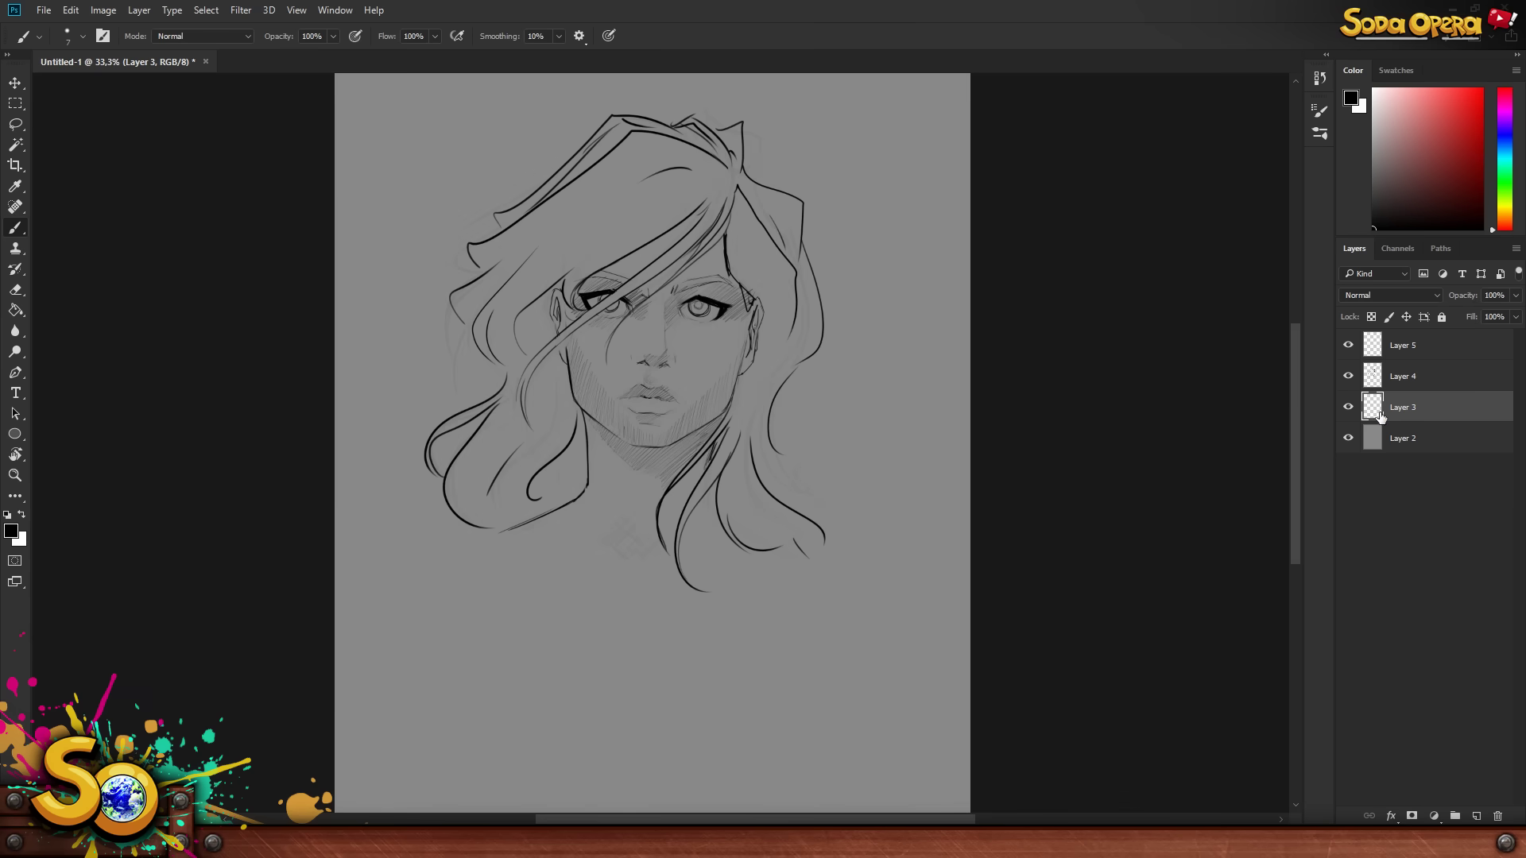
click(1349, 409)
click(1478, 816)
- Rename Layer 4, the line-art layer, with a name beginning with "l"
double_click(1403, 376)
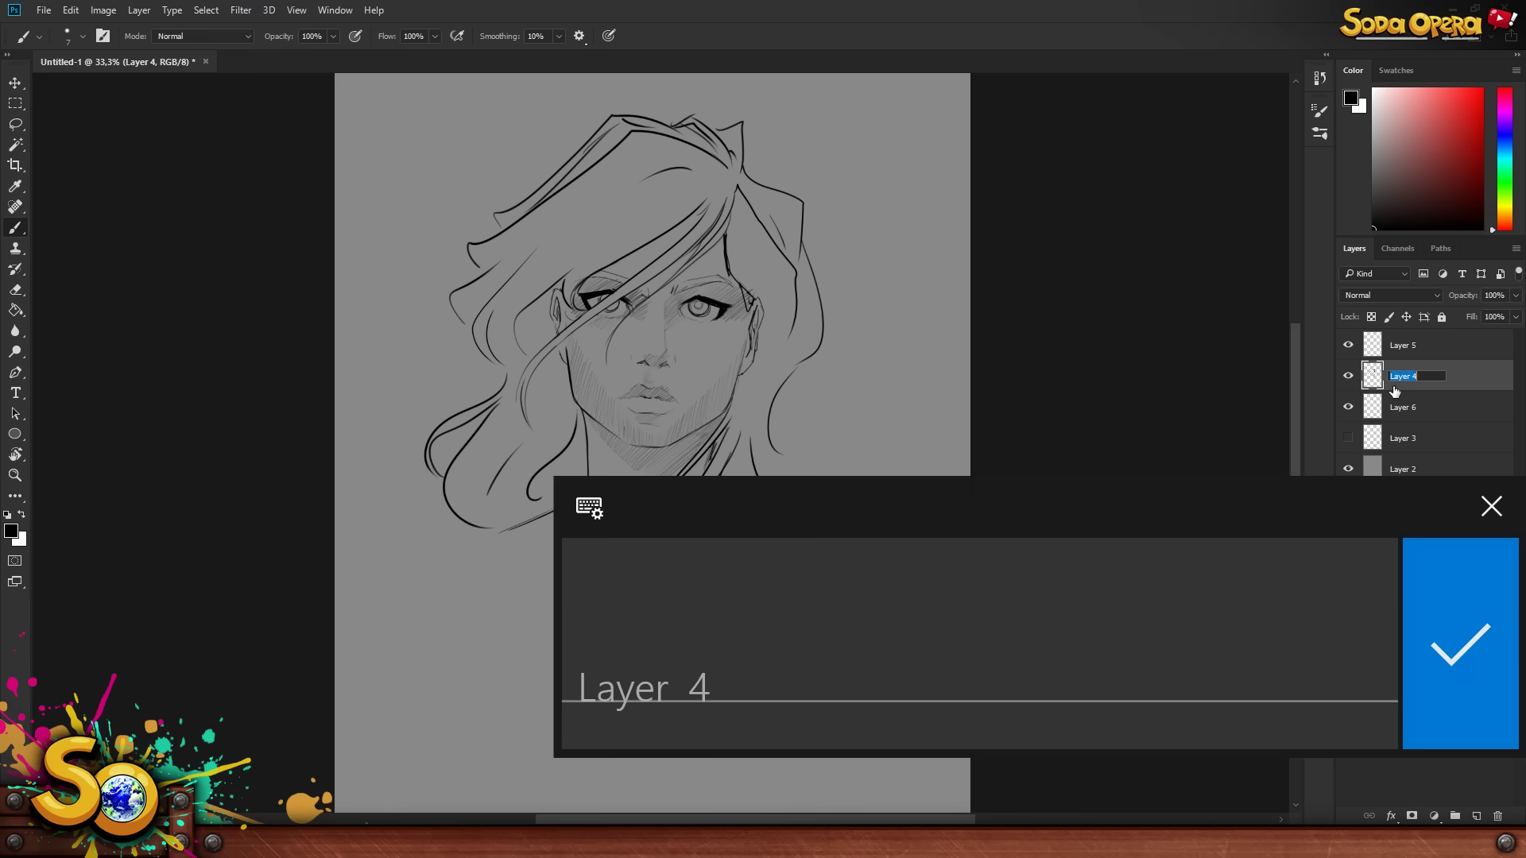
key(BackSpace)
text(l)
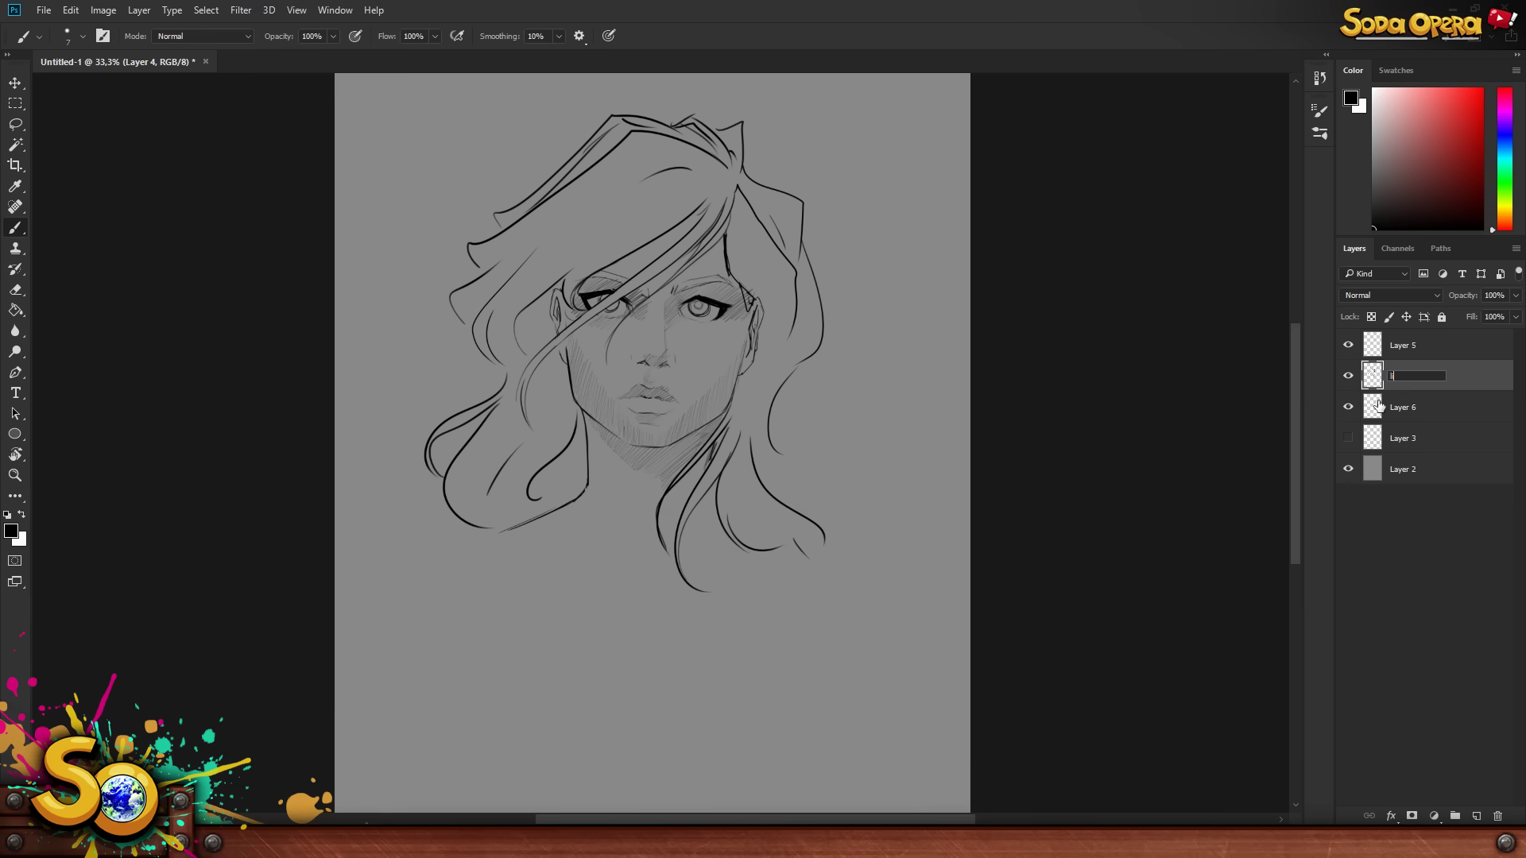
- Rename the line-art layer as linea and the shading layer below it as sombras
text(inea)
key(Return)
double_click(1400, 407)
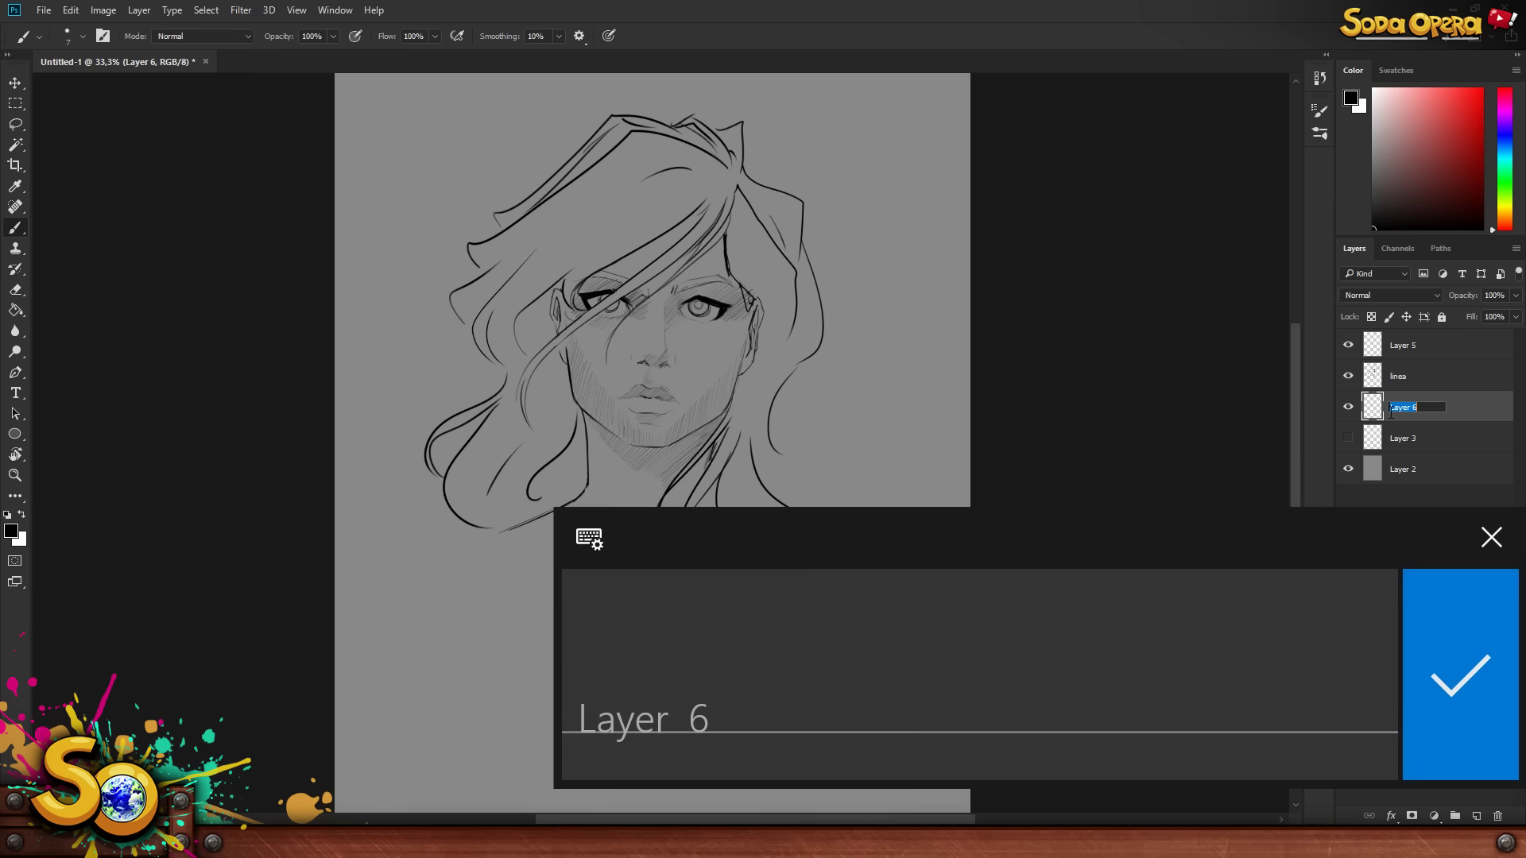
key(BackSpace)
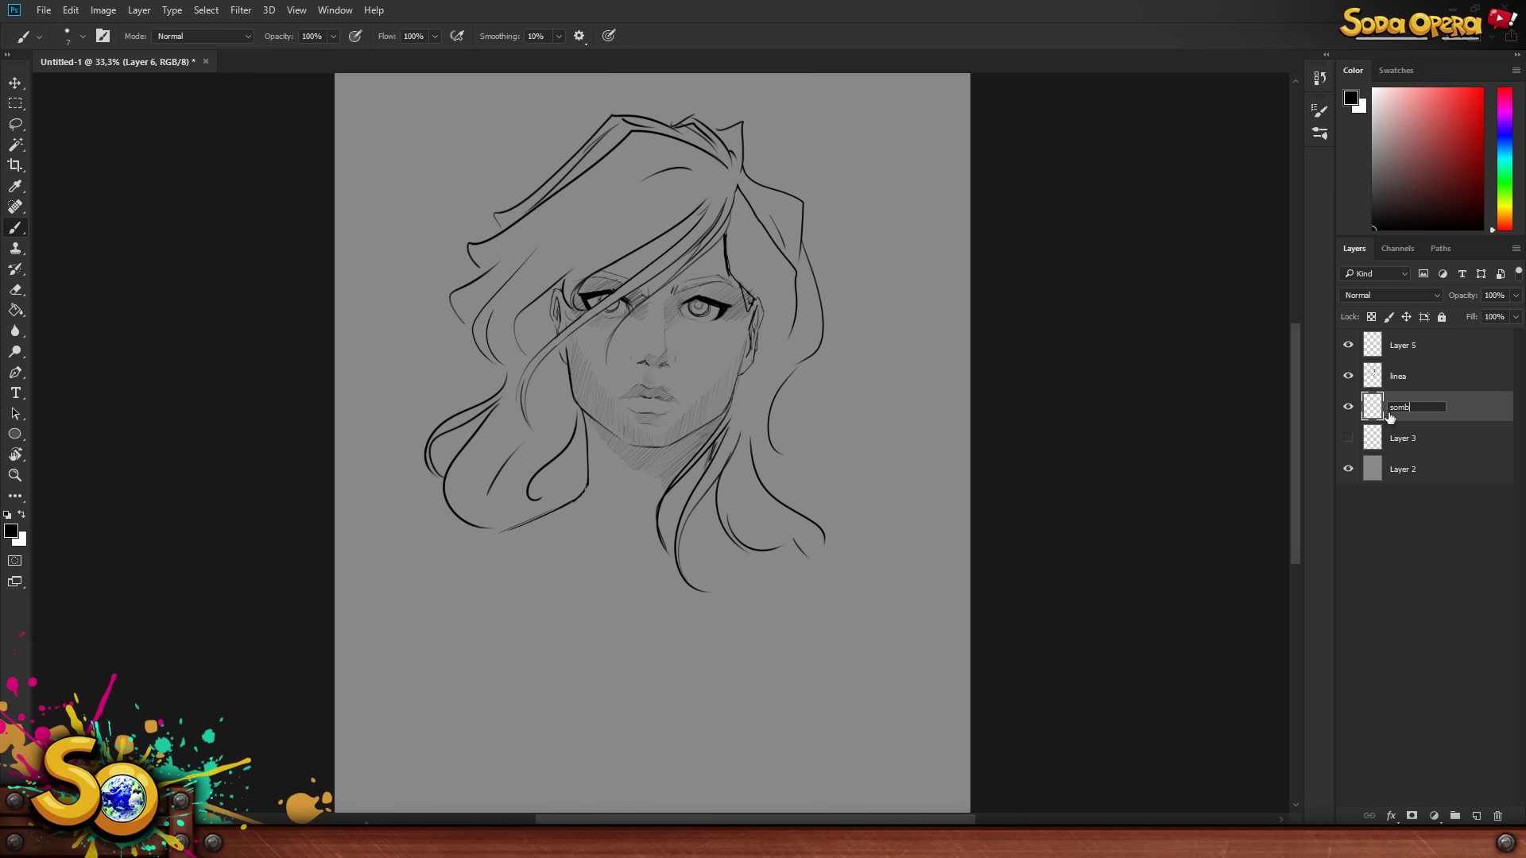
key(Return)
- Paint dark shading around both eyes on the sombras layer with a 90 px brush, reduced to 70 px for the second eye
key(bracketright)
key(bracketright)
key(bracketright)
key(bracketright)
key(bracketright)
key(bracketright)
key(bracketright)
key(bracketright)
key(bracketright)
key(bracketright)
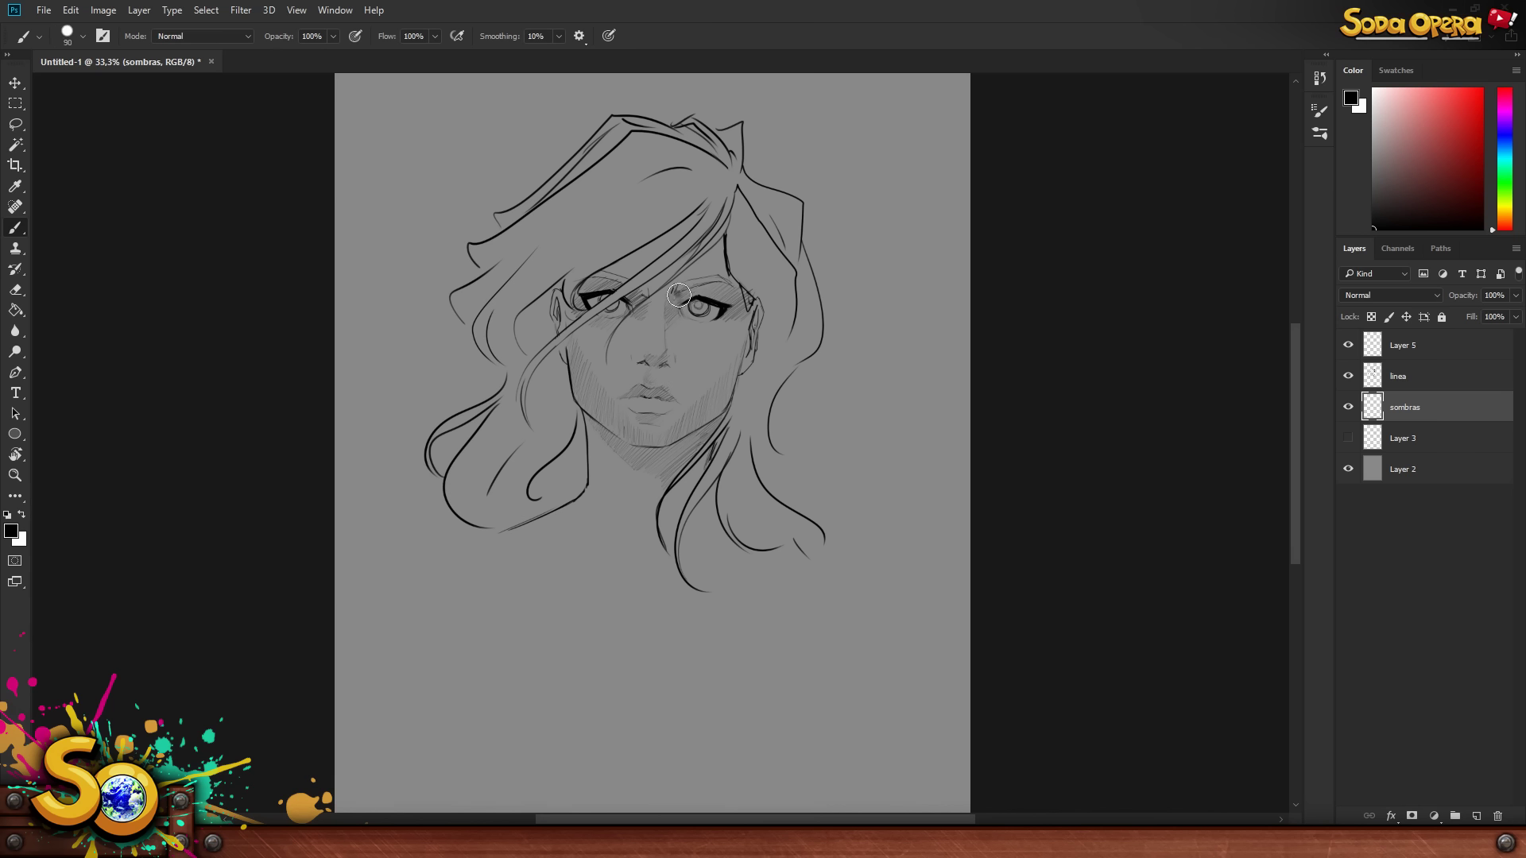
mouse_move(671, 300)
mouse_down()
mouse_move(671, 318)
mouse_move(693, 290)
mouse_move(735, 298)
mouse_move(732, 314)
mouse_move(748, 300)
mouse_up()
key(bracketleft)
key(bracketleft)
mouse_move(582, 311)
mouse_down()
mouse_move(583, 289)
mouse_move(606, 282)
mouse_move(624, 284)
mouse_move(594, 288)
mouse_move(642, 300)
mouse_move(632, 320)
mouse_up()
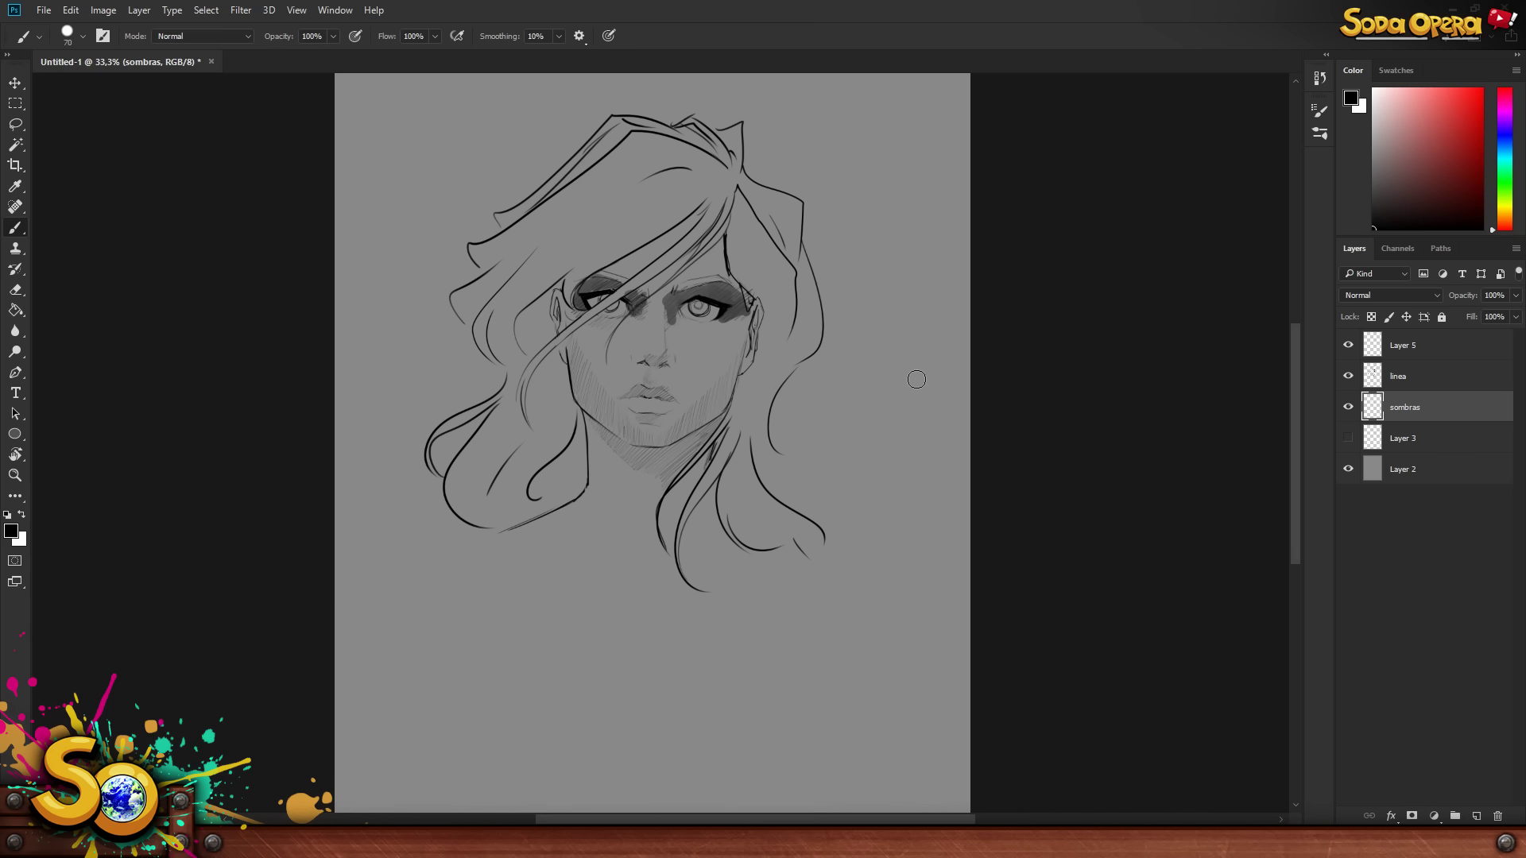
- Paint a test stroke in the empty area beside the hair with a 100 px brush, and undo it
key(bracketright)
key(bracketright)
key(bracketright)
drag(860, 388, 912, 205)
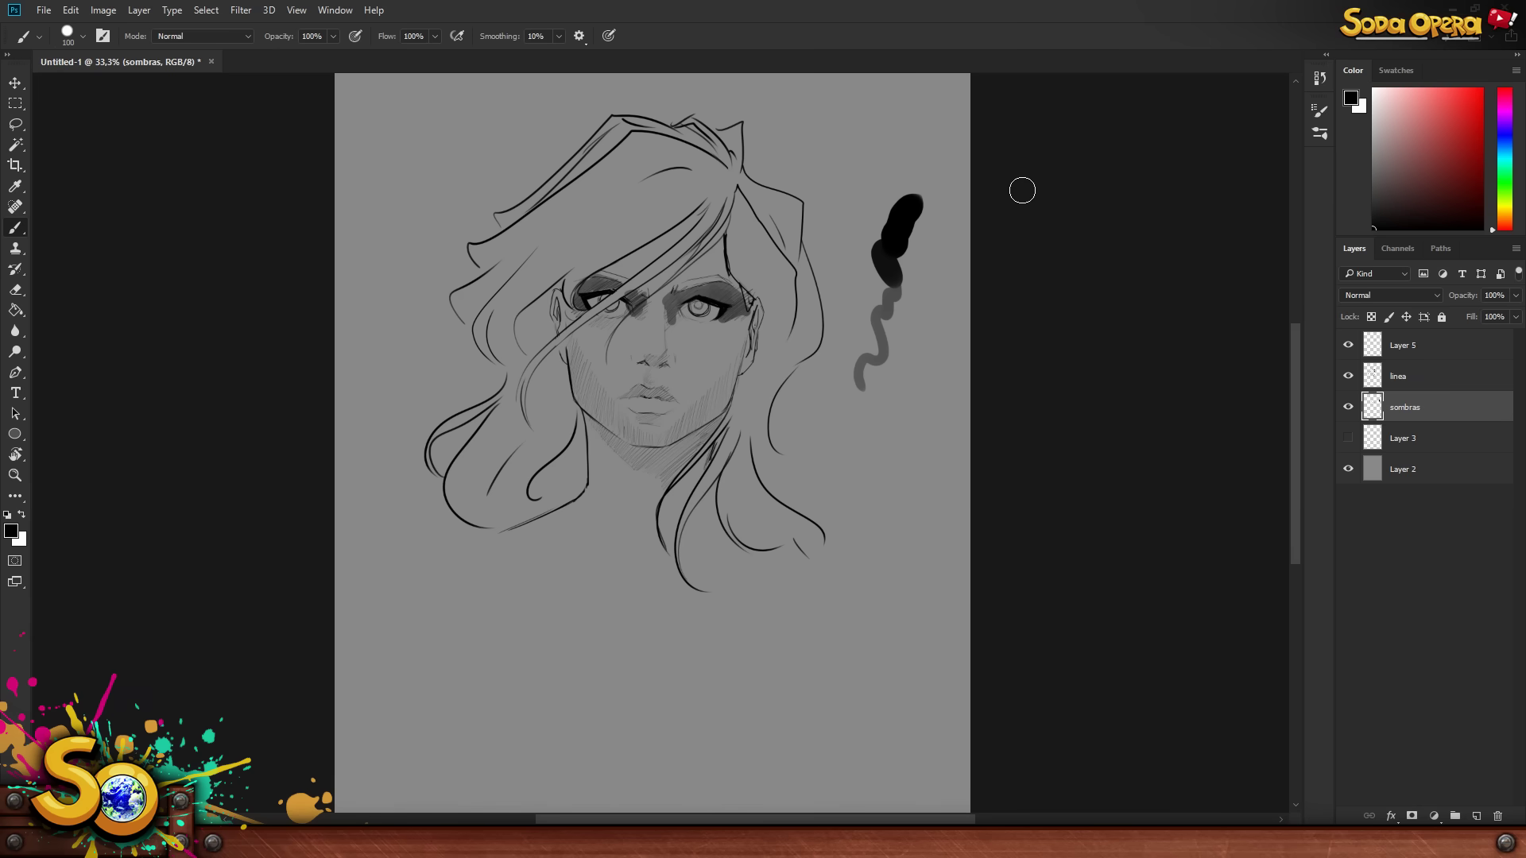
key(ctrl+alt+z)
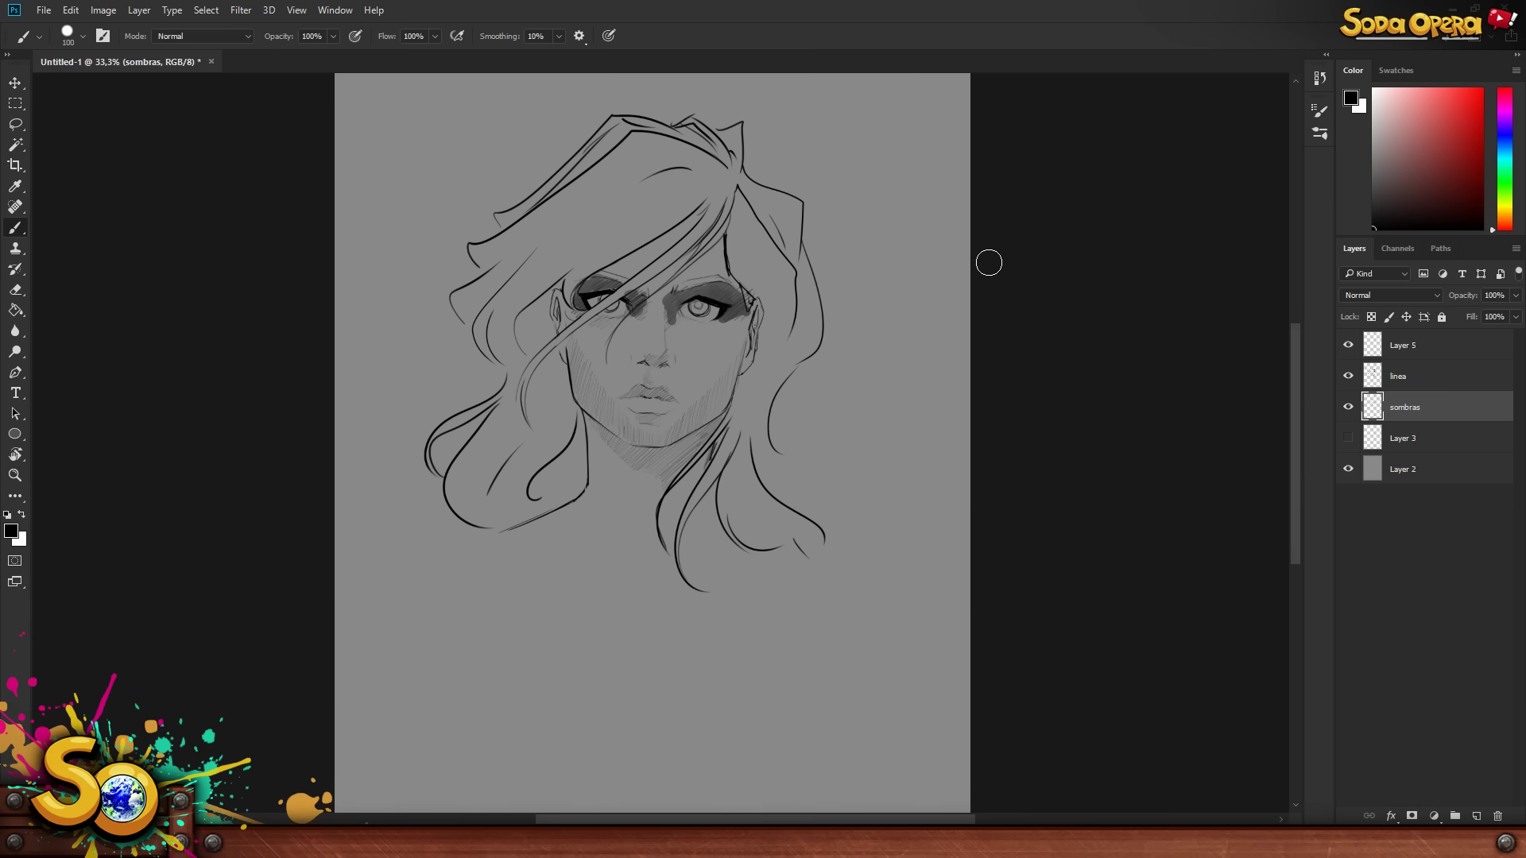
- Erase the dark shading around both eyes on the sombras layer with a greatly enlarged eraser
key(e)
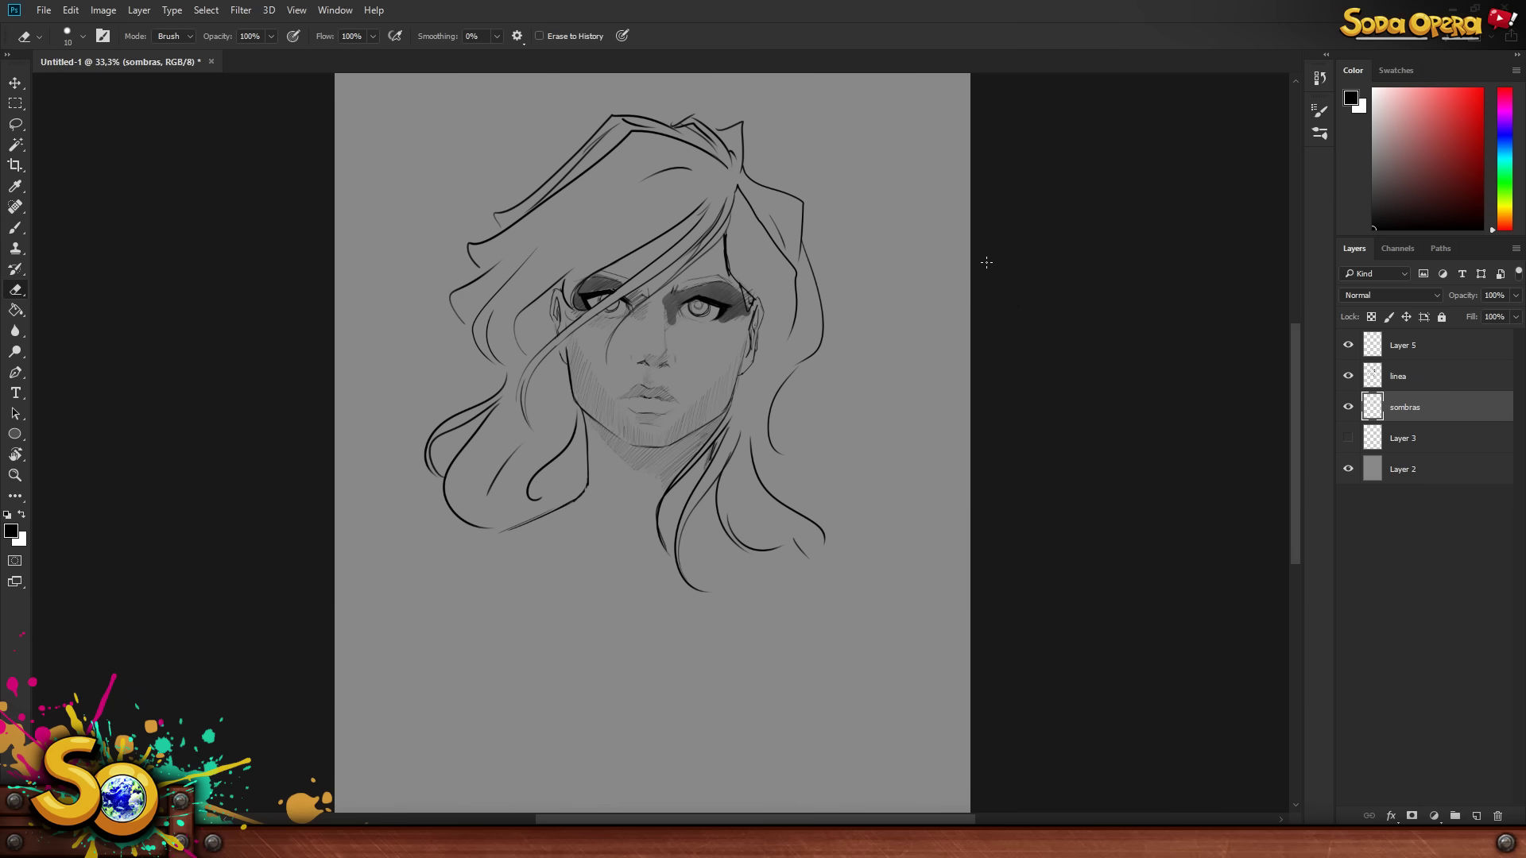
key(bracketright)
key(bracketright)
key(bracketright)
key(bracketright)
key(bracketright)
key(bracketright)
key(bracketright)
key(bracketright)
key(bracketright)
key(bracketright)
key(bracketright)
key(bracketright)
key(bracketright)
key(bracketright)
key(bracketright)
key(bracketright)
key(bracketright)
key(bracketright)
key(bracketright)
key(bracketright)
mouse_move(748, 306)
mouse_down()
mouse_move(676, 293)
mouse_move(564, 336)
mouse_move(525, 374)
mouse_up()
key(bracketleft)
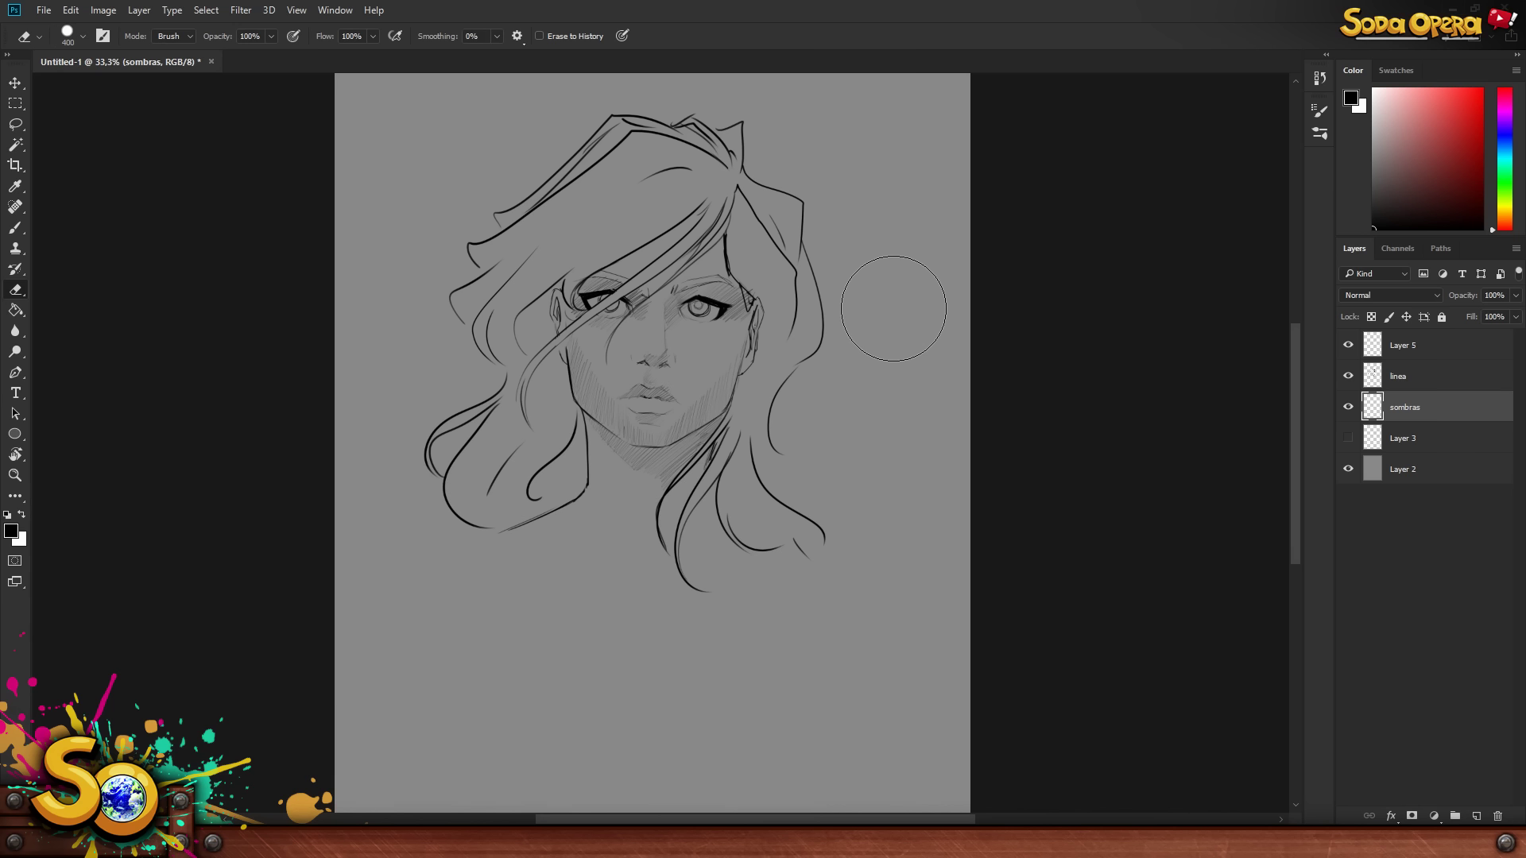
- Set the brush opacity to 12% and lay in light shadows over the shaded side of the face and the neck
key(b)
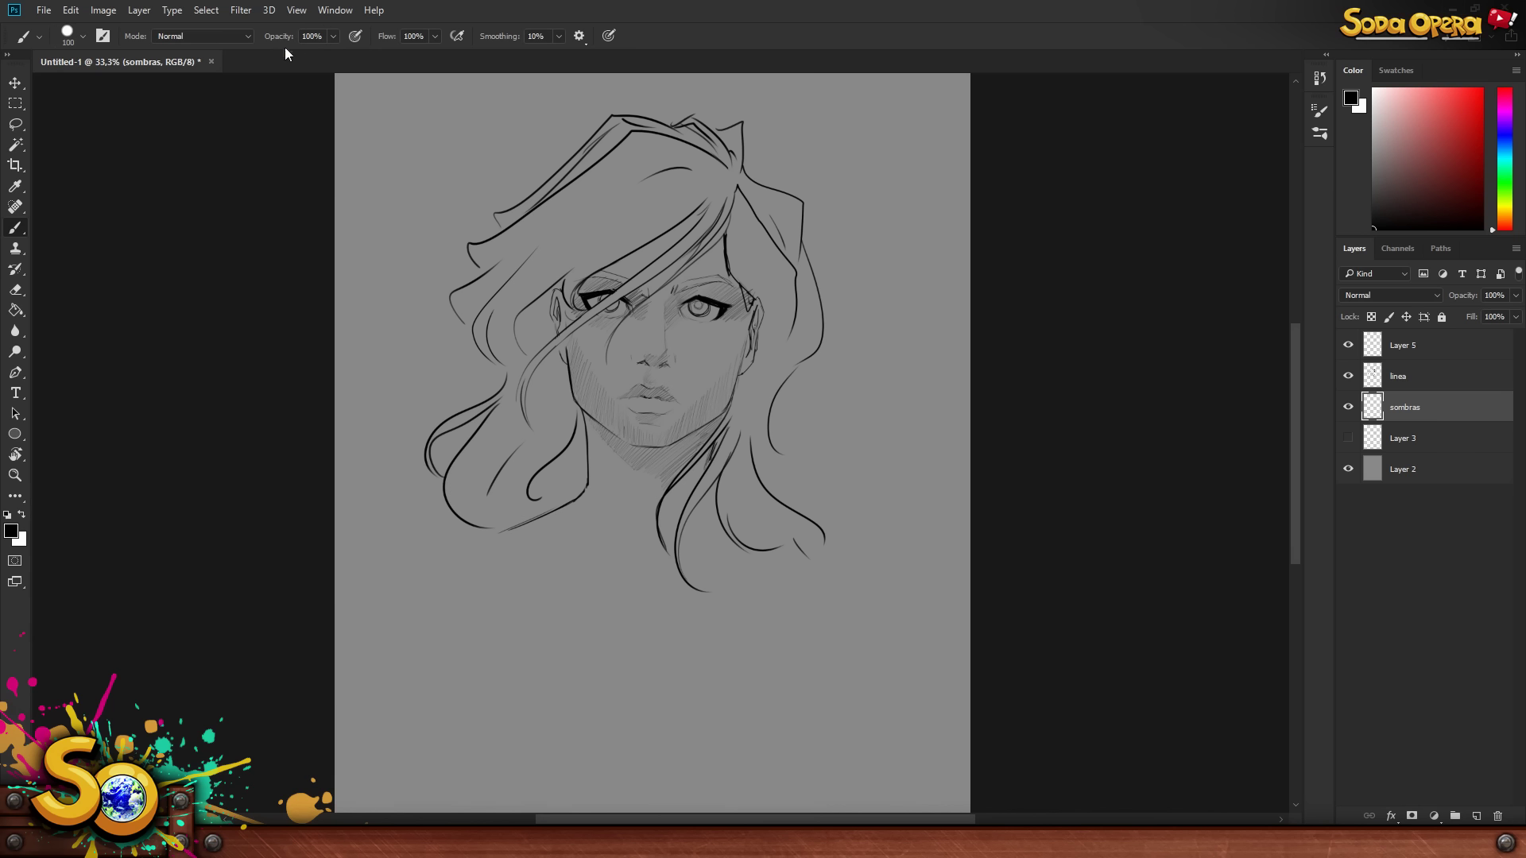
click(334, 37)
click(269, 56)
key(bracketleft)
mouse_move(673, 319)
mouse_down()
mouse_move(720, 297)
mouse_move(712, 287)
mouse_move(691, 292)
mouse_move(733, 300)
mouse_up()
mouse_move(673, 337)
mouse_down()
mouse_move(653, 381)
mouse_move(654, 440)
mouse_move(690, 392)
mouse_move(700, 399)
mouse_move(699, 335)
mouse_move(683, 406)
mouse_move(709, 422)
mouse_move(742, 374)
mouse_move(648, 477)
mouse_move(645, 526)
mouse_move(592, 429)
mouse_move(634, 459)
mouse_move(635, 499)
mouse_move(678, 456)
mouse_move(703, 461)
mouse_move(654, 543)
mouse_move(671, 566)
mouse_move(711, 501)
mouse_move(689, 562)
mouse_move(652, 543)
mouse_move(681, 585)
mouse_move(718, 557)
mouse_move(737, 552)
mouse_move(695, 578)
mouse_move(775, 556)
mouse_up()
- Shade the eye sockets, forehead, lips and the shadow under the chin with a smaller brush
key(bracketleft)
key(bracketleft)
key(bracketleft)
key(bracketleft)
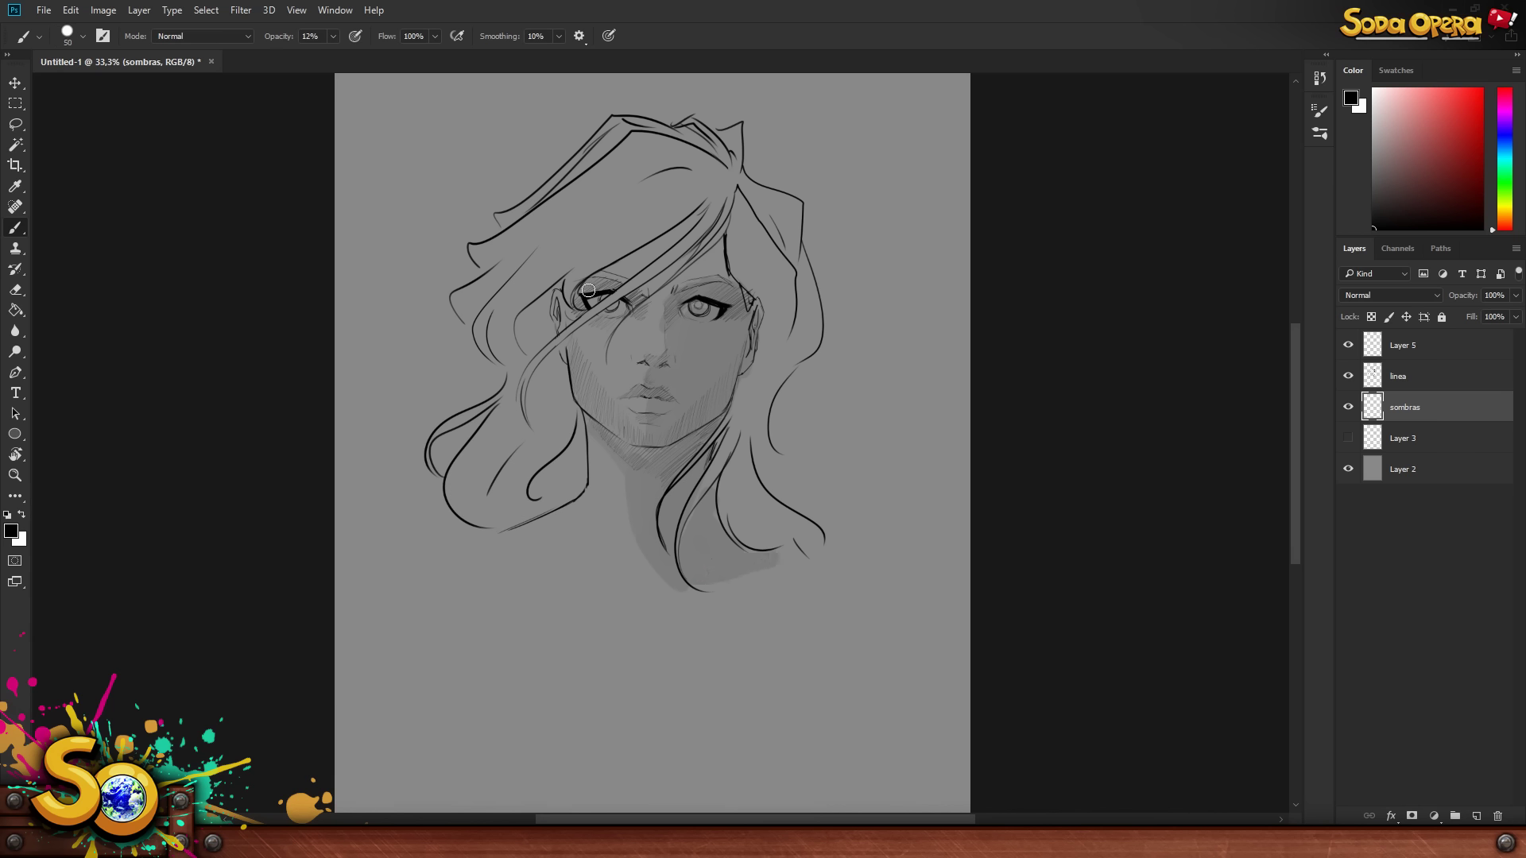
drag(634, 297, 640, 325)
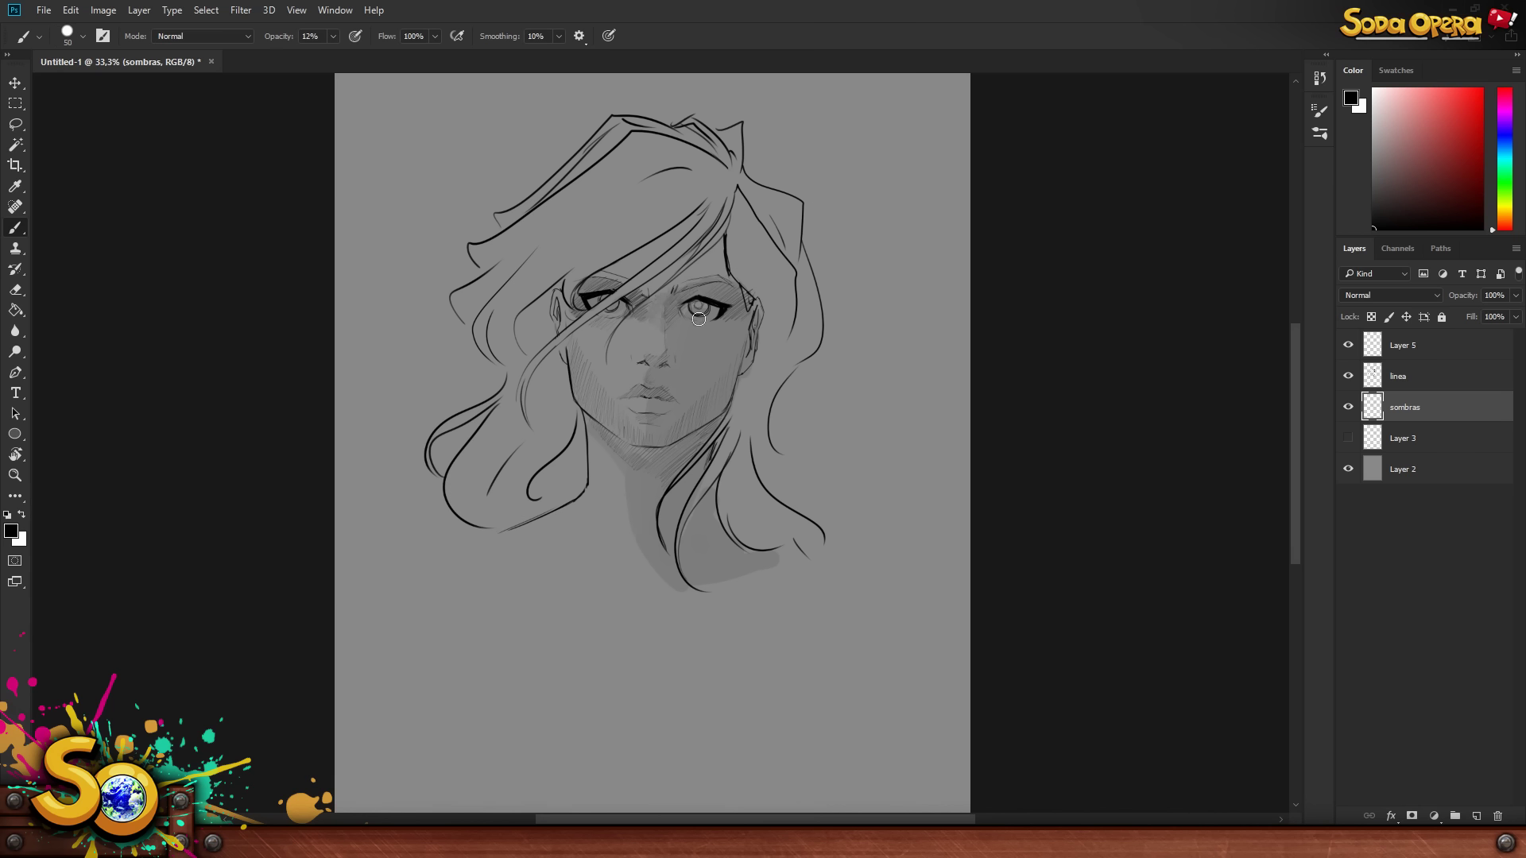
mouse_move(681, 301)
mouse_down()
mouse_move(744, 304)
mouse_move(687, 292)
mouse_move(679, 333)
mouse_move(684, 298)
mouse_move(723, 302)
mouse_move(694, 278)
mouse_up()
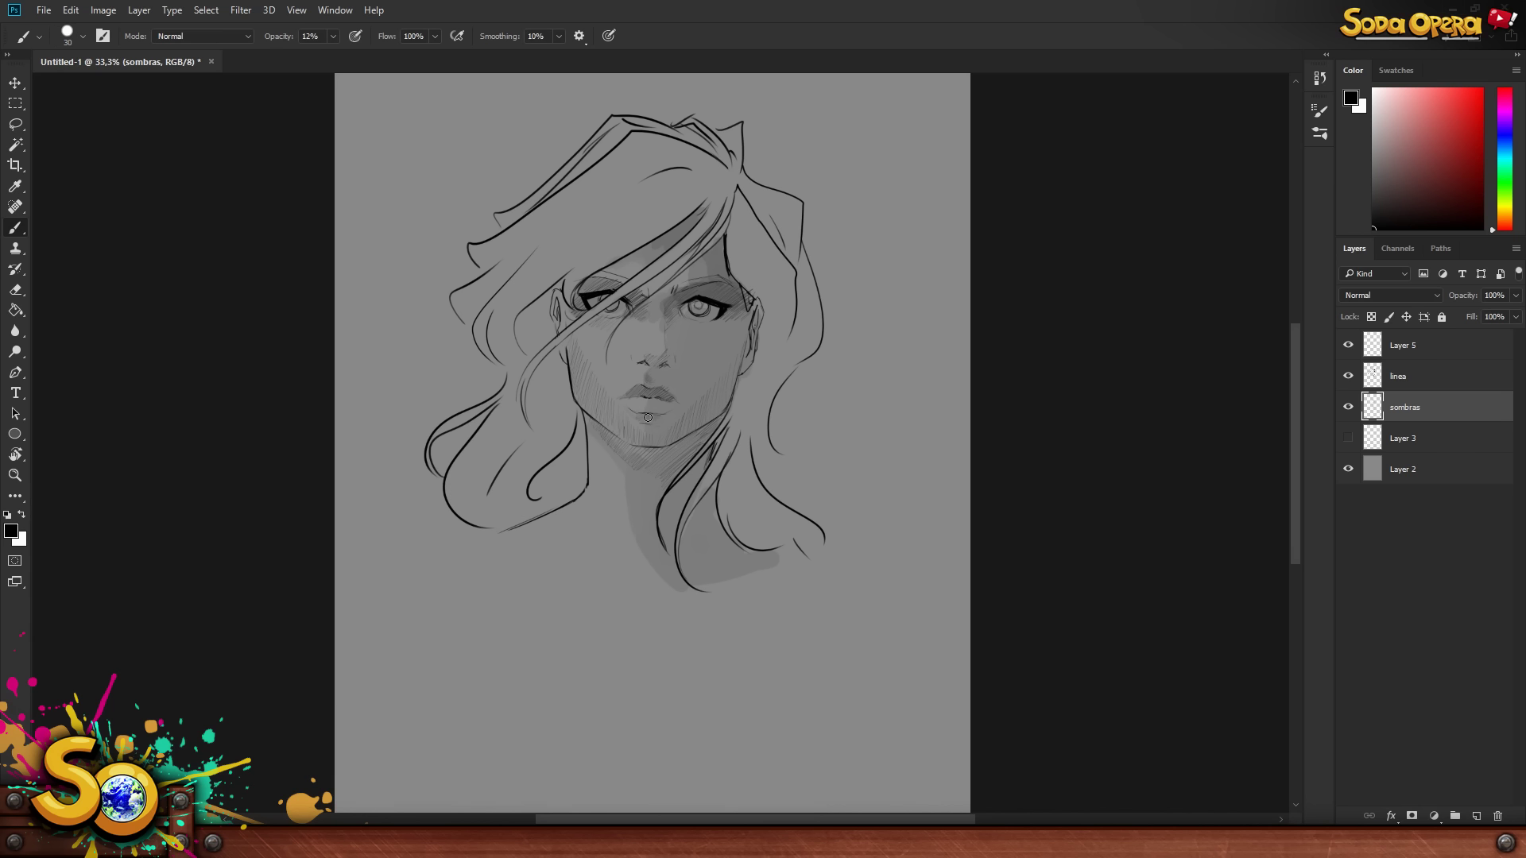
mouse_move(585, 412)
mouse_down()
mouse_move(674, 447)
mouse_move(638, 450)
mouse_move(716, 419)
mouse_move(617, 441)
mouse_move(649, 465)
mouse_move(699, 443)
mouse_move(643, 476)
mouse_up()
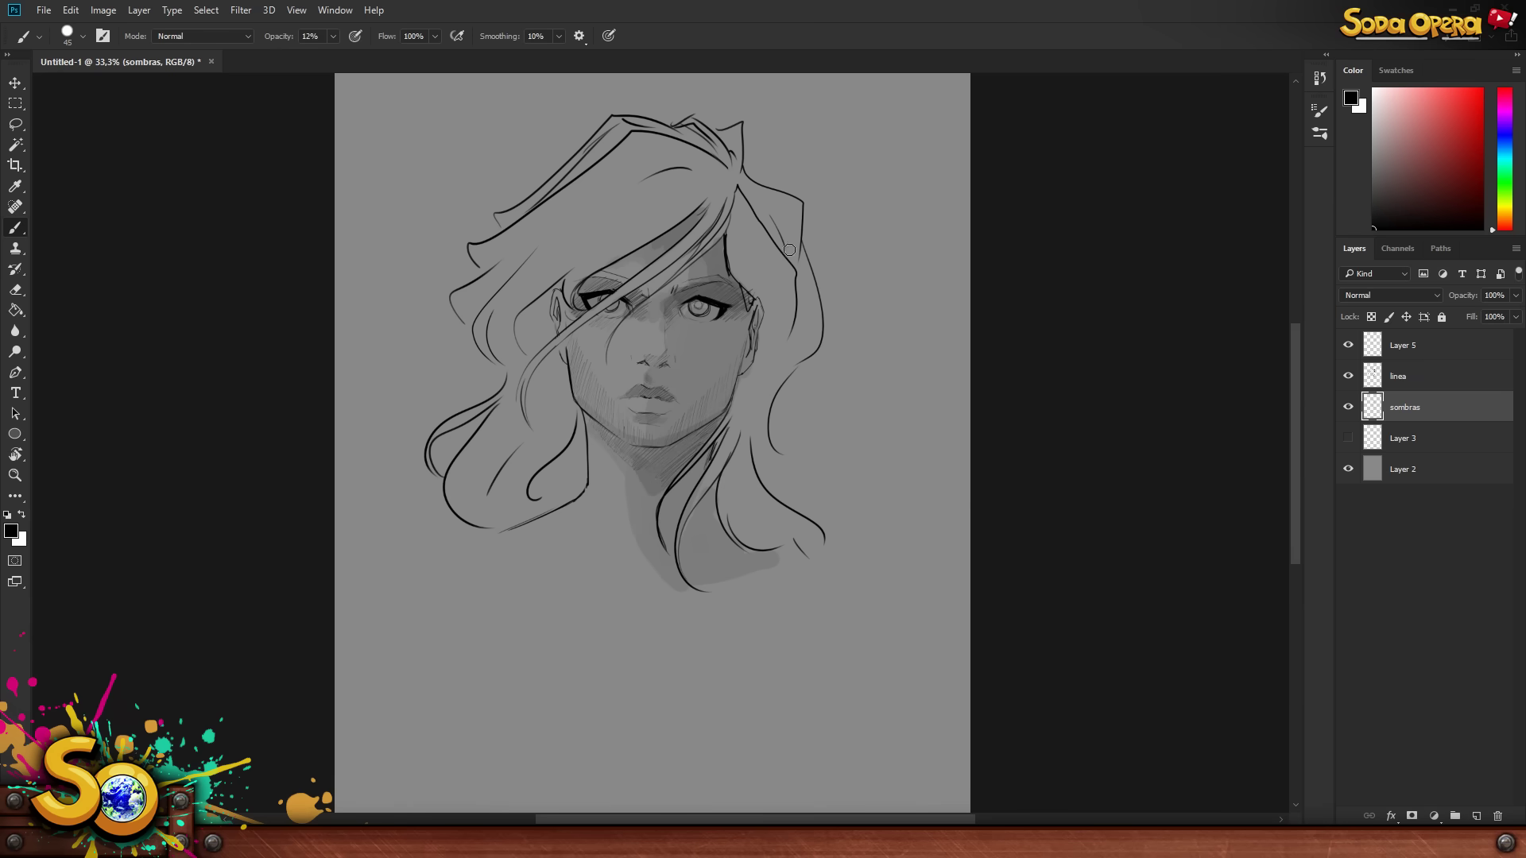
- Shade the lower hair locks on both sides of the neck, varying the brush size
drag(922, 363, 967, 432)
key(bracketright)
mouse_move(616, 478)
mouse_down()
mouse_move(554, 547)
mouse_move(608, 499)
mouse_move(636, 560)
mouse_move(664, 532)
mouse_move(616, 504)
mouse_move(636, 445)
mouse_move(656, 445)
mouse_move(668, 517)
mouse_up()
key(bracketleft)
key(bracketleft)
mouse_move(644, 421)
mouse_down()
mouse_move(619, 373)
mouse_move(636, 413)
mouse_move(619, 525)
mouse_move(668, 477)
mouse_move(636, 541)
mouse_up()
key(bracketright)
drag(827, 581, 886, 429)
- Shade the hair beside the face, the fringe and the strands around the parting on the crown
key(bracketleft)
mouse_move(560, 374)
mouse_down()
mouse_move(572, 325)
mouse_move(567, 343)
mouse_move(546, 336)
mouse_move(580, 334)
mouse_move(554, 351)
mouse_move(592, 330)
mouse_move(630, 372)
mouse_move(579, 331)
mouse_move(635, 278)
mouse_move(562, 308)
mouse_move(603, 291)
mouse_move(602, 311)
mouse_move(626, 287)
mouse_up()
mouse_move(736, 184)
mouse_down()
mouse_move(672, 232)
mouse_move(719, 213)
mouse_move(723, 254)
mouse_move(668, 309)
mouse_move(696, 288)
mouse_move(682, 273)
mouse_move(636, 314)
mouse_up()
key(bracketright)
mouse_move(818, 227)
mouse_down()
mouse_move(783, 242)
mouse_move(818, 218)
mouse_move(791, 200)
mouse_move(819, 215)
mouse_move(763, 179)
mouse_move(792, 179)
mouse_move(822, 222)
mouse_move(807, 266)
mouse_move(827, 235)
mouse_move(830, 290)
mouse_move(838, 246)
mouse_move(862, 294)
mouse_move(889, 286)
mouse_move(858, 239)
mouse_move(882, 227)
mouse_move(827, 183)
mouse_move(823, 203)
mouse_up()
- Darken the hair around the ears and along the right-hand side locks, and shade the nose and jaw
key(bracketleft)
key(bracketleft)
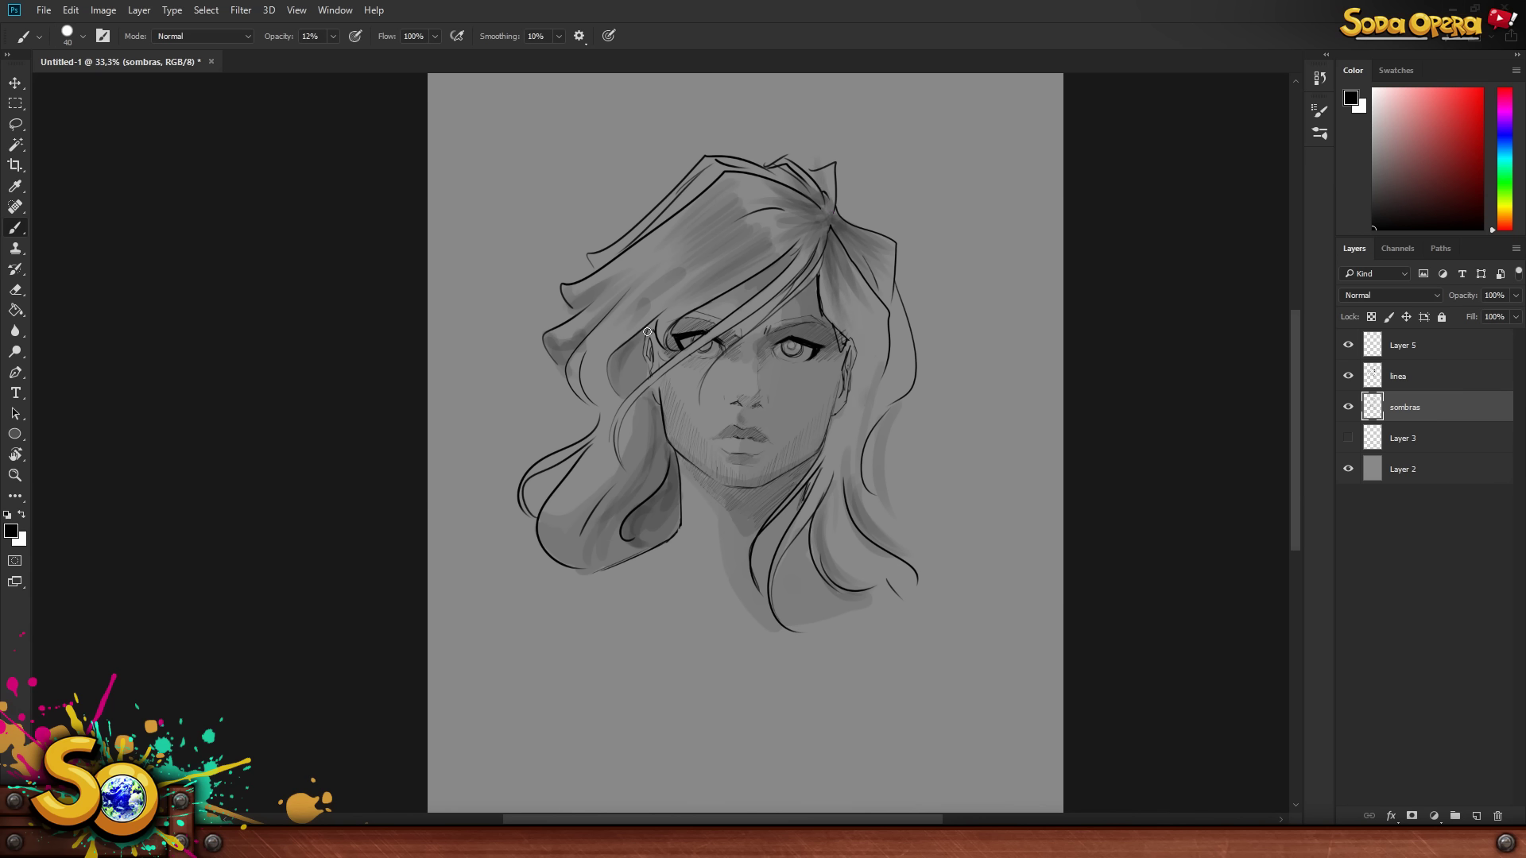
drag(652, 325, 634, 403)
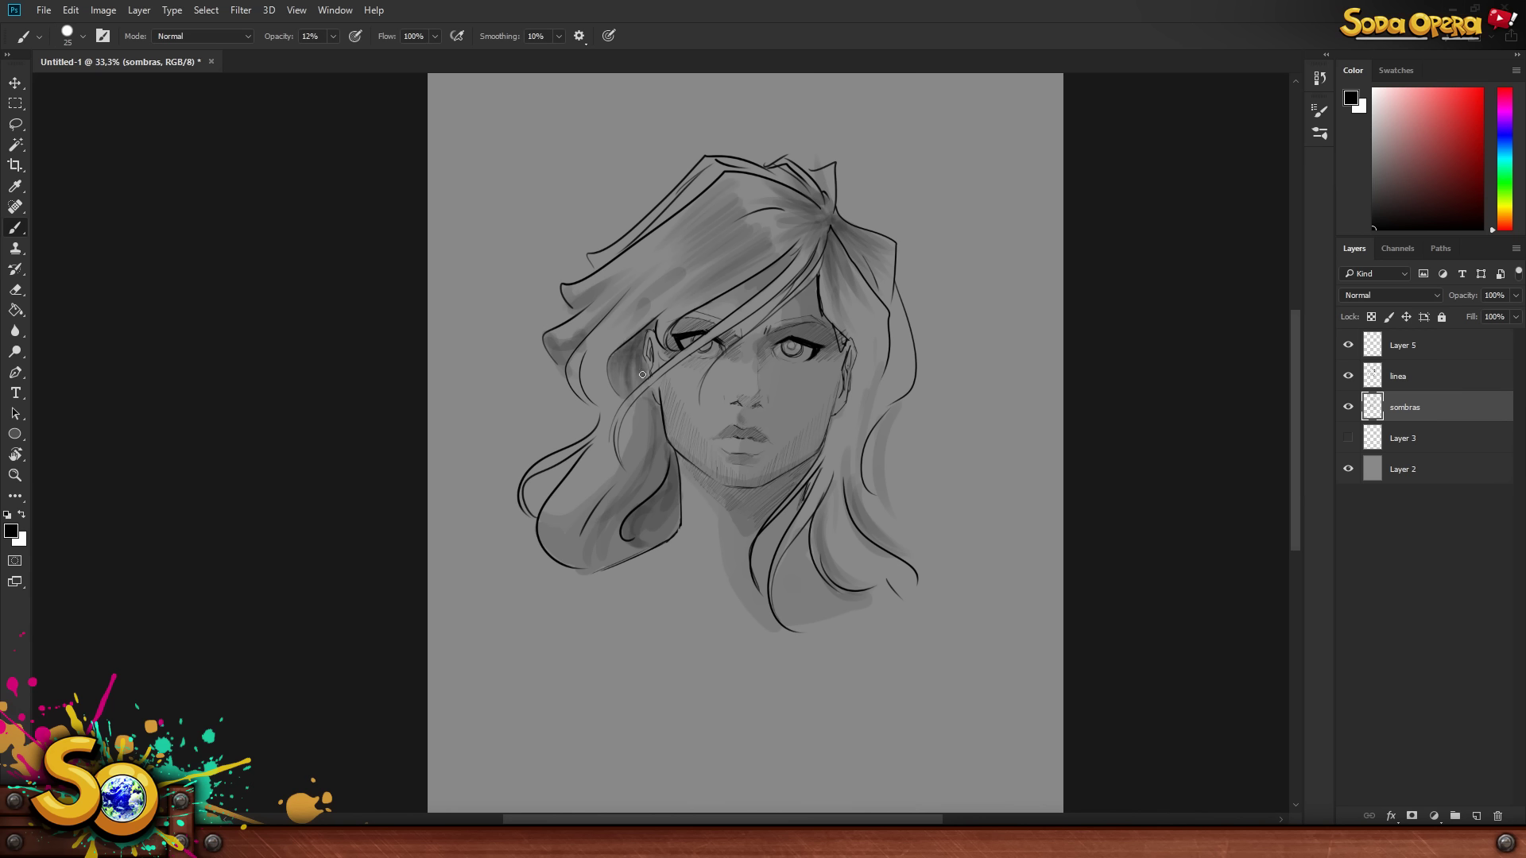
mouse_move(847, 403)
mouse_down()
mouse_move(865, 372)
mouse_move(838, 465)
mouse_move(887, 317)
mouse_move(859, 410)
mouse_up()
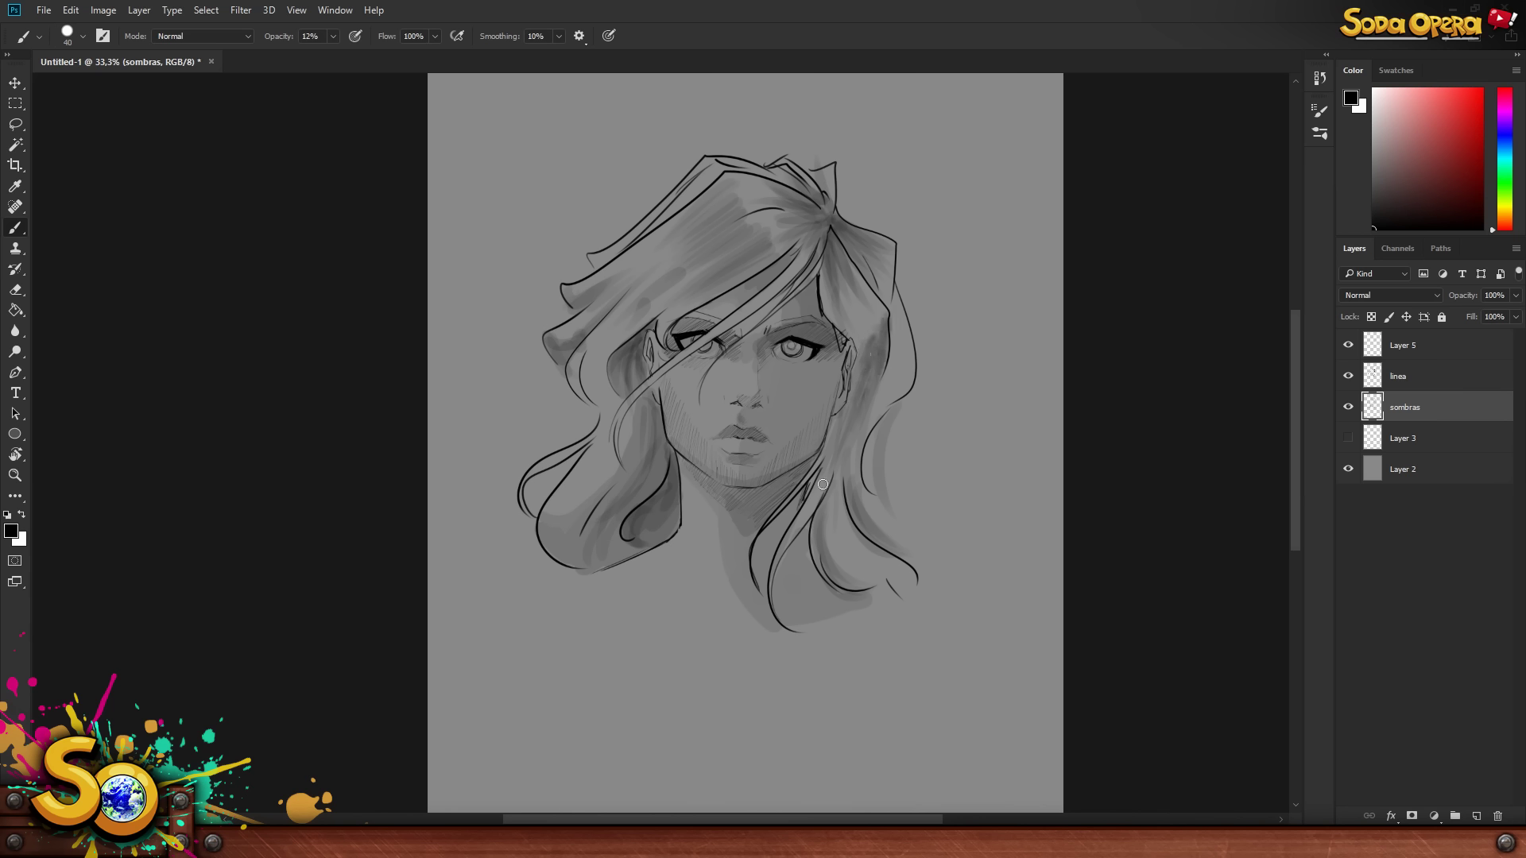
mouse_move(896, 325)
mouse_down()
mouse_move(847, 440)
mouse_move(855, 453)
mouse_move(887, 417)
mouse_move(906, 366)
mouse_move(860, 443)
mouse_move(851, 489)
mouse_move(883, 542)
mouse_up()
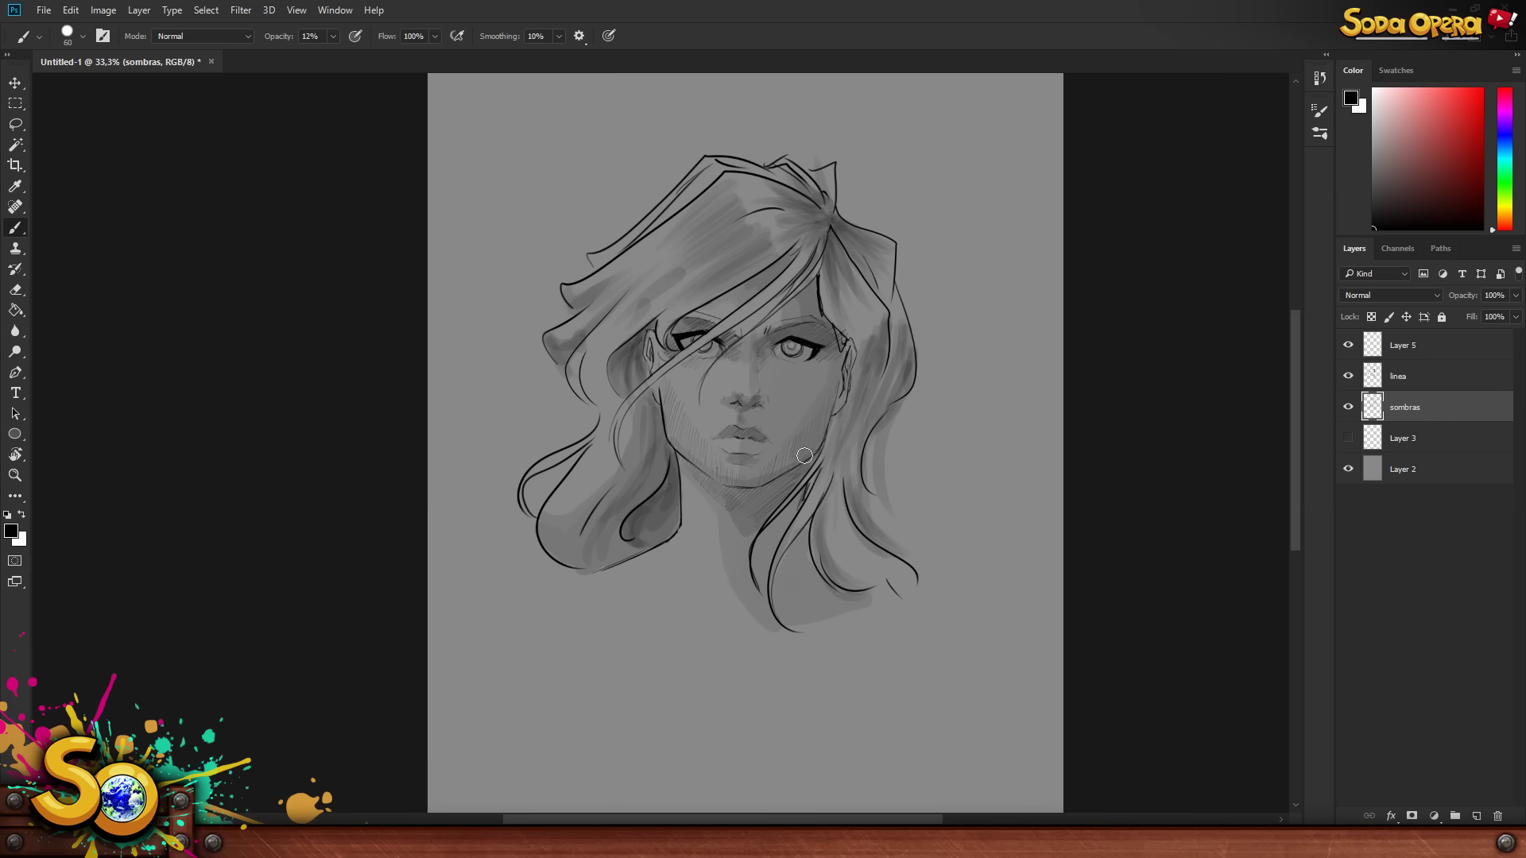
- Add a new empty layer above Layer 5
key(z)
alt+click(1003, 653)
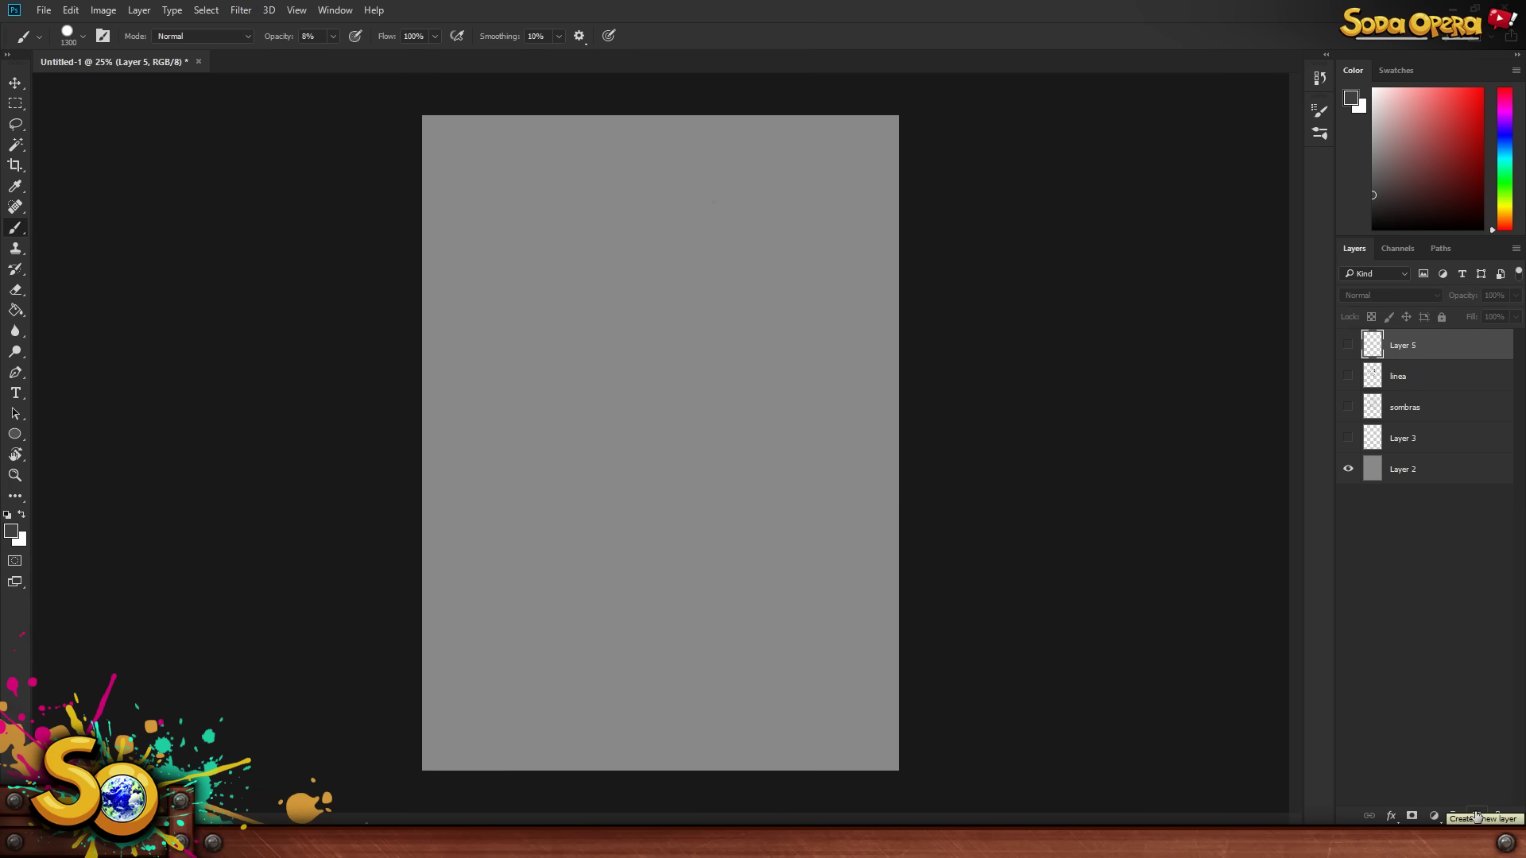
click(1480, 807)
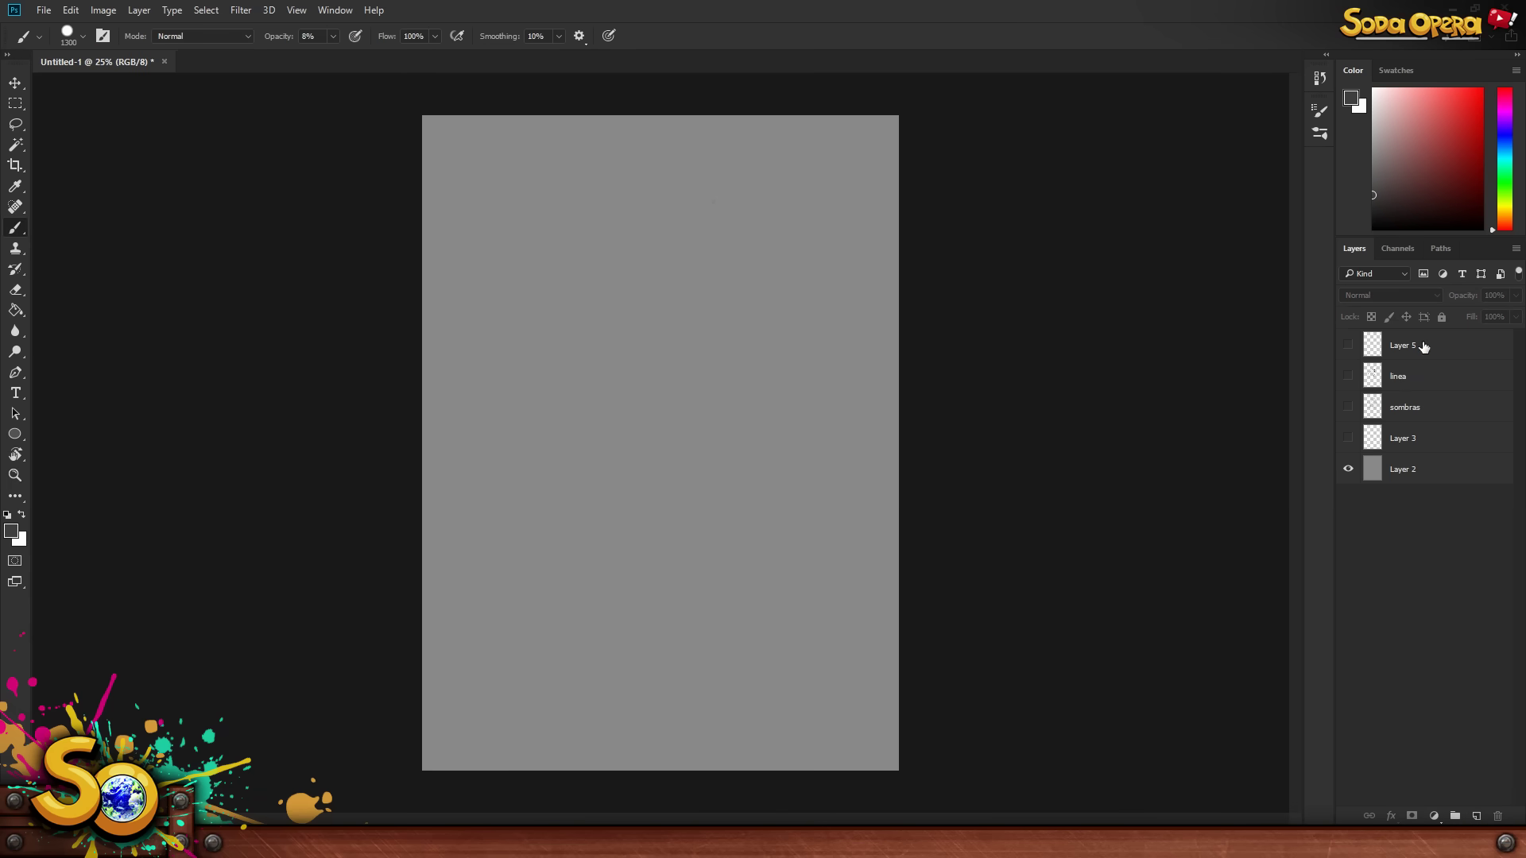
click(1401, 345)
click(1480, 815)
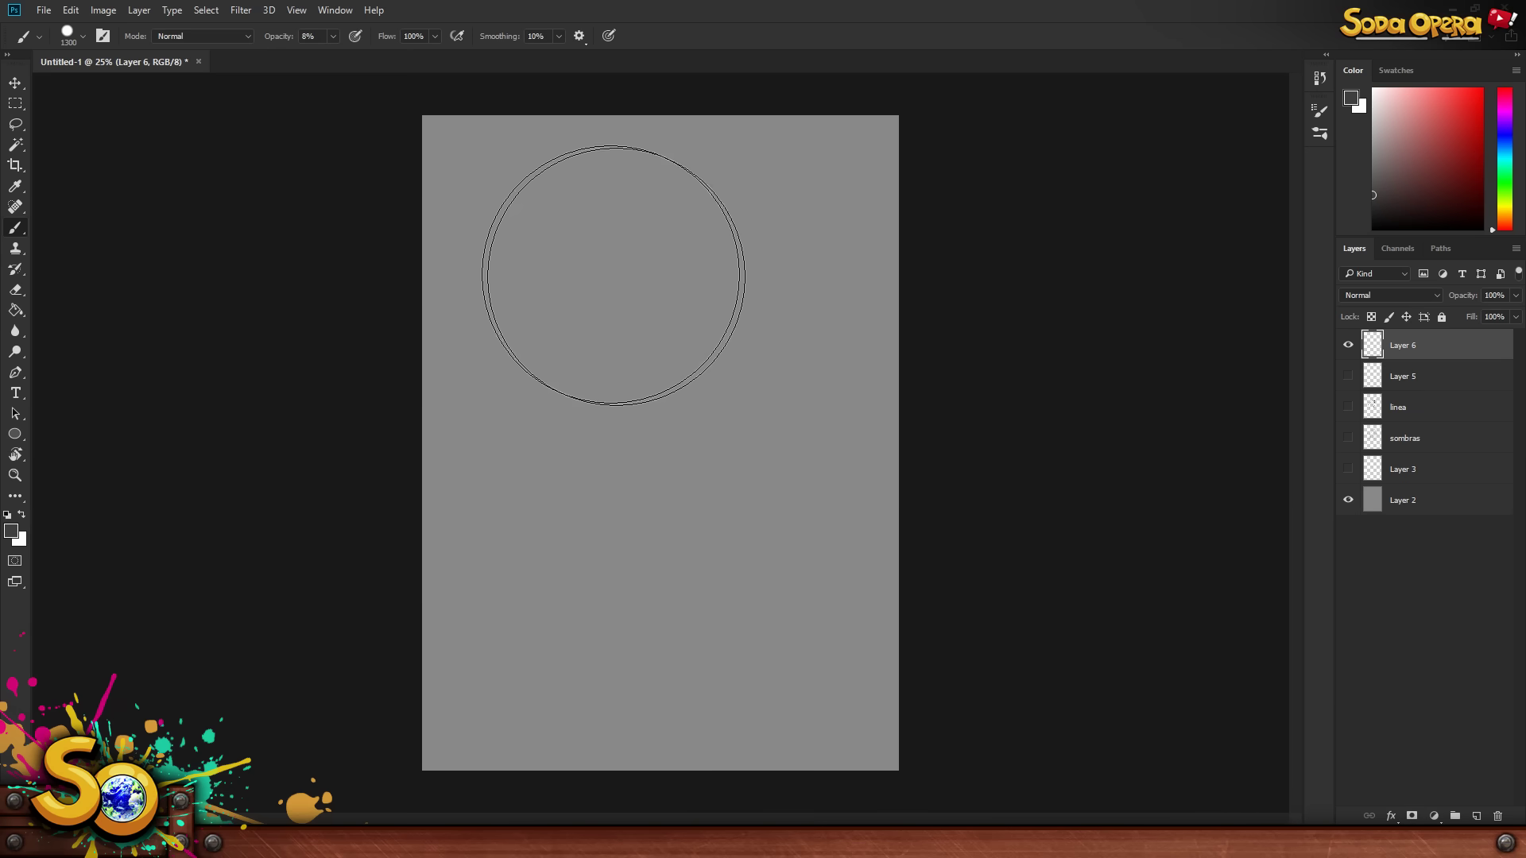
- Set the foreground color to a neutral gray slightly darker than the canvas background
click(12, 533)
click(436, 226)
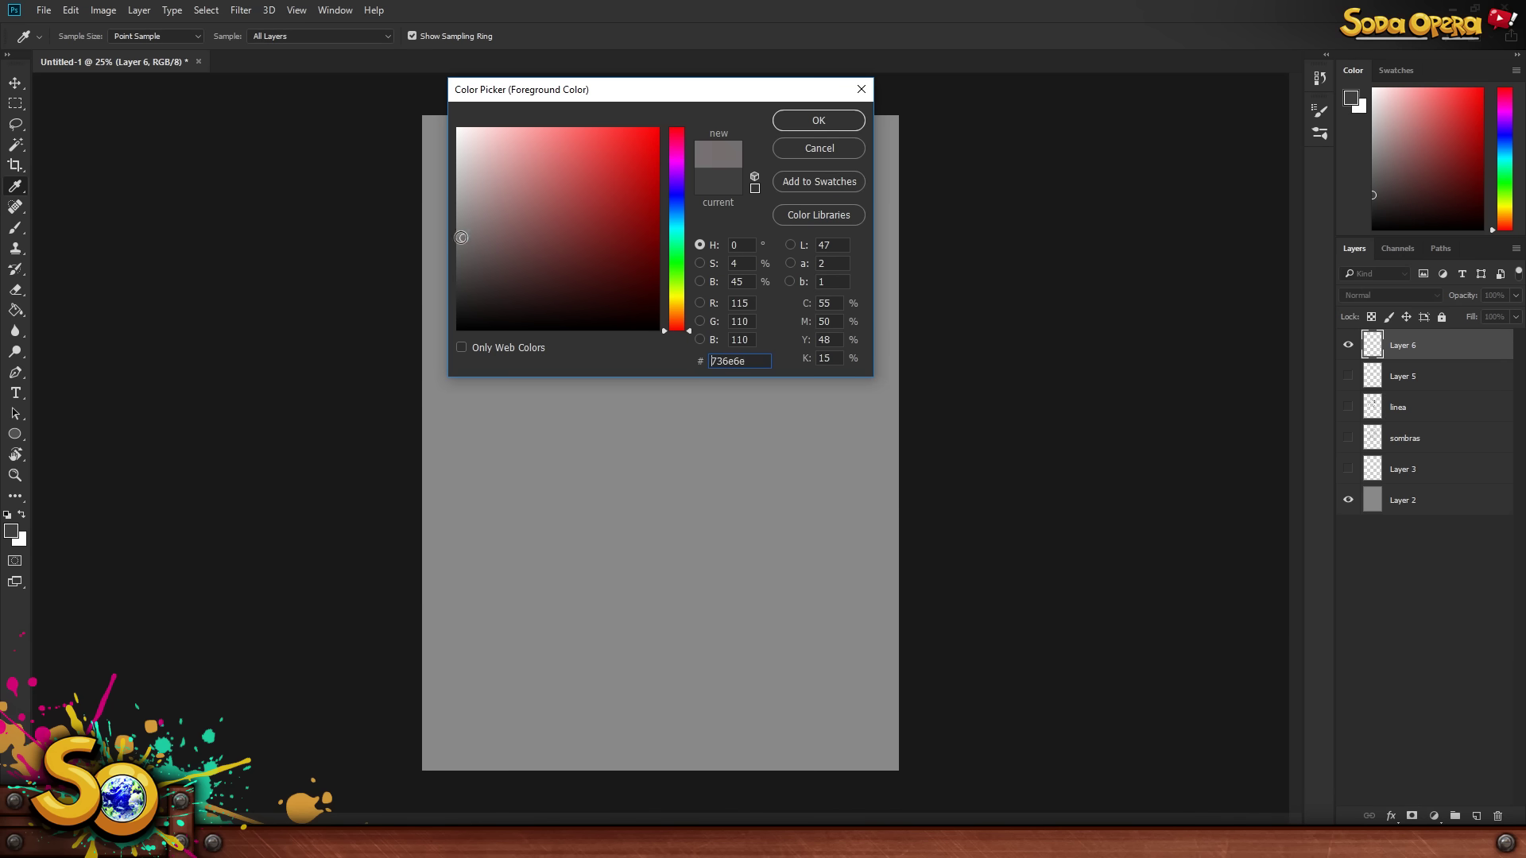
click(797, 121)
key(b)
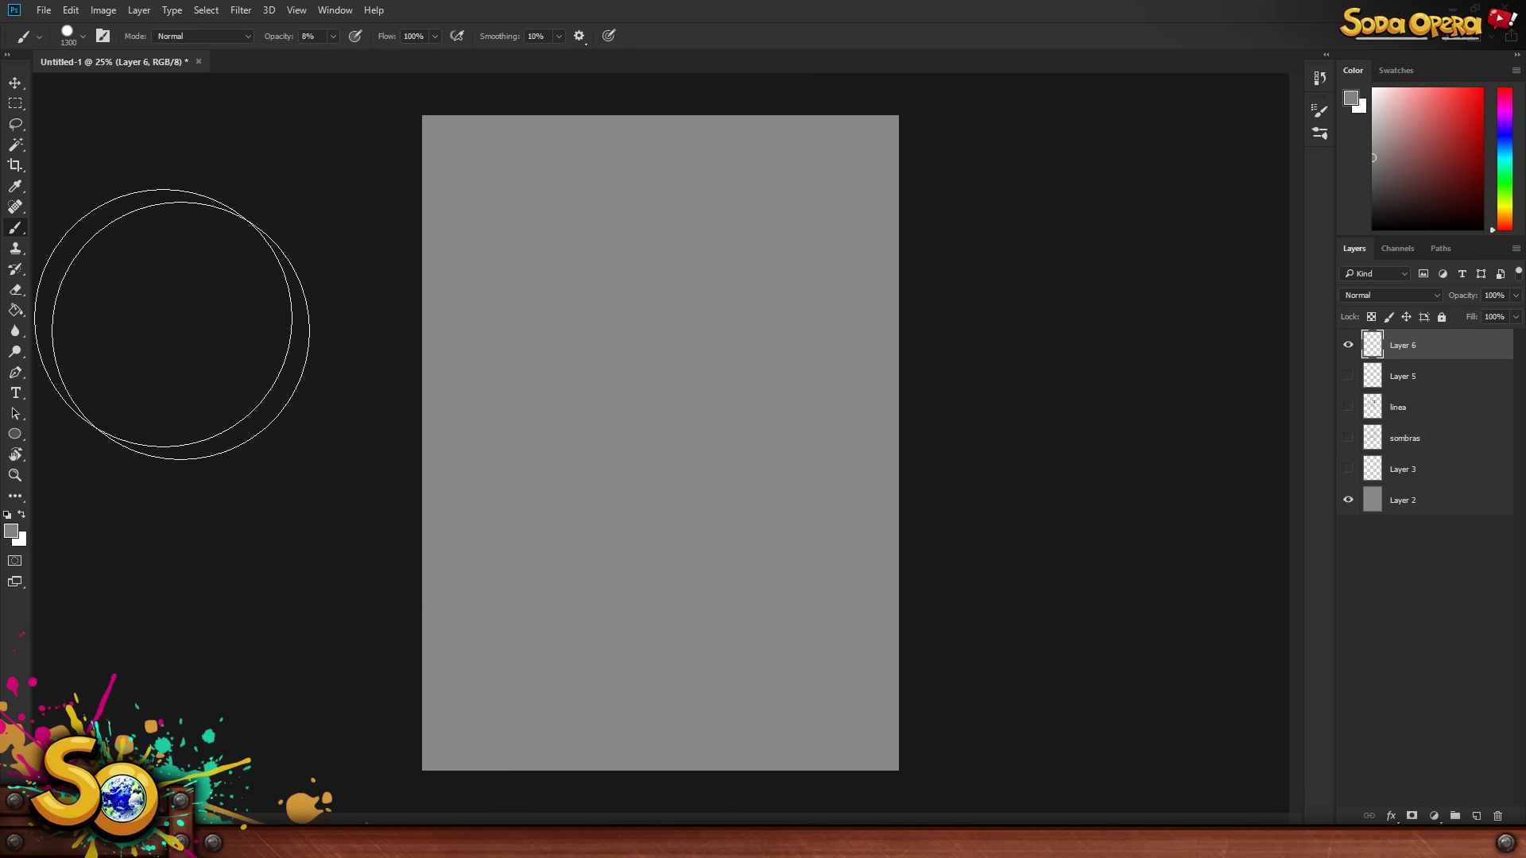
- Stamp a filled circle on the canvas with a 1700 px brush at 100% opacity
key(bracketright)
key(bracketright)
key(bracketright)
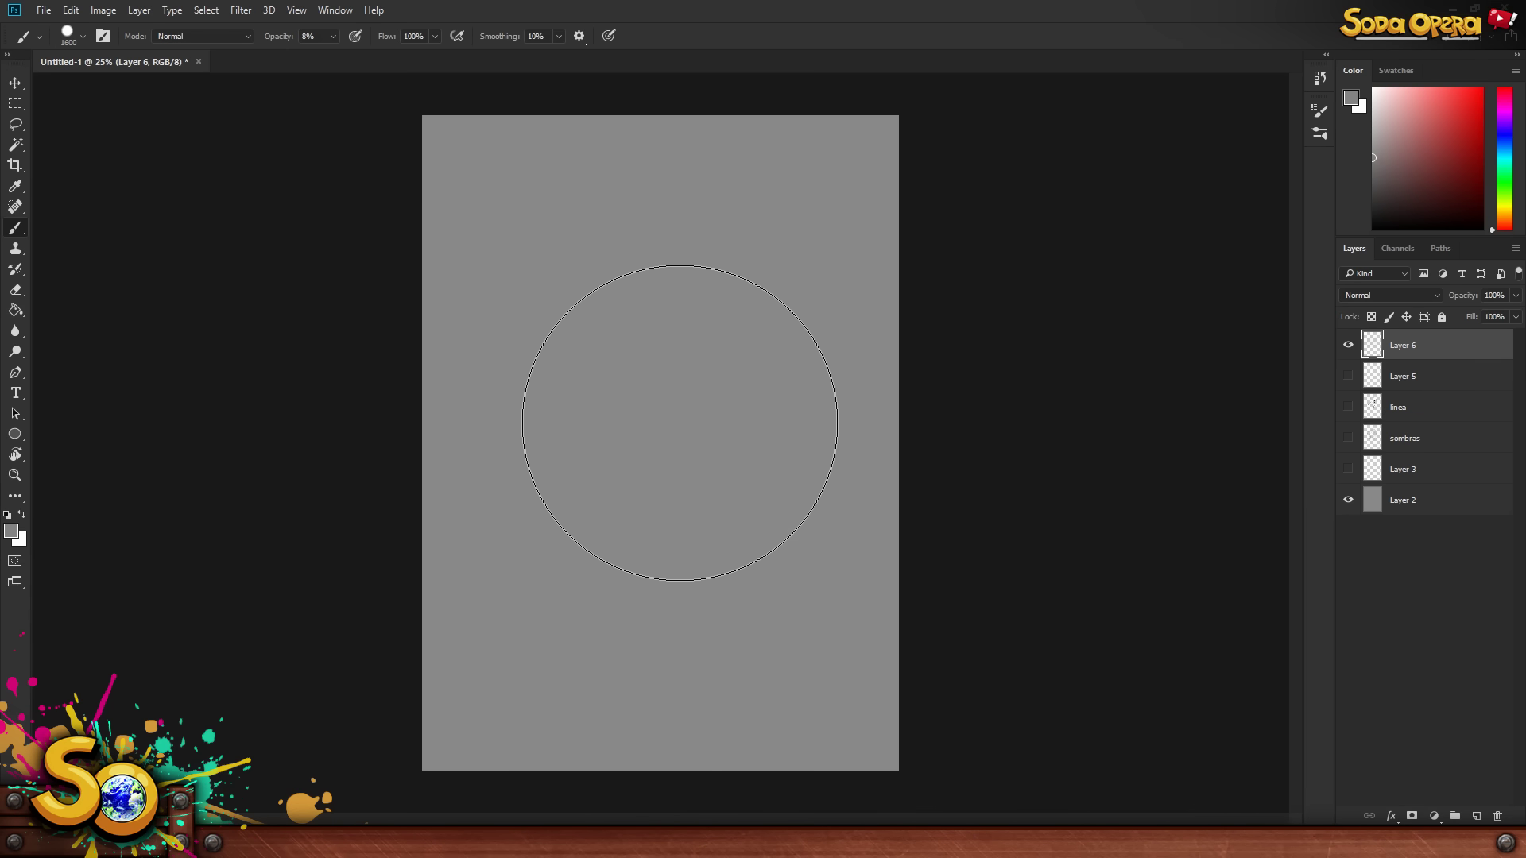
click(334, 36)
key(bracketright)
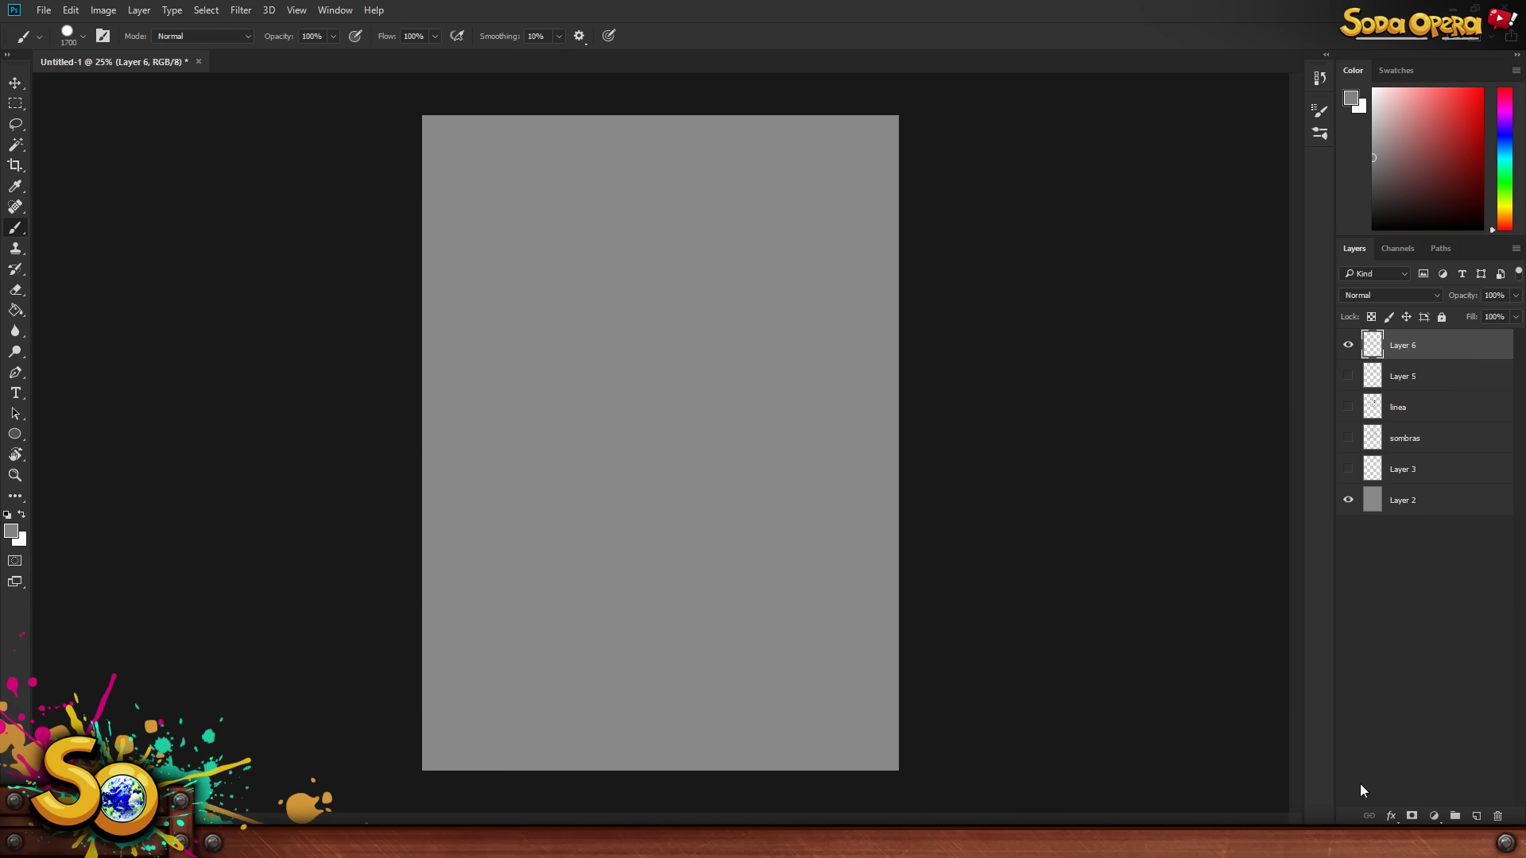
key(e)
key(b)
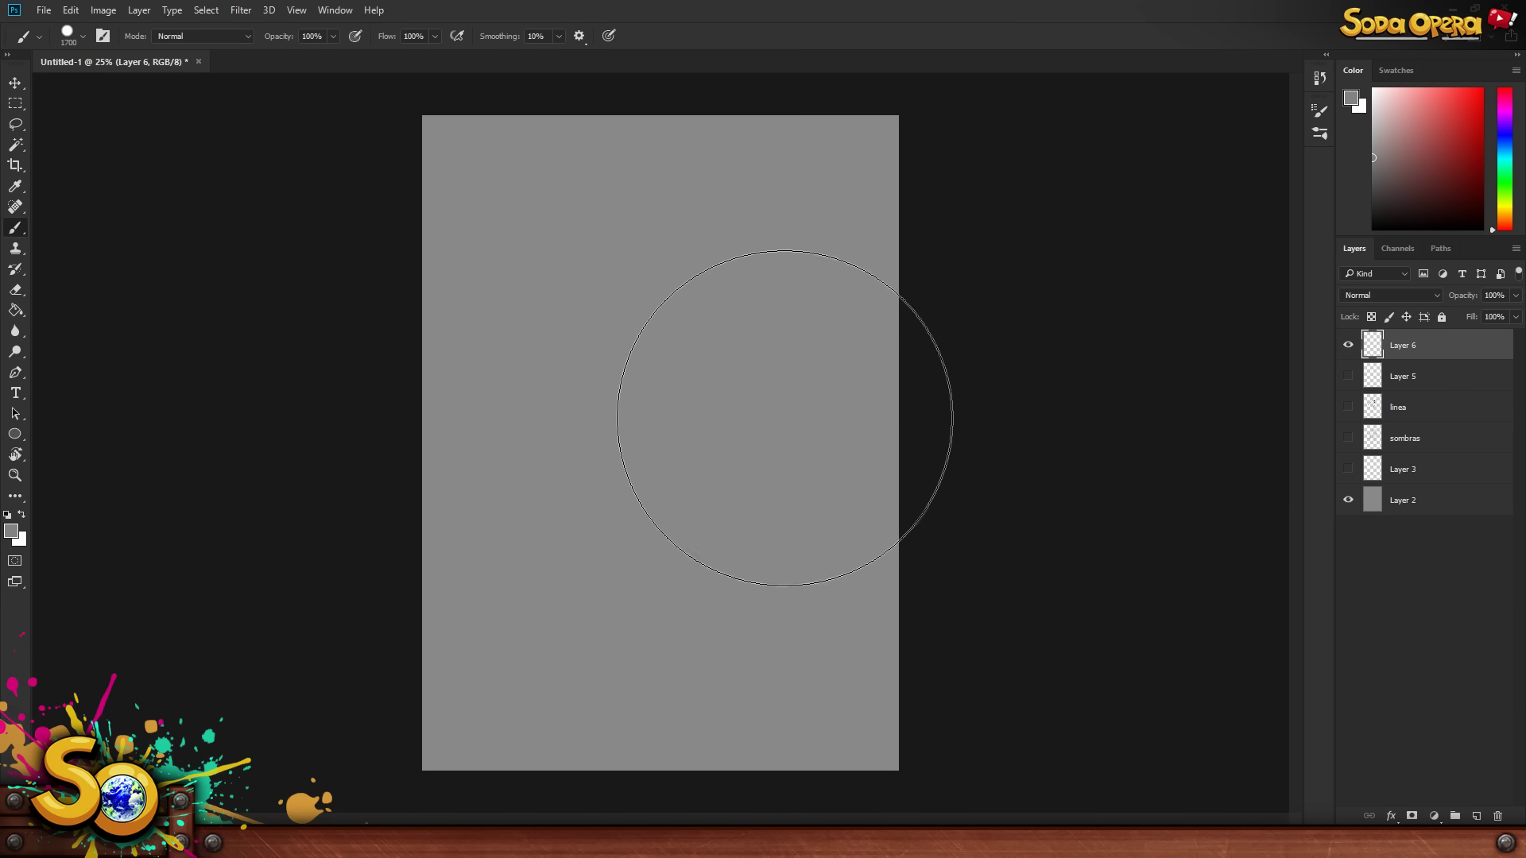
click(663, 386)
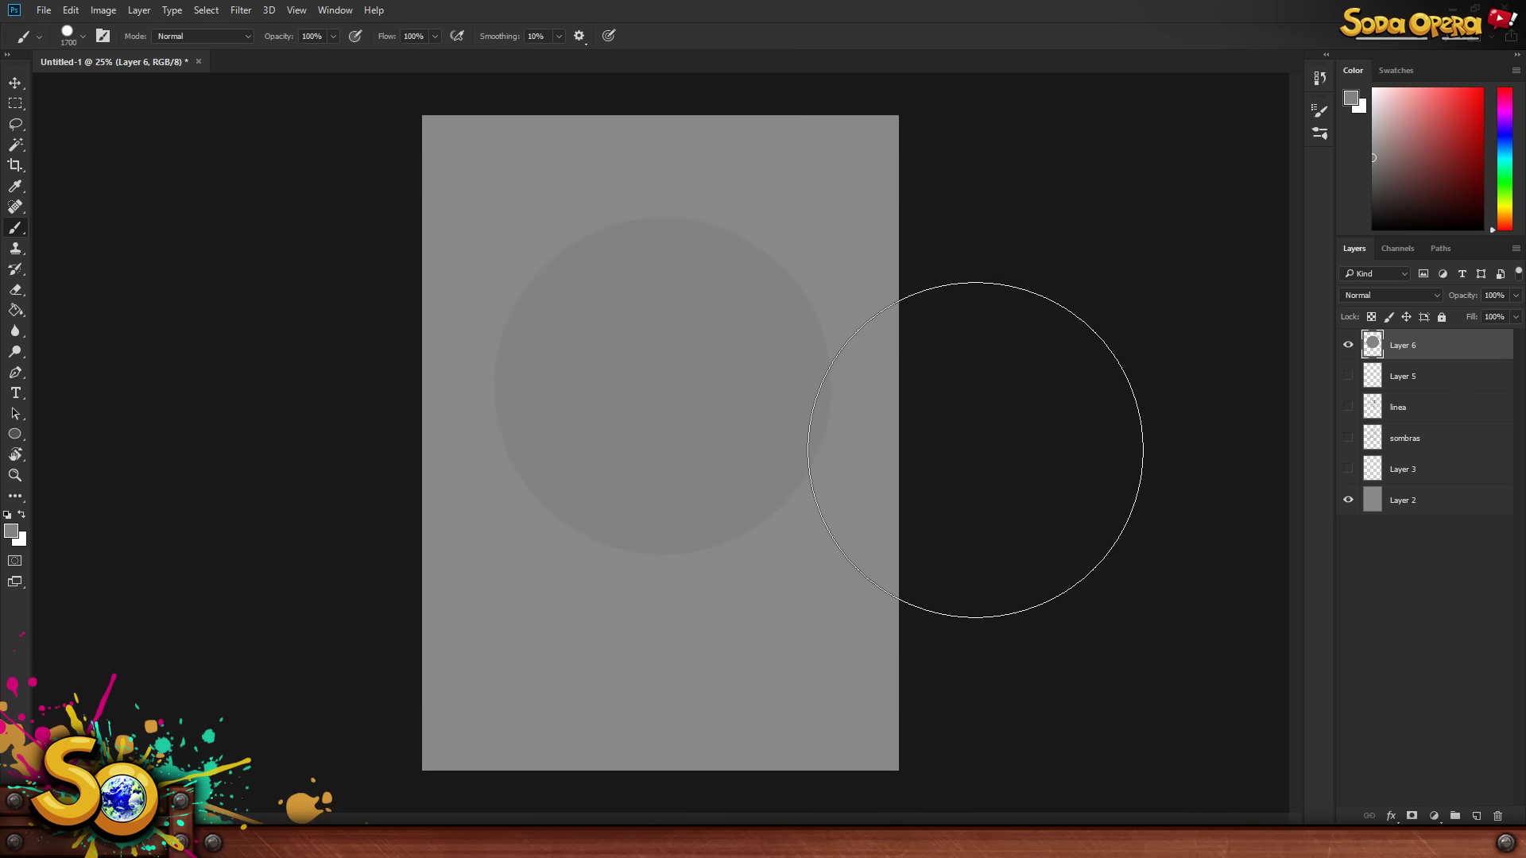
- Lock the circle layer's transparent pixels and repaint the circle in gray #6d6d6d
click(1372, 316)
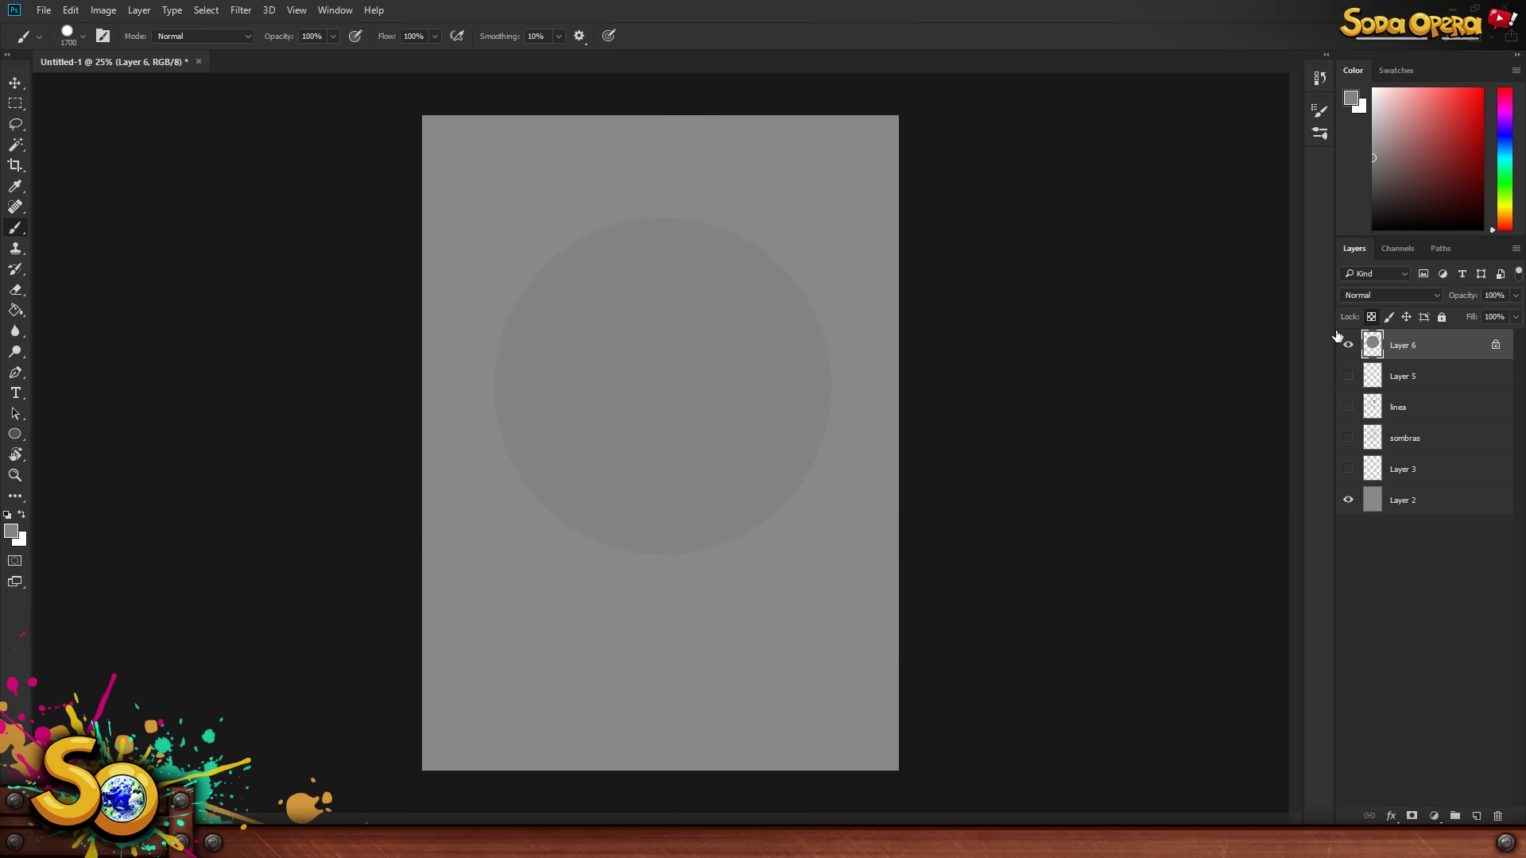
click(11, 531)
click(458, 243)
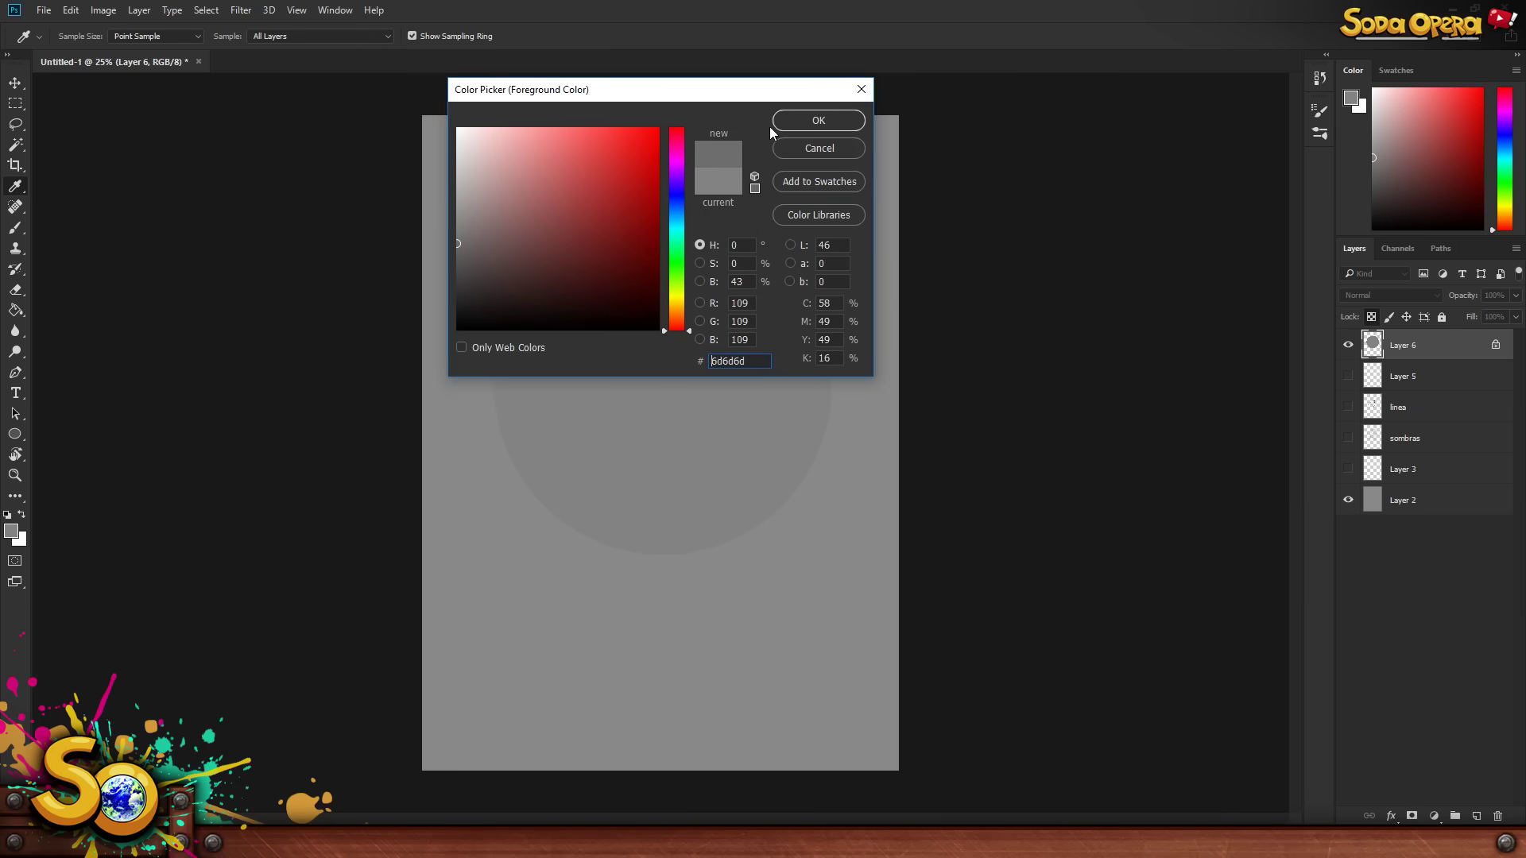
click(819, 120)
mouse_move(670, 307)
mouse_down()
mouse_move(713, 498)
mouse_move(743, 528)
mouse_up()
key(bracketleft)
- Nudge the circle slightly to the left with the Move tool
key(v)
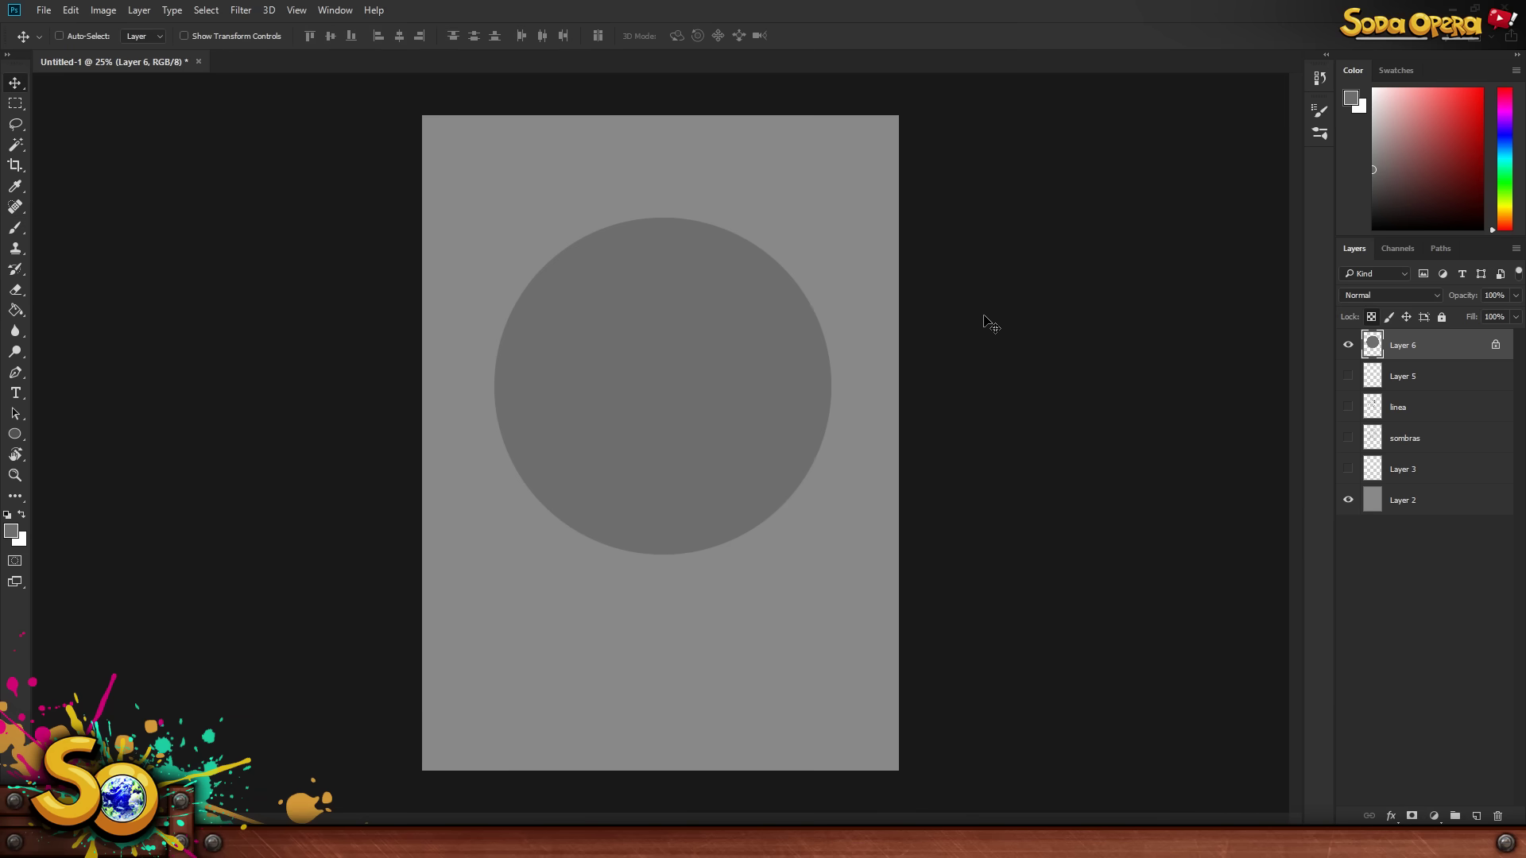
key(shift+Left)
key(shift+Left)
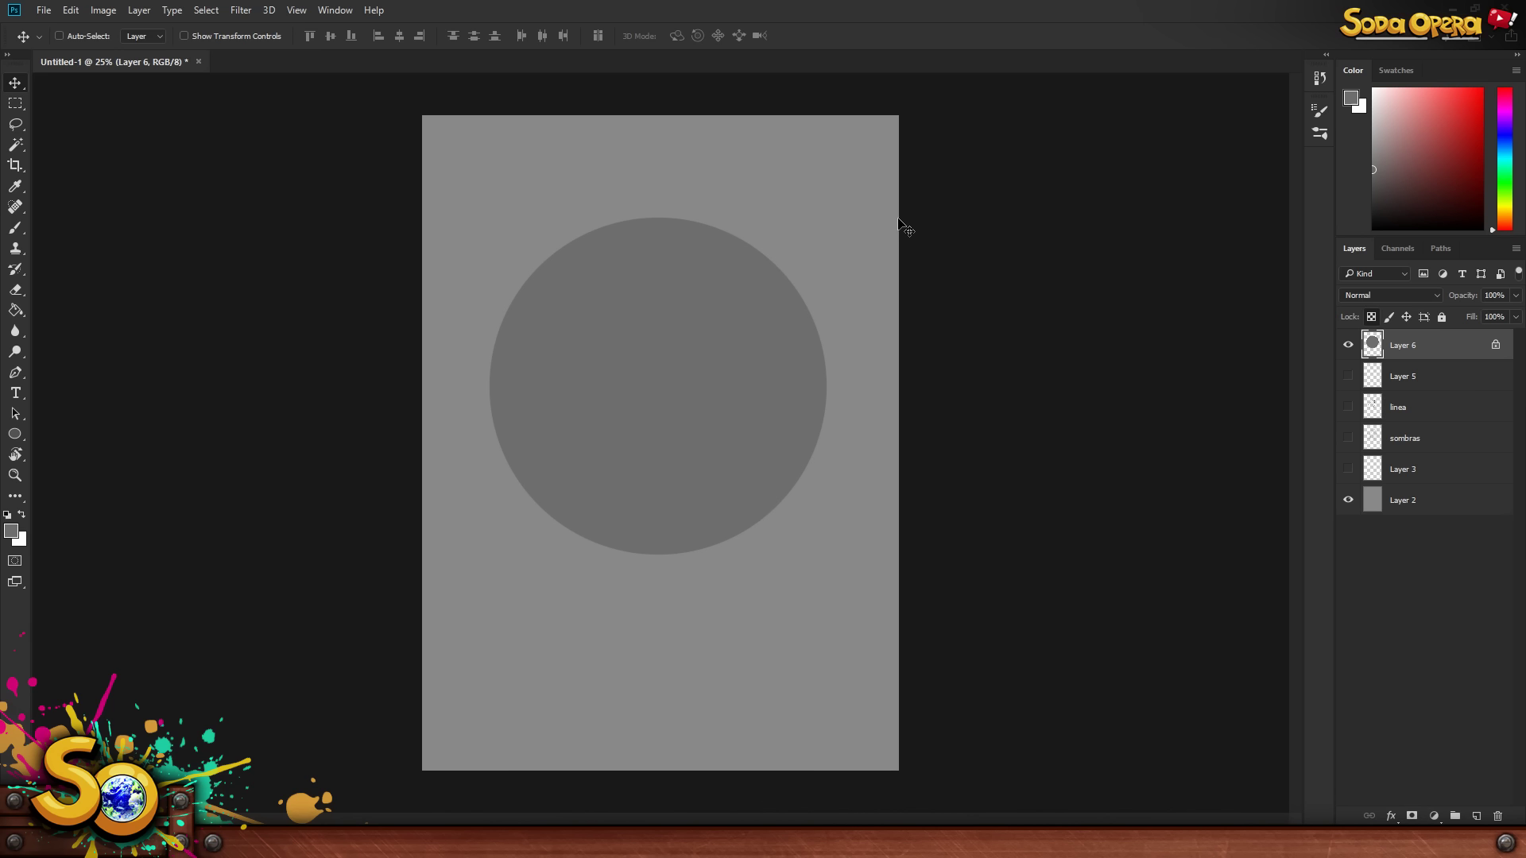
- Return to the Brush tool at 1700 px and set the foreground color to dark gray #454545
key(b)
key(bracketright)
key(bracketright)
key(bracketright)
key(bracketright)
key(bracketright)
key(bracketright)
key(bracketright)
key(bracketright)
key(bracketright)
key(bracketright)
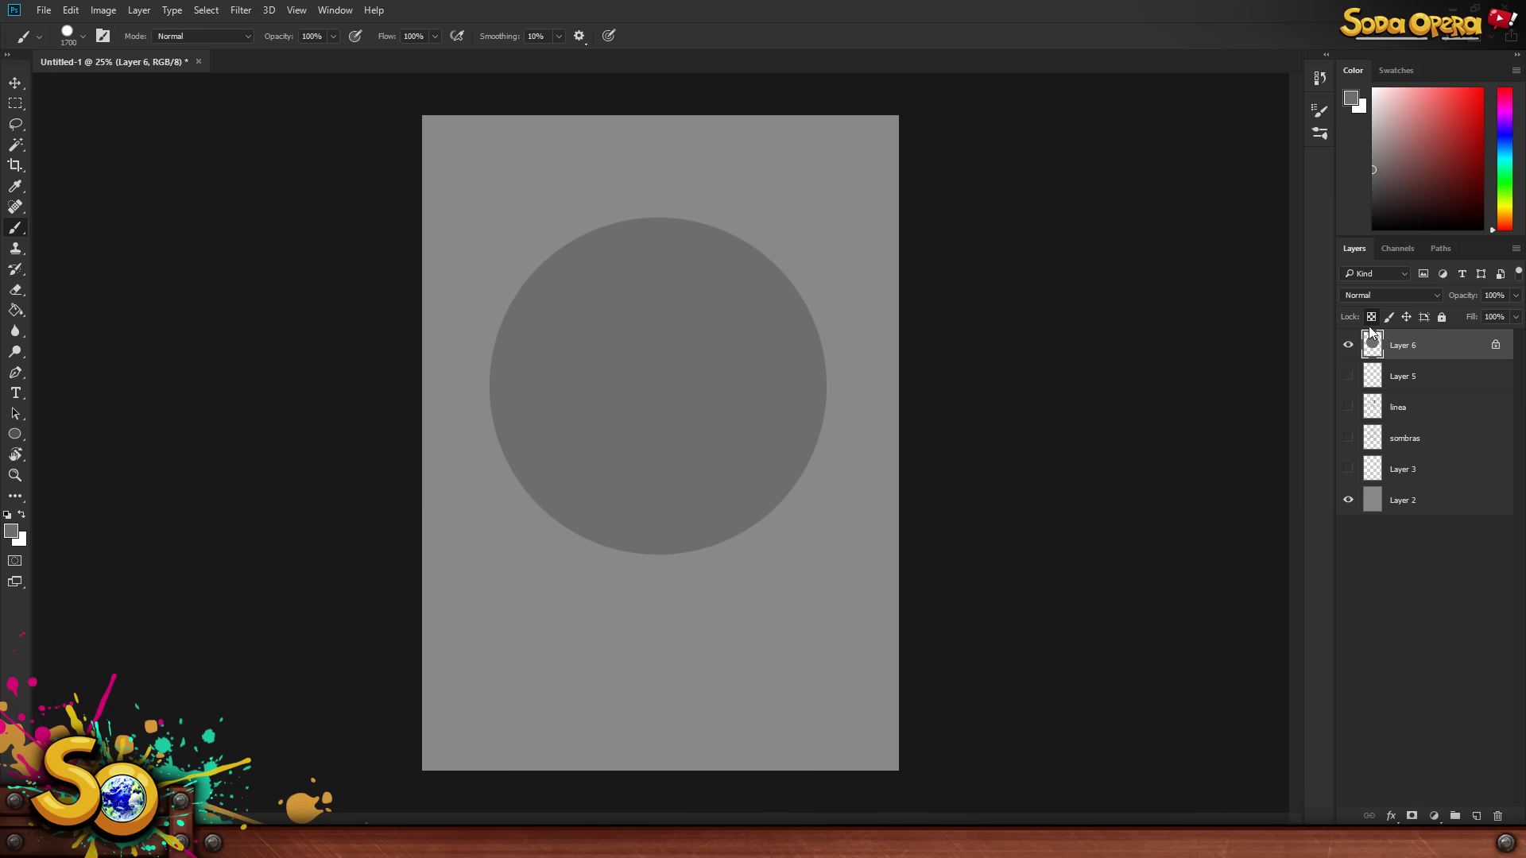
click(11, 530)
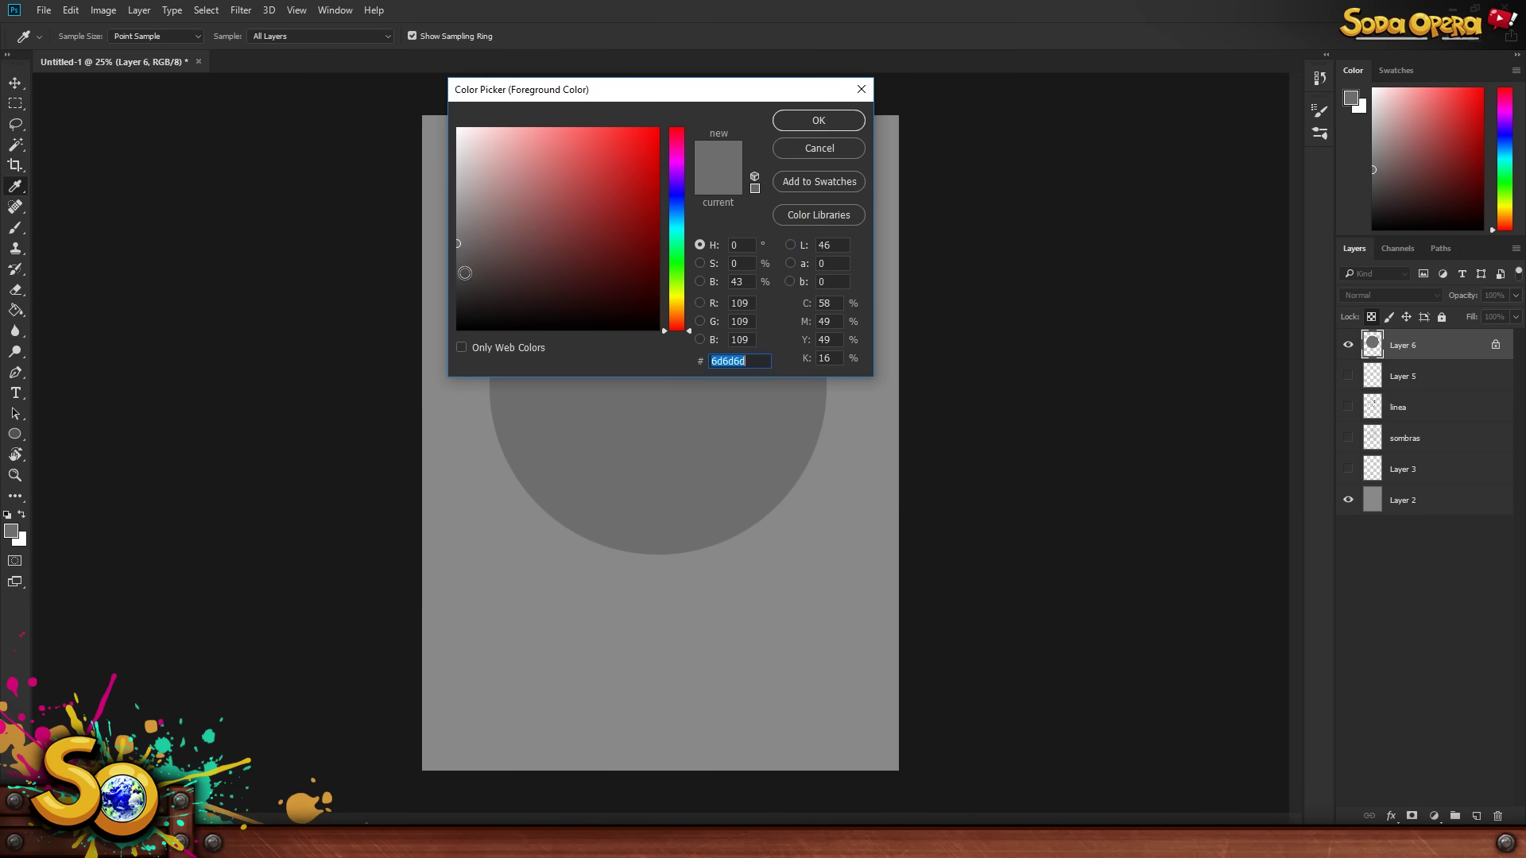
click(459, 272)
click(802, 118)
key(b)
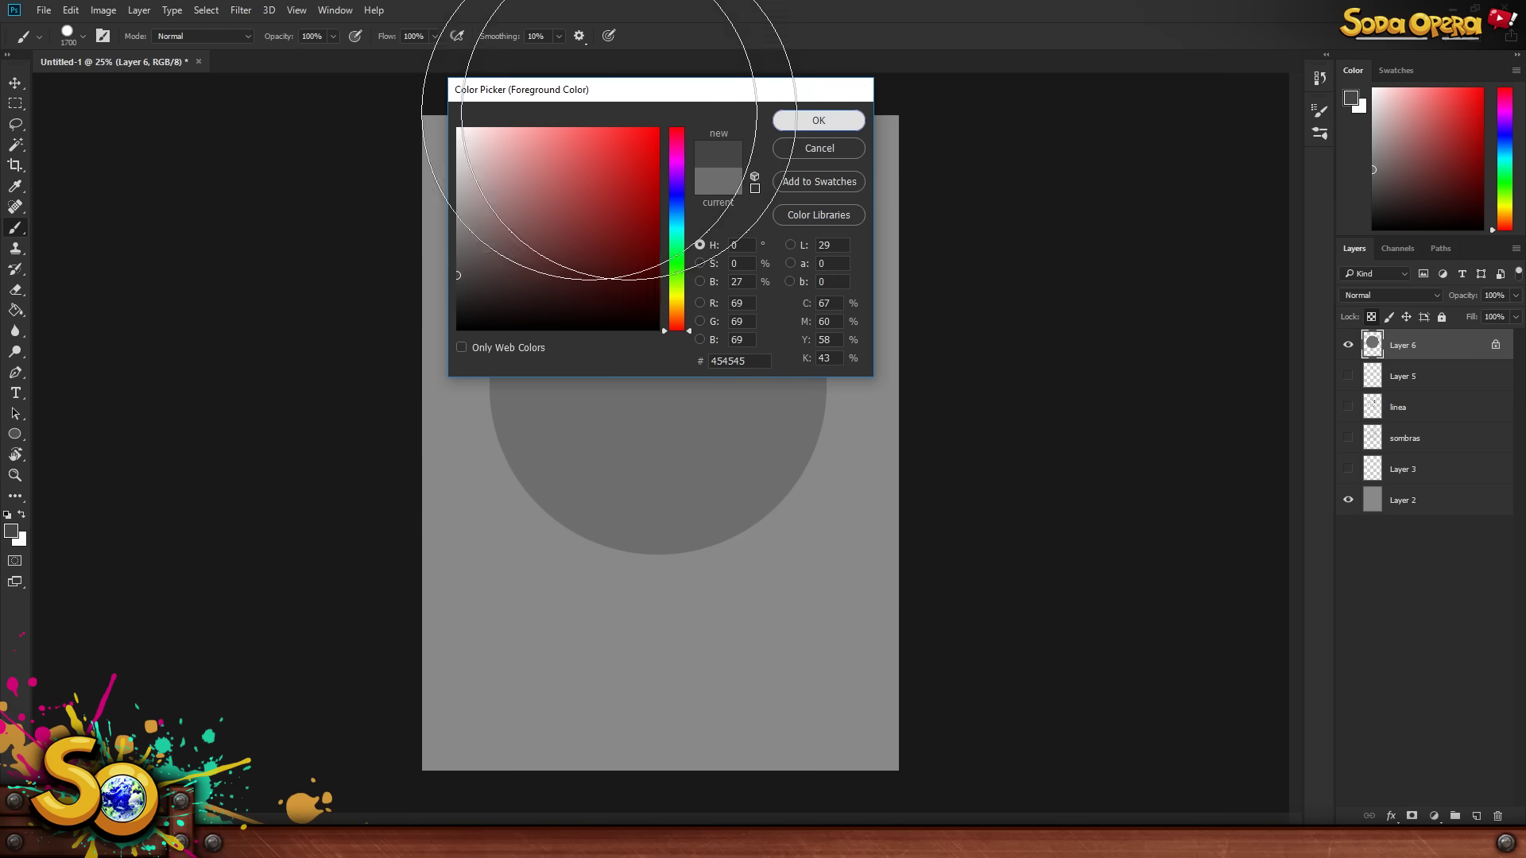
- Soften the brush edge, lower its opacity to 11% and reduce its size to 1600 px
click(83, 36)
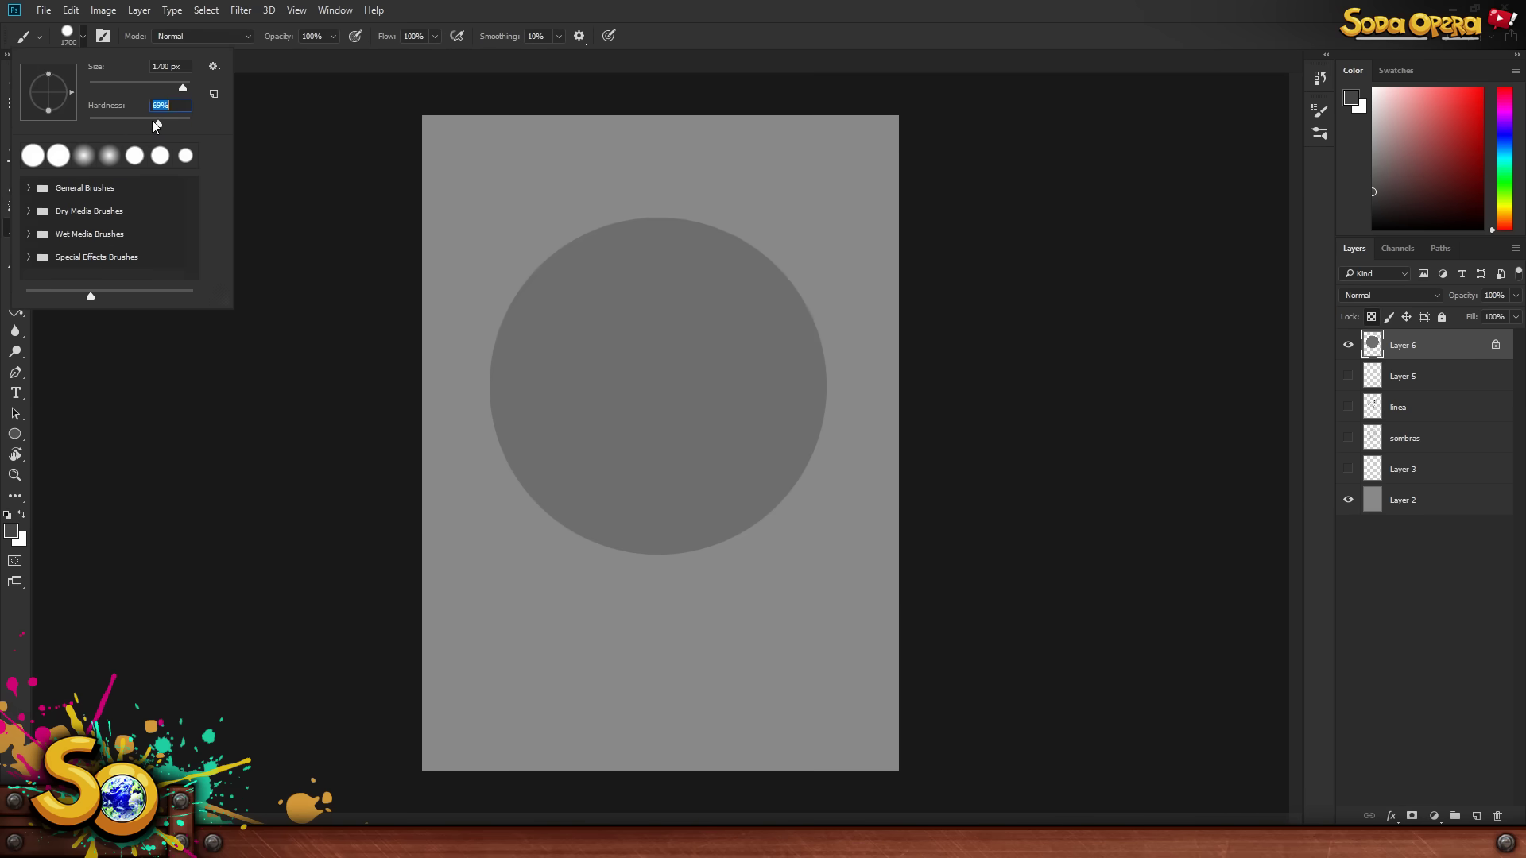
click(330, 36)
drag(337, 56, 269, 56)
key(bracketleft)
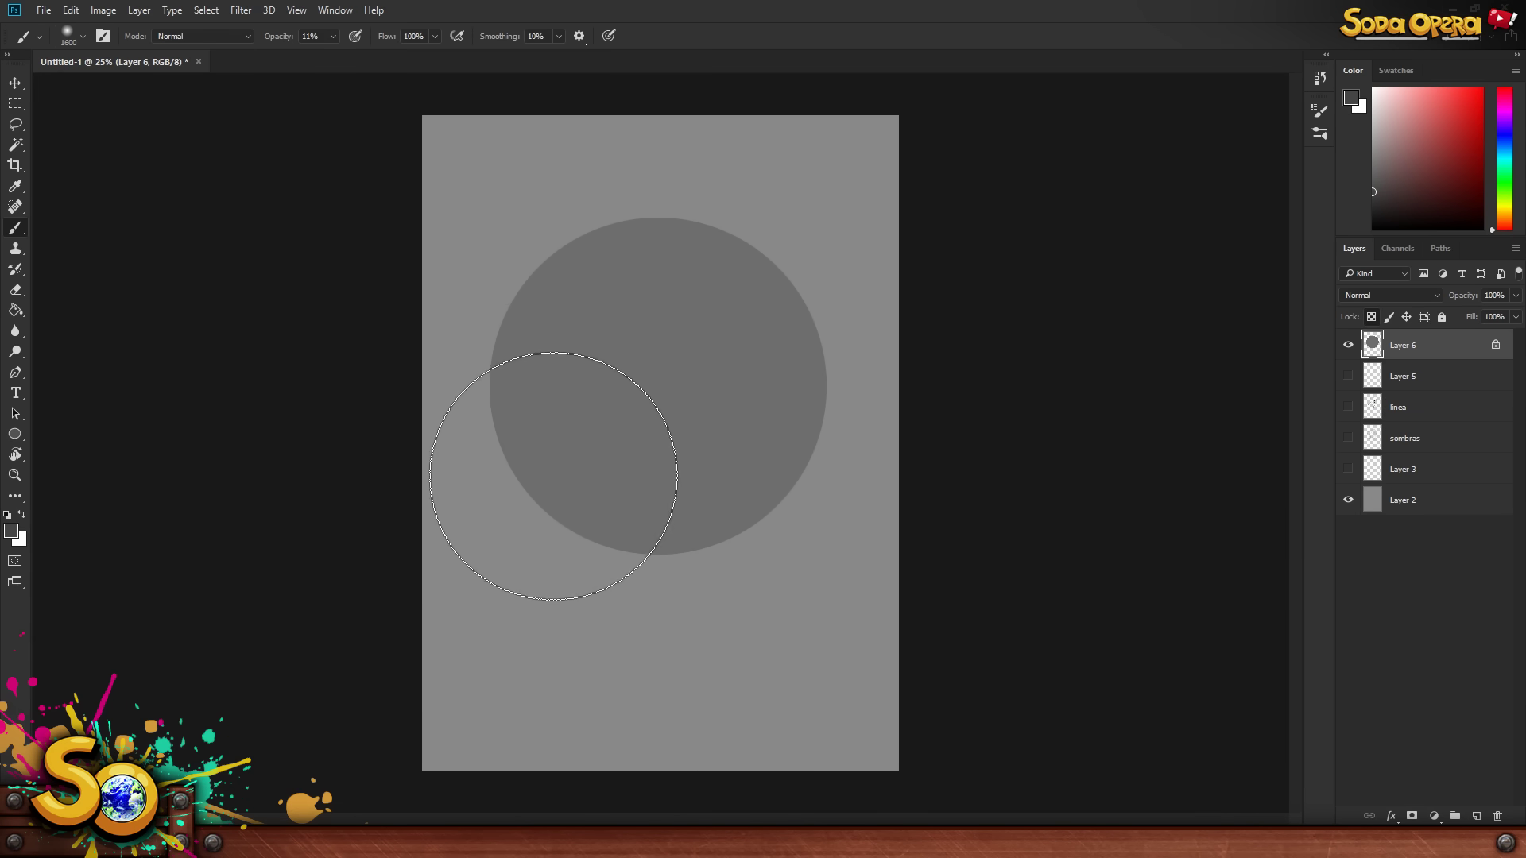
- Shade the lower half of the circle in dark gray with soft strokes, reducing the brush from 1600 to about 1200 px
mouse_move(488, 442)
mouse_down()
mouse_move(619, 494)
mouse_move(656, 488)
mouse_move(773, 431)
mouse_move(807, 357)
mouse_up()
key(bracketleft)
key(bracketleft)
mouse_move(662, 426)
mouse_down()
mouse_move(693, 417)
mouse_move(617, 445)
mouse_move(570, 439)
mouse_move(687, 473)
mouse_move(736, 465)
mouse_move(773, 440)
mouse_move(713, 414)
mouse_move(742, 355)
mouse_move(780, 370)
mouse_move(745, 378)
mouse_move(781, 402)
mouse_move(721, 446)
mouse_move(639, 472)
mouse_move(541, 462)
mouse_move(715, 398)
mouse_up()
key(bracketleft)
key(bracketleft)
key(bracketleft)
key(bracketleft)
key(bracketleft)
key(bracketright)
key(bracketright)
key(bracketright)
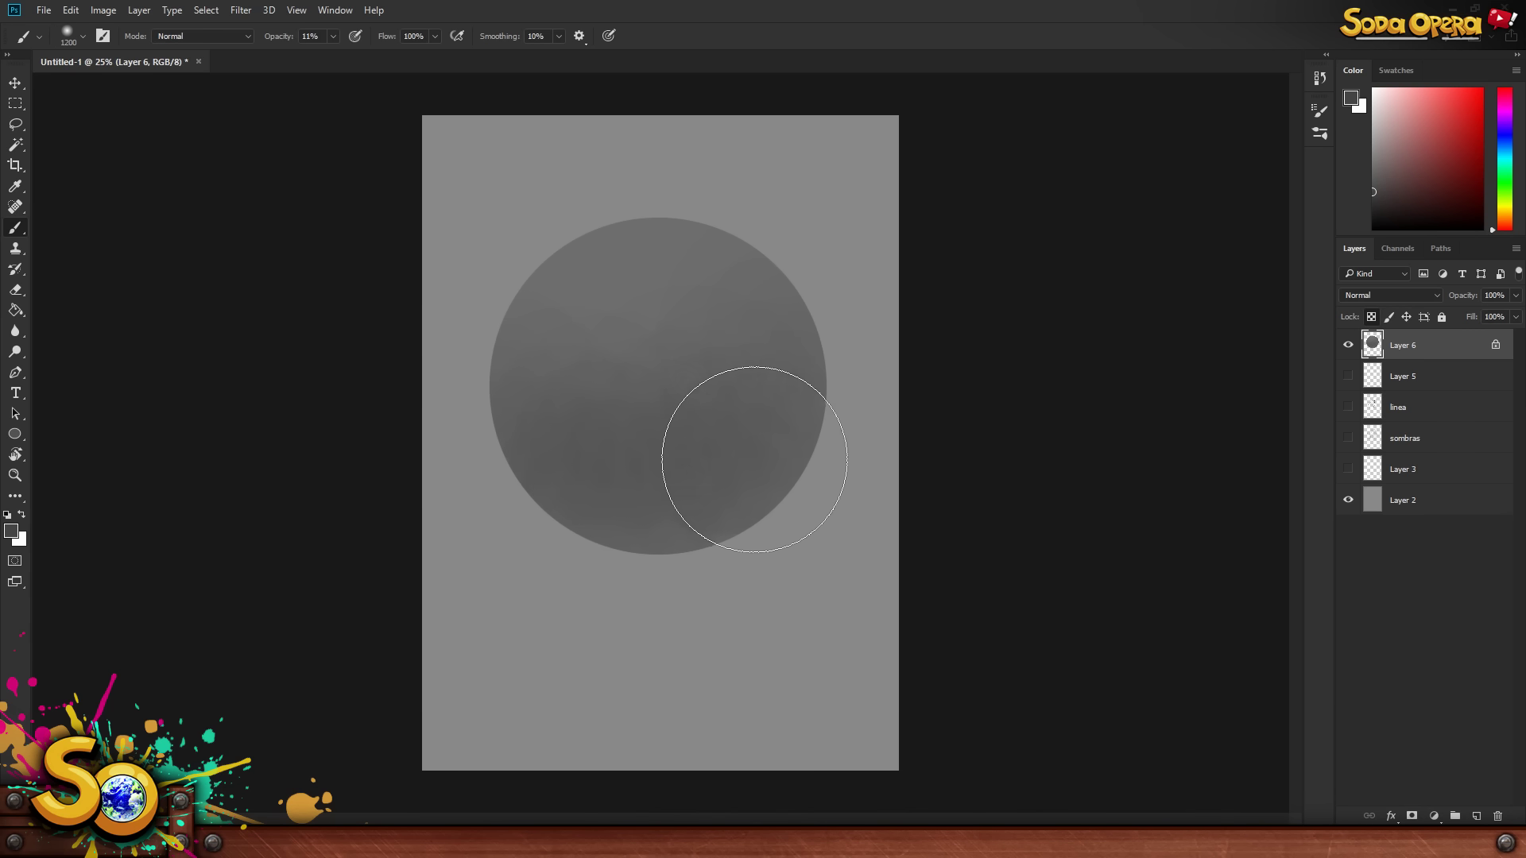
- Deepen the shadow along the circle's lower and right areas, varying the brush between 600 and 1300 px
key(bracketleft)
key(bracketleft)
key(bracketleft)
key(bracketleft)
key(bracketleft)
key(bracketleft)
key(bracketleft)
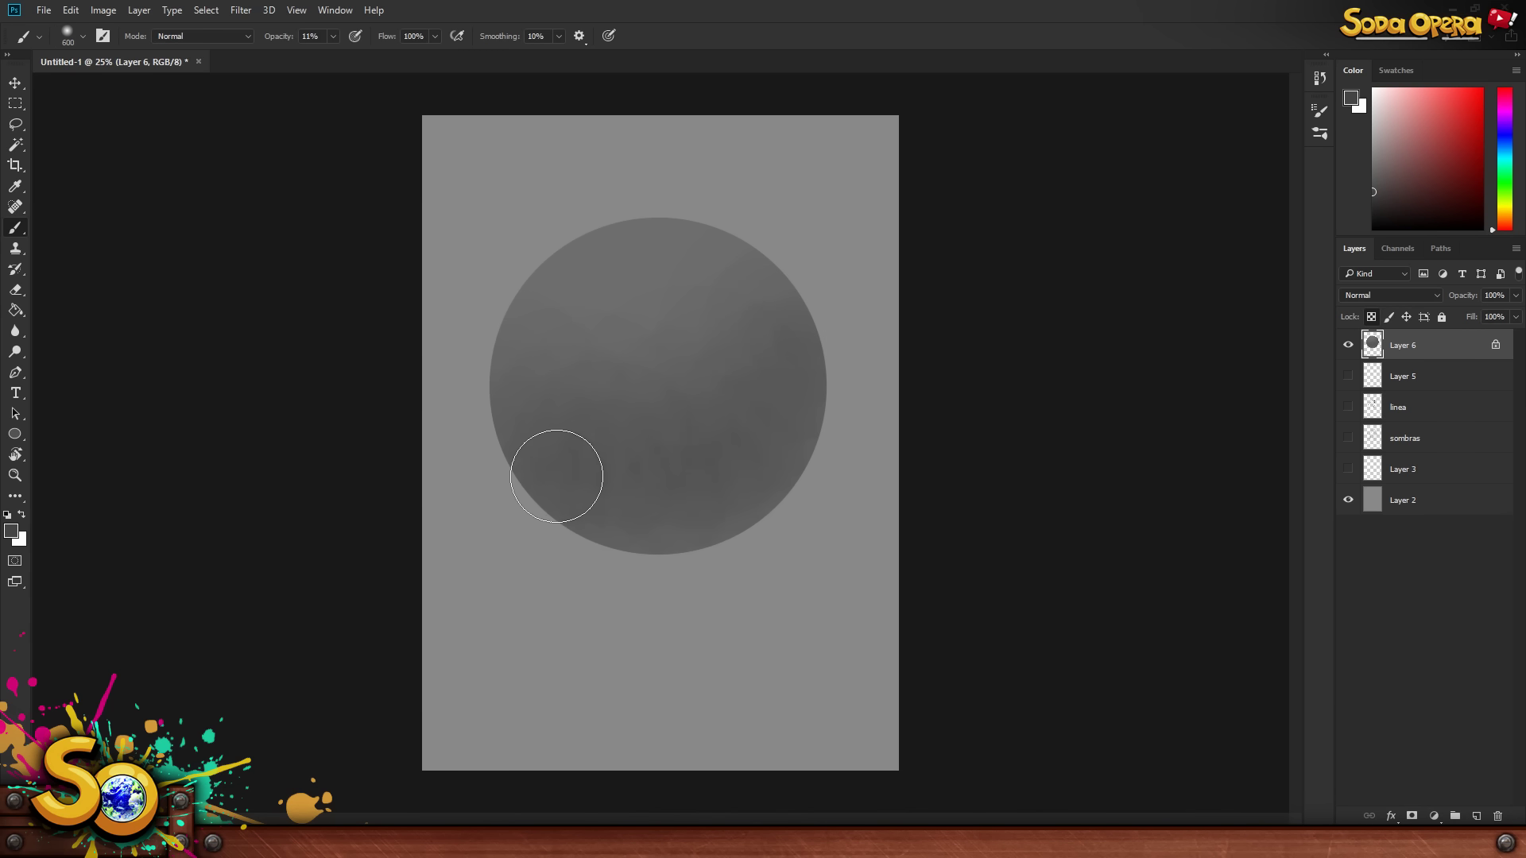
key(bracketright)
key(bracketright)
key(bracketright)
key(bracketright)
key(bracketright)
key(bracketright)
key(bracketright)
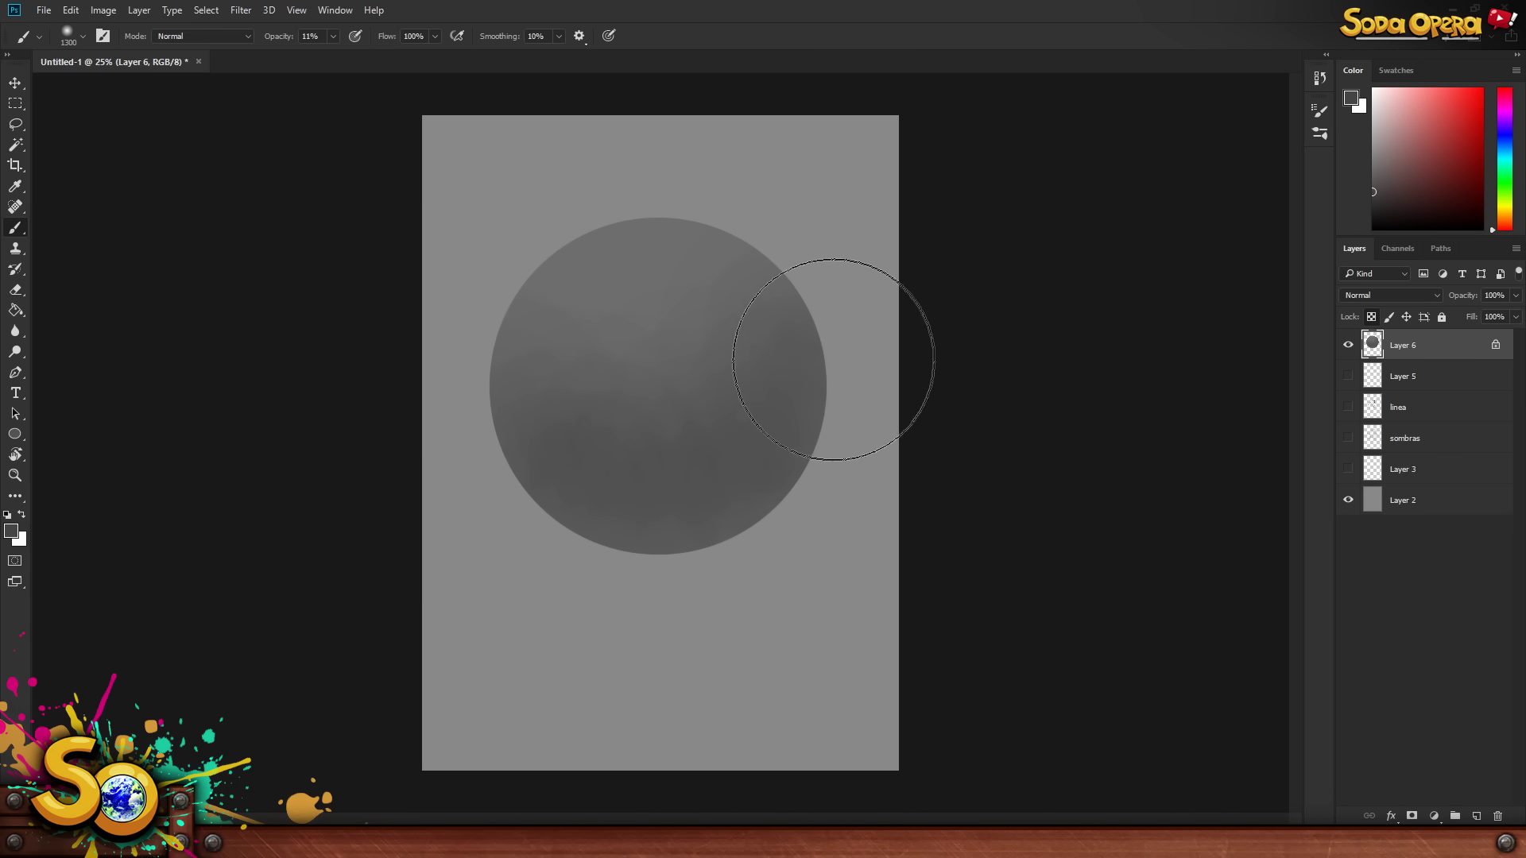
- Build up the dark tone across the circle's lower right with brush sizes from 1200 down to 800 px
key(bracketleft)
key(bracketleft)
key(bracketleft)
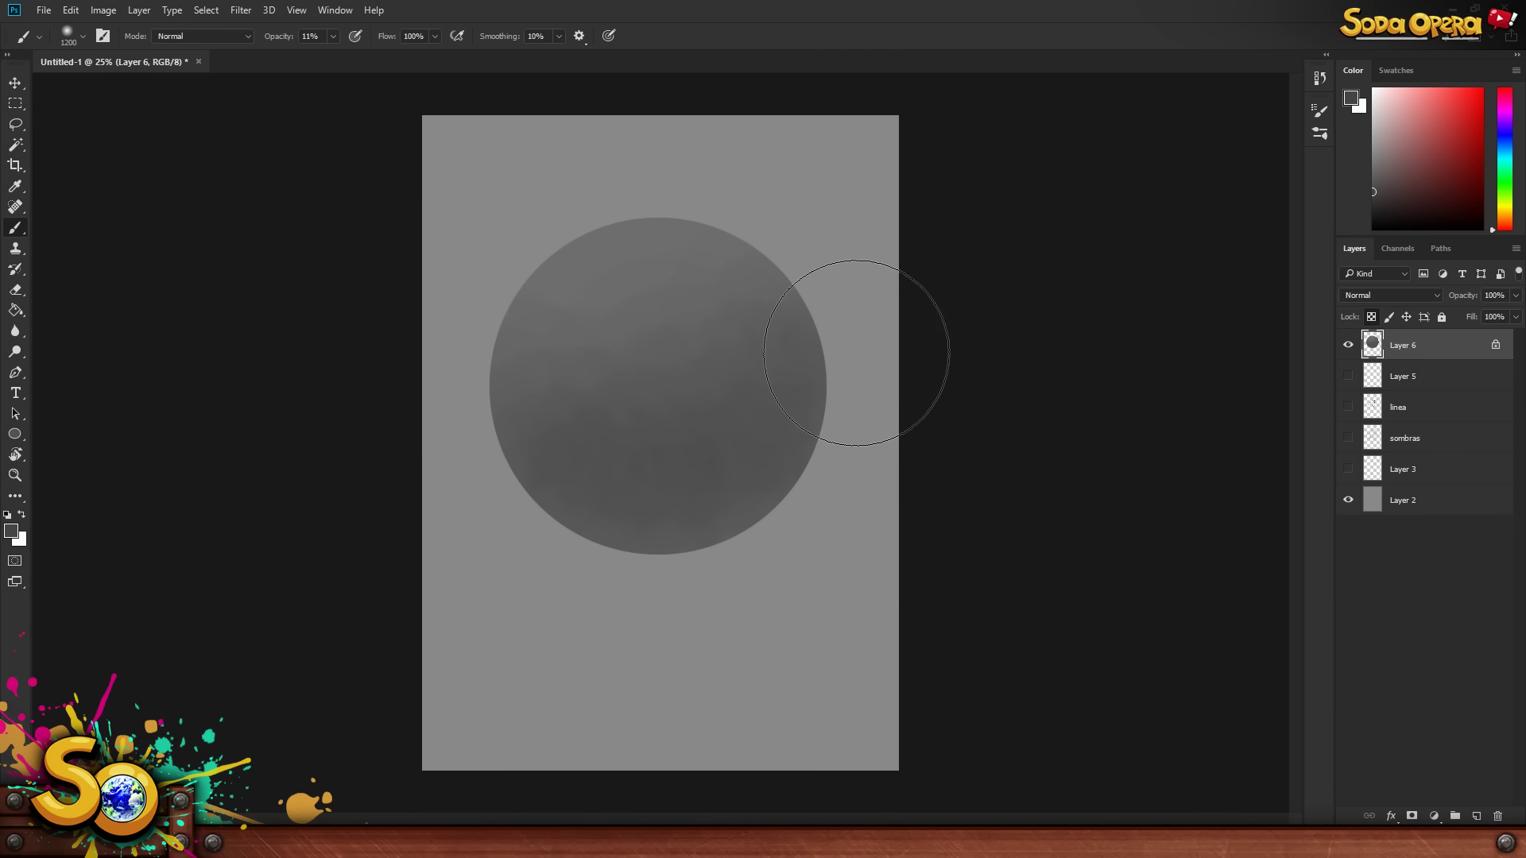
key(bracketleft)
key(bracketleft)
key(bracketleft)
key(bracketleft)
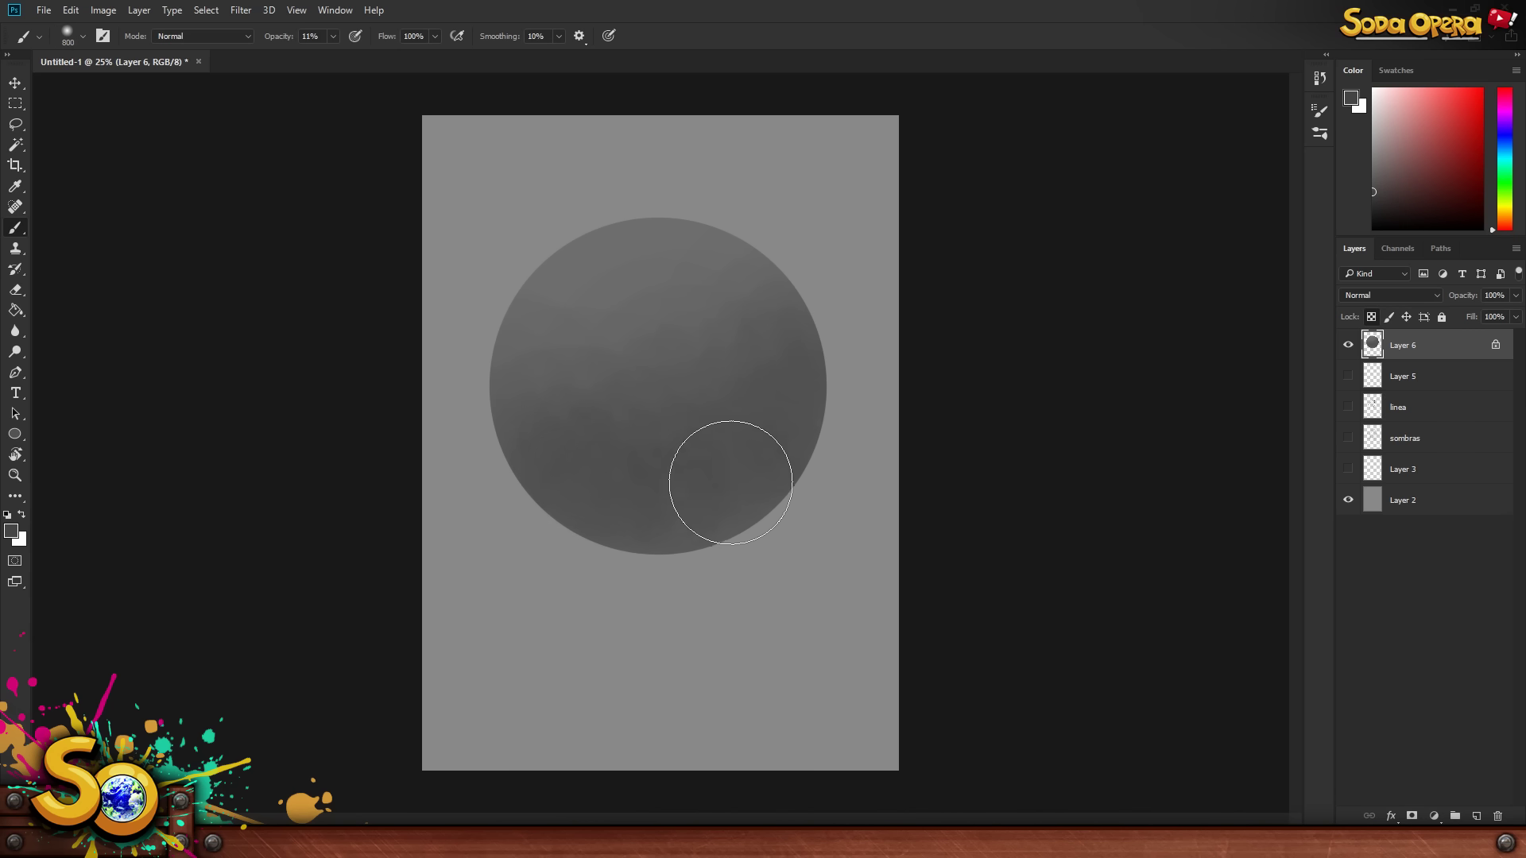
key(bracketright)
key(bracketright)
key(bracketright)
key(bracketright)
key(bracketright)
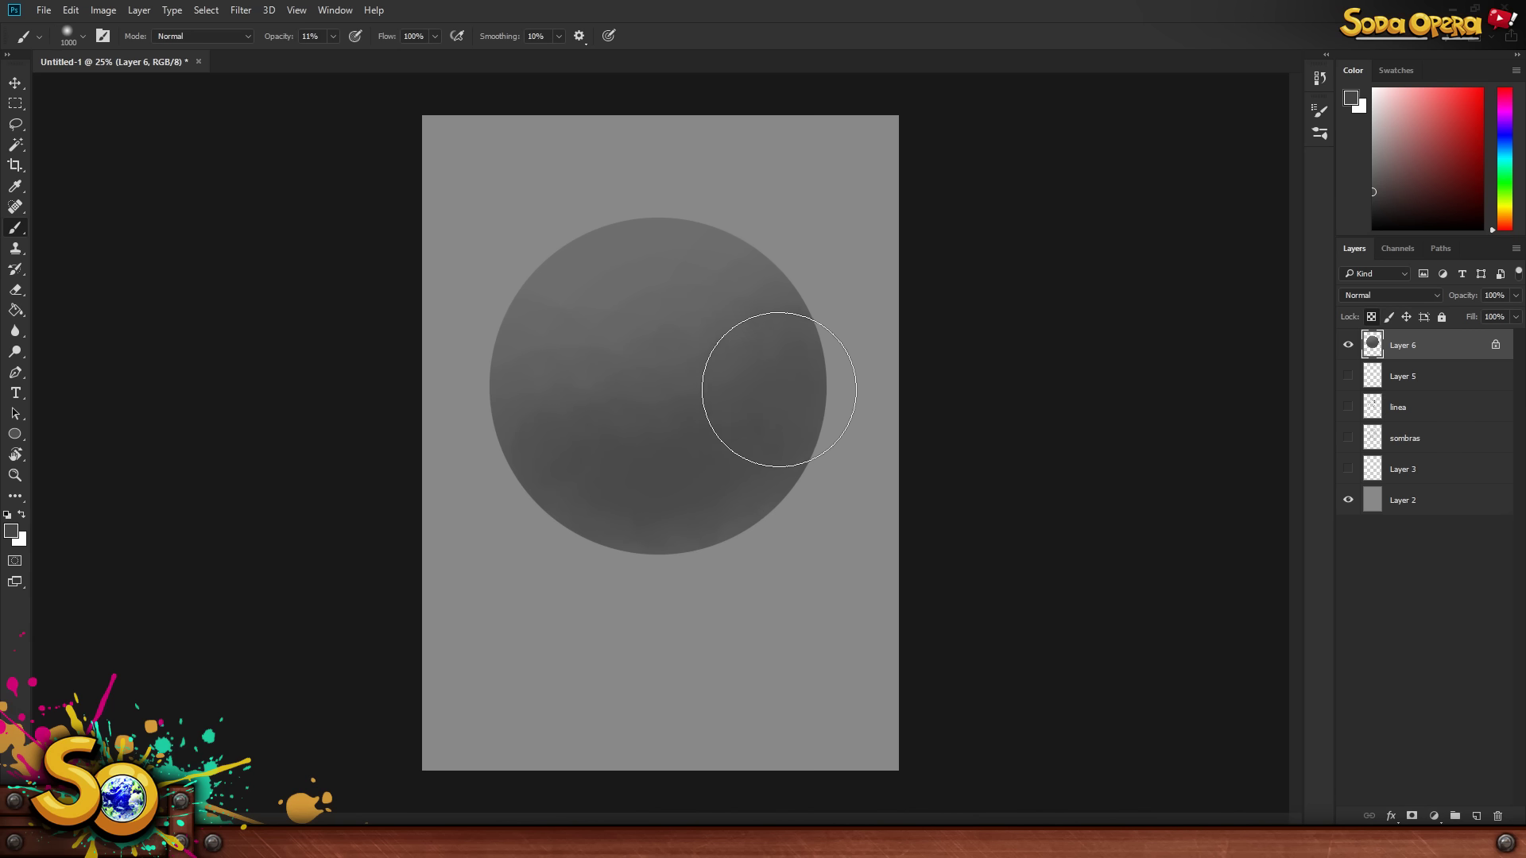
- Smooth the shadow transitions in the lower and right part of the circle with a 900 to 800 px brush
key(bracketleft)
key(bracketleft)
key(bracketleft)
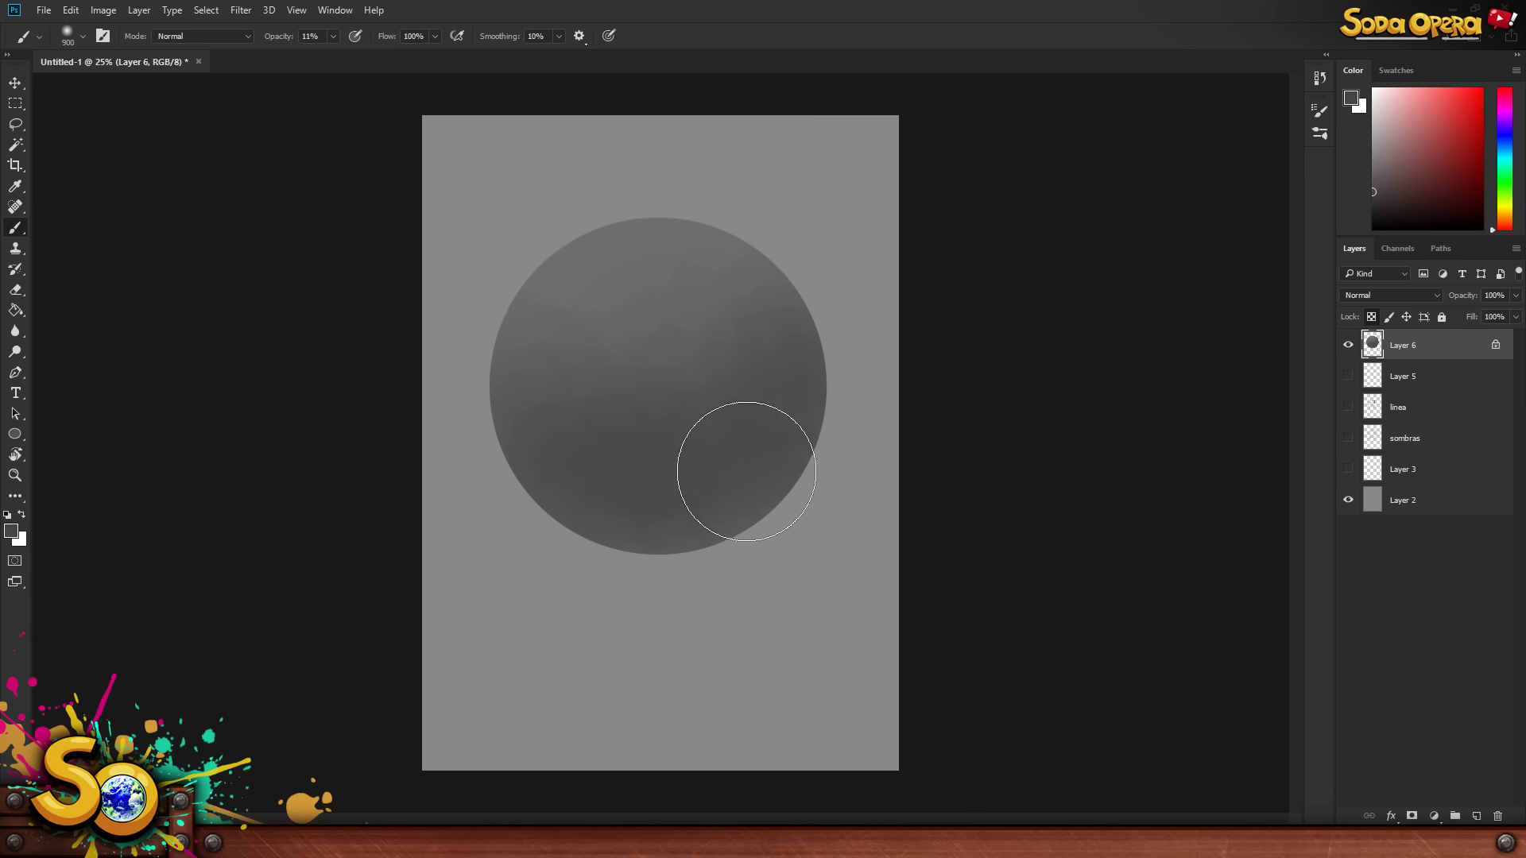
key(bracketleft)
key(bracketleft)
key(bracketleft)
key(bracketright)
key(bracketright)
key(bracketright)
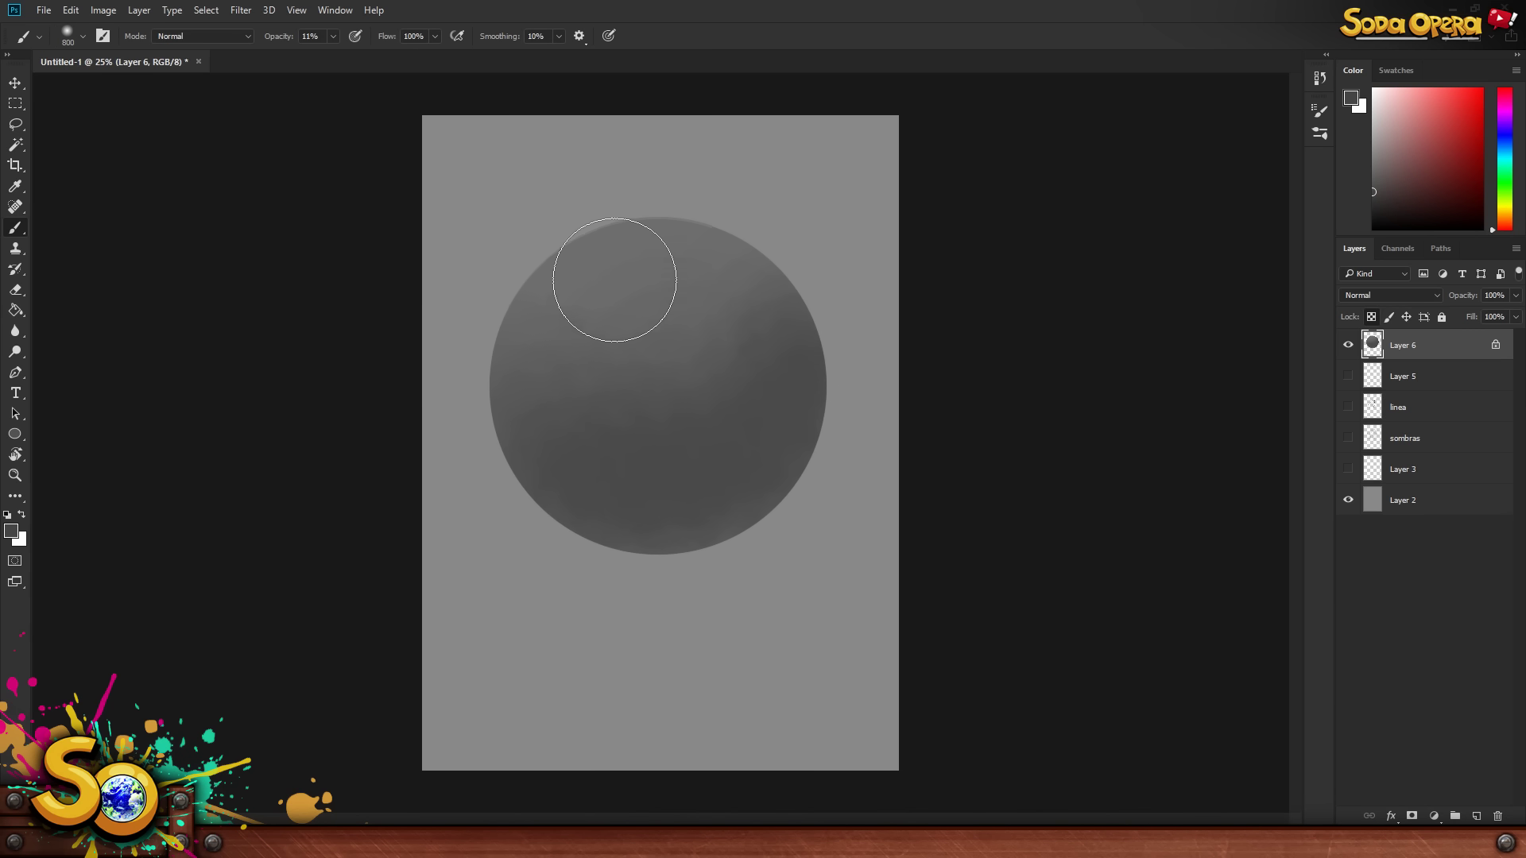
- Set the foreground color to light gray #acacac and paint a soft highlight on the sphere's upper left, brush 600 to 1300 px
alt+click(628, 233)
click(12, 530)
drag(472, 195, 386, 188)
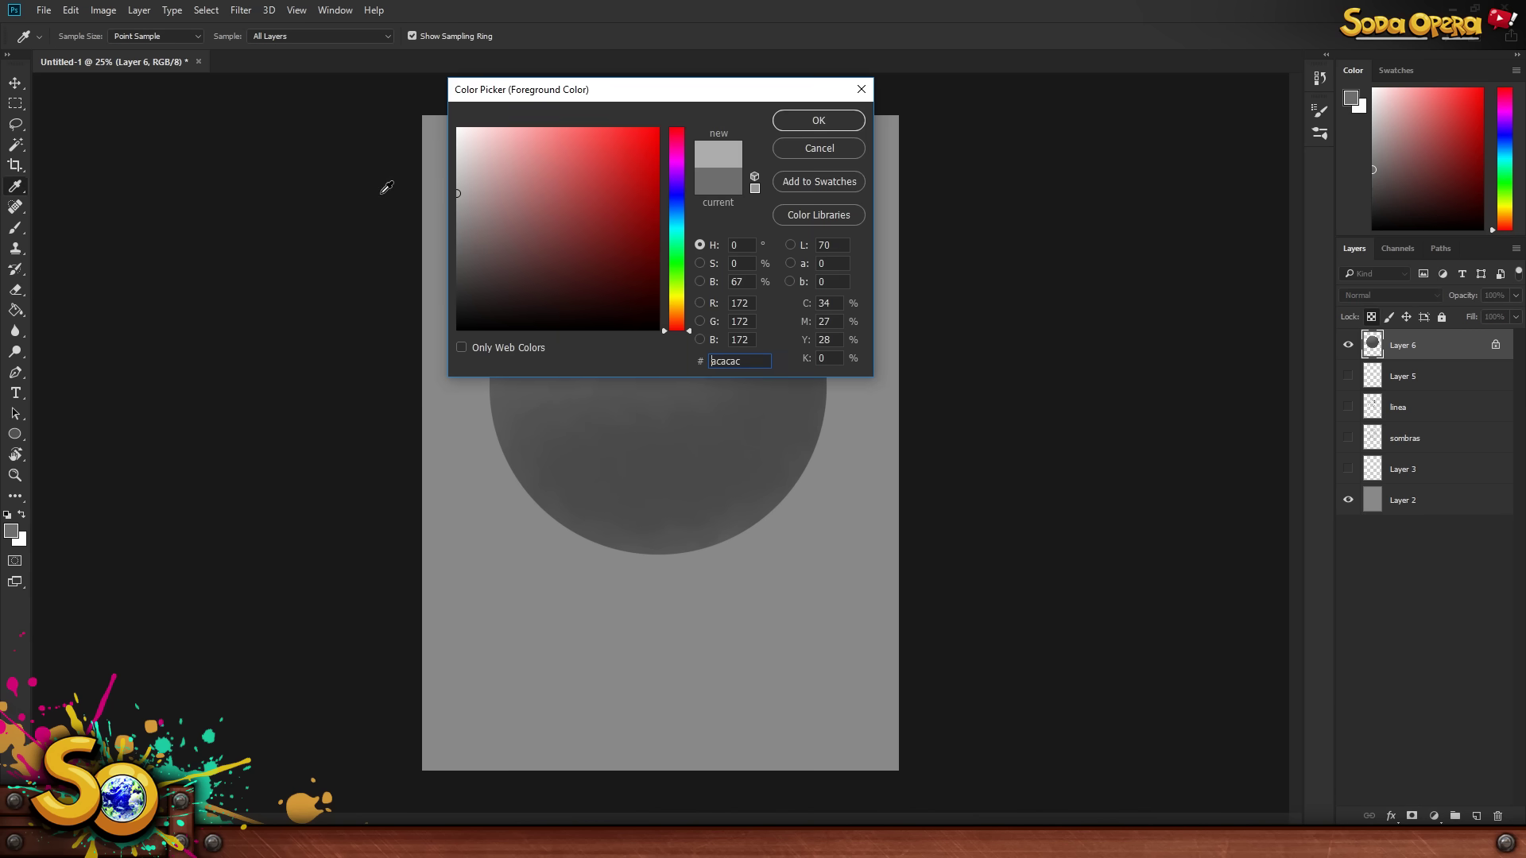
click(807, 120)
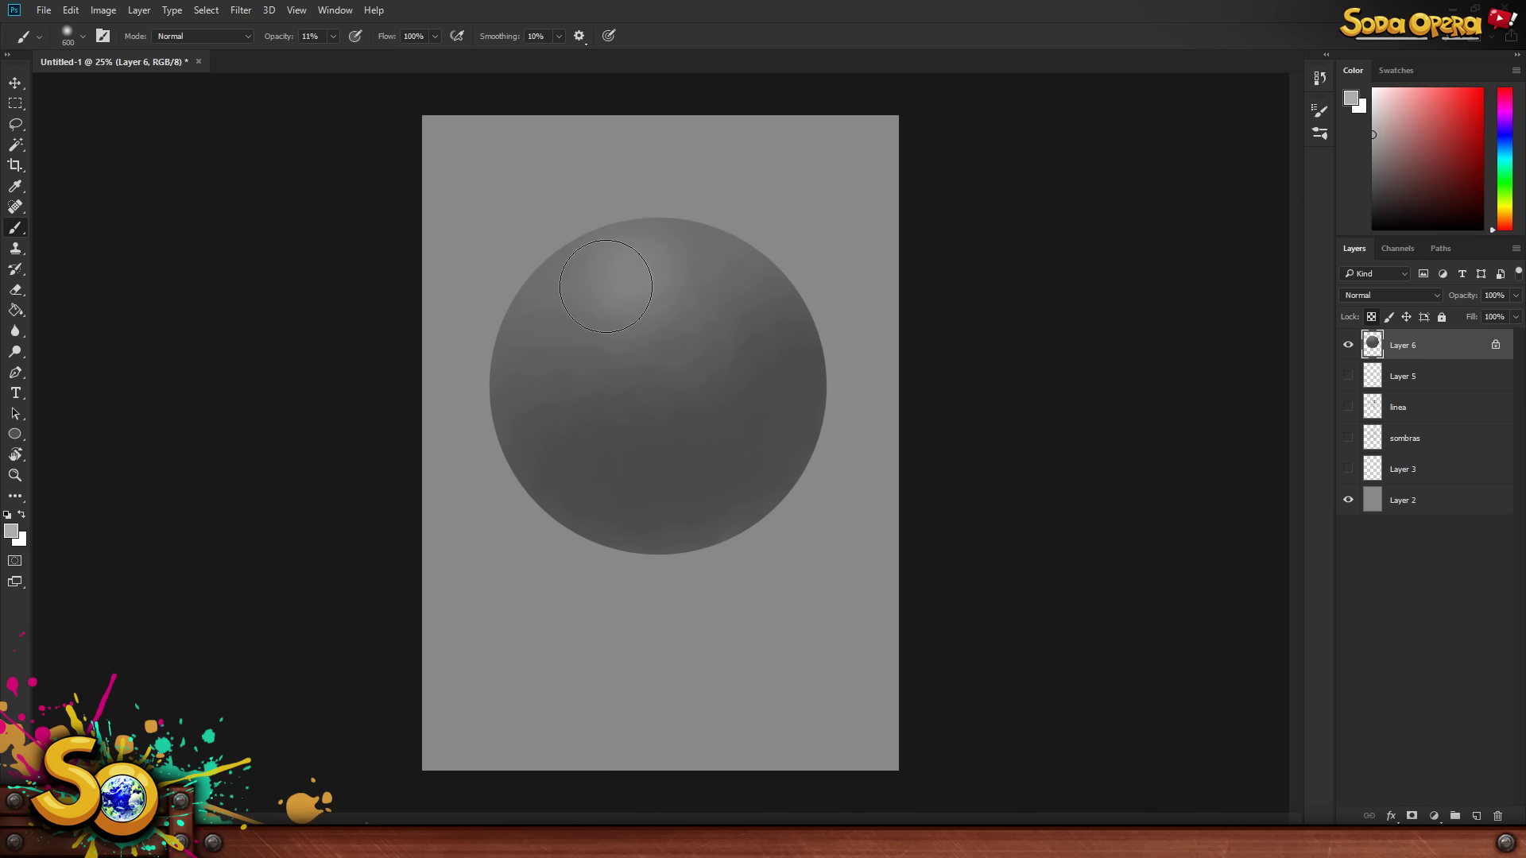
key(bracketright)
key(bracketright)
key(bracketright)
key(bracketright)
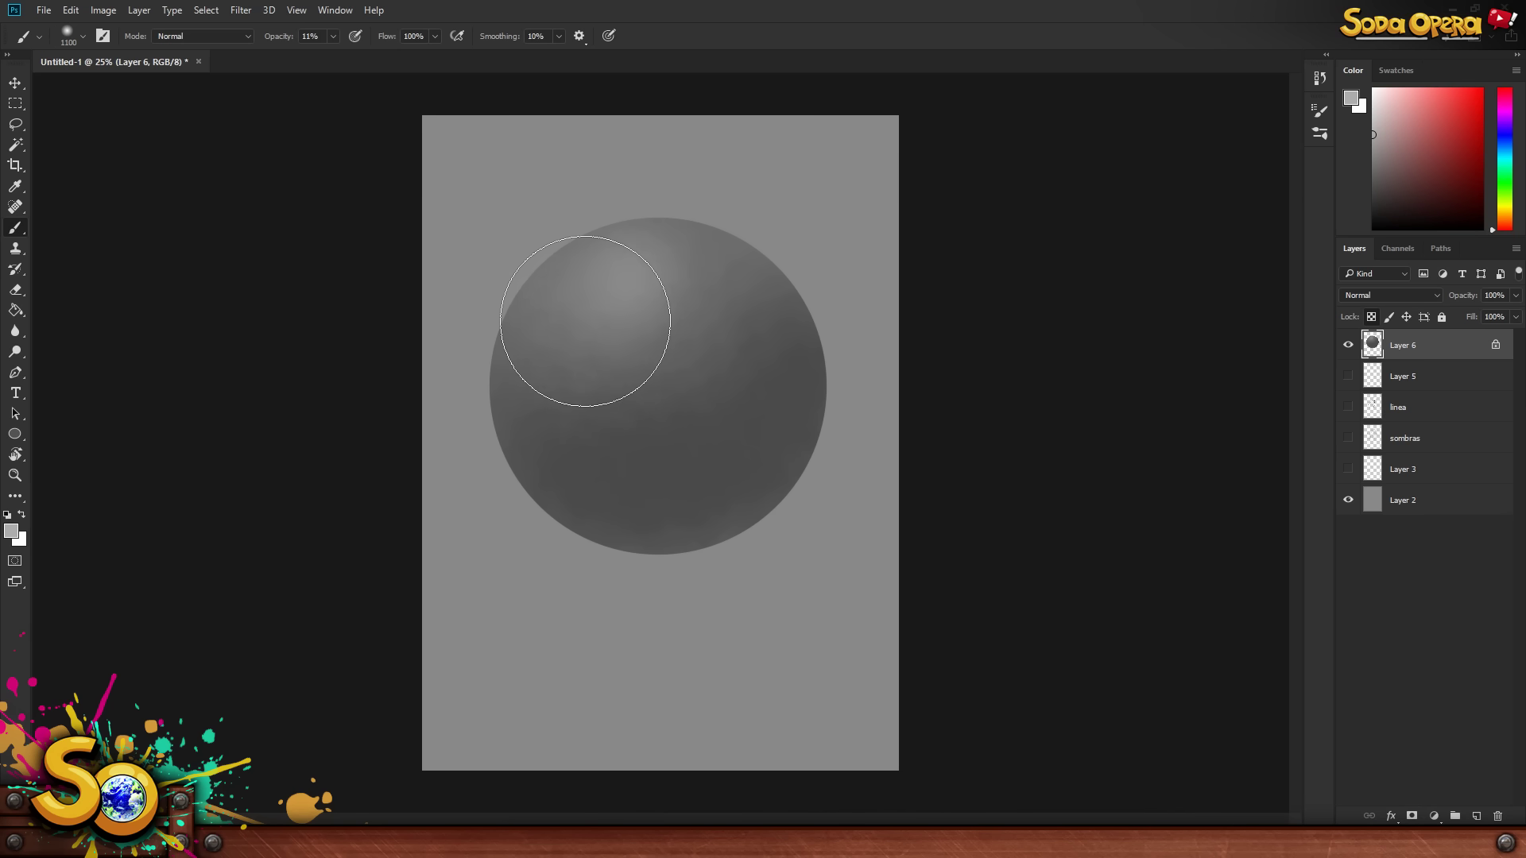
key(bracketleft)
key(bracketleft)
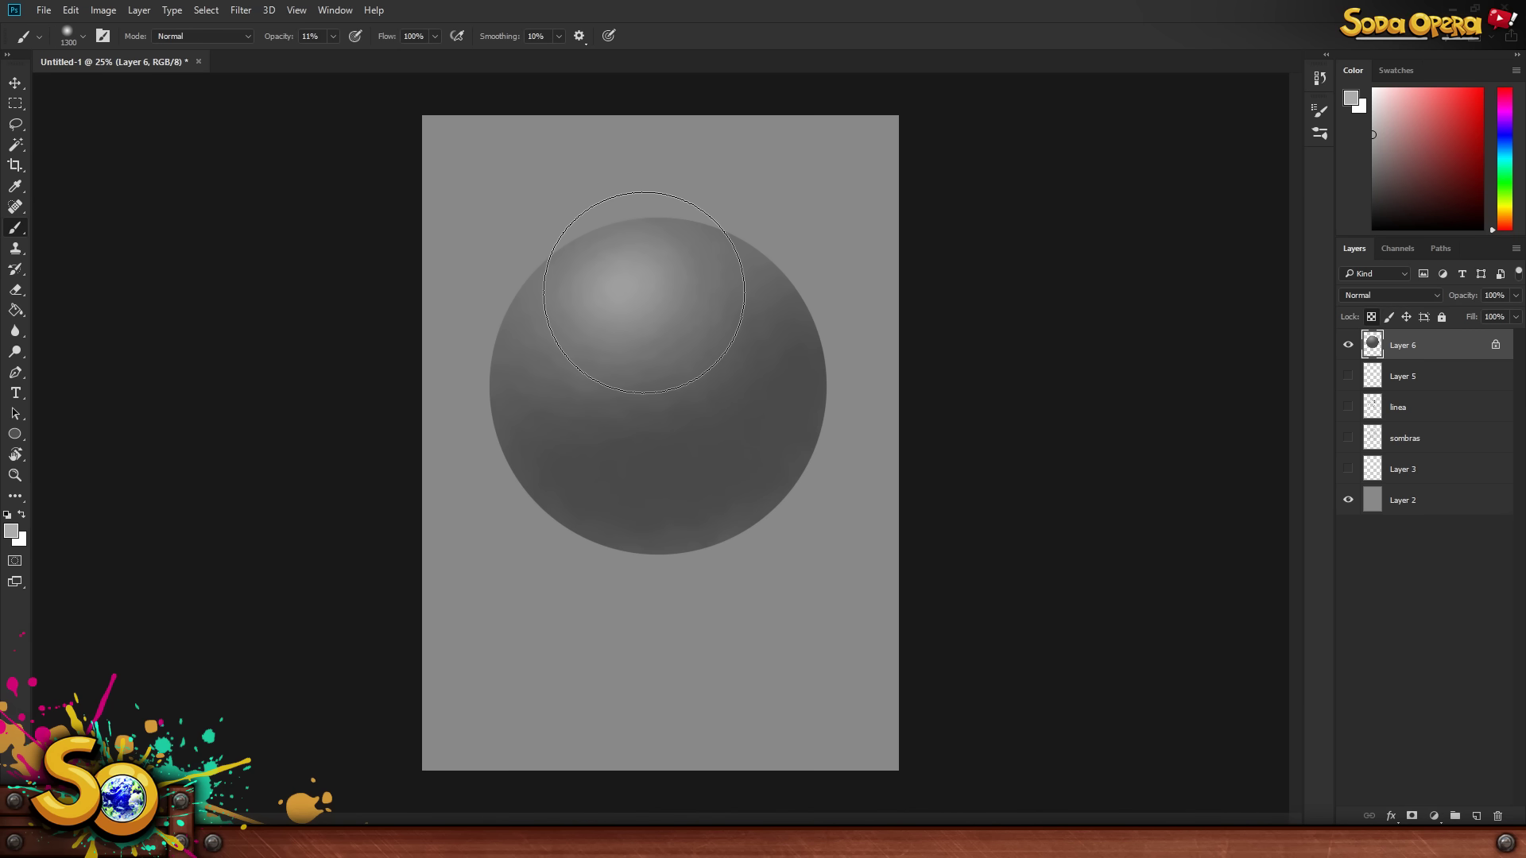
key(bracketleft)
key(bracketleft)
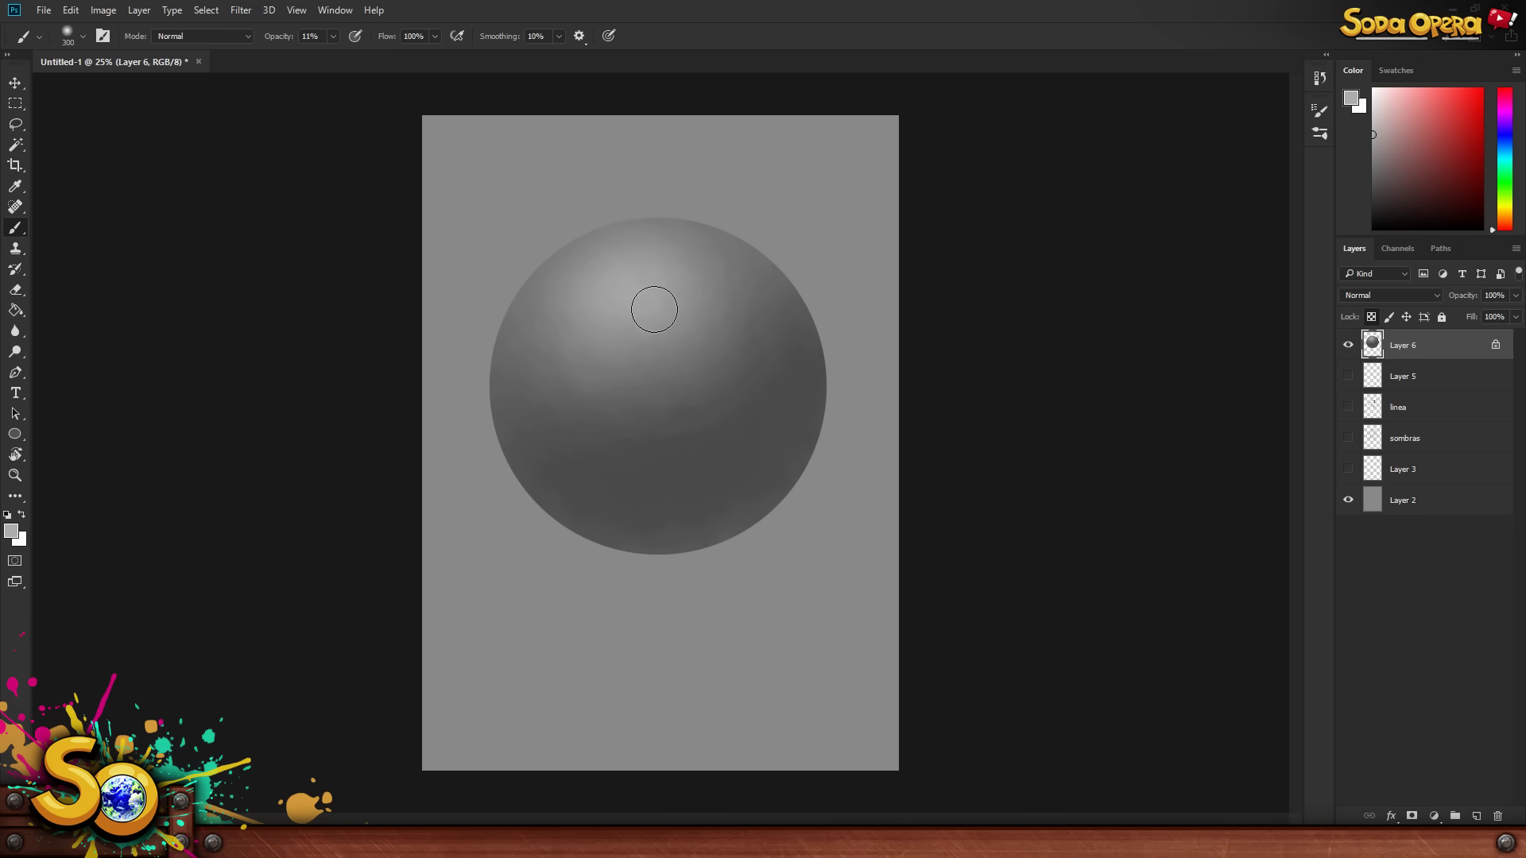
- Brighten the highlight's center and blend its edges into the midtone, varying the brush size from 300 px upward
key(bracketright)
key(bracketright)
key(bracketright)
key(bracketright)
key(bracketright)
key(bracketleft)
key(bracketleft)
key(bracketleft)
key(bracketleft)
key(bracketleft)
key(bracketleft)
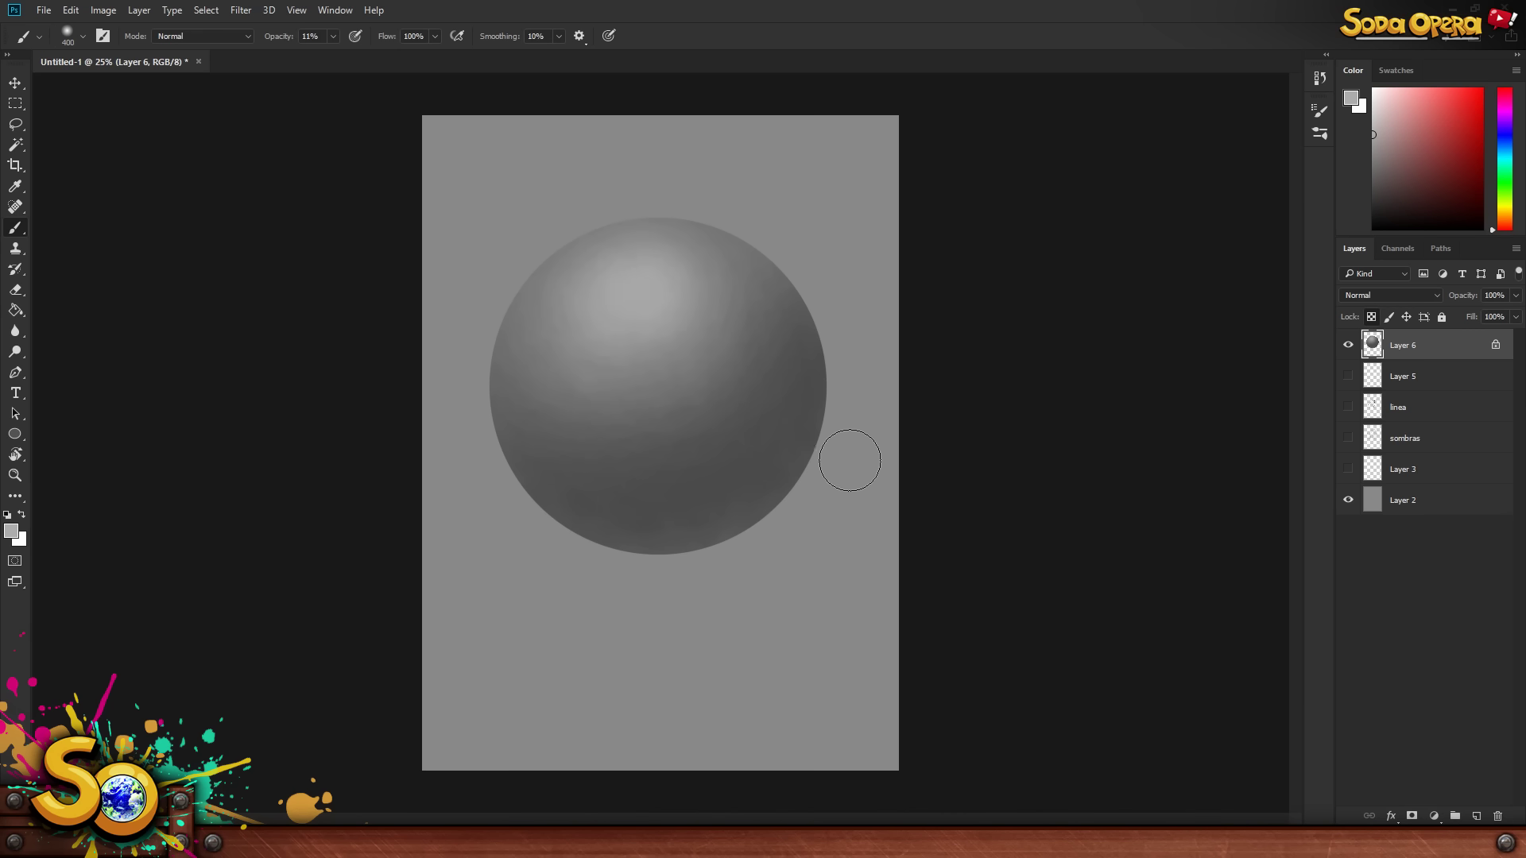
- Set the foreground color to #262626 and darken the sphere's lower and right shadow with a 1000 to 1300 px brush
click(11, 531)
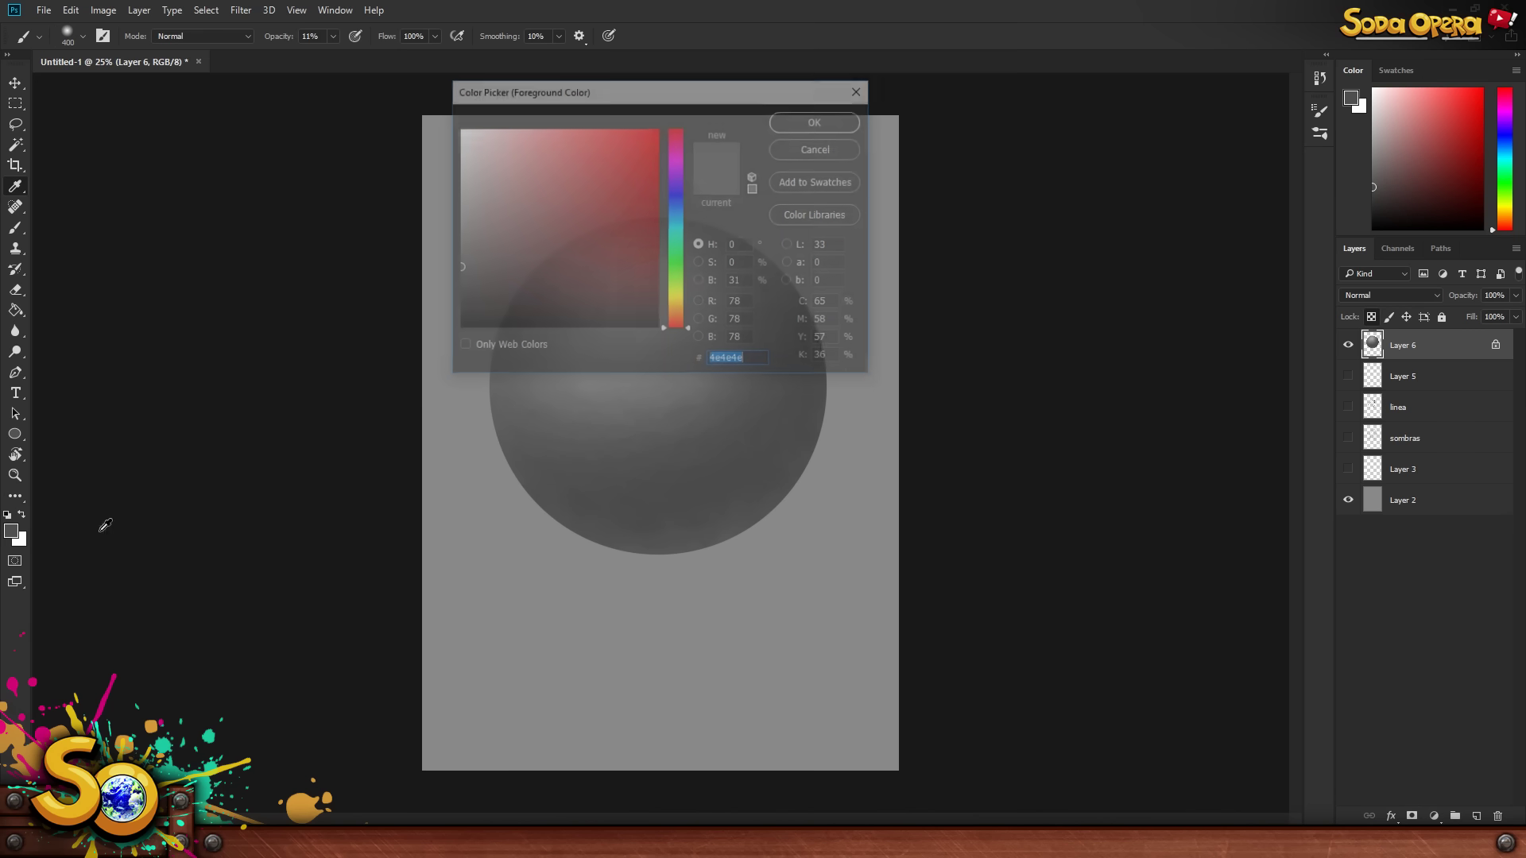
click(459, 301)
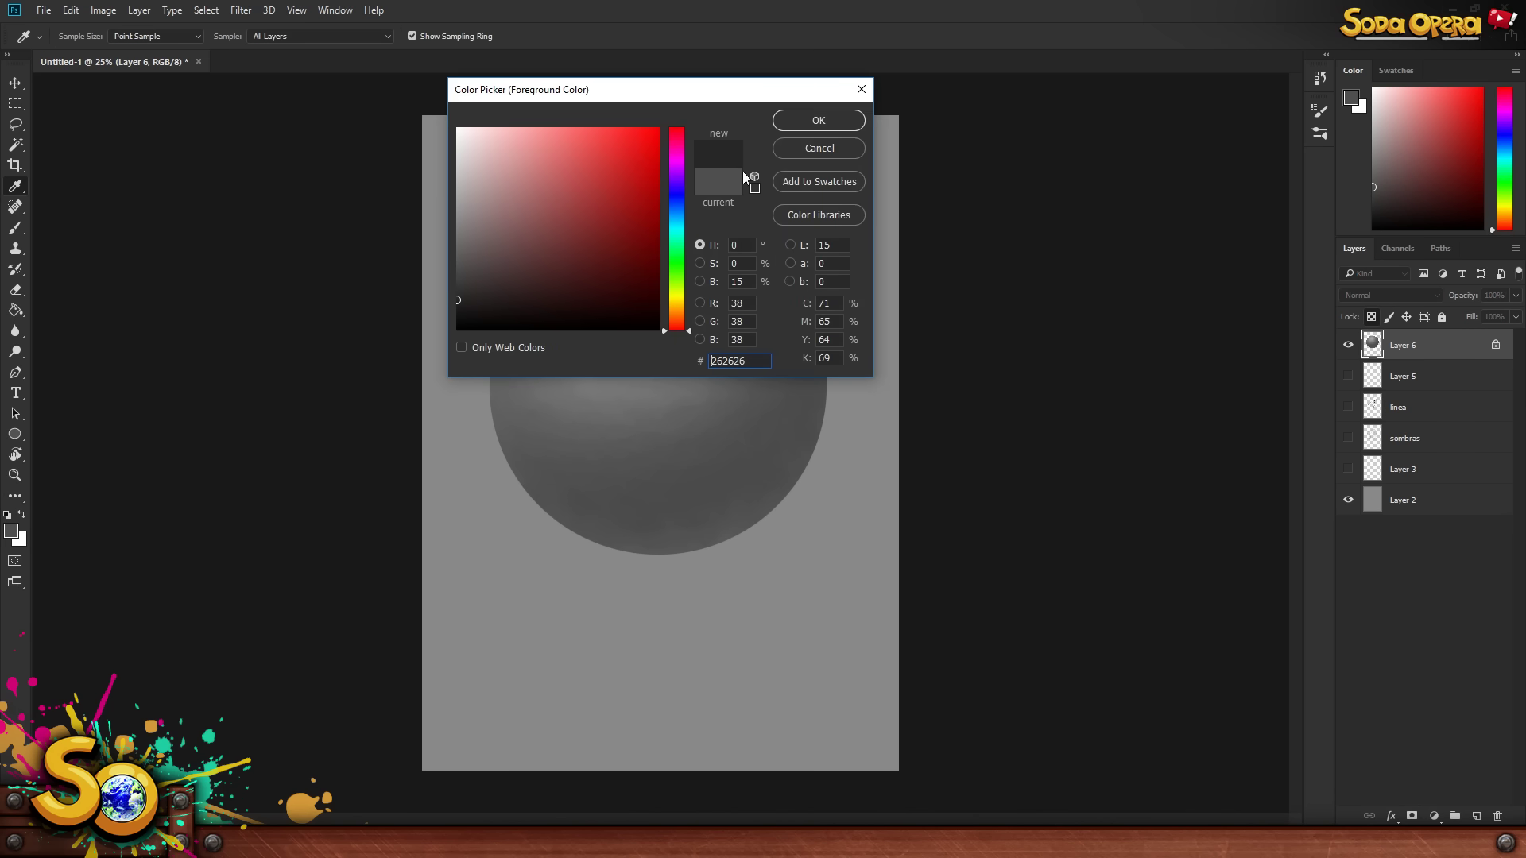
click(863, 117)
key(b)
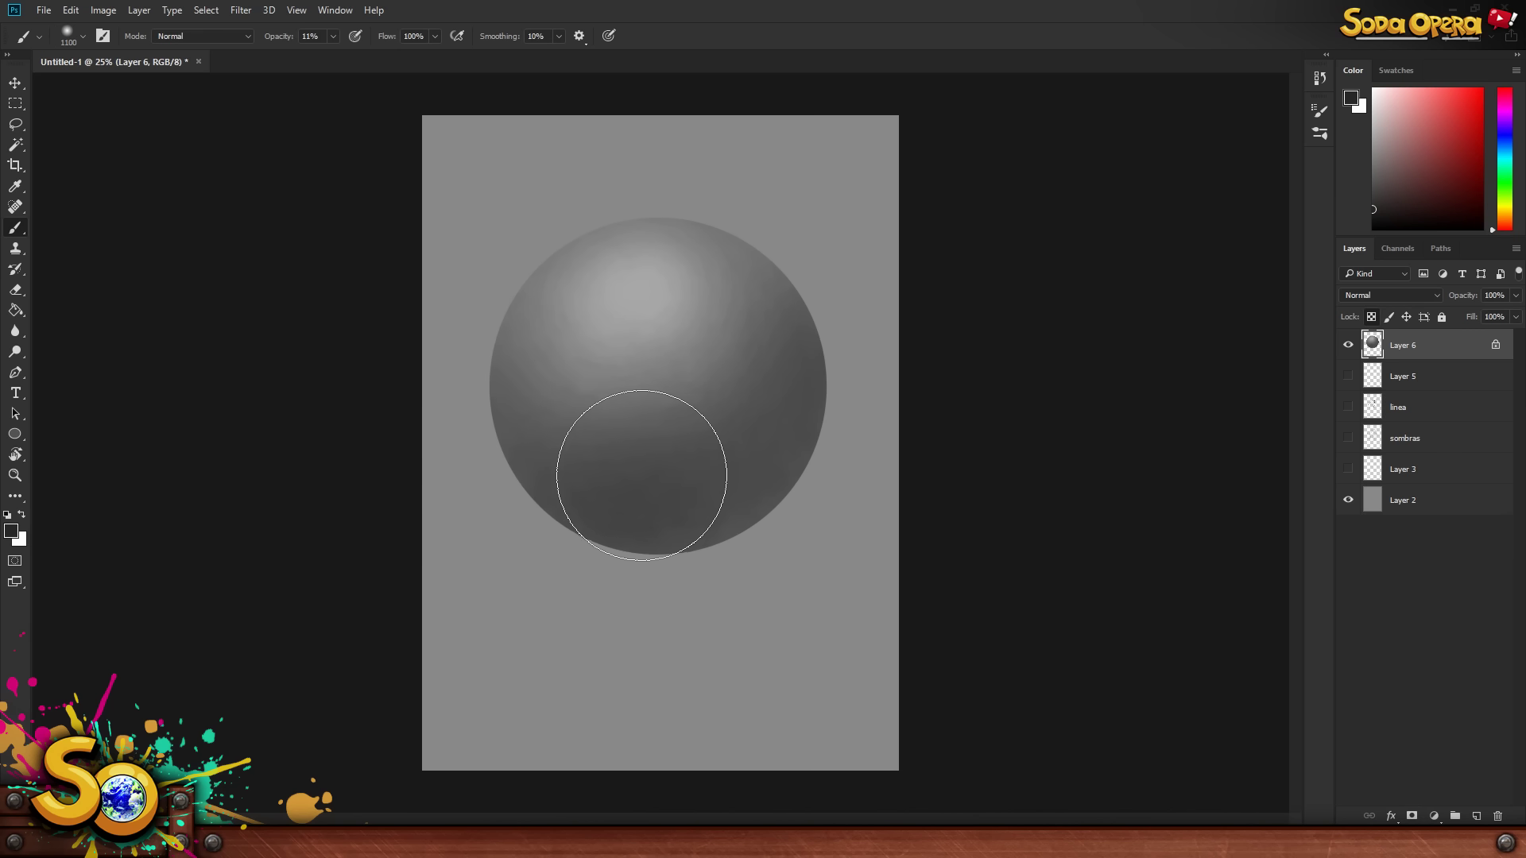
drag(725, 467, 827, 350)
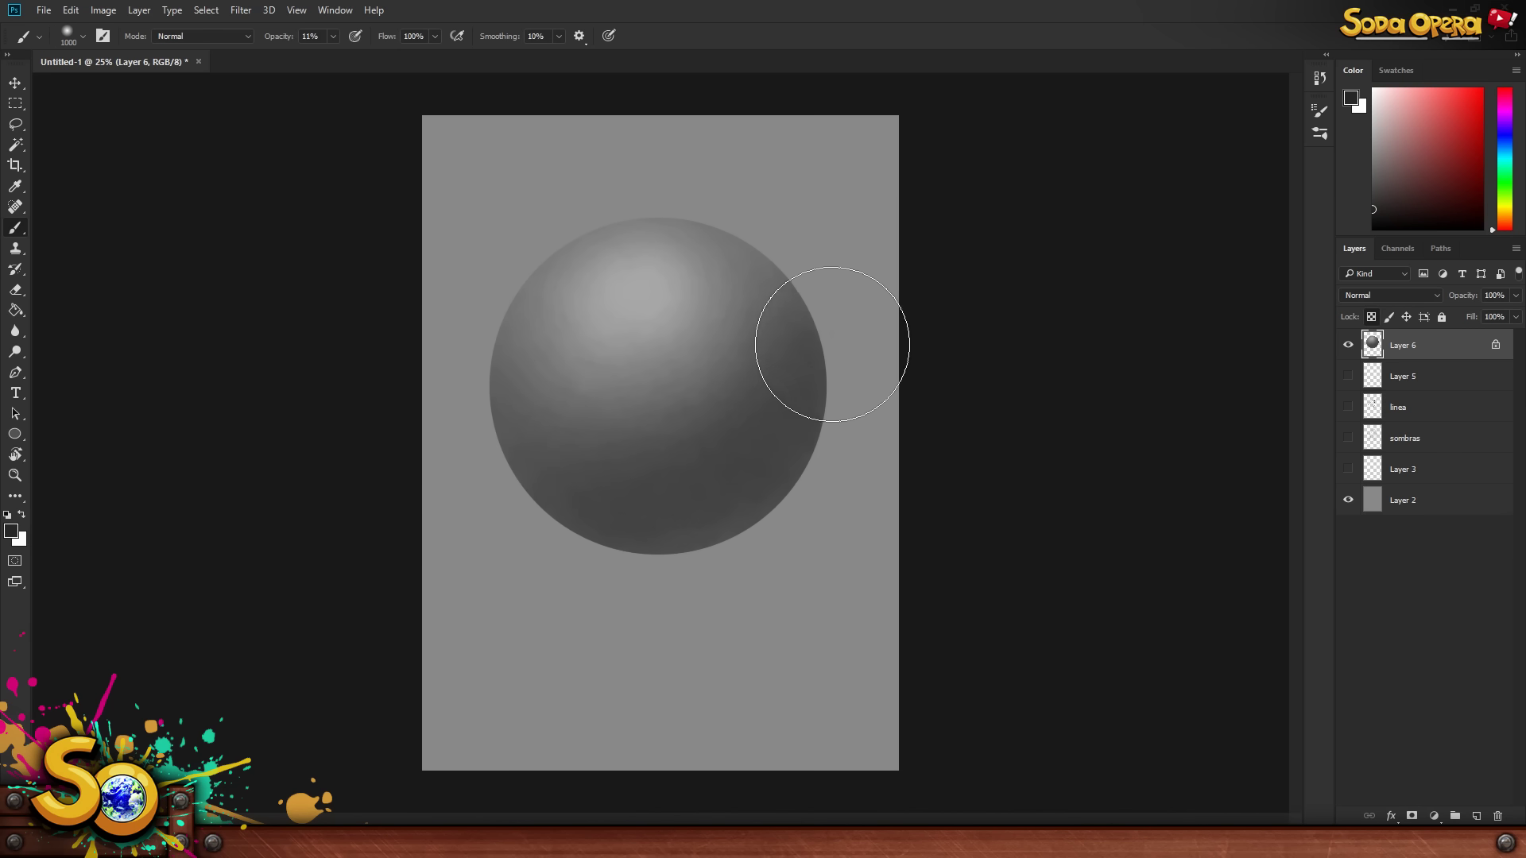
key(bracketright)
key(bracketright)
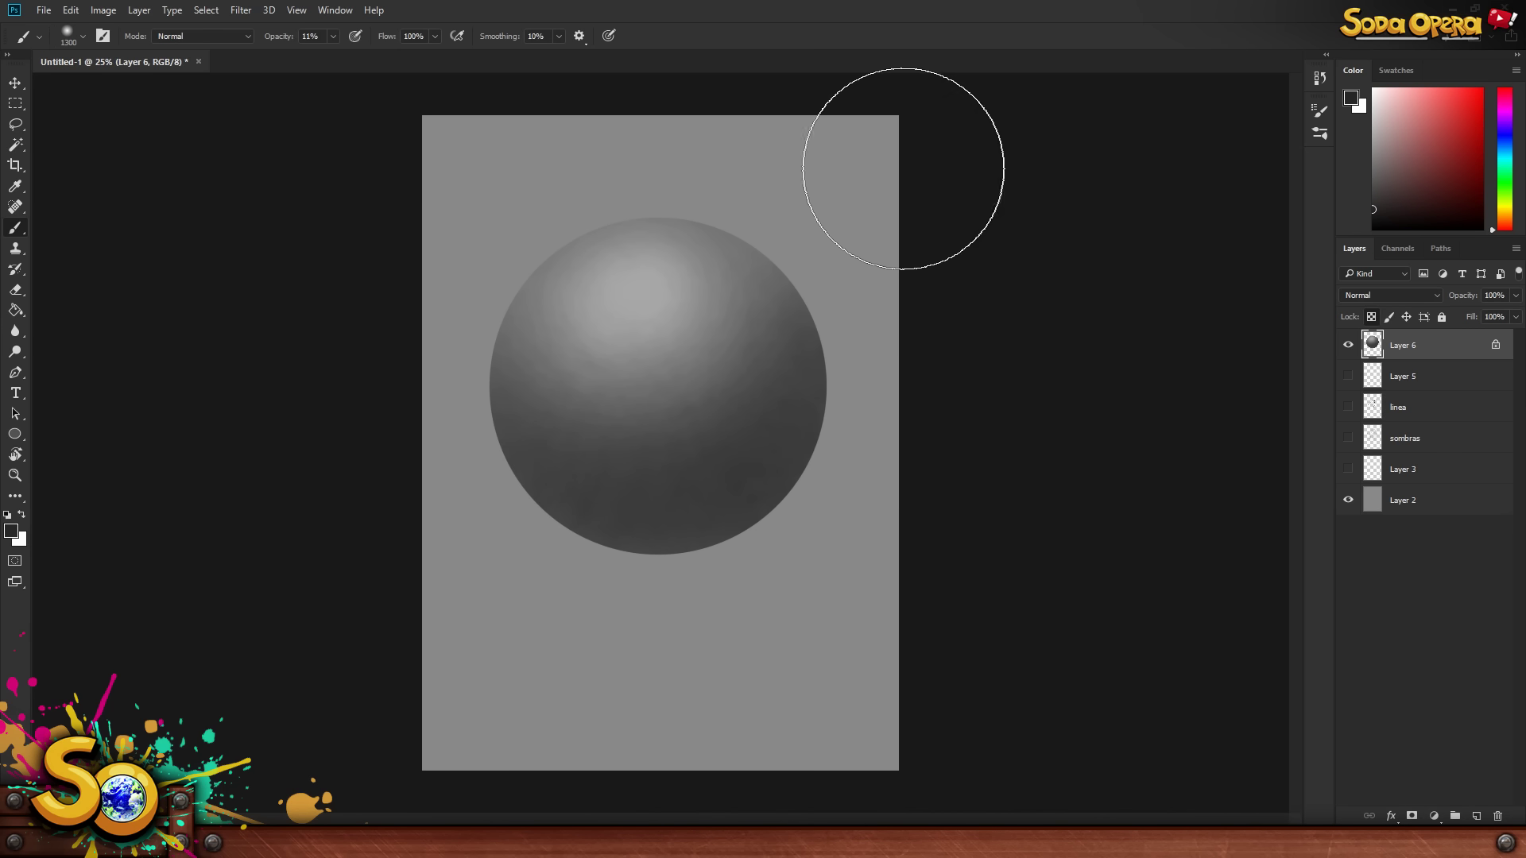
- Switch the foreground back to light gray and start a reflected light on the sphere's lower-right edge, brush 800 to 700 px
key(bracketleft)
key(bracketleft)
key(bracketleft)
key(bracketleft)
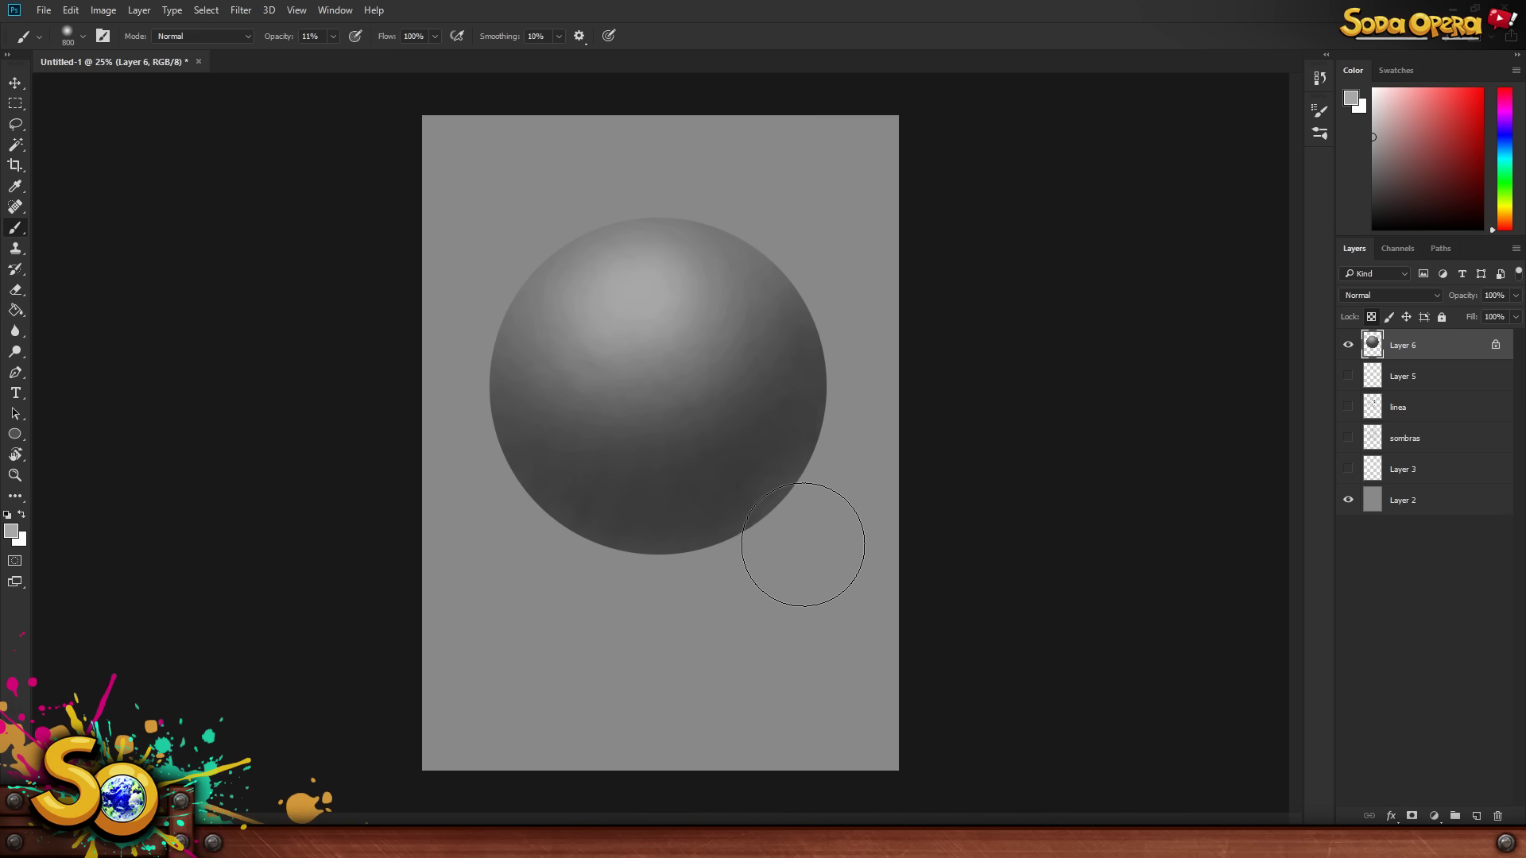
key(bracketleft)
key(bracketleft)
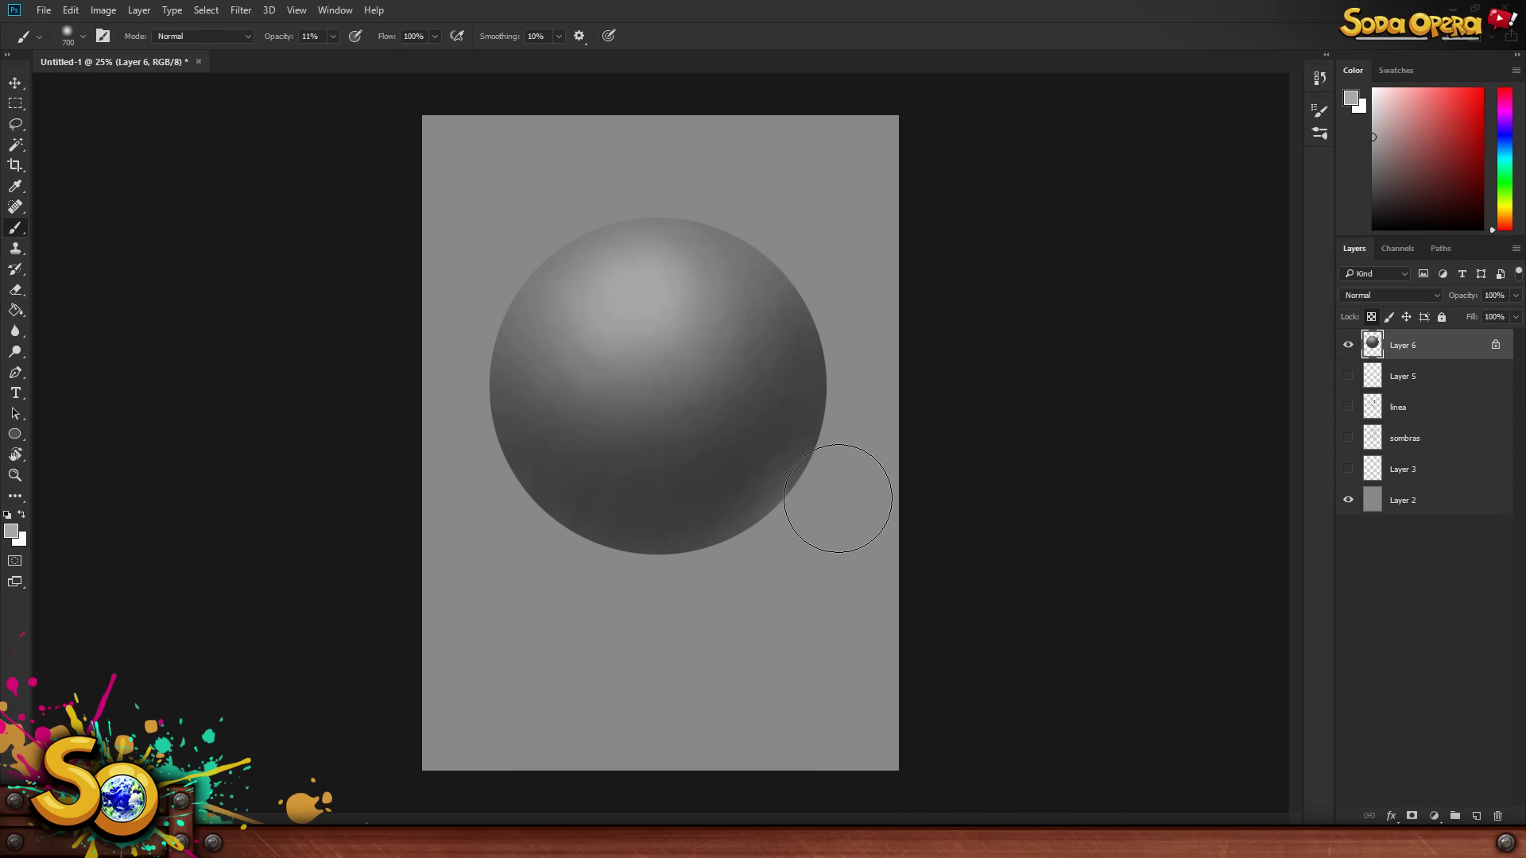
- Extend the reflected light up the sphere's right edge, varying the brush between 1200 and 600 px
key(bracketright)
key(bracketright)
key(bracketright)
key(bracketright)
key(bracketright)
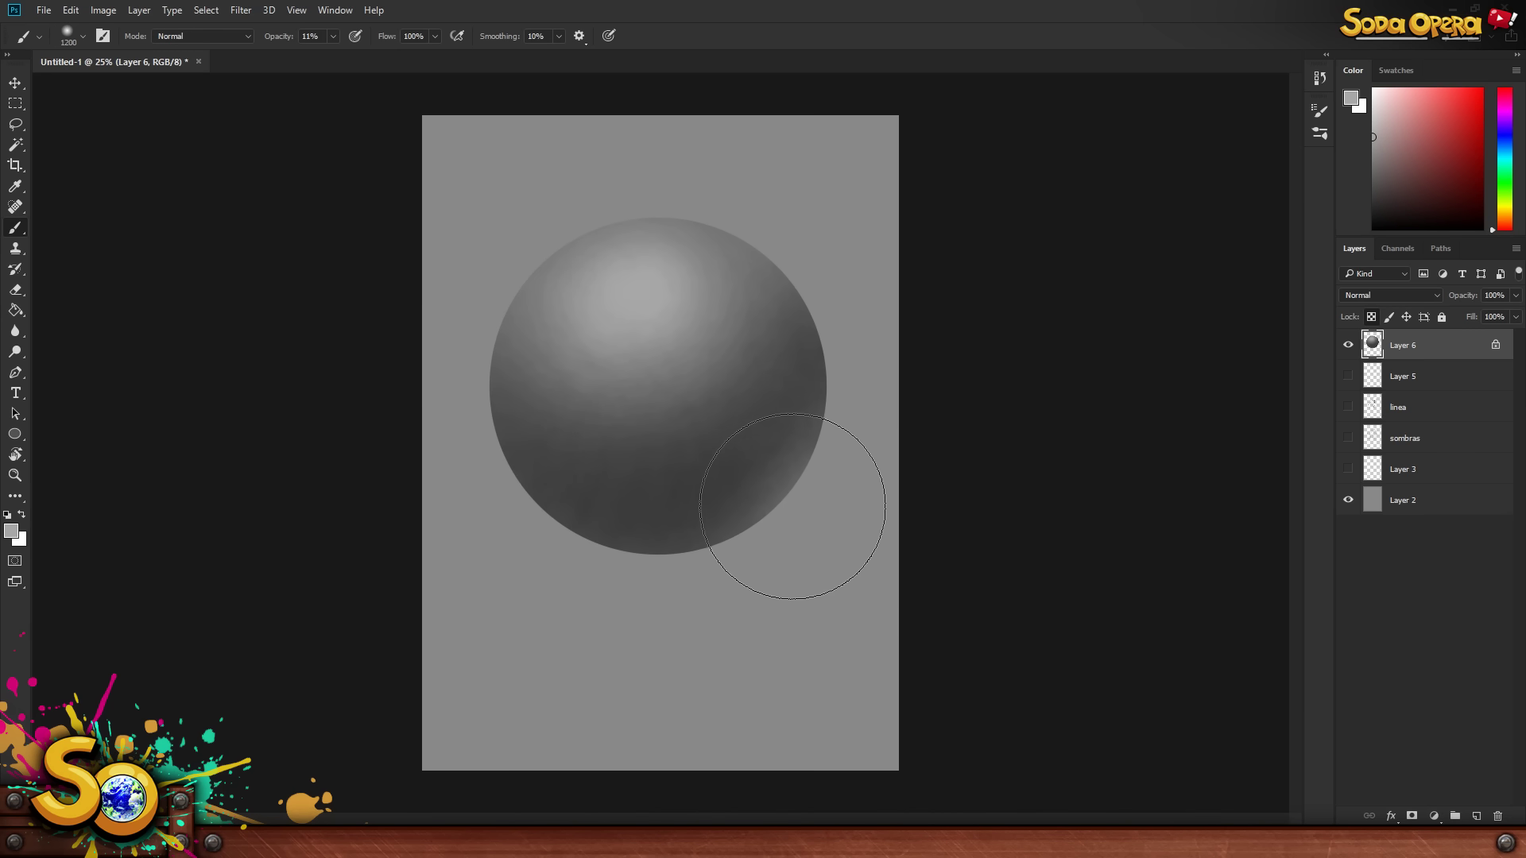
key(bracketleft)
key(bracketleft)
key(bracketleft)
key(bracketleft)
key(bracketleft)
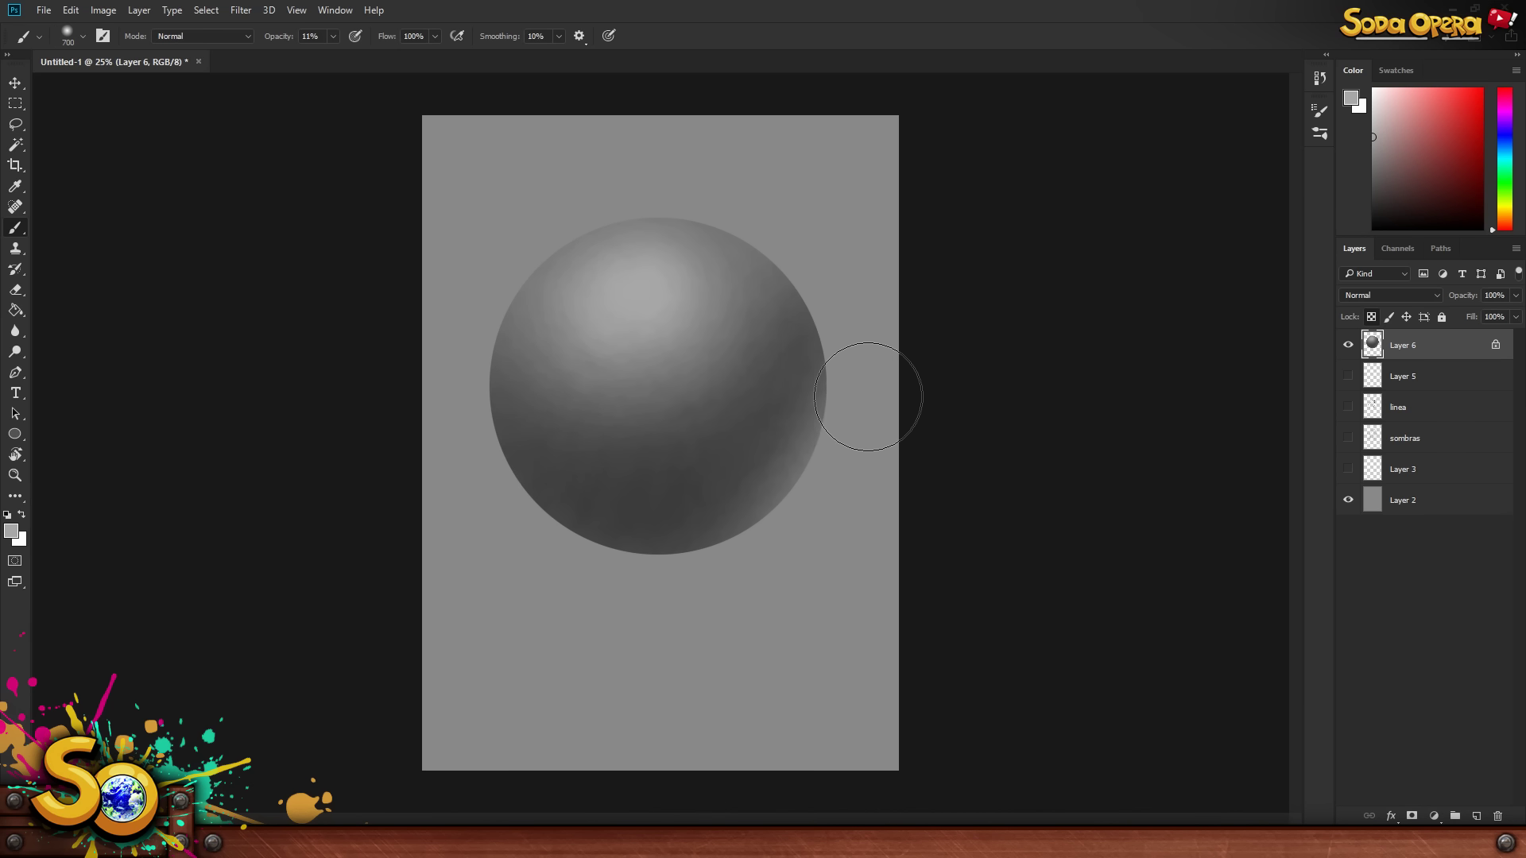
key(bracketleft)
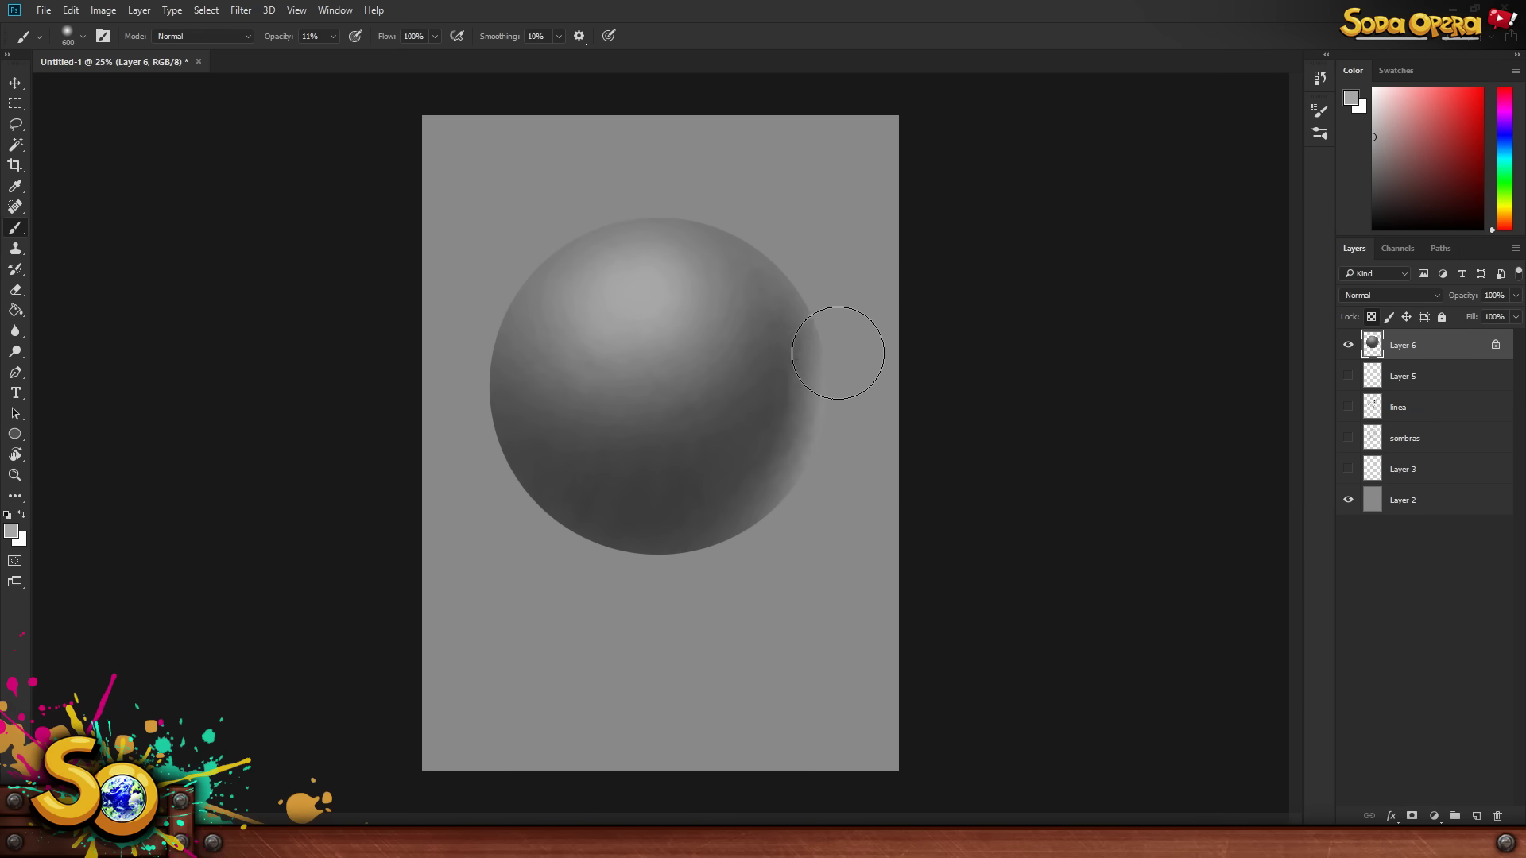
- Soften and widen the rim light on the sphere's right and lower-right edge with a 1400 to 1000 px brush
key(bracketright)
key(bracketright)
key(bracketright)
key(bracketright)
key(bracketright)
key(bracketright)
key(bracketright)
key(bracketright)
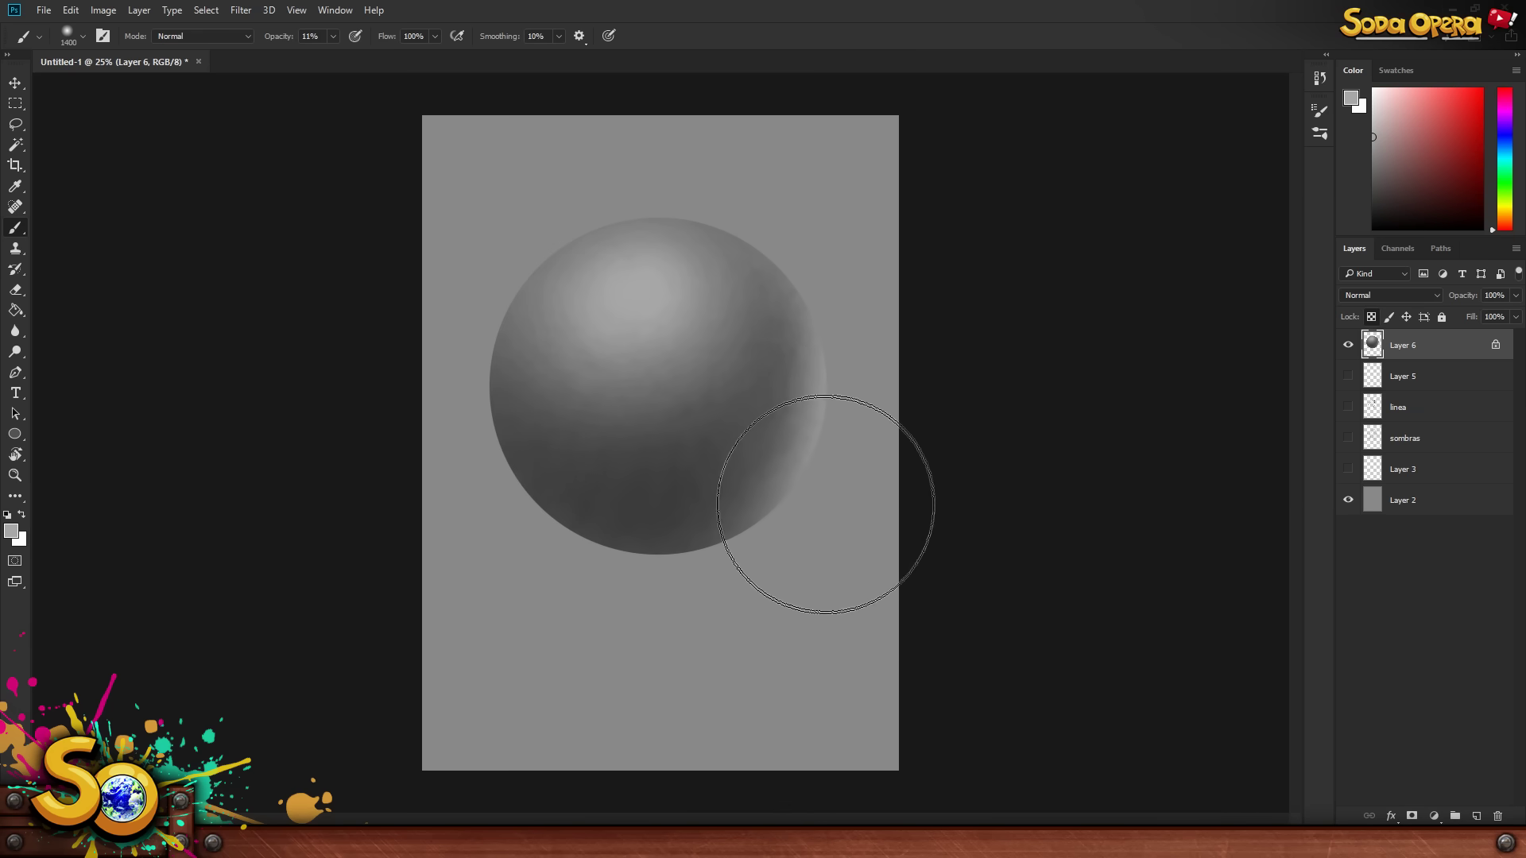
key(bracketleft)
key(bracketleft)
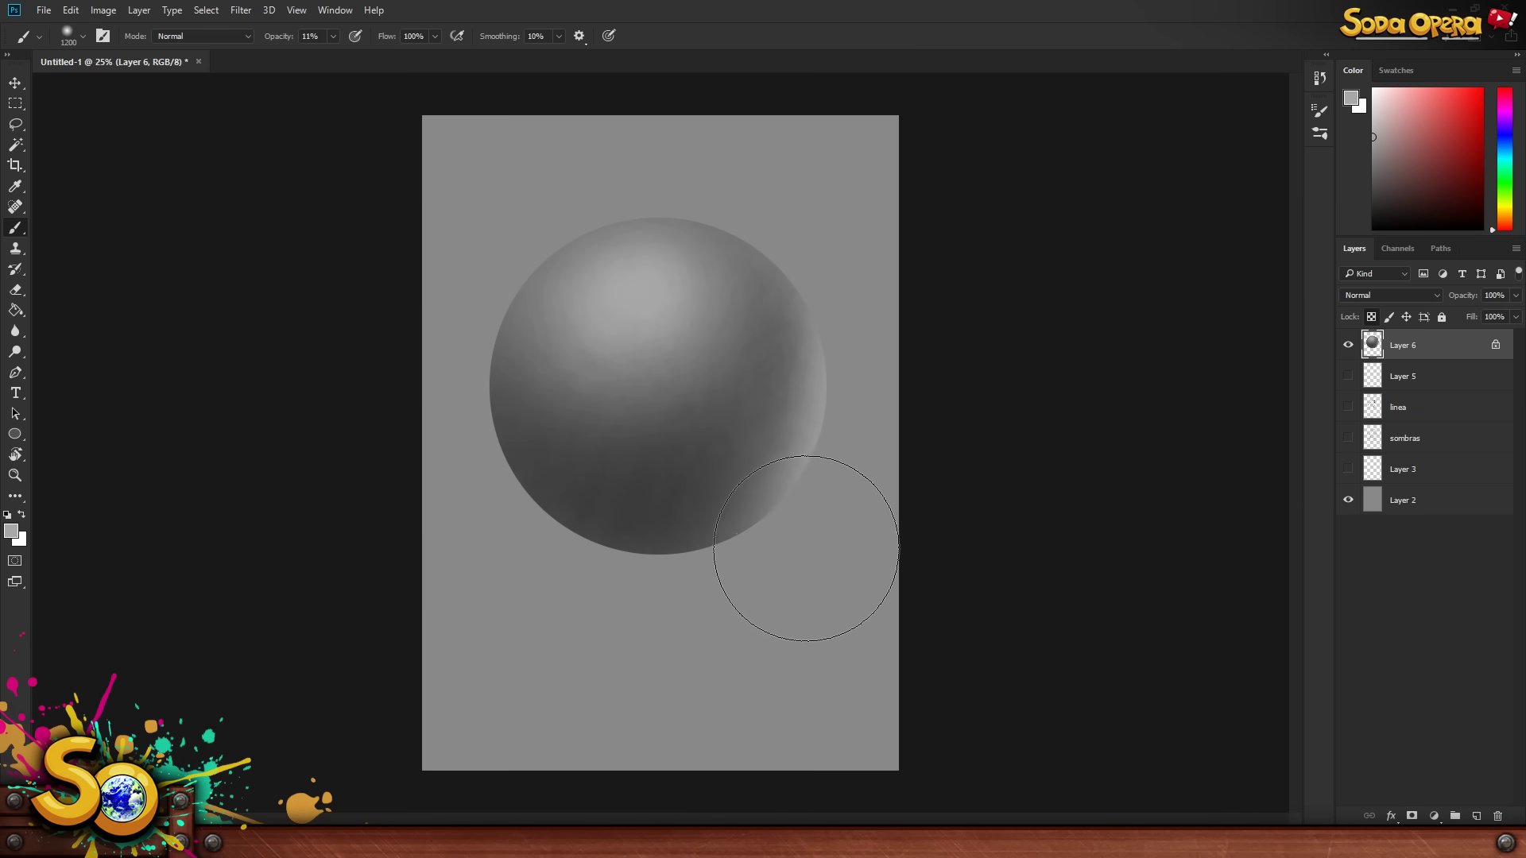
key(bracketleft)
key(bracketleft)
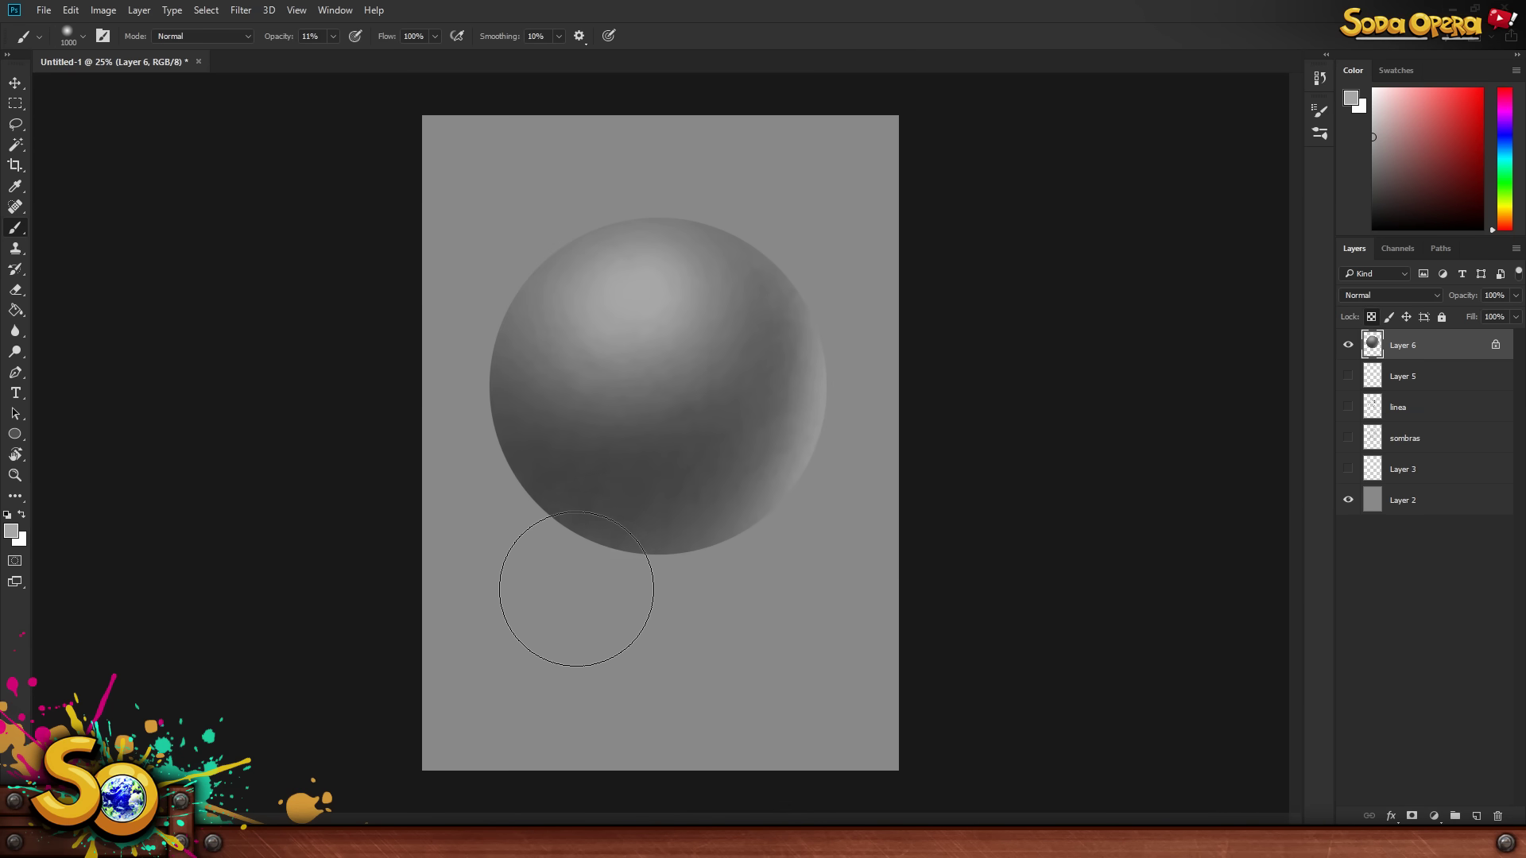
- Brush light gray reflected light along the sphere's bottom edge, varying the brush between 400 and 1300 px
key(bracketleft)
key(bracketleft)
key(bracketleft)
key(bracketleft)
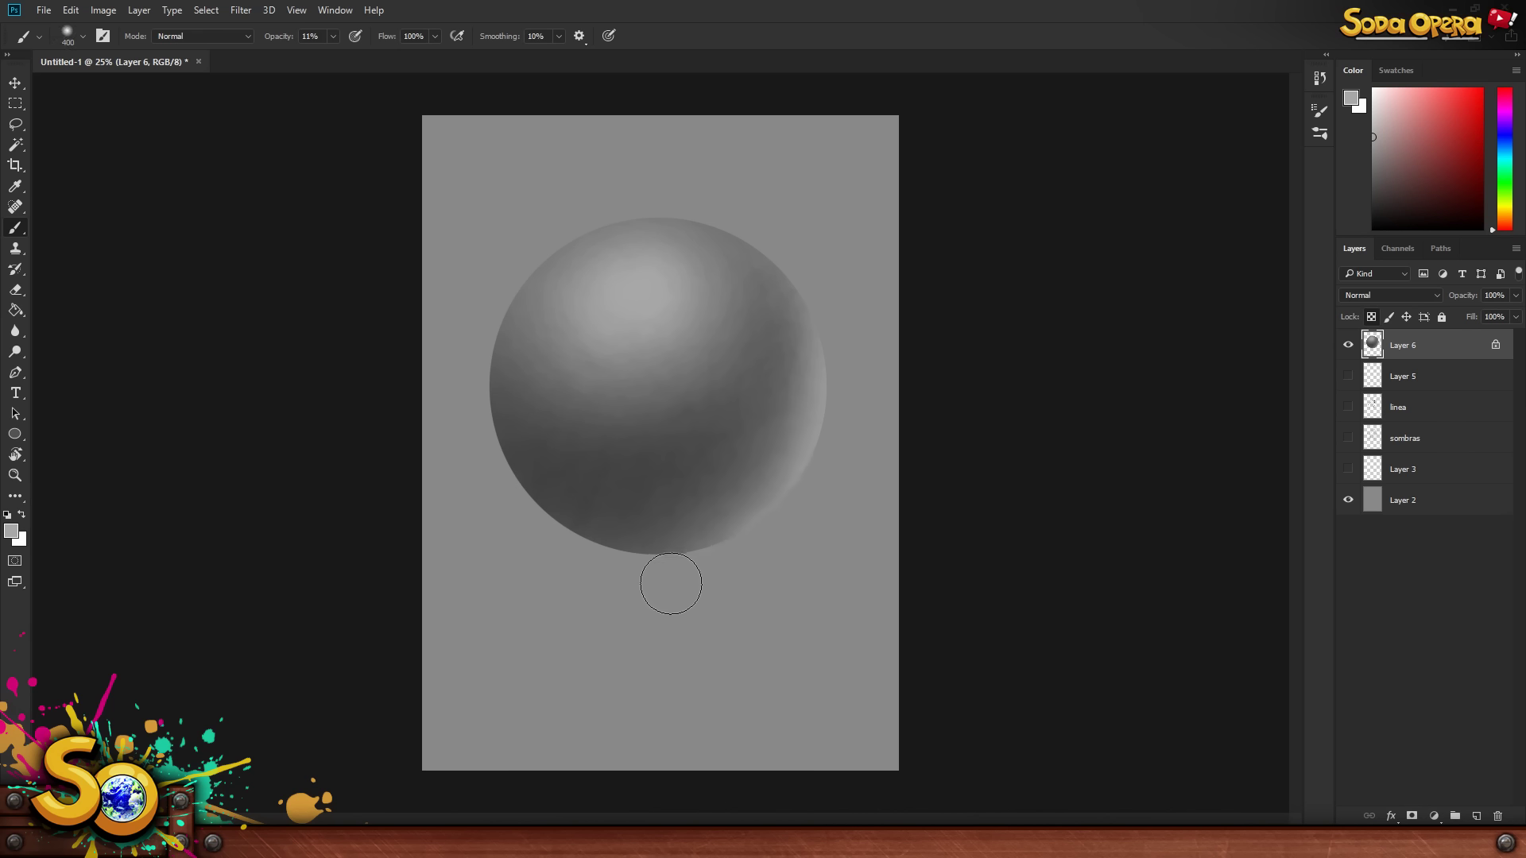
key(bracketright)
key(bracketright)
key(bracketright)
key(bracketright)
key(bracketright)
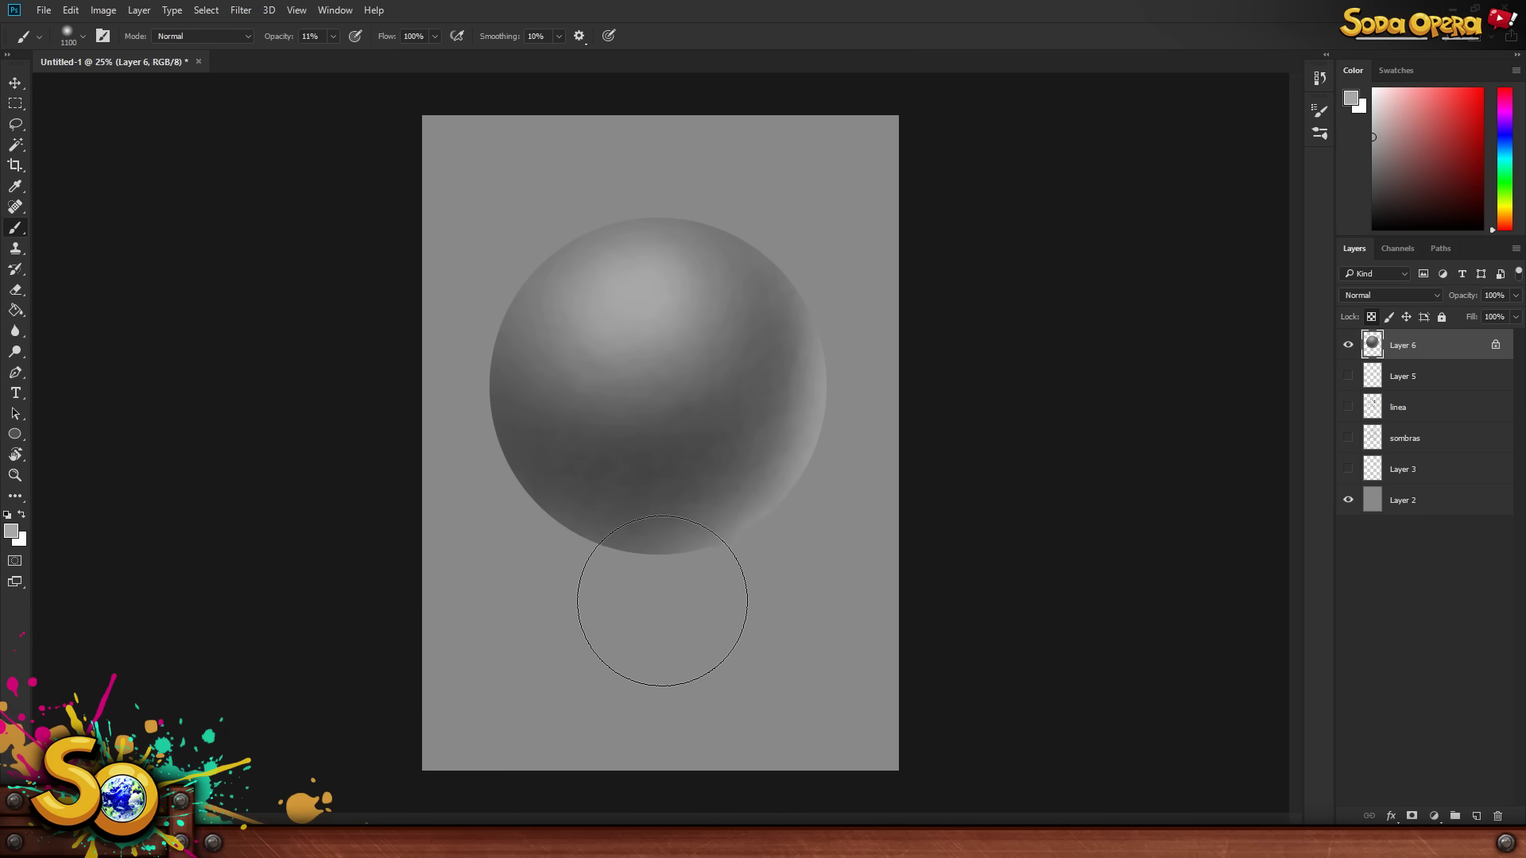
key(bracketright)
key(bracketright)
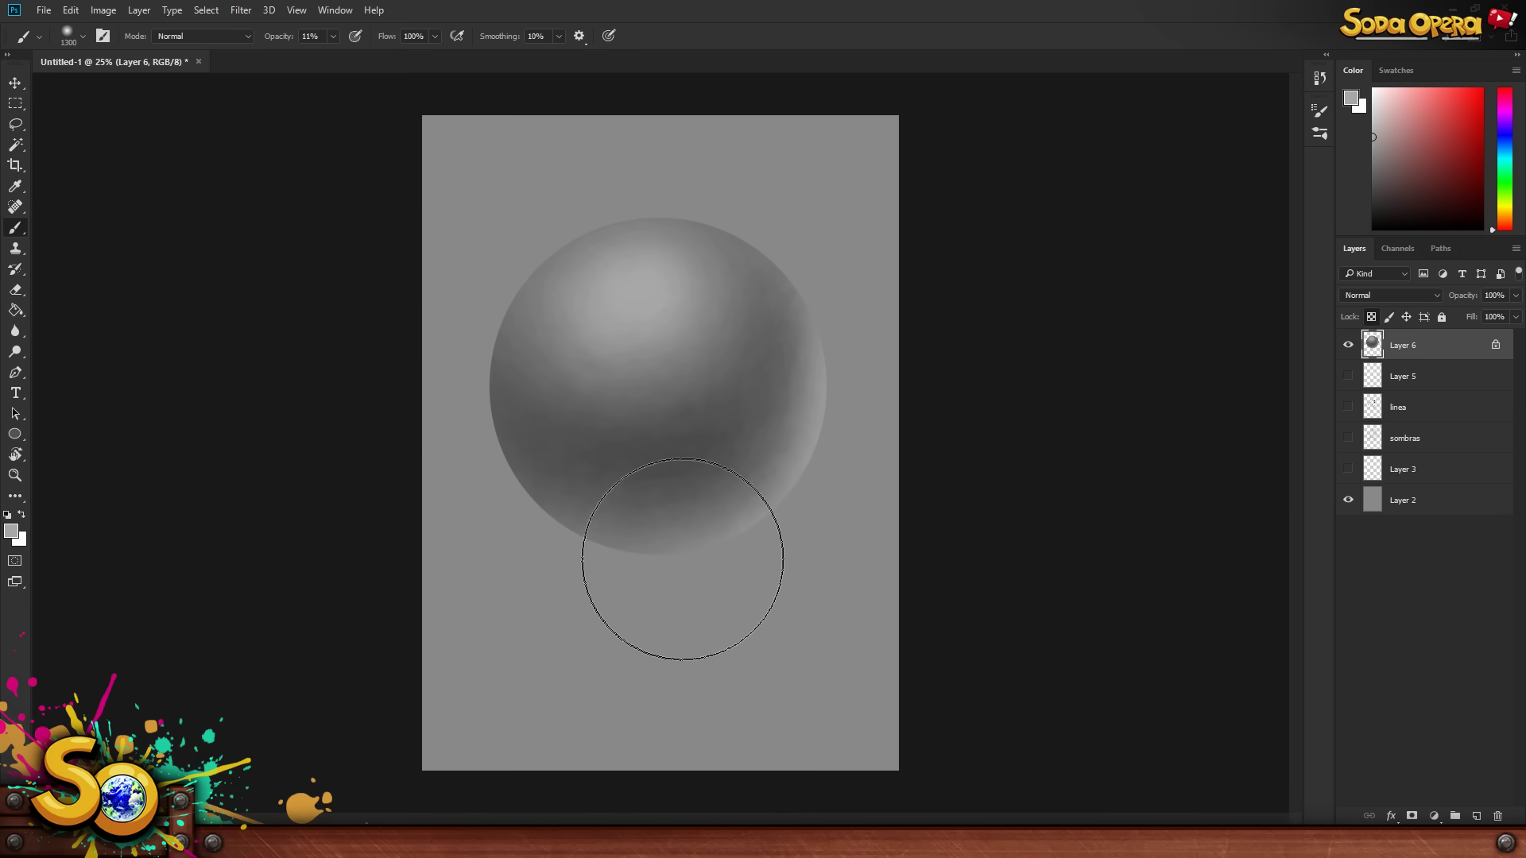
- Continue the reflected light around the sphere's lower-left edge with a smaller brush, and switch the foreground color to white
key(bracketleft)
key(bracketleft)
key(bracketleft)
key(bracketleft)
key(bracketleft)
key(bracketleft)
key(bracketleft)
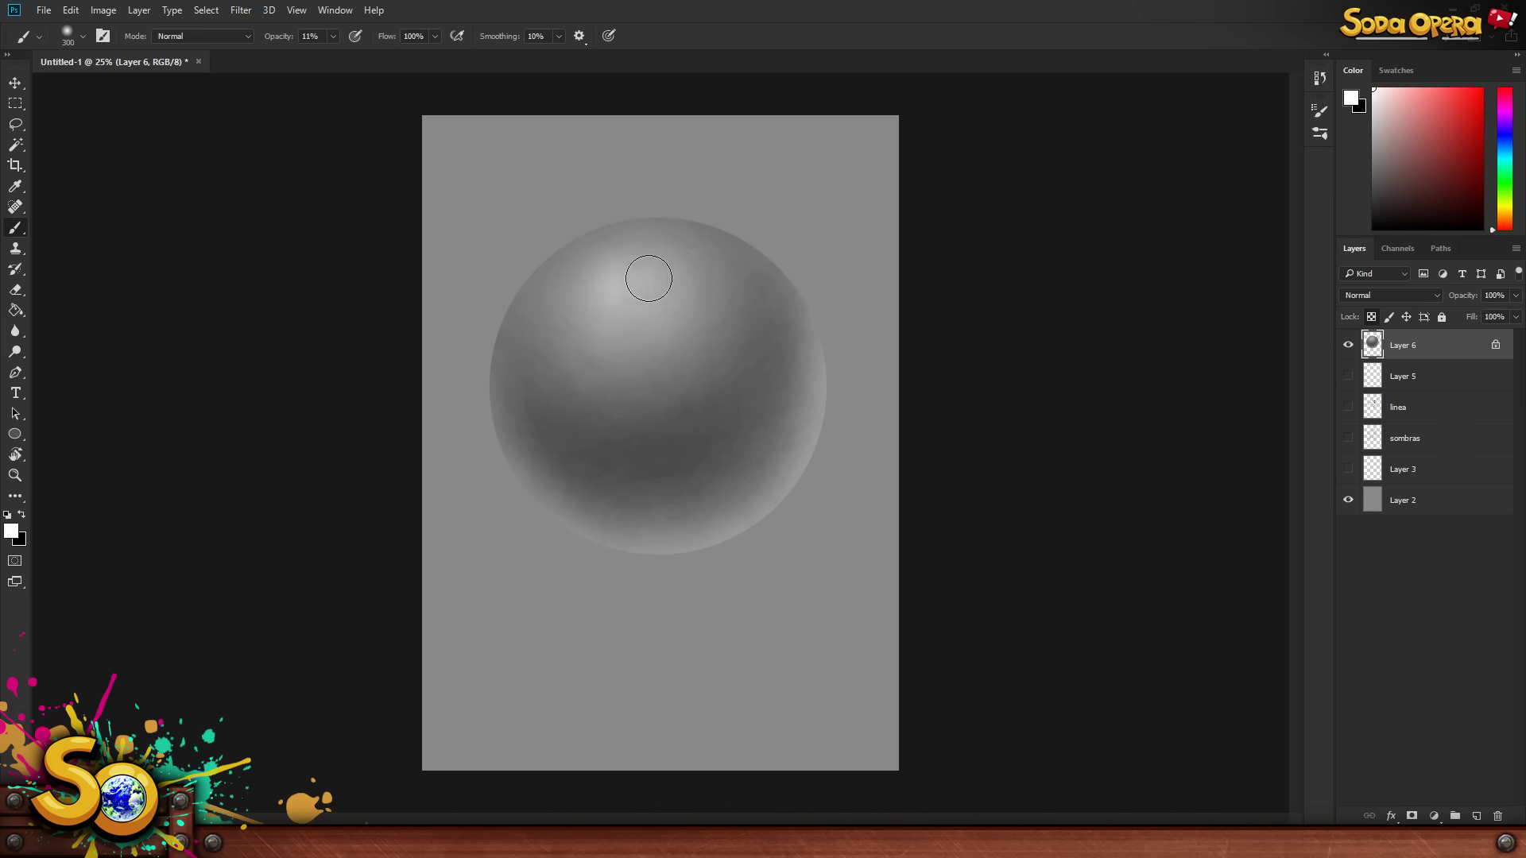
- Paint a white highlight on the sphere's upper left, enlarging the brush from 300 to 1600 px to soften the glow
mouse_move(627, 290)
mouse_down()
mouse_move(617, 272)
mouse_move(732, 266)
mouse_move(629, 283)
mouse_up()
key(bracketright)
key(bracketright)
key(bracketright)
key(bracketright)
key(bracketright)
key(bracketright)
key(bracketright)
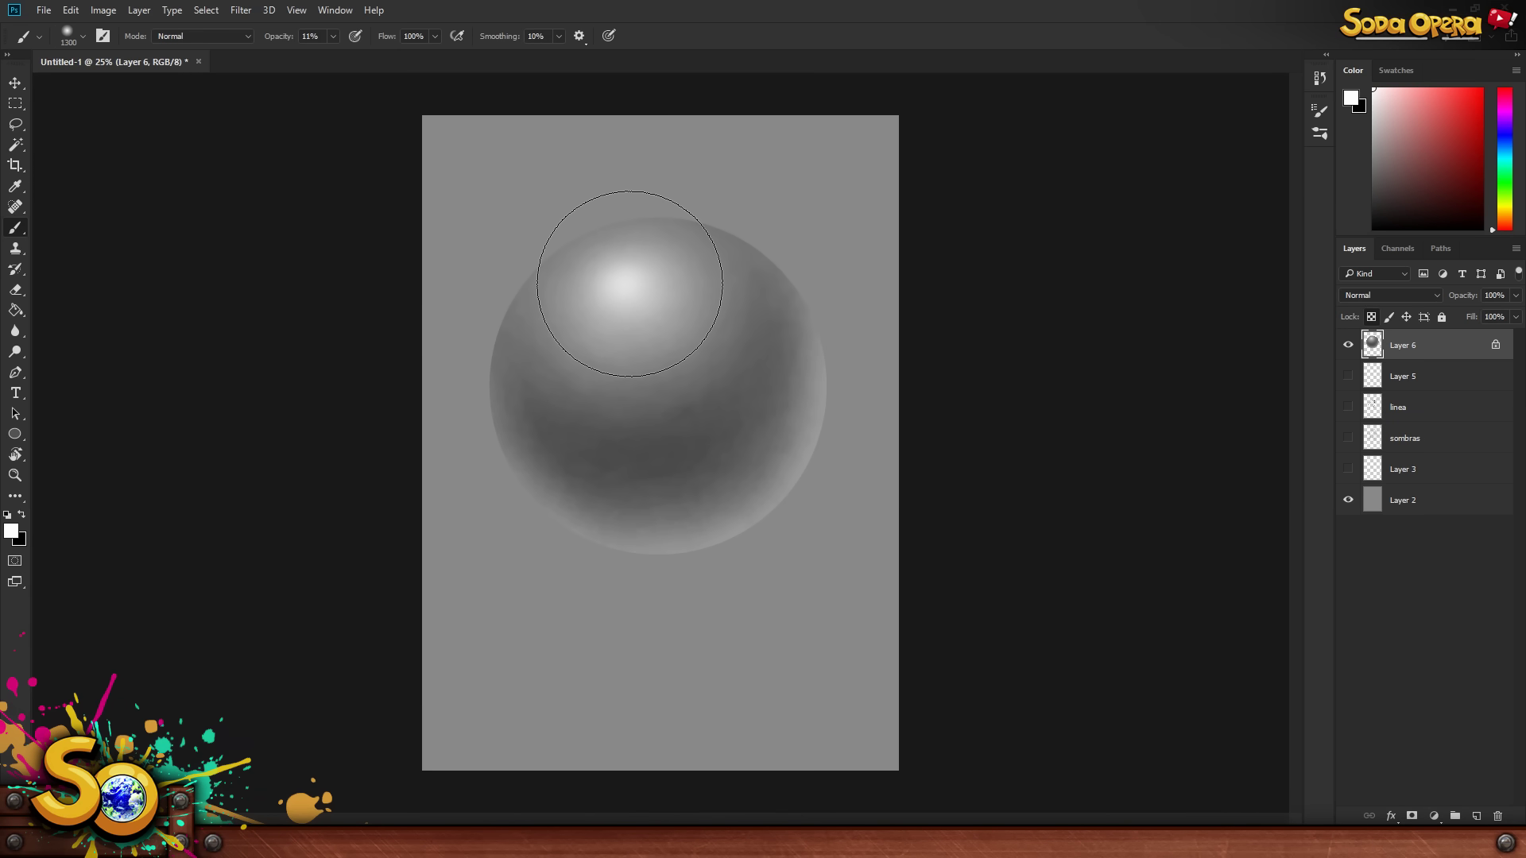
key(bracketright)
key(bracketright)
key(bracketright)
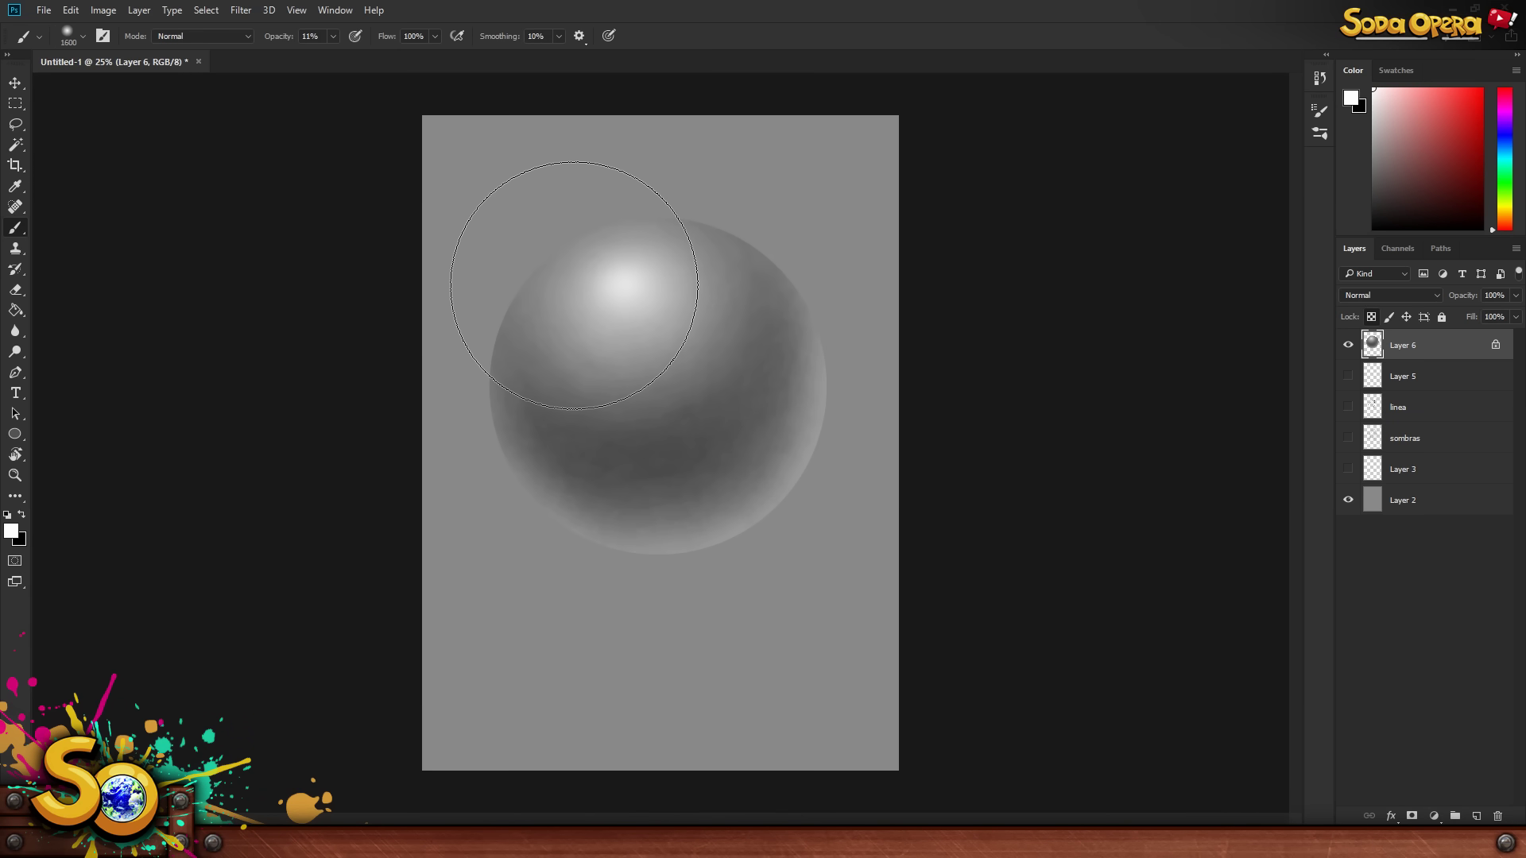
- Brighten the white highlight on the sphere's upper left while reducing the brush from 1600 to 500 px
key(bracketleft)
key(bracketleft)
key(bracketleft)
key(bracketleft)
key(bracketleft)
key(bracketleft)
key(bracketleft)
key(bracketleft)
key(bracketleft)
key(bracketleft)
key(bracketleft)
key(bracketleft)
key(bracketleft)
key(bracketleft)
key(bracketleft)
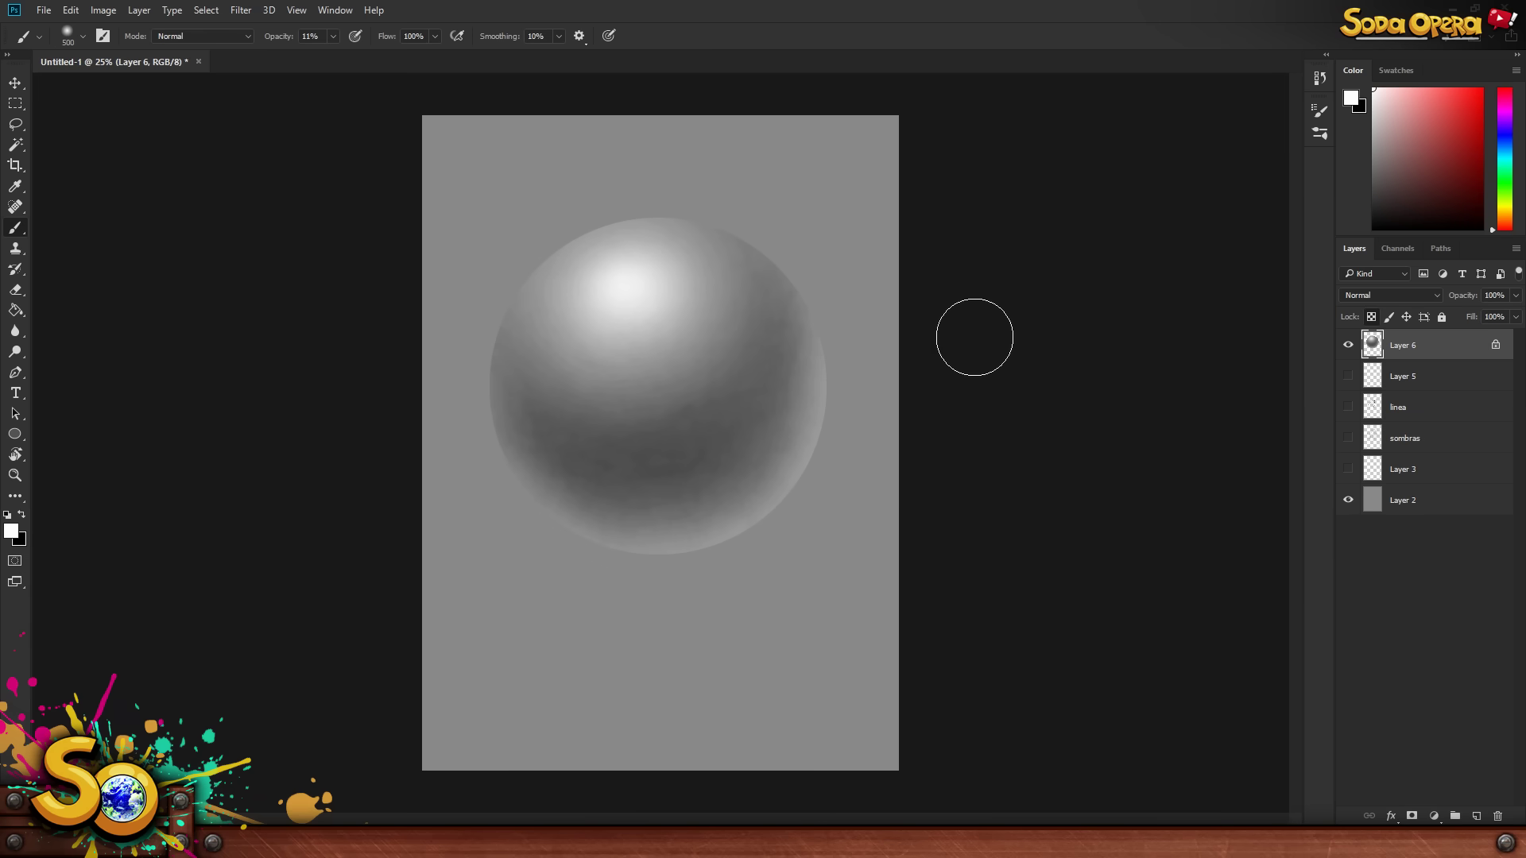
- Duplicate the sphere layer within the same document as Layer 6 copy
key(v)
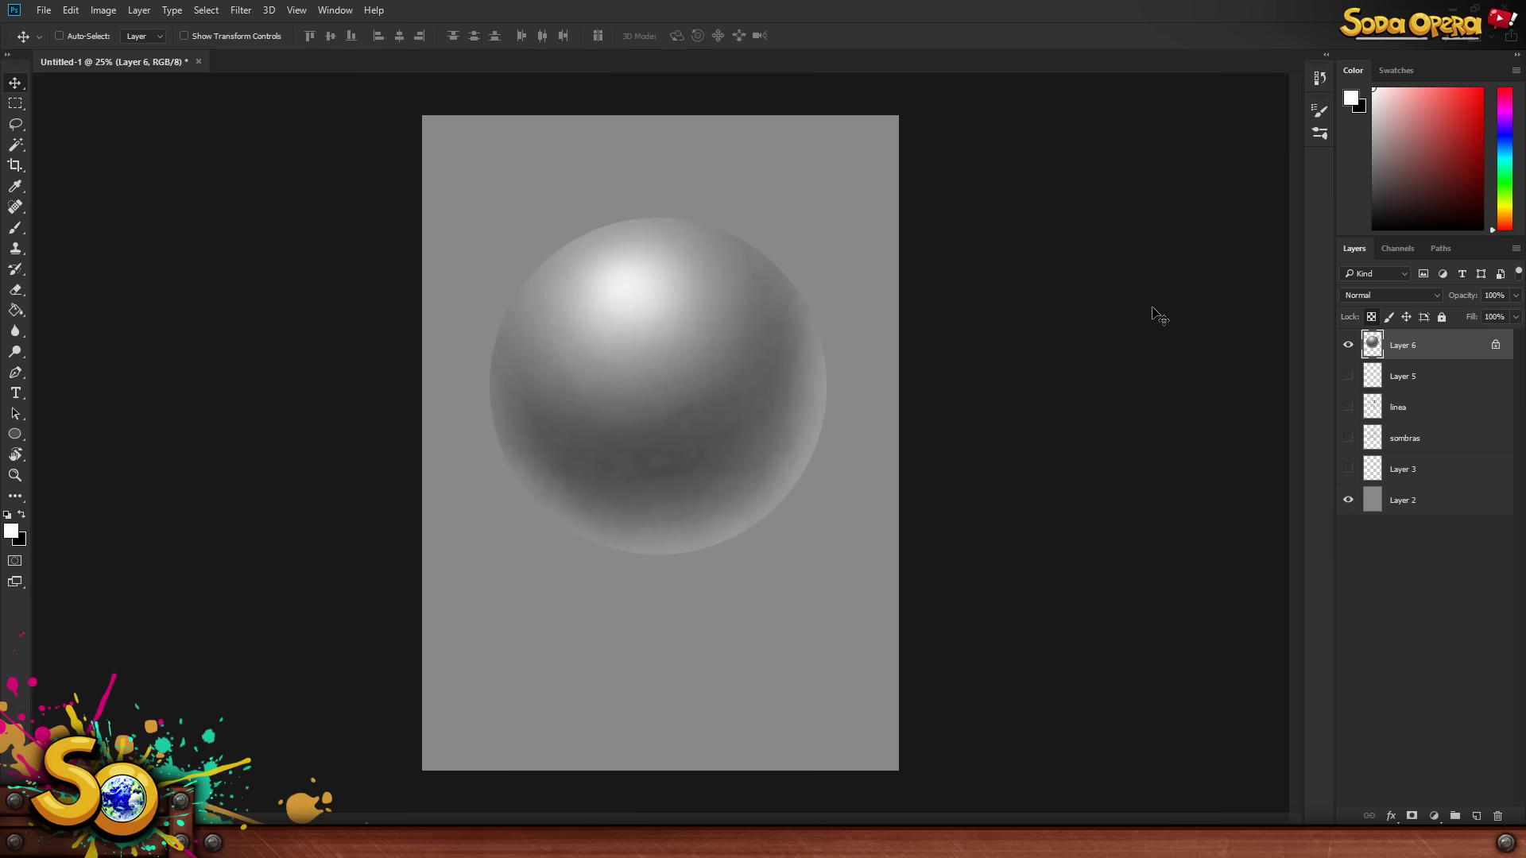
click(1350, 346)
click(1349, 346)
right_click(1423, 352)
click(1351, 168)
right_click(1486, 345)
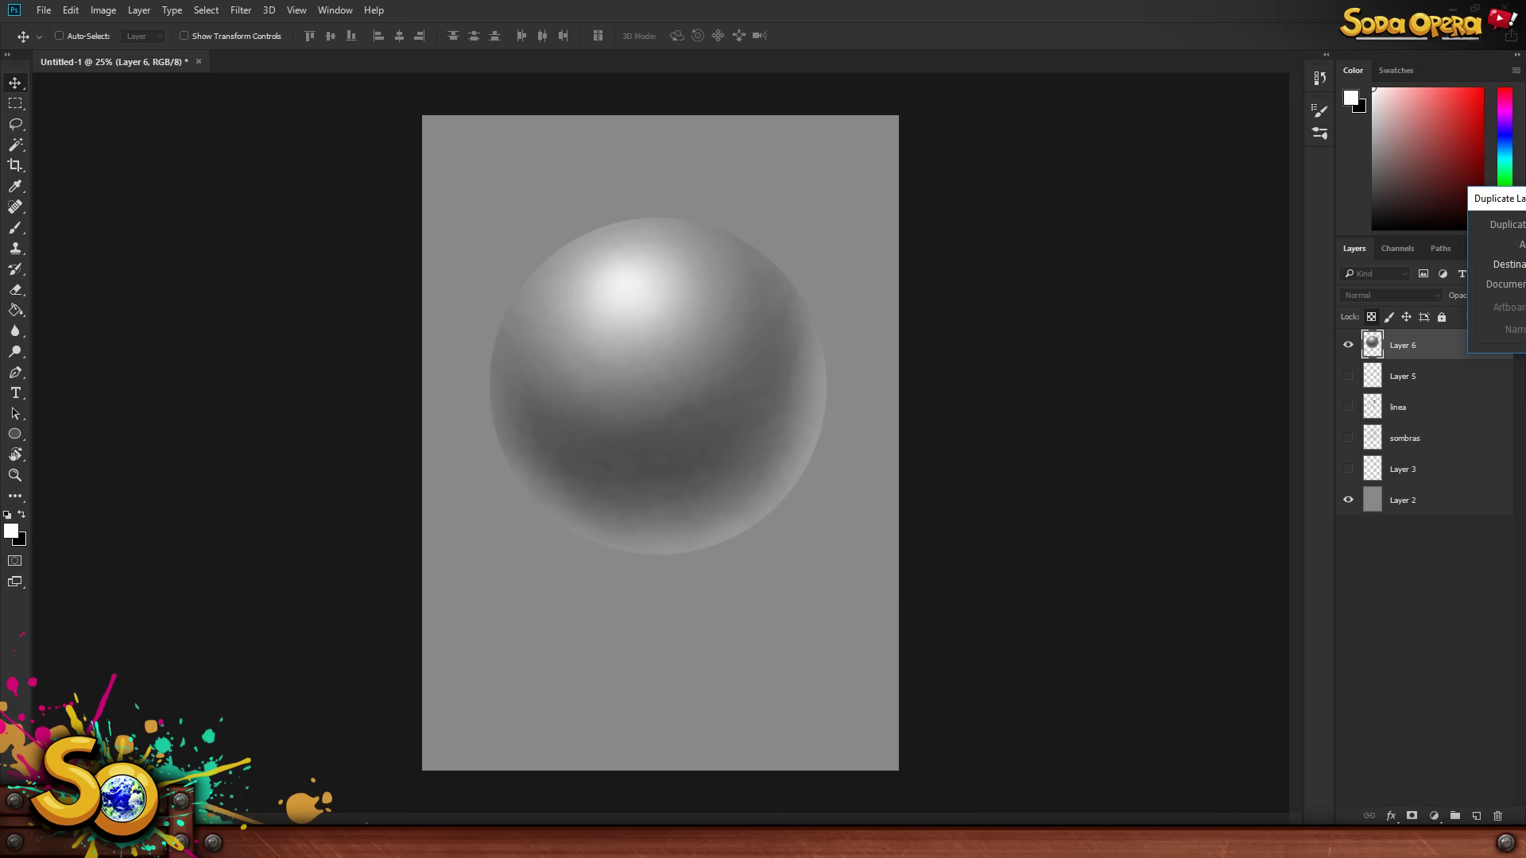
click(1502, 239)
drag(1509, 214, 937, 117)
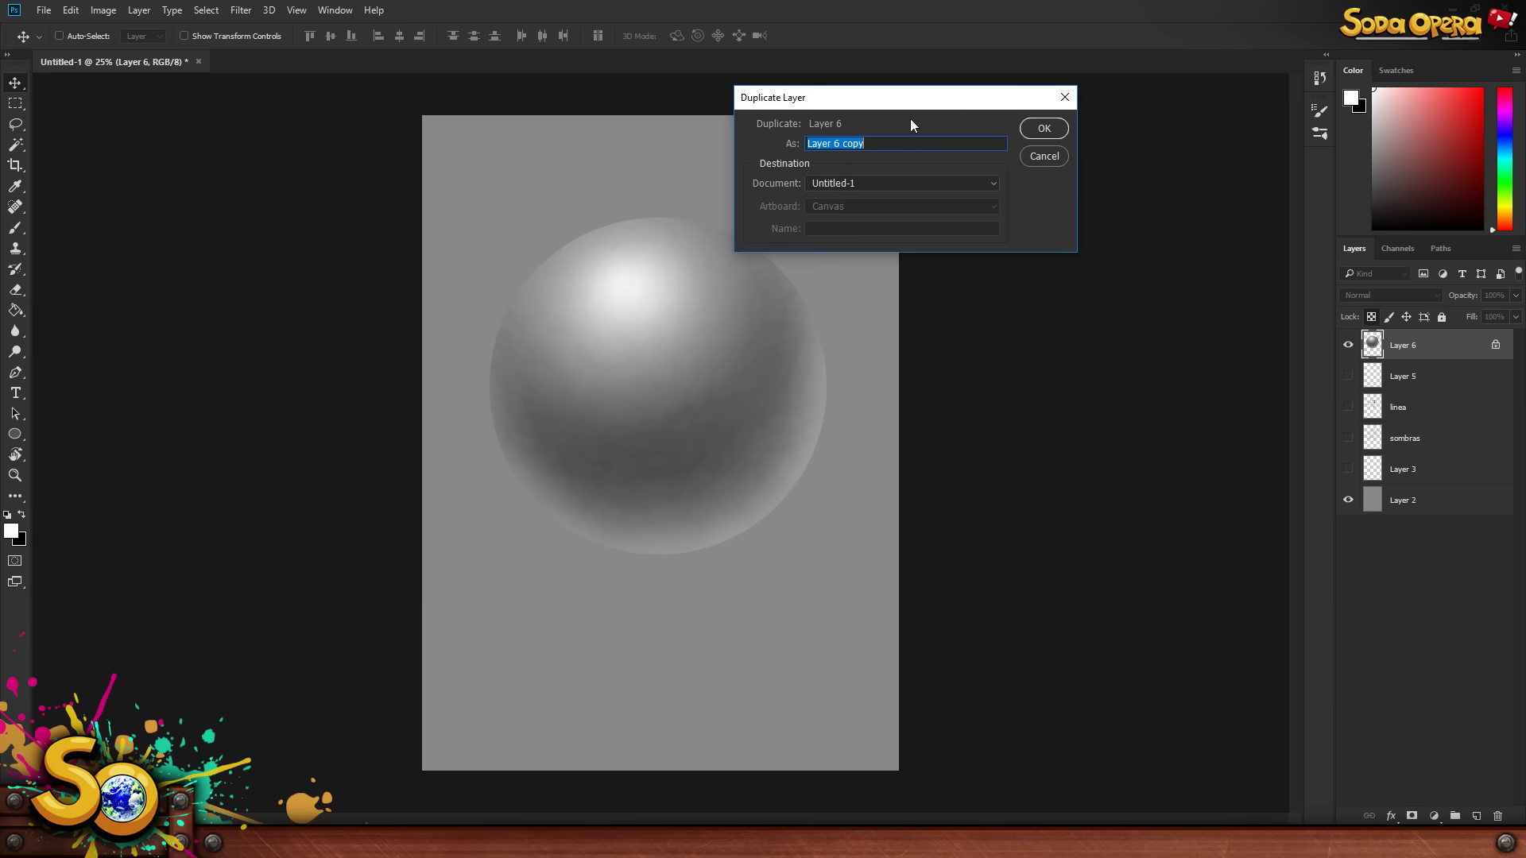
click(1044, 129)
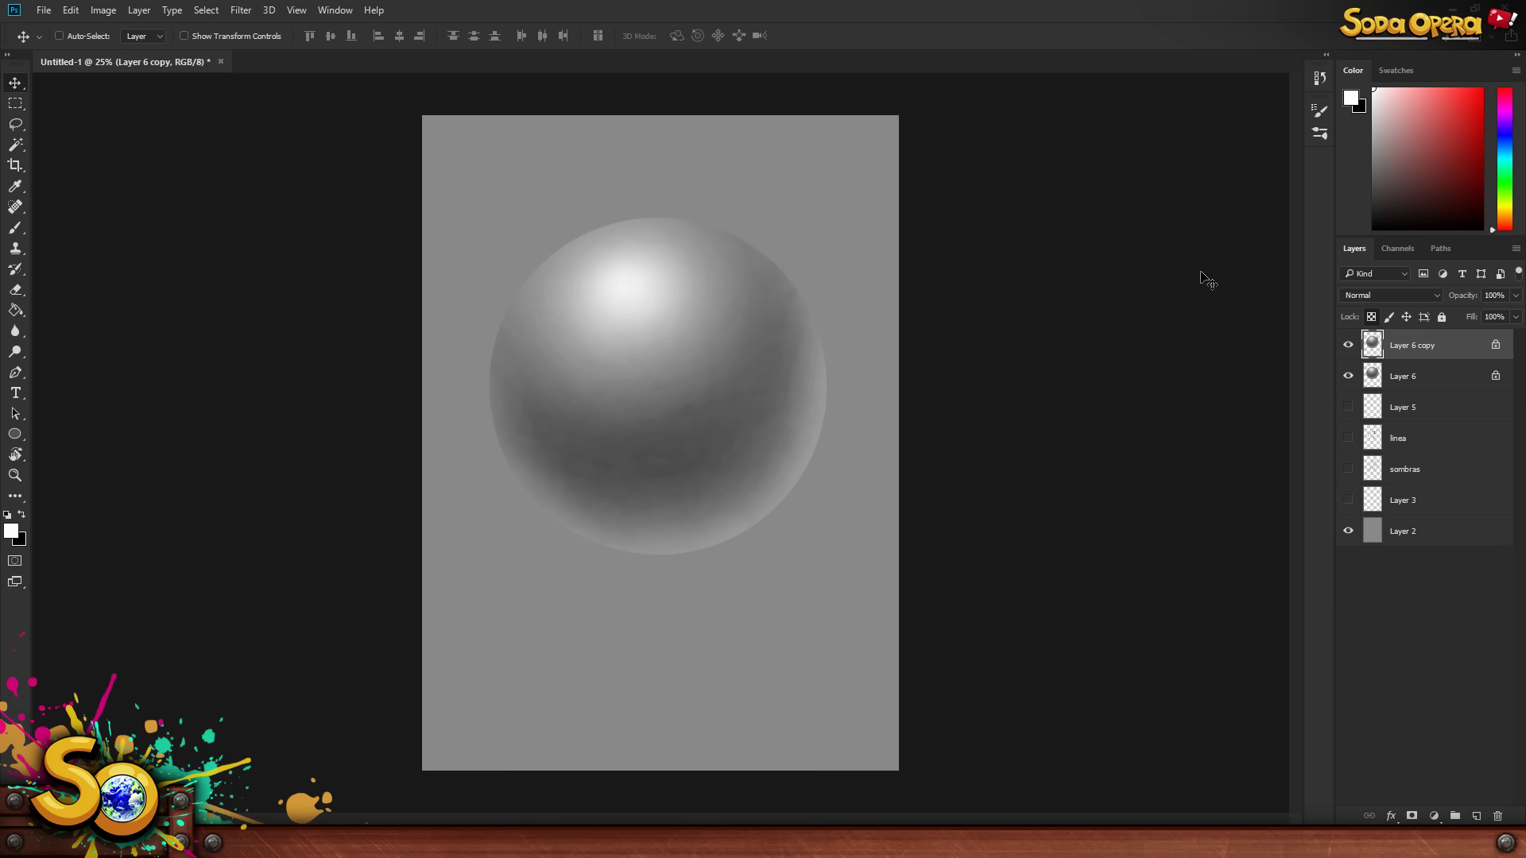
- Transform the copied sphere into a flat ellipse below the original, about 97% wide and 26% high
key(ctrl)
key(ctrl+t)
drag(667, 221, 671, 592)
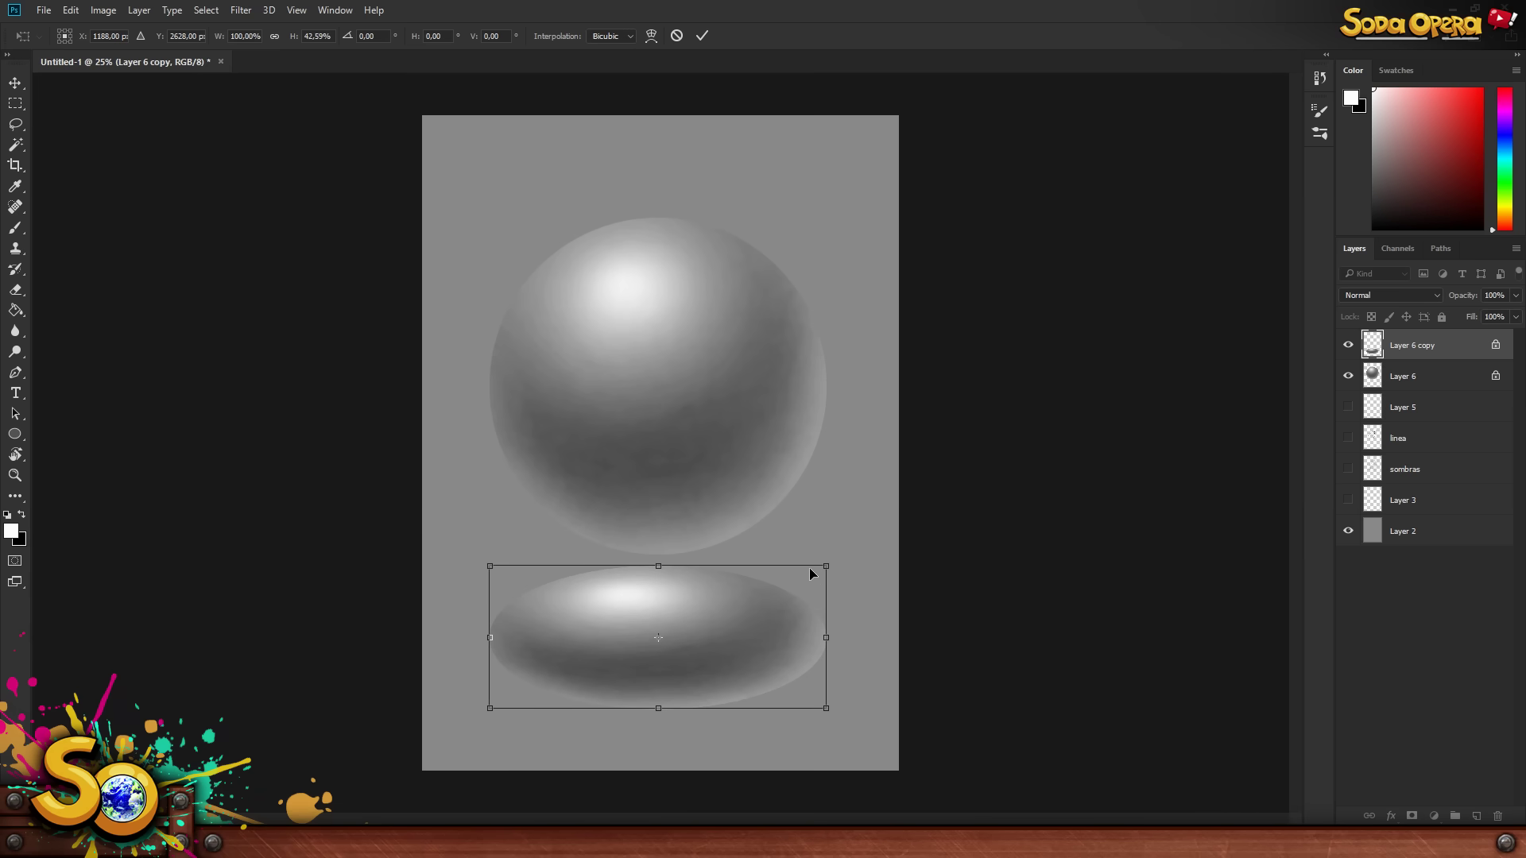
drag(826, 566, 817, 622)
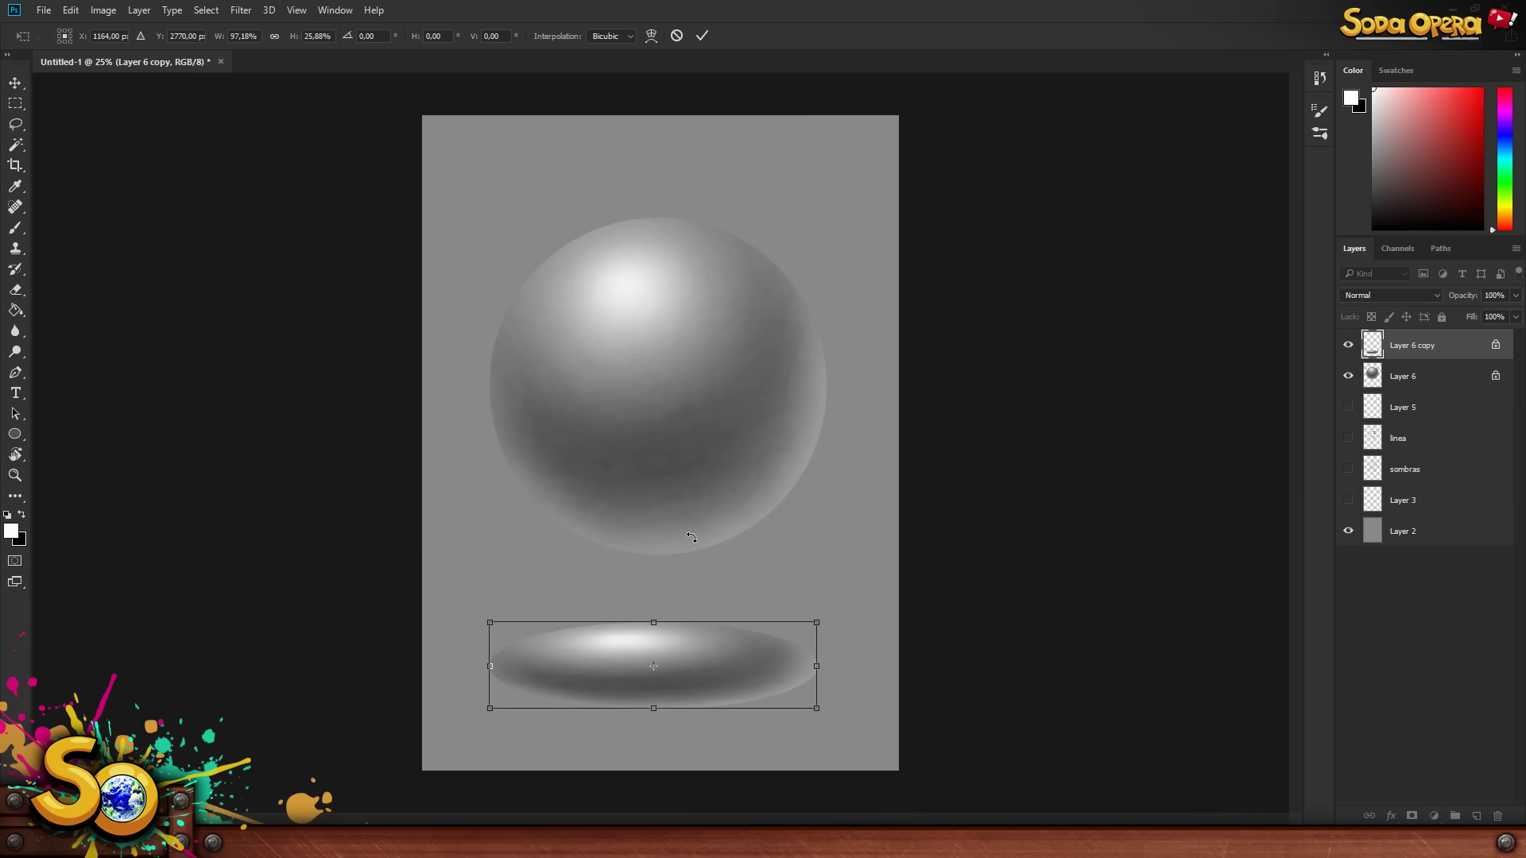
drag(729, 641, 736, 603)
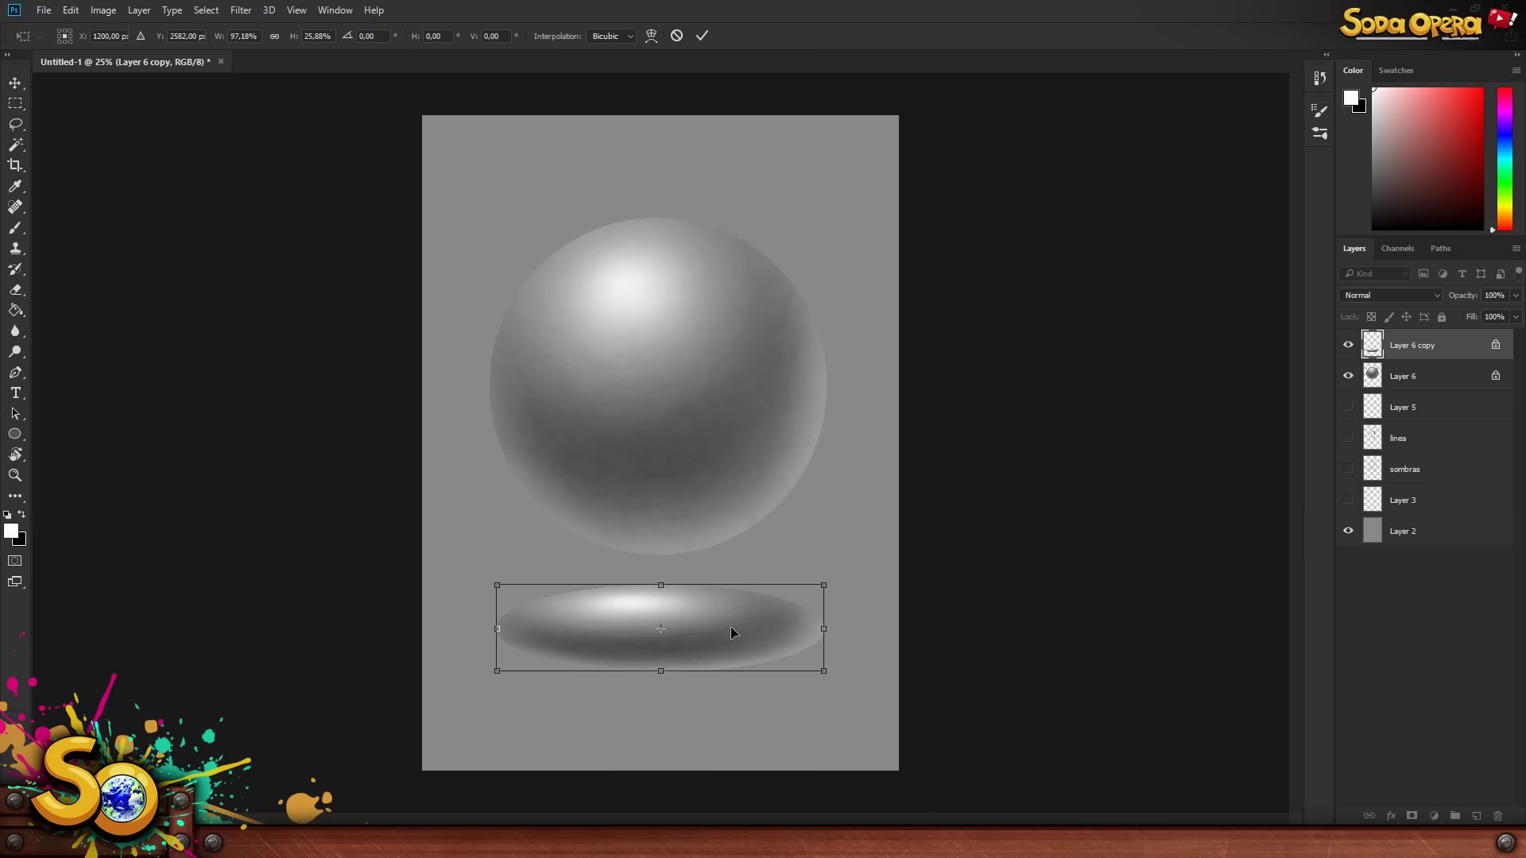
key(Return)
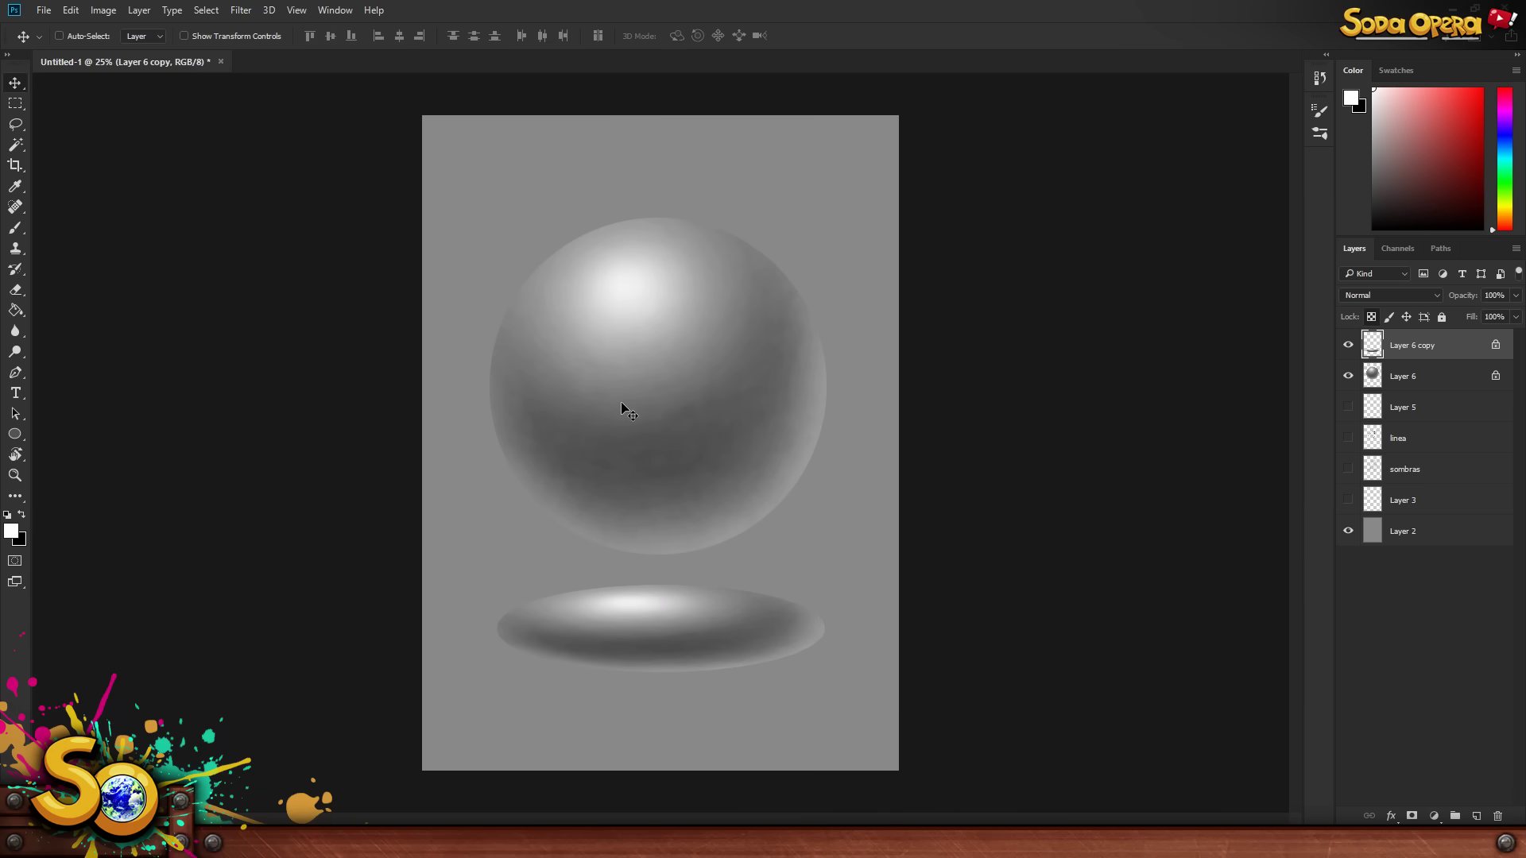
- Paint the flattened ellipse solid black with a hard 1000 px brush at 100% opacity
key(b)
click(8, 514)
key(bracketright)
key(bracketright)
key(bracketright)
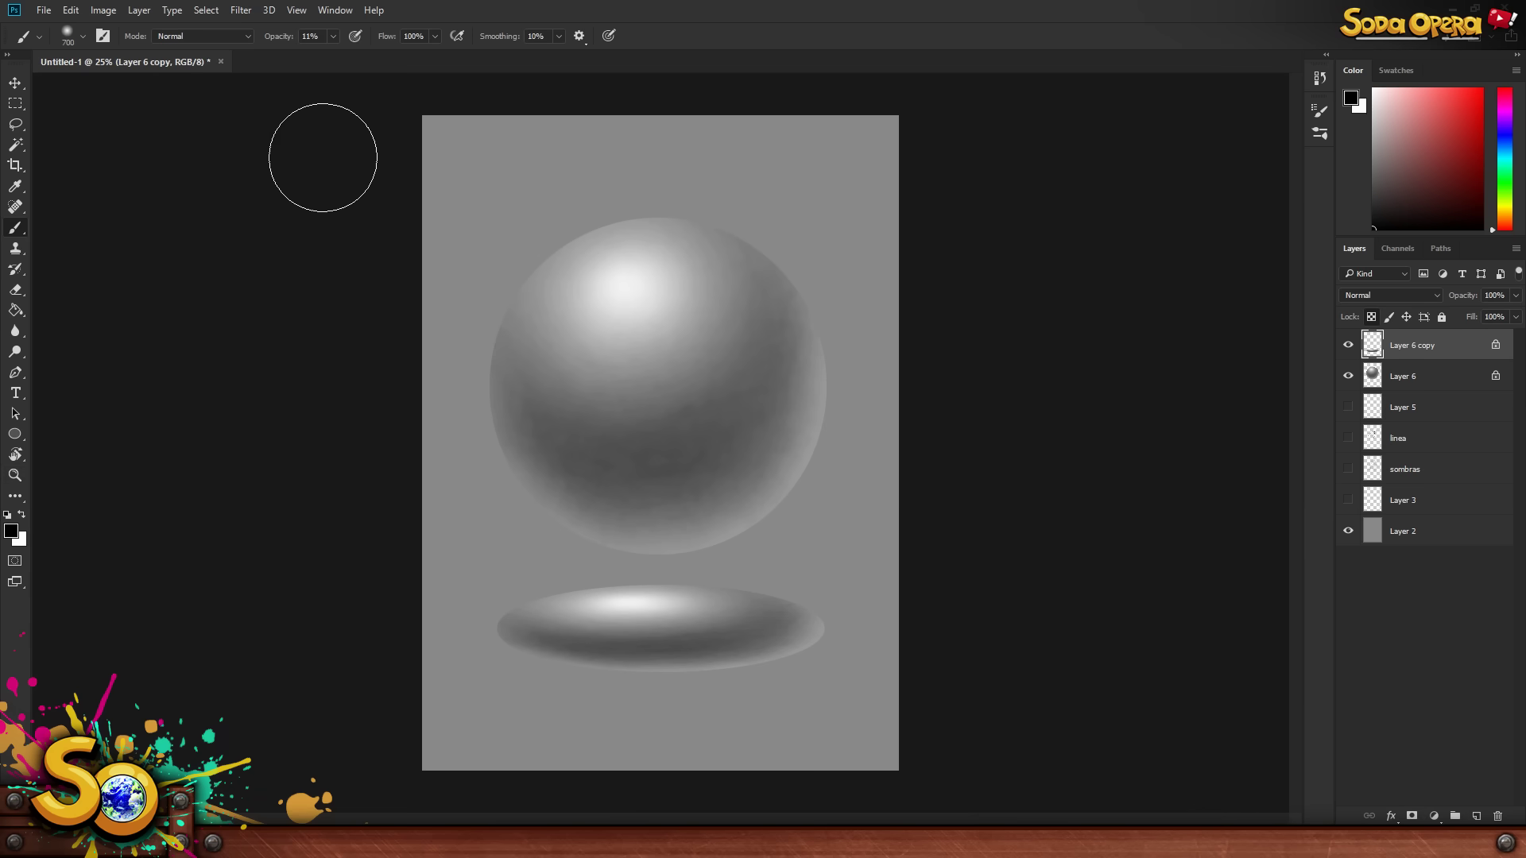
click(80, 37)
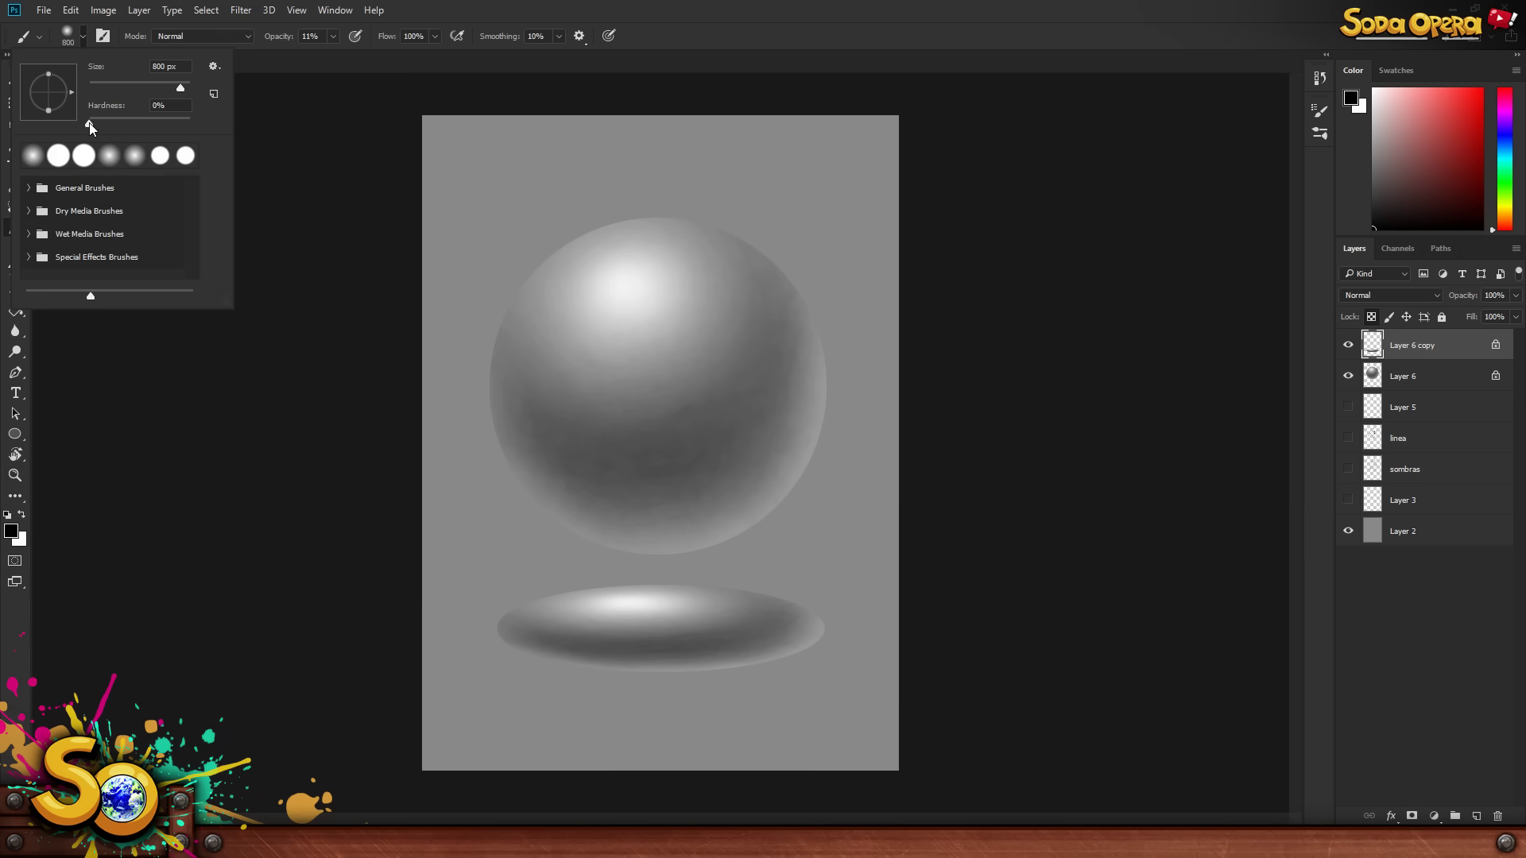
click(336, 35)
drag(329, 52, 617, 46)
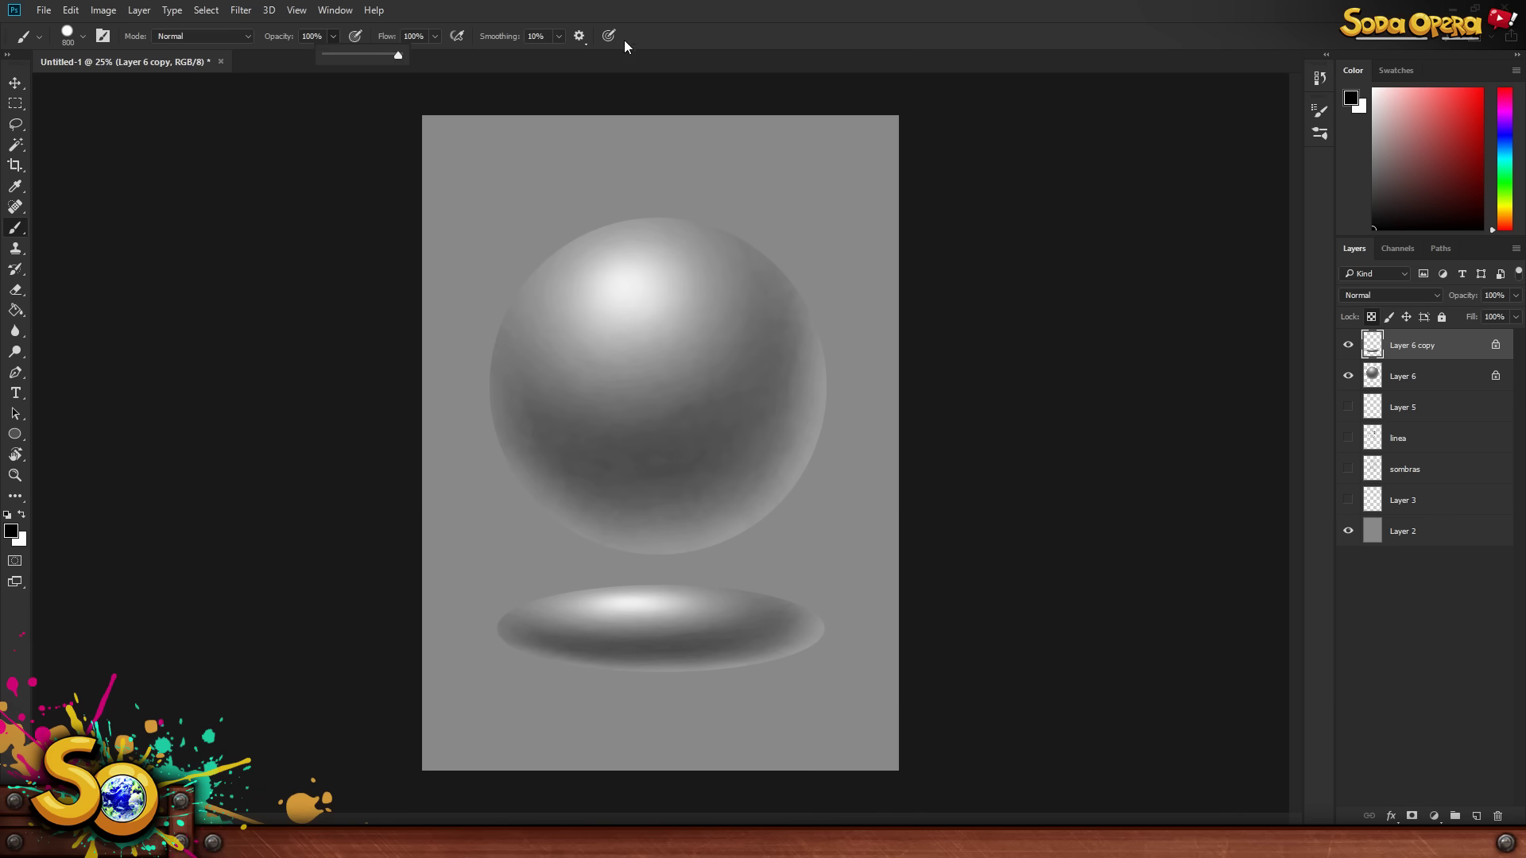
key(bracketright)
key(bracketright)
click(493, 614)
drag(493, 614, 817, 647)
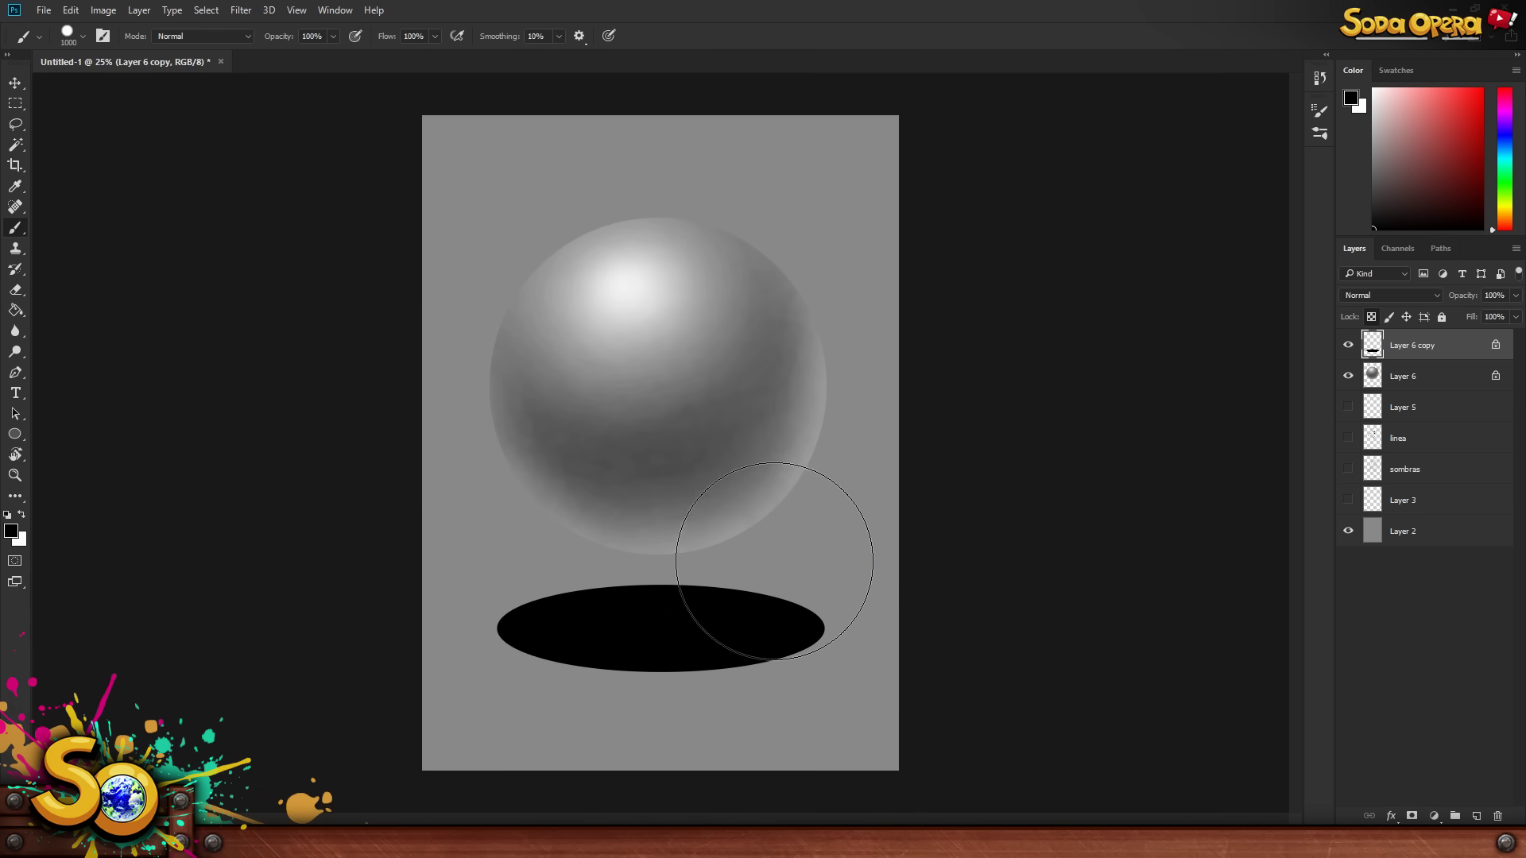
- Lower the black ellipse layer's opacity to 14% so it reads as a cast shadow
click(1516, 296)
drag(1489, 316, 1456, 318)
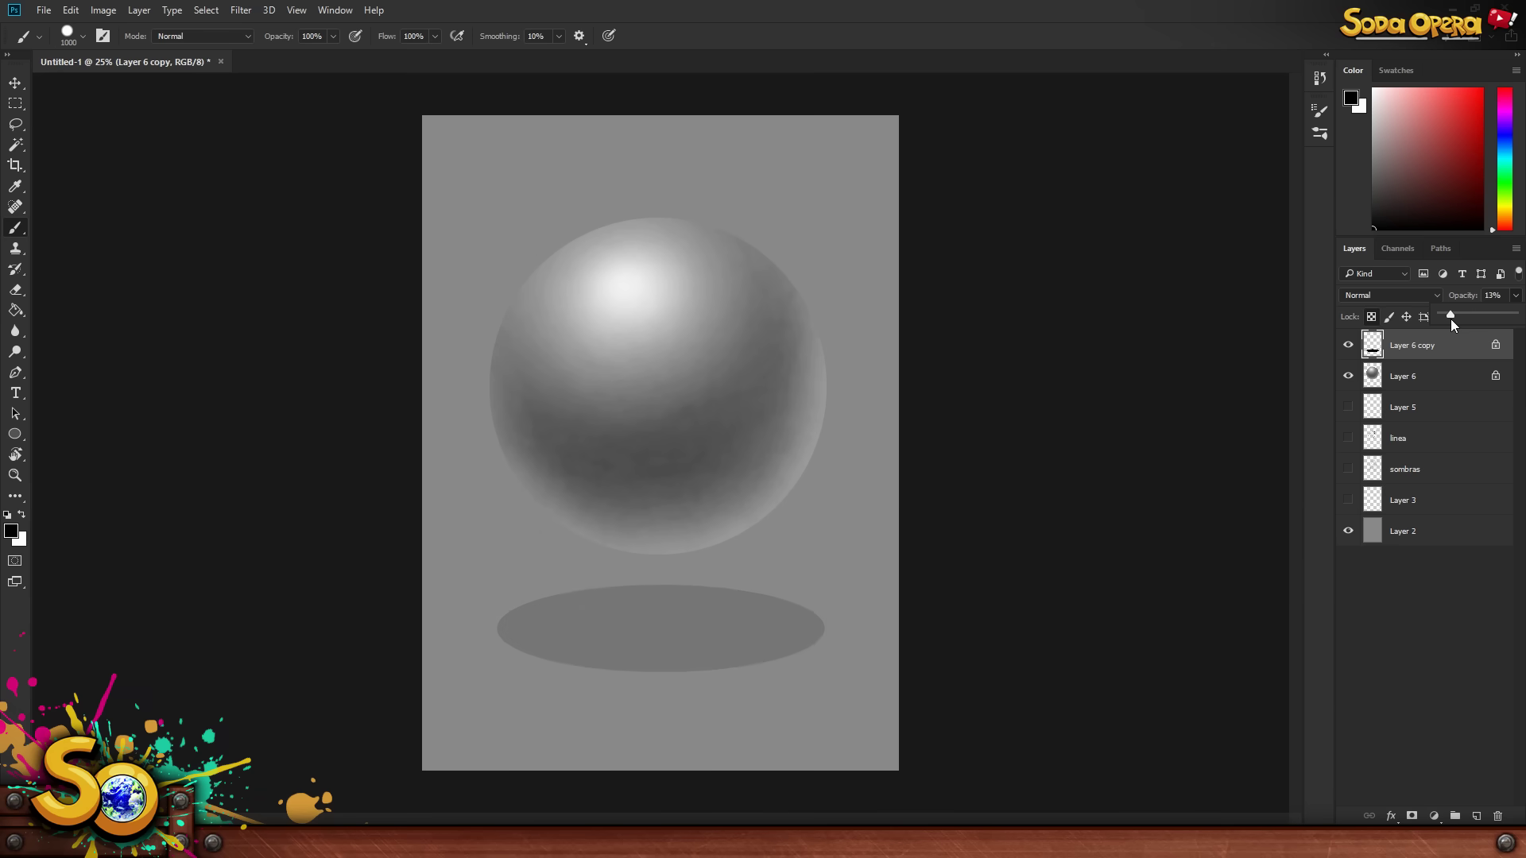
click(1272, 415)
- Scale the shadow ellipse down slightly and shift it toward the canvas's right edge
key(ctrl+t)
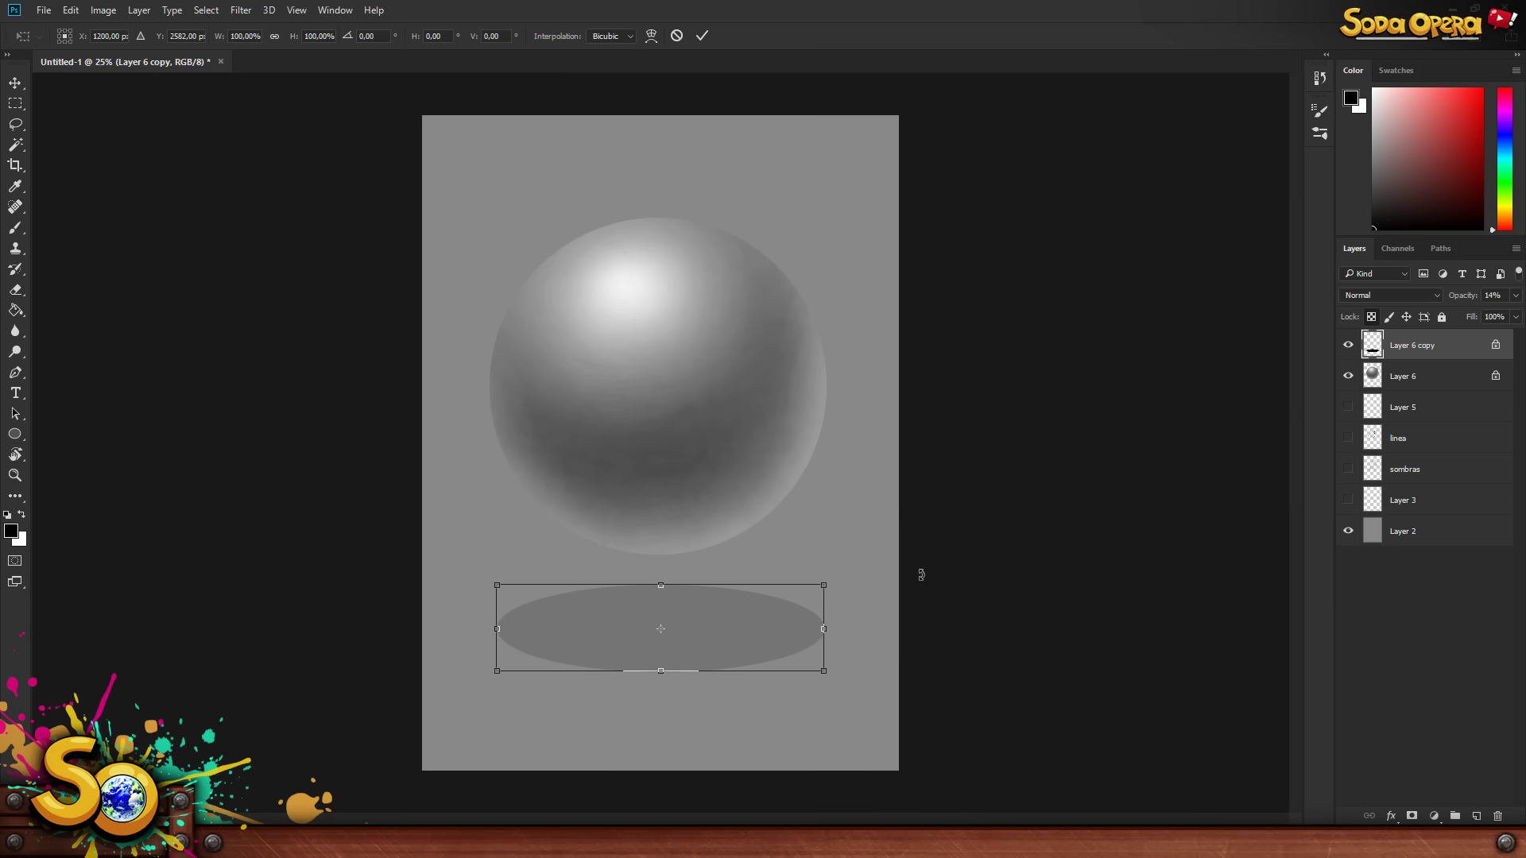
mouse_move(830, 582)
mouse_down()
mouse_move(790, 595)
mouse_move(786, 614)
mouse_move(832, 624)
mouse_move(911, 580)
mouse_move(827, 610)
mouse_up()
key(Return)
key(b)
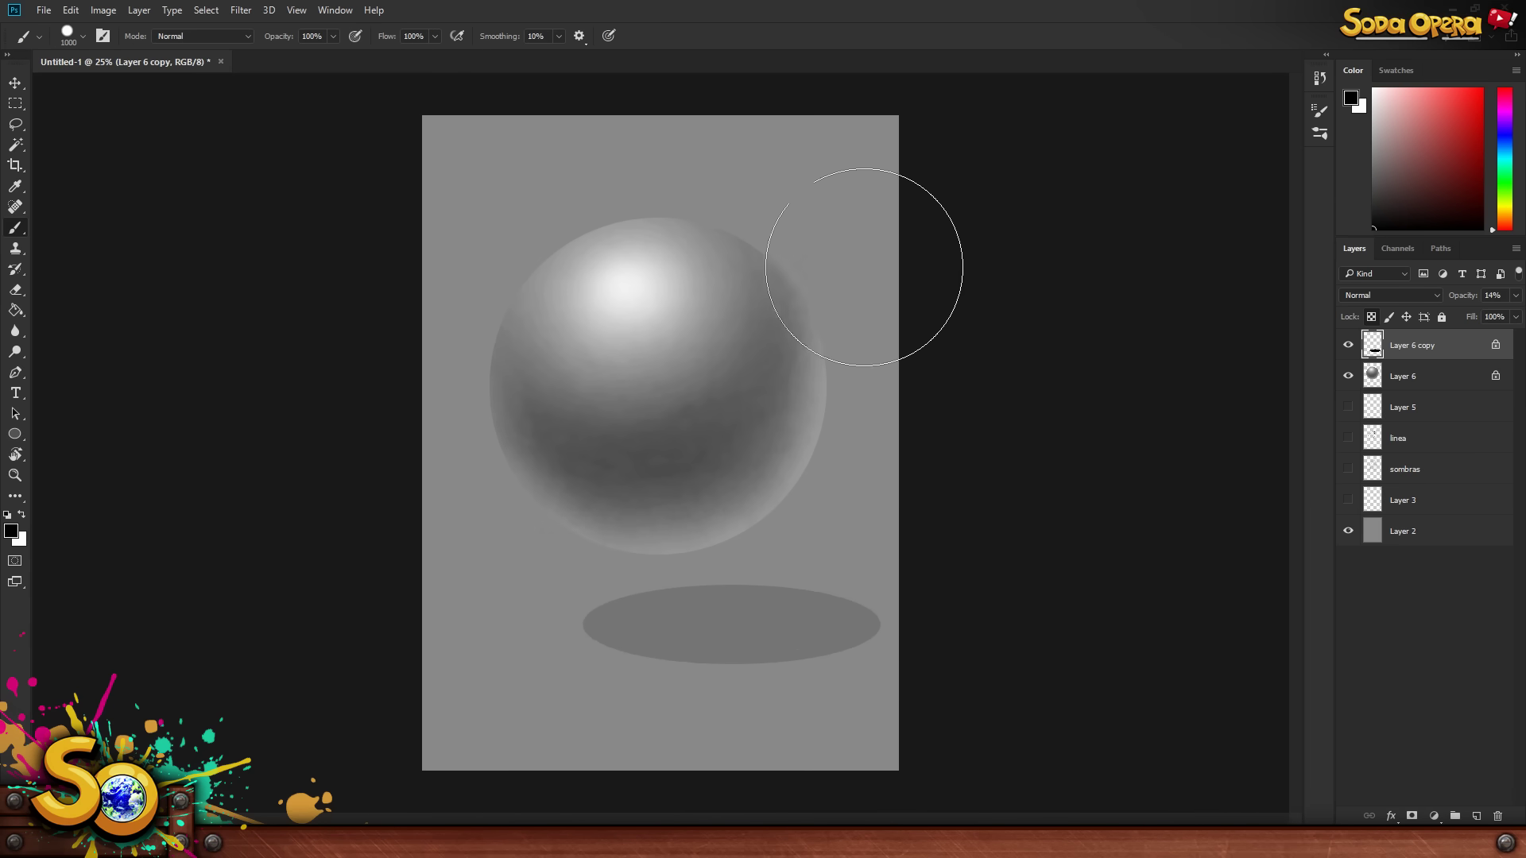
- Move the shadow layer beneath Layer 6, try the shadow directly under the sphere, and place it lower with a gap between them
key(v)
drag(757, 624, 761, 584)
drag(1400, 349, 1414, 389)
drag(801, 588, 849, 557)
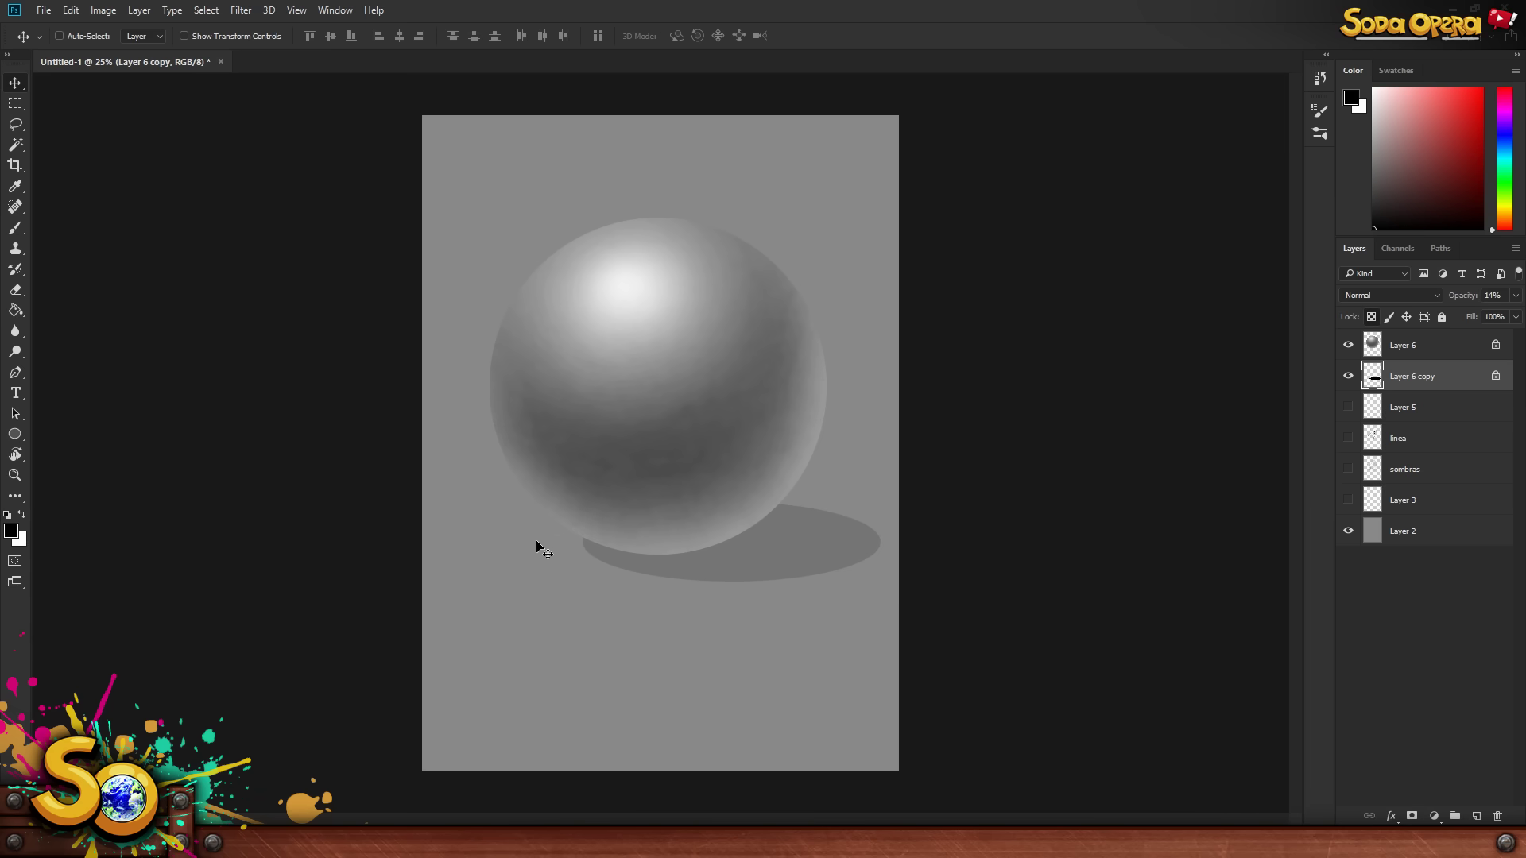
drag(867, 544, 867, 651)
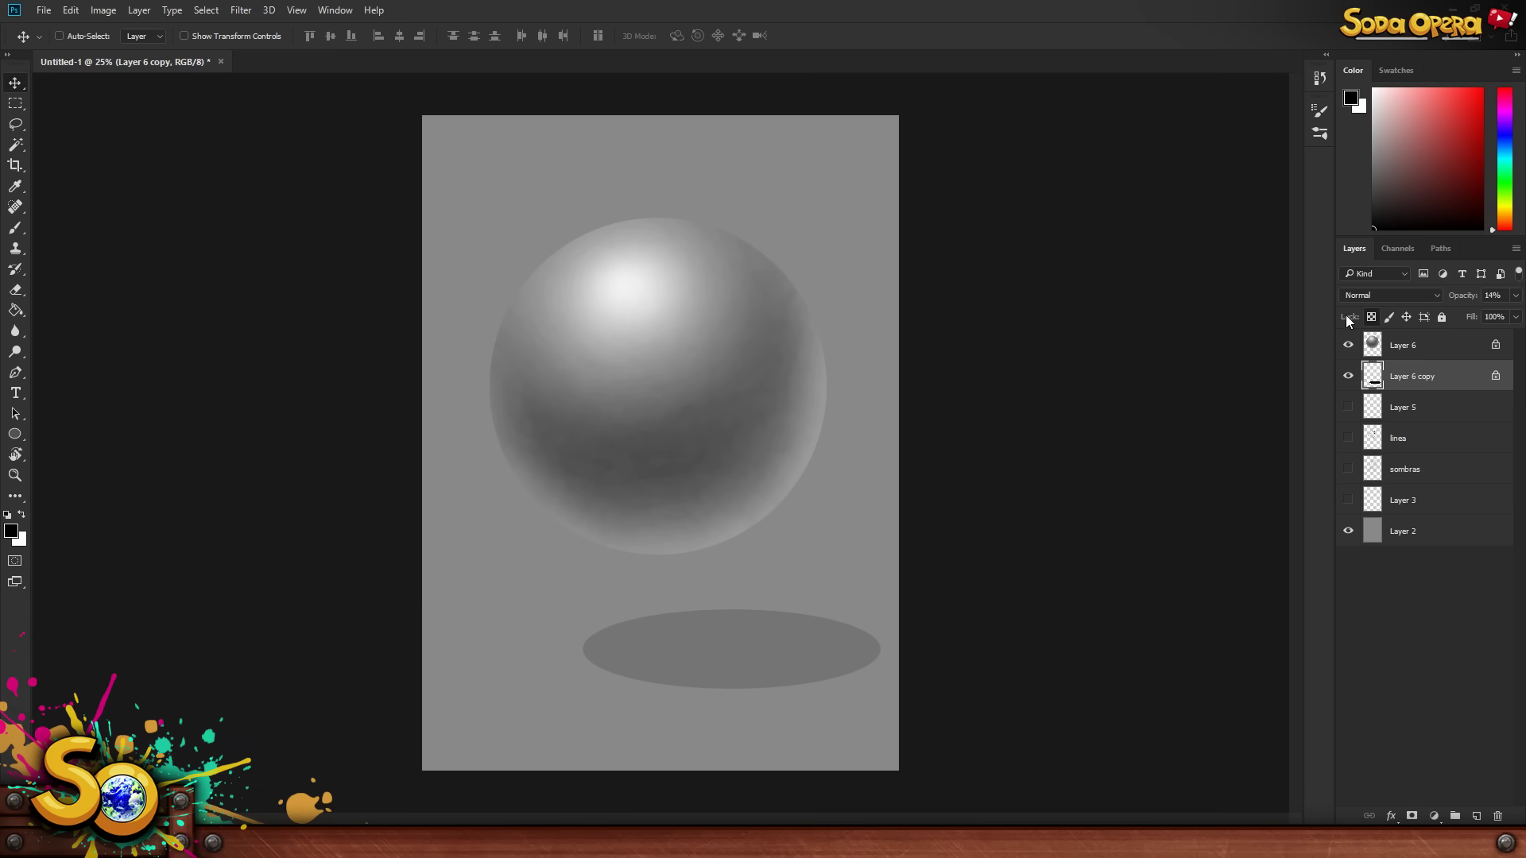
- Cover the whole sphere on Layer 6 with flat tan color #c8a87b
click(1374, 355)
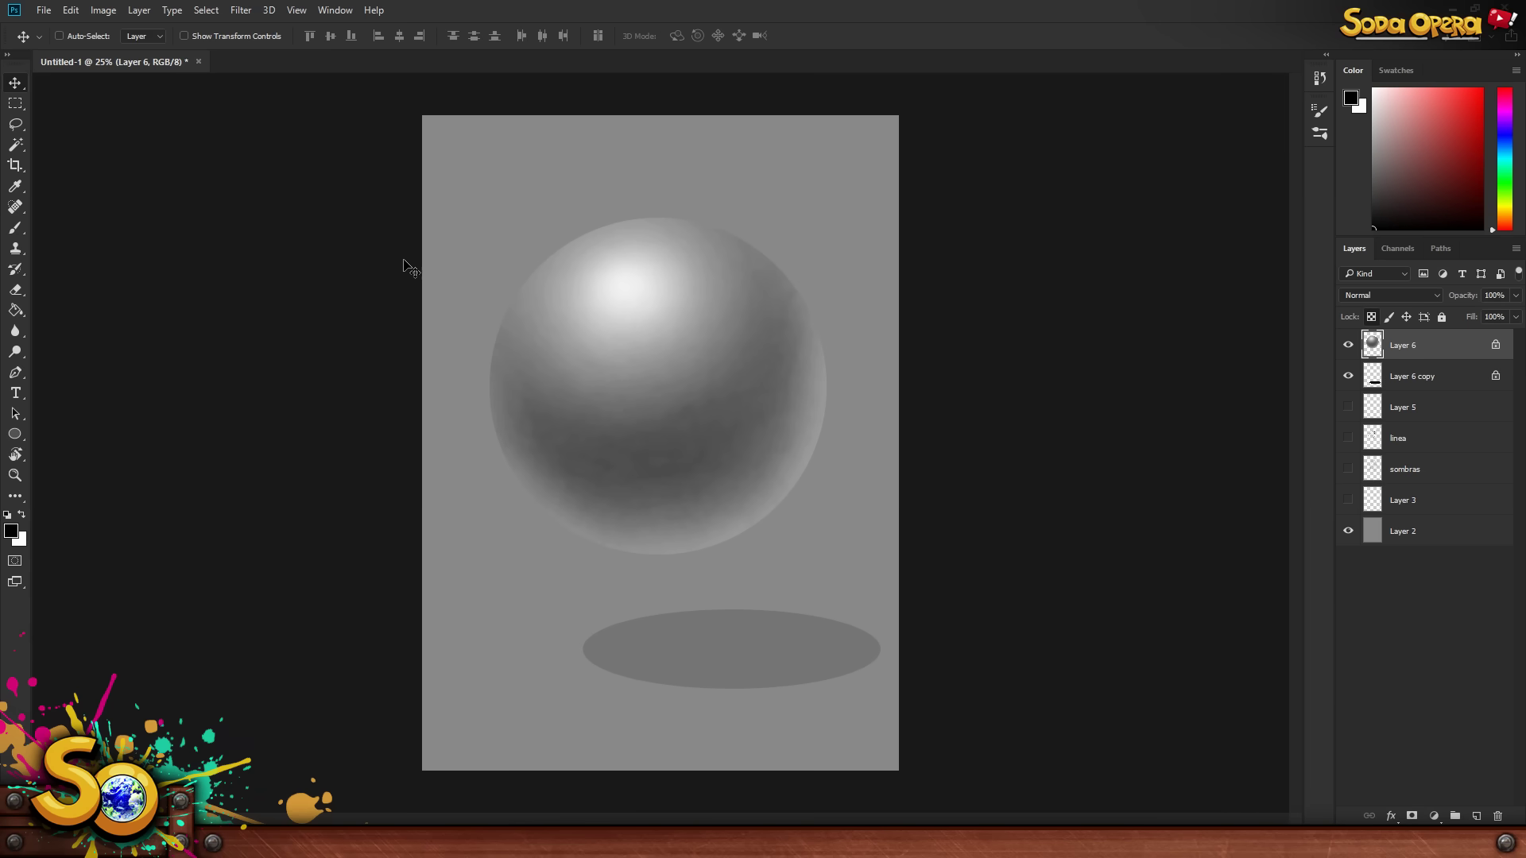
key(b)
click(11, 530)
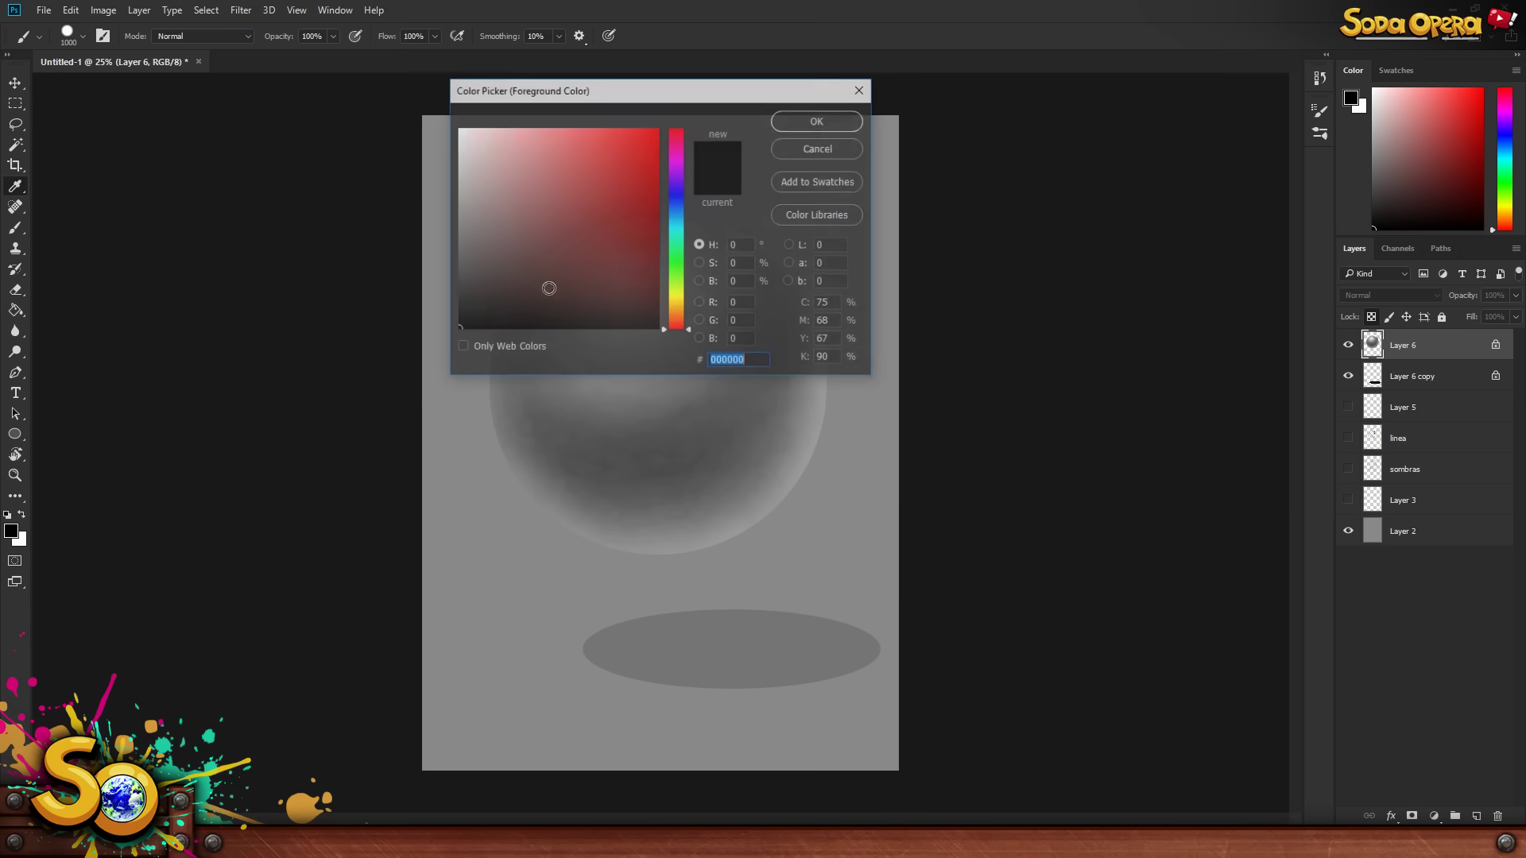
click(622, 206)
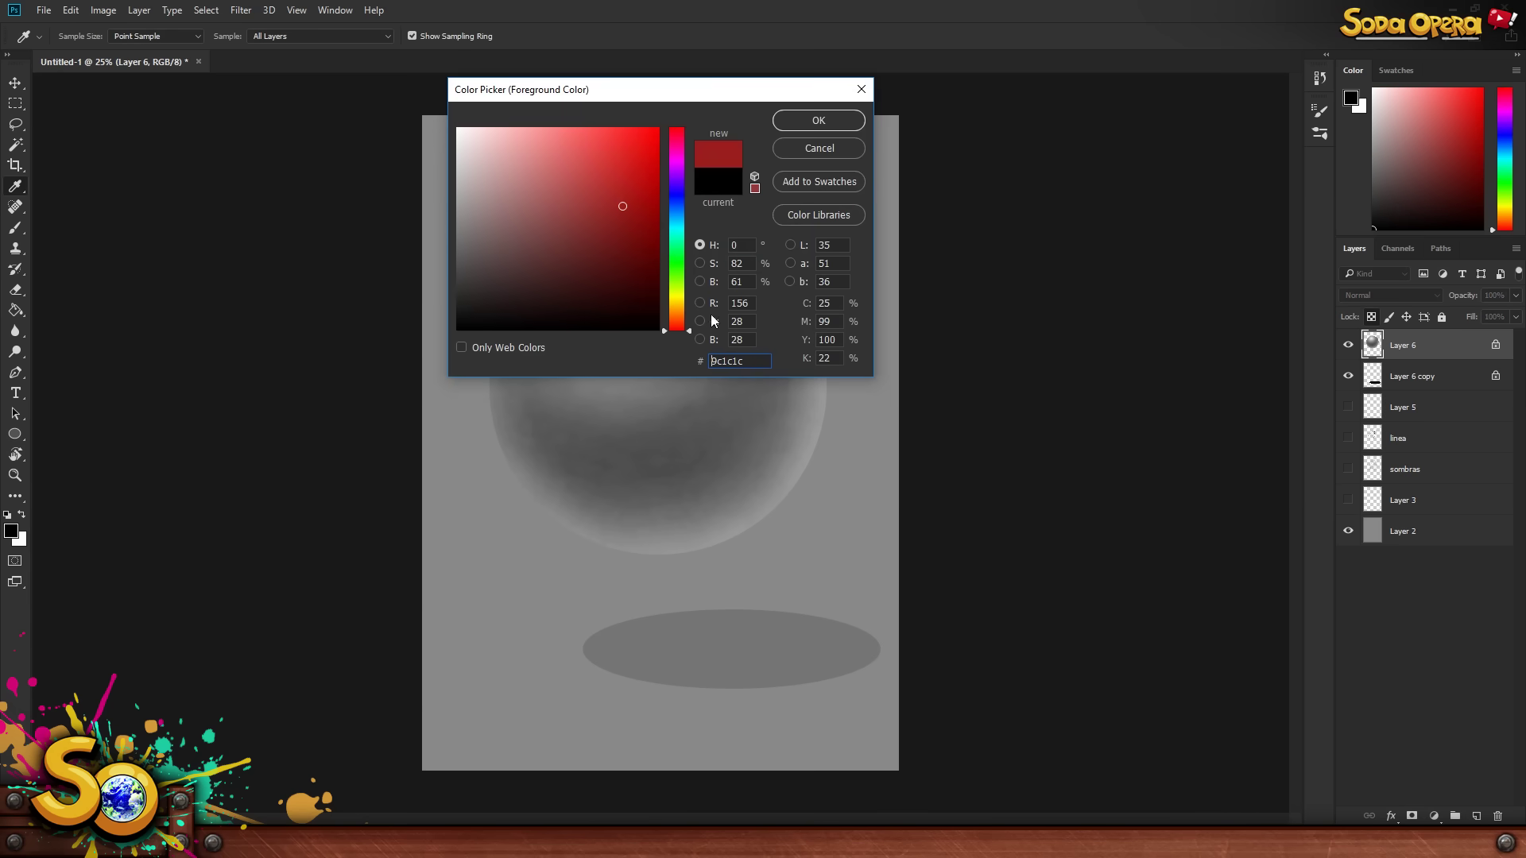
drag(688, 331, 694, 312)
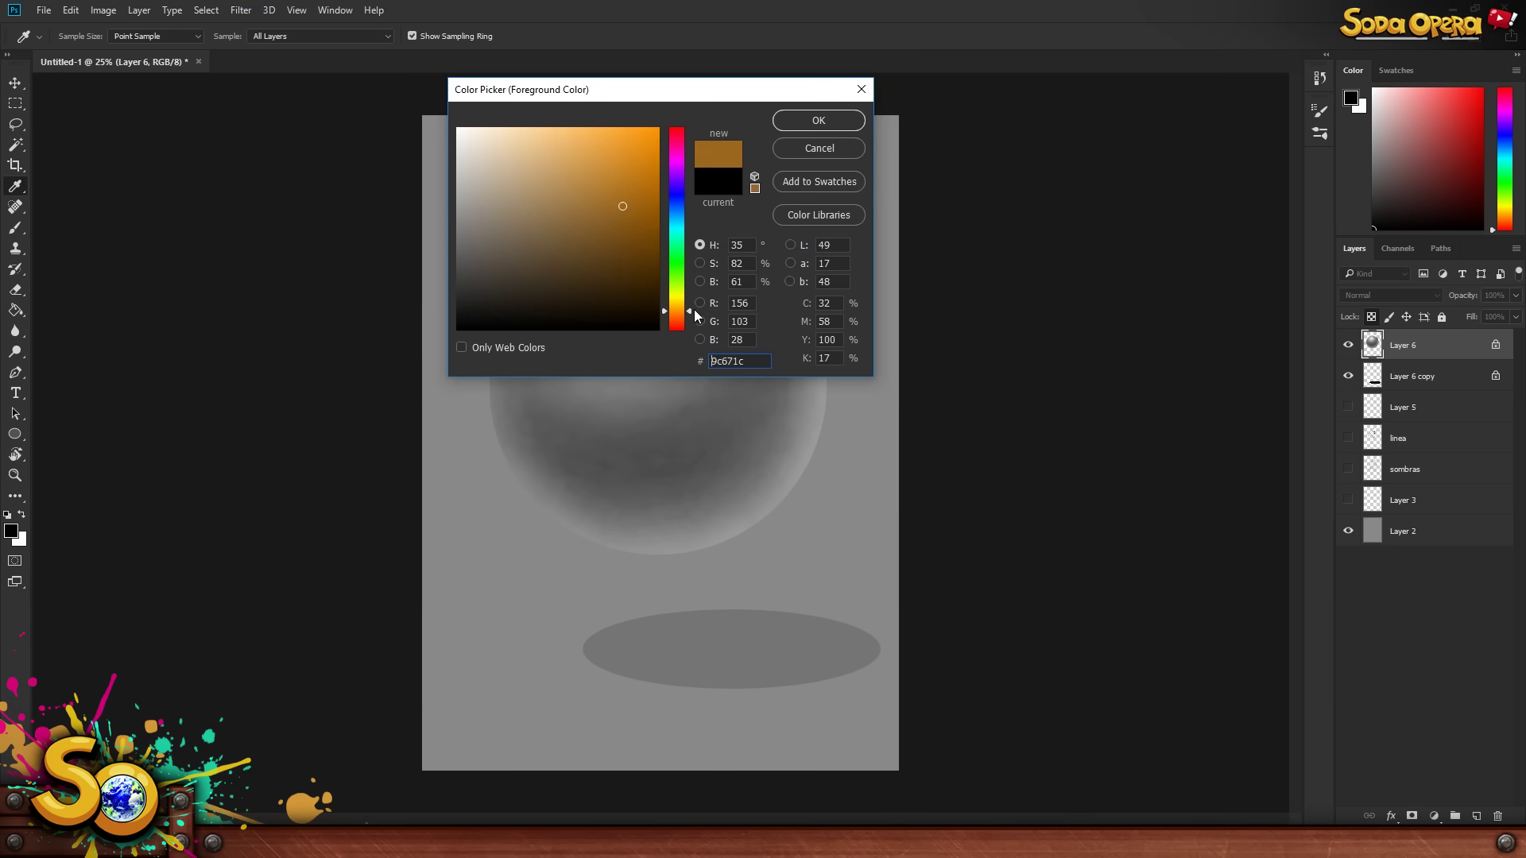
click(534, 171)
click(798, 119)
key(b)
mouse_move(676, 397)
mouse_down()
mouse_move(606, 188)
mouse_move(811, 487)
mouse_move(760, 628)
mouse_up()
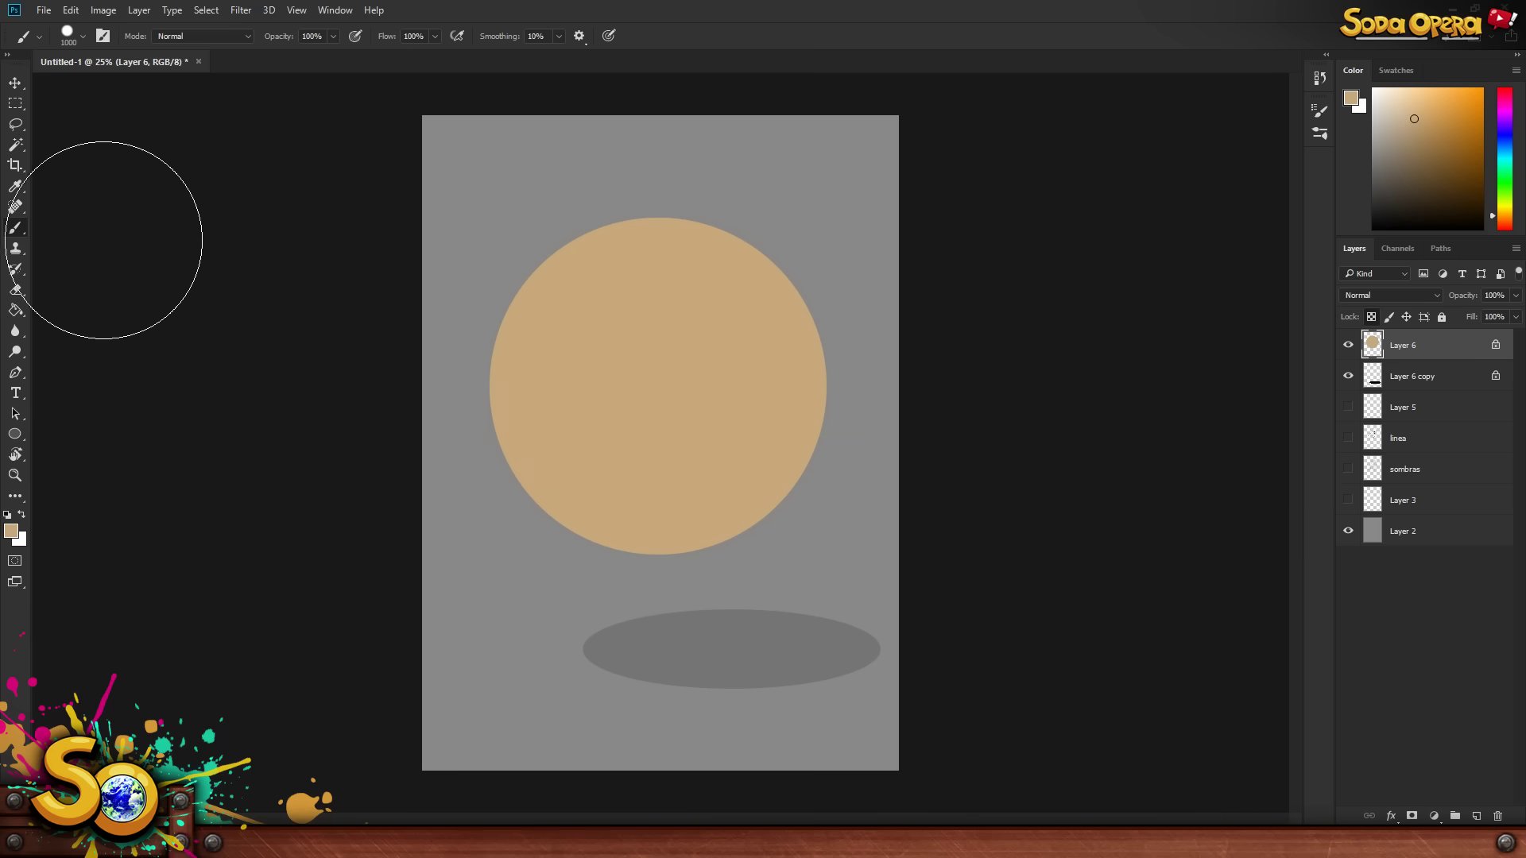
- Soften the brush, set its opacity to 10%, and choose a pale yellow foreground color with a hue of 51°
click(70, 33)
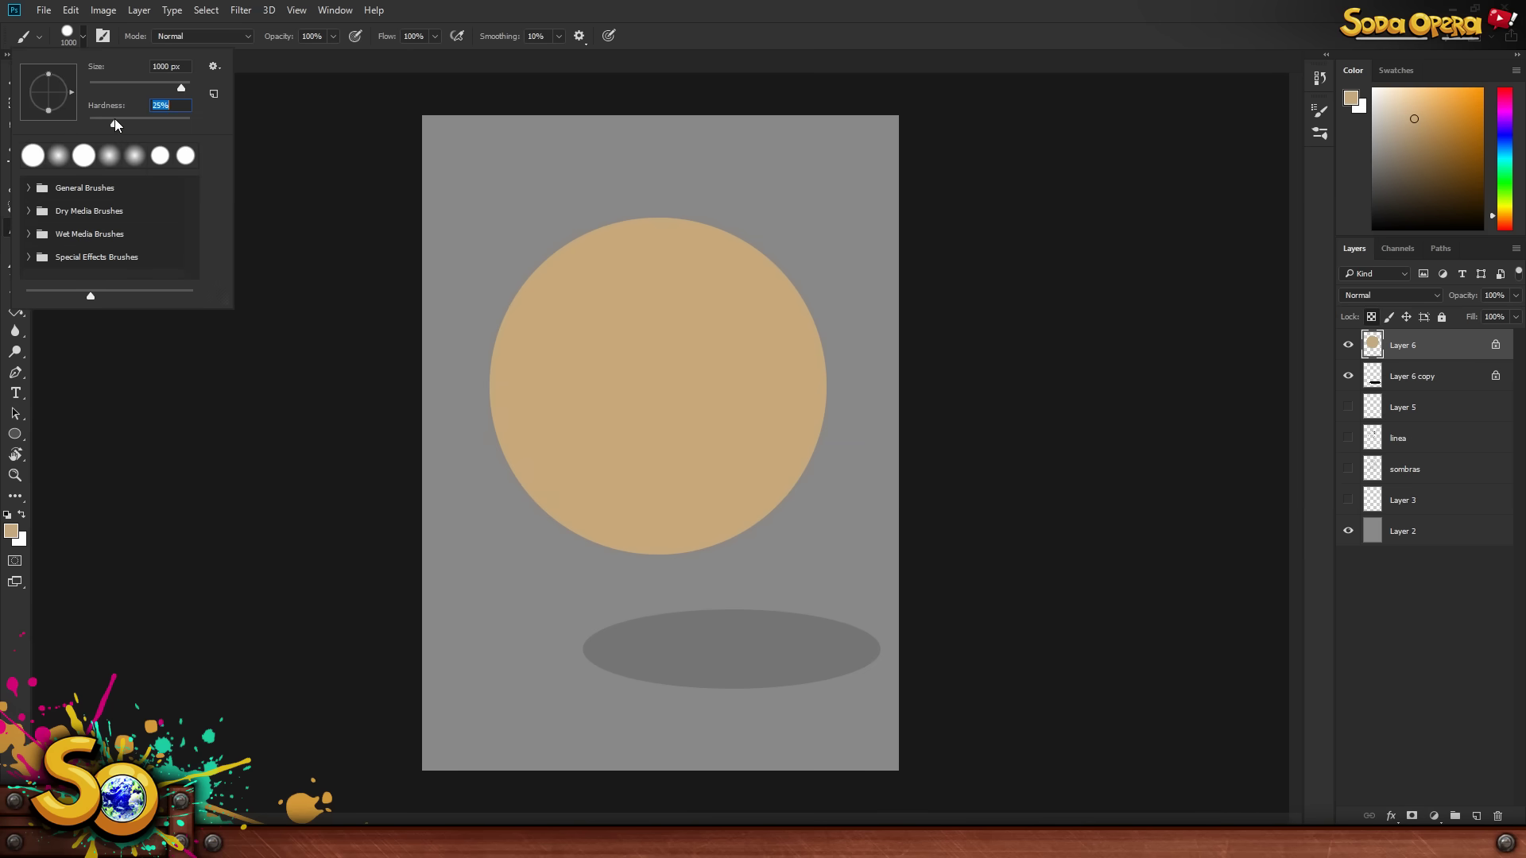
click(334, 35)
click(267, 54)
click(12, 529)
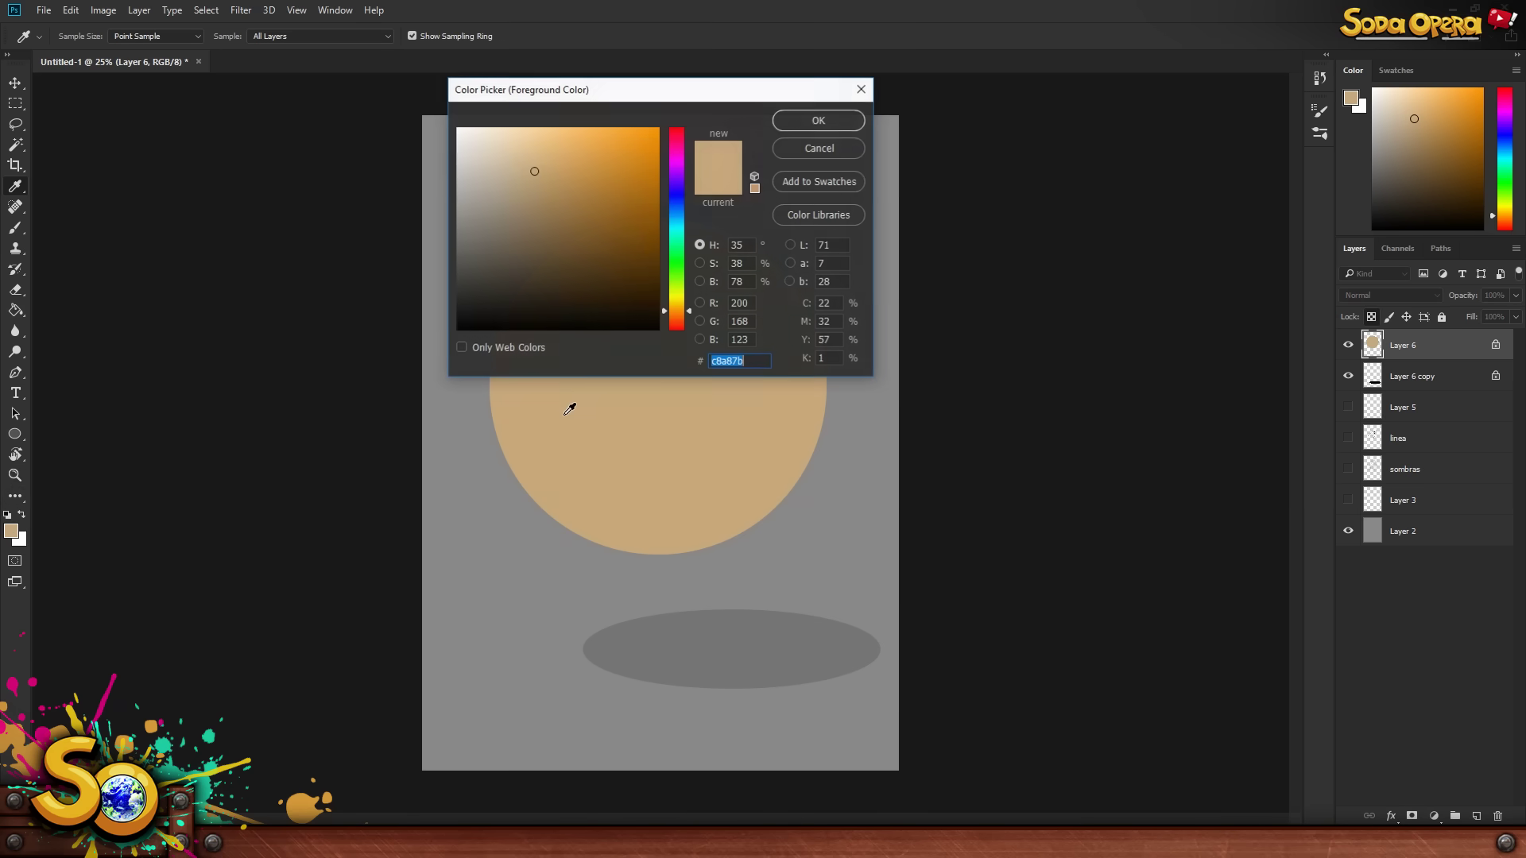
drag(686, 311, 688, 302)
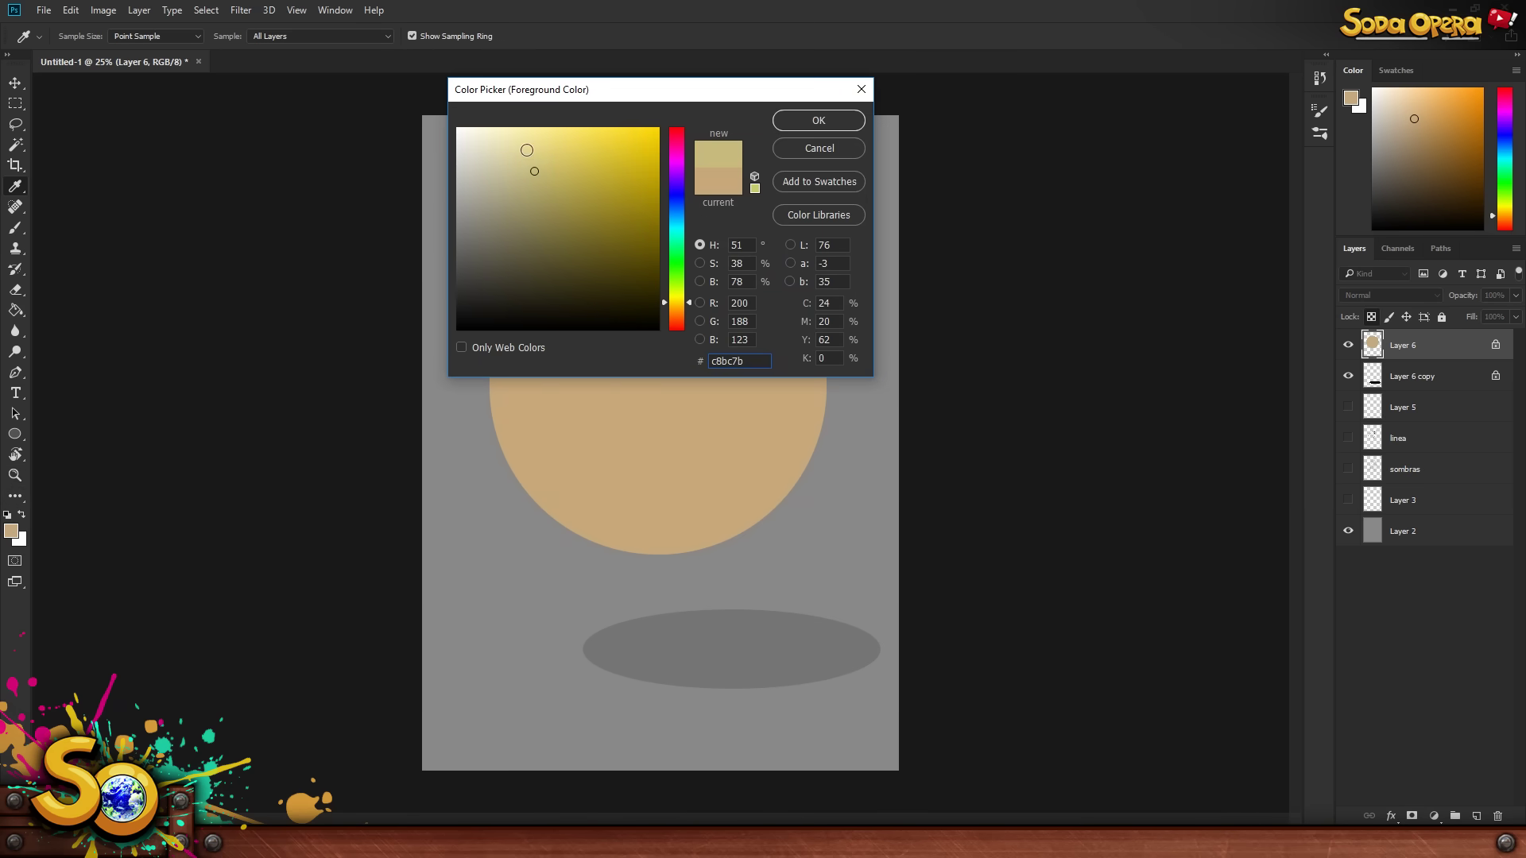
click(525, 148)
click(818, 120)
key(b)
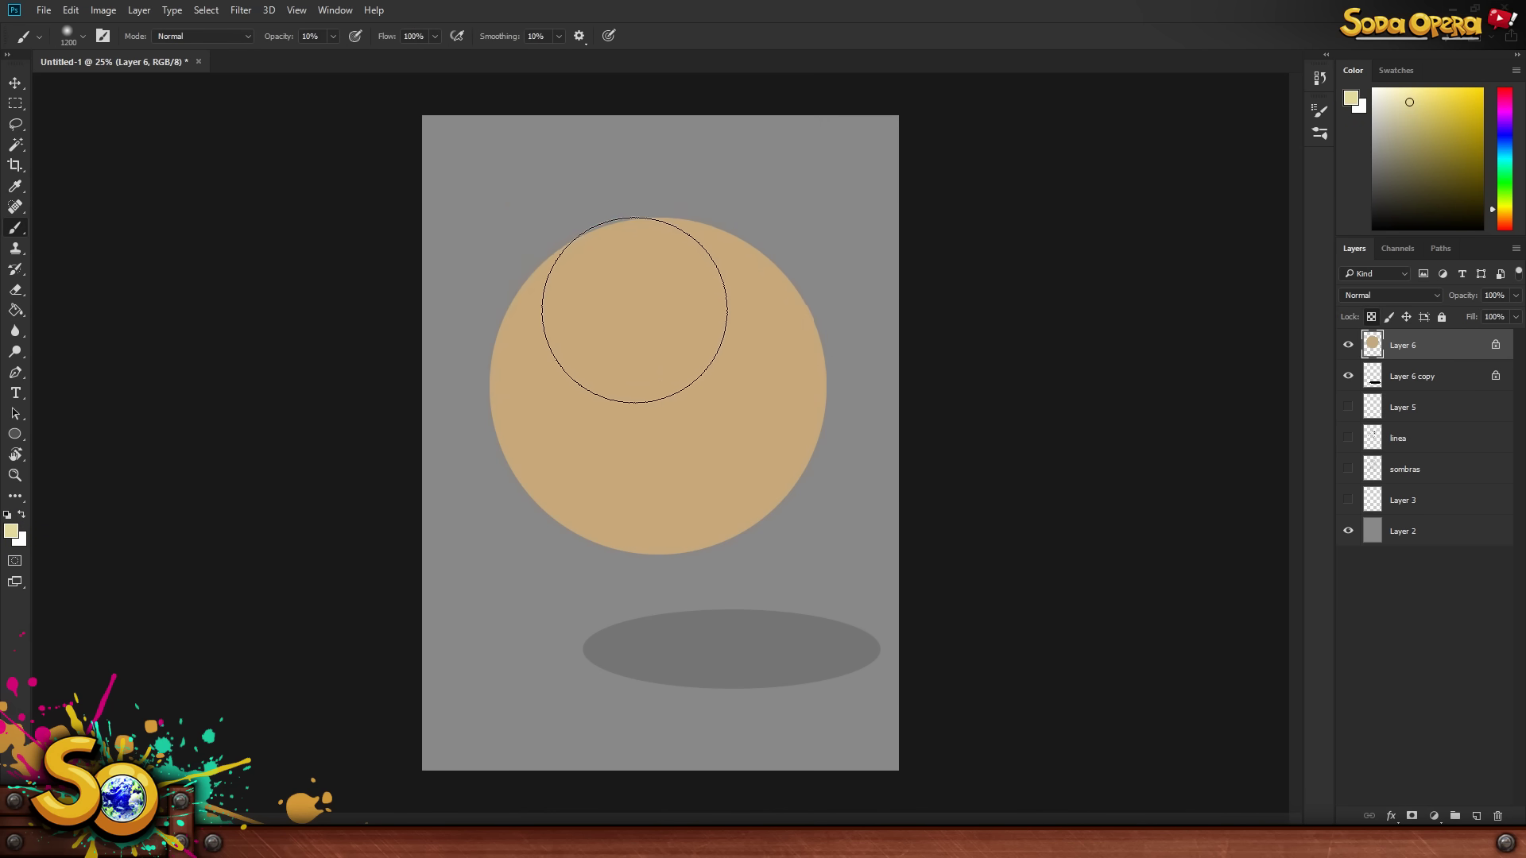
- Brush a soft pale yellow light onto the tan sphere's upper left, varying the brush size up to 1200 px
key(bracketleft)
key(bracketleft)
key(bracketleft)
key(bracketleft)
key(bracketleft)
mouse_move(627, 299)
mouse_down()
mouse_move(674, 290)
mouse_move(590, 300)
mouse_move(782, 279)
mouse_move(682, 310)
mouse_move(578, 297)
mouse_move(562, 325)
mouse_move(619, 367)
mouse_move(666, 325)
mouse_move(639, 307)
mouse_up()
key(bracketright)
key(bracketleft)
key(bracketleft)
key(bracketleft)
key(bracketleft)
key(bracketleft)
key(bracketright)
key(bracketright)
key(bracketright)
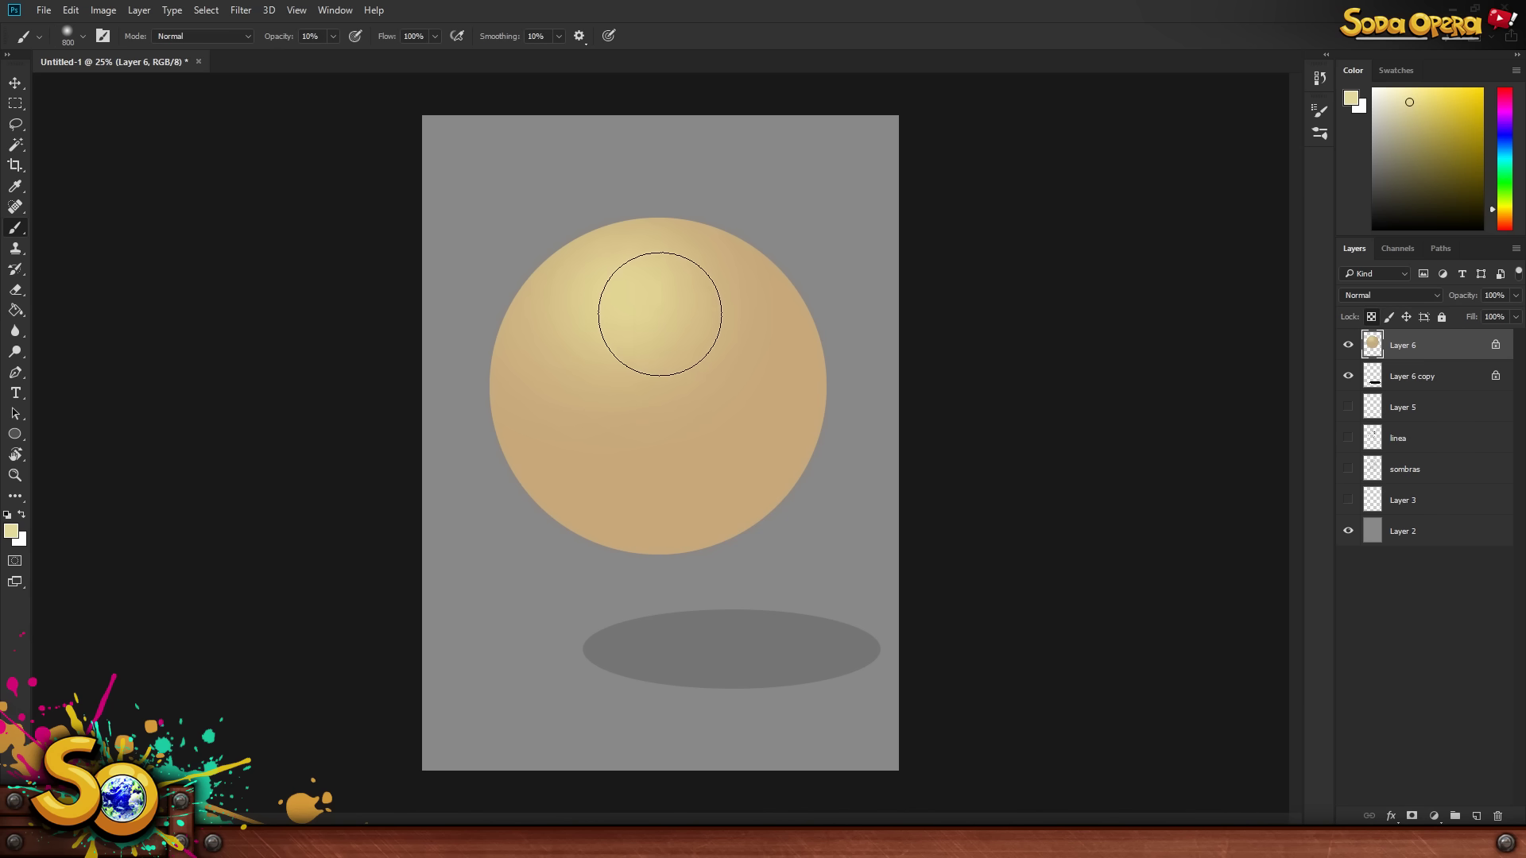
key(bracketright)
key(bracketright)
key(bracketright)
key(bracketright)
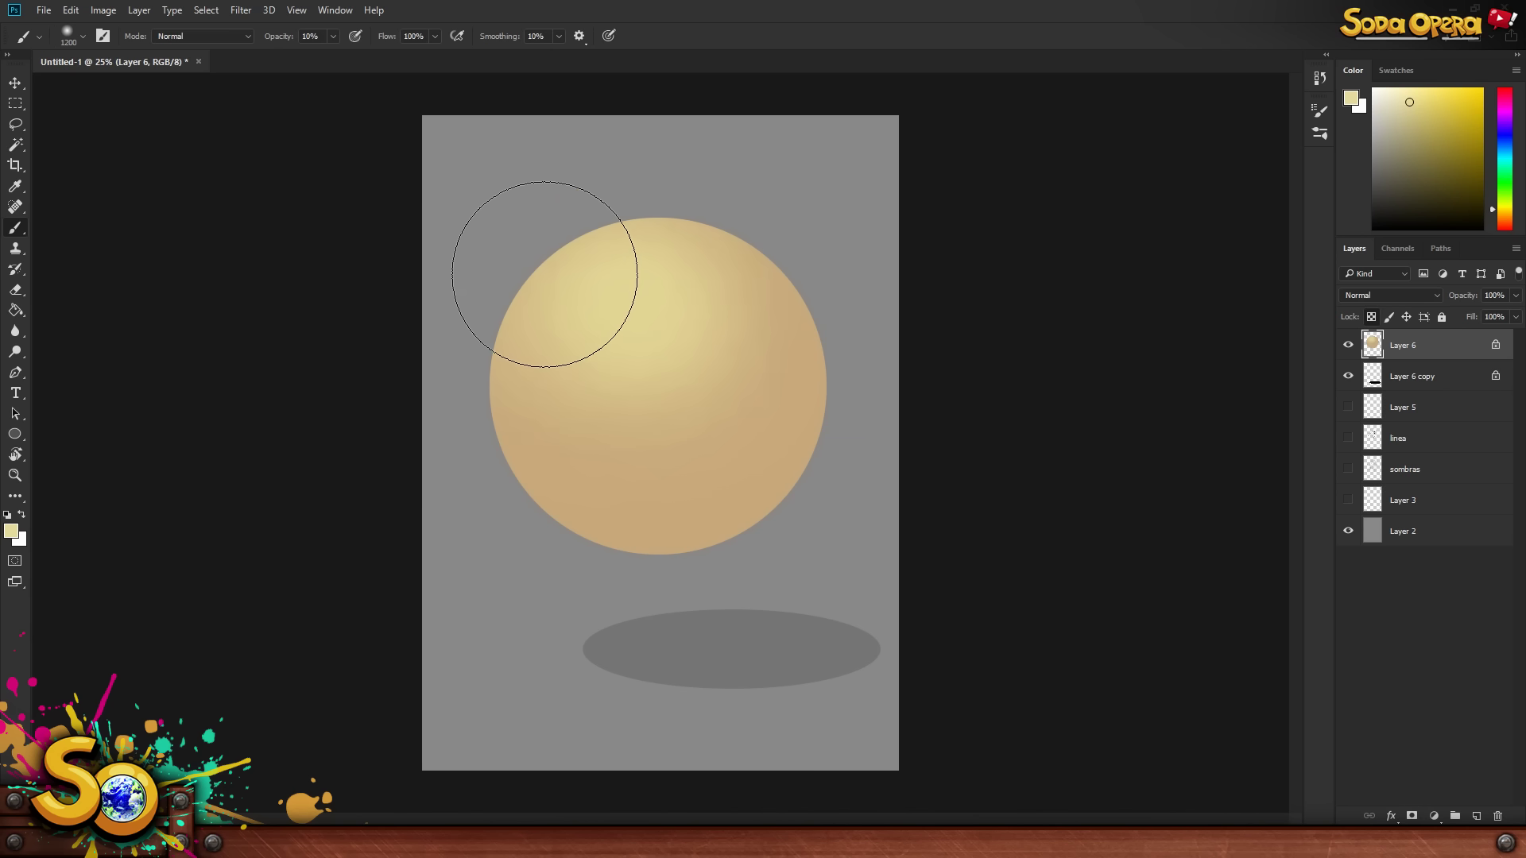
- Sample the tan from the sphere's lower right and shift the foreground color to a more saturated reddish brown
alt+click(752, 472)
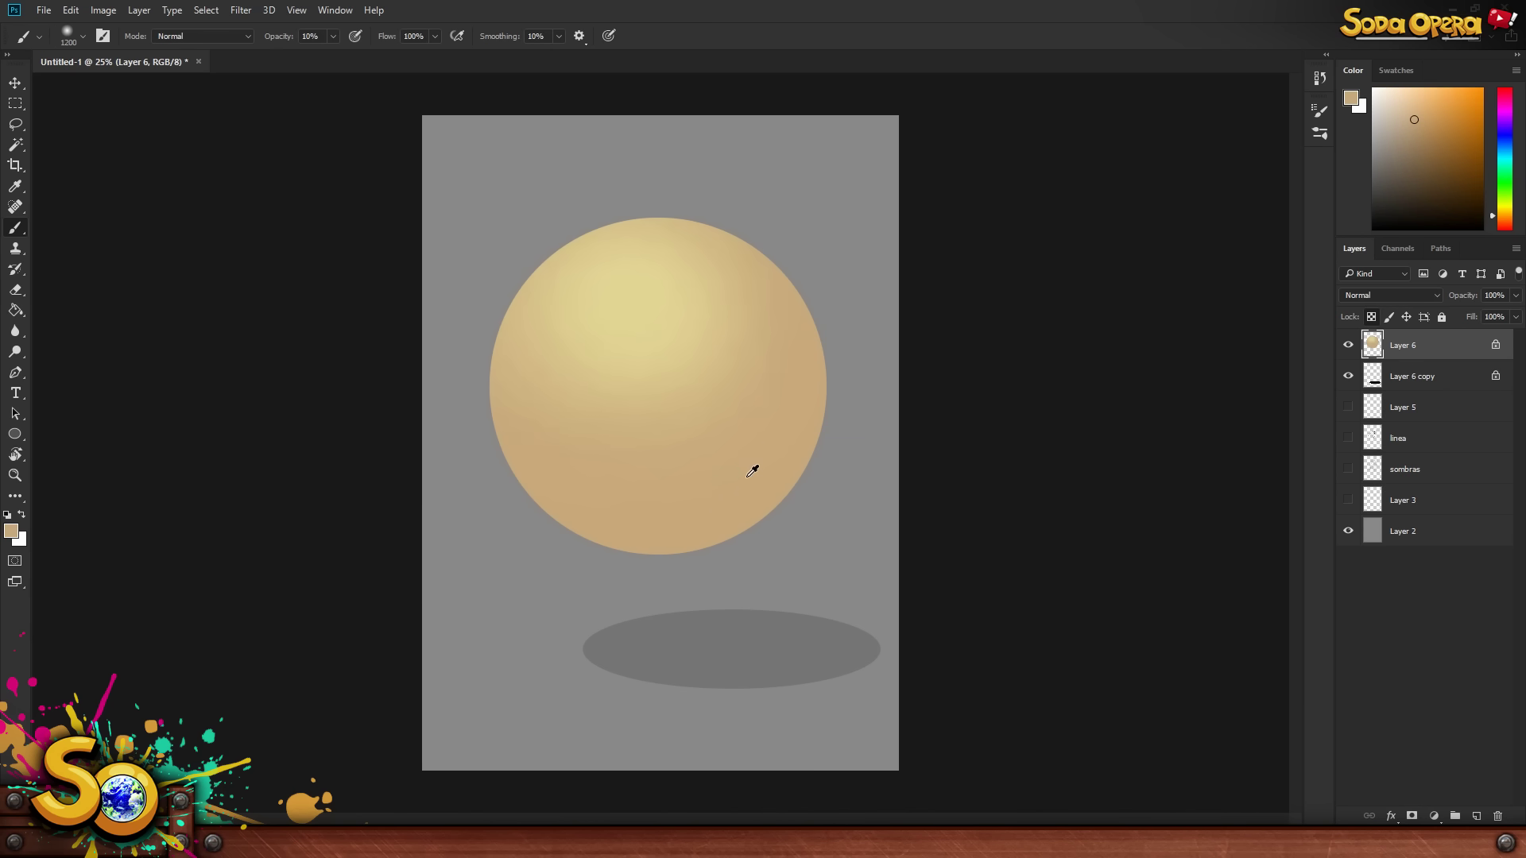
mouse_move(726, 481)
mouse_down()
mouse_move(763, 497)
mouse_move(736, 466)
mouse_move(776, 450)
mouse_move(750, 494)
mouse_up()
click(11, 531)
drag(693, 313, 693, 318)
drag(550, 182, 561, 181)
click(814, 121)
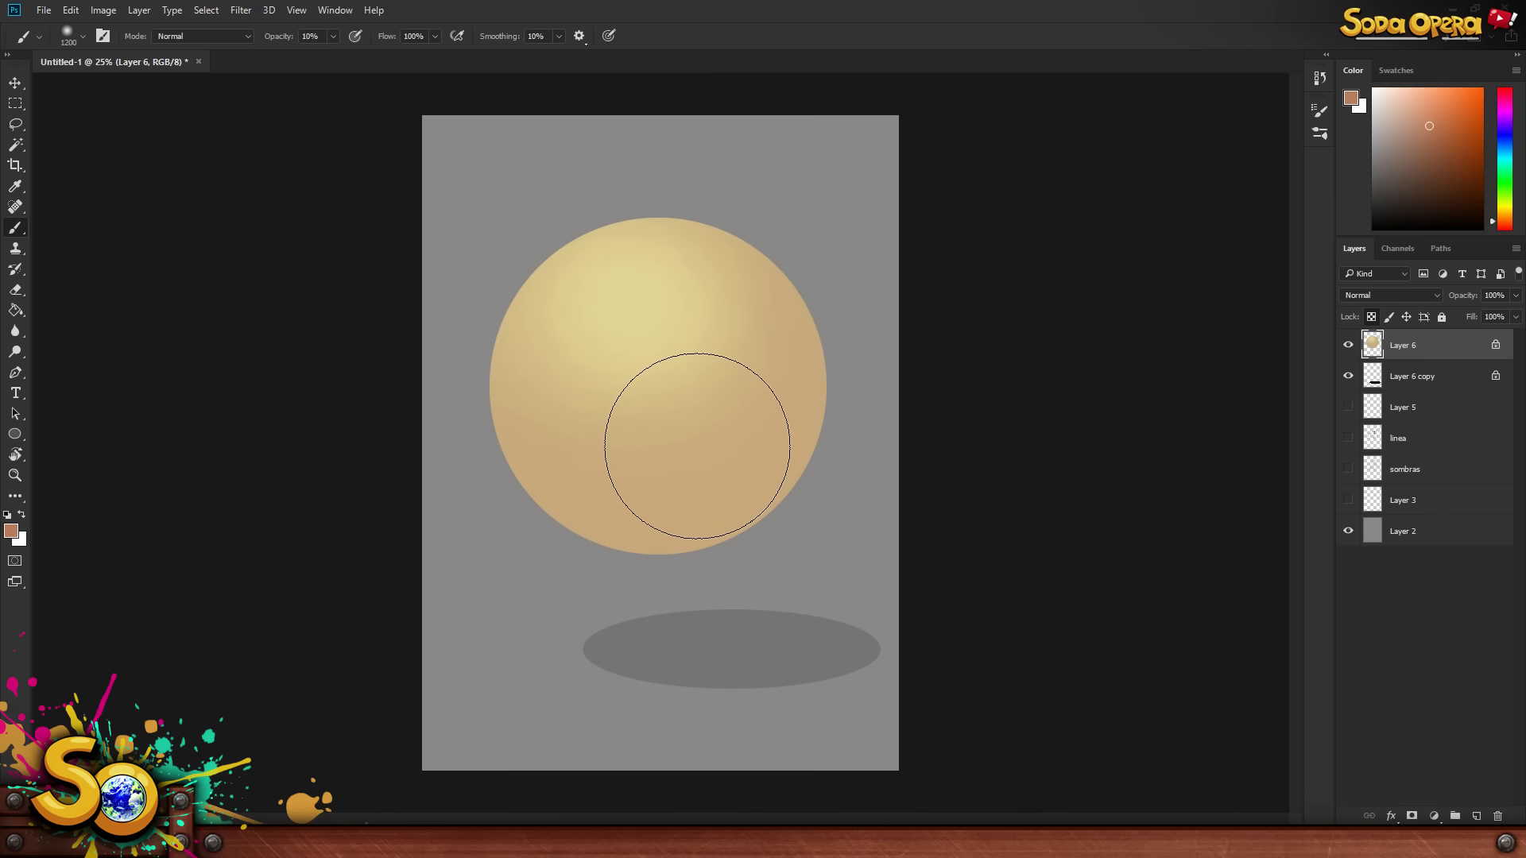
- Brush reddish-brown shading along the sphere's bottom and lower-right edges, varying the brush between 900 and 1600 px
key(bracketleft)
key(bracketleft)
key(bracketleft)
key(bracketleft)
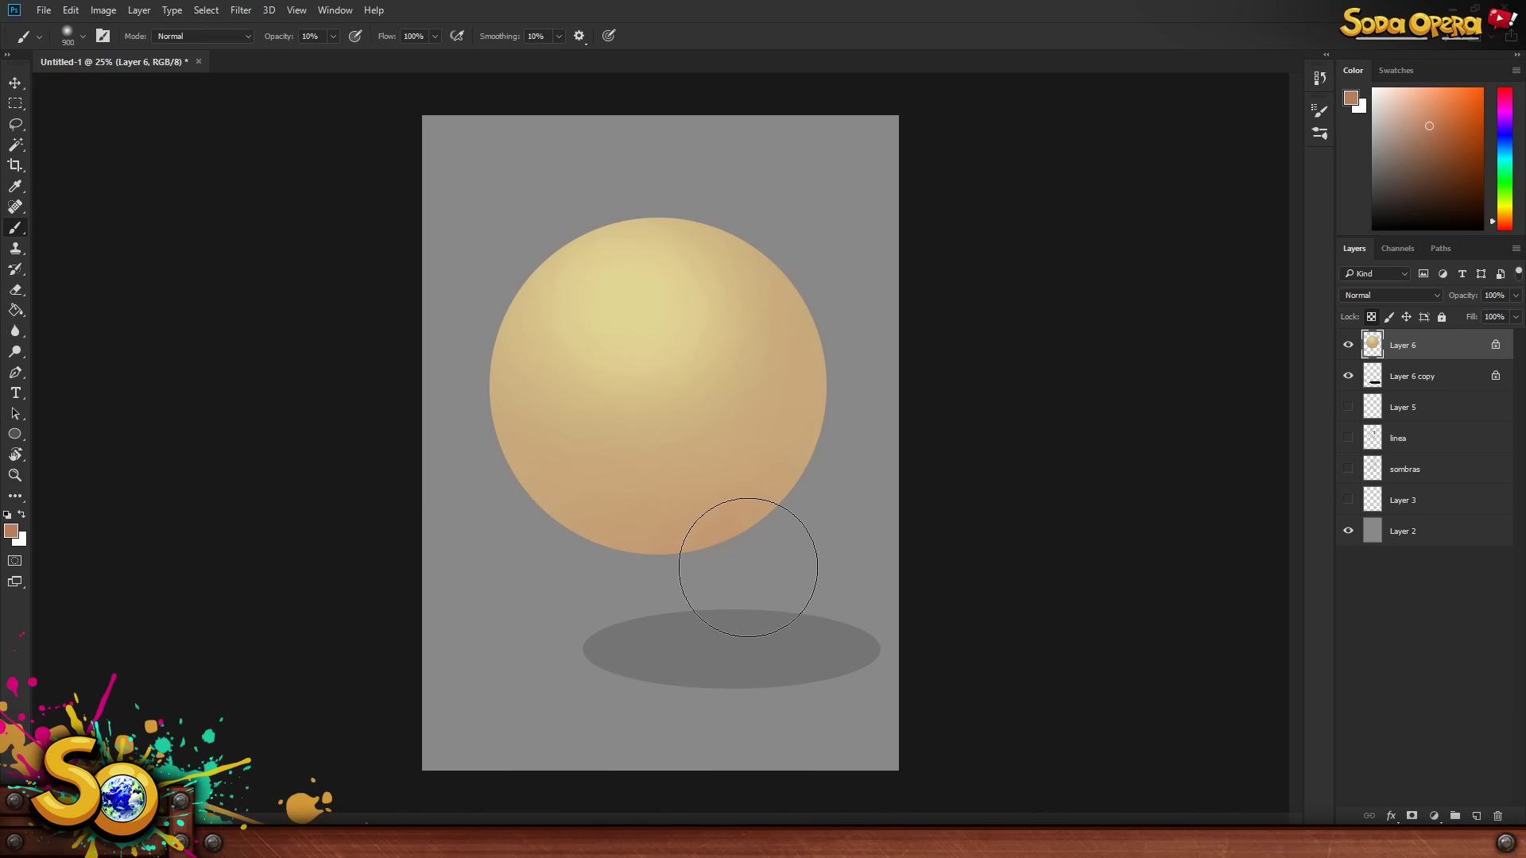
key(bracketright)
key(bracketright)
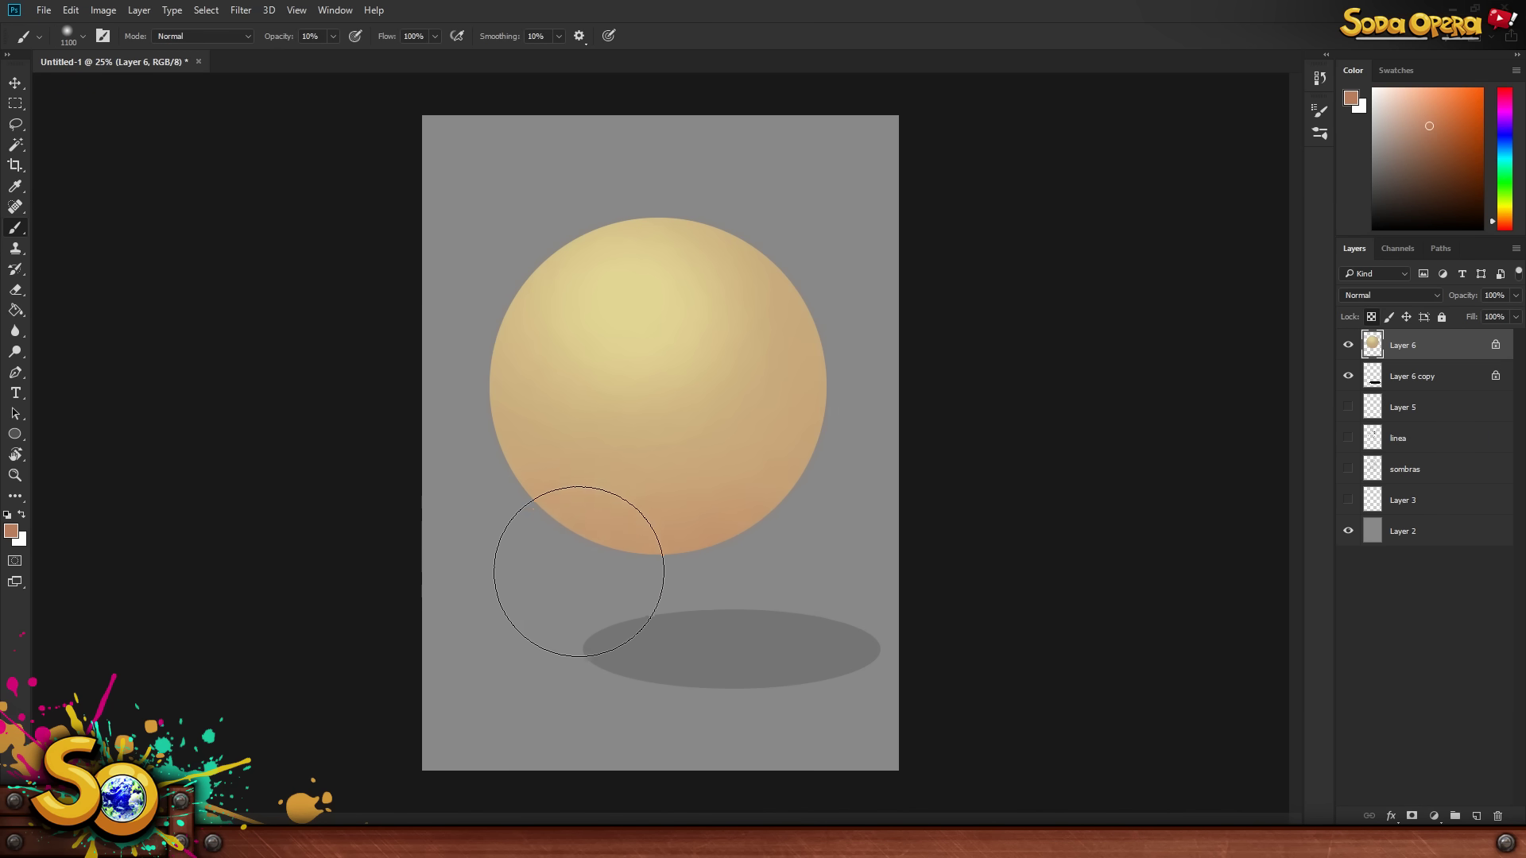
key(bracketright)
key(bracketright)
key(bracketright)
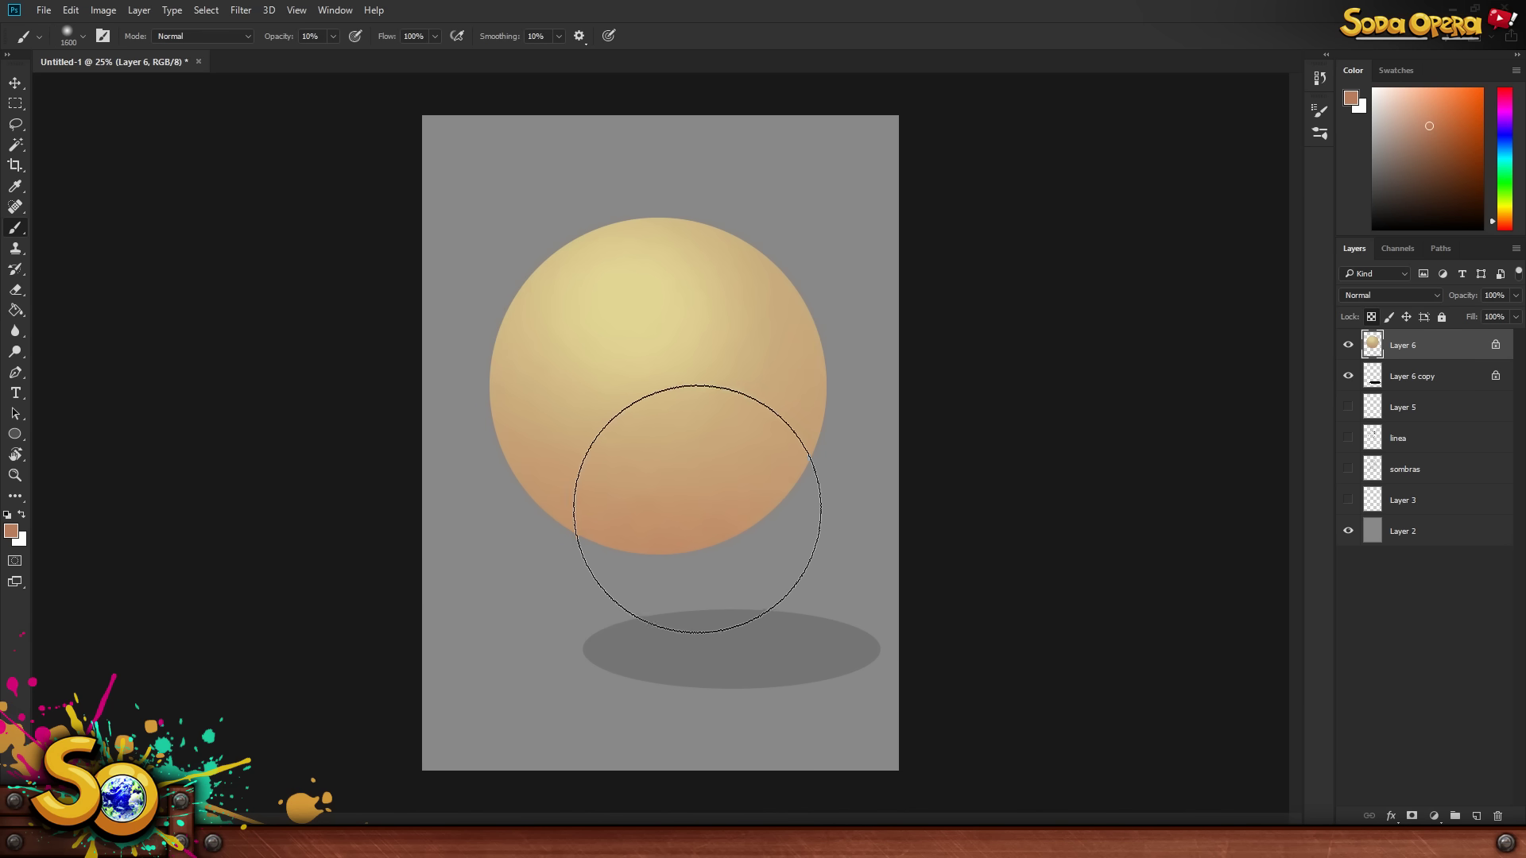
key(bracketleft)
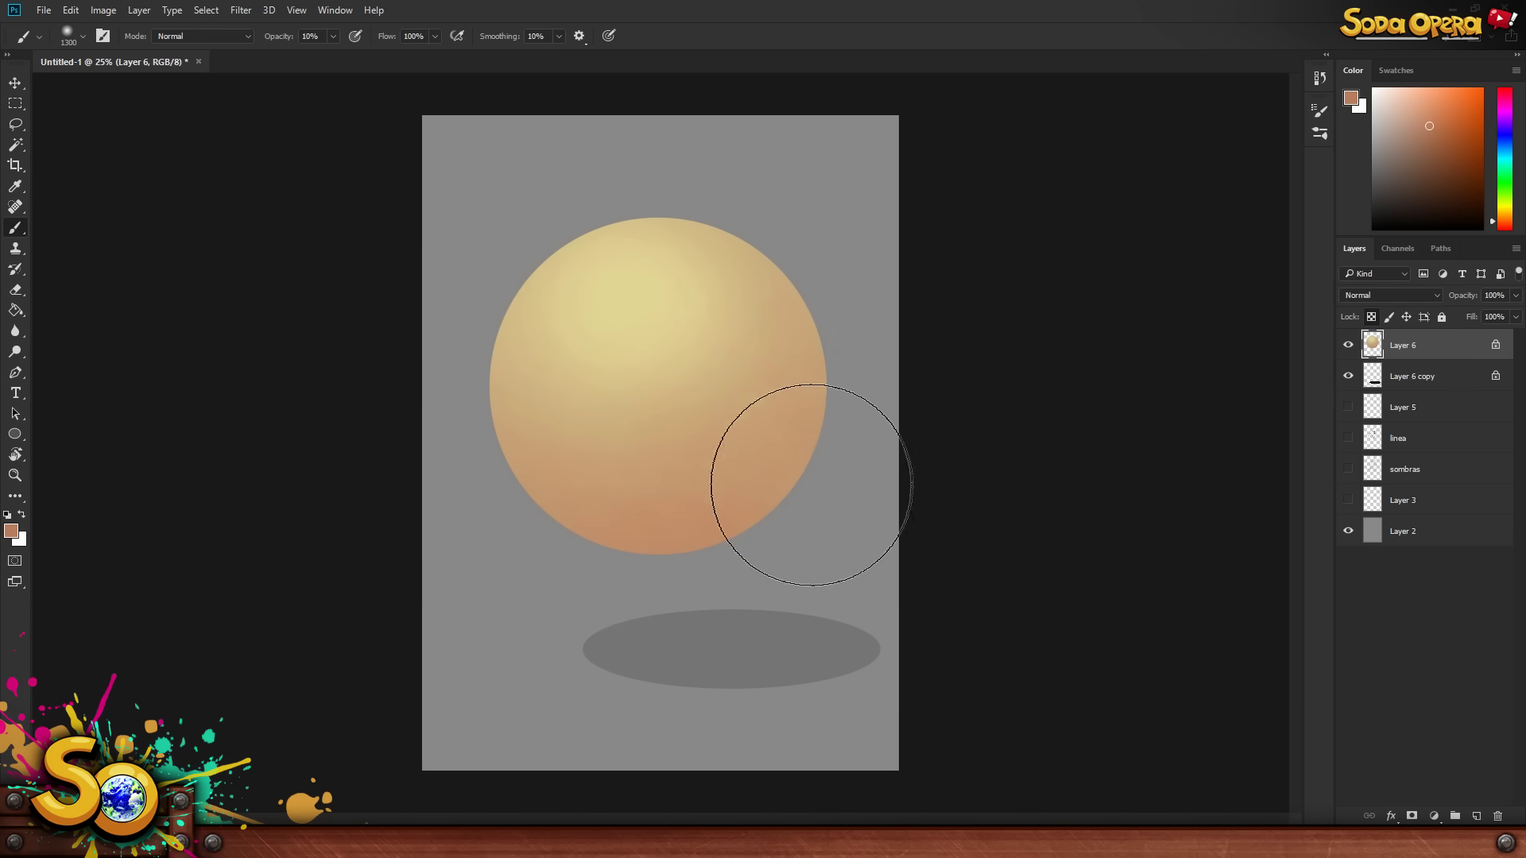
- Deepen the reddish-brown shading across the sphere's bottom and lower-right side with soft strokes, varying the brush between 900 and 1500 px
key(bracketleft)
key(bracketleft)
key(bracketleft)
key(bracketleft)
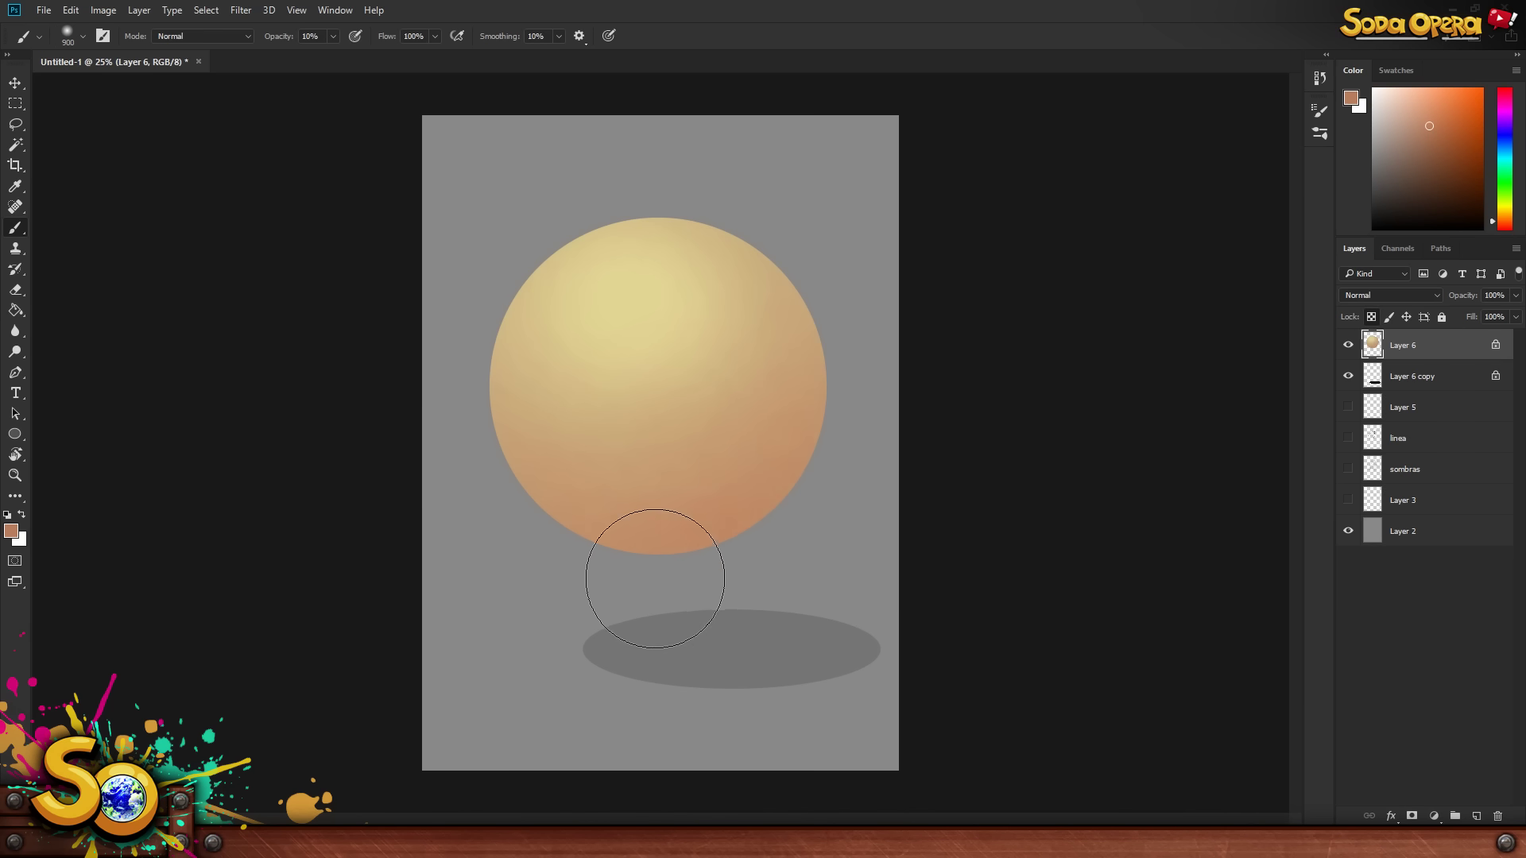
key(bracketleft)
key(bracketleft)
key(bracketleft)
key(bracketright)
key(bracketright)
key(bracketright)
key(bracketright)
key(bracketright)
key(bracketright)
key(bracketright)
key(bracketright)
key(bracketright)
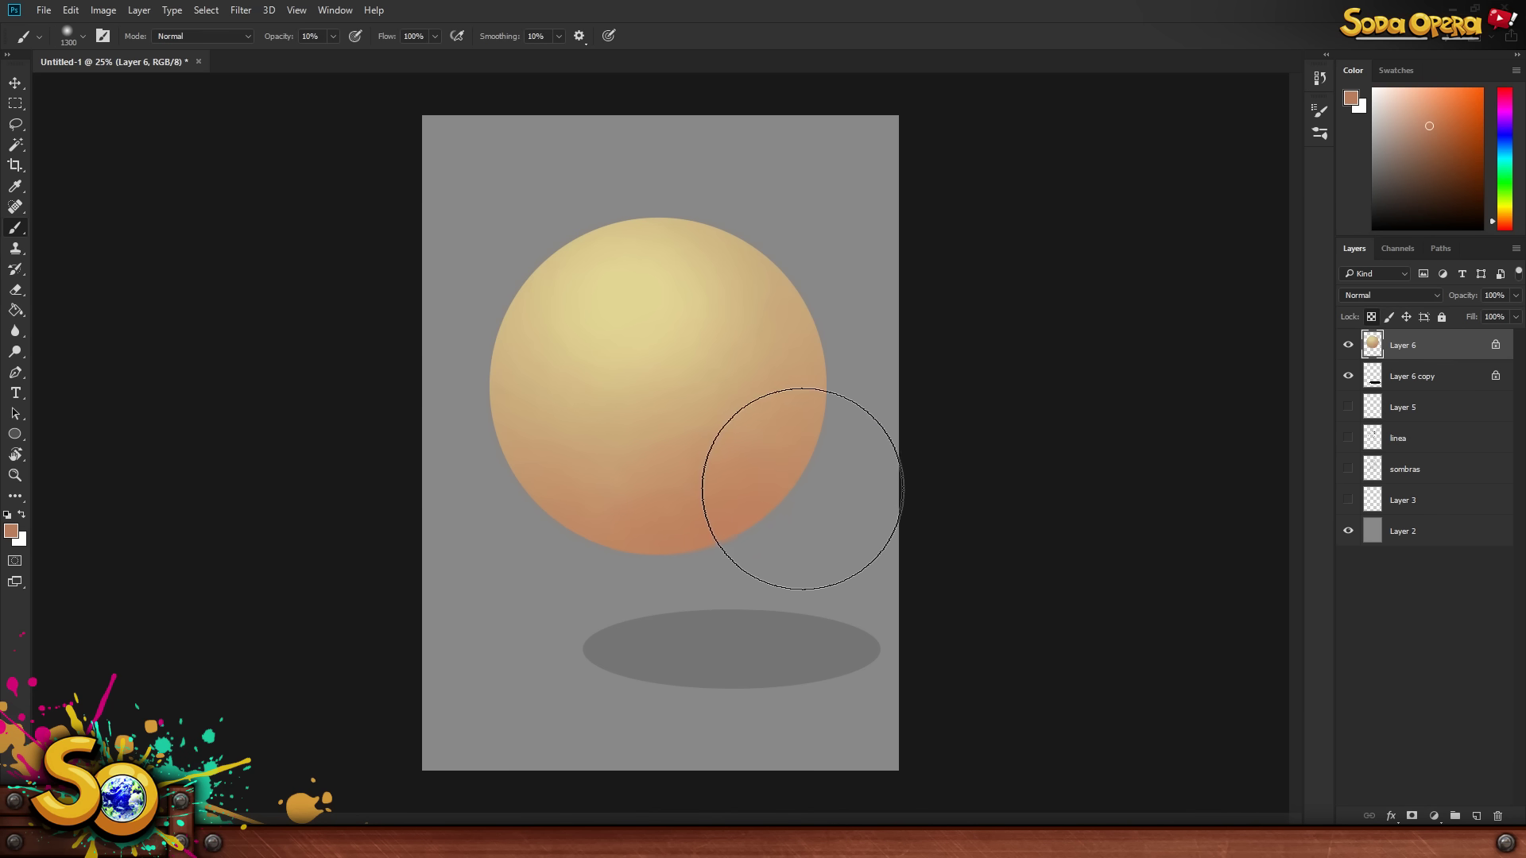
key(bracketleft)
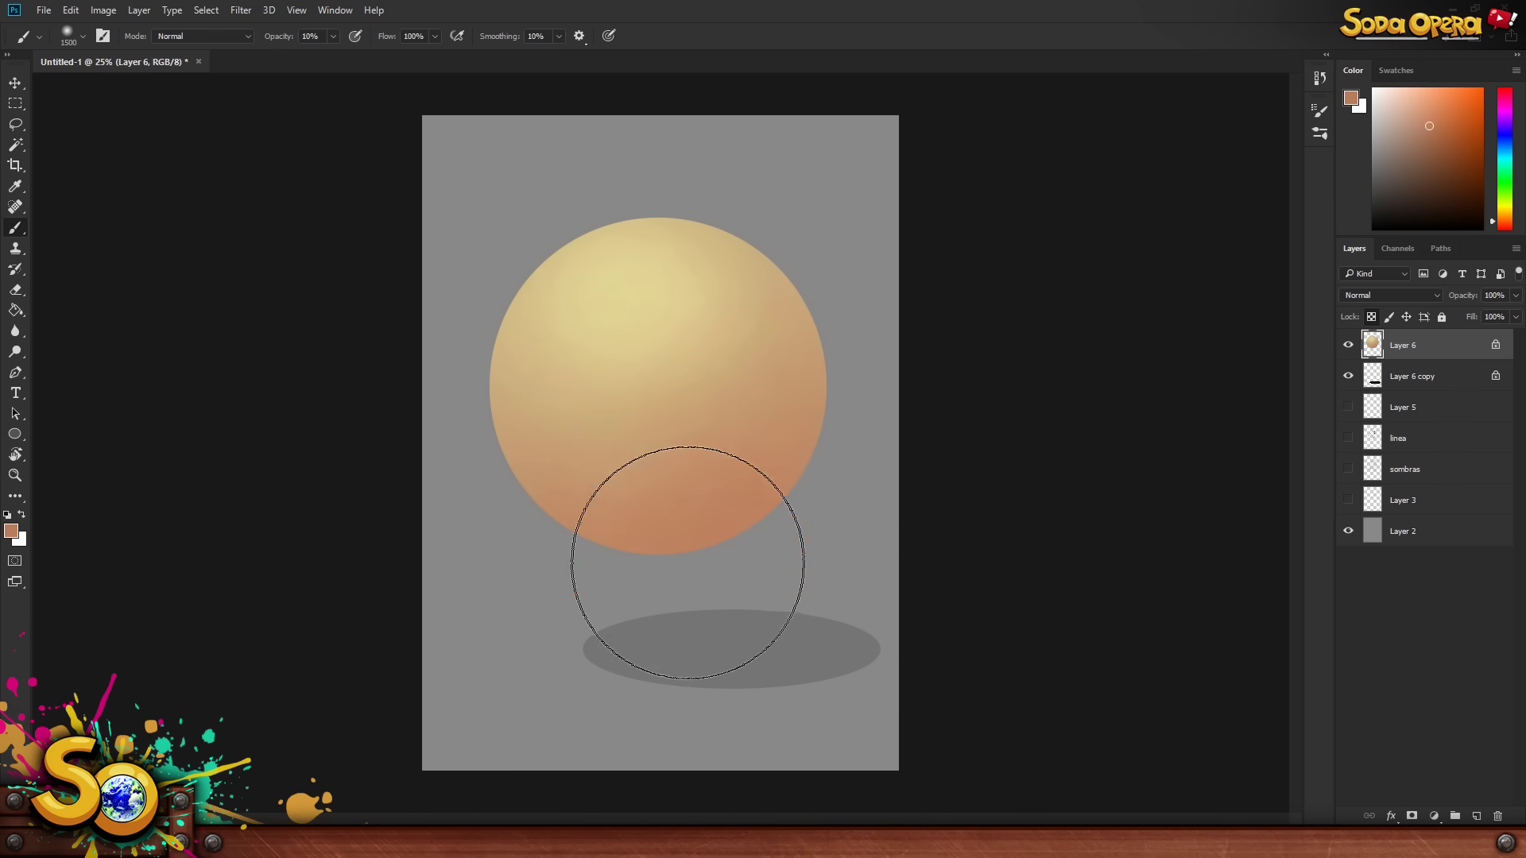
key(bracketleft)
key(bracketleft)
key(bracketleft)
key(bracketleft)
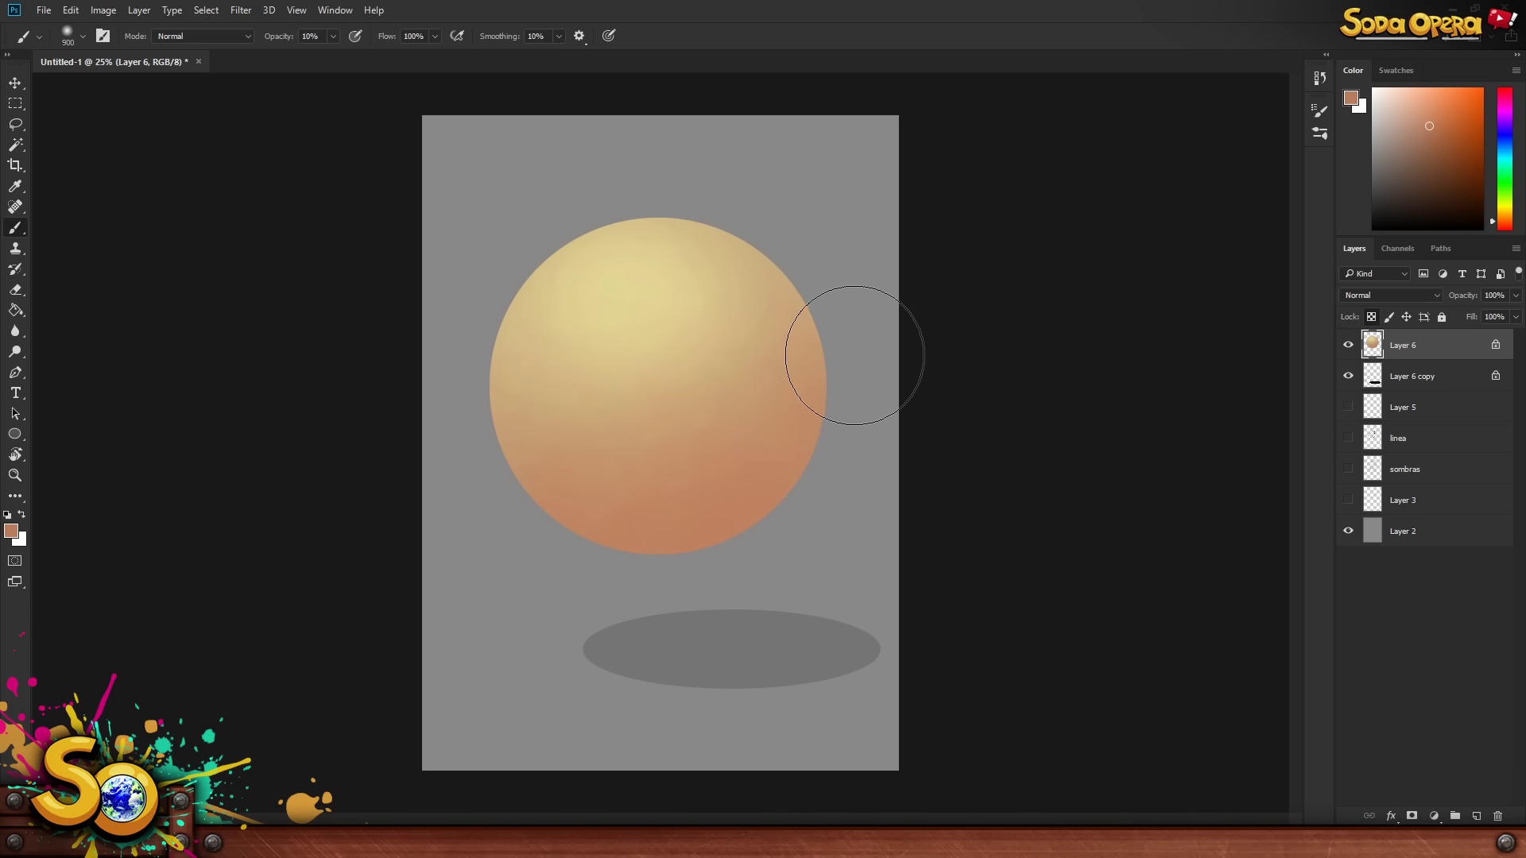
- Extend the reddish-brown shading up the sphere's right edge and around its lower left, varying the brush between 900 and 1500 px
key(bracketright)
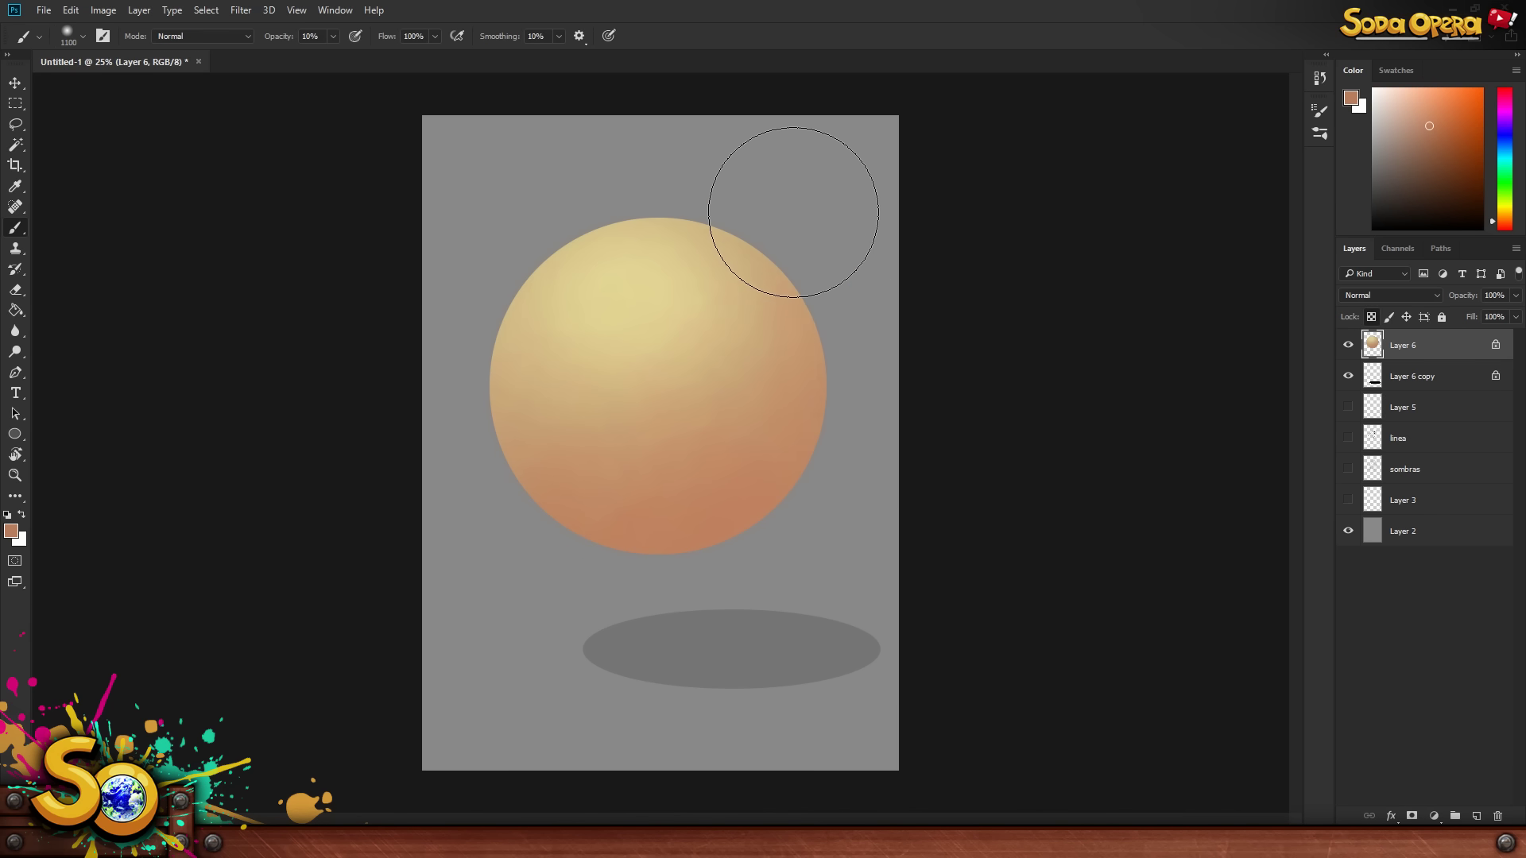
key(bracketright)
key(bracketright)
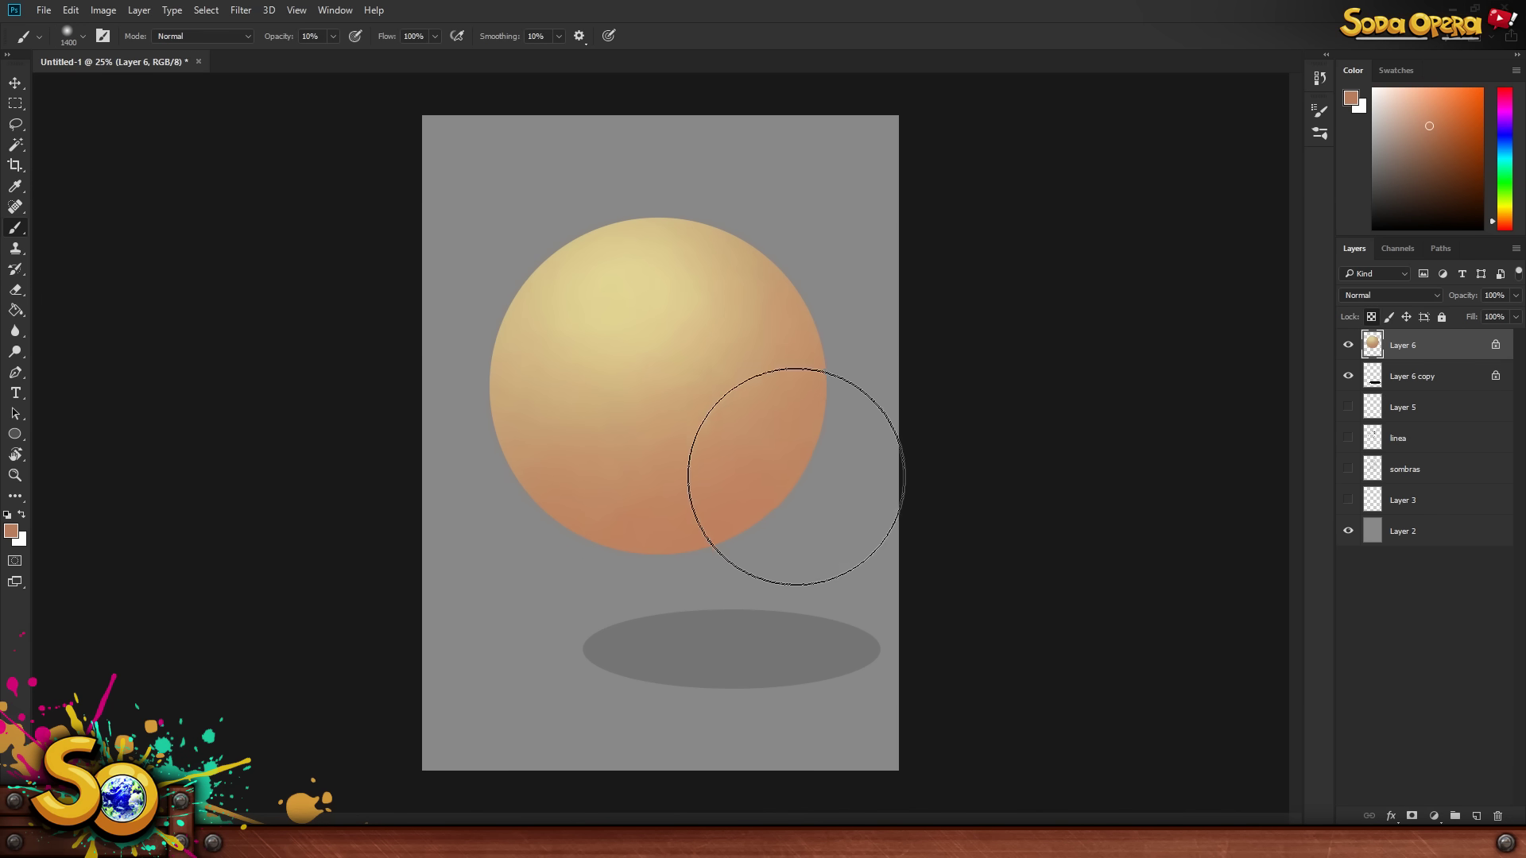
key(bracketleft)
key(bracketleft)
key(bracketleft)
key(bracketleft)
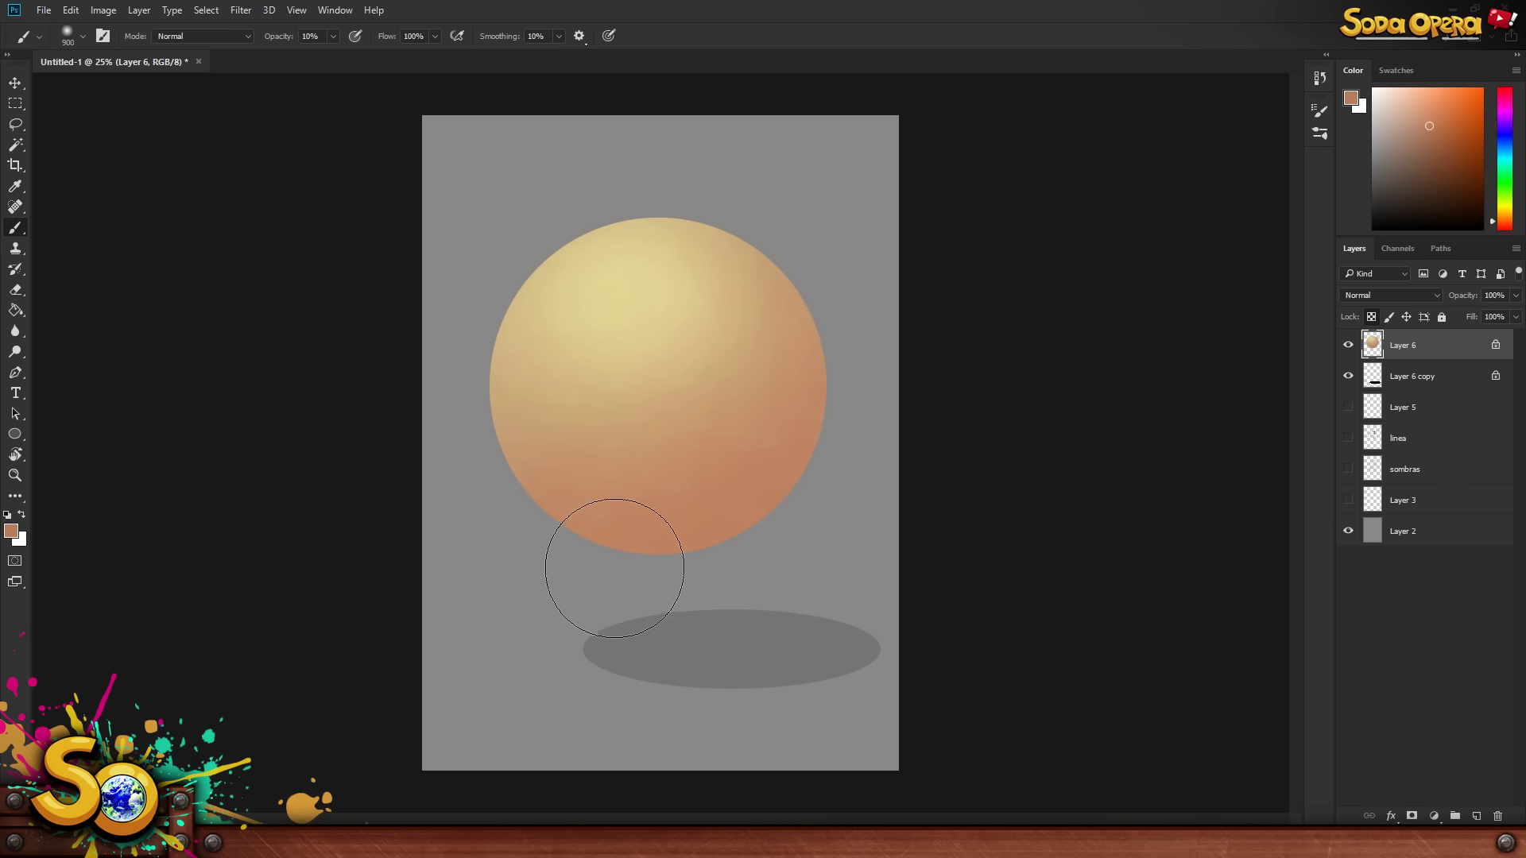
key(bracketright)
key(bracketright)
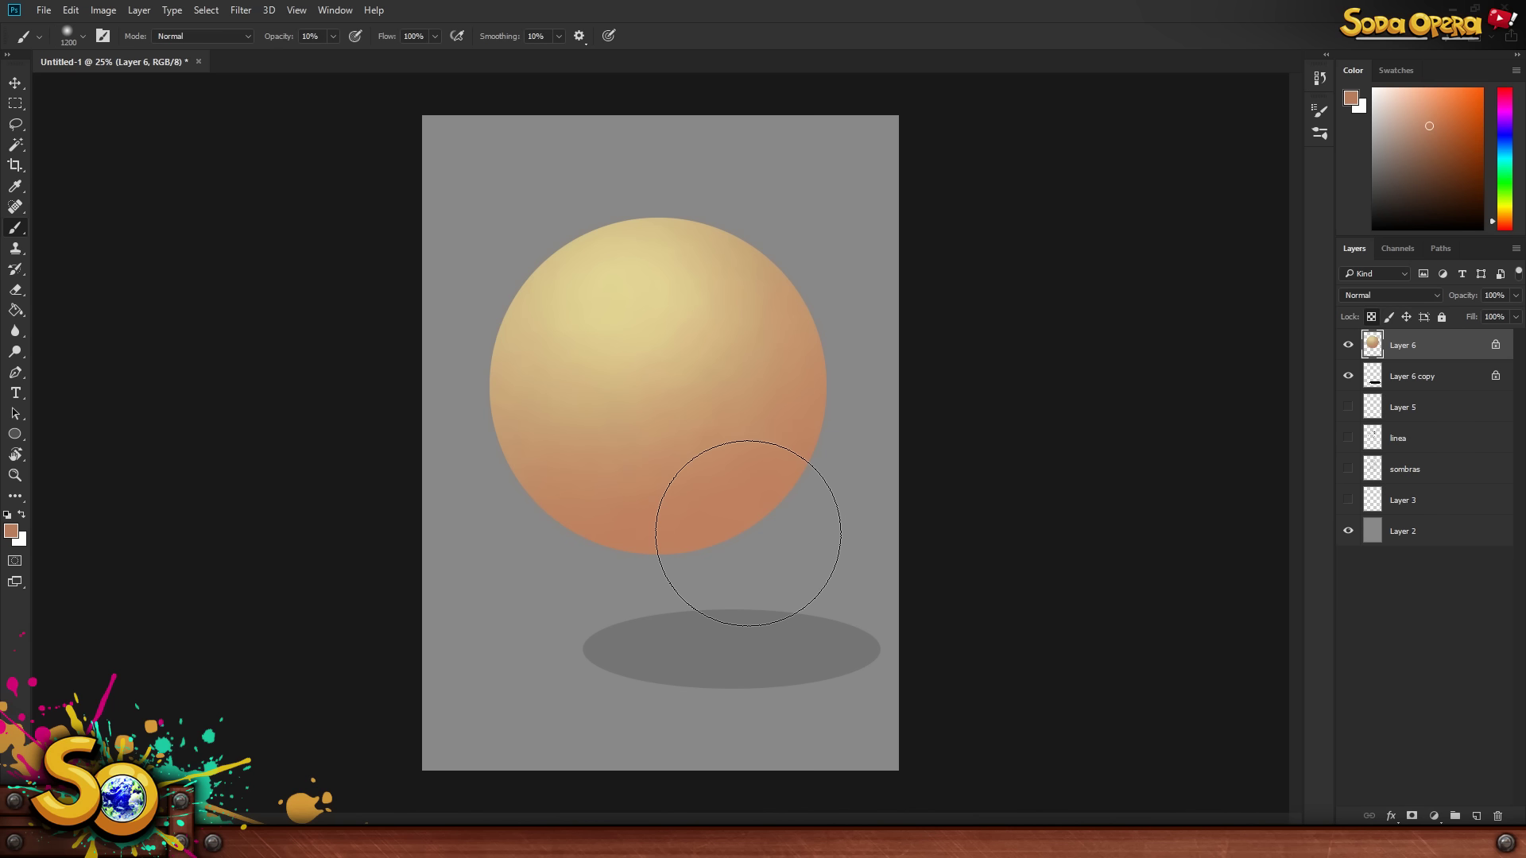
key(bracketleft)
key(bracketleft)
key(bracketleft)
key(bracketright)
key(bracketright)
key(bracketright)
key(bracketright)
key(bracketright)
key(bracketright)
key(bracketright)
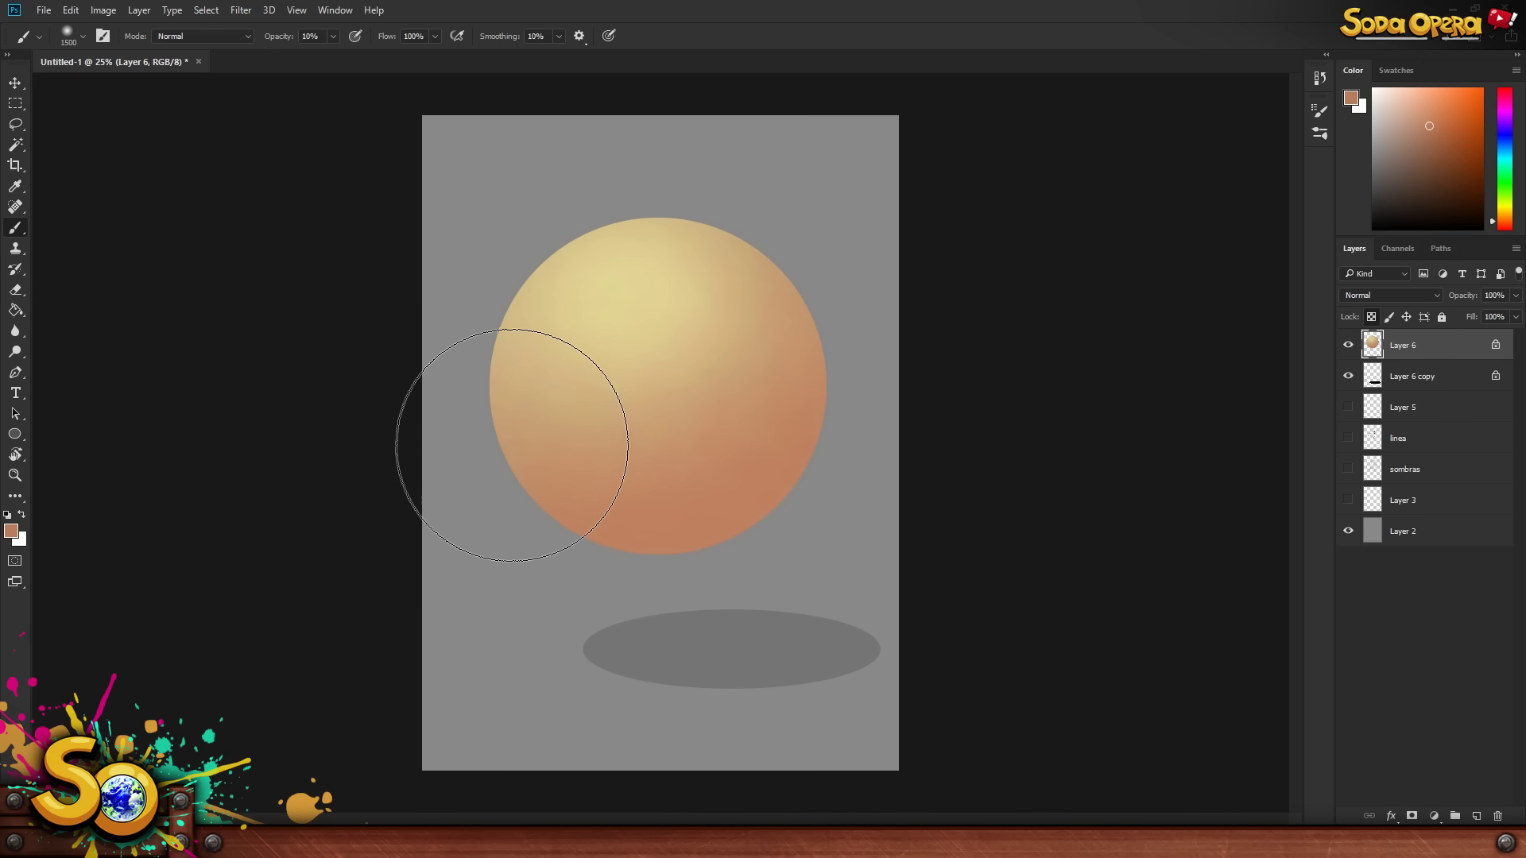
- Sample the pale yellow from the sphere's highlight and change the foreground color to a lighter, less saturated cream
alt+click(634, 296)
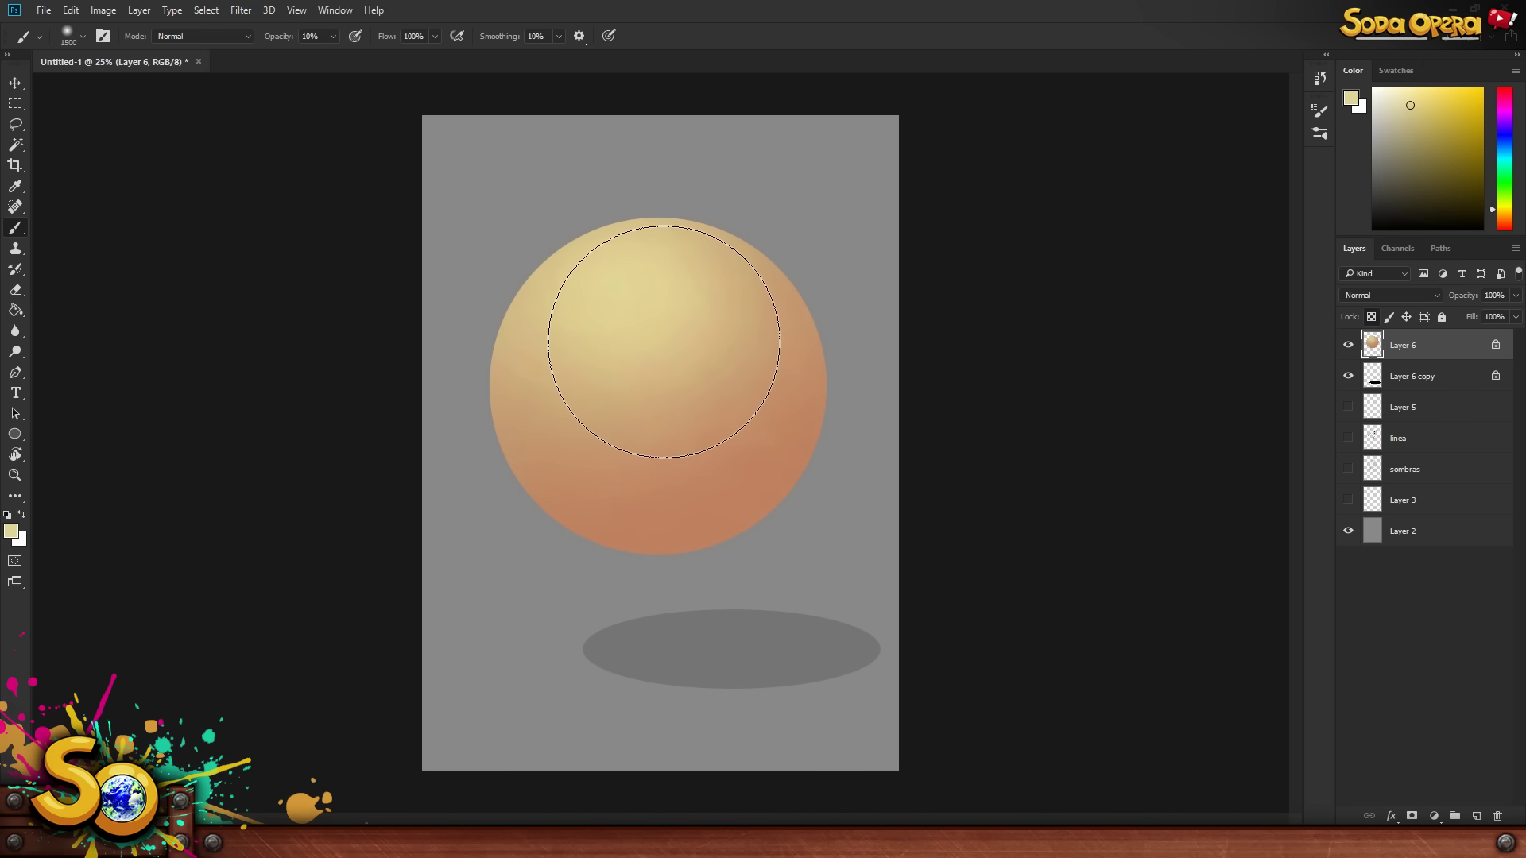
click(12, 532)
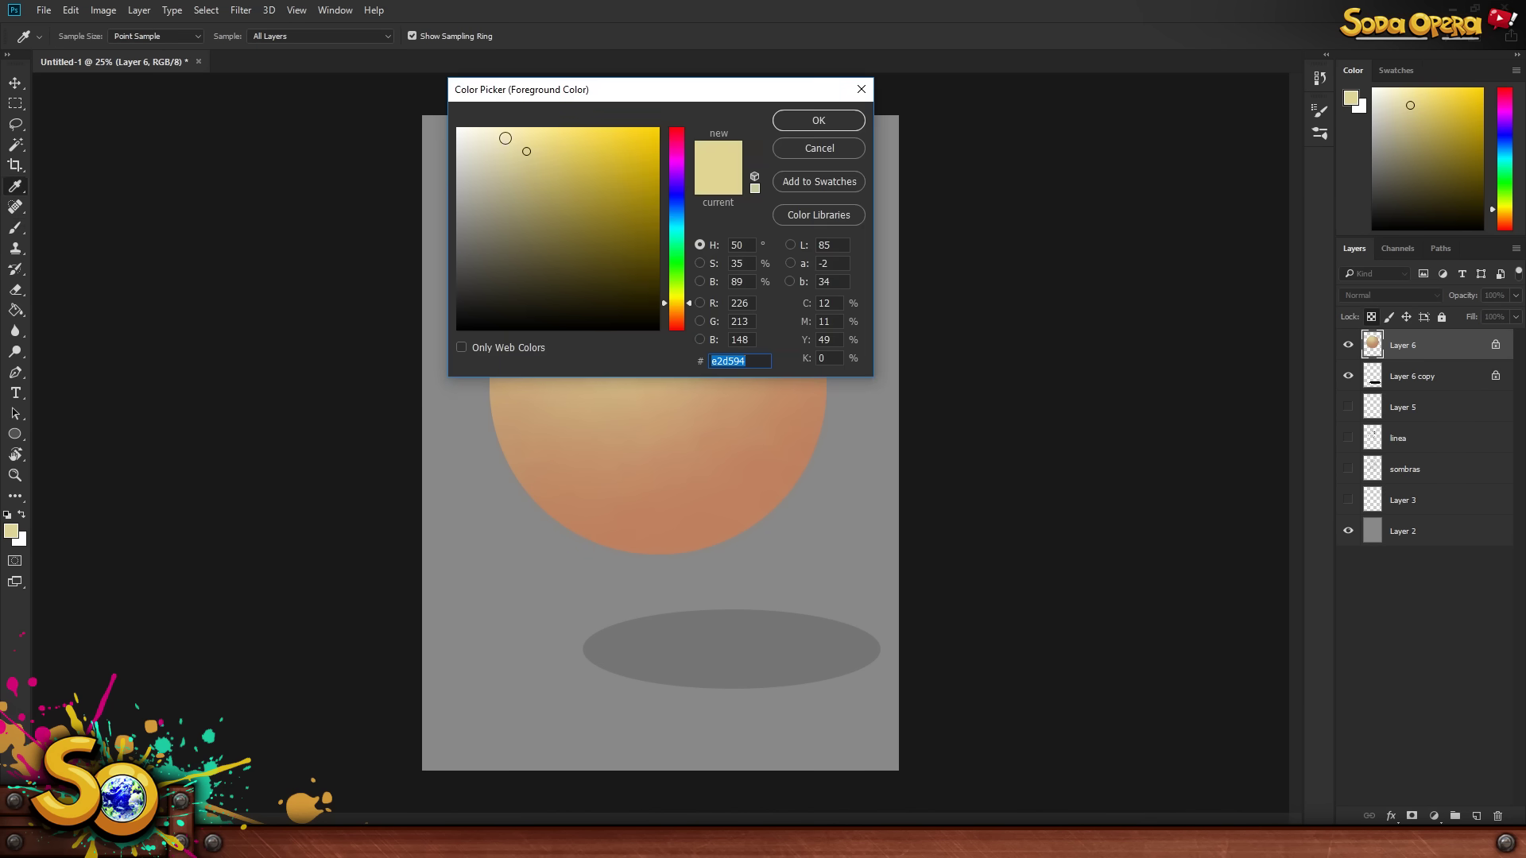
click(818, 120)
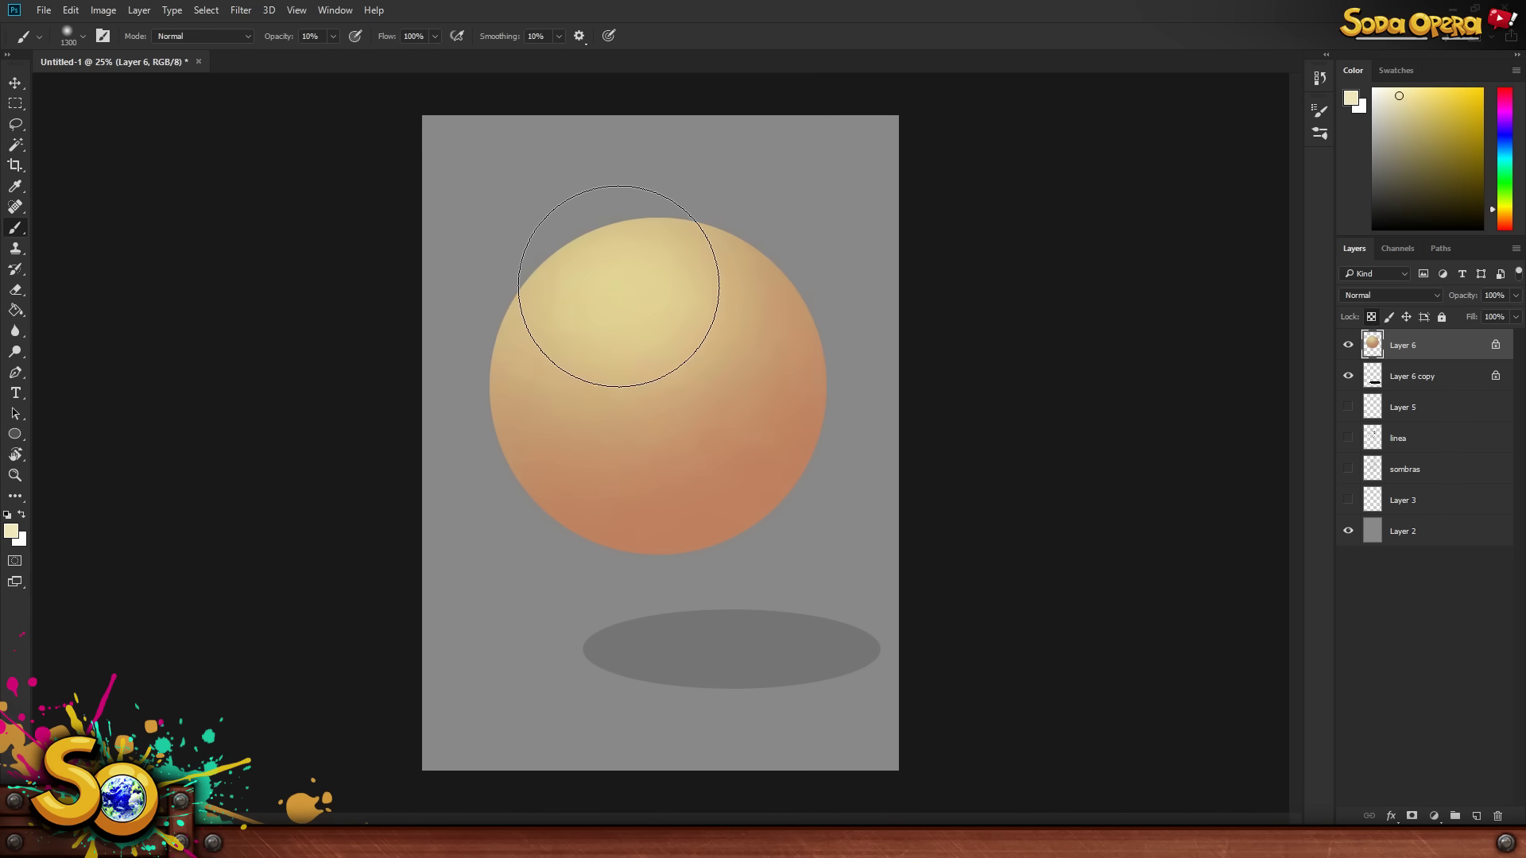
- Brush the cream highlight over the sphere's upper left and top, varying the brush between 400 and 1400 px
key(bracketleft)
key(bracketleft)
key(bracketleft)
key(bracketleft)
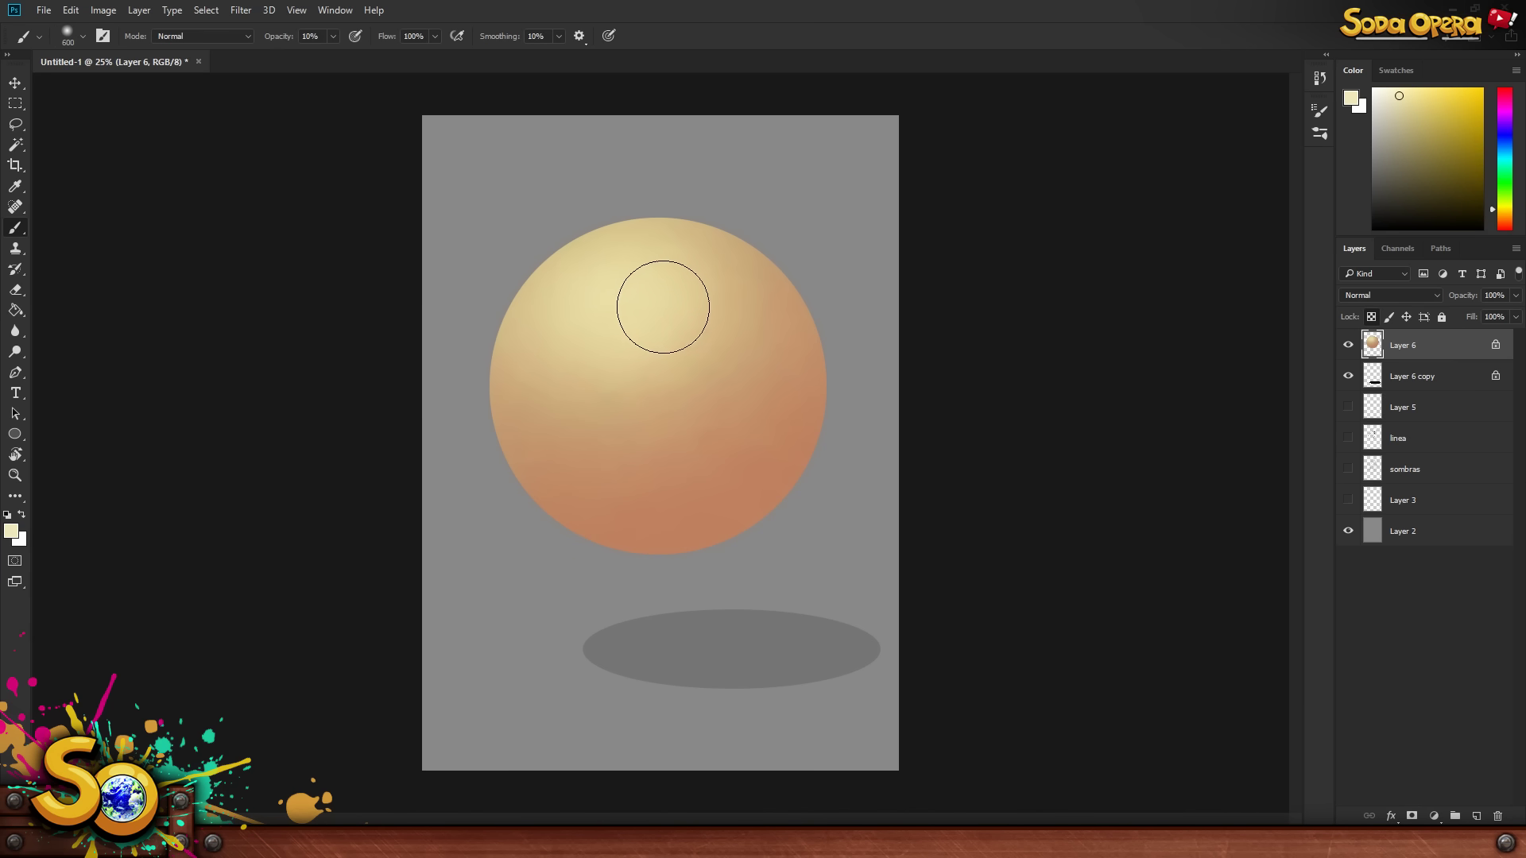
key(bracketright)
key(bracketright)
key(bracketright)
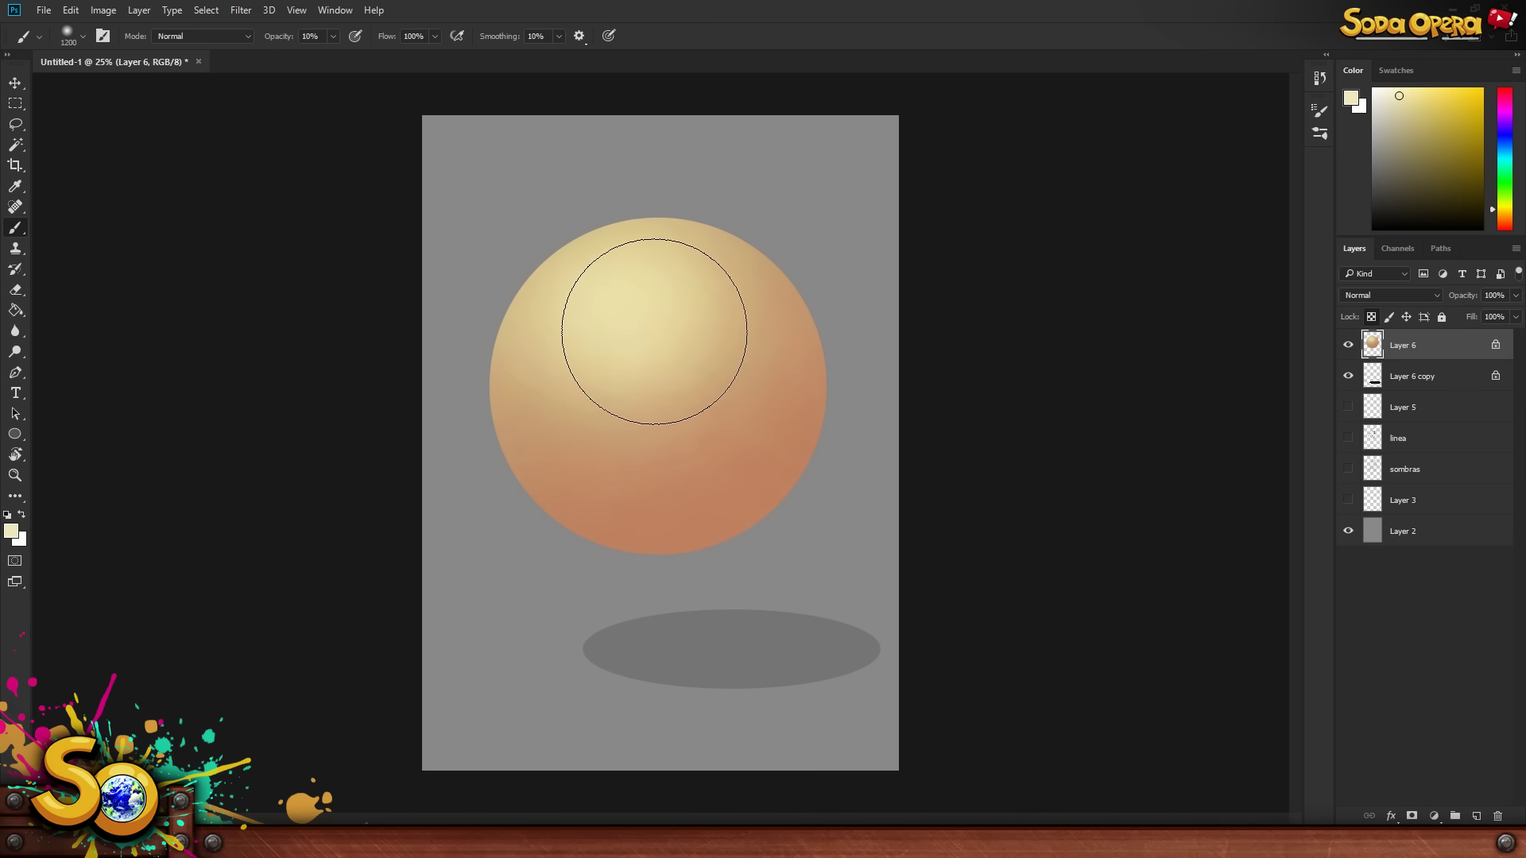
key(bracketleft)
key(bracketleft)
key(bracketleft)
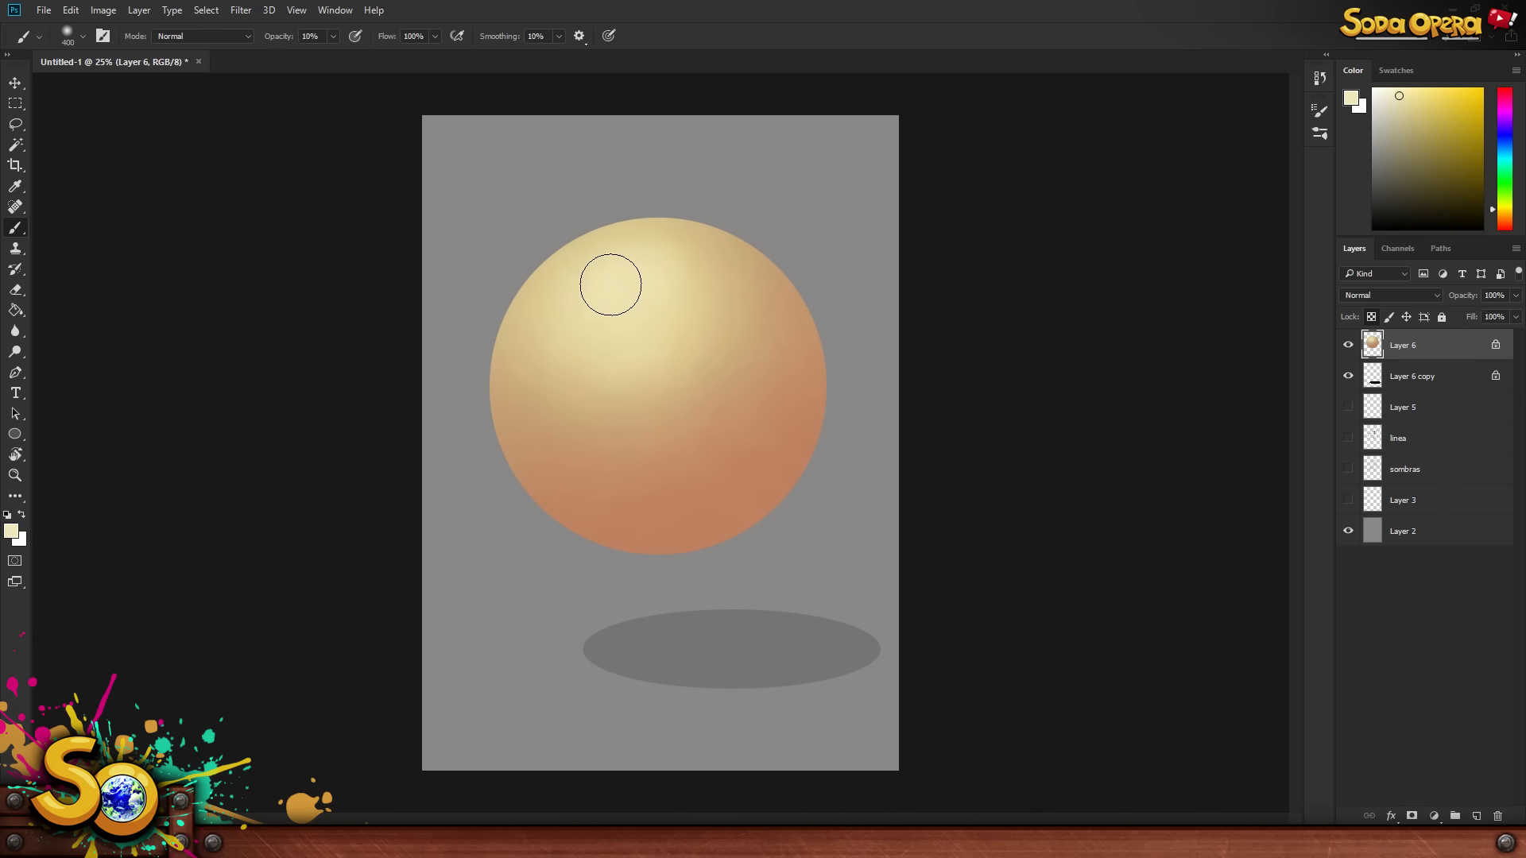
key(bracketright)
key(bracketright)
key(bracketright)
mouse_move(654, 283)
mouse_down()
mouse_move(613, 268)
mouse_move(497, 304)
mouse_move(607, 275)
mouse_move(646, 286)
mouse_move(758, 270)
mouse_move(660, 286)
mouse_up()
key(bracketright)
key(bracketright)
drag(783, 289, 705, 329)
key(bracketright)
key(bracketright)
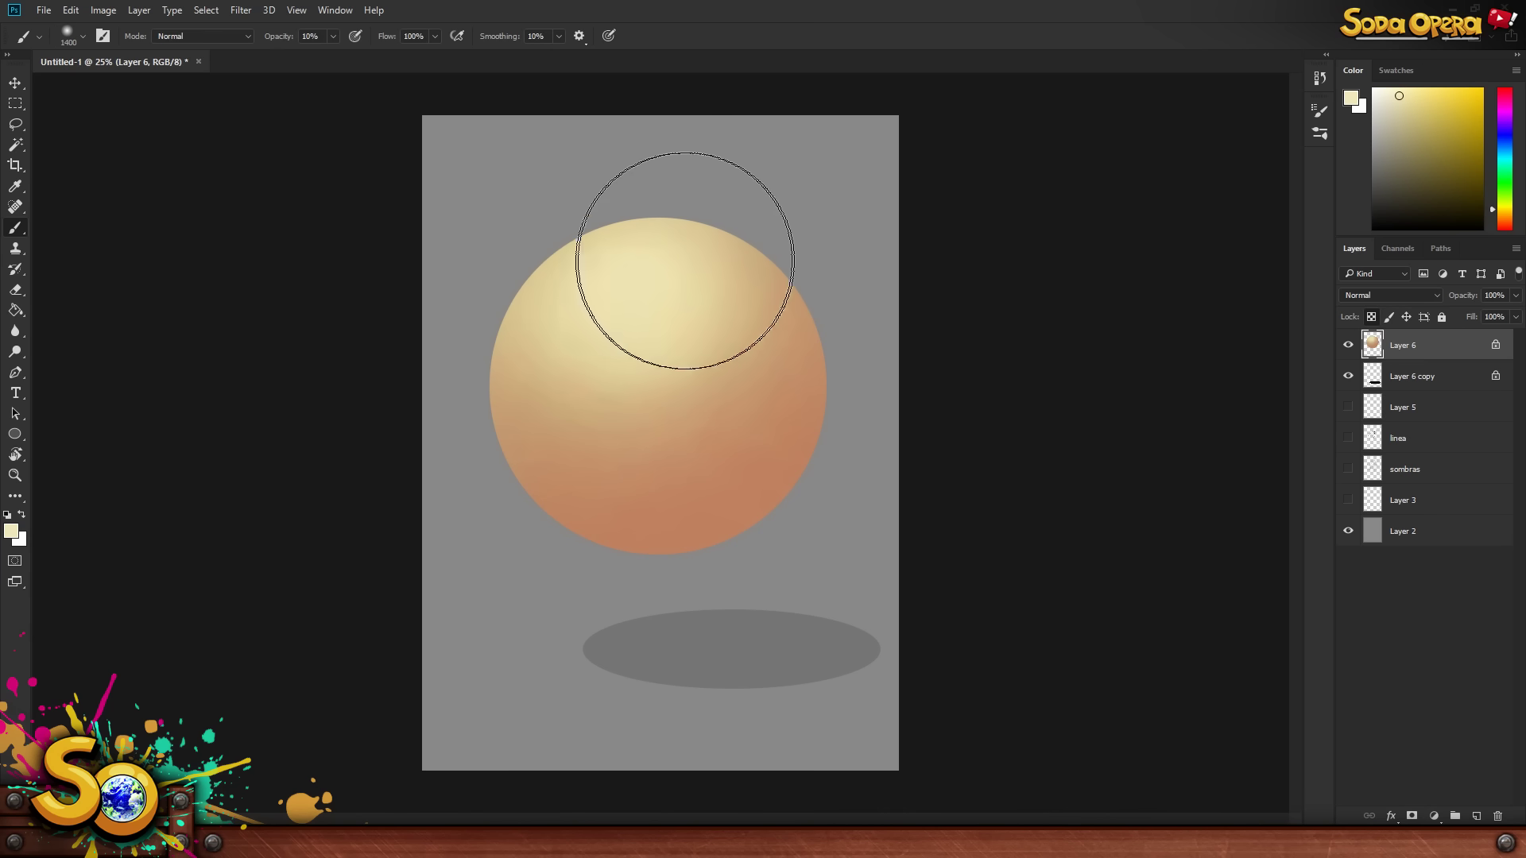
key(bracketleft)
key(bracketleft)
key(bracketleft)
key(bracketleft)
key(bracketleft)
key(bracketleft)
key(bracketleft)
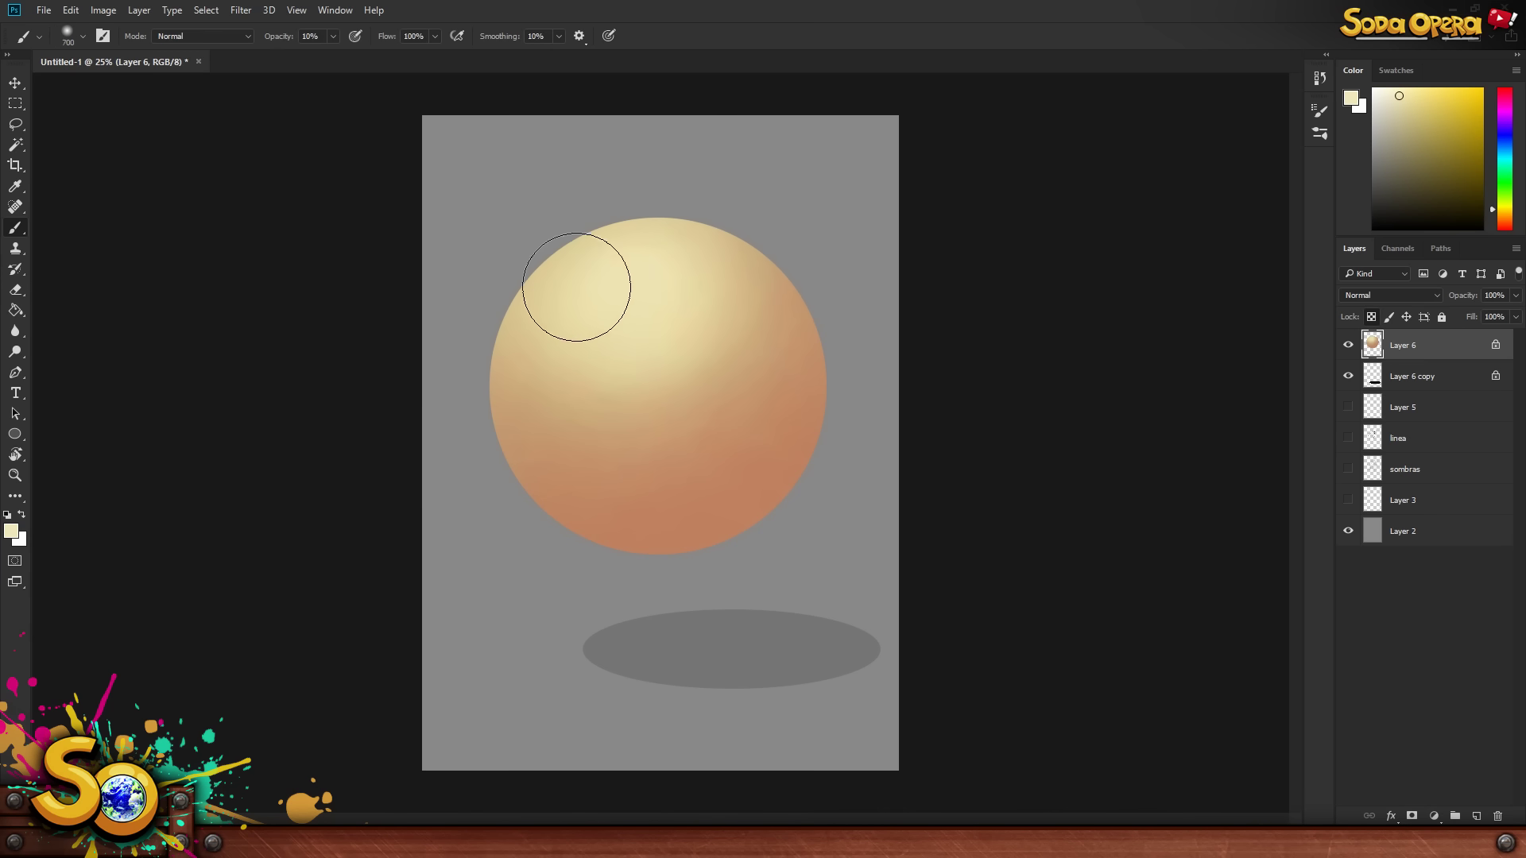
- Sample the orange-brown from the sphere's lower part and shift the foreground color to the darker red-brown #9f503d
alt+click(636, 486)
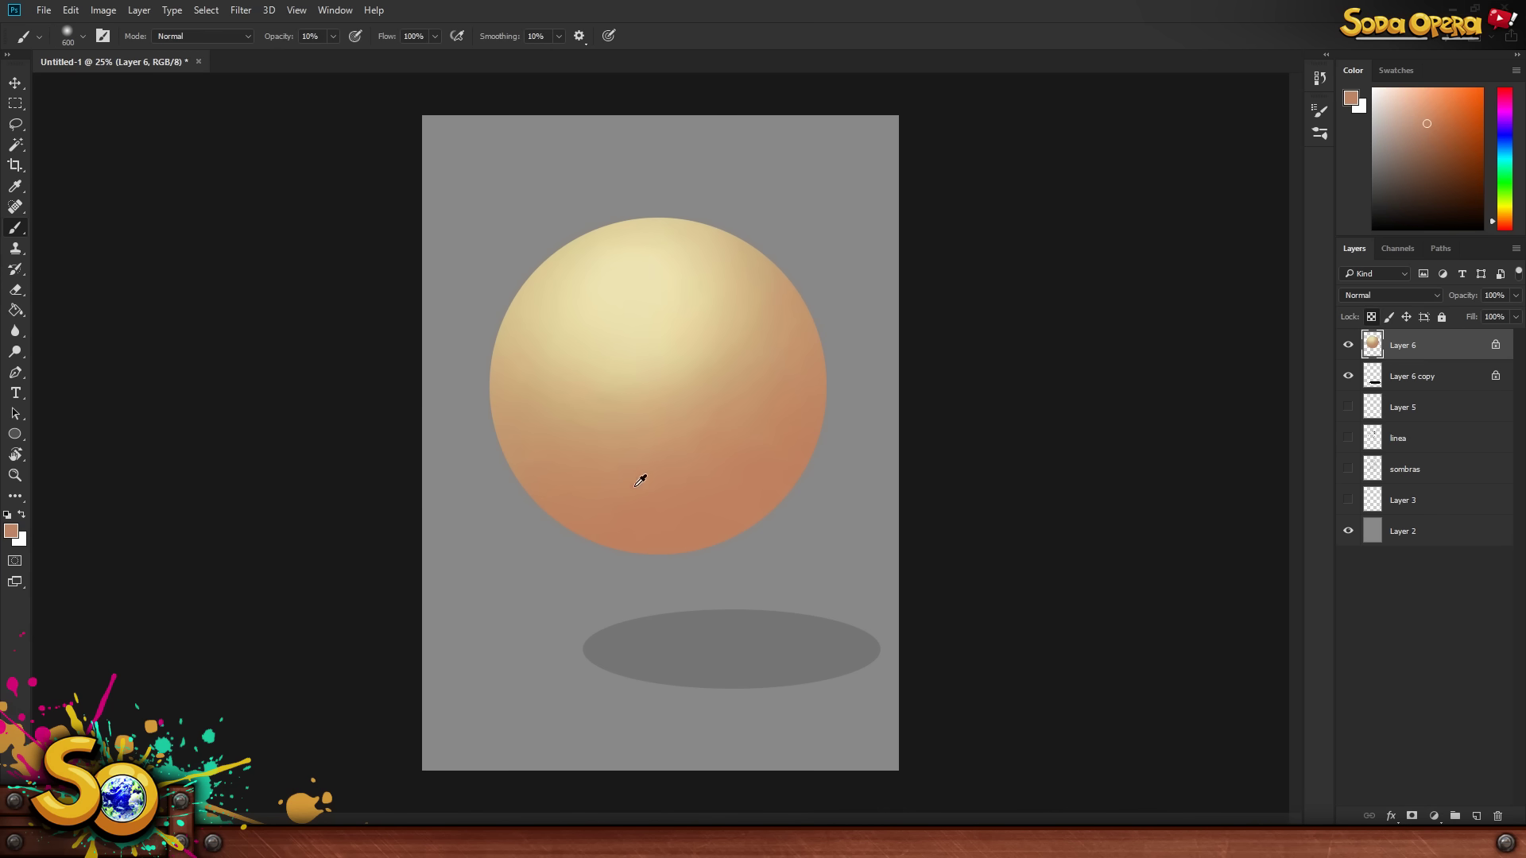
click(12, 530)
drag(690, 323, 689, 325)
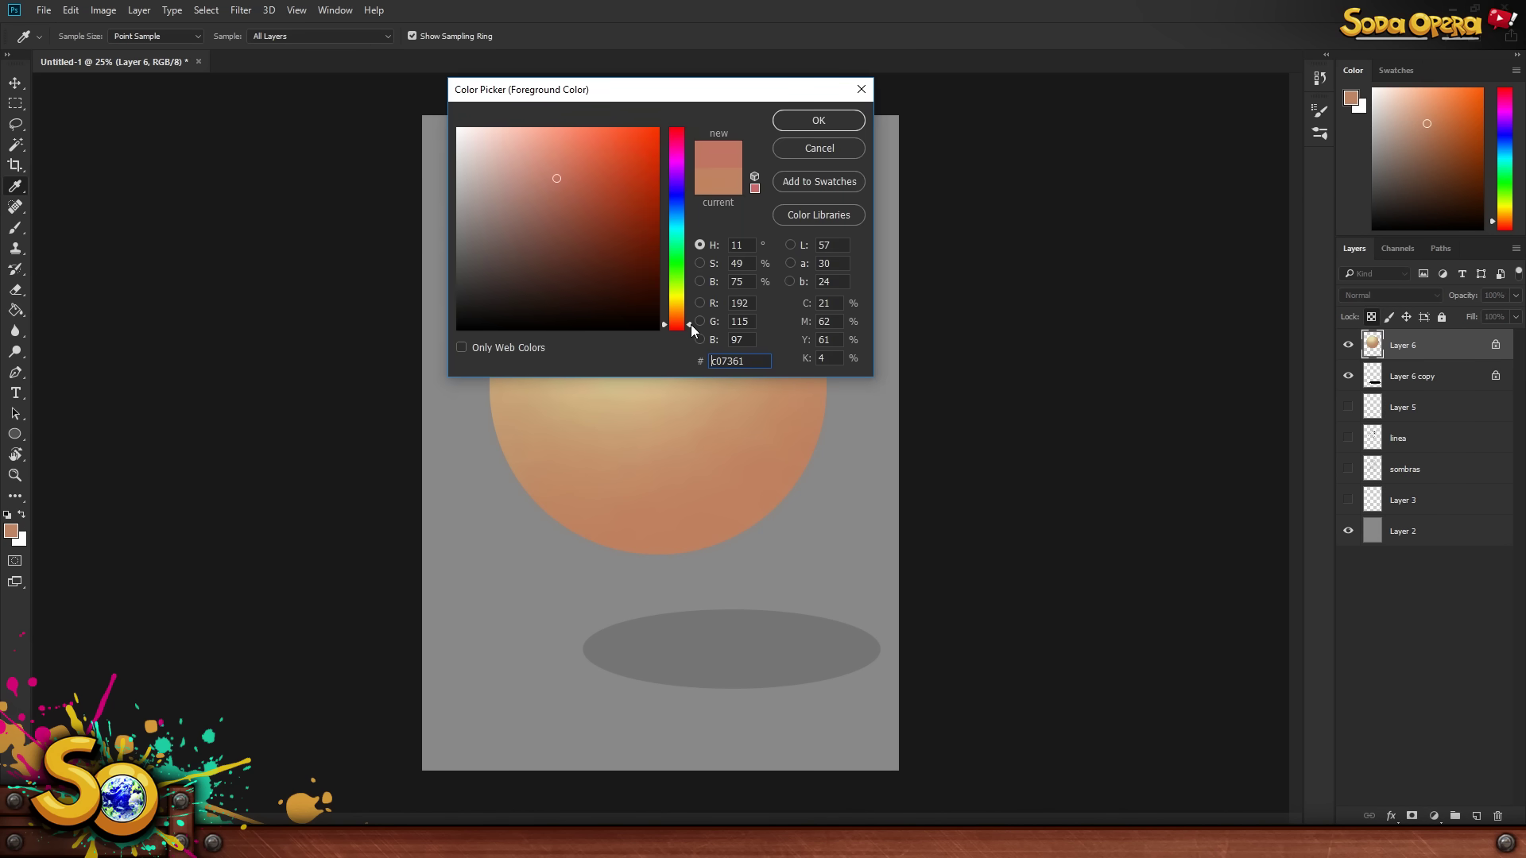
click(582, 204)
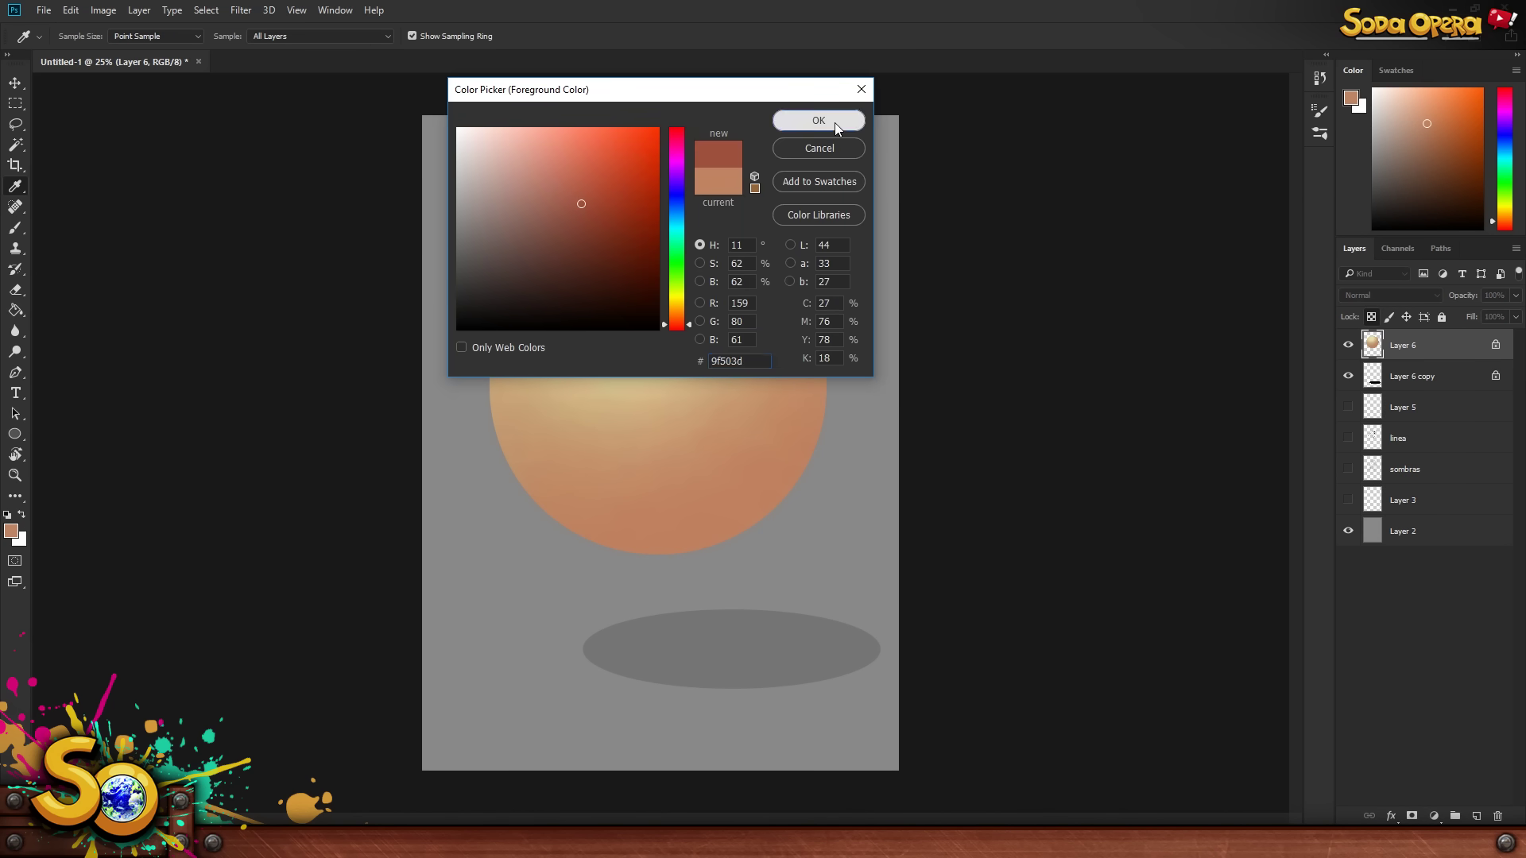
click(819, 120)
key(b)
- Brush dark red-brown shadow along the sphere's bottom and lower-right edges, varying the brush between 800 and 1700 px
mouse_move(710, 565)
mouse_down()
mouse_move(767, 551)
mouse_move(828, 500)
mouse_move(865, 416)
mouse_move(708, 586)
mouse_move(620, 589)
mouse_move(691, 572)
mouse_move(631, 575)
mouse_up()
key(bracketright)
key(bracketleft)
key(bracketleft)
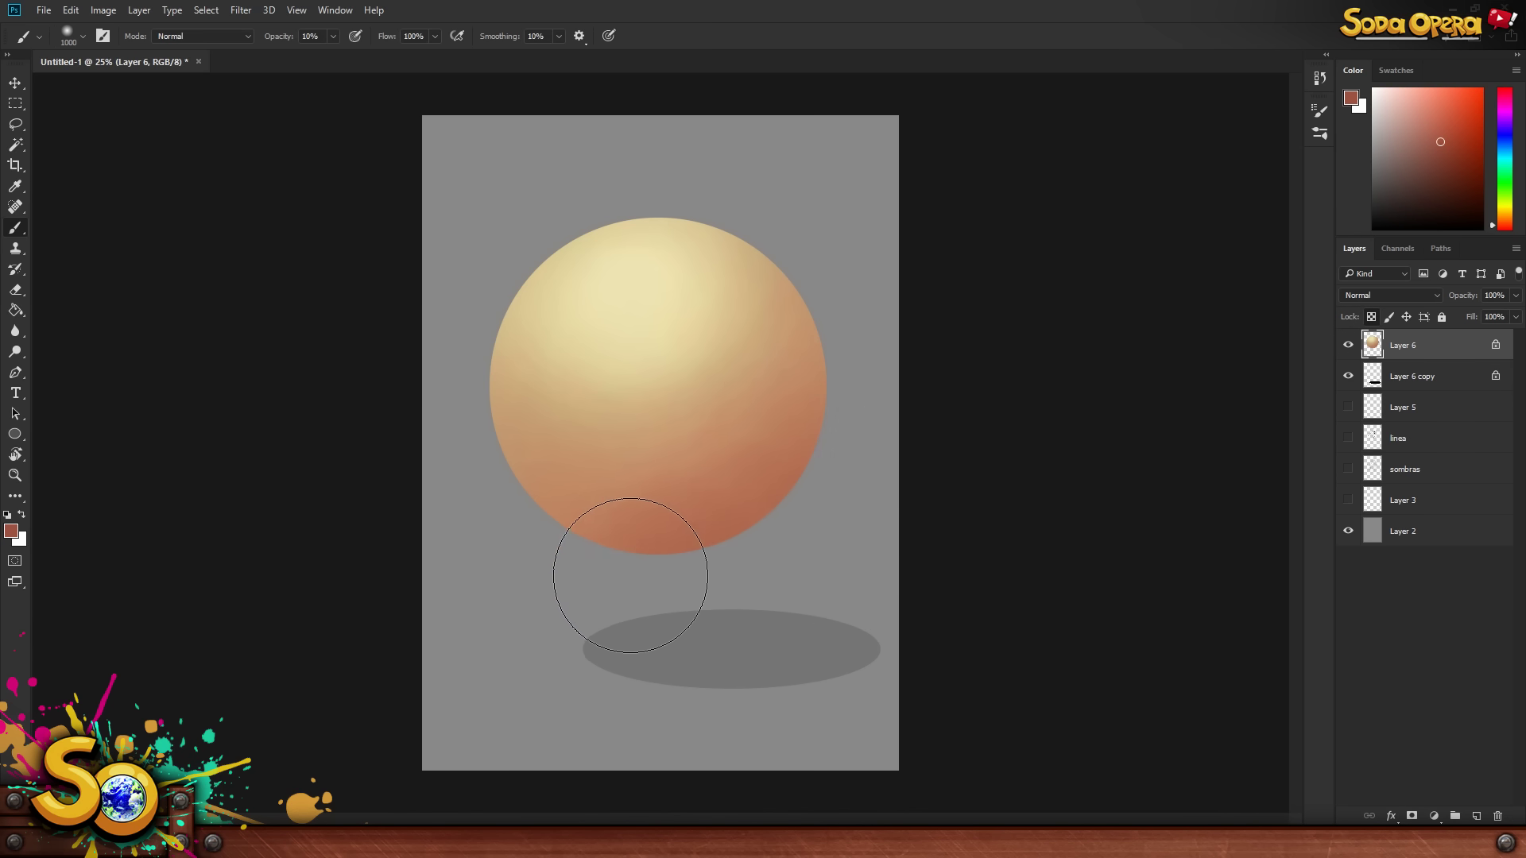
key(bracketleft)
key(bracketleft)
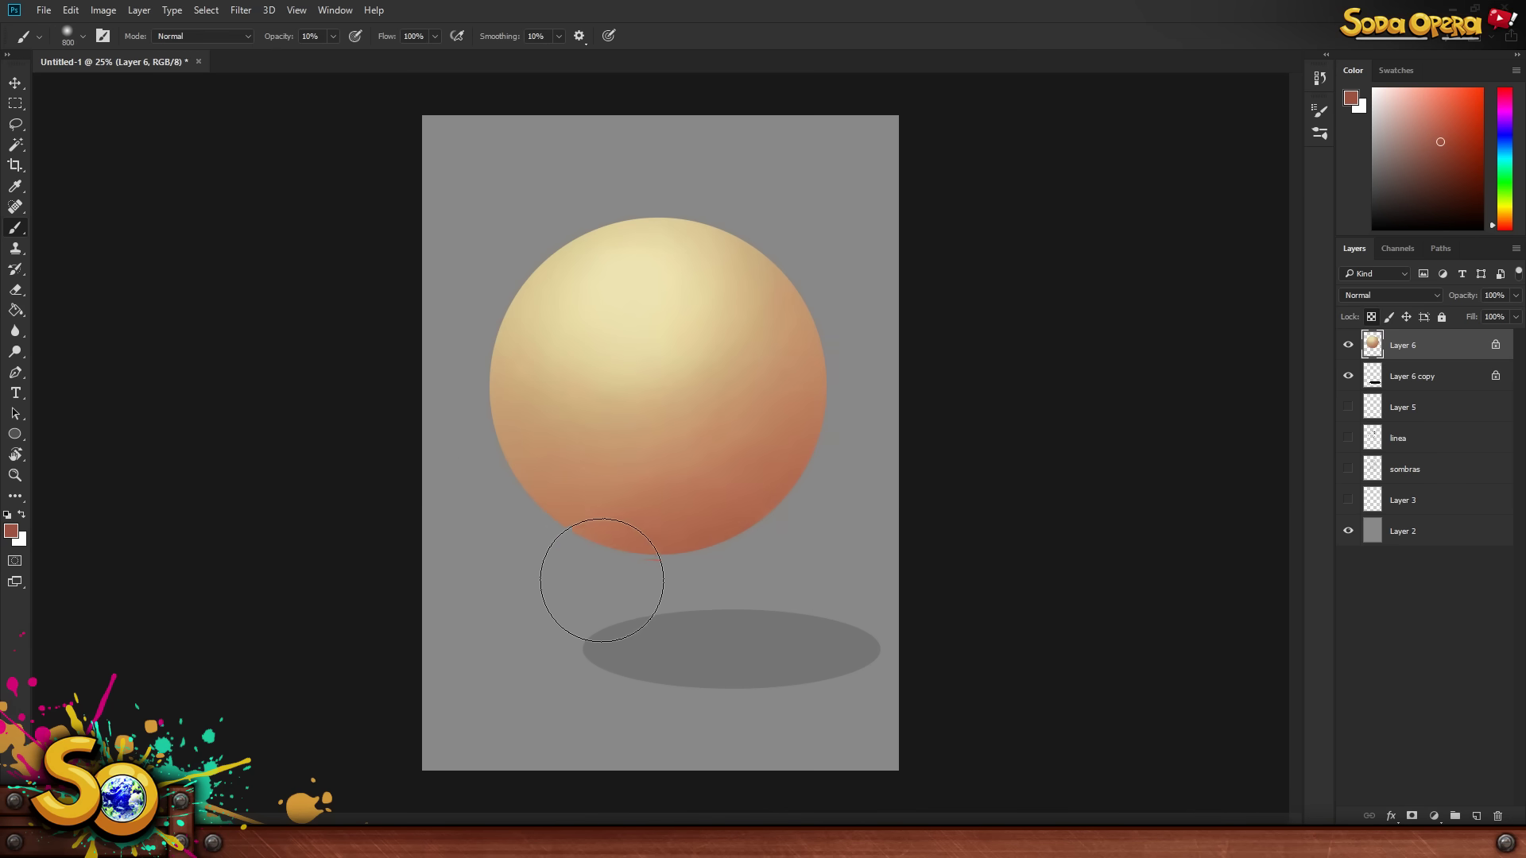
key(bracketright)
key(bracketright)
key(bracketleft)
key(bracketleft)
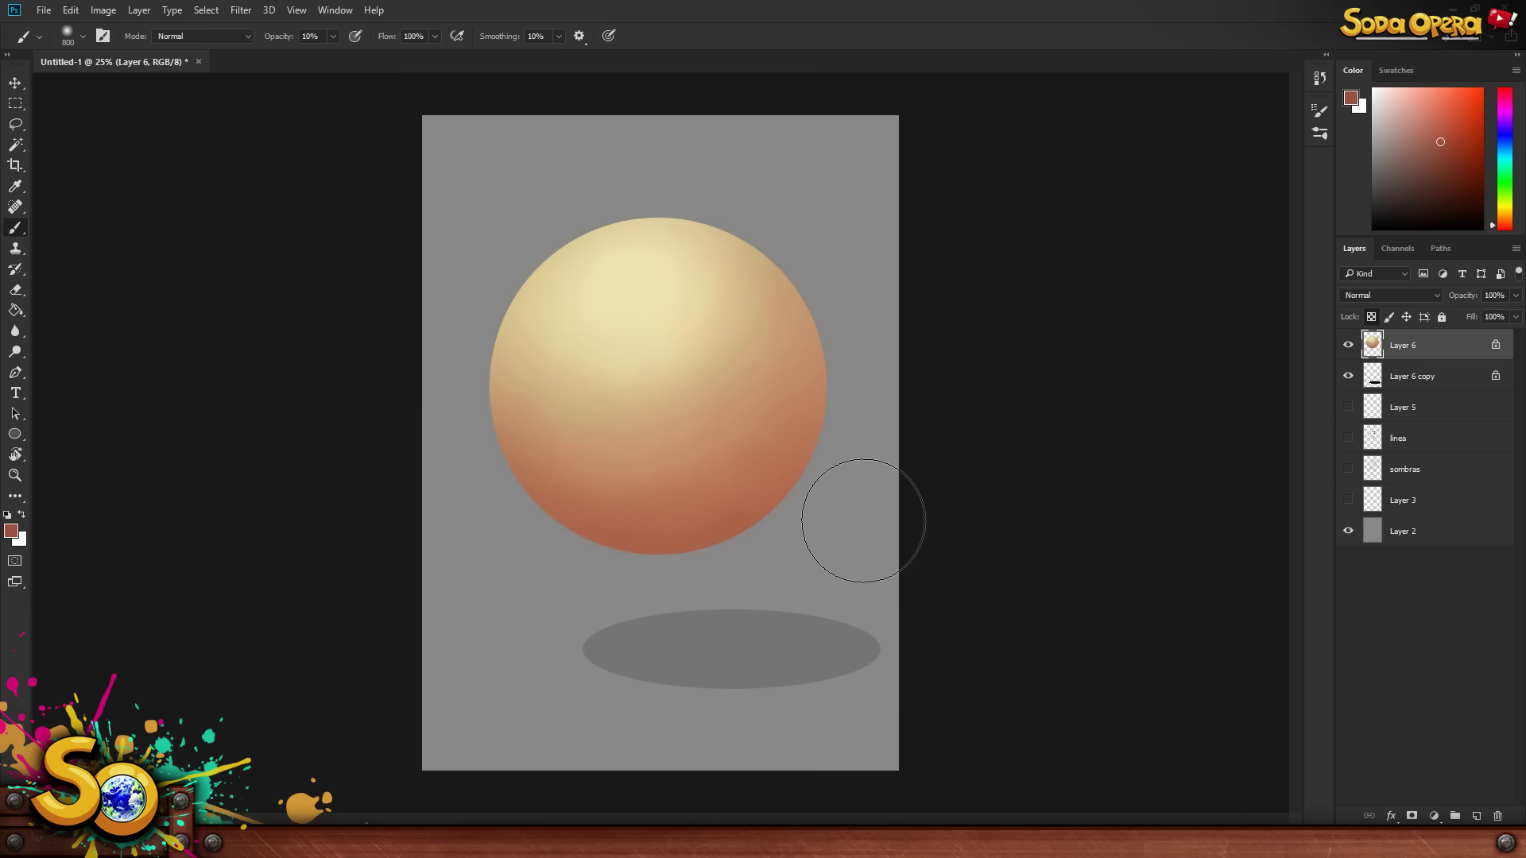
key(bracketright)
key(bracketright)
key(bracketright)
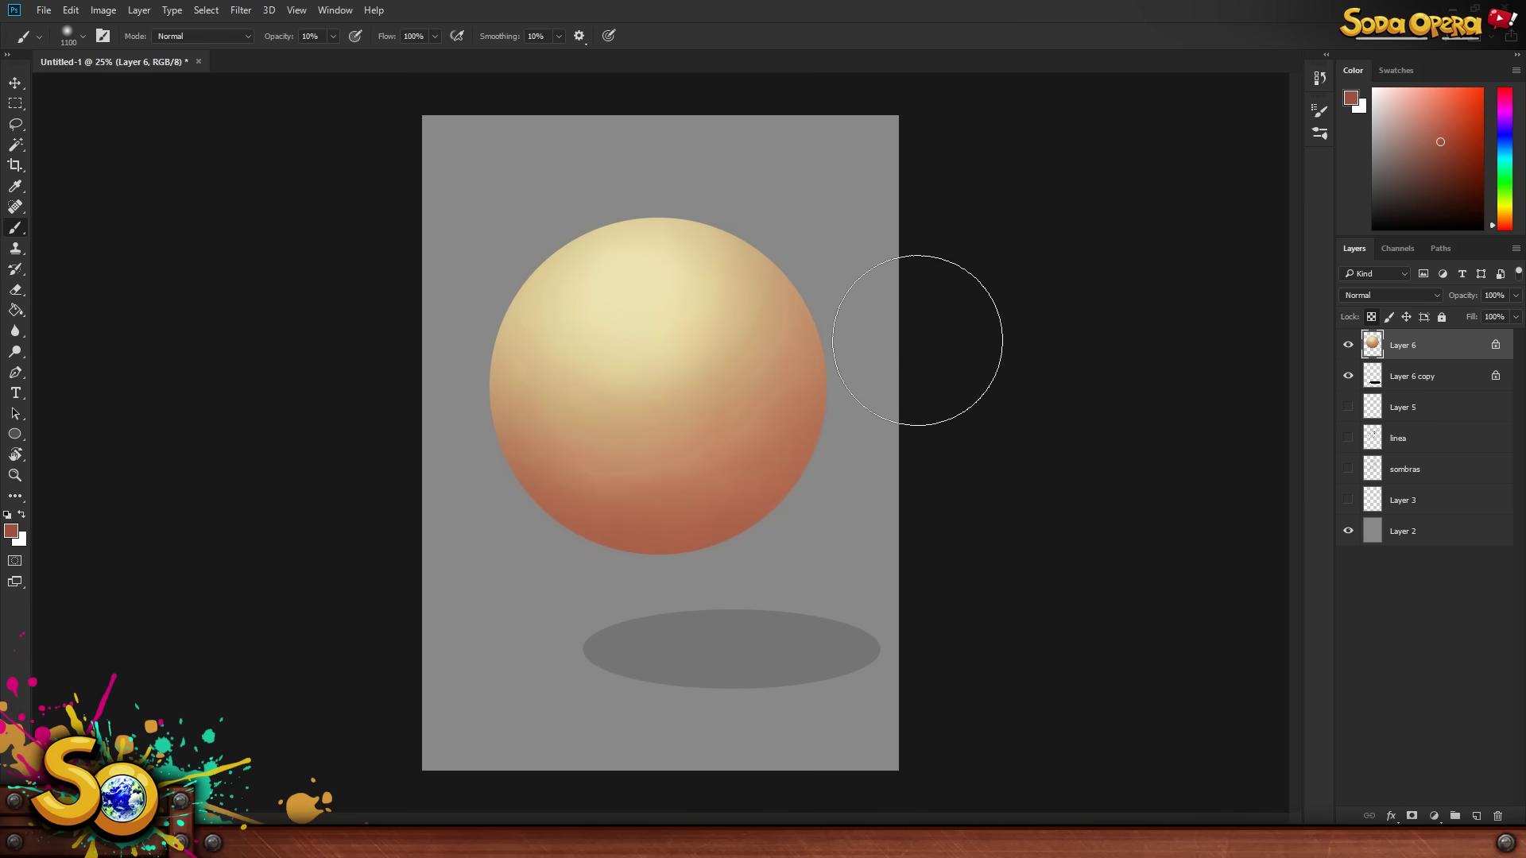
key(bracketright)
key(bracketright)
key(bracketright)
key(bracketright)
key(bracketright)
key(bracketright)
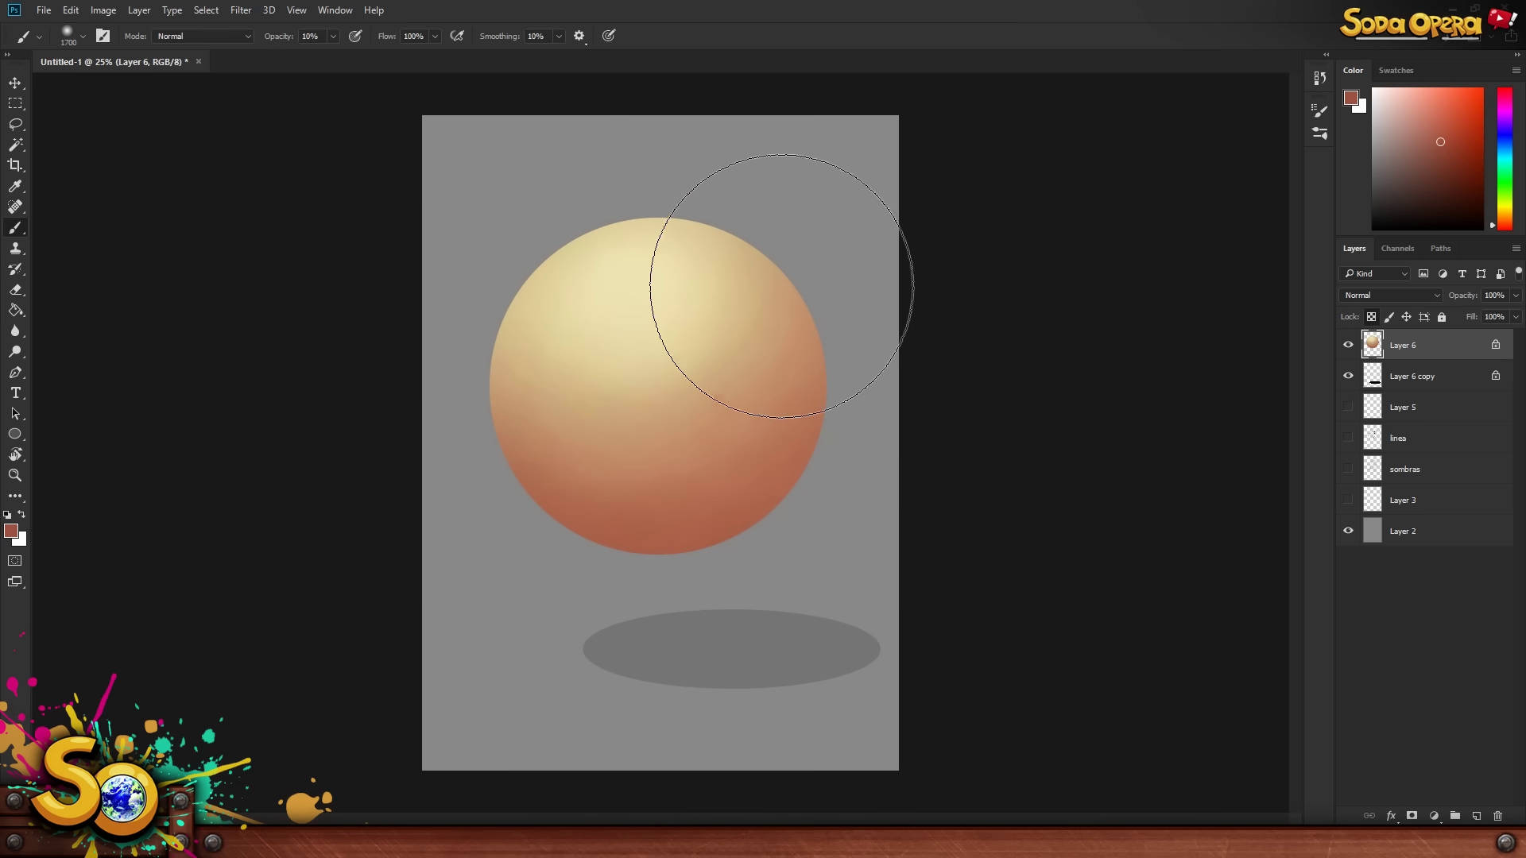
- Sample the tan from the sphere's right side and change the foreground color to a pale, desaturated beige of the same hue
alt+click(769, 318)
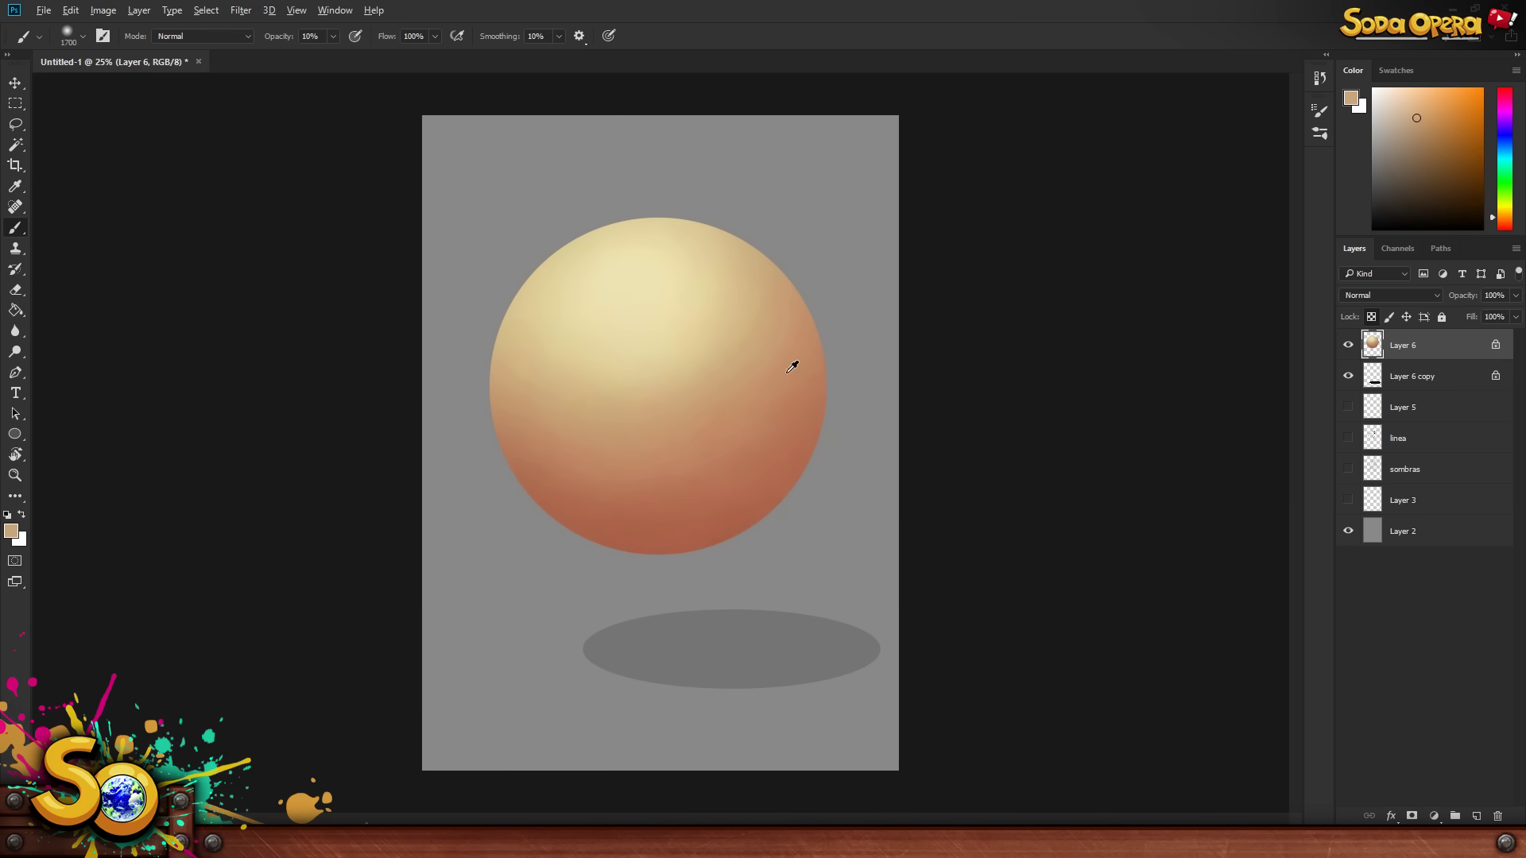
alt+click(738, 376)
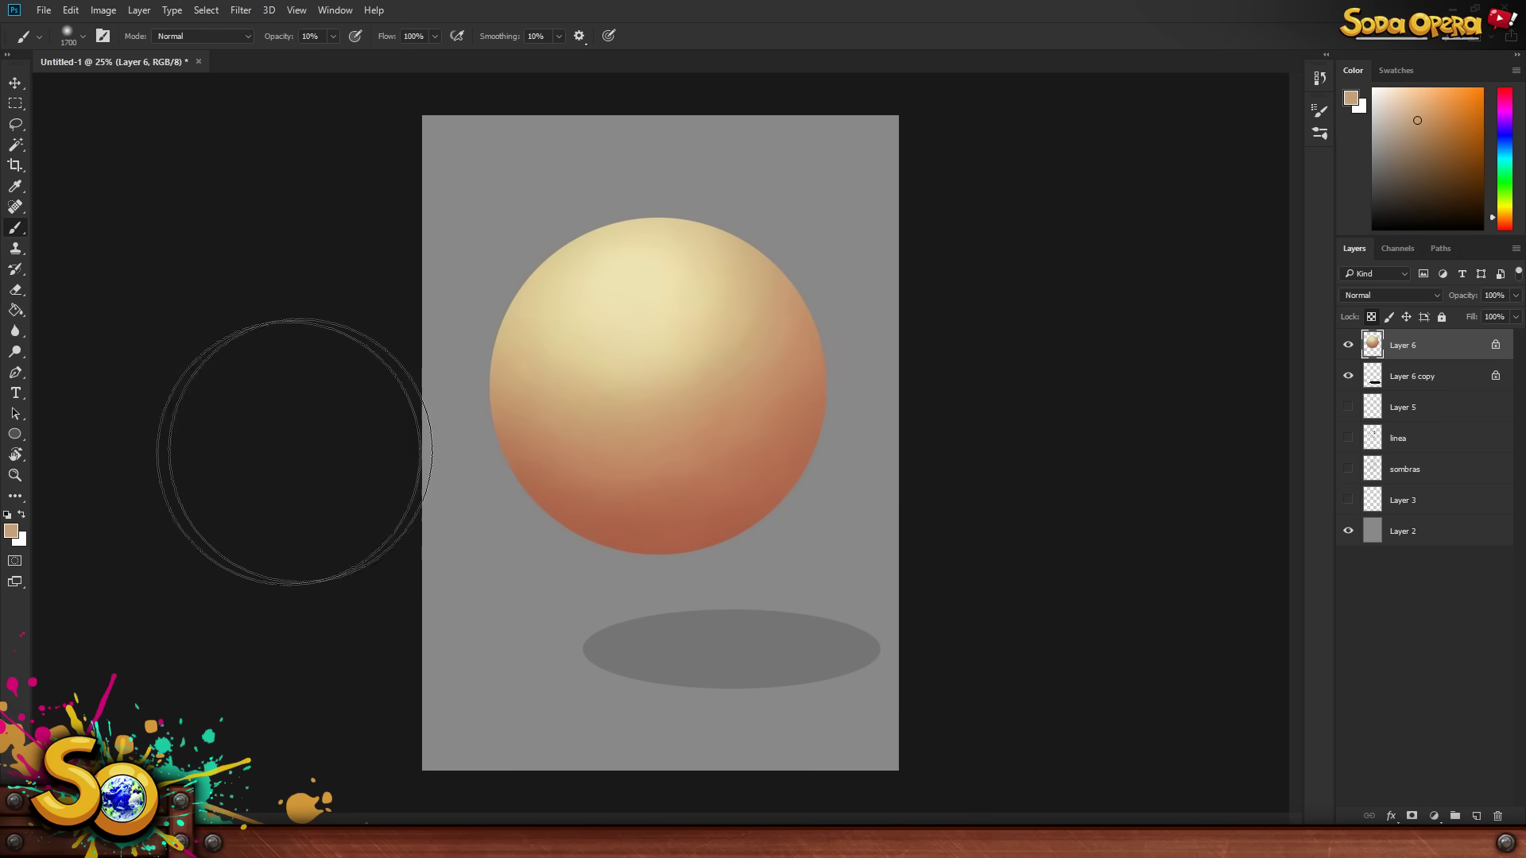
click(10, 534)
drag(717, 98, 1182, 128)
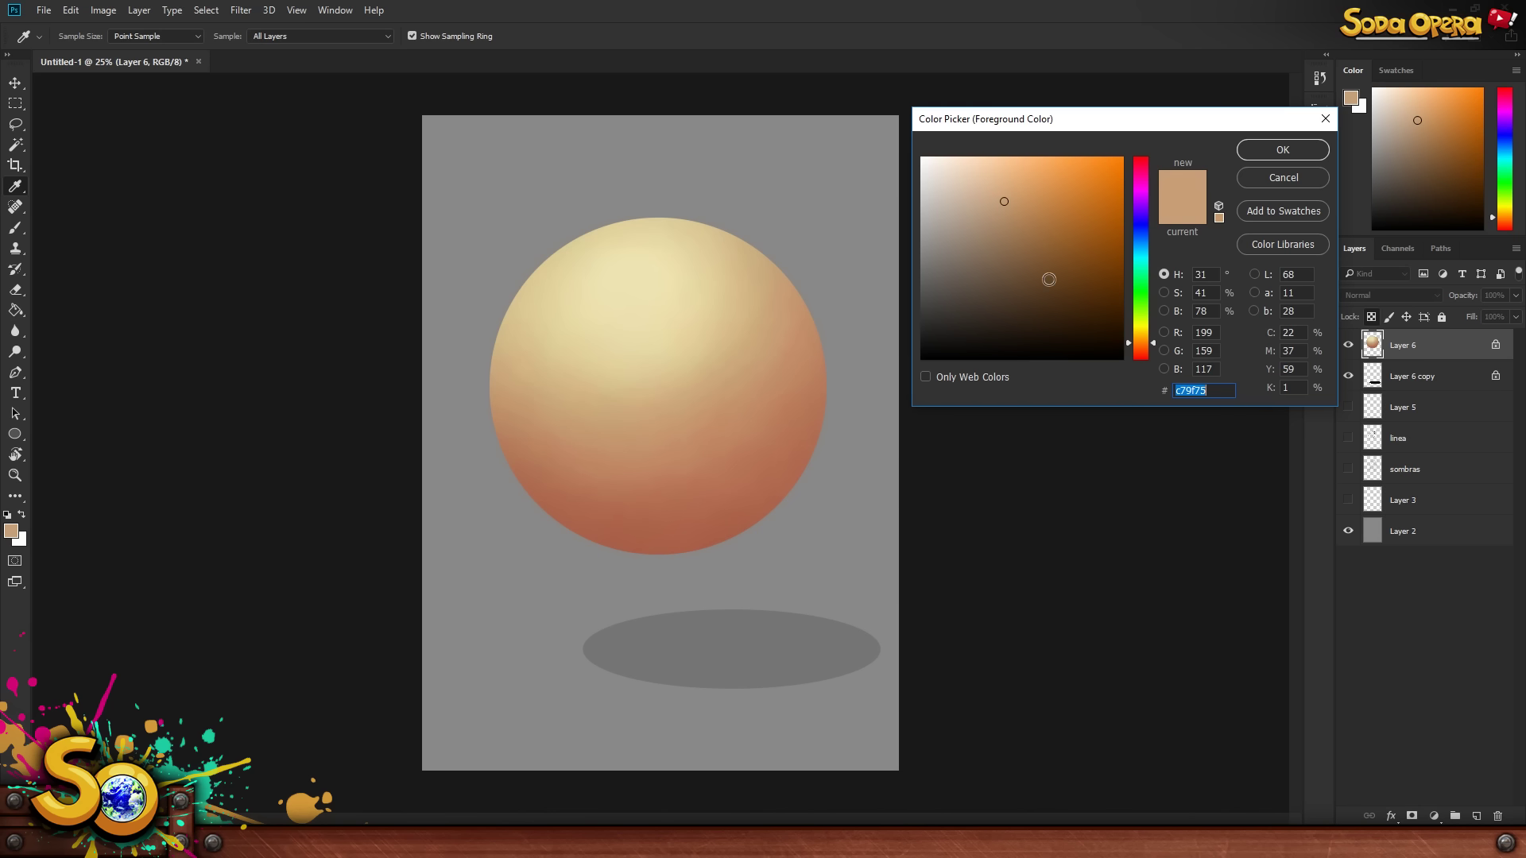
click(955, 195)
click(1308, 150)
key(b)
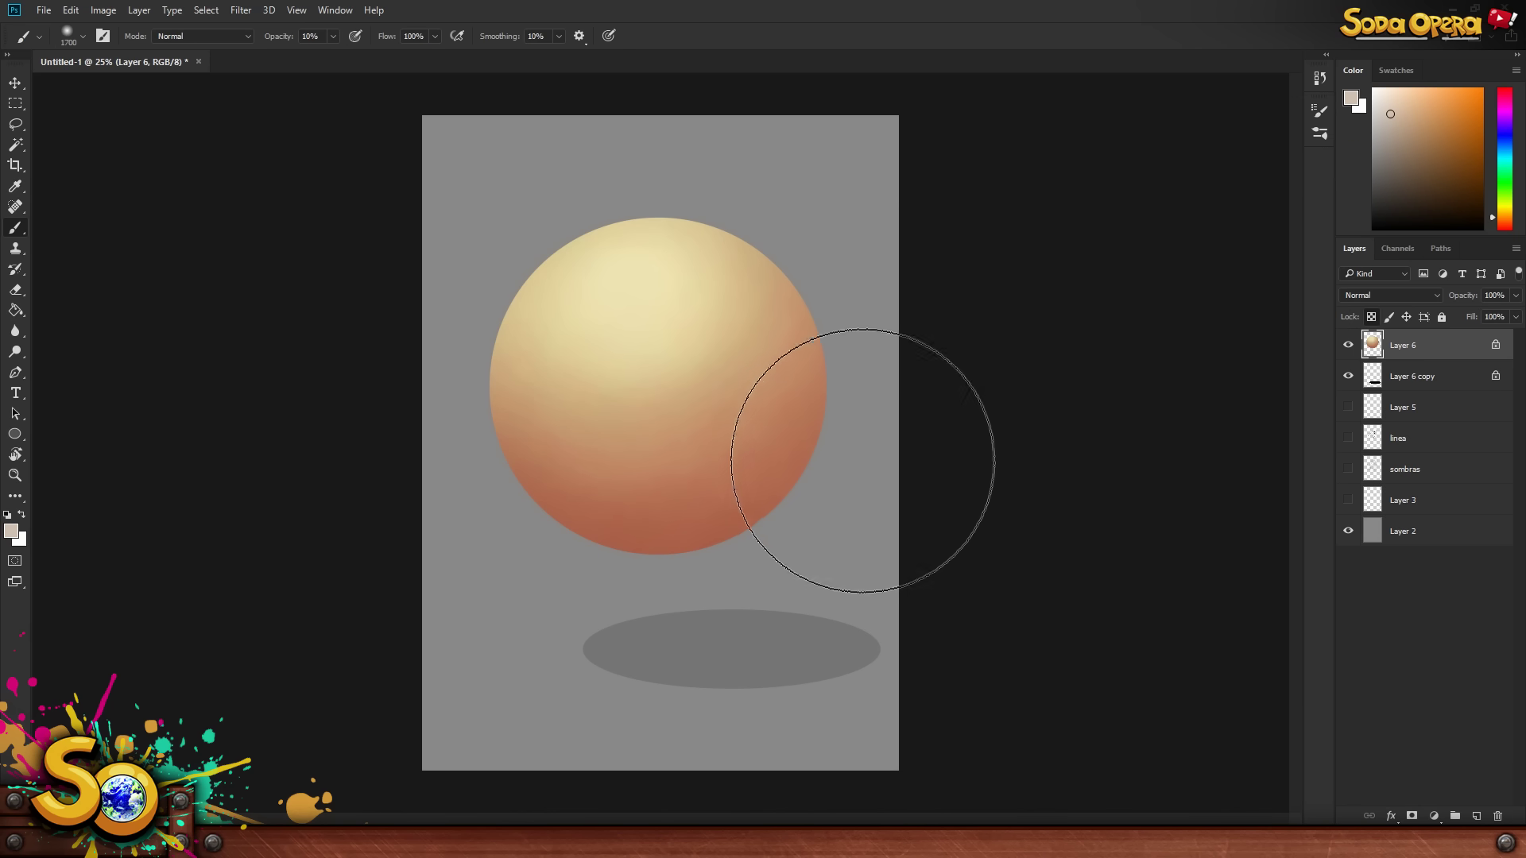
- Brush a soft beige reflected light along the sphere's lower-right edge, varying the brush between 500 and 1100 px
key(bracketleft)
key(bracketleft)
key(bracketleft)
key(bracketleft)
key(bracketleft)
key(bracketleft)
key(bracketleft)
key(bracketleft)
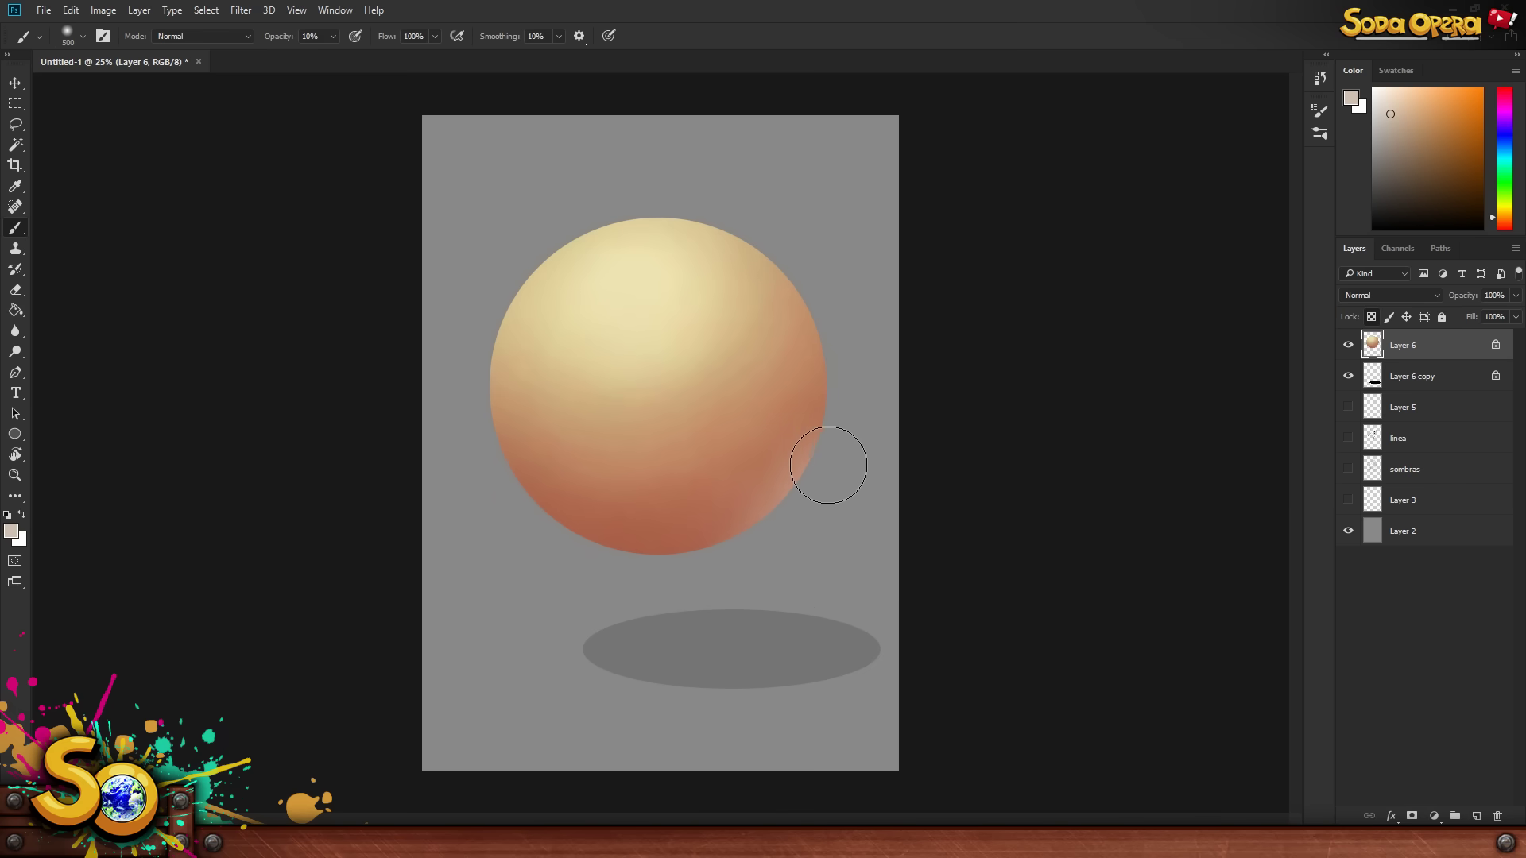
key(bracketright)
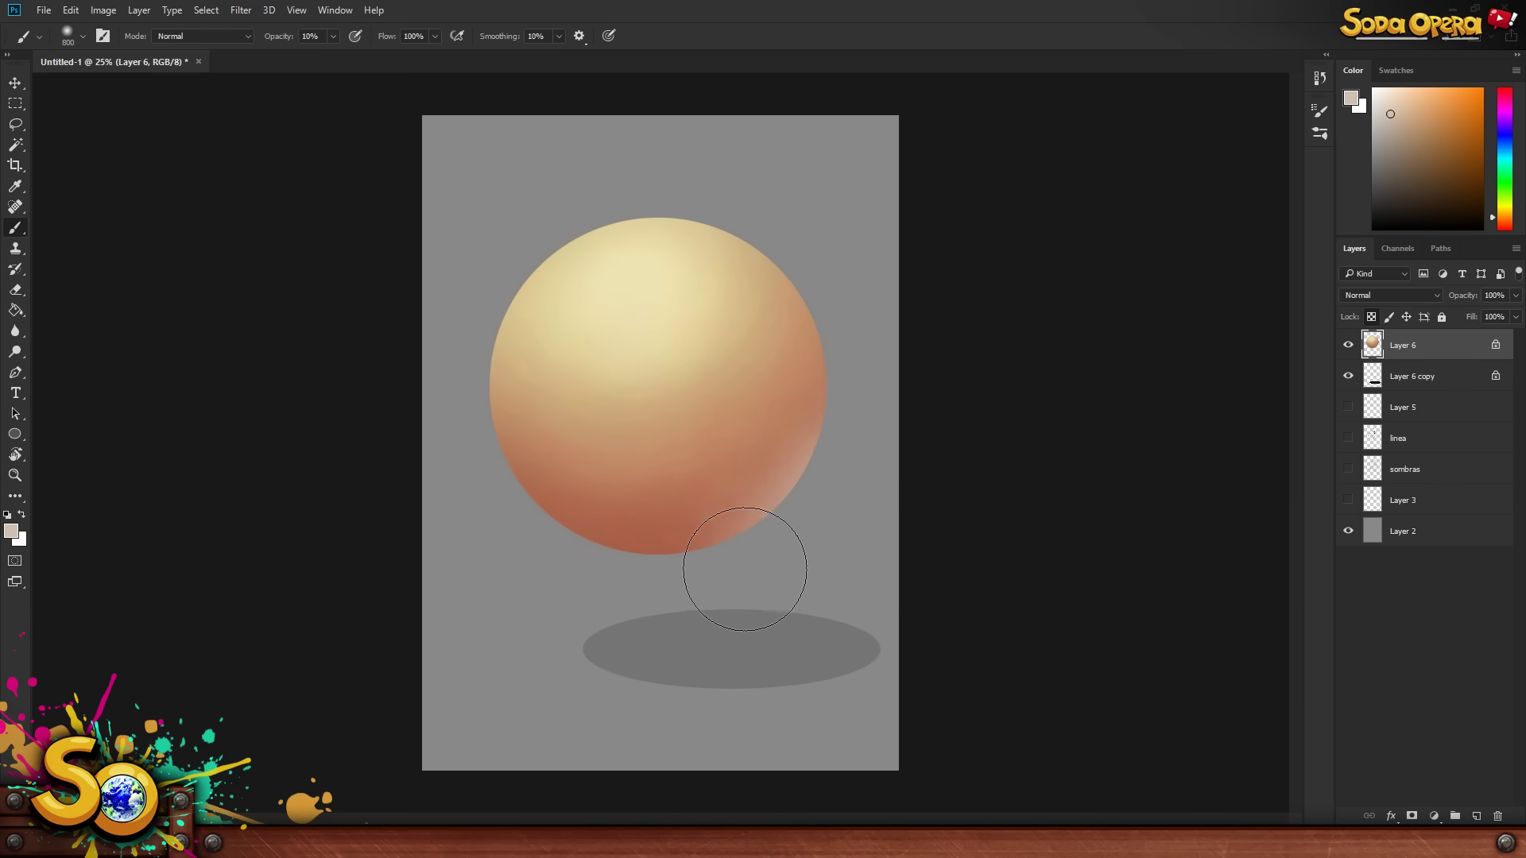
key(bracketright)
key(bracketright)
key(bracketright)
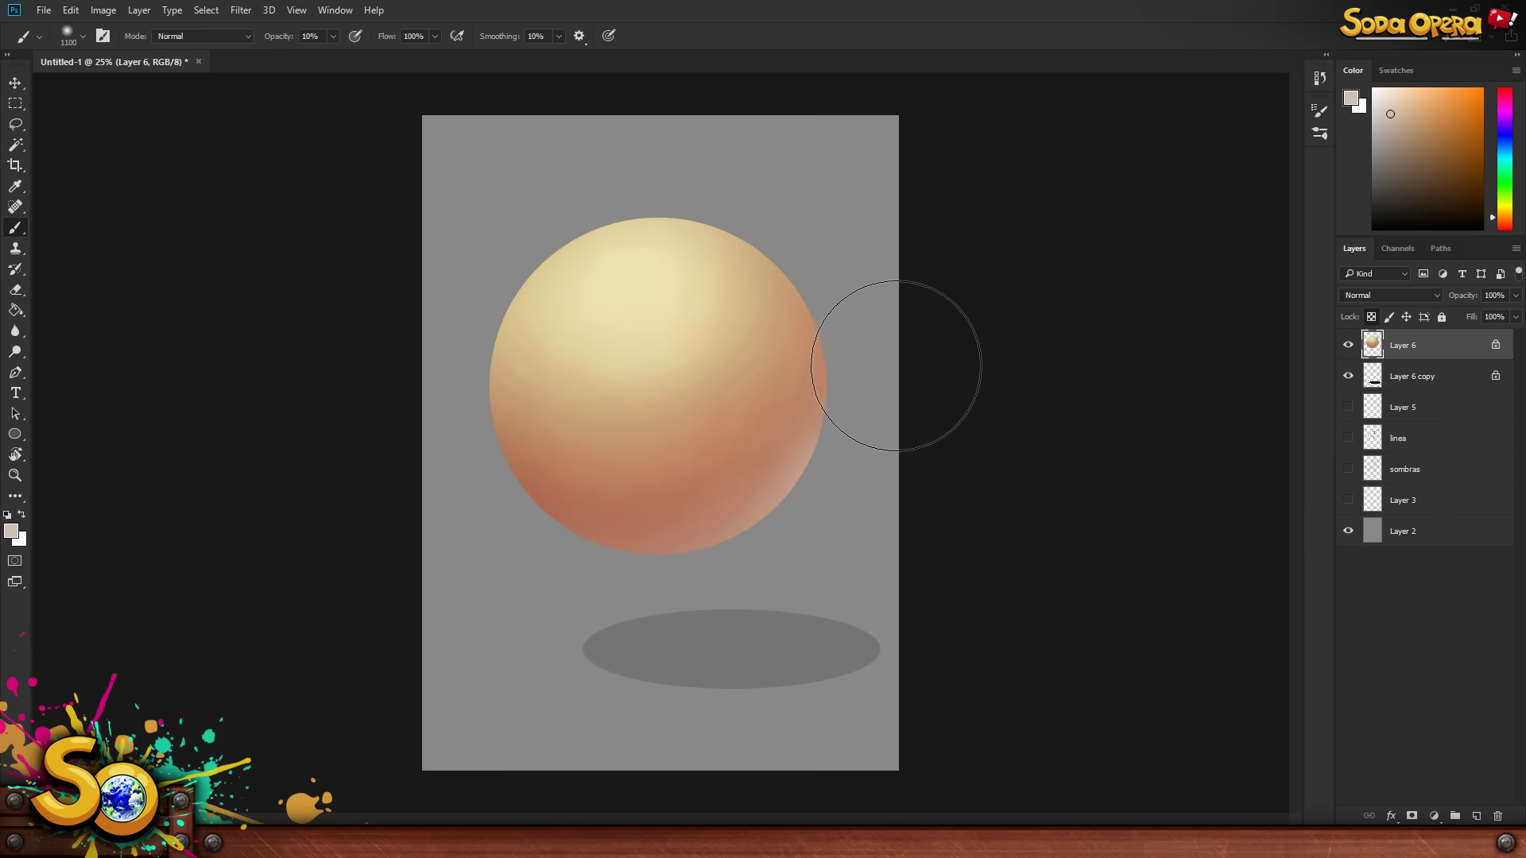
- Build up the beige reflected light along the sphere's right rim and bottom edge, varying the brush between 600 and 1200 px
key(bracketleft)
key(bracketleft)
key(bracketleft)
key(bracketleft)
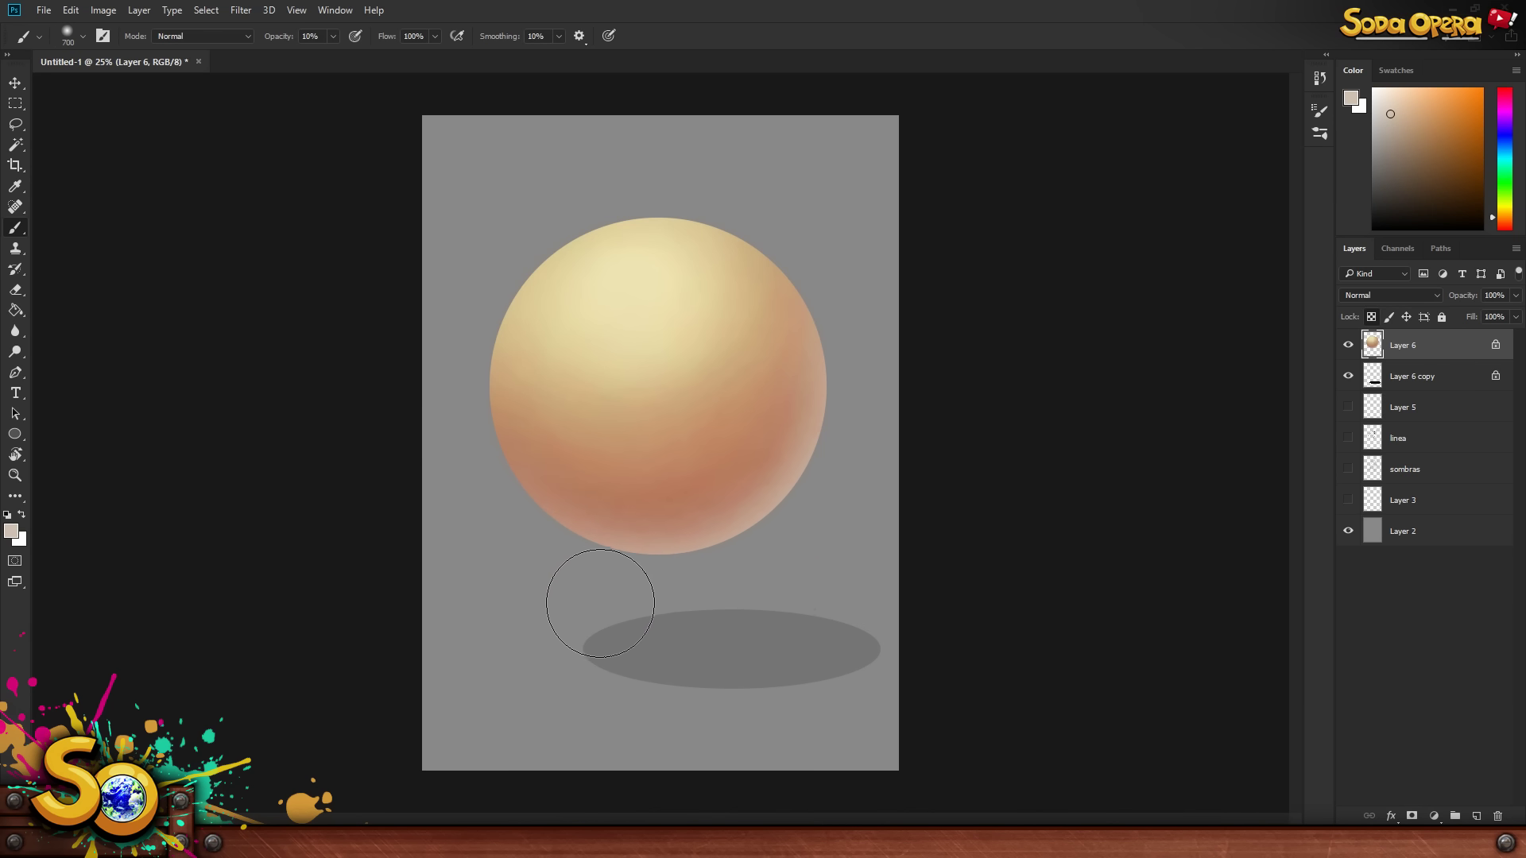
key(bracketright)
key(bracketright)
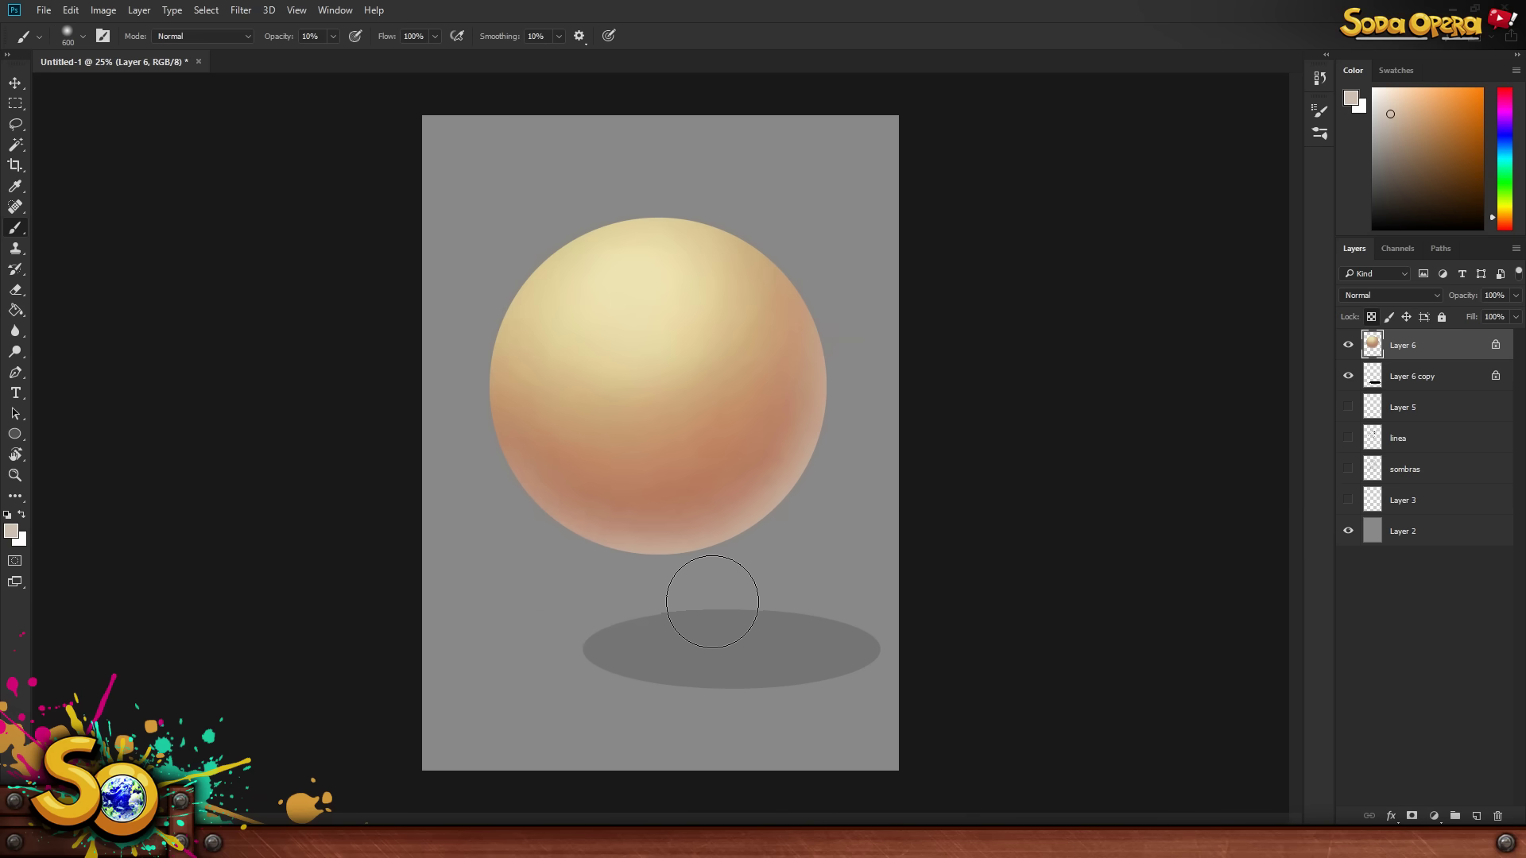
key(bracketright)
key(bracketright)
key(bracketright)
key(bracketright)
key(bracketright)
key(bracketright)
key(bracketright)
key(bracketright)
key(bracketright)
key(bracketright)
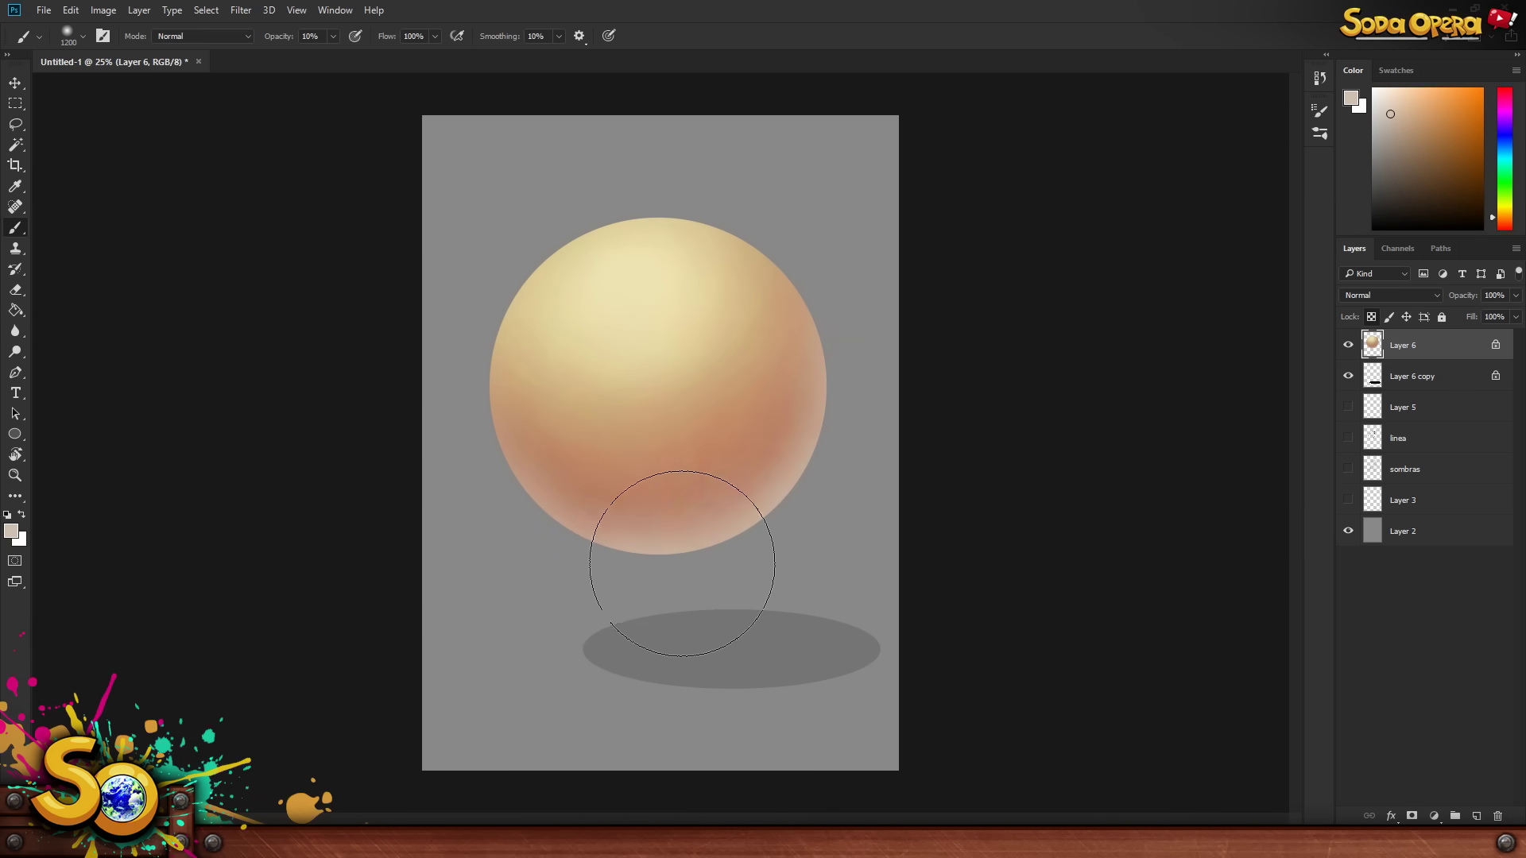
- Sample the pale yellow from the sphere's upper left and lighten the foreground color to a near-white cream
alt+click(612, 266)
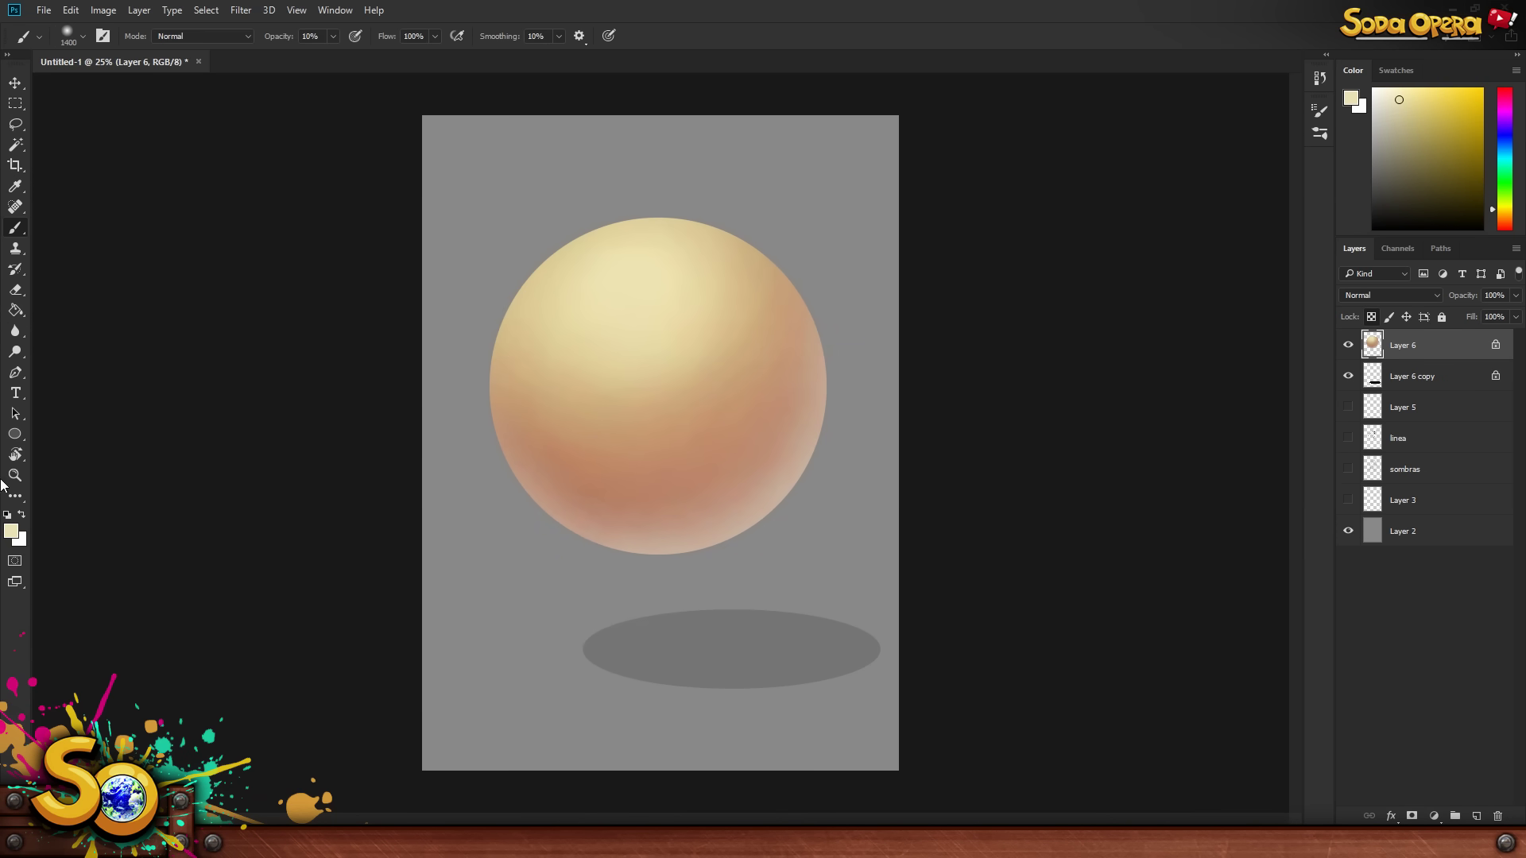
click(12, 534)
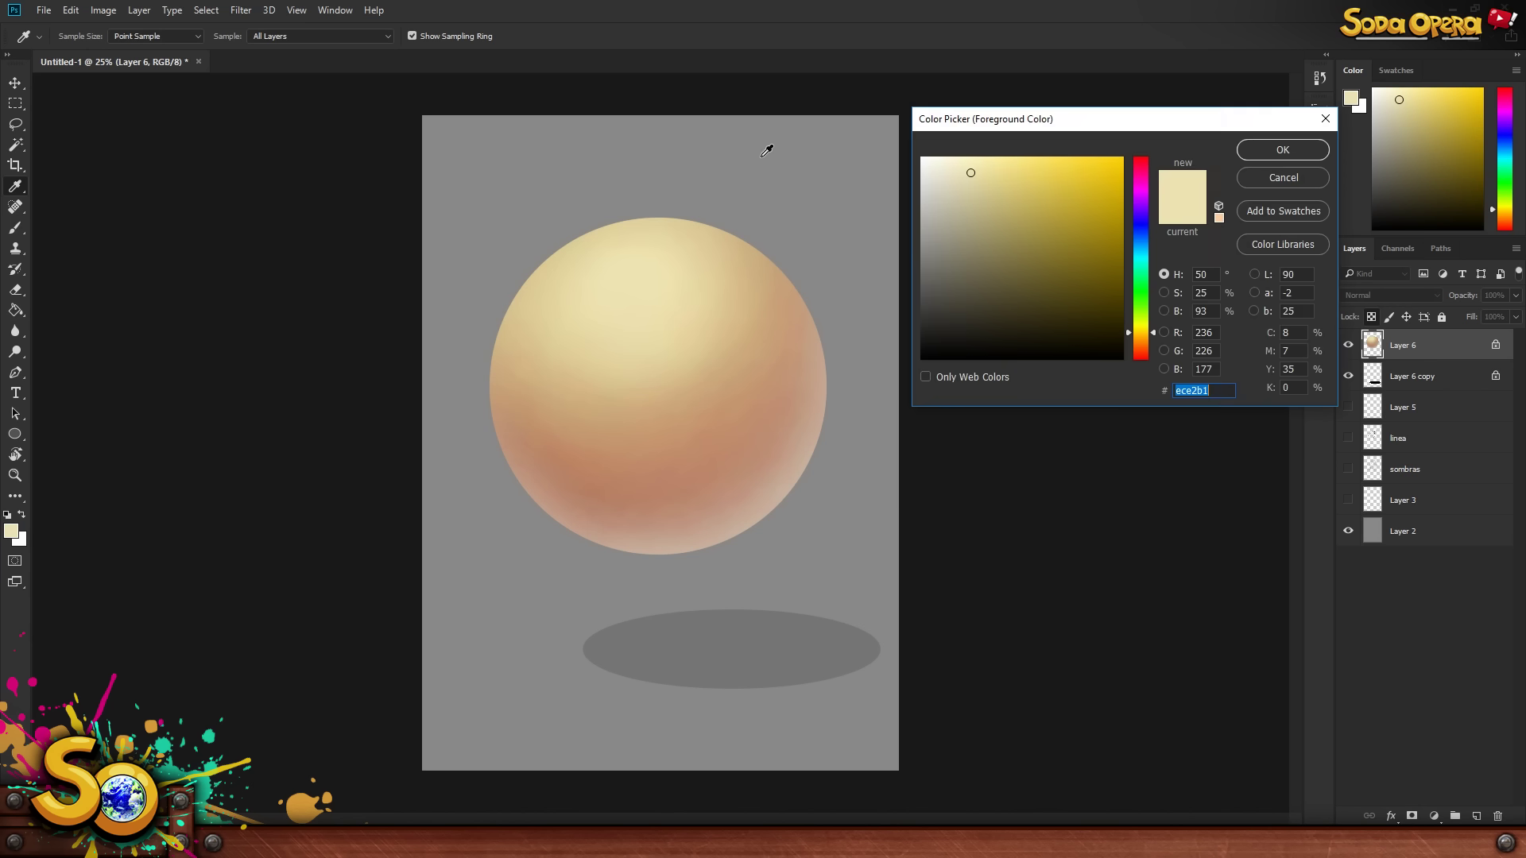
click(952, 159)
click(1257, 150)
key(b)
- Brush a soft cream highlight onto the sphere's upper left, varying the brush between 300 and 1600 px
key(bracketleft)
key(bracketleft)
key(bracketleft)
key(bracketleft)
key(bracketleft)
key(bracketleft)
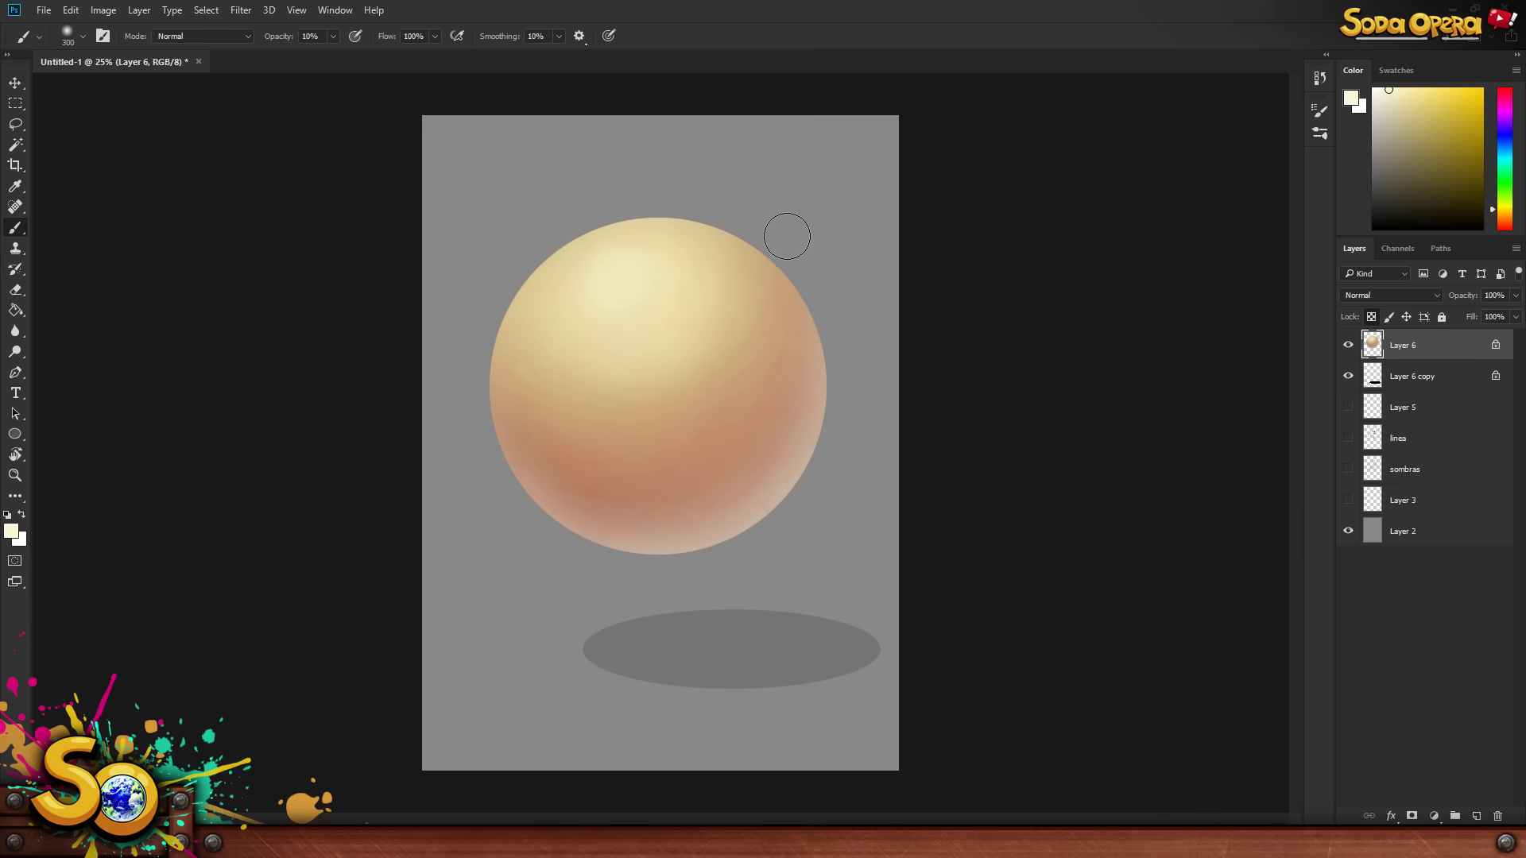
drag(580, 282, 627, 294)
key(bracketright)
key(bracketright)
key(bracketright)
key(bracketleft)
key(bracketleft)
key(bracketleft)
key(bracketleft)
key(bracketright)
key(bracketright)
key(bracketright)
key(bracketright)
key(bracketright)
key(bracketright)
key(bracketright)
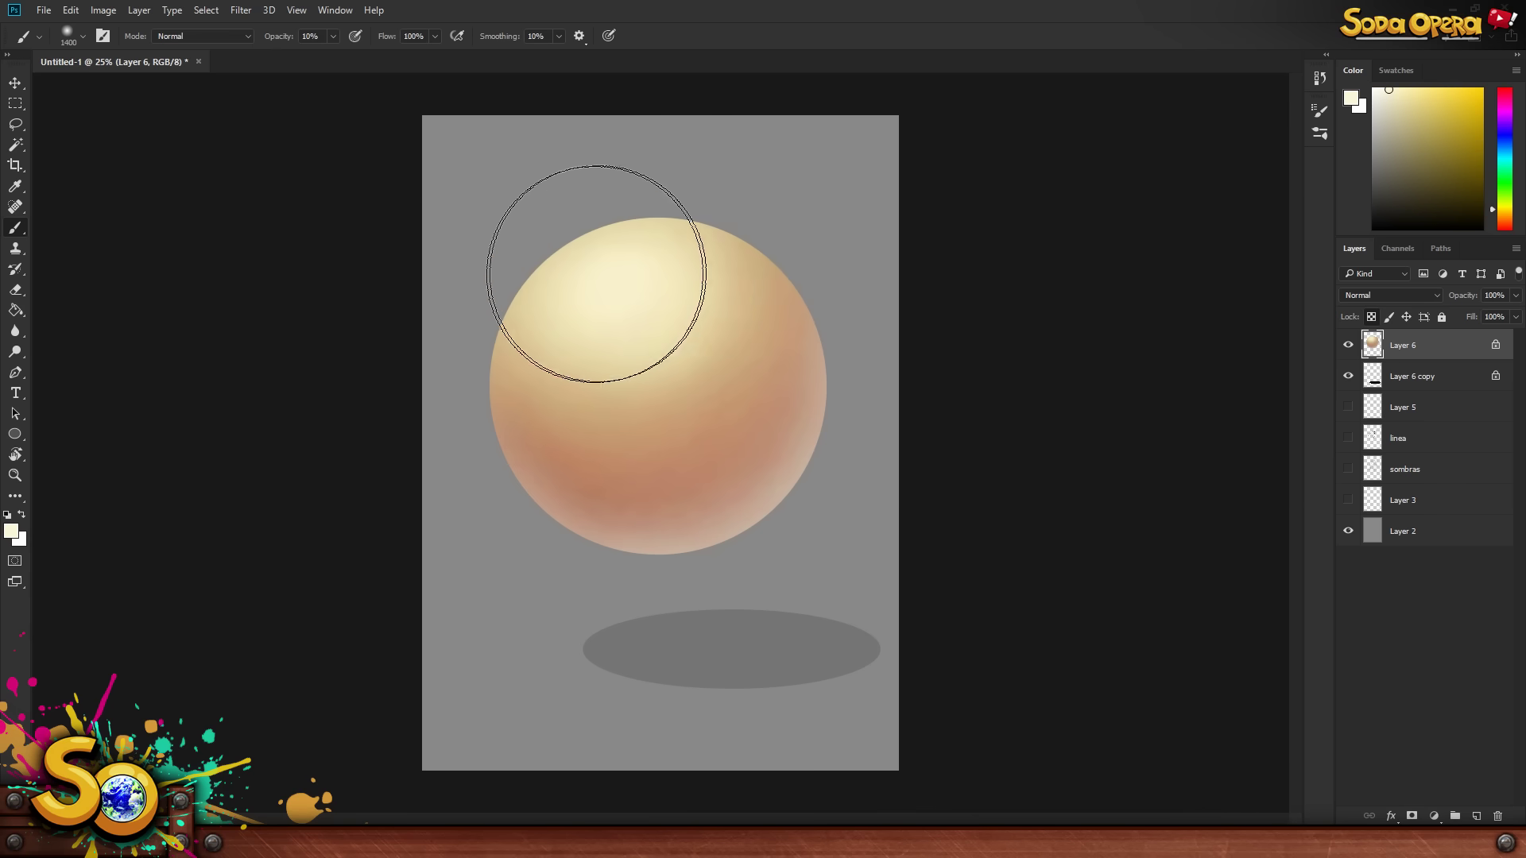
key(bracketright)
key(bracketright)
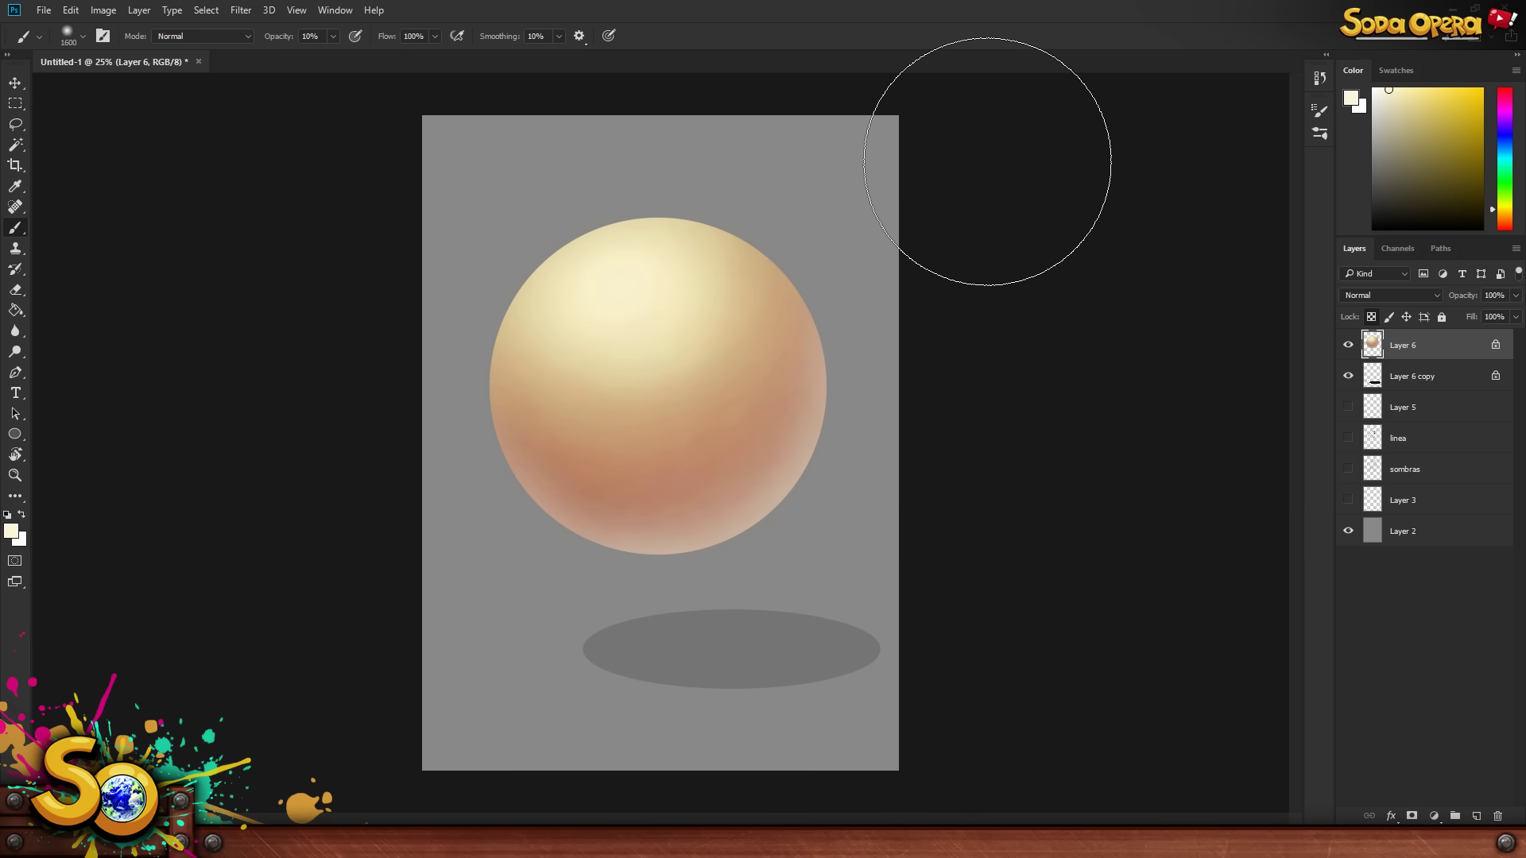
- Sample the tan from the sphere's upper right and cover the whole locked sphere with it, using a hard-edged brush at 100% opacity
click(1371, 316)
click(1371, 316)
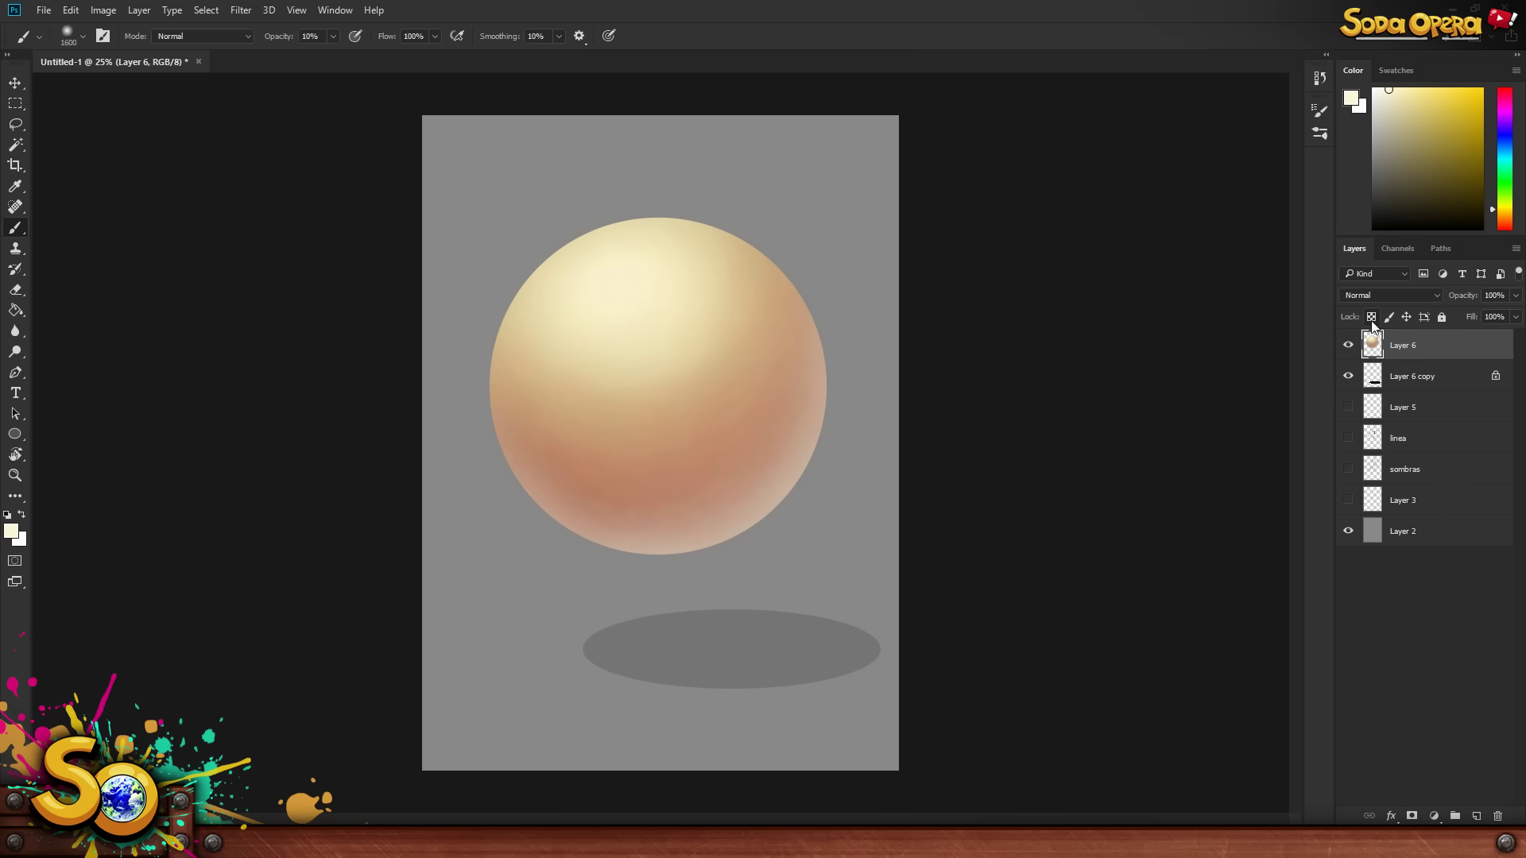
alt+click(747, 268)
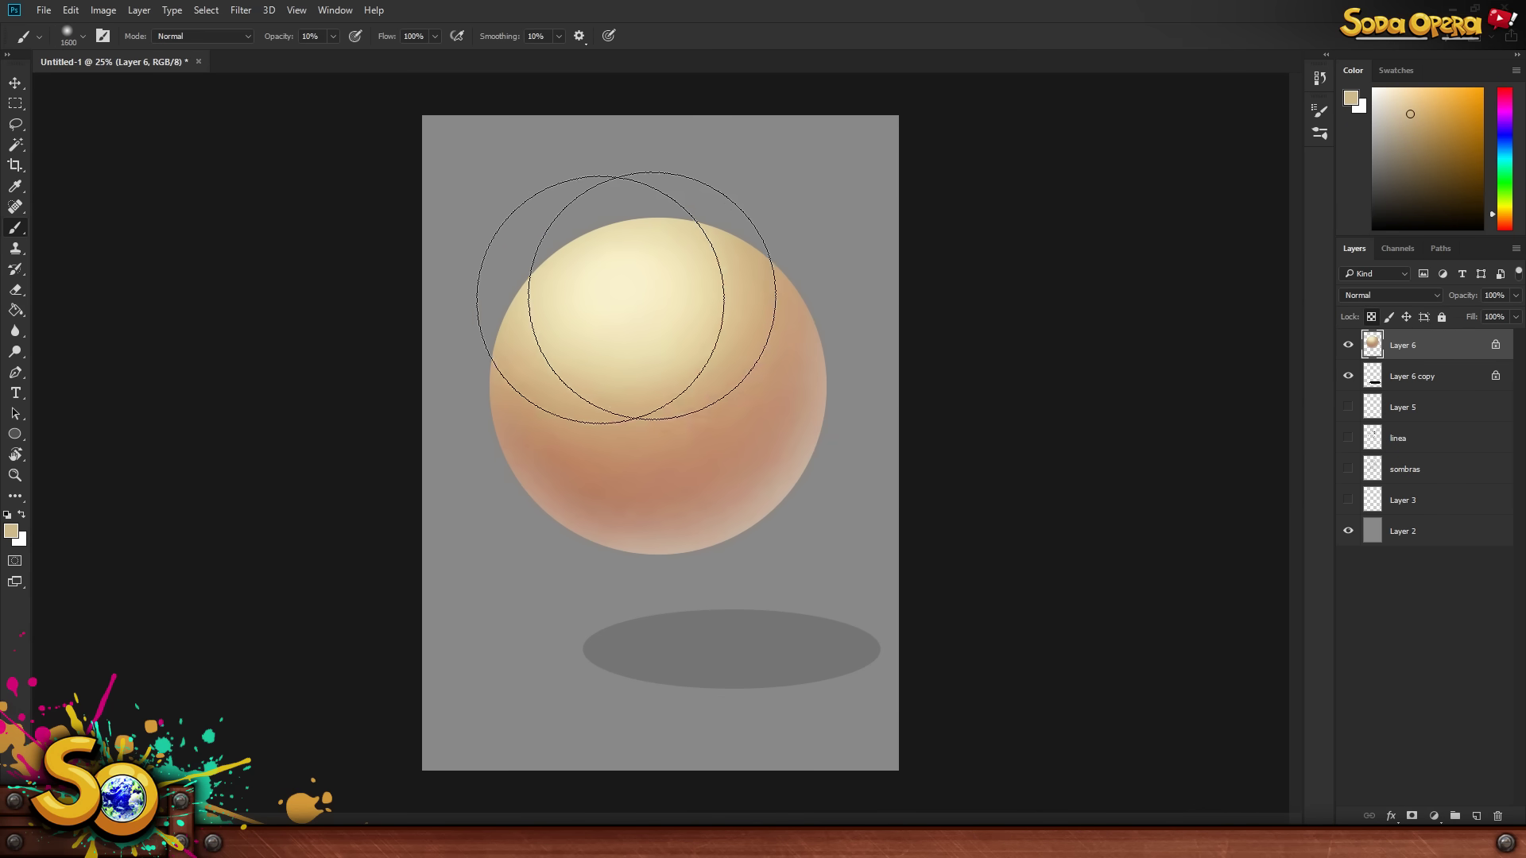
click(75, 31)
drag(88, 118, 190, 123)
click(331, 36)
drag(335, 55, 403, 55)
mouse_move(660, 255)
mouse_down()
mouse_move(562, 239)
mouse_move(636, 262)
mouse_up()
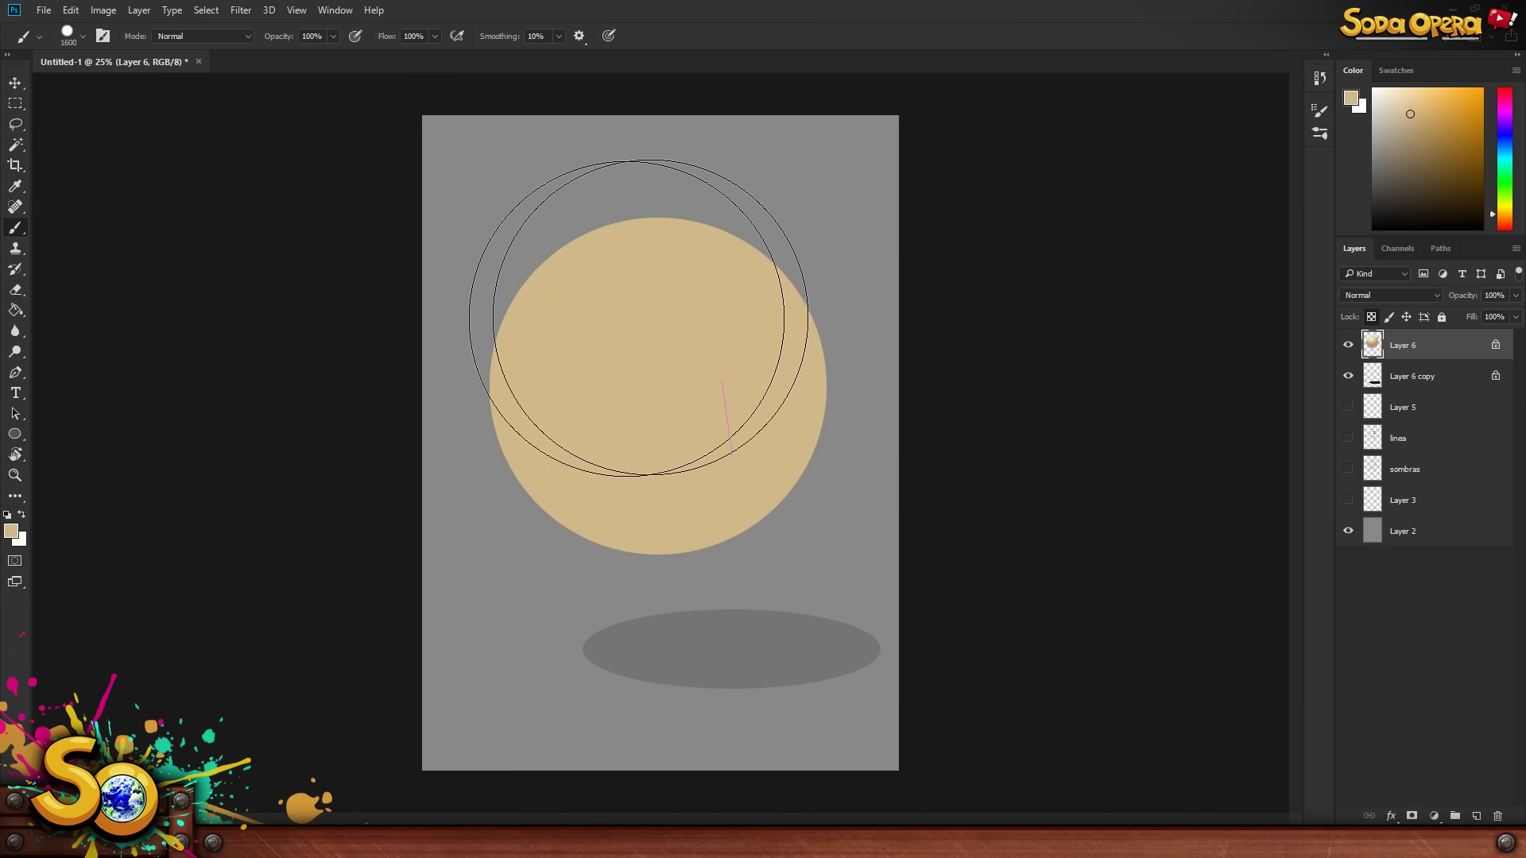
- Reduce the brush to 125 px and shift the tan foreground color to hue 21, giving the salmon #d1a288
key(bracketleft)
key(bracketleft)
key(bracketleft)
key(bracketleft)
key(bracketleft)
key(bracketleft)
key(bracketleft)
key(bracketleft)
key(bracketleft)
key(bracketleft)
key(bracketleft)
key(bracketleft)
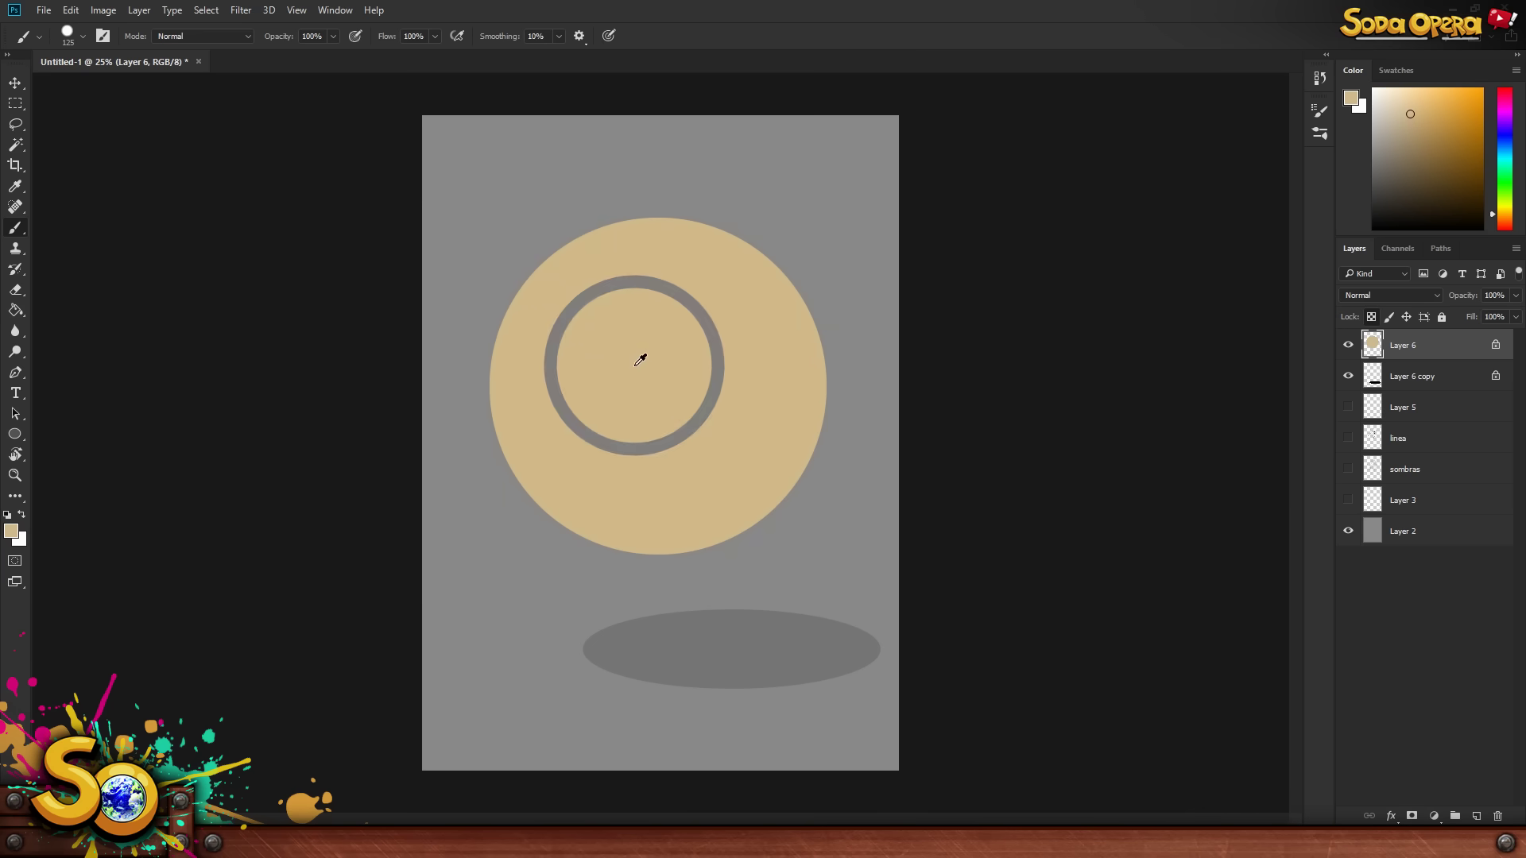
click(11, 530)
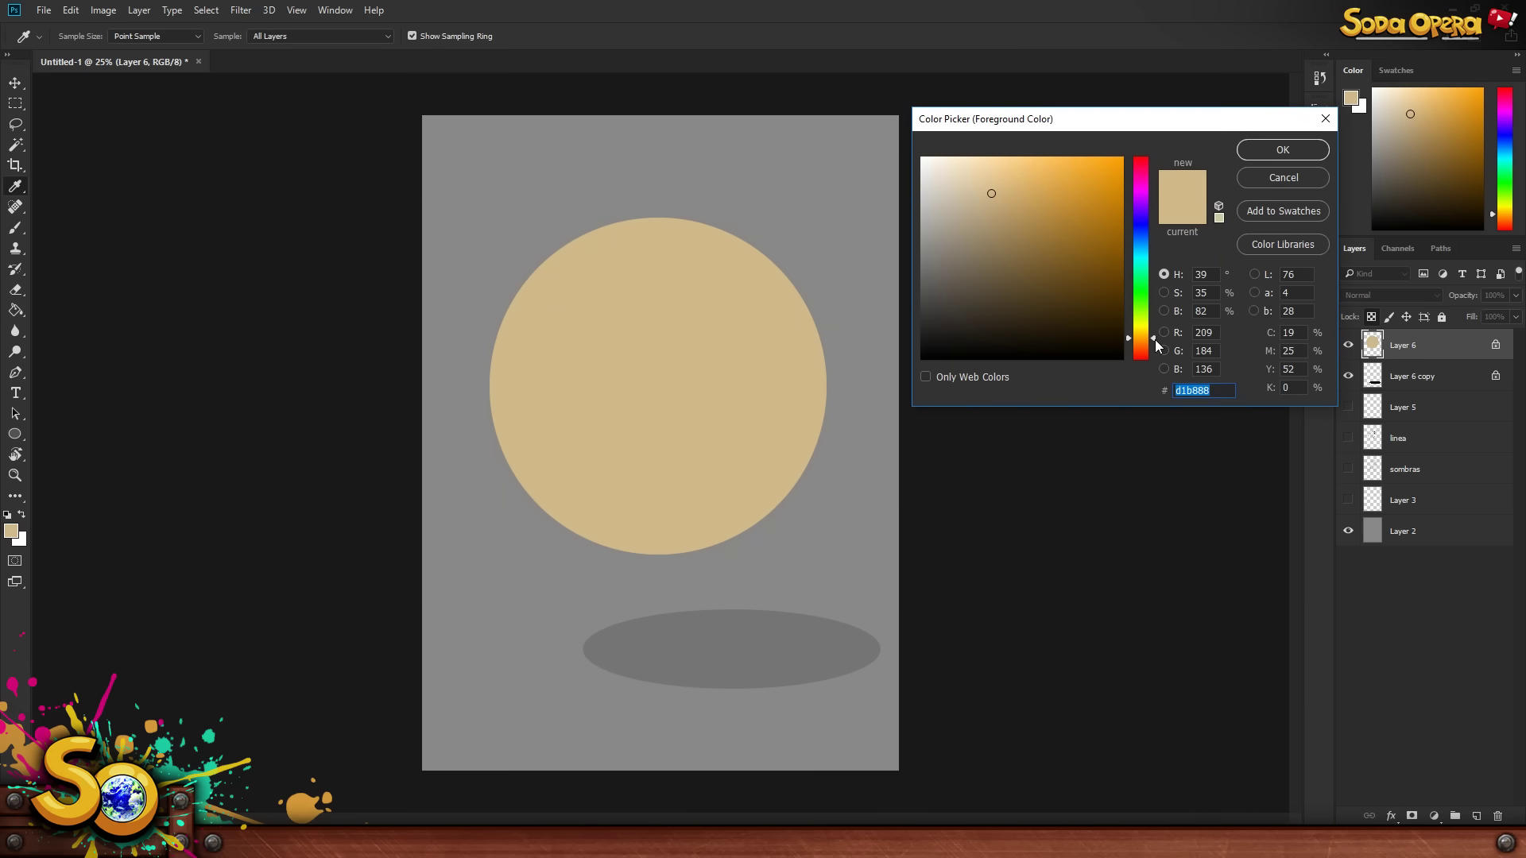
drag(1153, 338, 1159, 345)
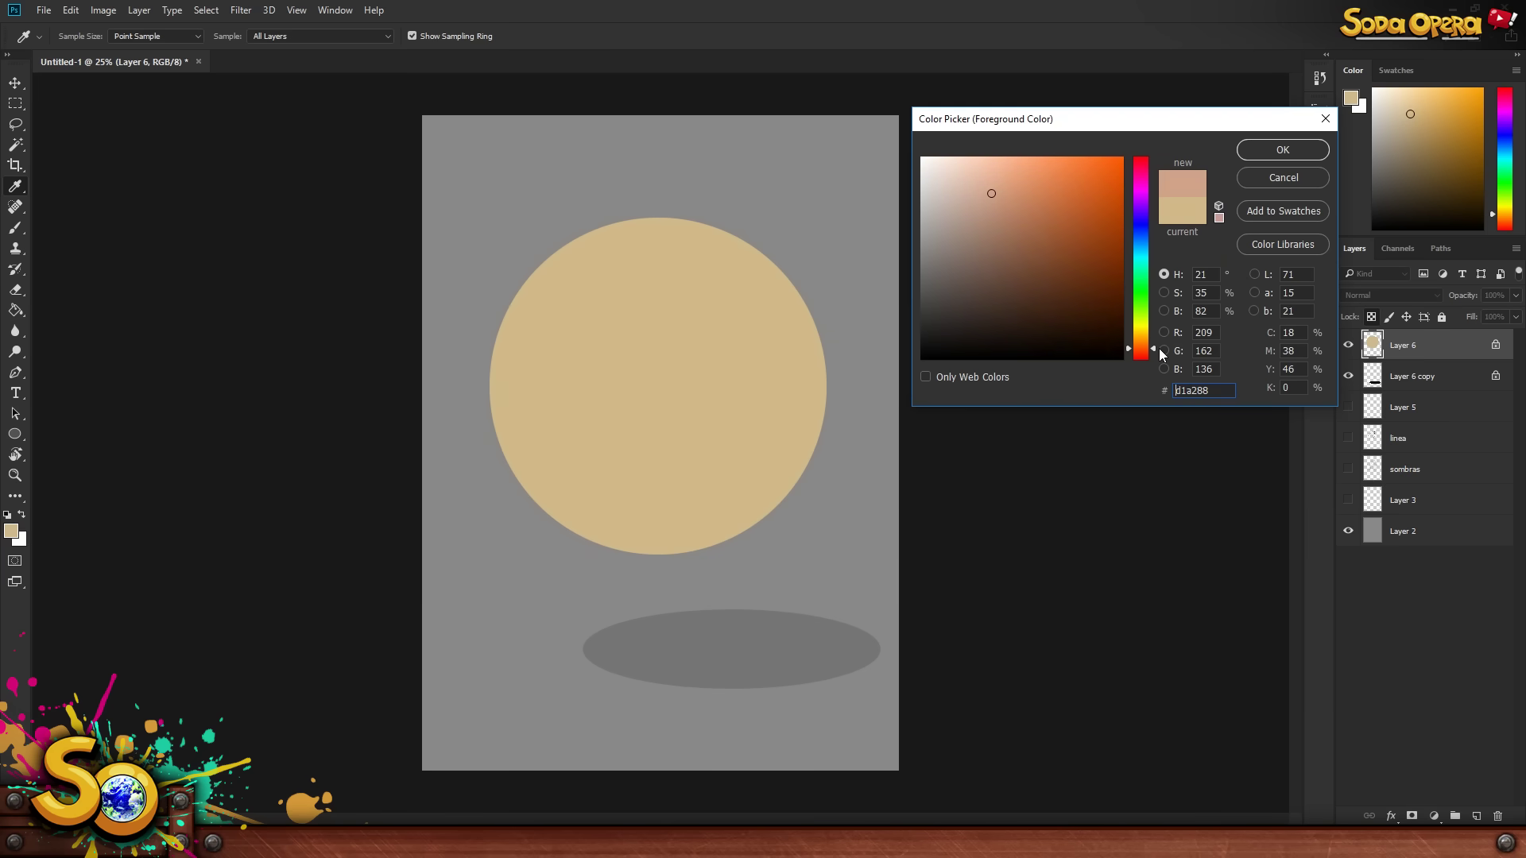
click(1282, 150)
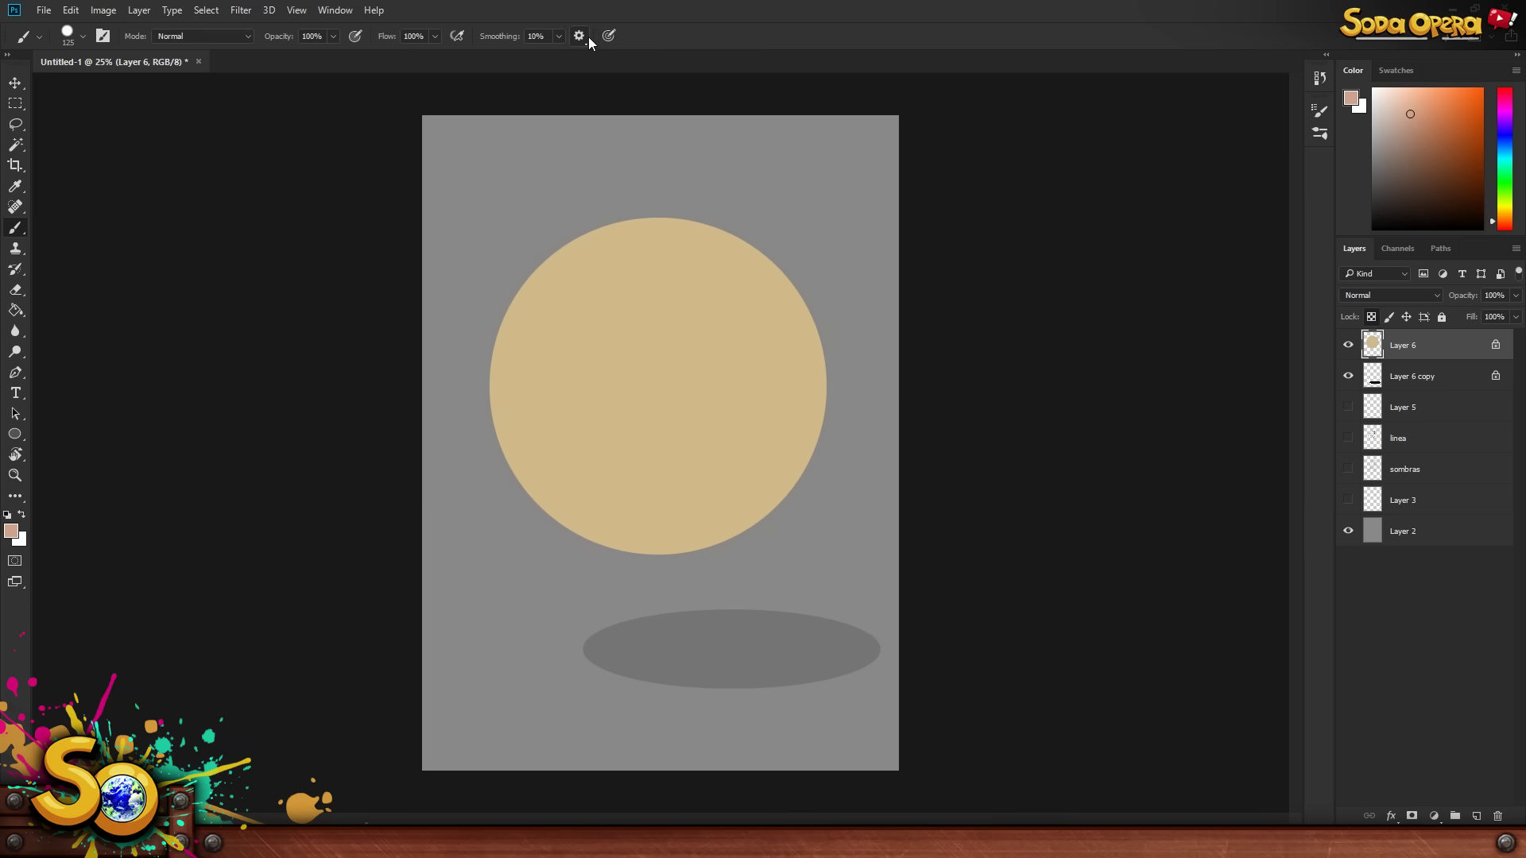
- Block in a flat salmon shadow with a curved upper boundary across the sphere's lower and right part, using a brush up to 600 px
key(bracketright)
key(bracketright)
key(bracketright)
drag(477, 397, 766, 113)
key(bracketright)
key(bracketright)
key(bracketright)
key(bracketright)
key(bracketright)
drag(494, 477, 691, 545)
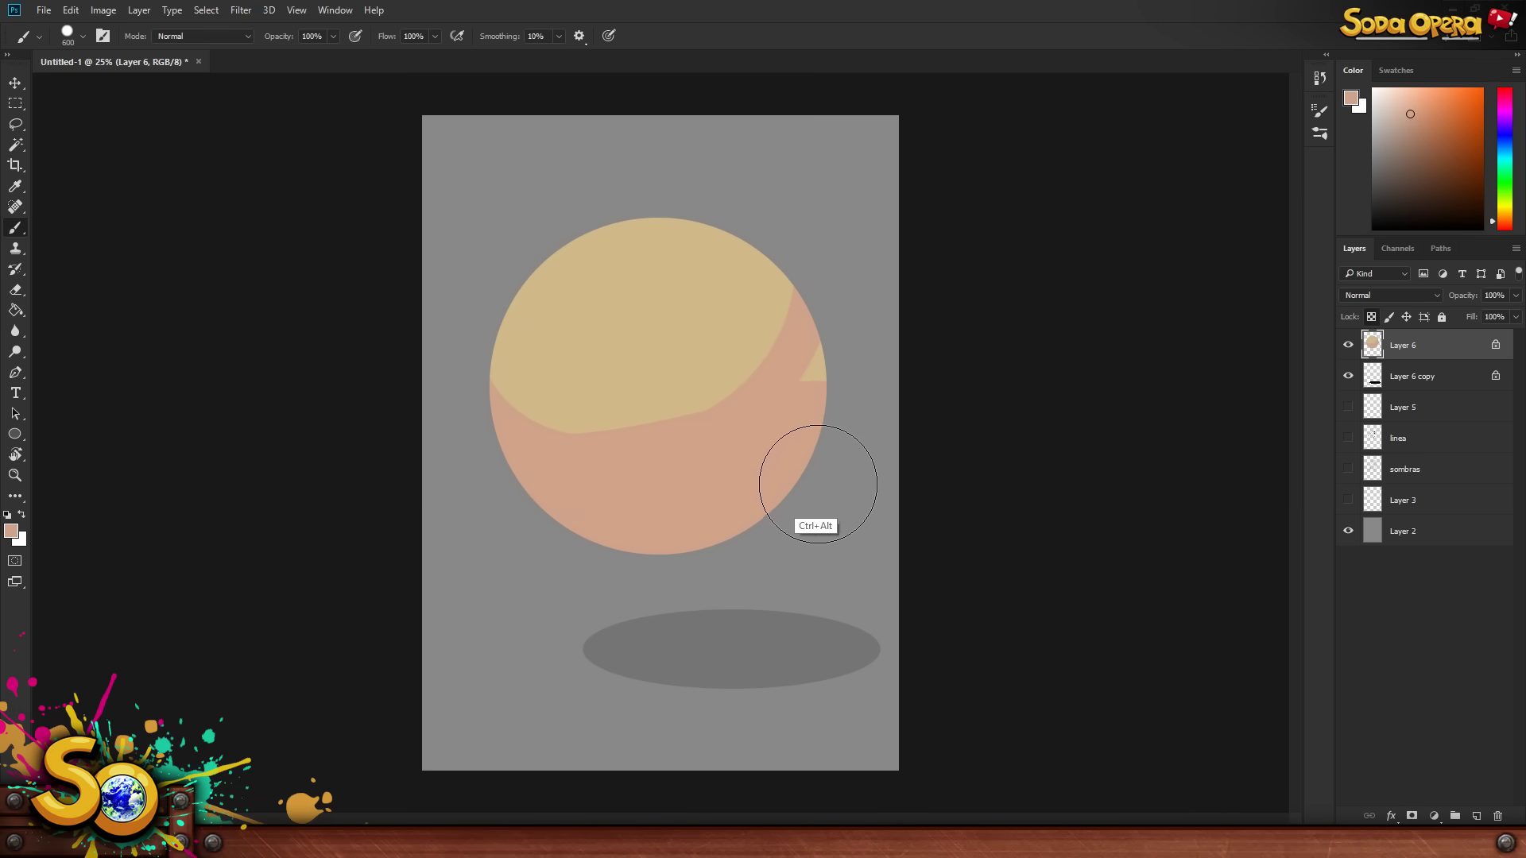
key(ctrl+z)
drag(637, 535, 509, 508)
mouse_move(724, 510)
mouse_down()
mouse_move(752, 527)
mouse_move(871, 350)
mouse_up()
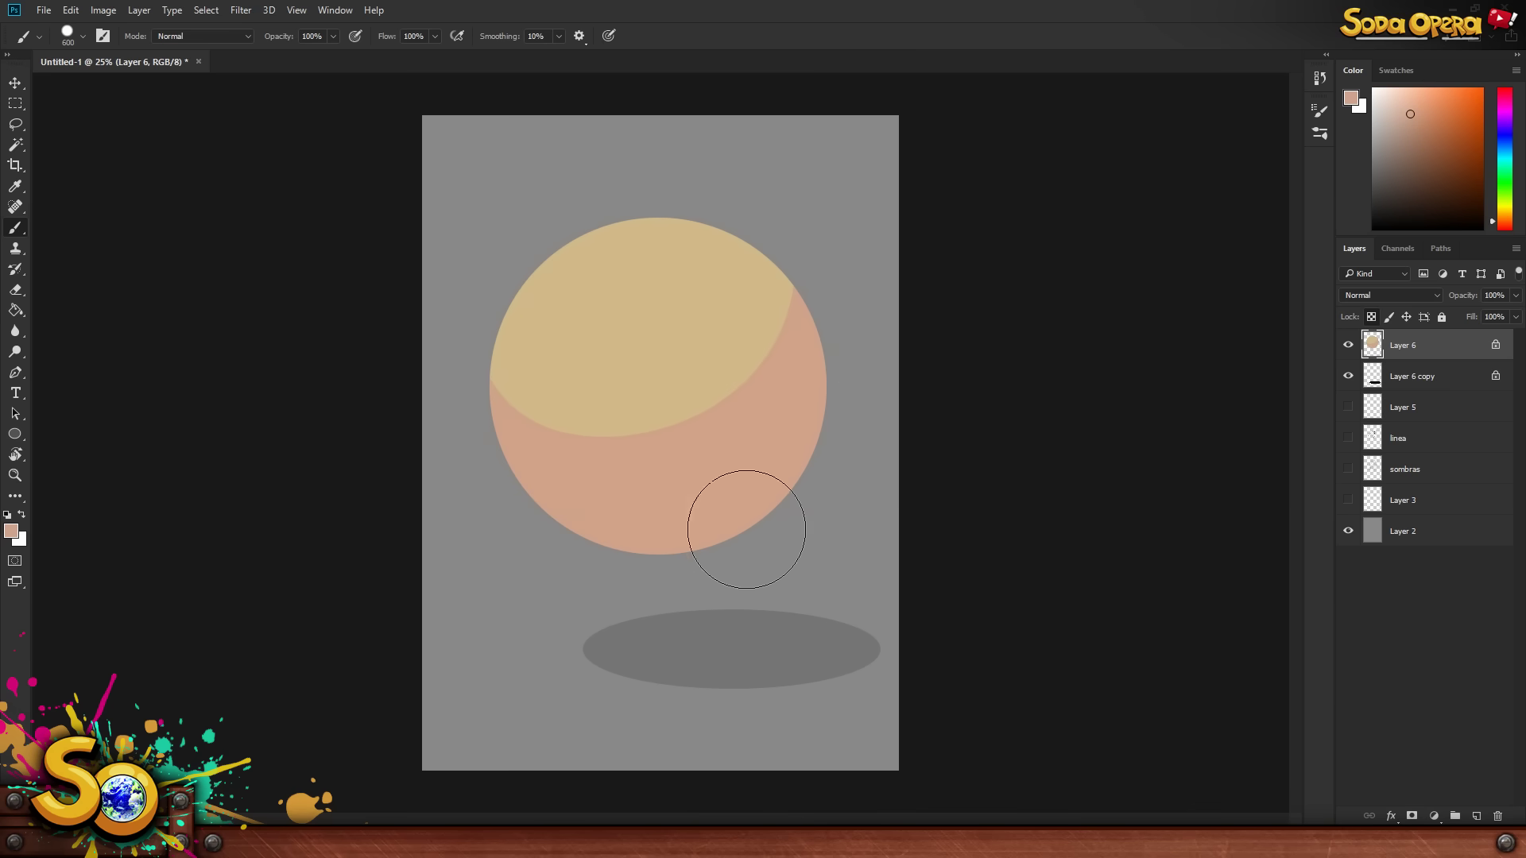
- Sample the sphere's tan and change the foreground color to a lighter yellow, #dbd597
alt+click(648, 285)
click(11, 531)
drag(1150, 339, 1156, 333)
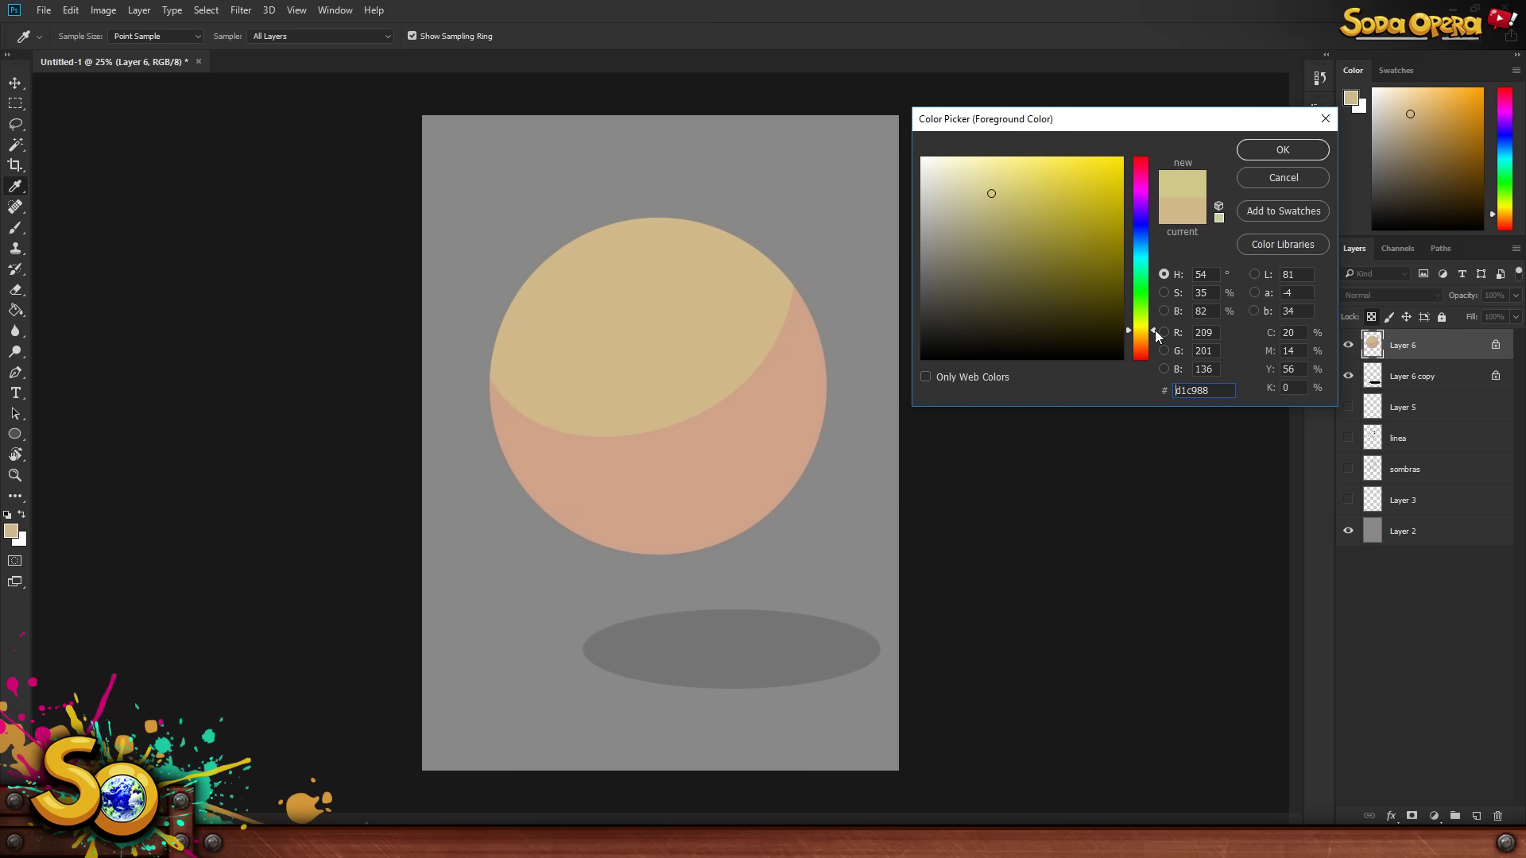
click(983, 184)
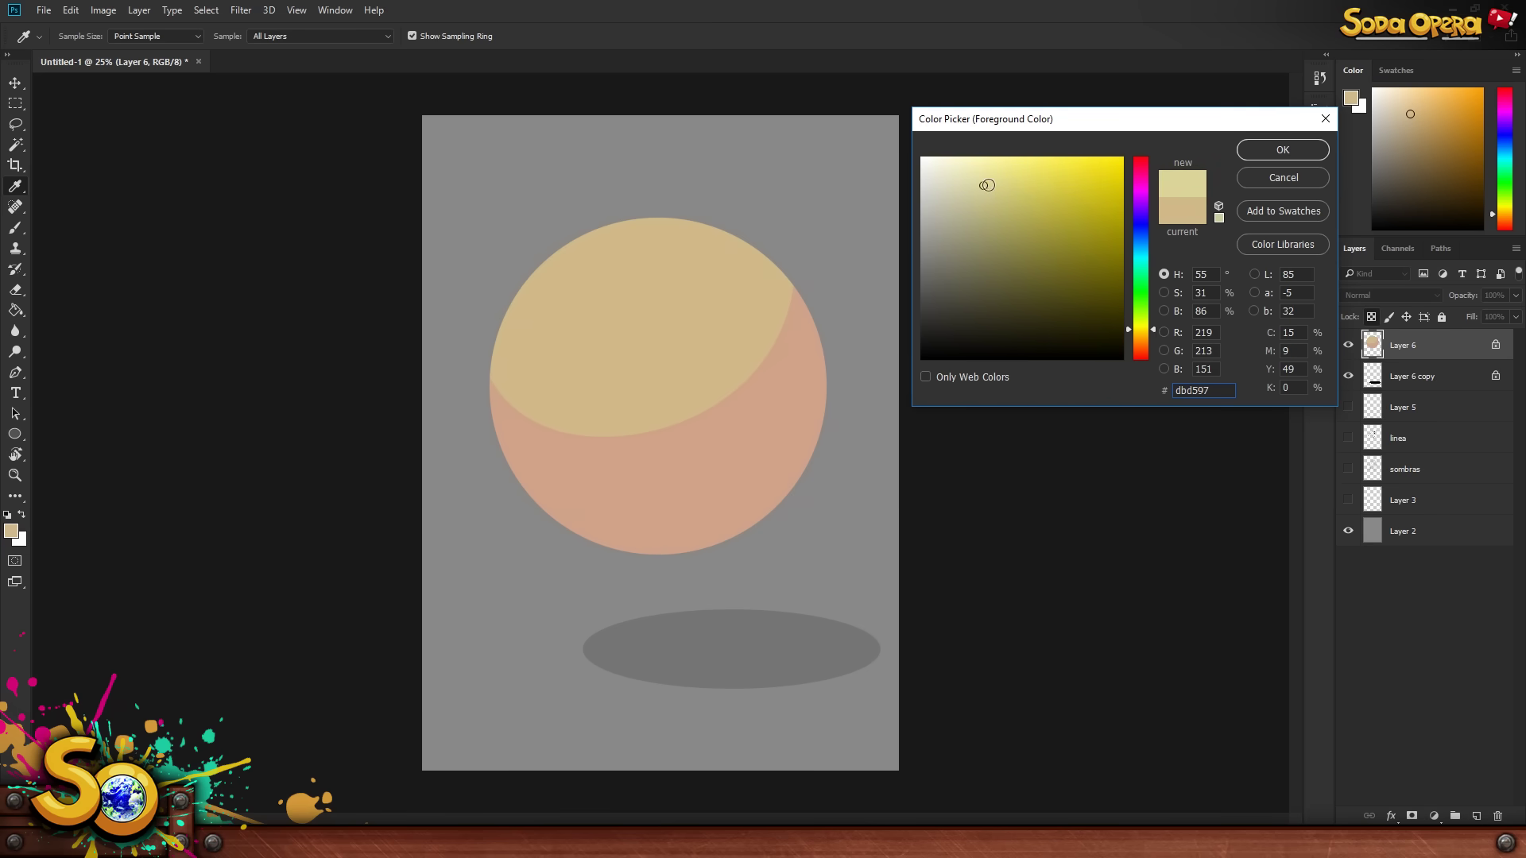
click(1251, 150)
- Reduce the brush to 80 px and paint a flat, slanted oval yellow highlight on the sphere's upper left
key(bracketleft)
key(bracketleft)
key(bracketleft)
key(bracketleft)
key(bracketleft)
key(bracketleft)
key(bracketleft)
key(bracketleft)
key(bracketleft)
key(bracketleft)
key(bracketleft)
key(bracketleft)
mouse_move(620, 262)
mouse_down()
mouse_move(604, 317)
mouse_move(572, 278)
mouse_move(637, 245)
mouse_move(660, 261)
mouse_move(623, 261)
mouse_move(587, 293)
mouse_move(612, 301)
mouse_move(644, 259)
mouse_up()
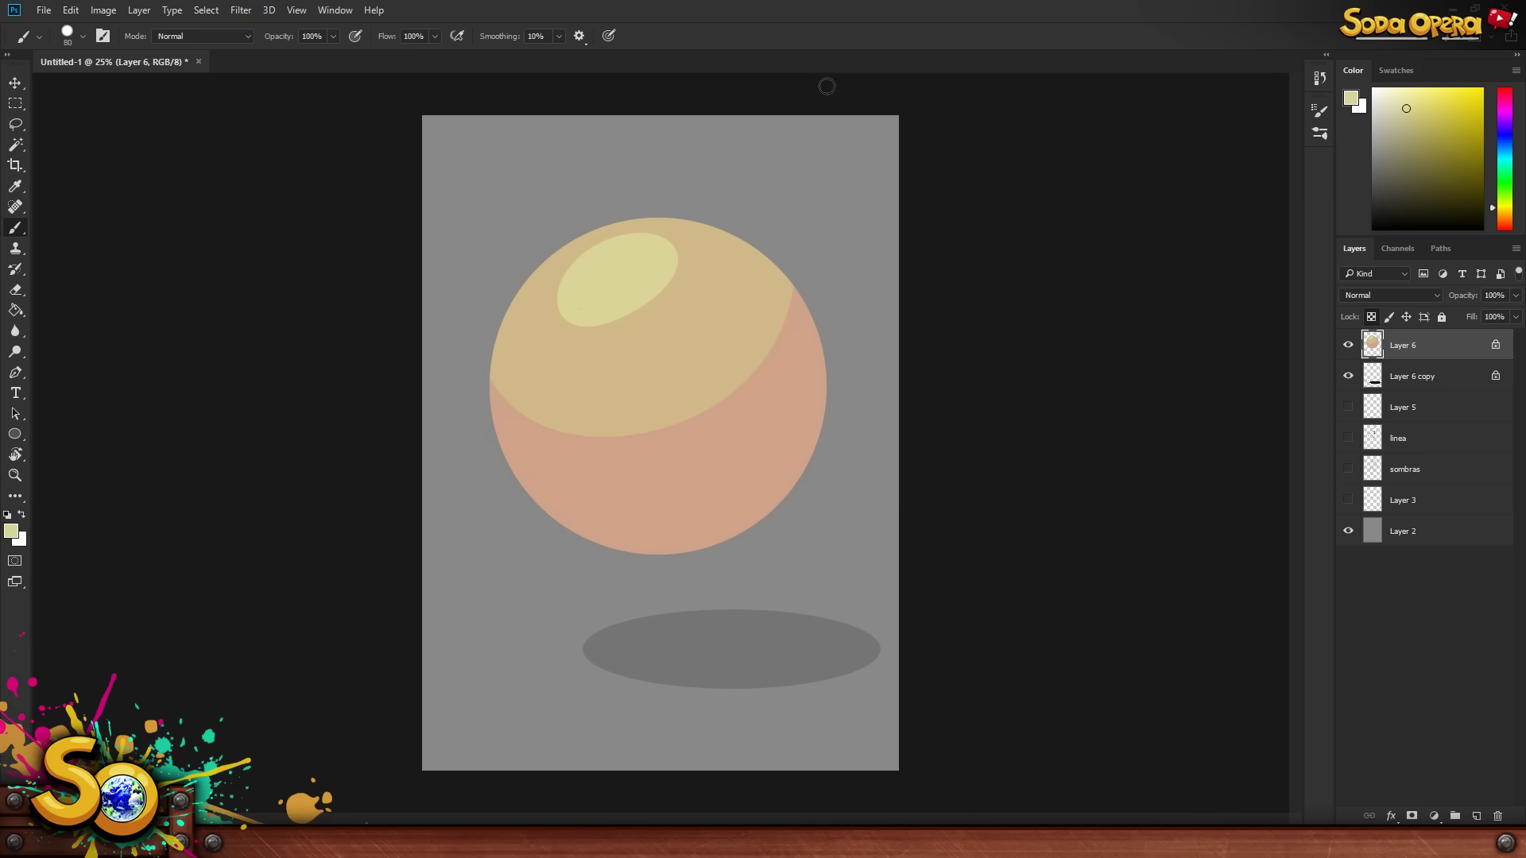
- Set the brush to 0% hardness and 11% opacity, and enlarge it to 600 px
click(83, 37)
drag(150, 119, 87, 124)
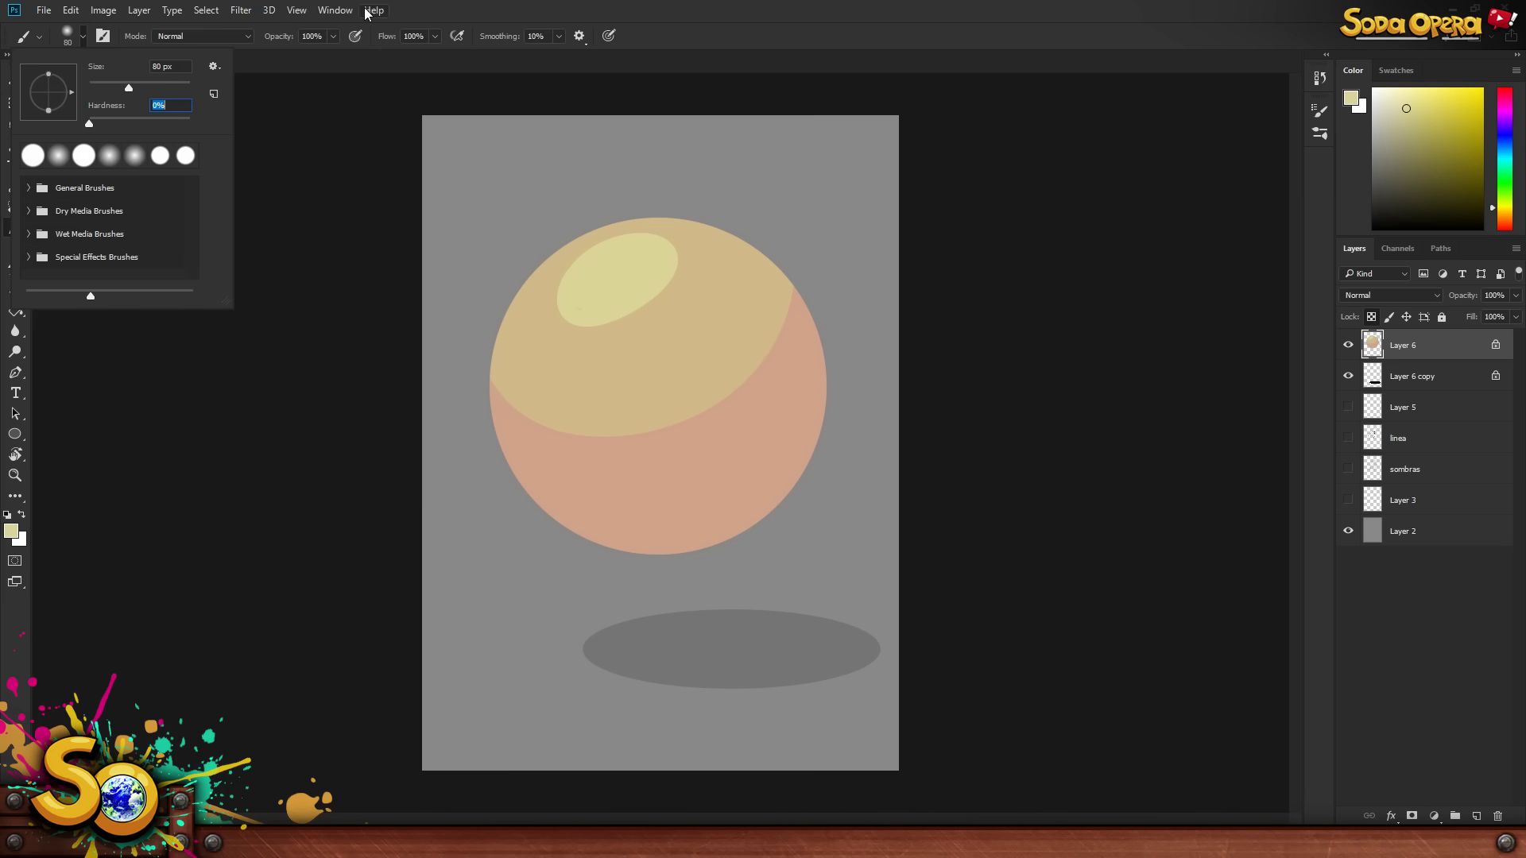
click(332, 35)
click(271, 50)
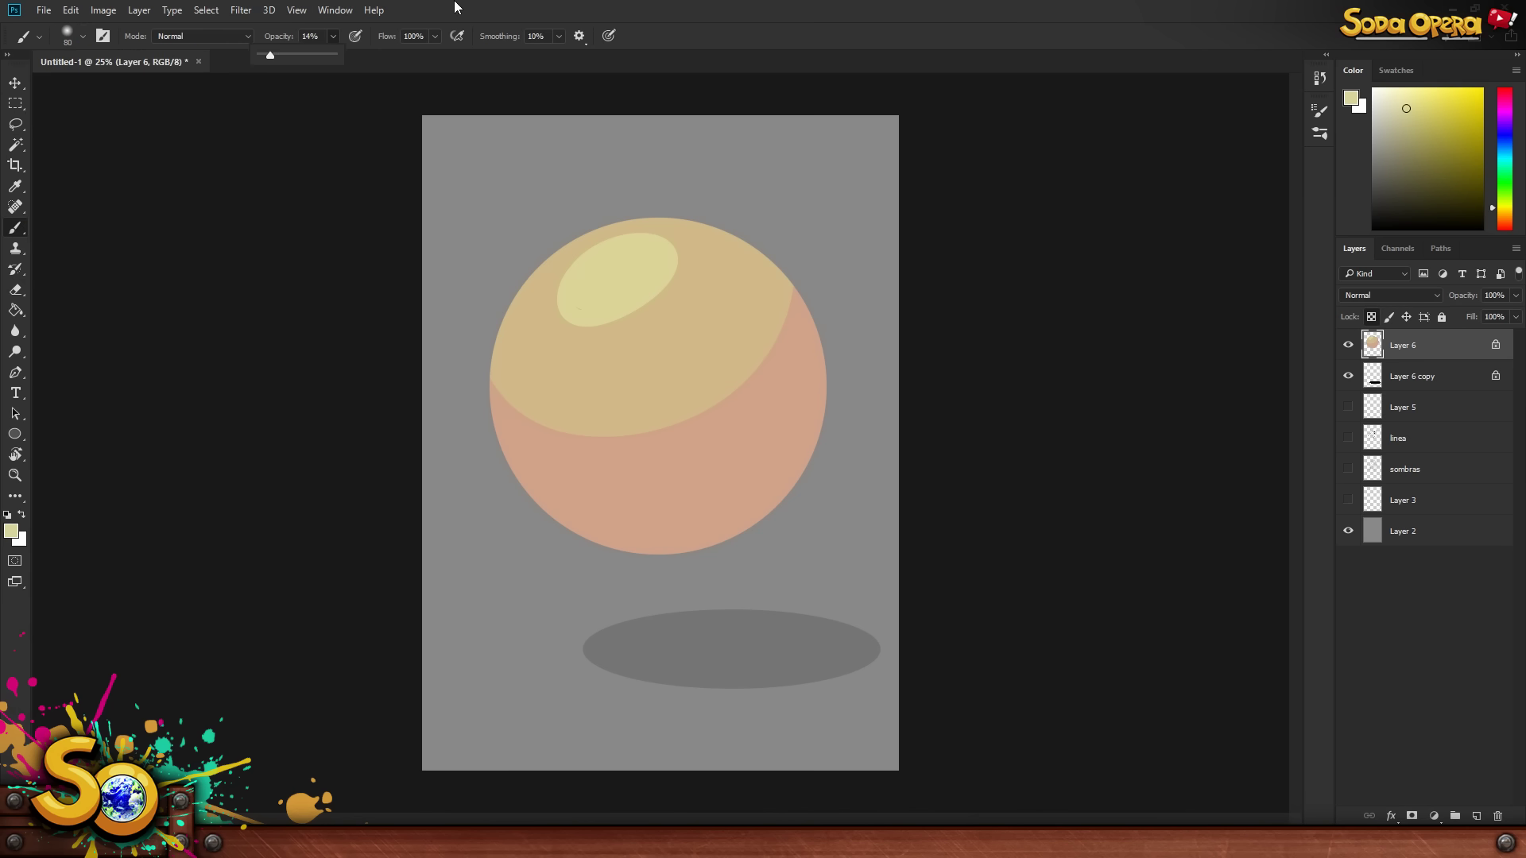
click(333, 37)
key(Return)
key(bracketright)
key(bracketright)
key(bracketright)
key(bracketright)
key(bracketright)
key(bracketright)
key(bracketright)
key(bracketright)
key(bracketright)
key(bracketright)
key(bracketright)
- Change the foreground color to a paler, brighter yellow of the same hue
click(11, 530)
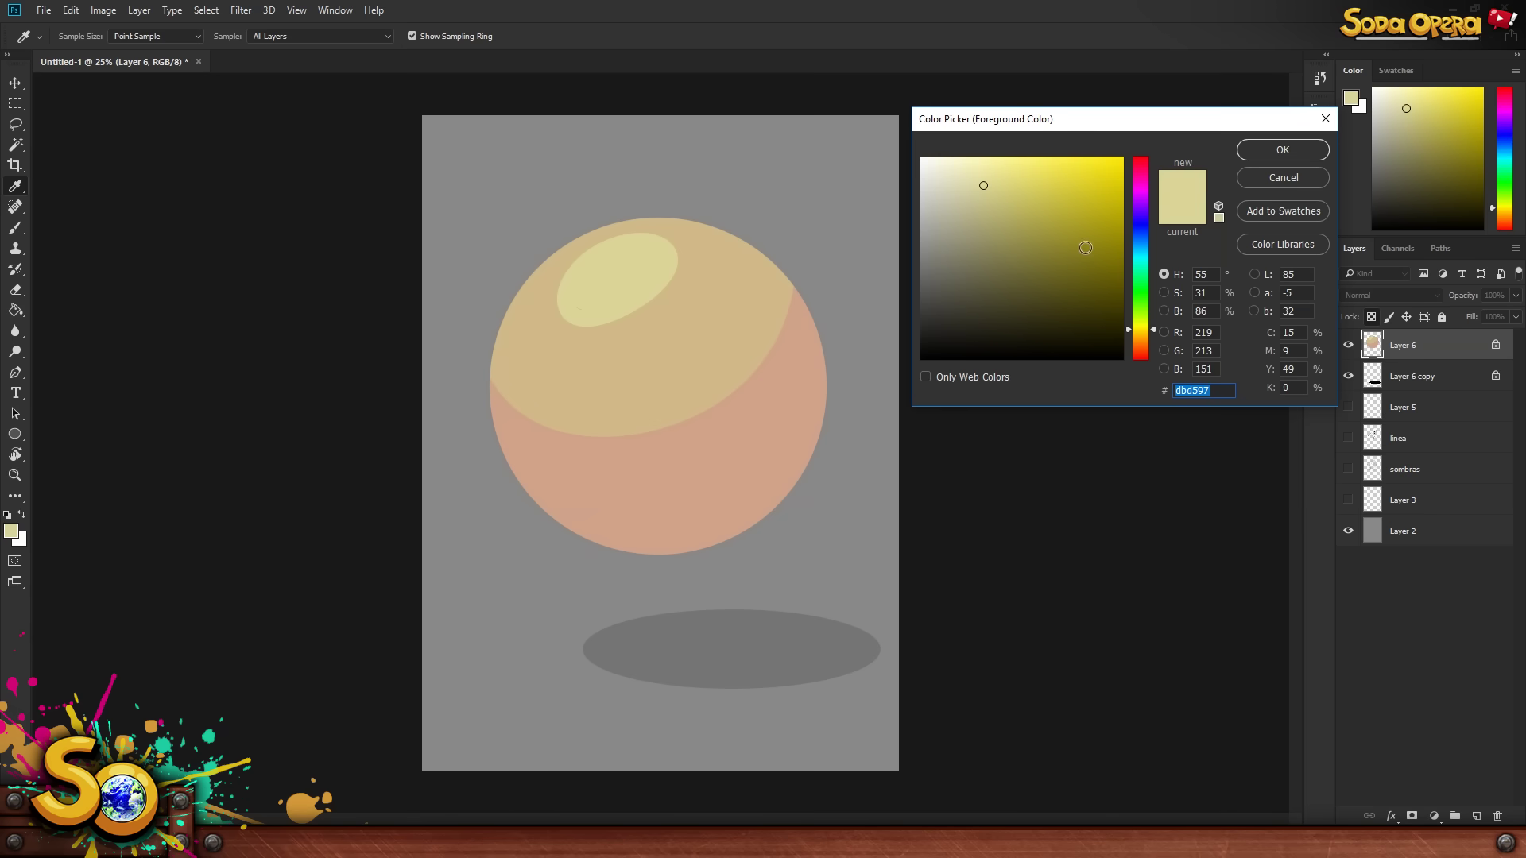
drag(973, 175, 964, 162)
click(1275, 151)
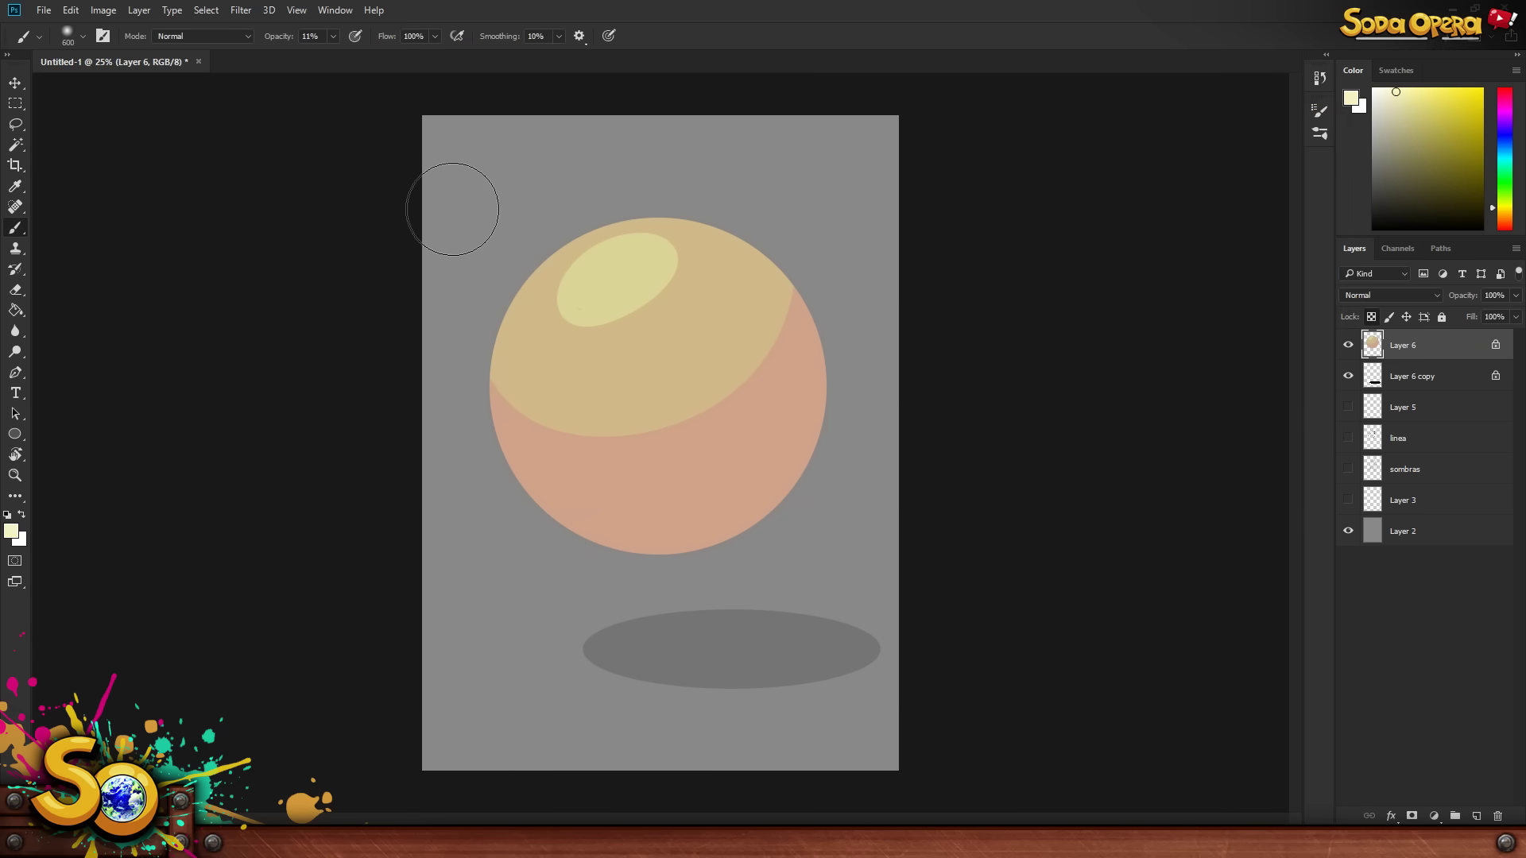
- Brush soft pale-yellow light over the sphere's highlight and tan area, enlarging the brush up to 1800 px
key(])
mouse_move(633, 314)
mouse_down()
mouse_move(600, 283)
mouse_move(605, 253)
mouse_move(591, 258)
mouse_move(622, 274)
mouse_move(765, 239)
mouse_move(599, 255)
mouse_move(594, 271)
mouse_move(732, 193)
mouse_up()
key([)
key(])
key(])
key(])
key(])
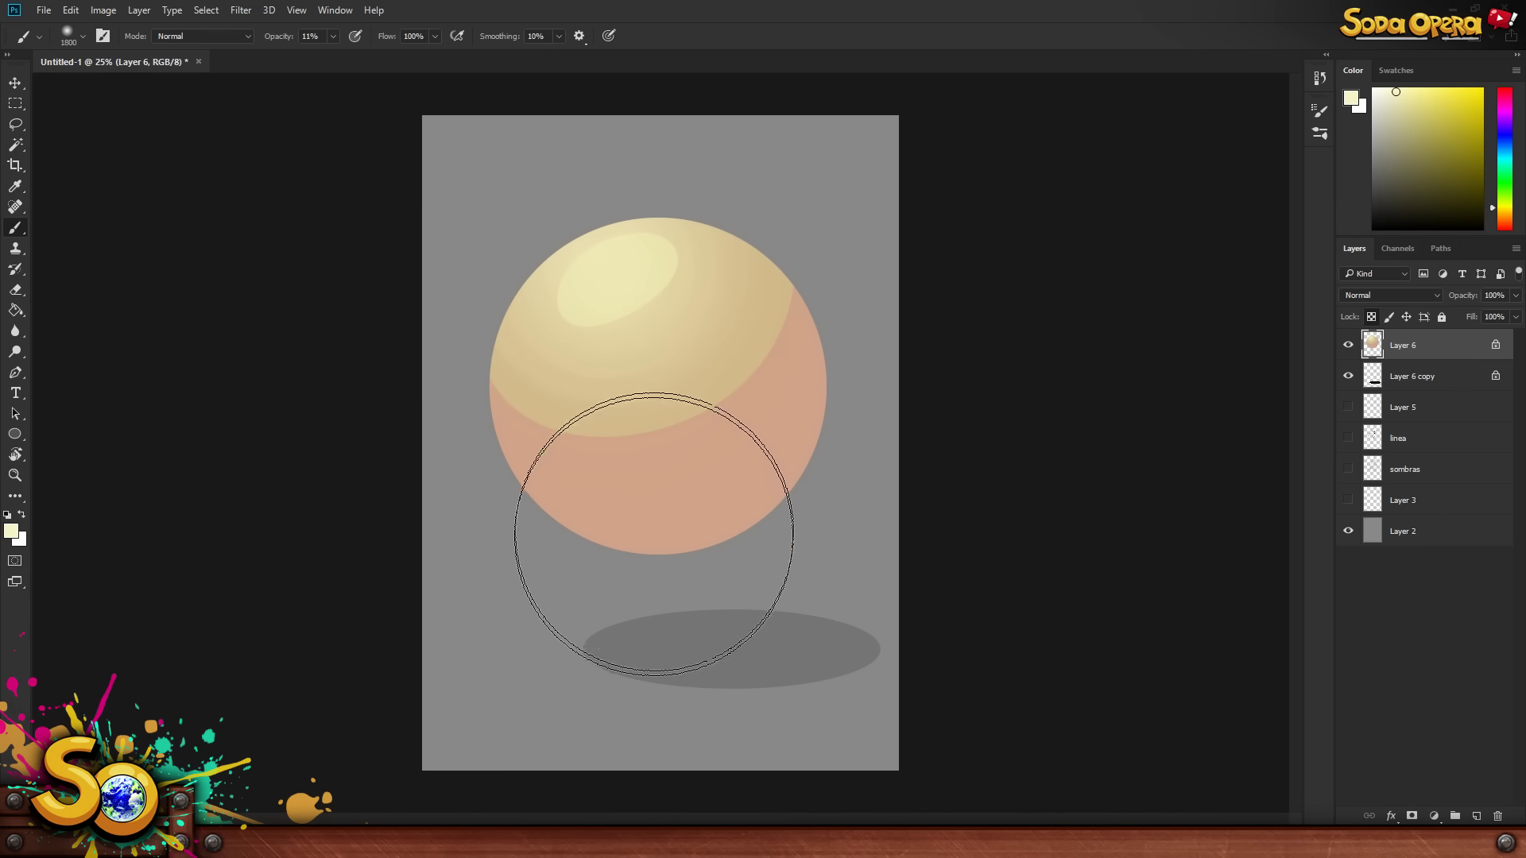
- Sample the salmon shadow and change the foreground color to the darker red #ac5245
alt+click(787, 397)
click(11, 530)
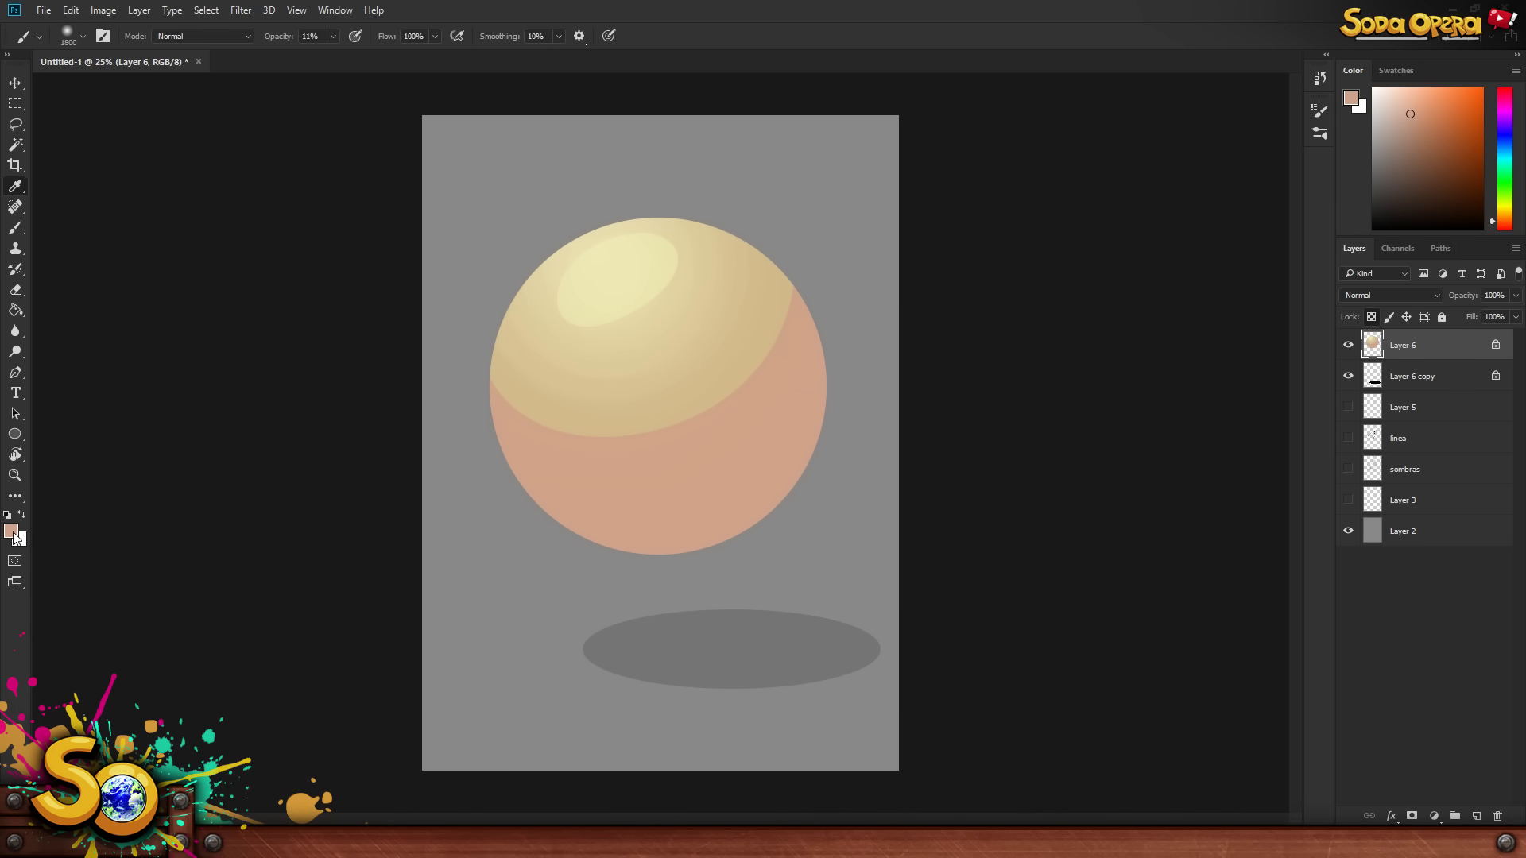
drag(1156, 349, 1154, 356)
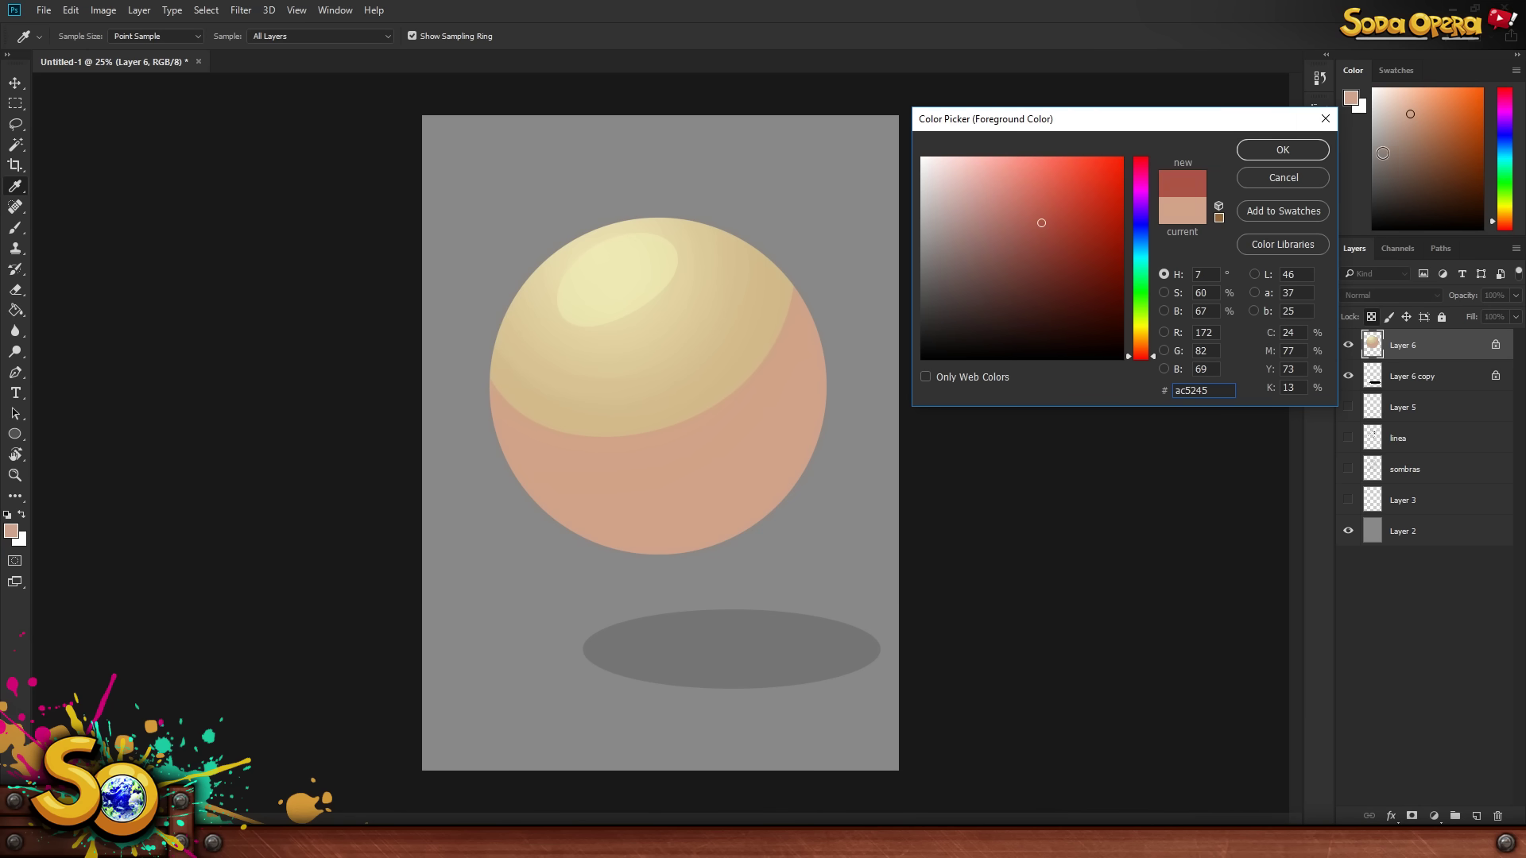
click(1282, 150)
- Brush soft red shading along the sphere's bottom and right edges, varying the brush between 1400 and 1700 px
key(bracketleft)
mouse_move(765, 559)
mouse_down()
mouse_move(629, 602)
mouse_move(568, 567)
mouse_move(716, 601)
mouse_move(819, 562)
mouse_move(887, 459)
mouse_up()
key(bracketleft)
key(bracketleft)
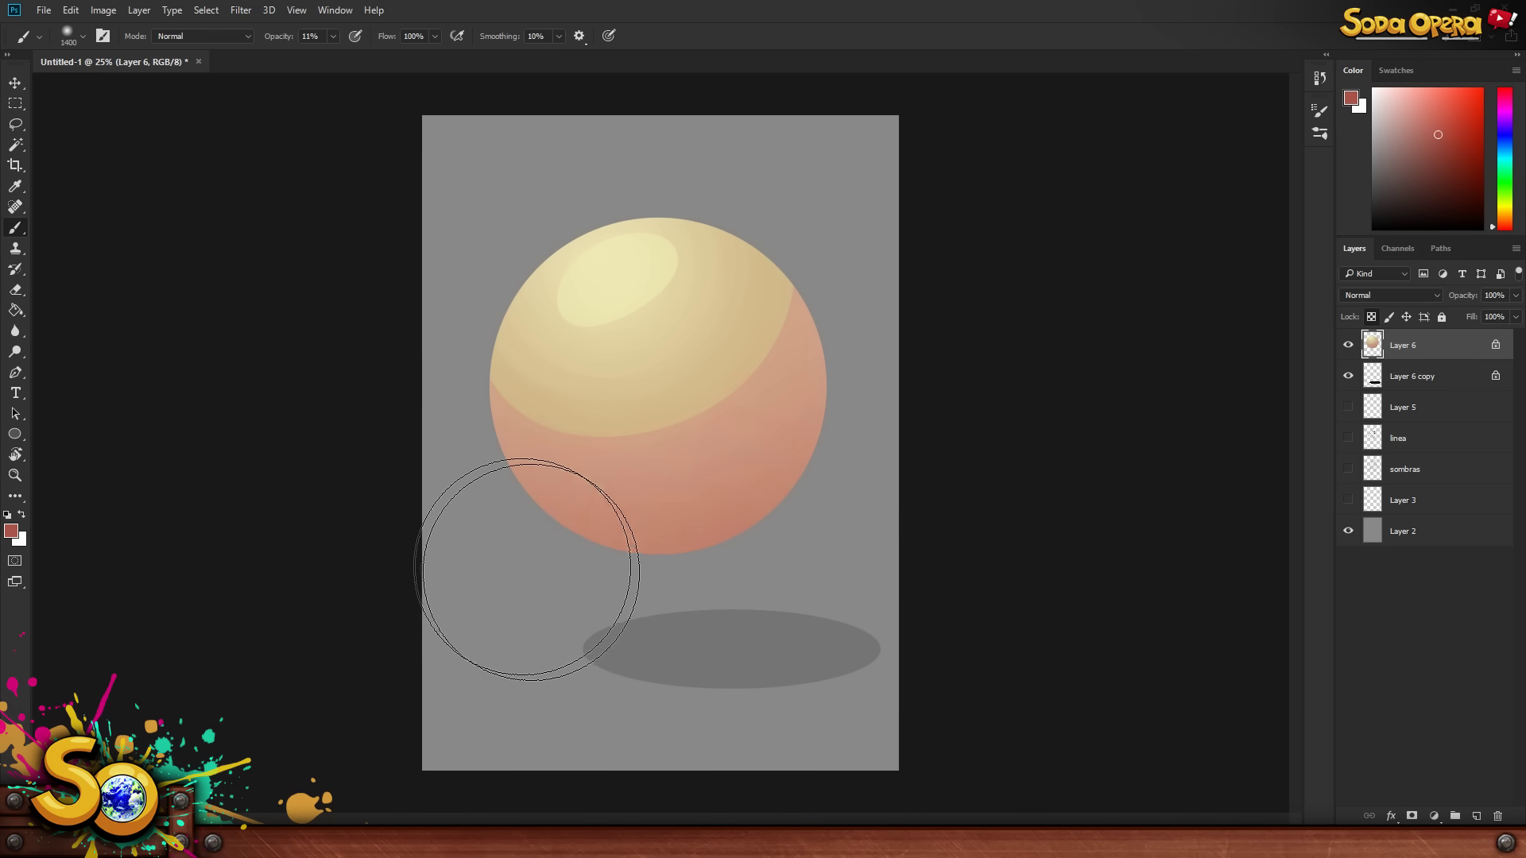
key(bracketright)
key(bracketright)
key(bracketright)
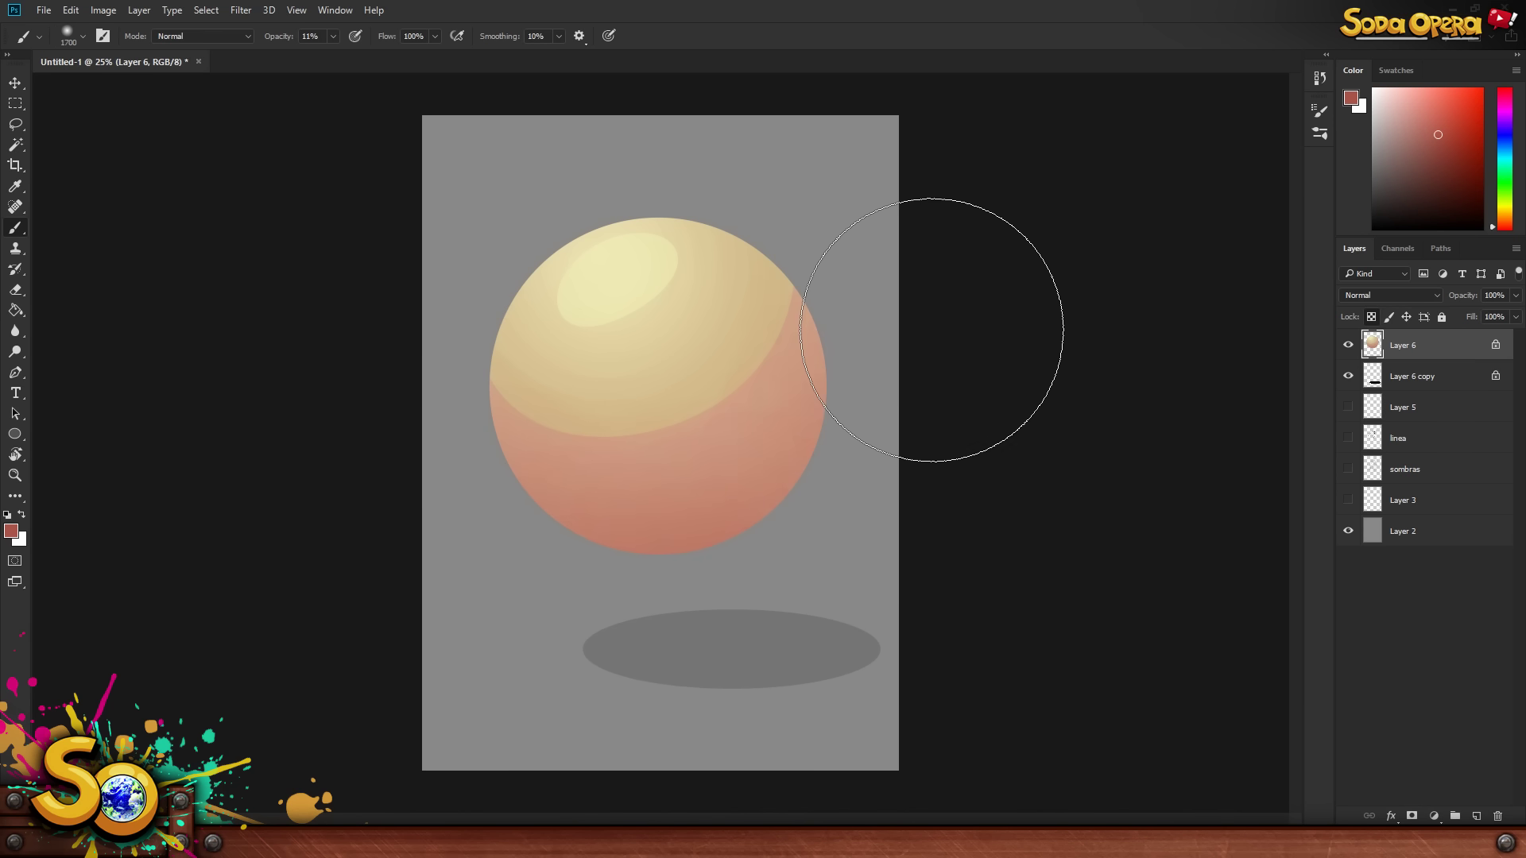
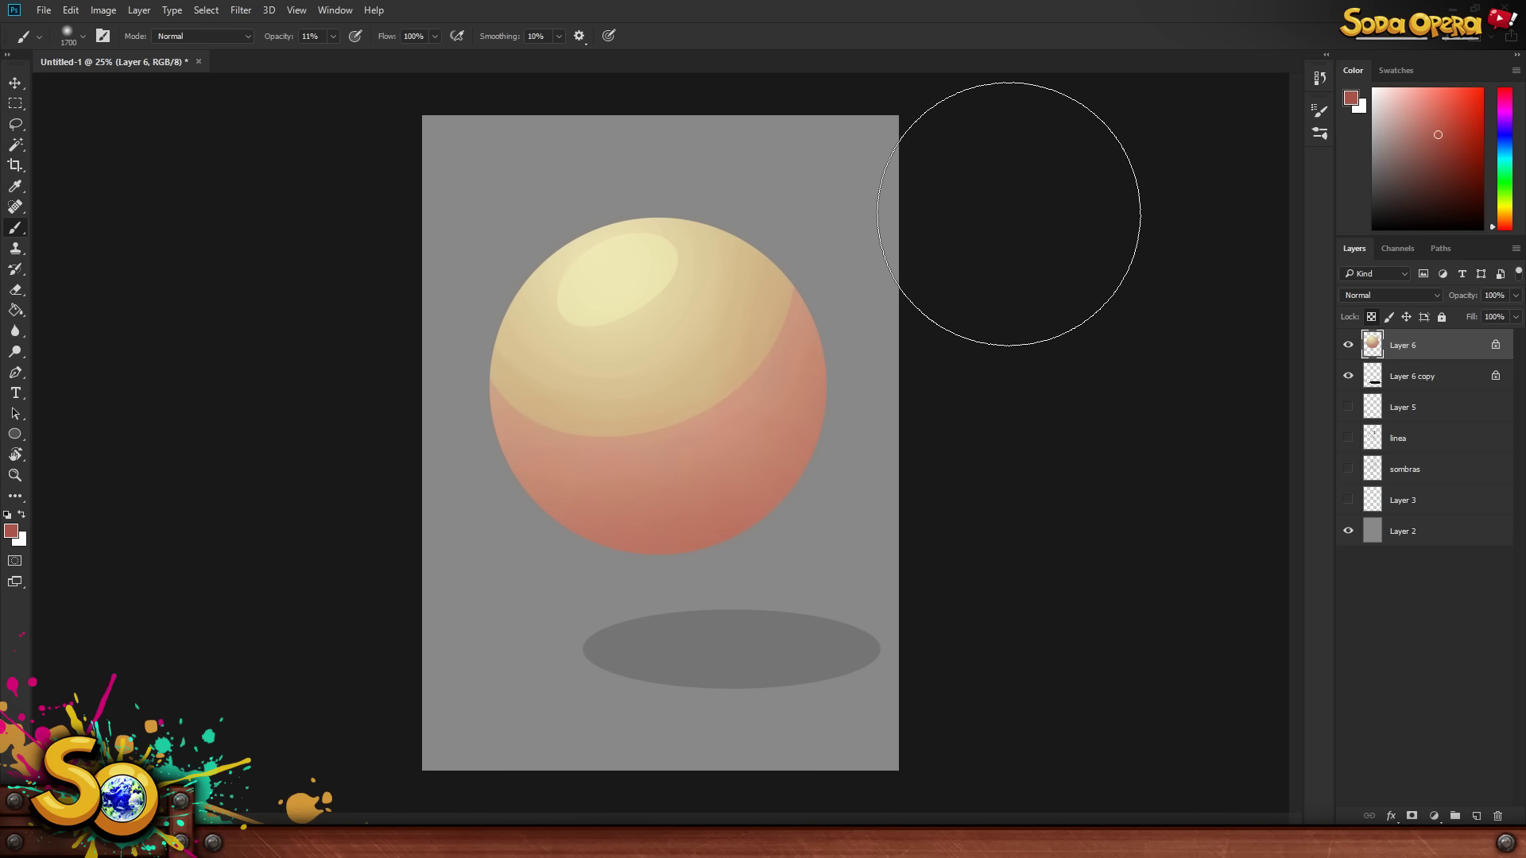
- Hide the sphere and cast-shadow layers and add a new empty layer on top, with the brush reduced to 90 px
drag(1348, 345, 1347, 377)
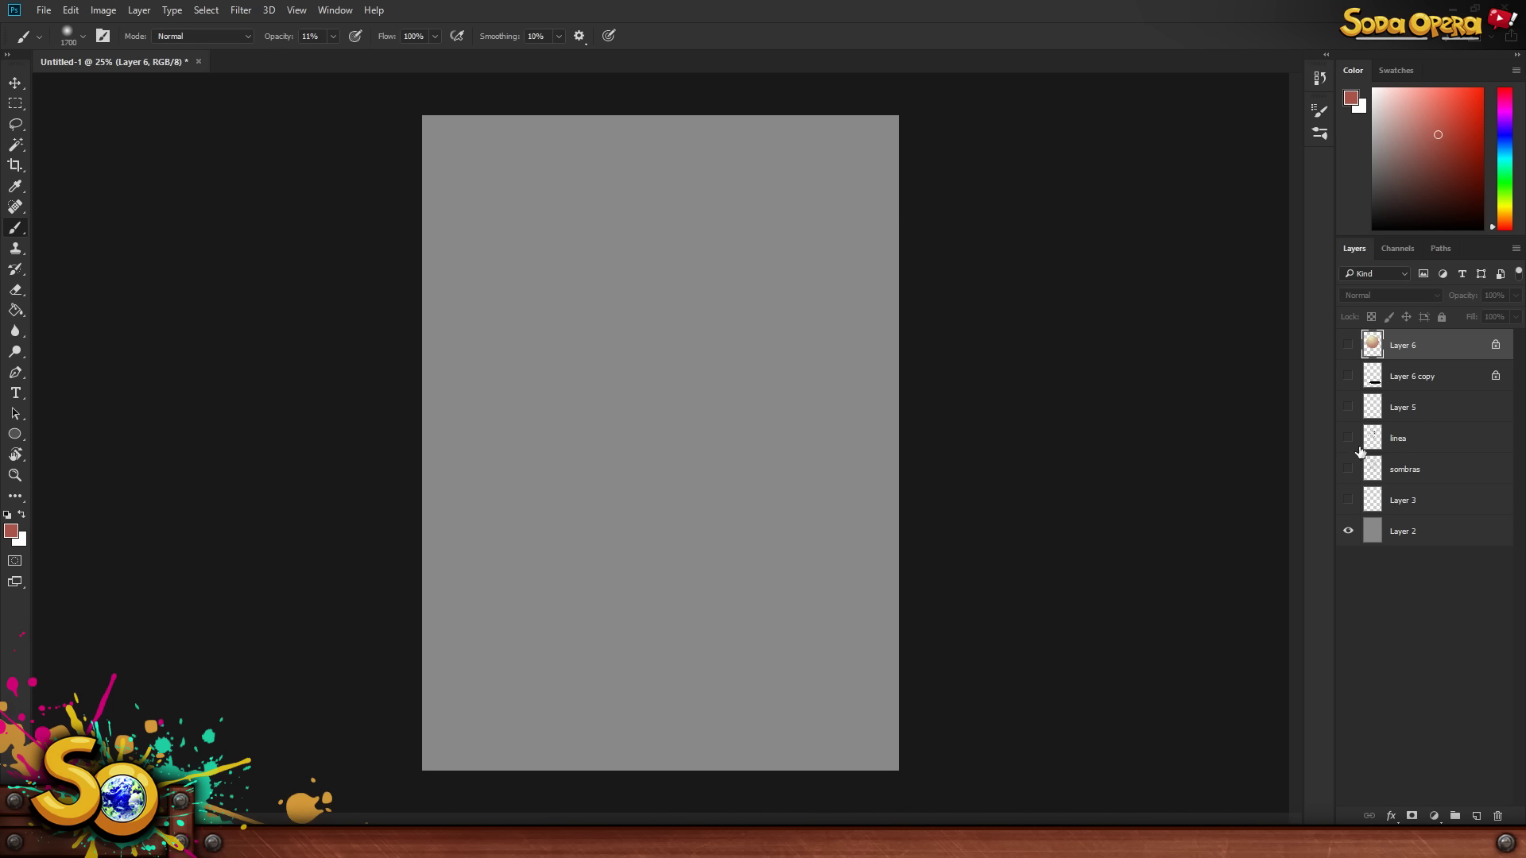
key(ctrl+shift+alt+n)
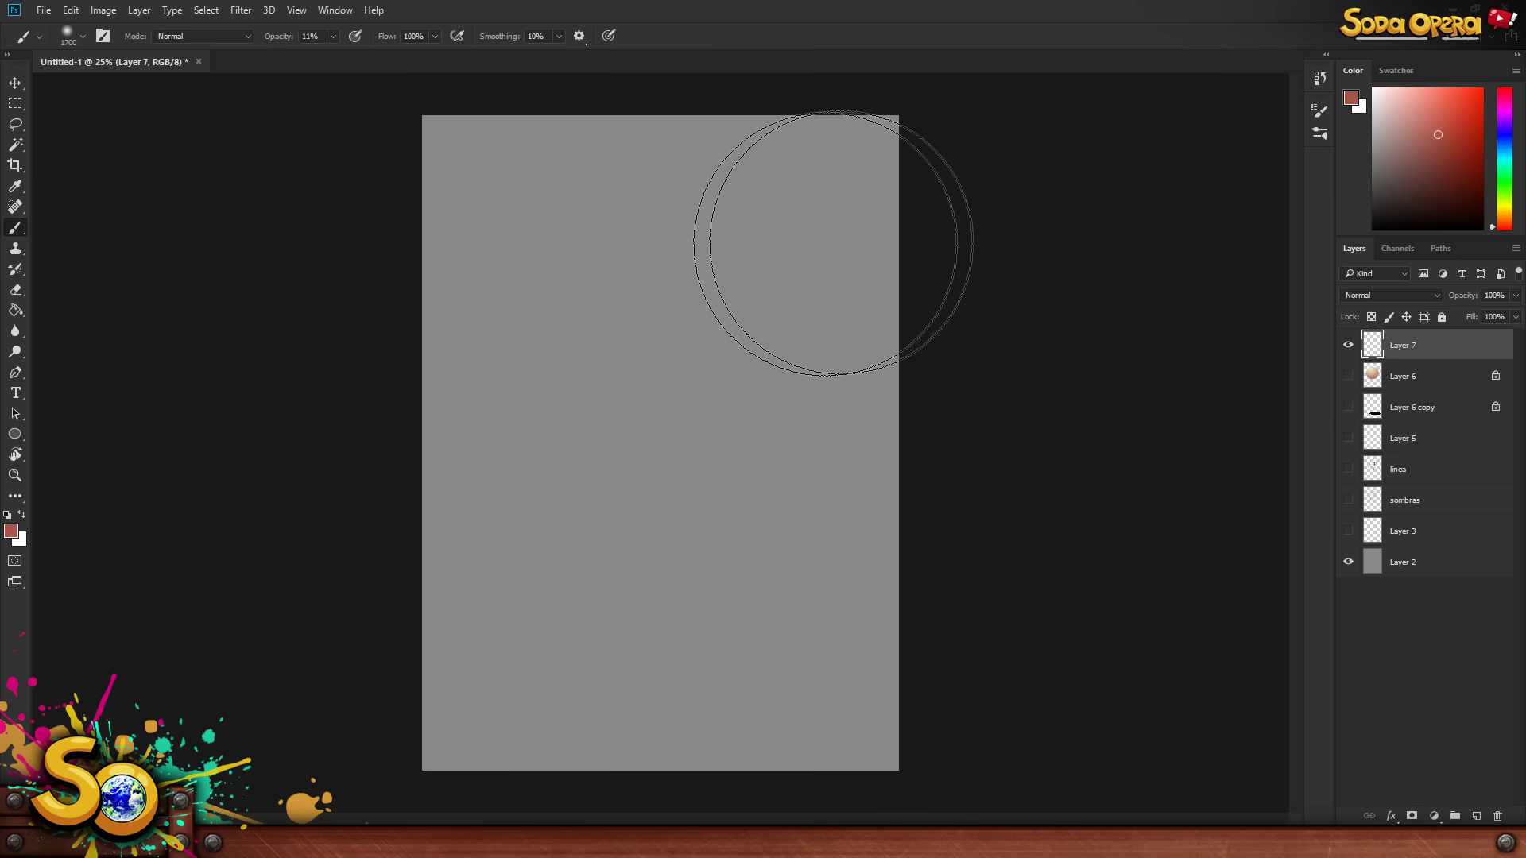
key(bracketleft)
key(bracketleft)
key(bracketleft)
key(bracketleft)
key(bracketleft)
key(bracketleft)
key(bracketleft)
key(bracketleft)
key(bracketleft)
key(bracketleft)
key(bracketleft)
key(bracketleft)
key(bracketleft)
key(bracketleft)
key(bracketleft)
key(bracketleft)
key(bracketleft)
key(bracketleft)
key(bracketleft)
key(bracketleft)
key(bracketleft)
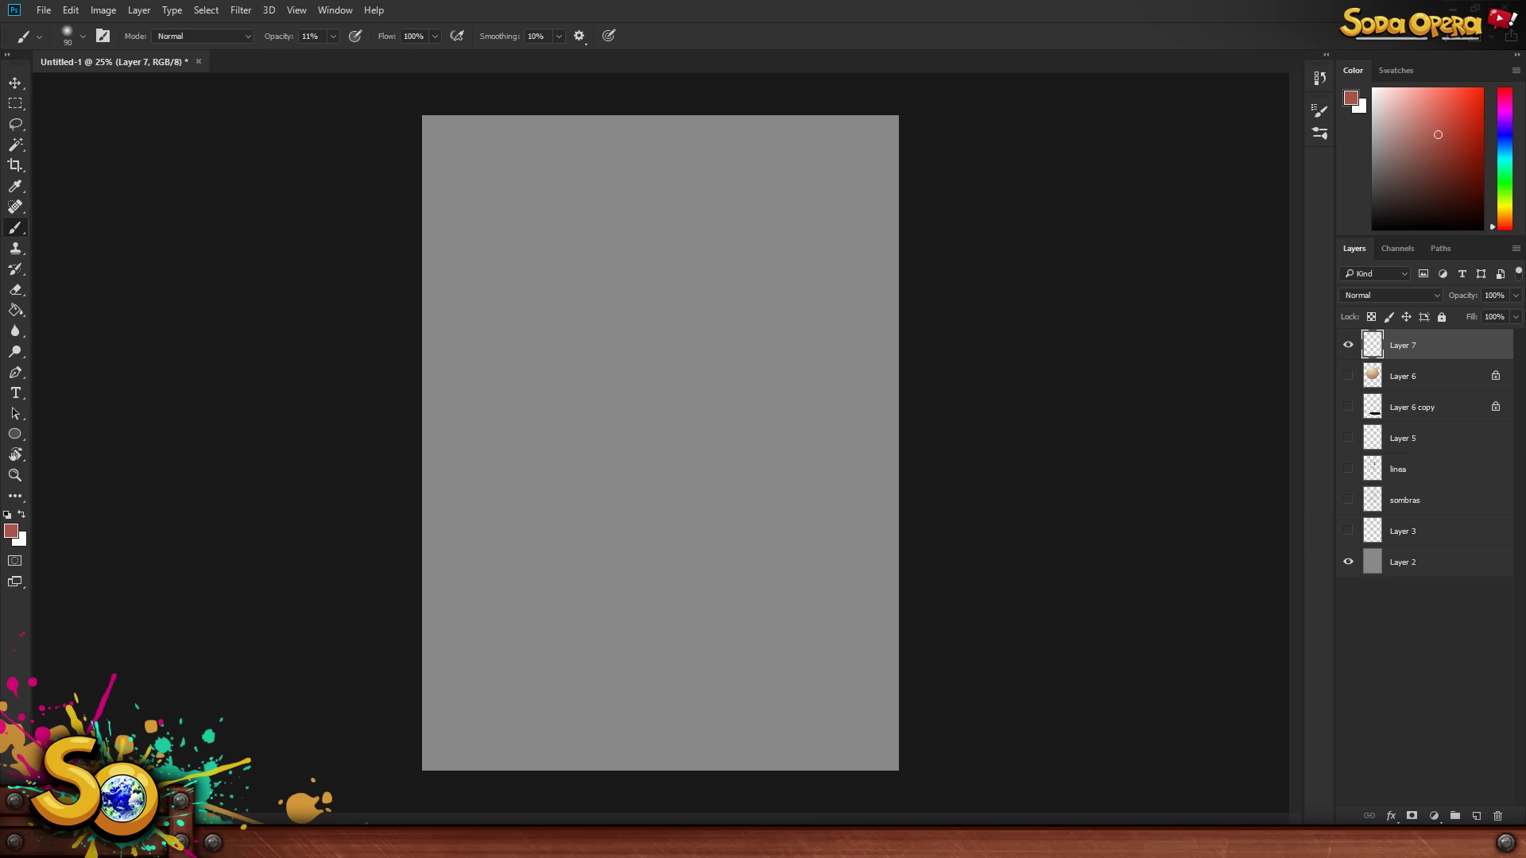
- Paste the copied portrait painting onto the new layer and move it into the canvas's upper-left corner
key(ctrl+v)
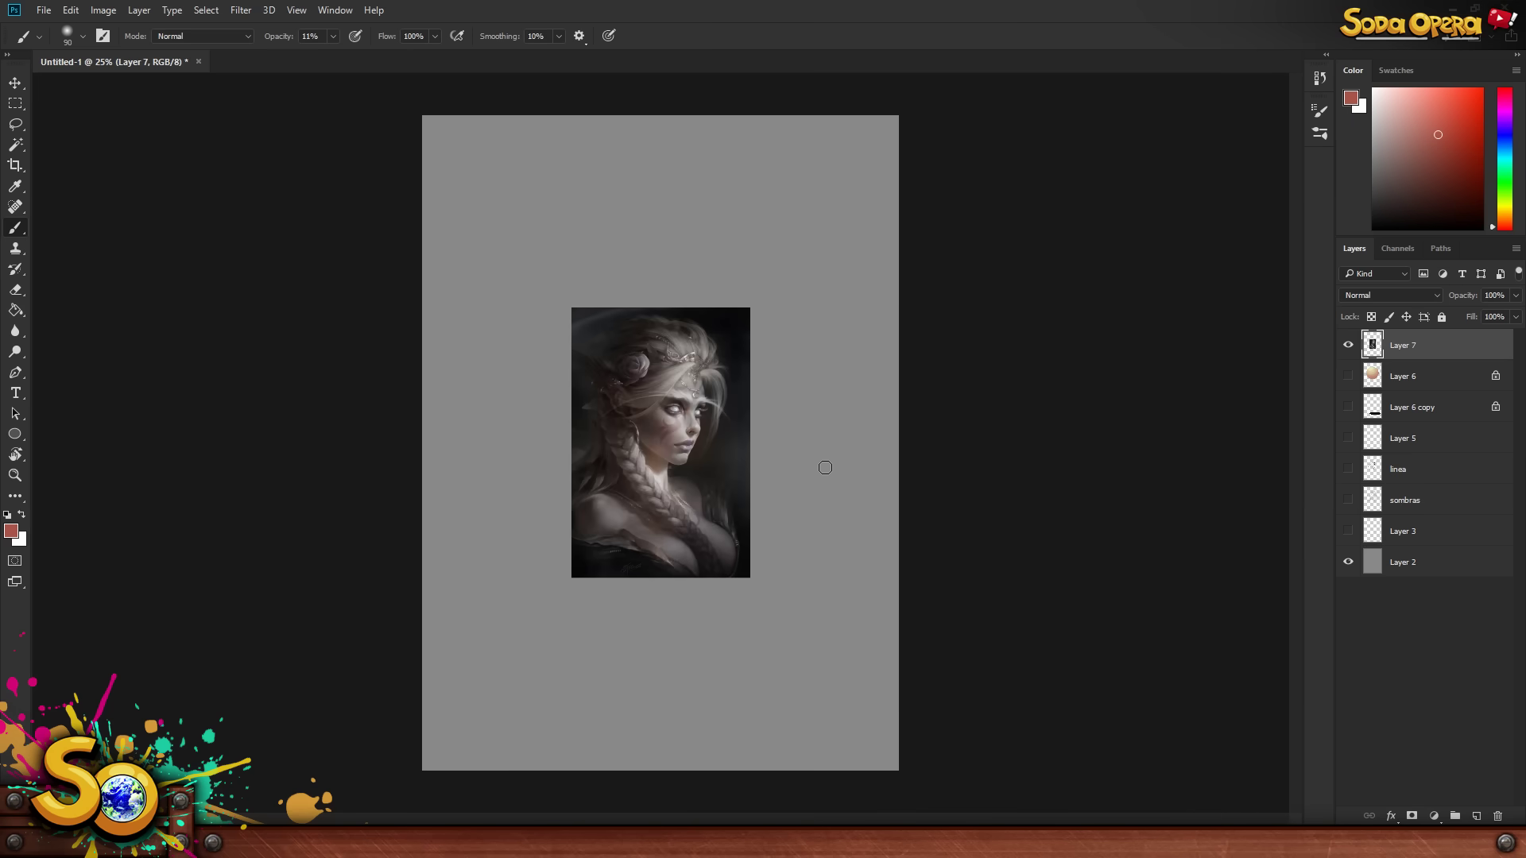
key(ctrl+t)
drag(706, 381, 556, 189)
key(Return)
key(b)
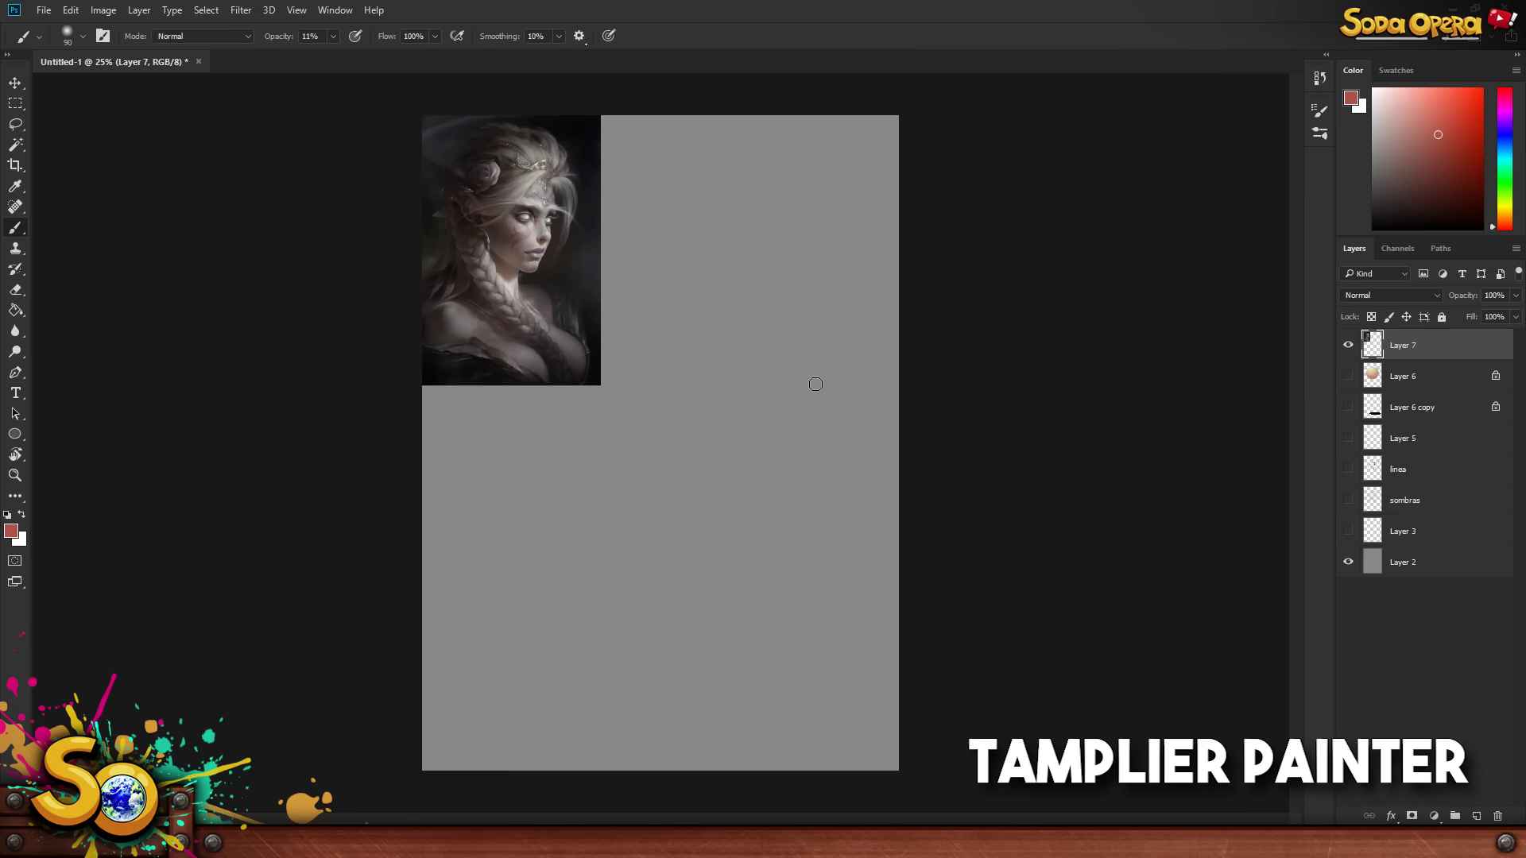
- Examine the shading of the eyes, nose and lips in the pasted portrait up close, then the painting as a whole
key(z)
drag(619, 330, 795, 548)
drag(509, 270, 784, 339)
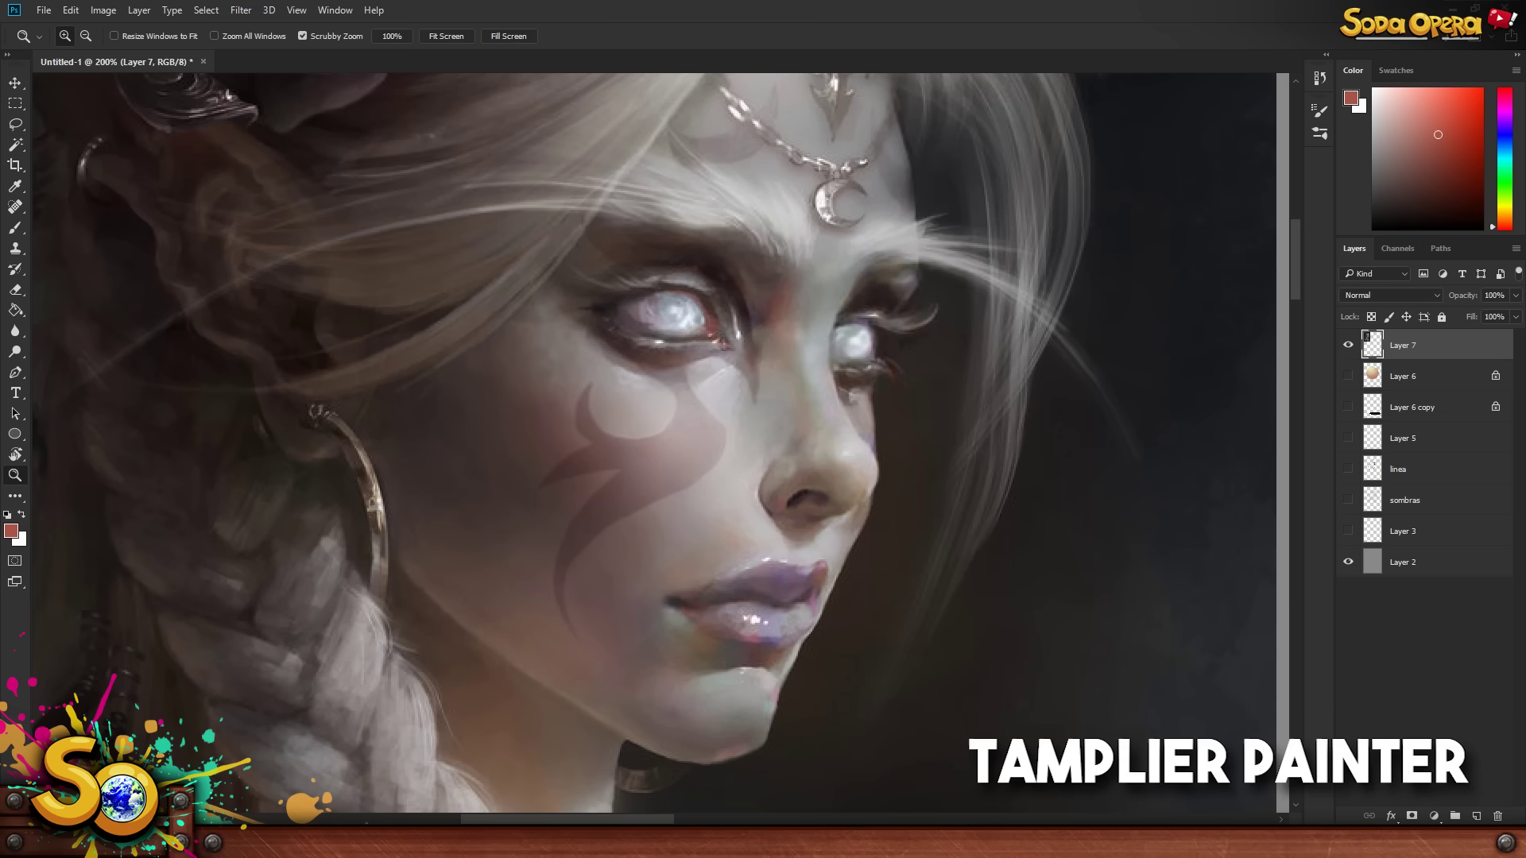
alt+click(778, 368)
scroll(778, 368, down, 5)
drag(858, 453, 643, 281)
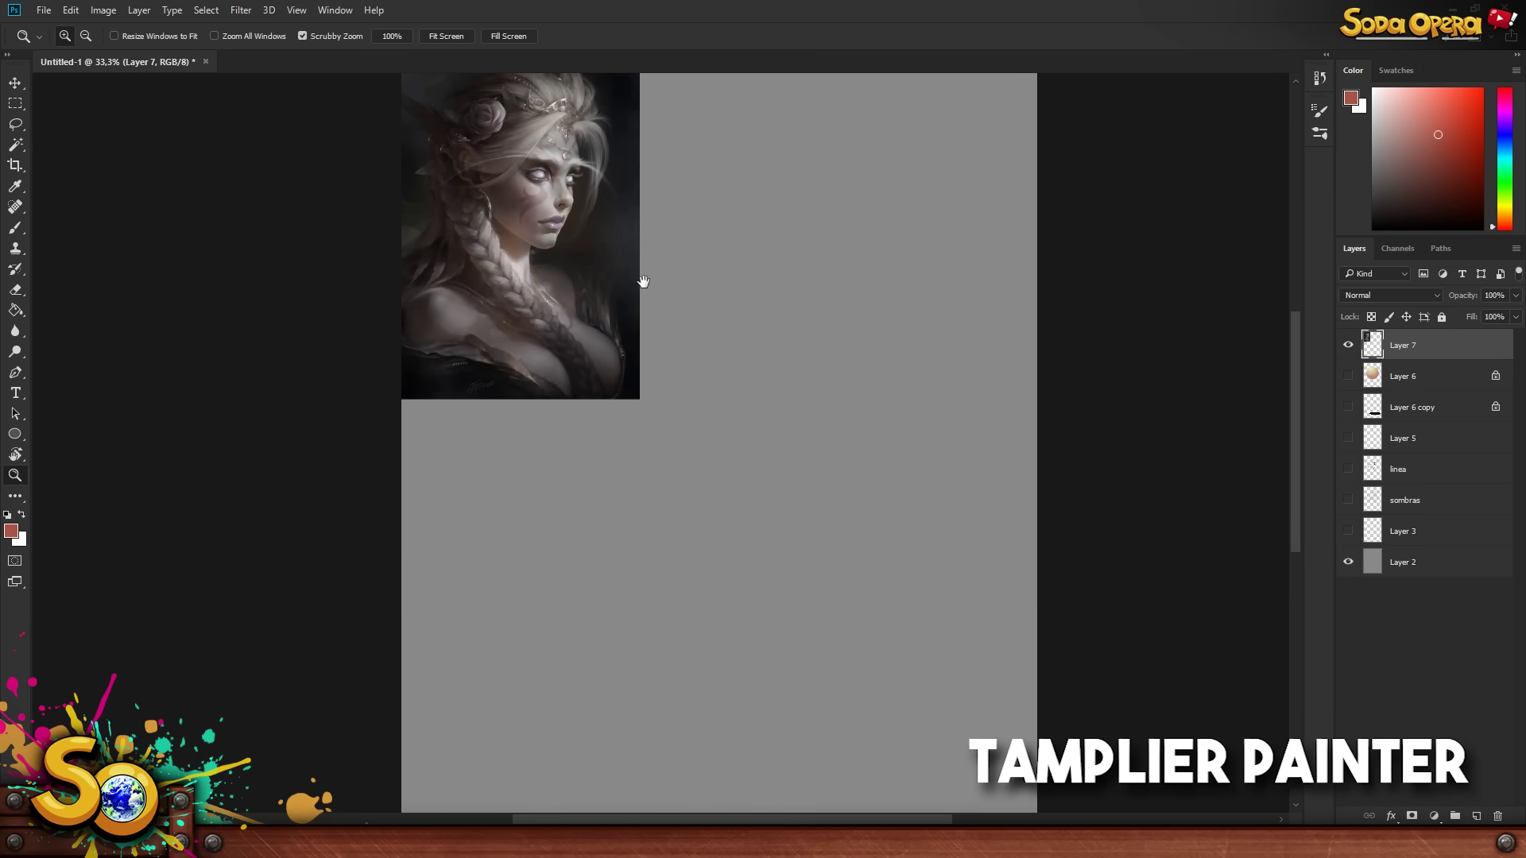
scroll(701, 266, down, 1)
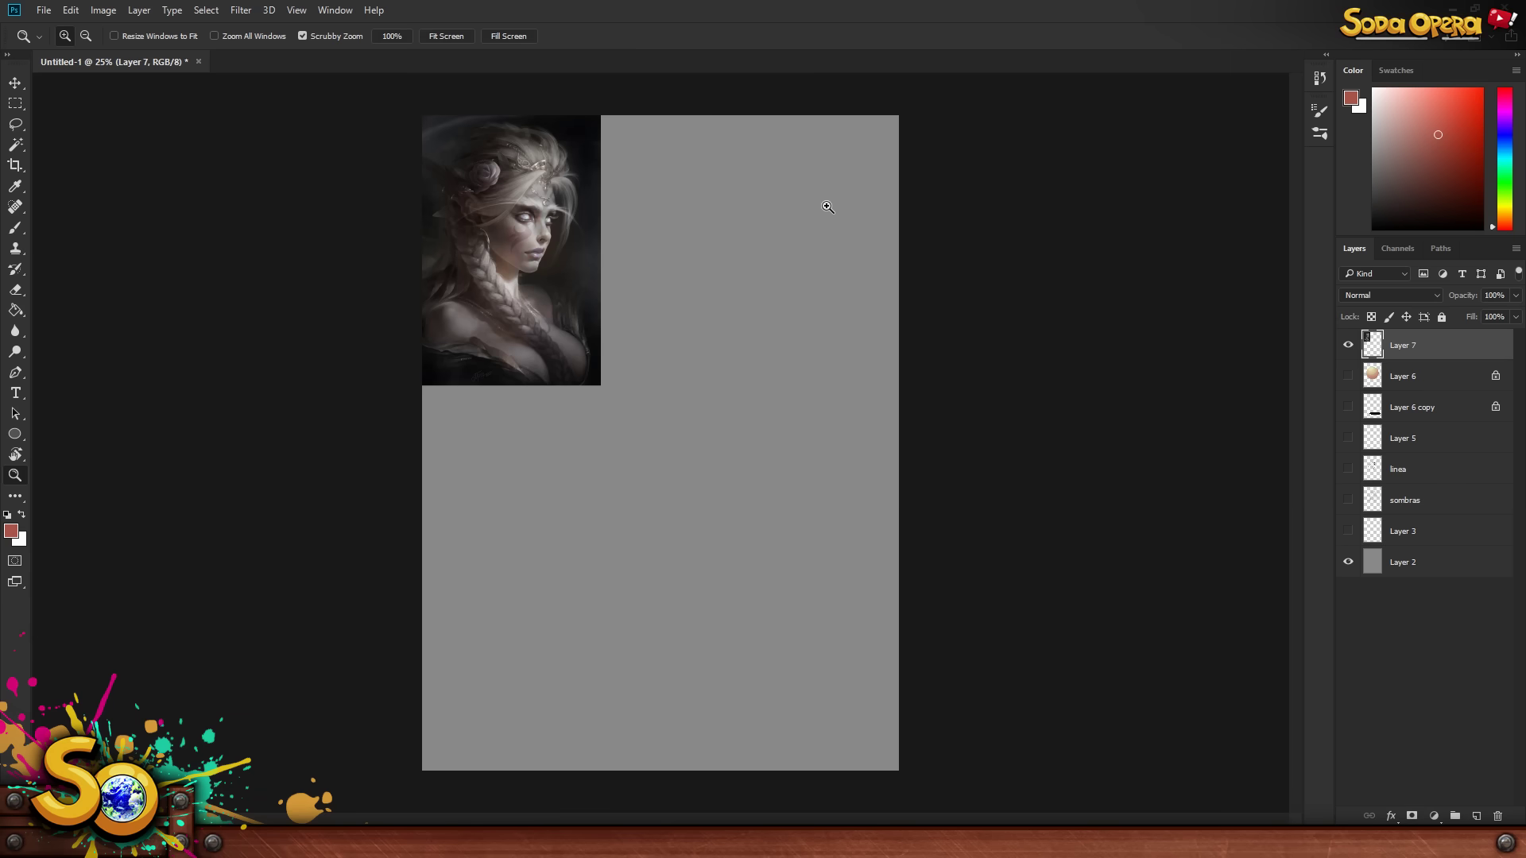
- Check the pasted portrait's layer by toggling its visibility and add a new empty layer above it
click(1348, 345)
click(1347, 345)
key(v)
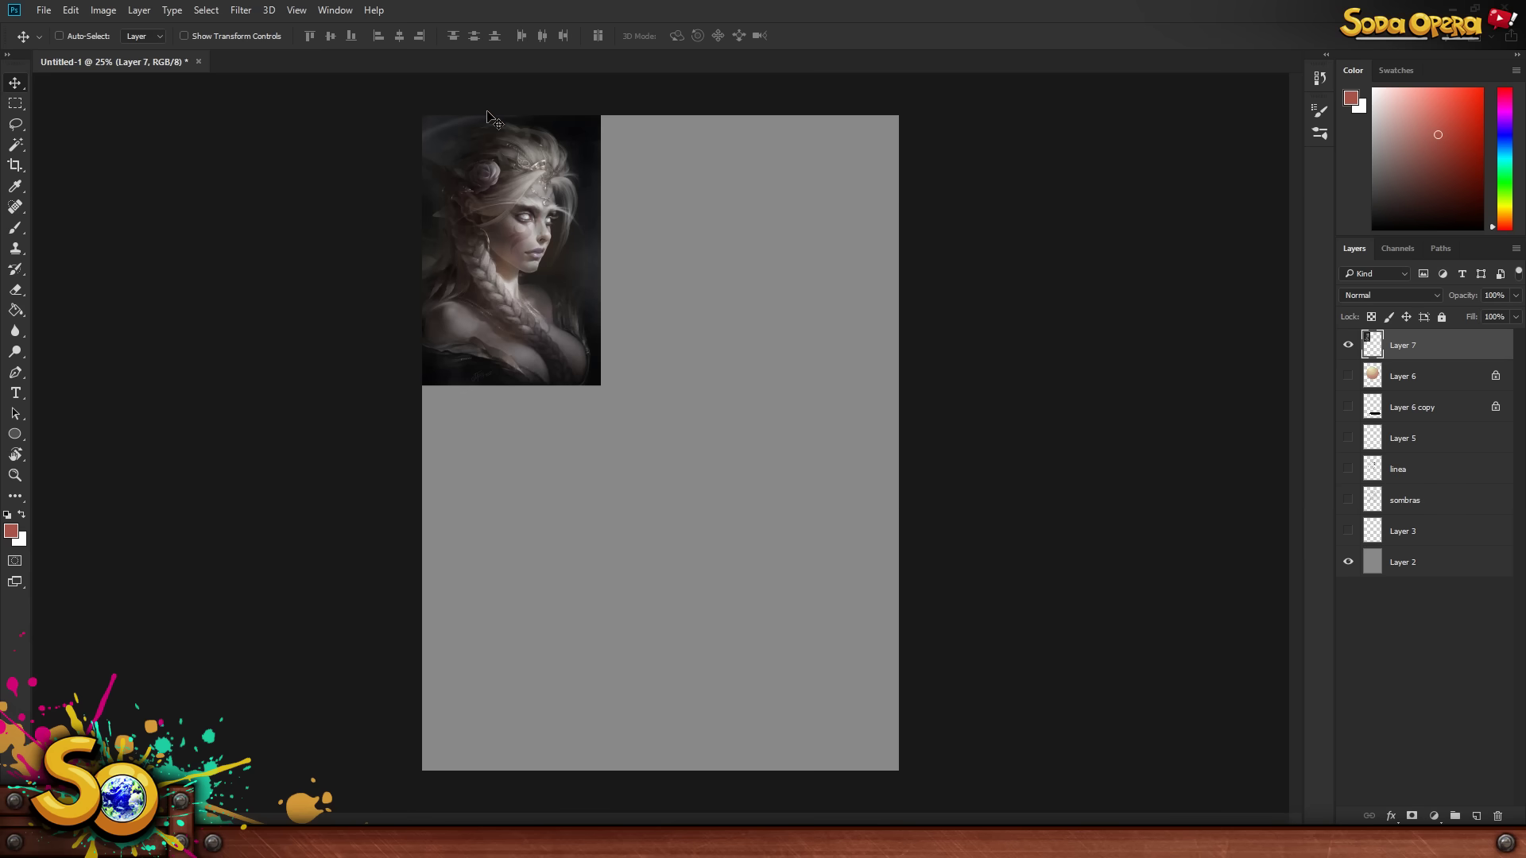
drag(570, 182, 514, 229)
click(1476, 816)
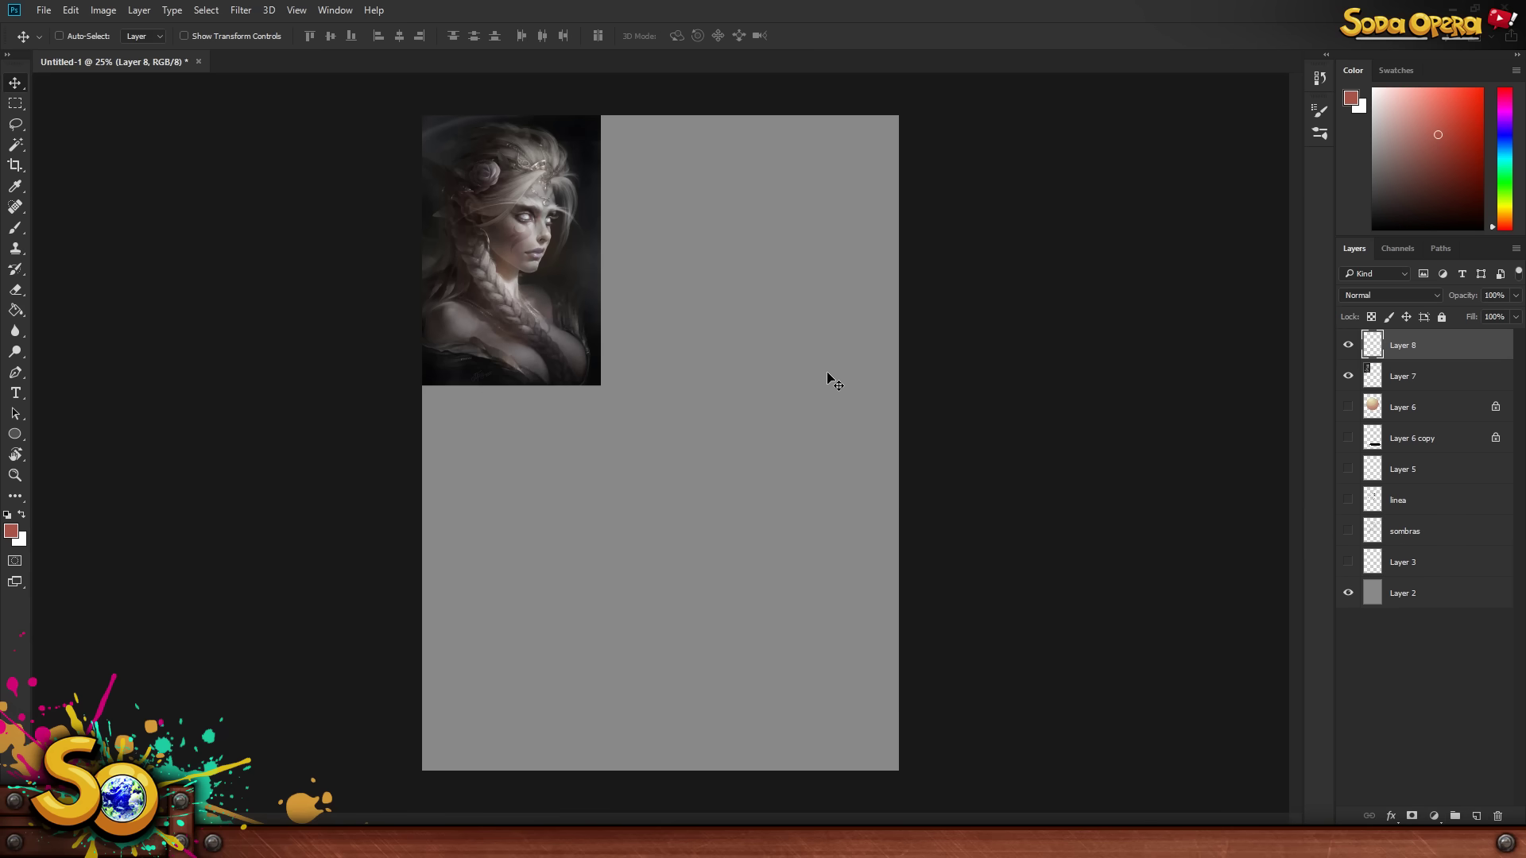
- Set up a black brush at 7 px with 100% hardness and 100% opacity
key(b)
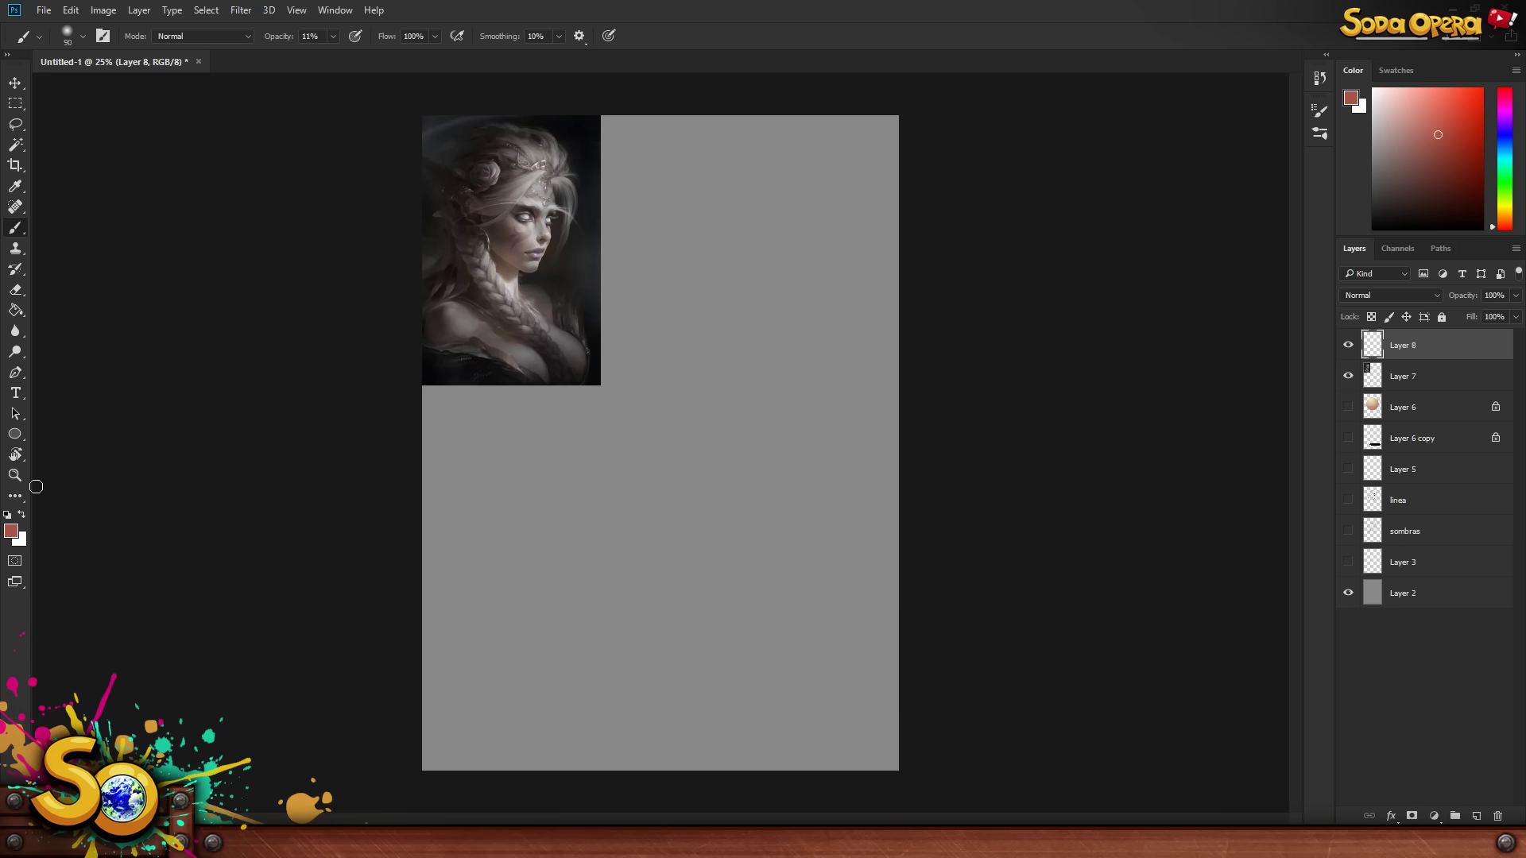
click(8, 516)
key(bracketleft)
key(bracketleft)
key(bracketleft)
key(bracketleft)
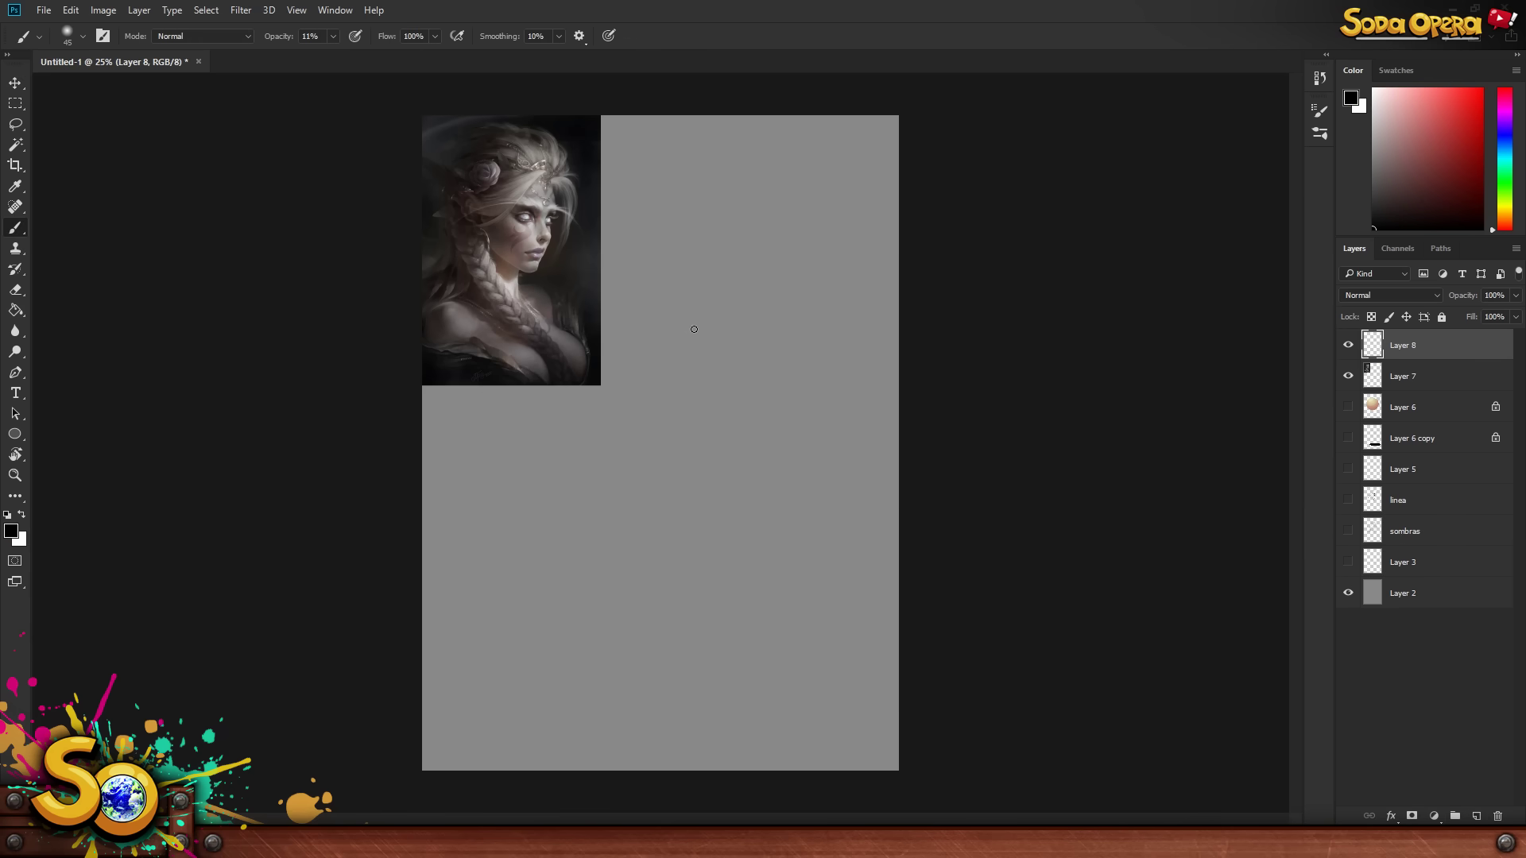
key(bracketleft)
key(bracketleft)
key(bracketleft)
drag(327, 37, 348, 55)
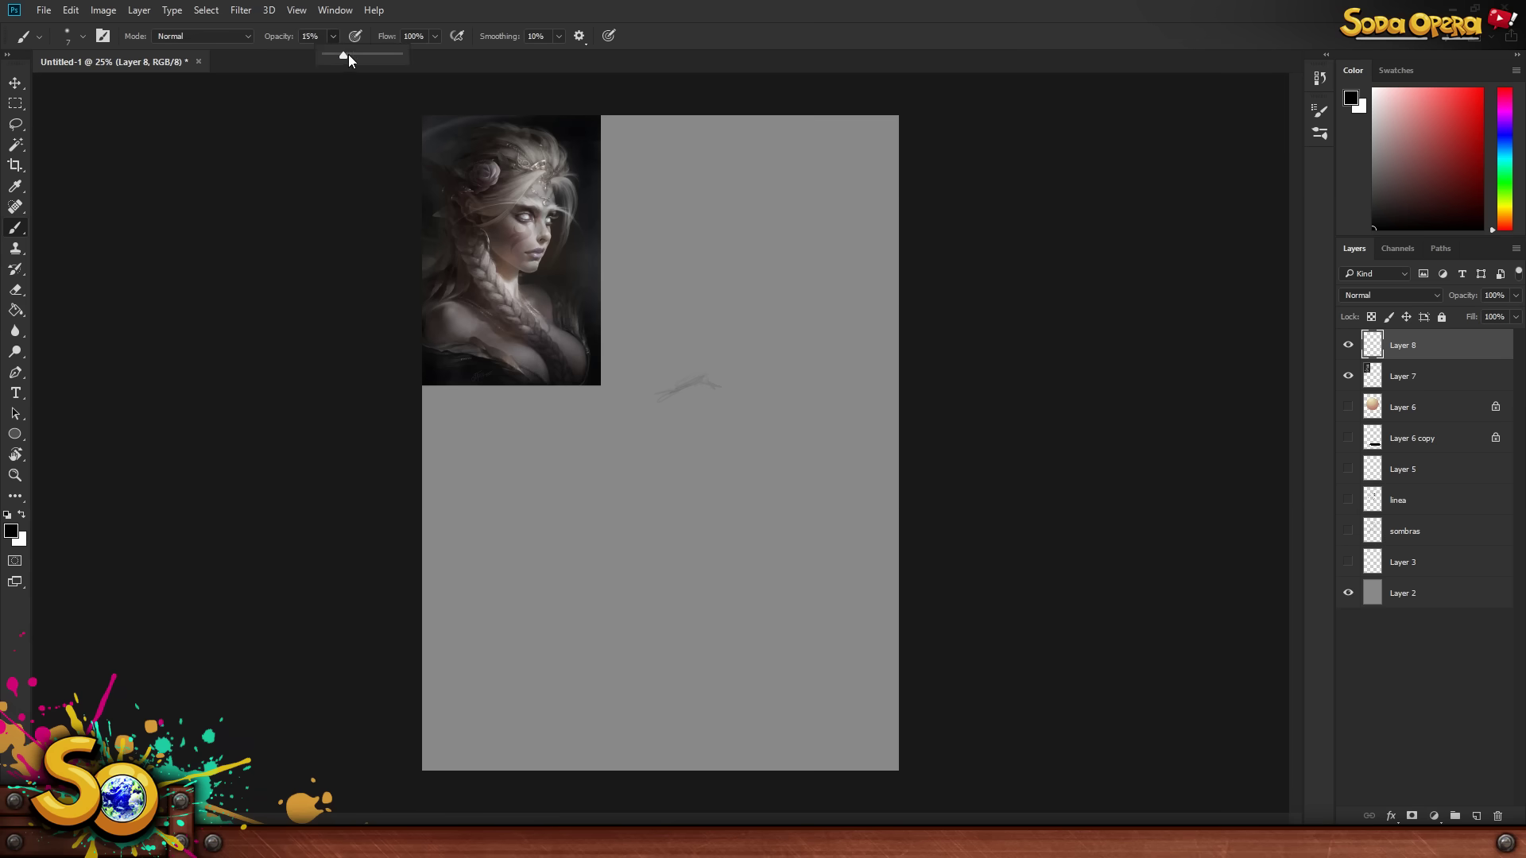
click(83, 37)
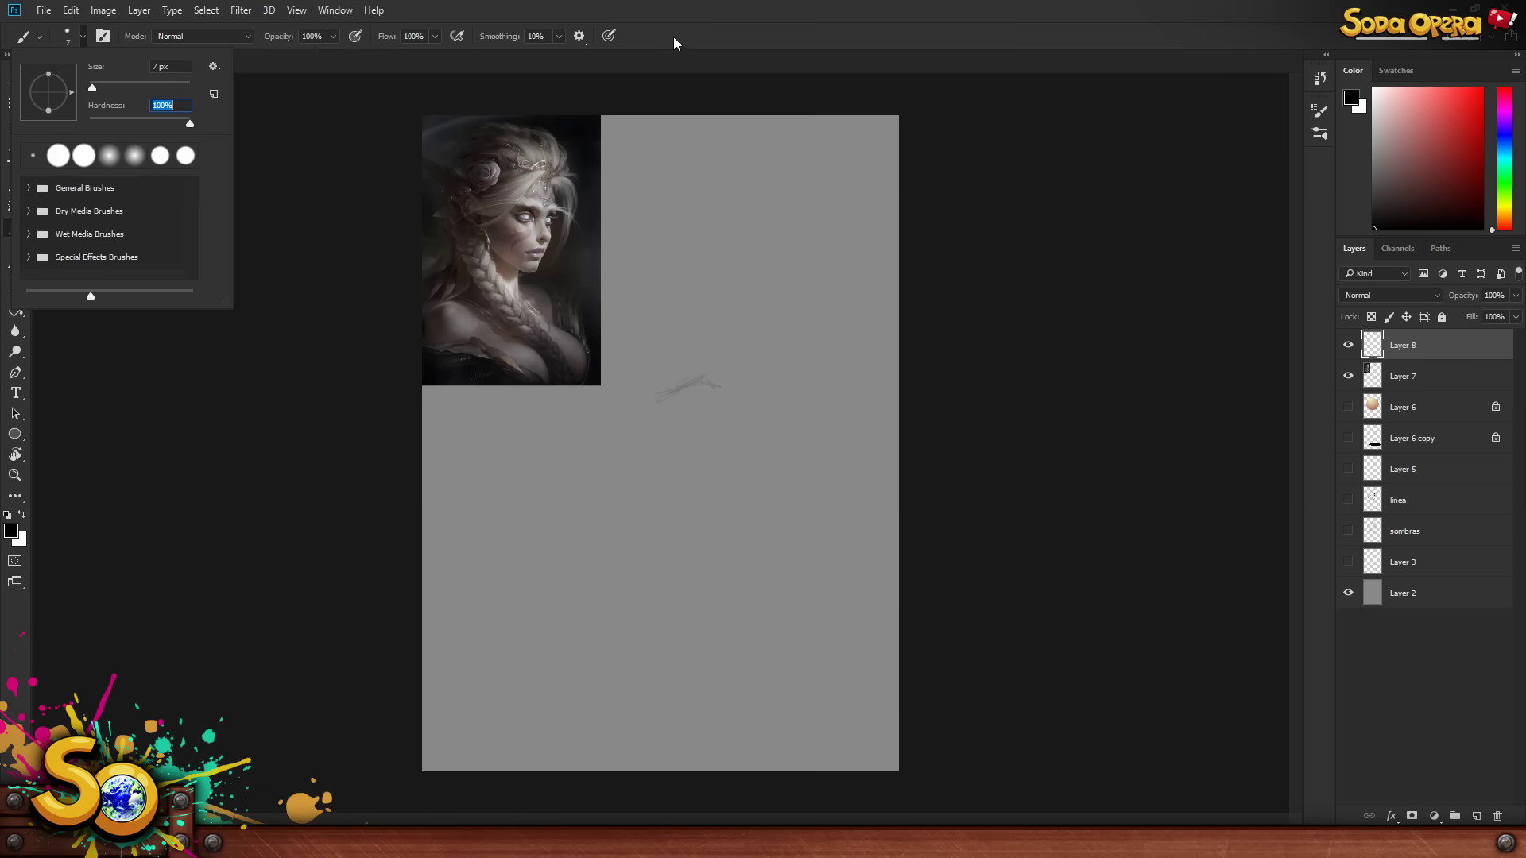
key(Return)
- Sketch a turned face near the canvas centre with thin black lines for the brows, nose, jaw and hairline
drag(675, 396, 708, 385)
mouse_move(682, 399)
mouse_down()
mouse_move(785, 391)
mouse_move(741, 391)
mouse_move(748, 372)
mouse_move(648, 376)
mouse_move(721, 365)
mouse_move(629, 369)
mouse_move(720, 371)
mouse_move(754, 394)
mouse_move(739, 456)
mouse_up()
mouse_move(631, 433)
mouse_down()
mouse_move(639, 477)
mouse_move(711, 529)
mouse_up()
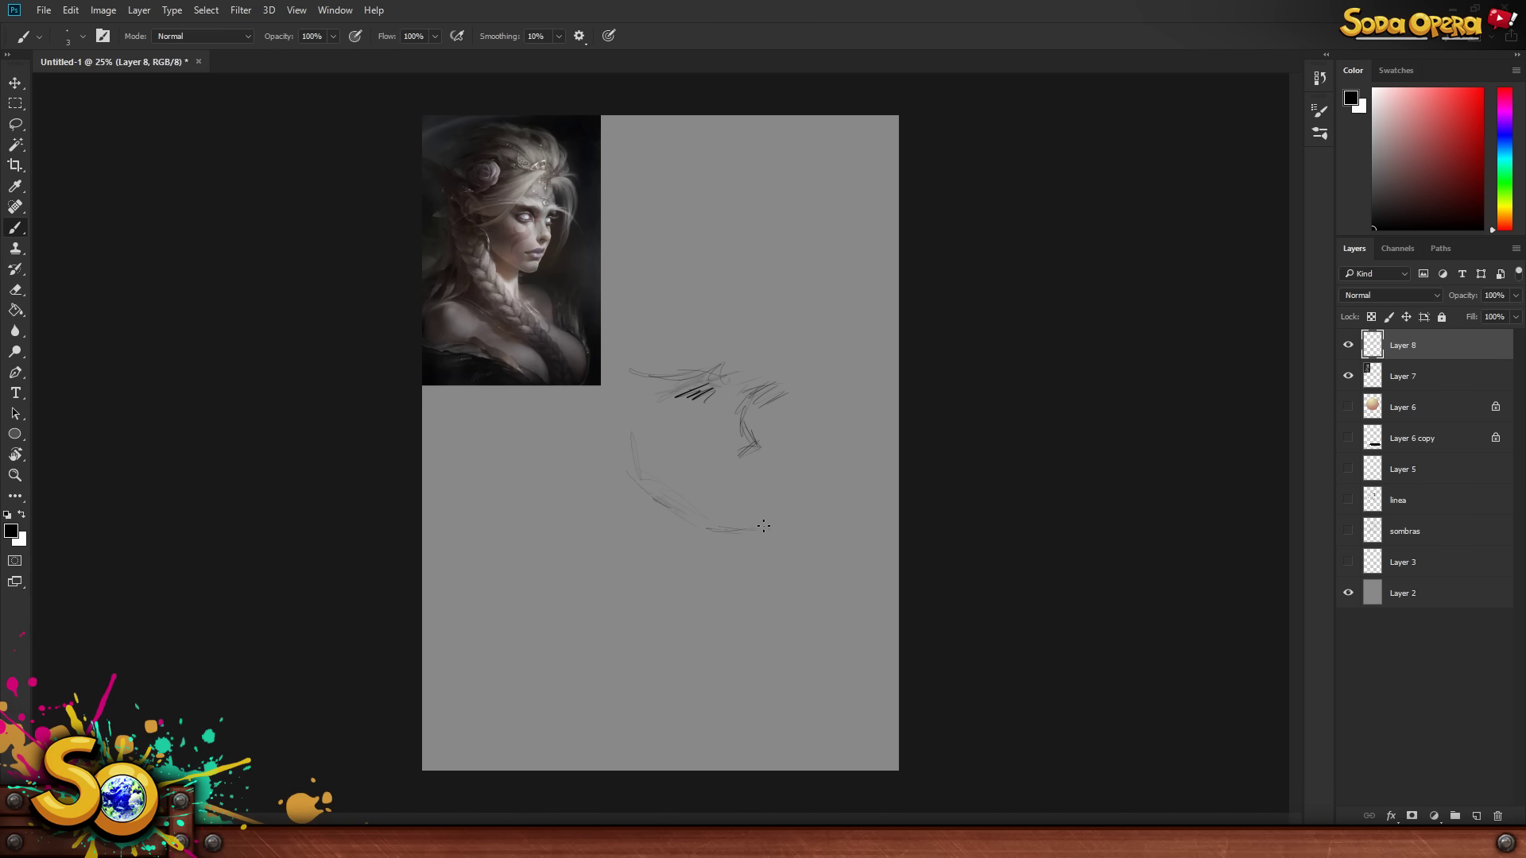
drag(776, 469, 747, 534)
drag(779, 412, 775, 459)
mouse_move(765, 367)
mouse_down()
mouse_move(753, 381)
mouse_move(815, 391)
mouse_up()
drag(741, 307, 693, 350)
drag(766, 307, 818, 339)
mouse_move(767, 316)
mouse_down()
mouse_move(798, 368)
mouse_move(814, 365)
mouse_move(787, 380)
mouse_up()
- Draw the lips and chin, then define the nose and both eyes on the sketched face
mouse_move(754, 474)
mouse_down()
mouse_move(746, 460)
mouse_move(758, 466)
mouse_move(711, 495)
mouse_move(747, 482)
mouse_move(721, 509)
mouse_up()
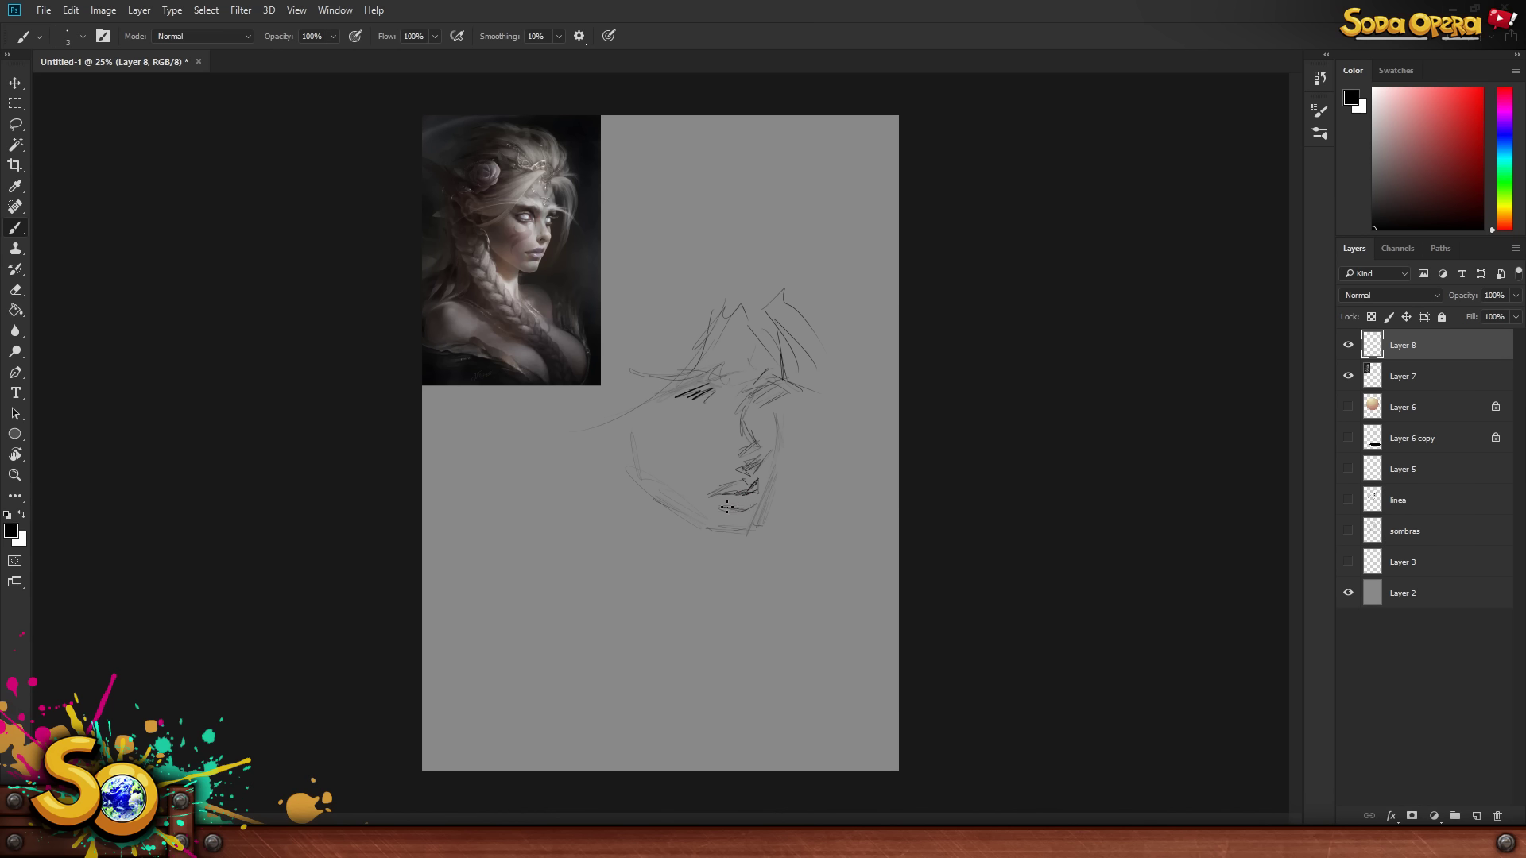
drag(743, 503, 729, 525)
mouse_move(765, 450)
mouse_down()
mouse_move(754, 405)
mouse_move(684, 398)
mouse_move(711, 393)
mouse_move(689, 403)
mouse_move(710, 411)
mouse_up()
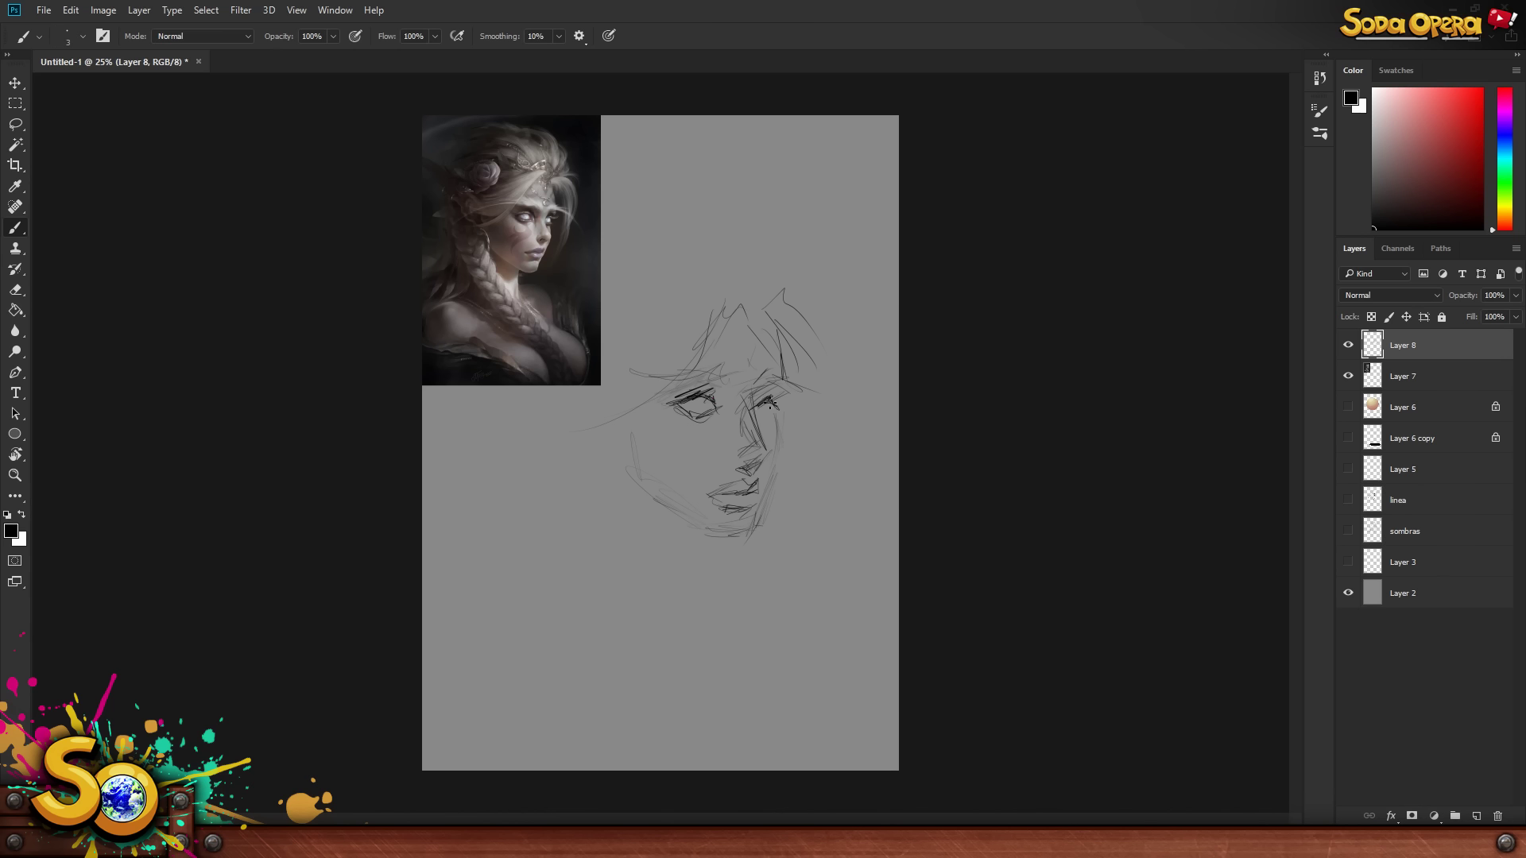
drag(776, 409, 768, 408)
- Sketch a pointed crown with a central star-shaped jewel and curling hair strands above the face
drag(654, 349, 619, 310)
mouse_move(666, 260)
mouse_down()
mouse_move(706, 291)
mouse_move(662, 255)
mouse_move(741, 257)
mouse_move(626, 213)
mouse_up()
mouse_move(676, 204)
mouse_down()
mouse_move(753, 275)
mouse_move(787, 228)
mouse_move(728, 251)
mouse_move(739, 310)
mouse_up()
drag(808, 271, 785, 314)
mouse_move(690, 358)
mouse_down()
mouse_move(769, 278)
mouse_move(715, 306)
mouse_move(747, 310)
mouse_move(771, 280)
mouse_move(743, 311)
mouse_up()
drag(668, 259, 628, 272)
drag(790, 284, 809, 311)
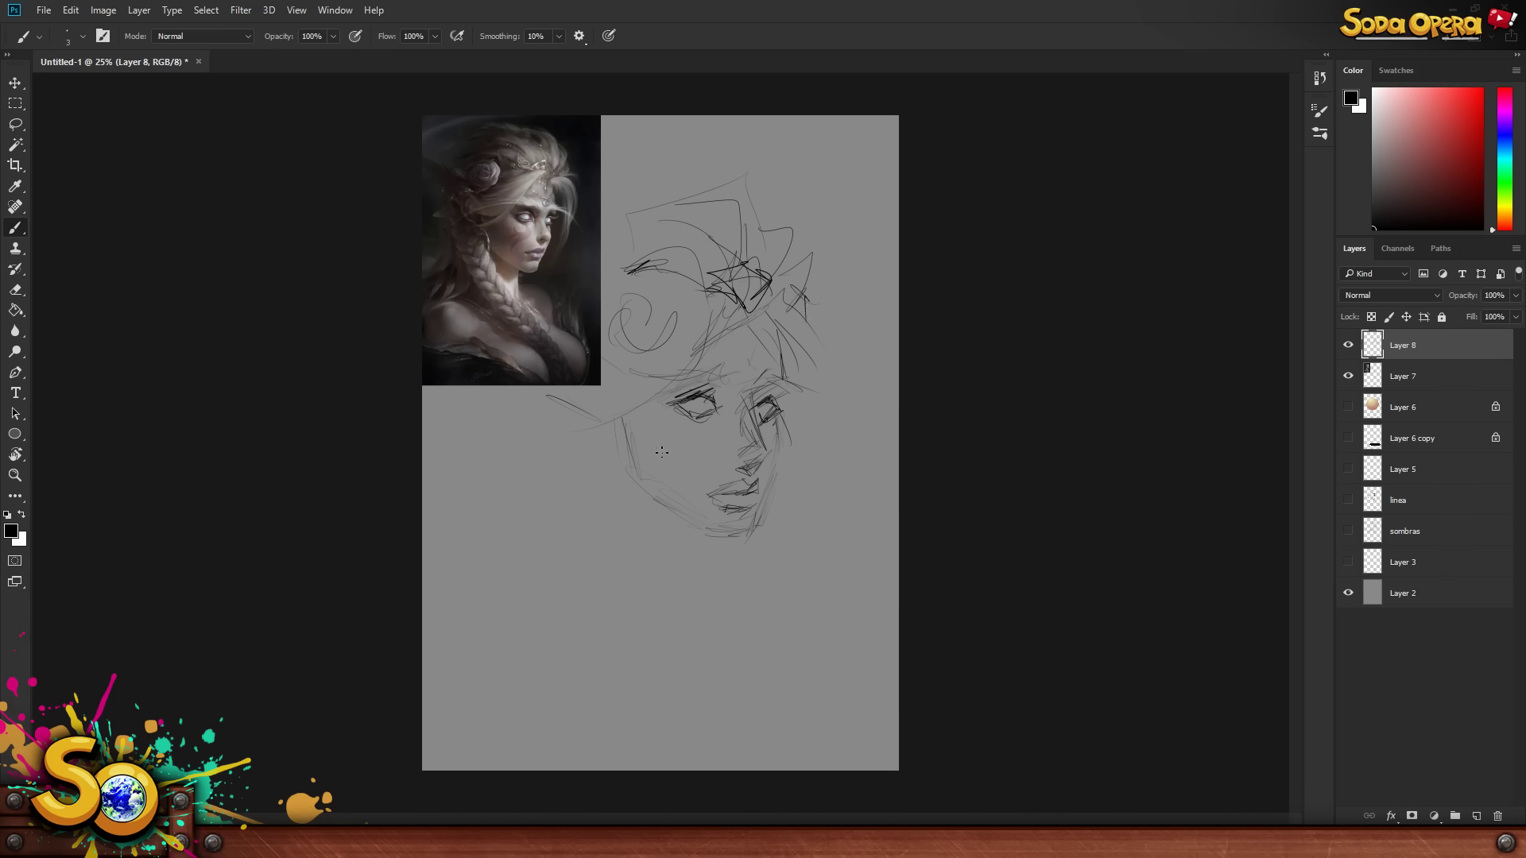
- Sketch a braid falling from behind the ear down past the jaw toward the chest
drag(580, 430, 589, 548)
drag(592, 459, 652, 544)
drag(541, 475, 590, 513)
drag(572, 534, 600, 543)
drag(611, 479, 614, 539)
mouse_move(618, 517)
mouse_down()
mouse_move(600, 547)
mouse_move(681, 592)
mouse_move(704, 645)
mouse_up()
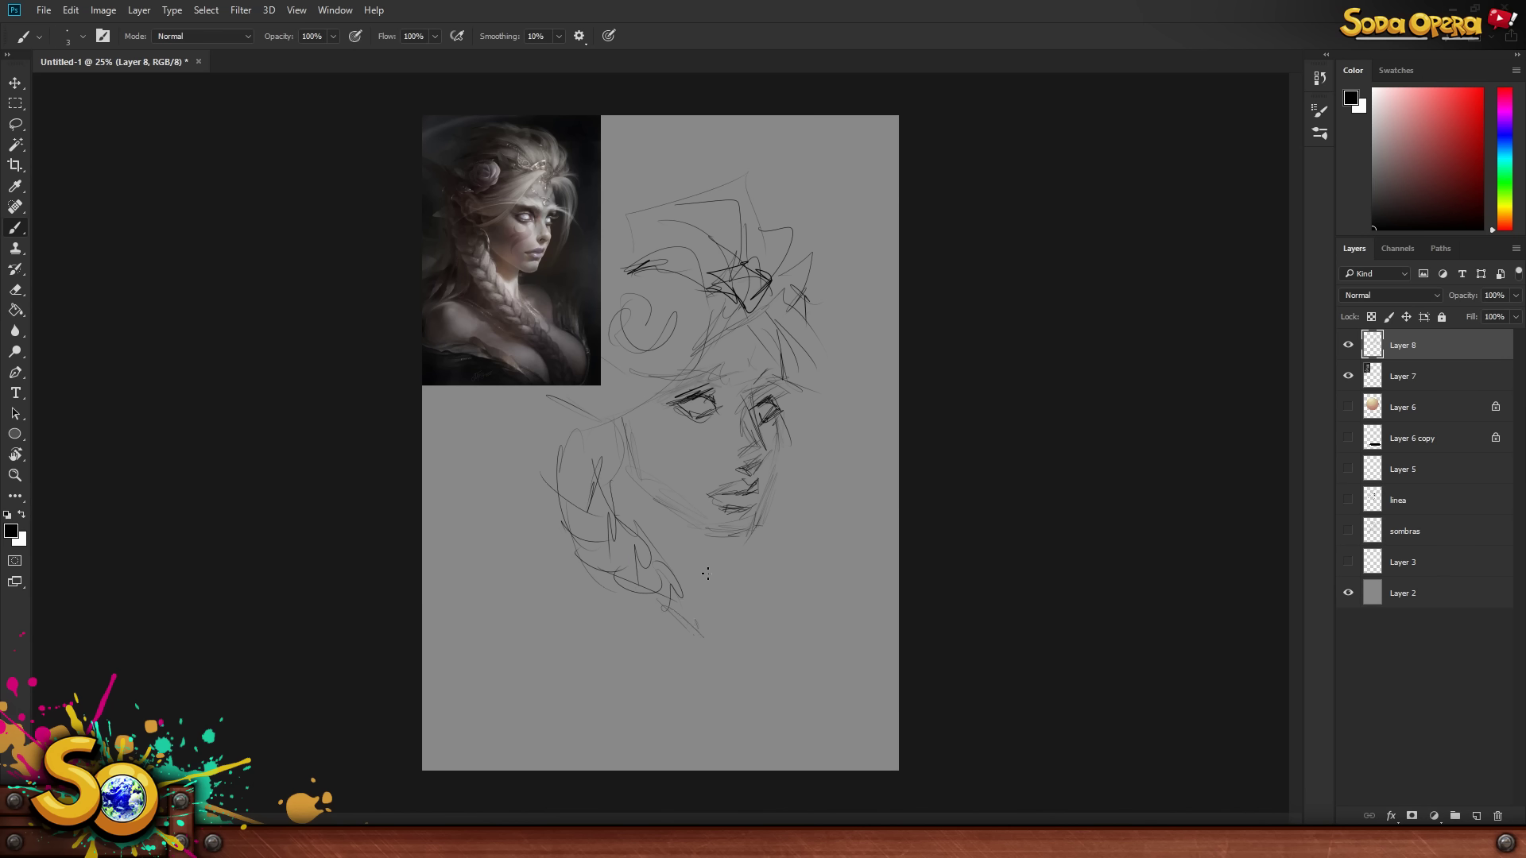
- Draw the neck lines and hatch the shadow area beneath the jaw
mouse_move(699, 572)
mouse_down()
mouse_move(713, 531)
mouse_move(696, 610)
mouse_up()
mouse_move(628, 474)
mouse_down()
mouse_move(631, 510)
mouse_move(656, 491)
mouse_move(666, 549)
mouse_move(702, 533)
mouse_move(624, 545)
mouse_up()
drag(659, 493, 668, 505)
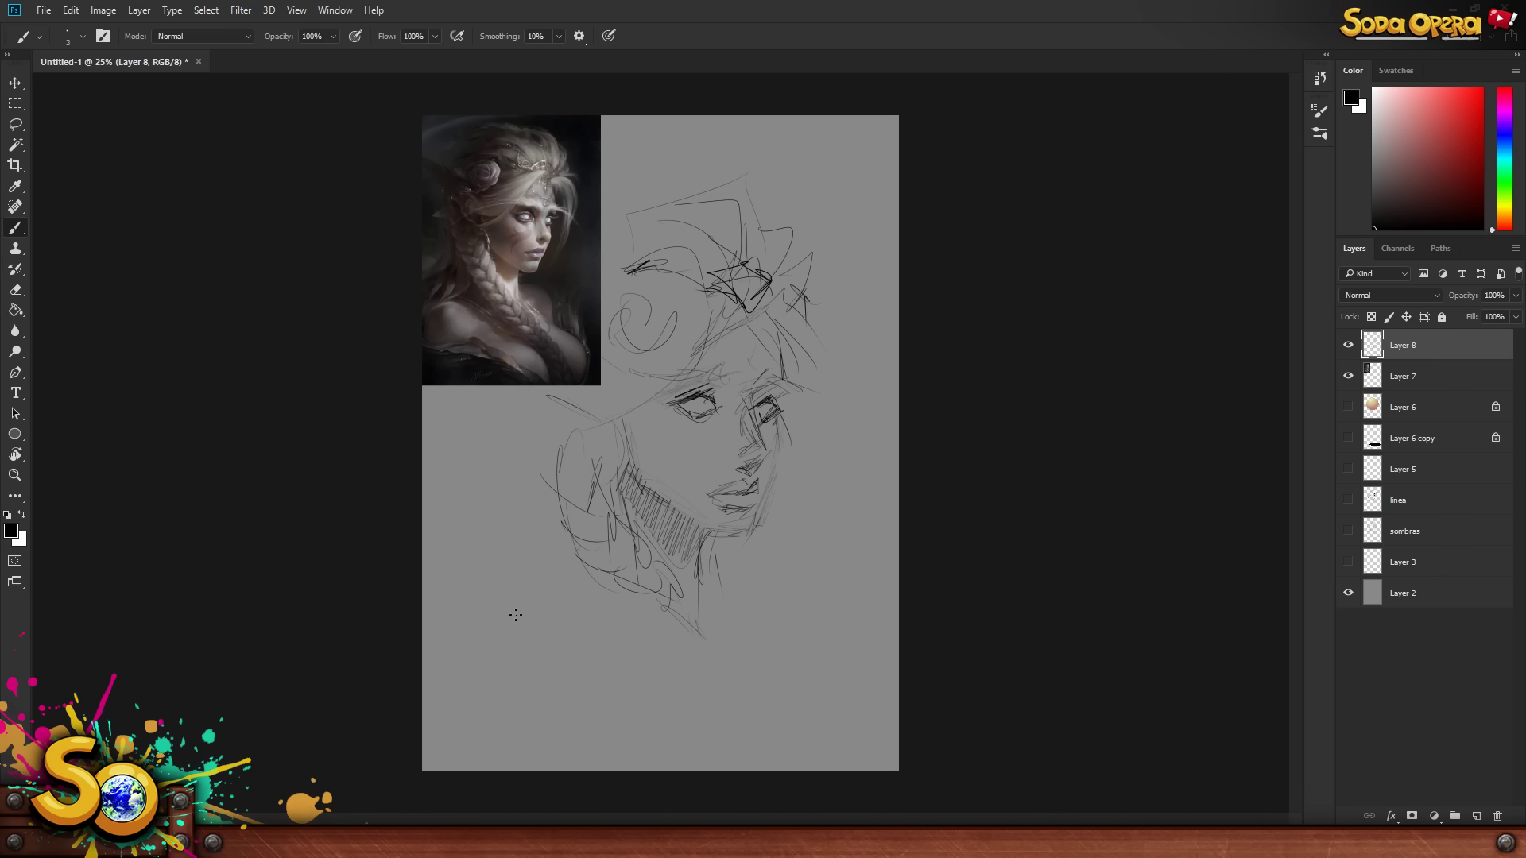
- Sketch both shoulders and the collar and chest lines below the neck
drag(510, 587, 564, 561)
mouse_move(719, 583)
mouse_down()
mouse_move(799, 616)
mouse_move(818, 646)
mouse_up()
mouse_move(539, 568)
mouse_down()
mouse_move(489, 632)
mouse_move(596, 569)
mouse_move(491, 635)
mouse_move(501, 663)
mouse_move(598, 561)
mouse_up()
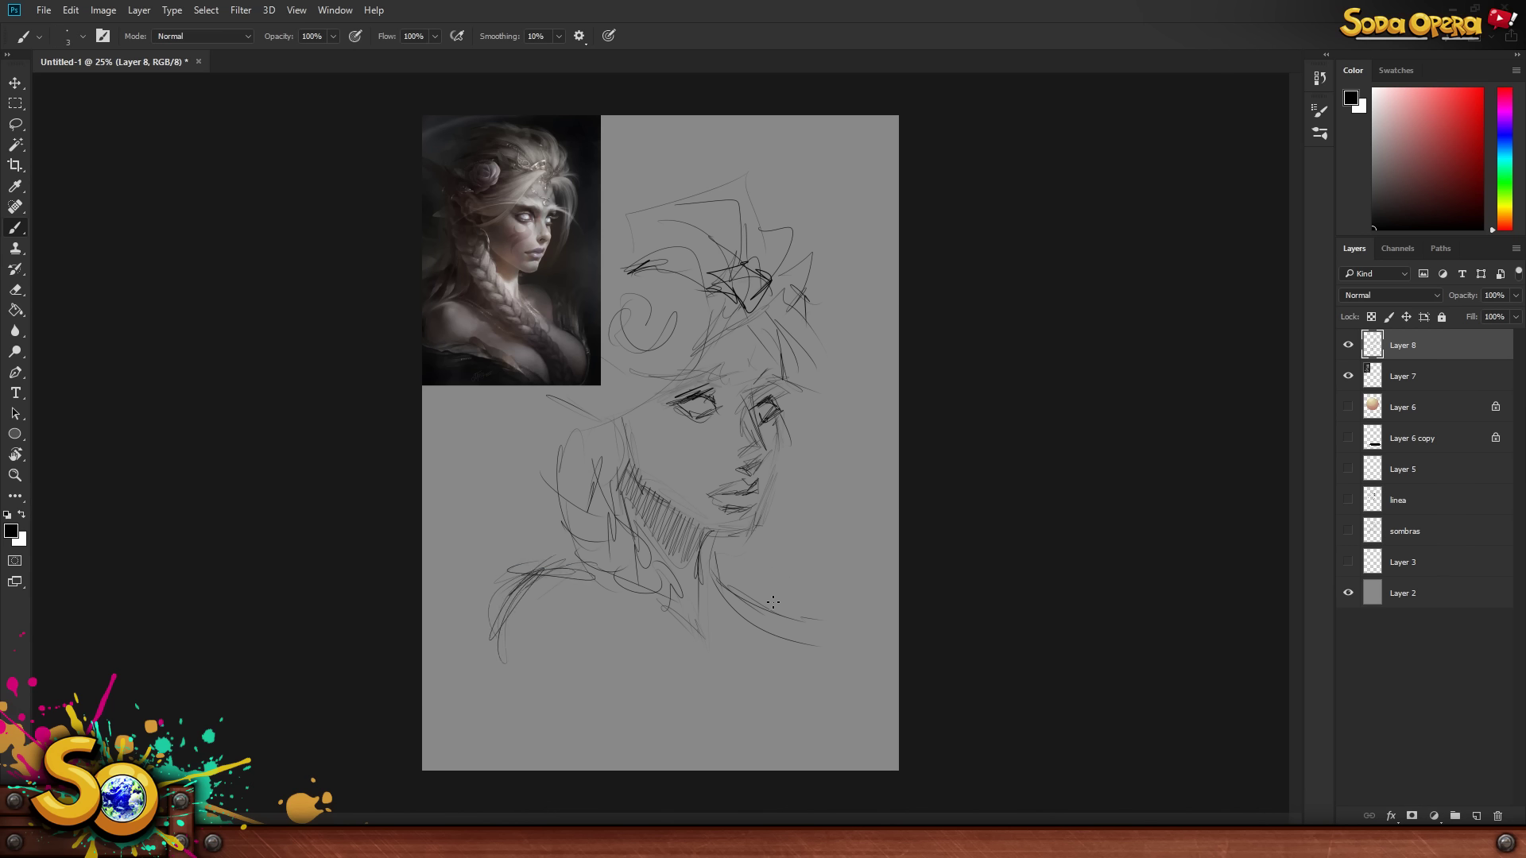
drag(646, 610, 746, 723)
- Add the pointed ear, hair strands beside the far side of the face, darker eyebrows and a forehead jewel
drag(534, 398, 560, 431)
drag(814, 340, 838, 404)
drag(809, 333, 829, 451)
mouse_move(775, 368)
mouse_down()
mouse_move(754, 398)
mouse_move(790, 382)
mouse_up()
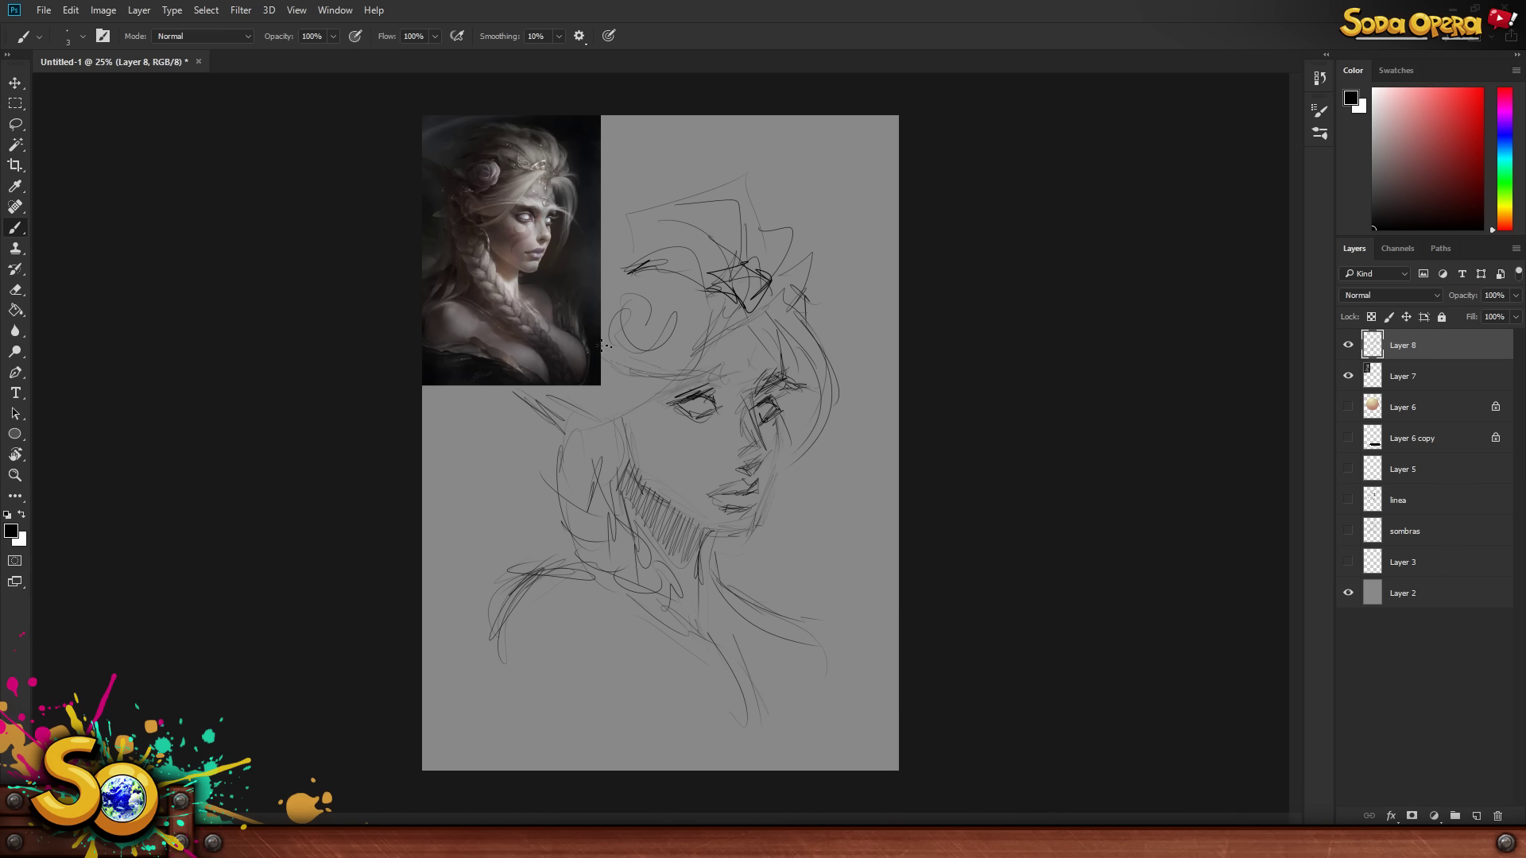
drag(651, 377, 718, 364)
drag(748, 335, 753, 385)
mouse_move(782, 332)
mouse_down()
mouse_move(766, 361)
mouse_move(755, 337)
mouse_move(786, 375)
mouse_up()
drag(784, 318, 769, 368)
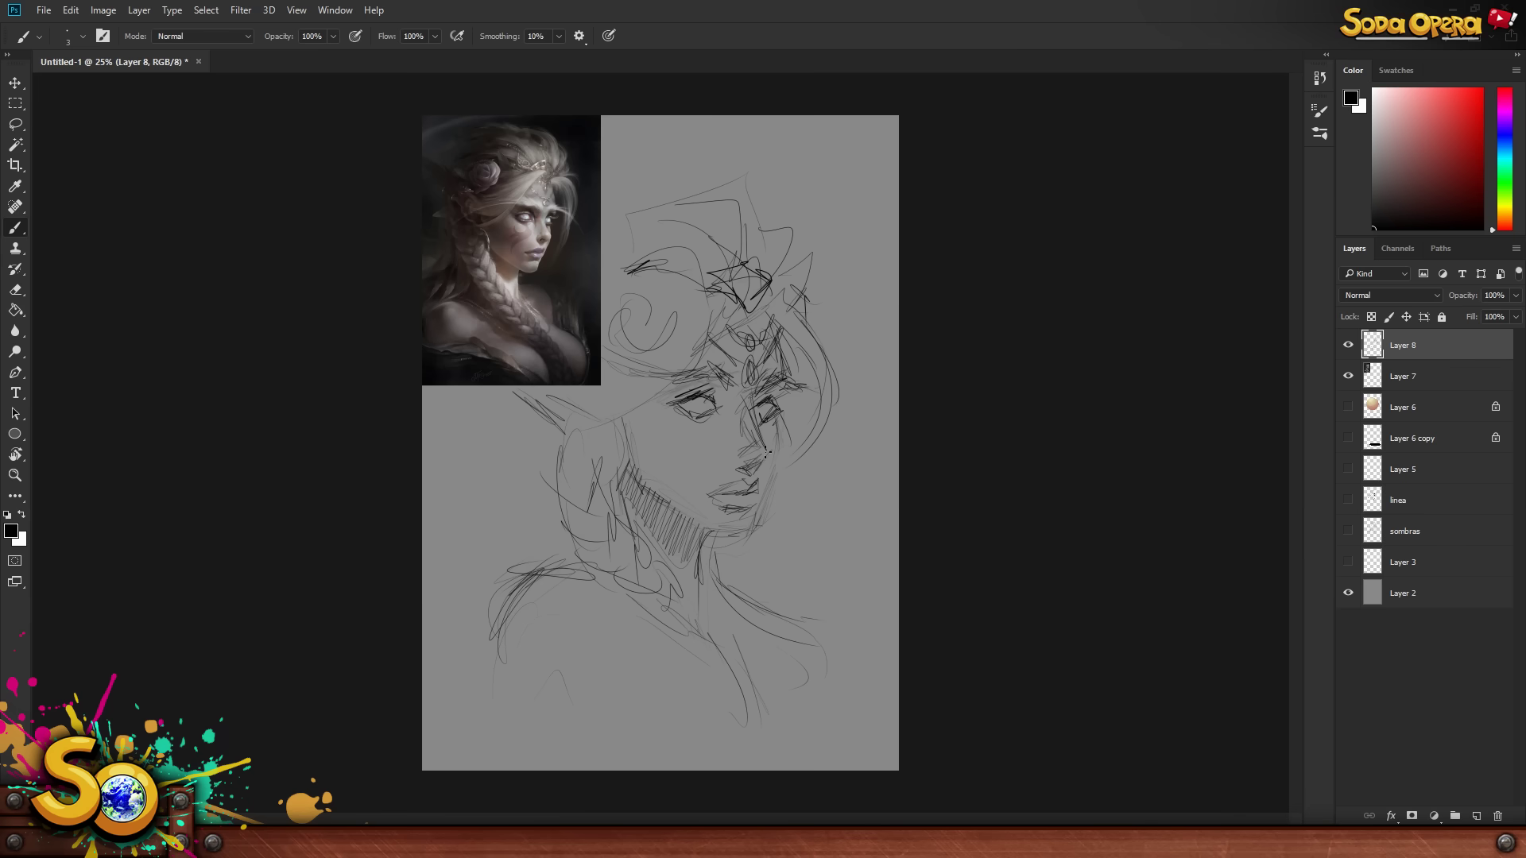
- Sample the portrait's light skin tone and block in the face, forehead and neck with a 150 px brush
alt+click(531, 244)
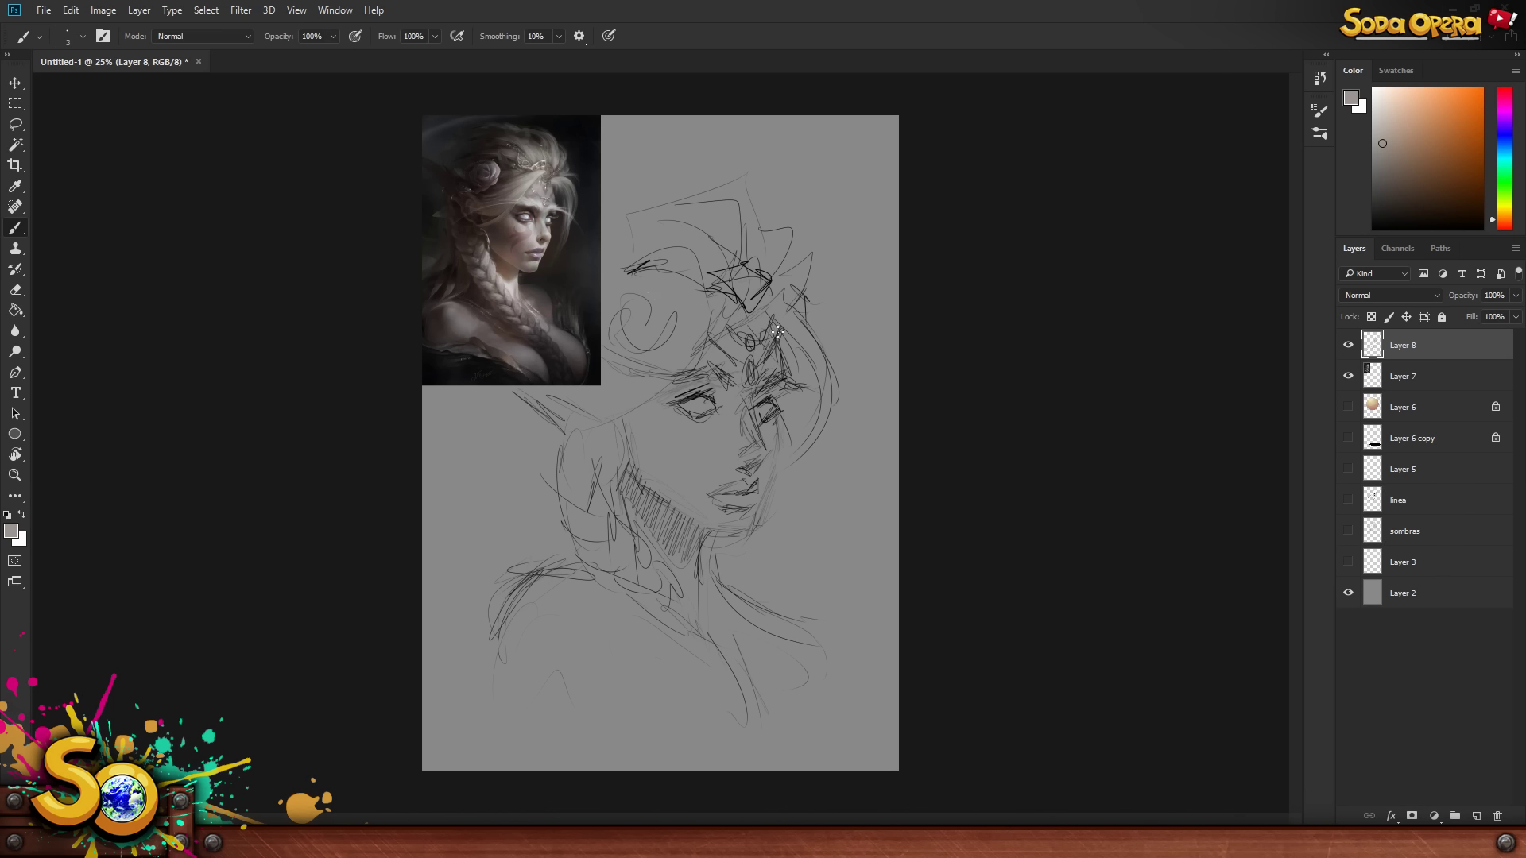
key(bracketright)
key(bracketright)
key(bracketright)
key(bracketright)
key(bracketright)
key(bracketright)
key(bracketright)
key(bracketright)
mouse_move(660, 392)
mouse_down()
mouse_move(669, 441)
mouse_move(746, 440)
mouse_move(712, 523)
mouse_move(737, 517)
mouse_move(746, 488)
mouse_move(731, 414)
mouse_move(633, 425)
mouse_move(685, 501)
mouse_move(635, 490)
mouse_move(692, 596)
mouse_move(675, 515)
mouse_up()
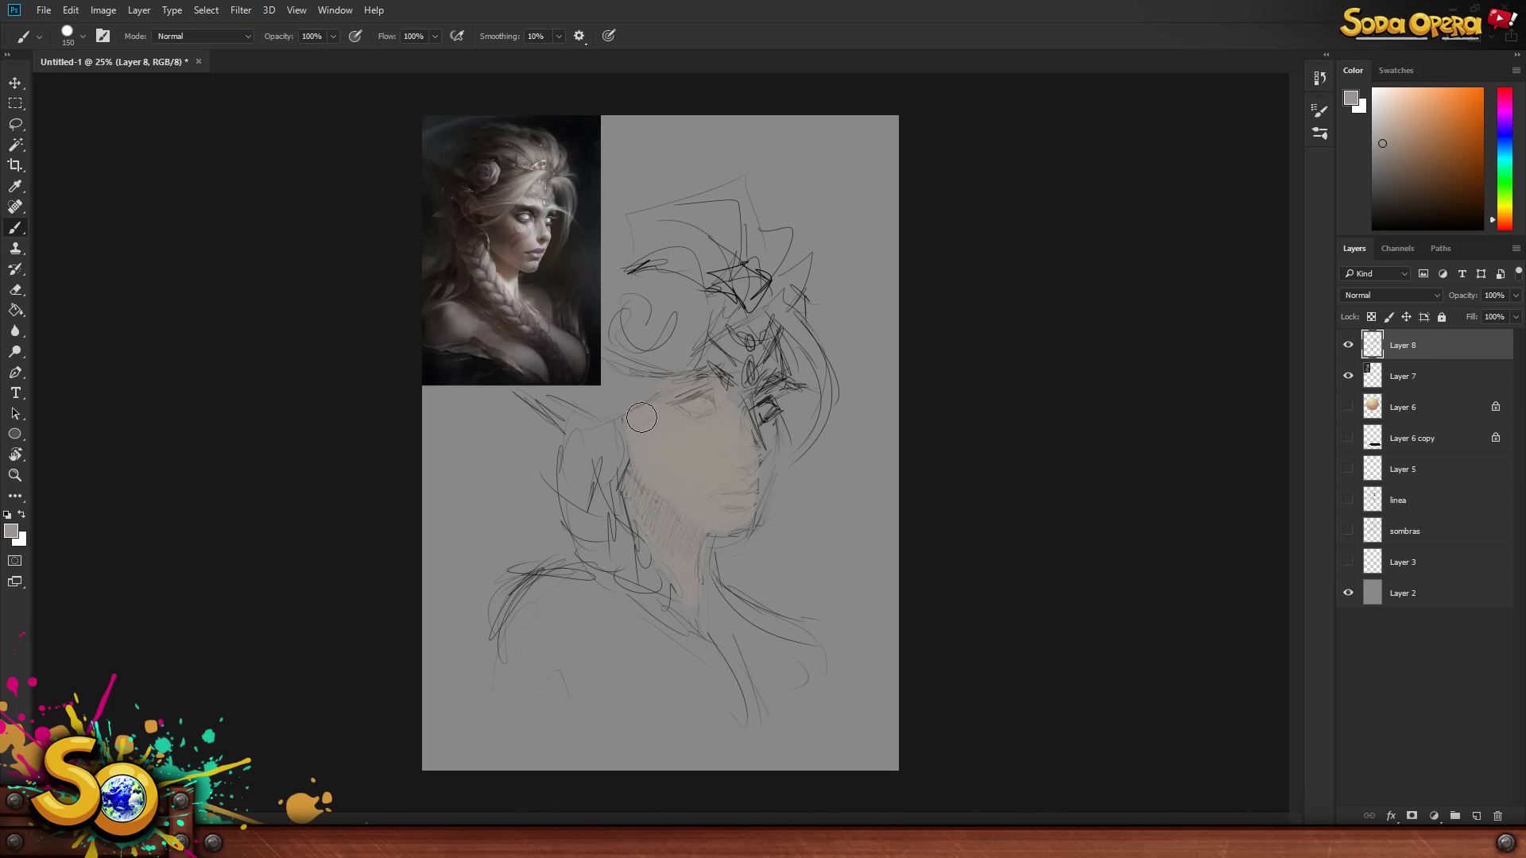
mouse_move(720, 347)
mouse_down()
mouse_move(743, 381)
mouse_move(771, 367)
mouse_move(743, 327)
mouse_move(770, 391)
mouse_move(757, 482)
mouse_move(730, 521)
mouse_up()
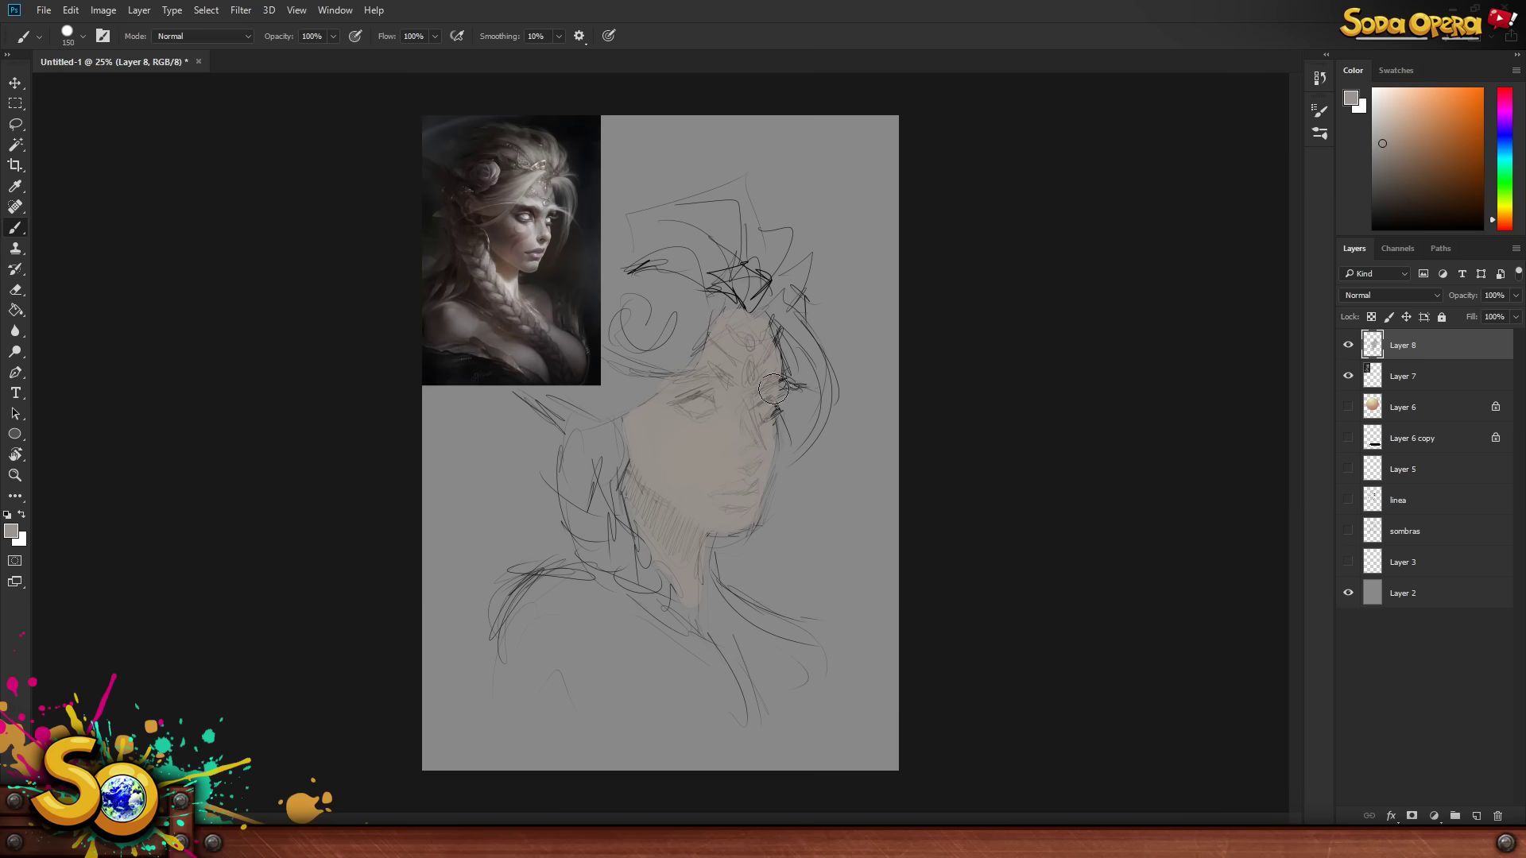
- Sample a dark shadow tone from the portrait's cheek and paint a shadow band along the jaw with a 60 px brush
key(z)
drag(755, 338, 853, 526)
key(b)
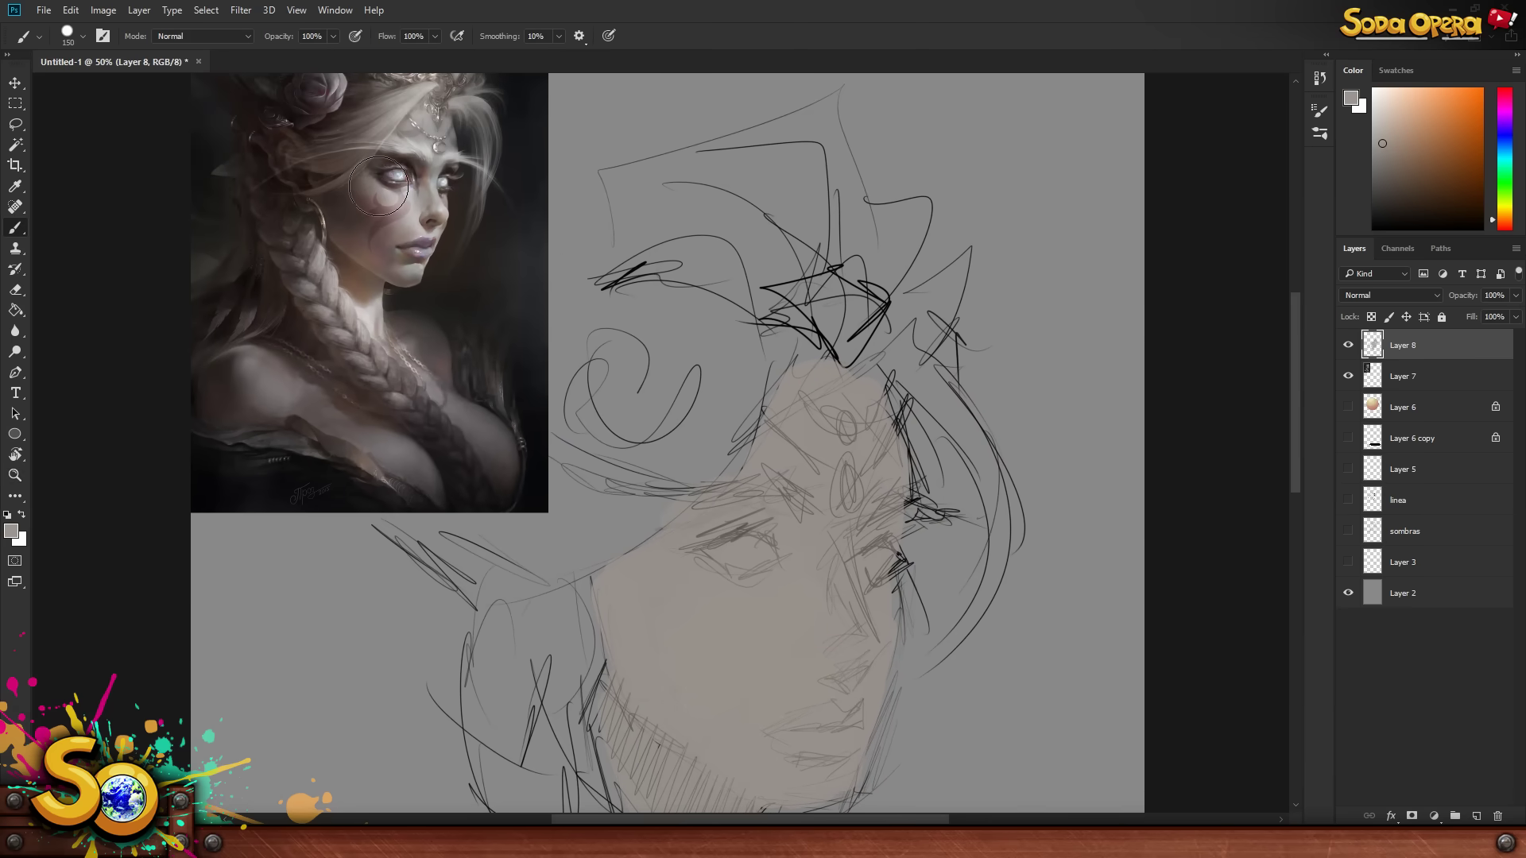
alt+click(362, 209)
drag(852, 497, 844, 333)
key(bracketleft)
key(bracketleft)
key(bracketleft)
key(bracketleft)
key(bracketleft)
key(bracketleft)
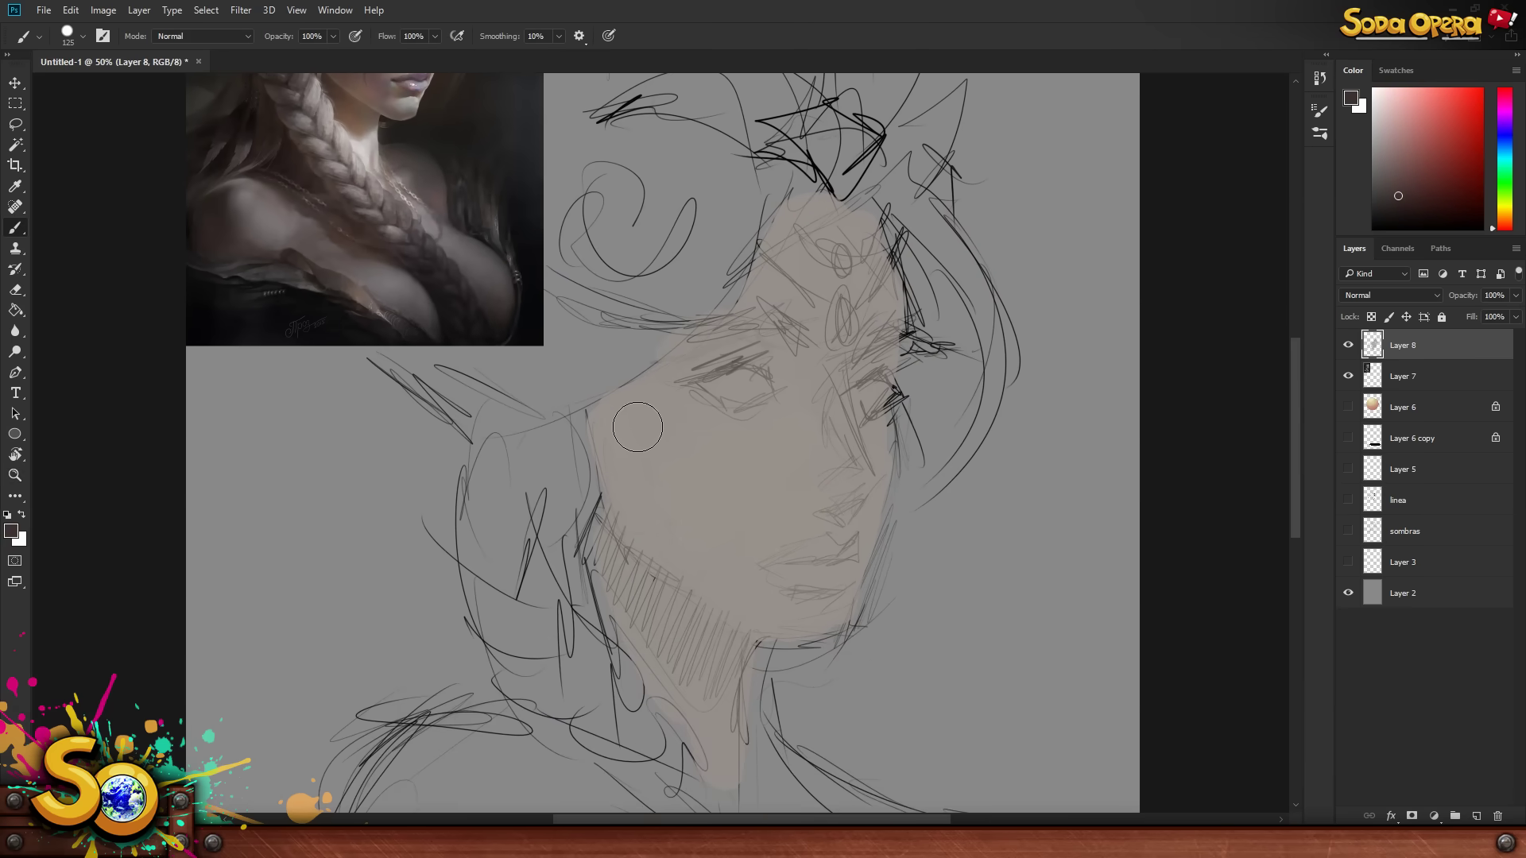
mouse_move(605, 411)
mouse_down()
mouse_move(606, 457)
mouse_move(591, 413)
mouse_move(617, 400)
mouse_move(622, 485)
mouse_move(623, 394)
mouse_move(656, 487)
mouse_move(622, 503)
mouse_move(590, 434)
mouse_move(620, 512)
mouse_move(672, 549)
mouse_move(625, 426)
mouse_move(690, 549)
mouse_move(632, 475)
mouse_move(700, 574)
mouse_move(615, 519)
mouse_move(746, 620)
mouse_move(676, 540)
mouse_move(758, 629)
mouse_move(690, 580)
mouse_move(688, 550)
mouse_move(748, 619)
mouse_up()
- Paint dark shadow shapes over both upper eye sockets with a 40 px brush
drag(1009, 453, 970, 568)
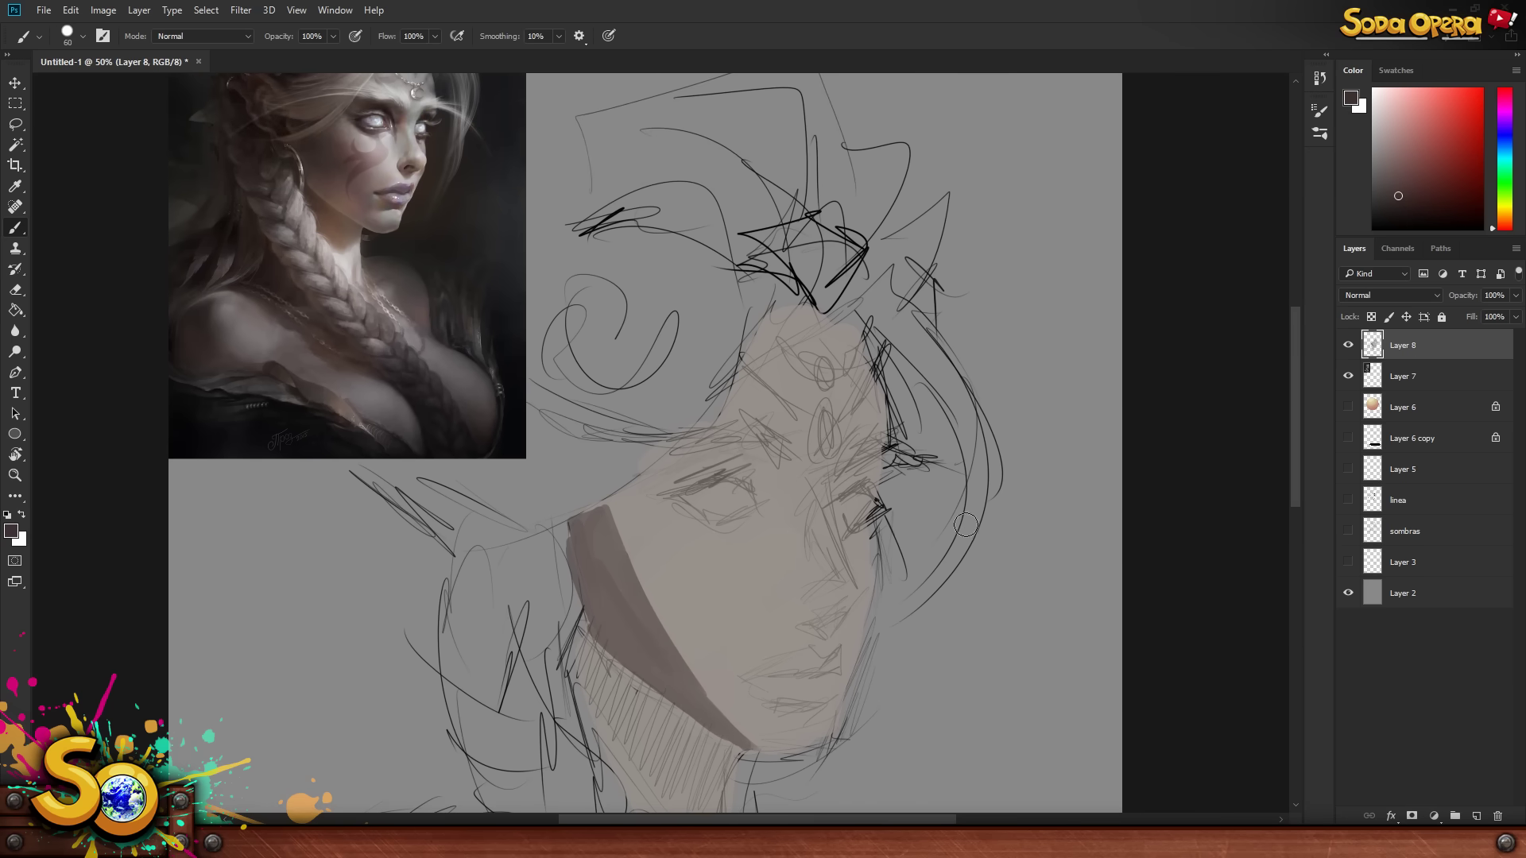
key(bracketleft)
key(bracketleft)
mouse_move(681, 449)
mouse_down()
mouse_move(657, 469)
mouse_move(747, 445)
mouse_move(724, 469)
mouse_move(760, 454)
mouse_move(748, 475)
mouse_move(781, 480)
mouse_move(764, 497)
mouse_up()
mouse_move(866, 460)
mouse_down()
mouse_move(833, 495)
mouse_move(839, 475)
mouse_move(838, 494)
mouse_move(872, 460)
mouse_up()
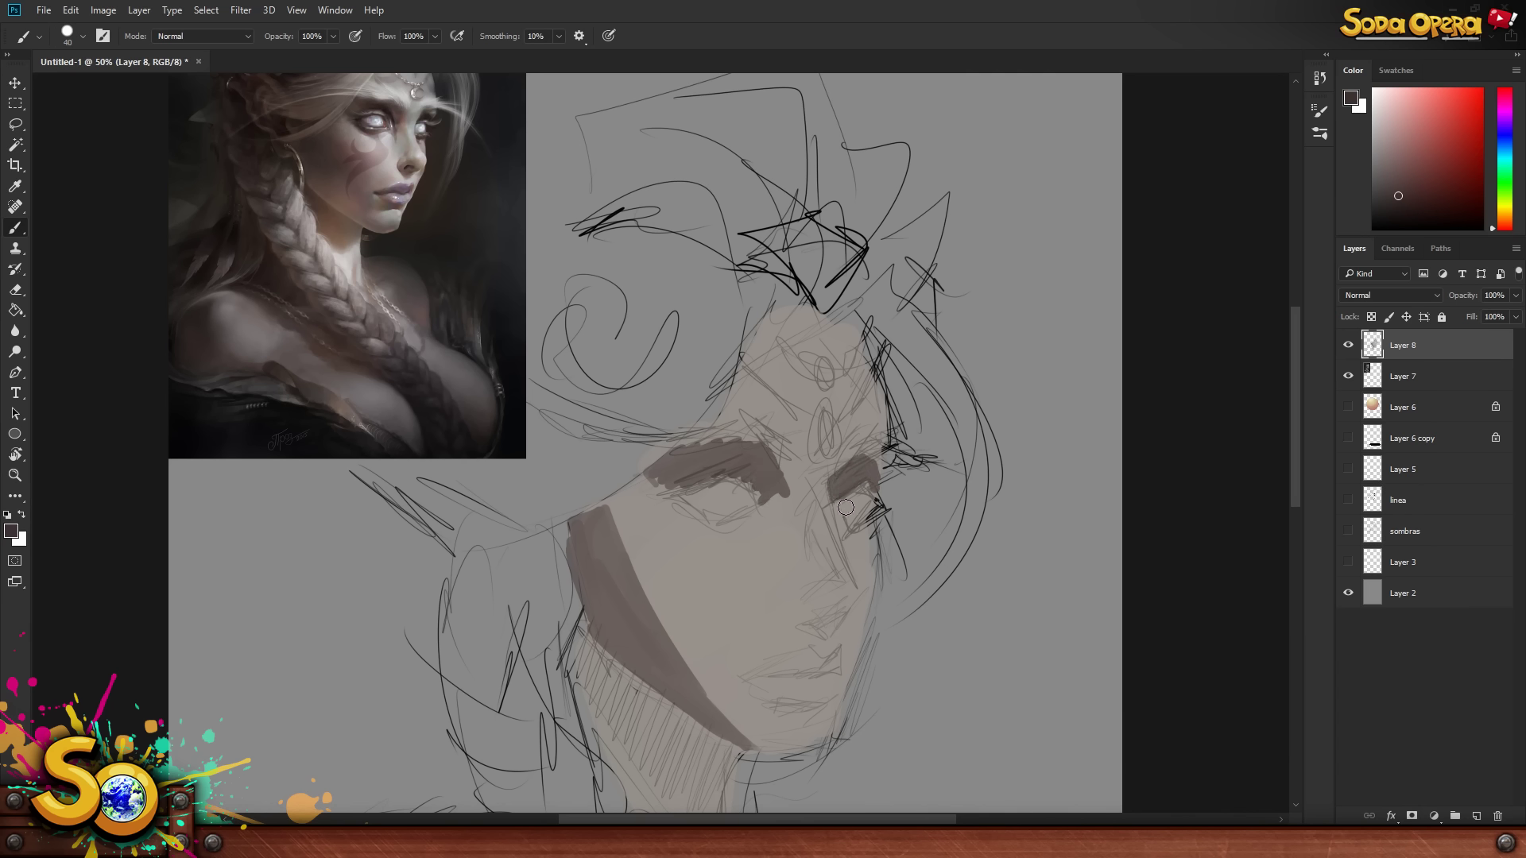
- Paint the dark shadow under the nose with a smaller brush and reduce the brush to 9 px for the nostrils
key(bracketleft)
key(bracketleft)
mouse_move(792, 609)
mouse_down()
mouse_move(848, 602)
mouse_move(820, 621)
mouse_move(833, 628)
mouse_move(843, 613)
mouse_up()
key(bracketleft)
key(bracketleft)
key(bracketleft)
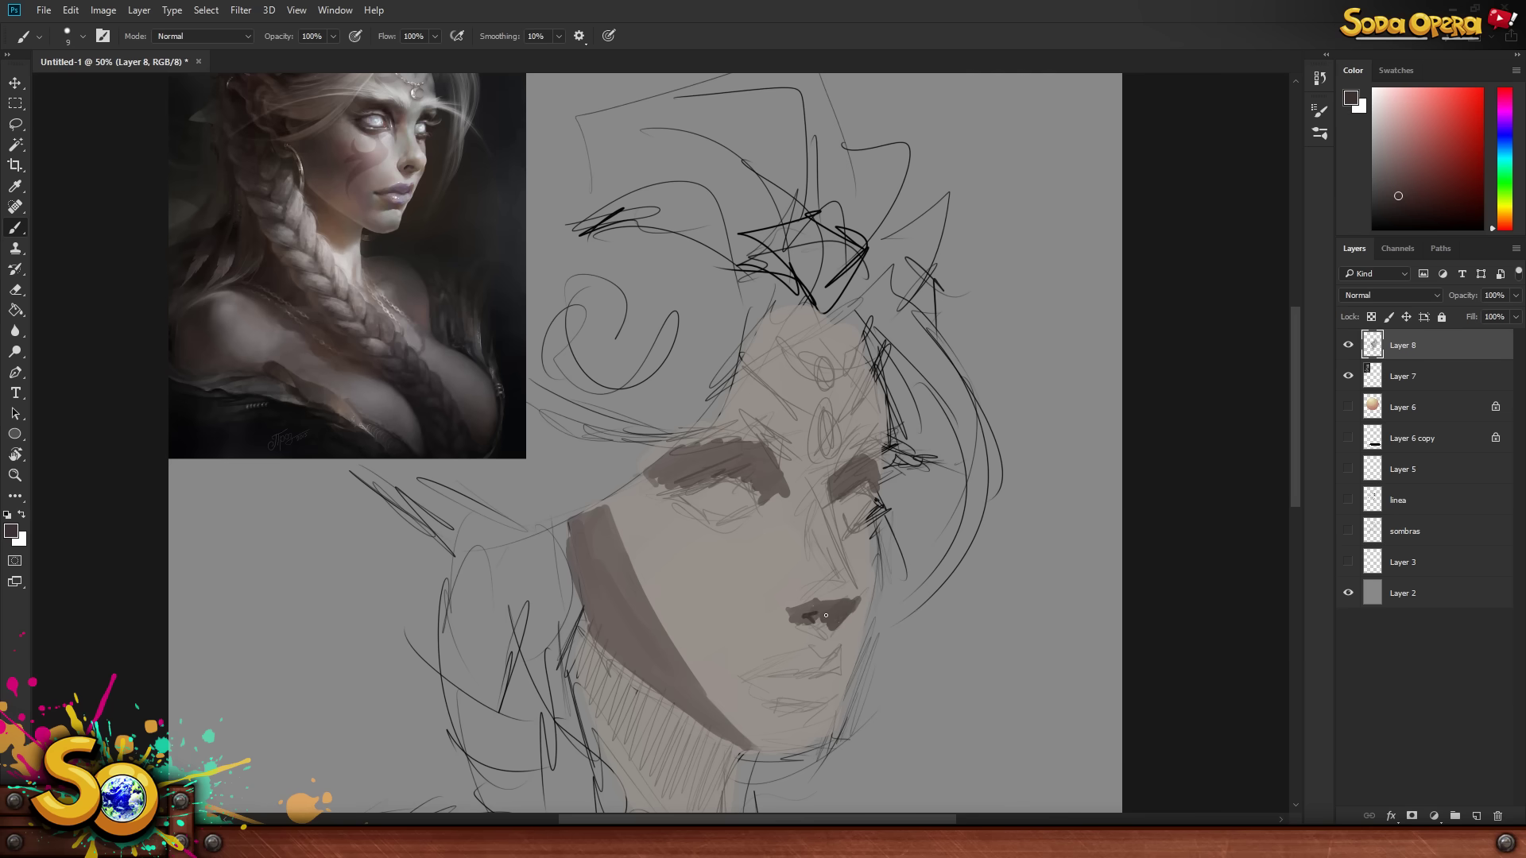
- Paint the upper lip dark purple and the lower lip light lilac with a 20 px brush, sampling the portrait's lips
scroll(950, 516, down, 1)
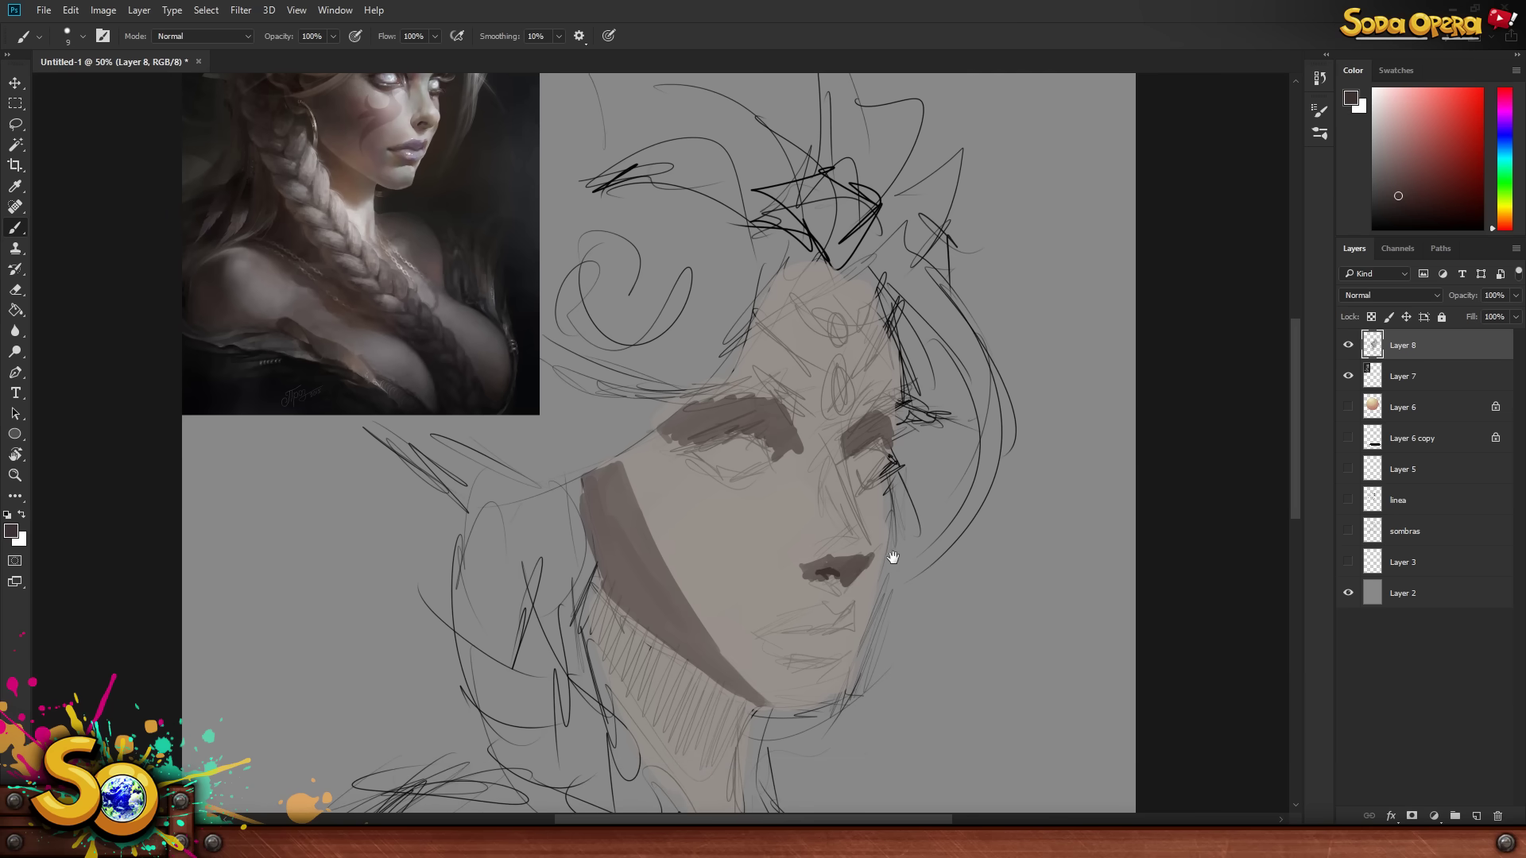
scroll(896, 596, up, 2)
alt+click(415, 261)
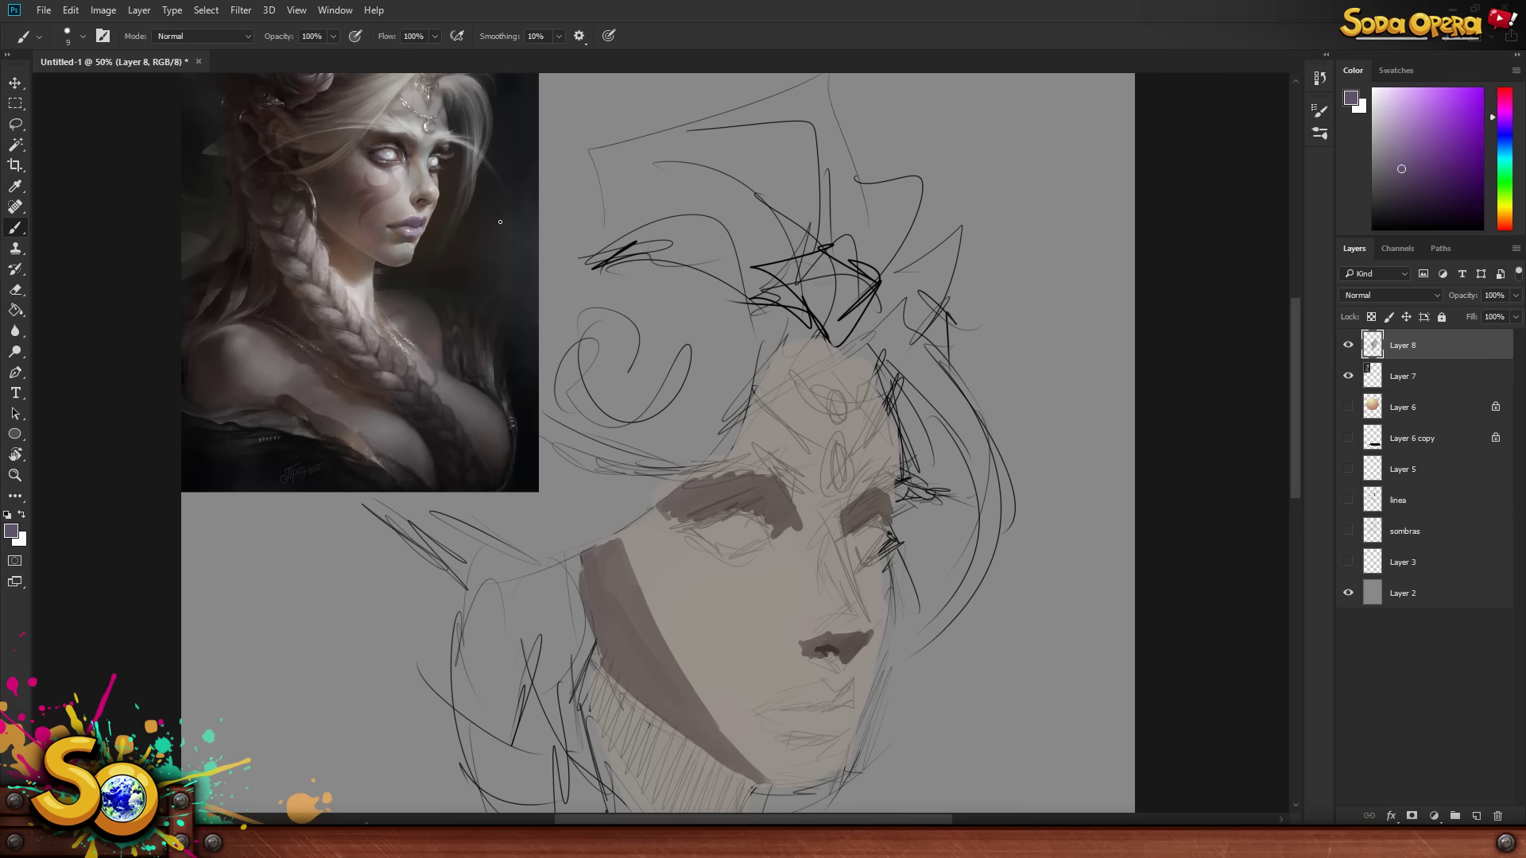
key(bracketright)
mouse_move(766, 706)
mouse_down()
mouse_move(849, 693)
mouse_move(795, 703)
mouse_move(837, 704)
mouse_move(844, 660)
mouse_up()
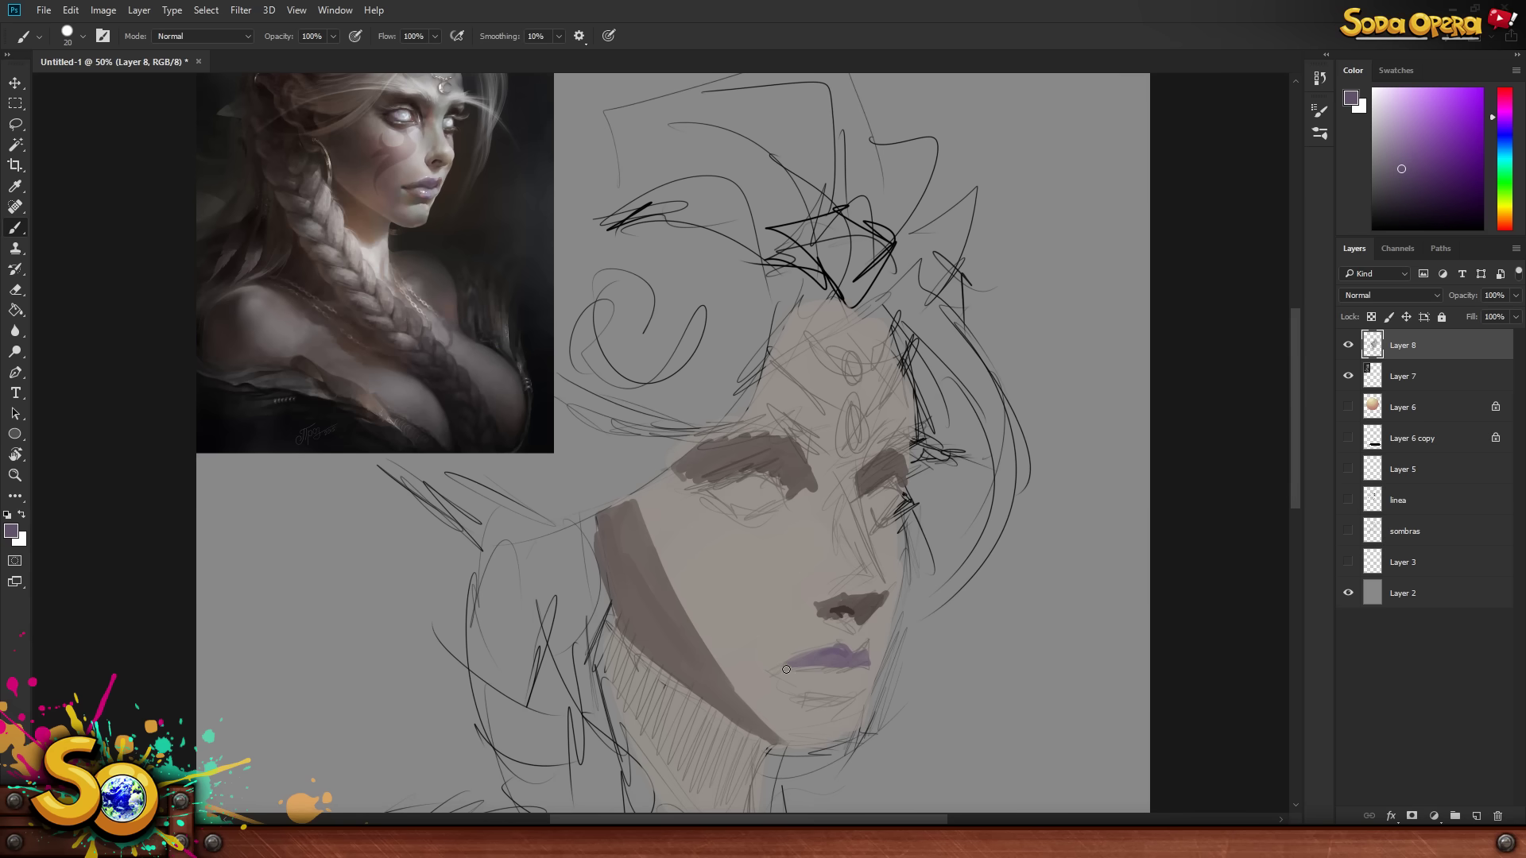
alt+click(428, 193)
mouse_move(785, 674)
mouse_down()
mouse_move(826, 675)
mouse_move(810, 676)
mouse_move(823, 690)
mouse_move(858, 681)
mouse_move(817, 671)
mouse_move(860, 672)
mouse_up()
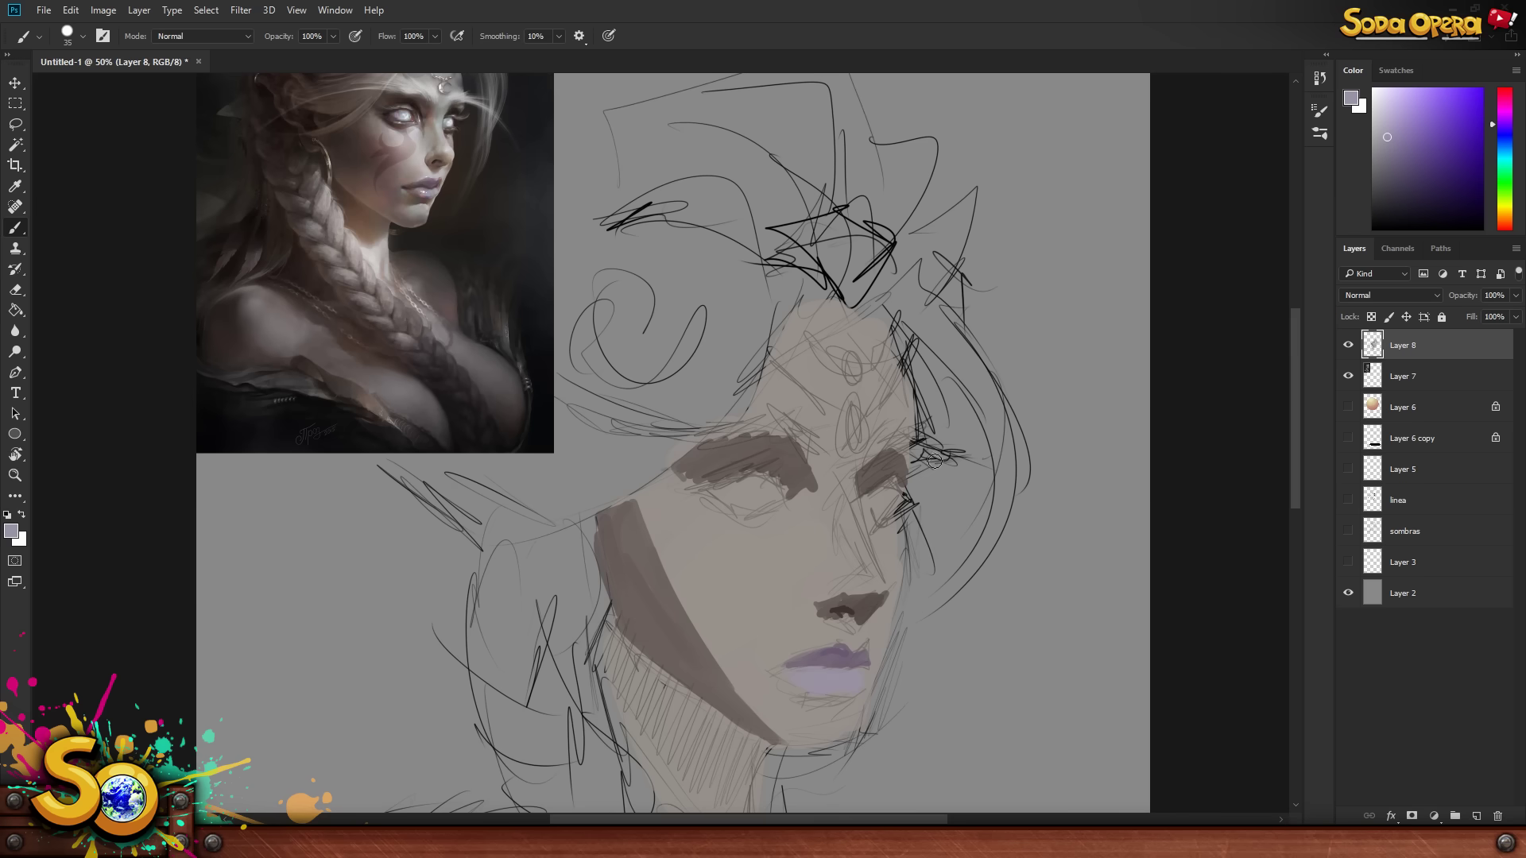
- Sample a near-white tone from the portrait's nose and paint a highlight down the nose bridge to its tip
alt+click(458, 145)
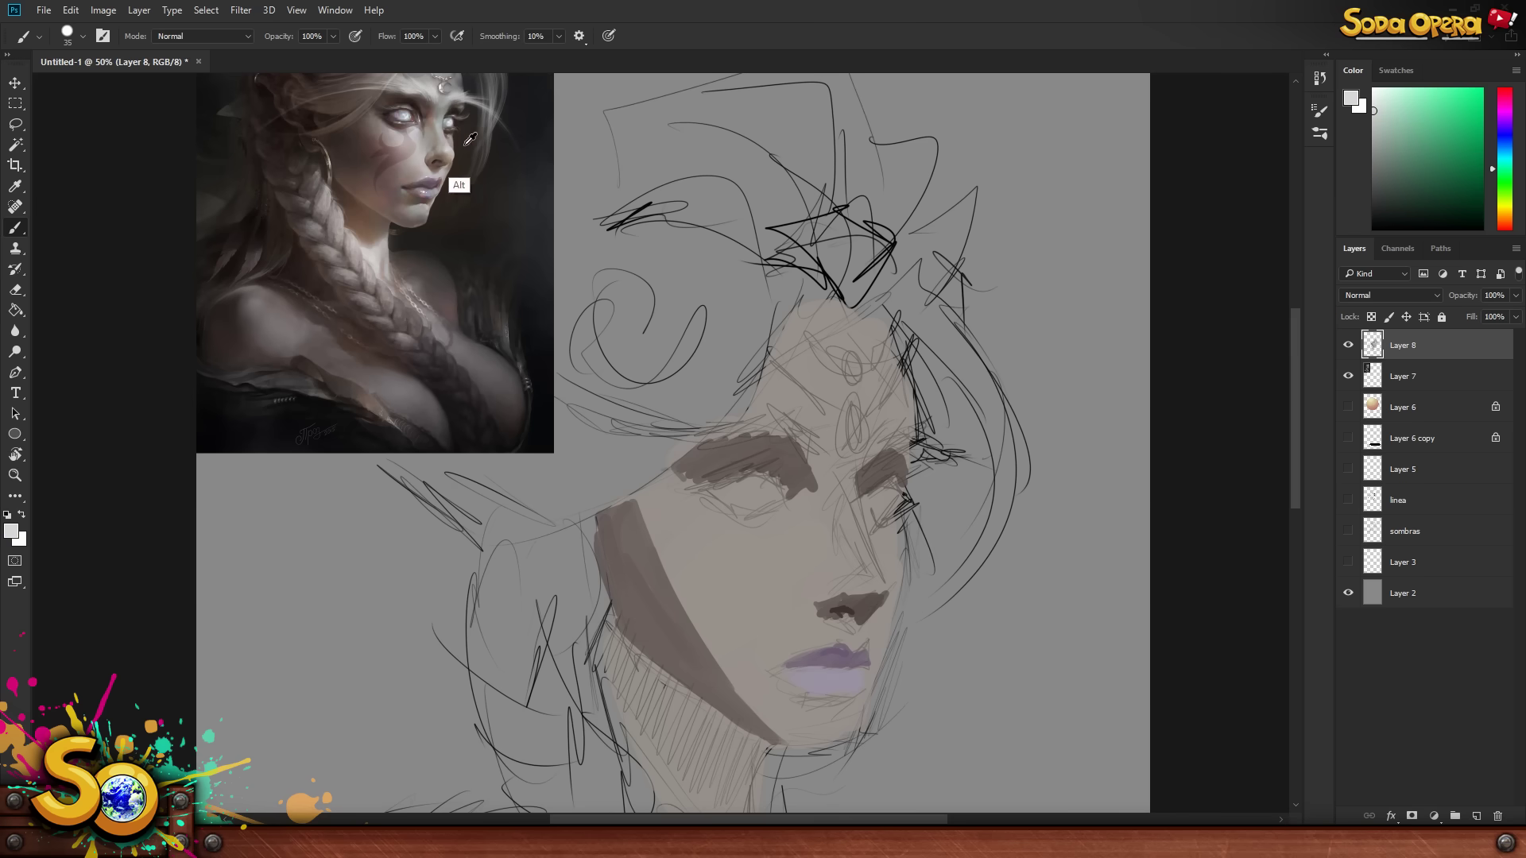
key(bracketleft)
mouse_move(851, 581)
mouse_down()
mouse_move(863, 576)
mouse_move(847, 526)
mouse_move(866, 576)
mouse_move(844, 509)
mouse_up()
- Sample the portrait's eye color and fill both eyes with pale lilac using a 25 px brush
key(bracketright)
key(bracketright)
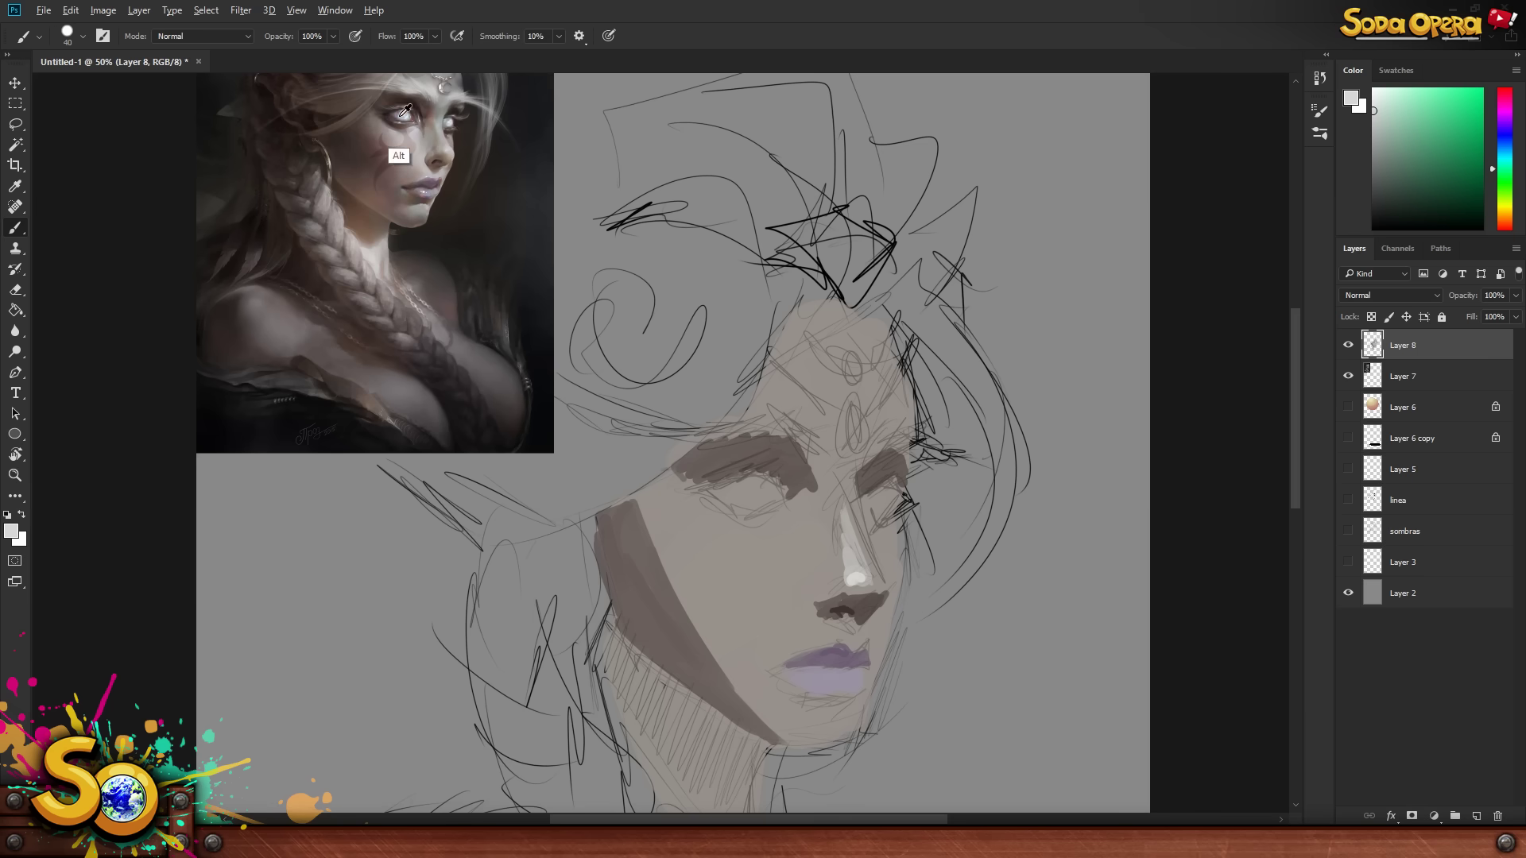
alt+click(399, 155)
key(bracketleft)
key(bracketleft)
key(bracketleft)
mouse_move(755, 490)
mouse_down()
mouse_move(719, 485)
mouse_move(768, 492)
mouse_move(721, 487)
mouse_move(755, 480)
mouse_move(757, 504)
mouse_up()
mouse_move(891, 494)
mouse_down()
mouse_move(875, 494)
mouse_move(894, 513)
mouse_up()
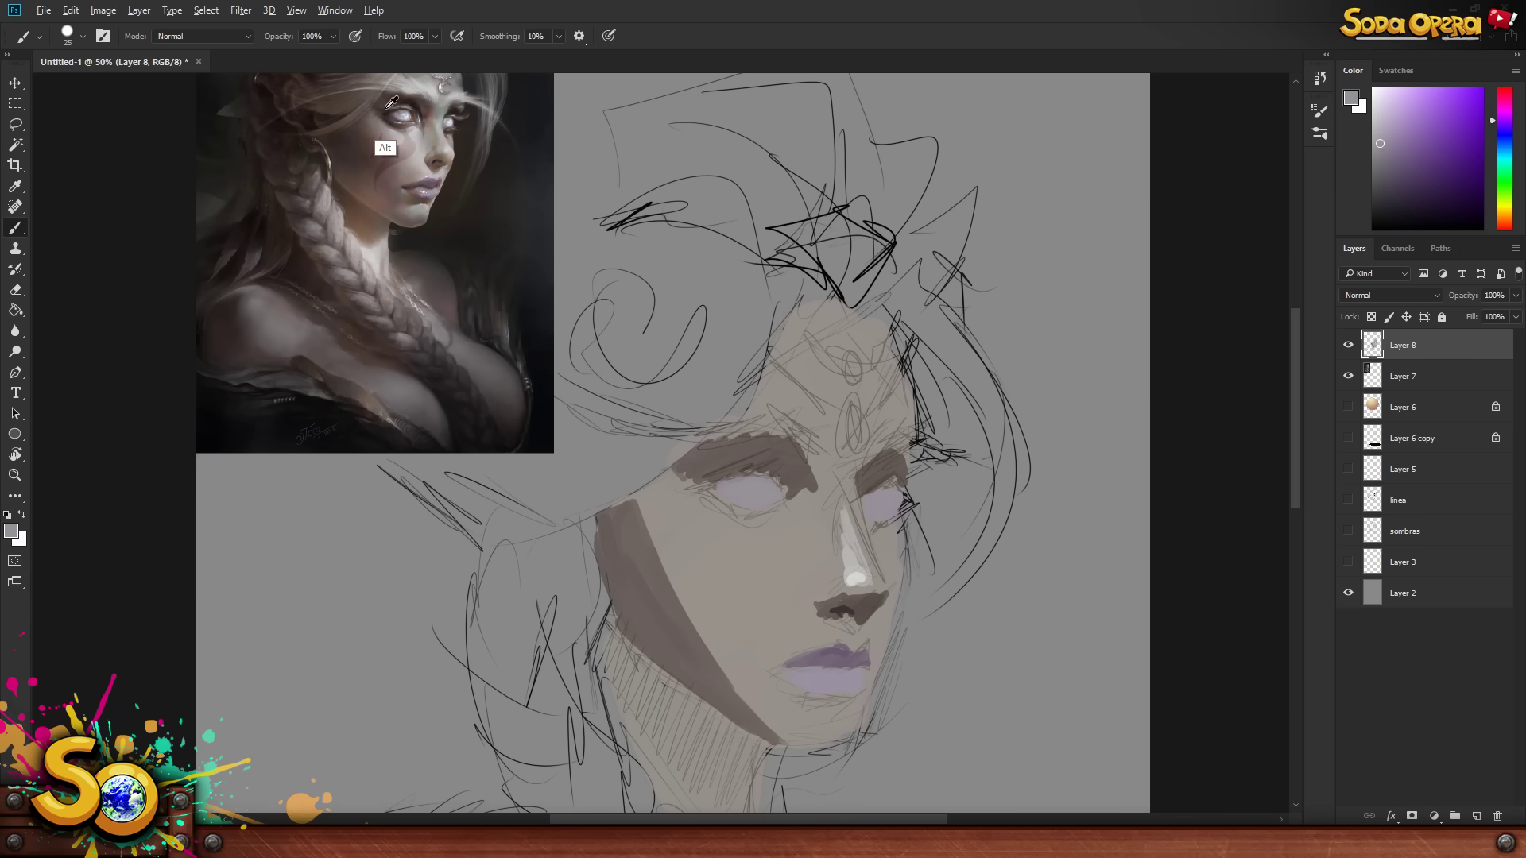
- Sample a dark brown from the portrait and draw the upper eyelashes on both eyes with a 9 px brush
alt+click(389, 139)
key(bracketleft)
key(bracketleft)
key(bracketleft)
mouse_move(692, 477)
mouse_down()
mouse_move(667, 461)
mouse_move(745, 470)
mouse_move(639, 451)
mouse_move(672, 493)
mouse_up()
drag(871, 493, 931, 489)
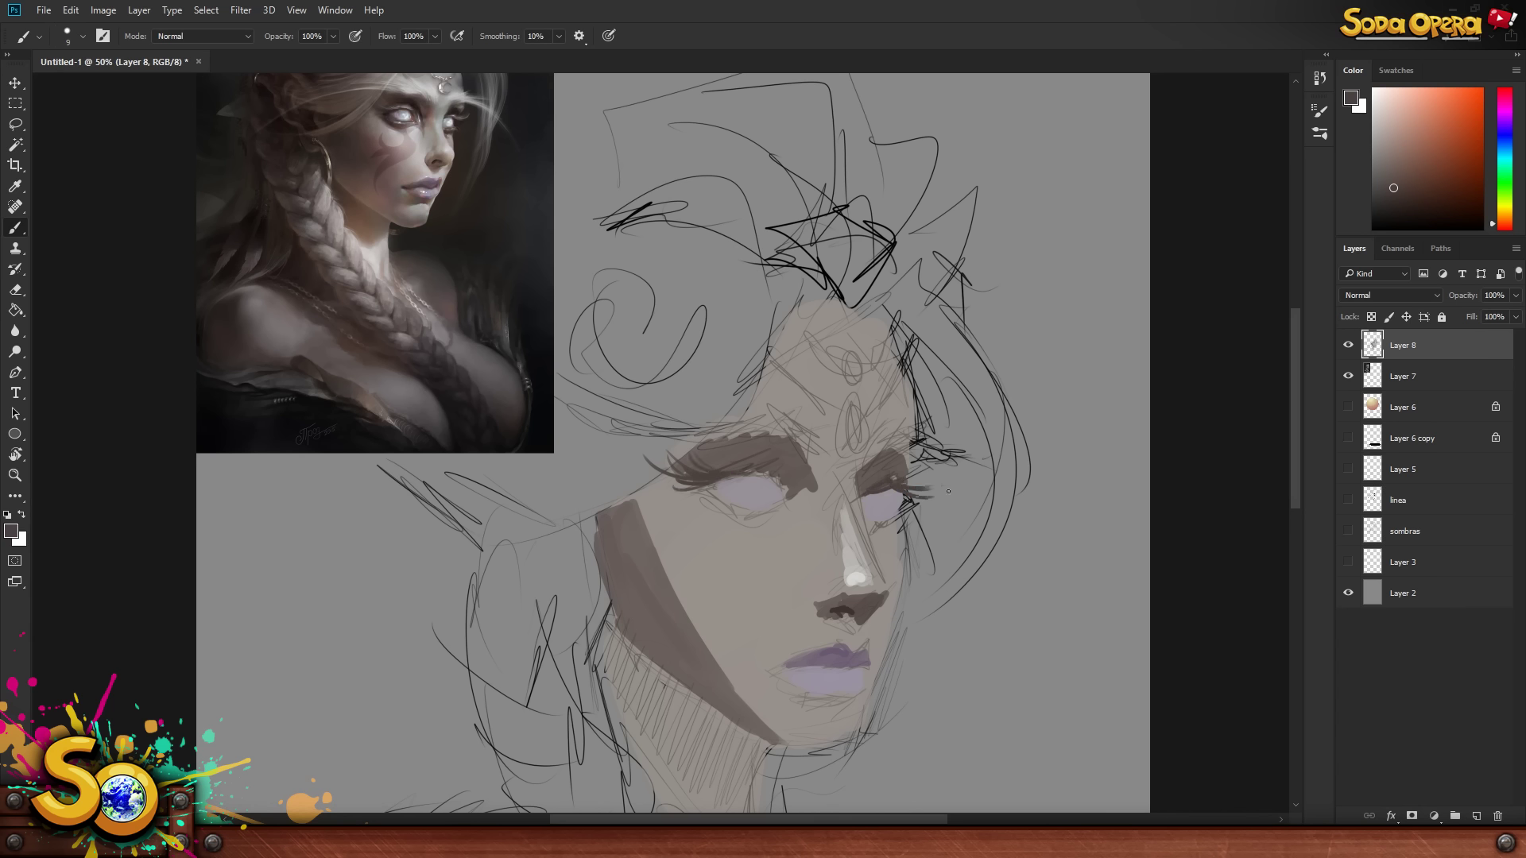
- Sample a light grey from the portrait and paint long, pale eyebrows above both eyes with a 20 px brush
alt+click(413, 88)
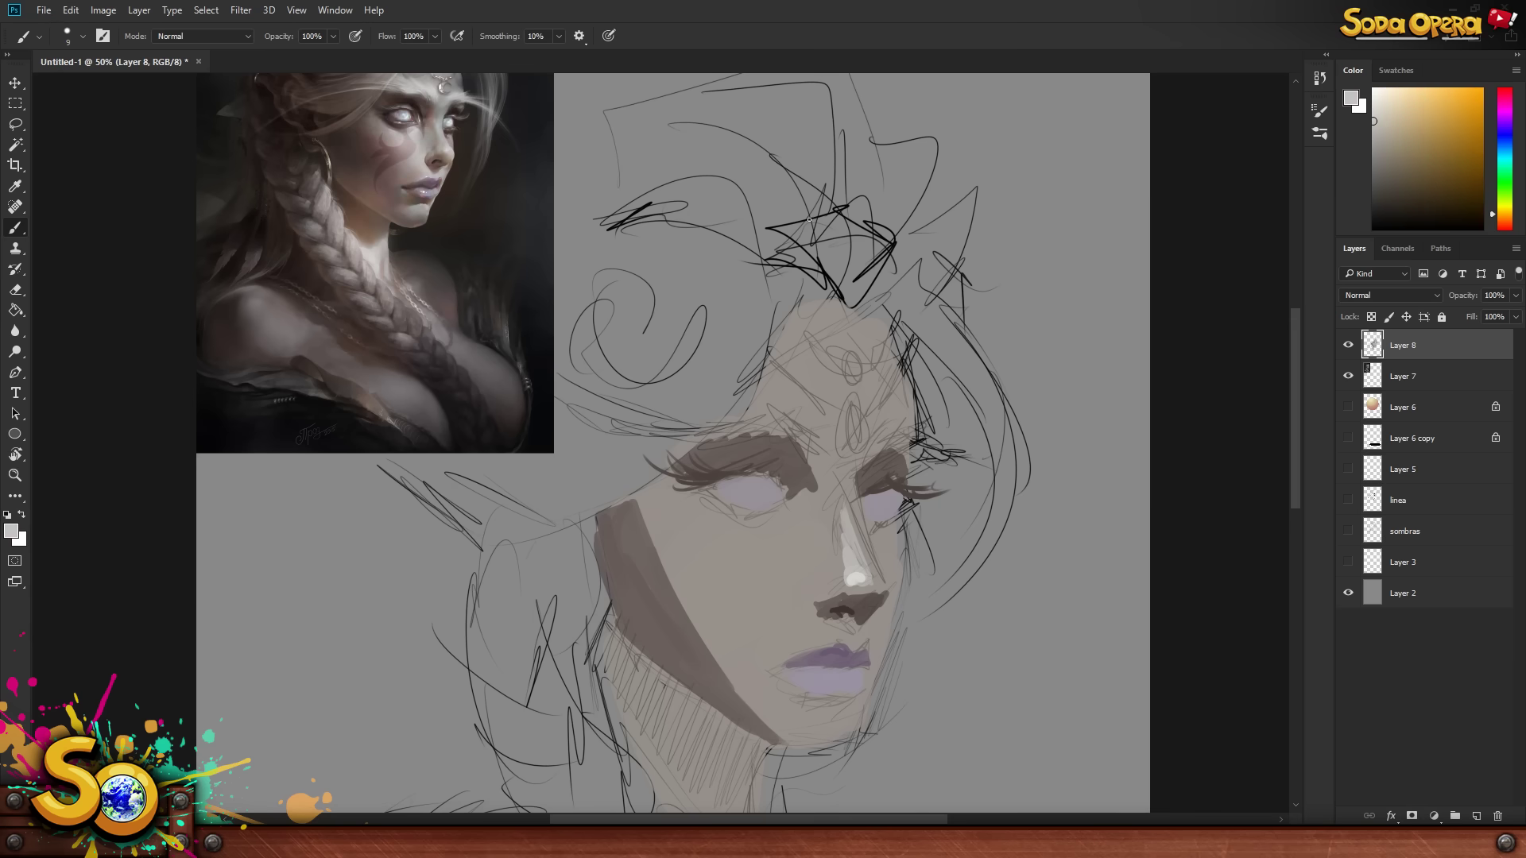
key(bracketright)
mouse_move(767, 414)
mouse_down()
mouse_move(693, 432)
mouse_move(765, 424)
mouse_move(711, 425)
mouse_move(572, 384)
mouse_move(799, 409)
mouse_move(716, 437)
mouse_move(766, 427)
mouse_move(803, 441)
mouse_move(721, 429)
mouse_move(772, 430)
mouse_move(753, 406)
mouse_move(882, 452)
mouse_move(1016, 425)
mouse_move(1018, 384)
mouse_move(1051, 413)
mouse_move(1030, 528)
mouse_move(1030, 514)
mouse_move(1038, 452)
mouse_move(1042, 528)
mouse_up()
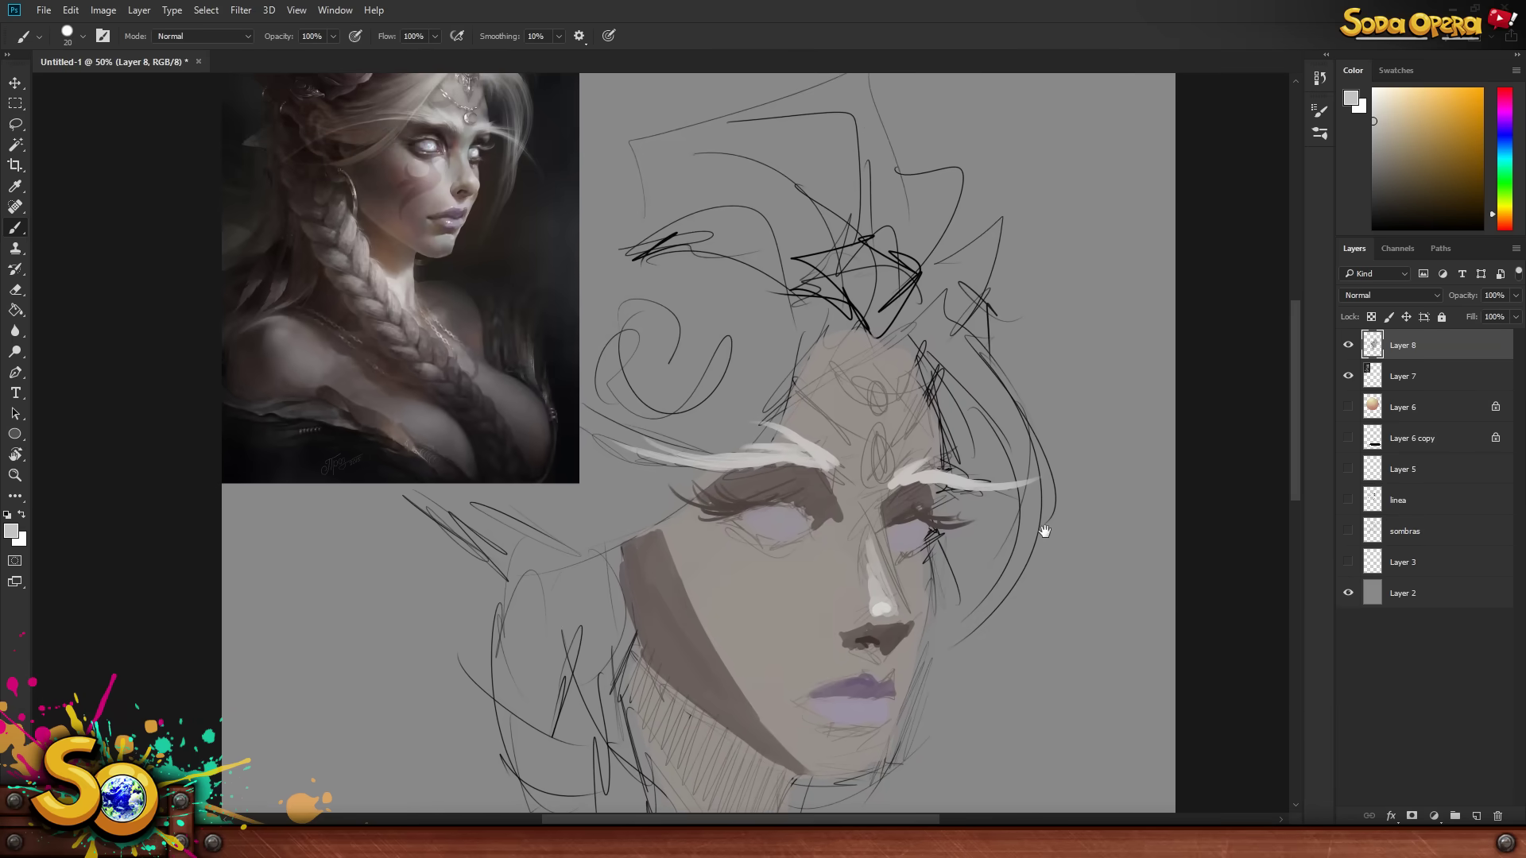
- Sample the portrait's reddish-brown cheek tone and paint it along the lower edge of the jaw and chin
key(bracketright)
alt+click(407, 269)
drag(768, 672, 730, 562)
key(bracketright)
key(bracketright)
mouse_move(607, 530)
mouse_down()
mouse_move(738, 648)
mouse_move(681, 605)
mouse_move(785, 674)
mouse_move(812, 664)
mouse_up()
- Enlarge the brush to 175 px for broader strokes of the sampled reddish-brown tone on the face
key(bracketright)
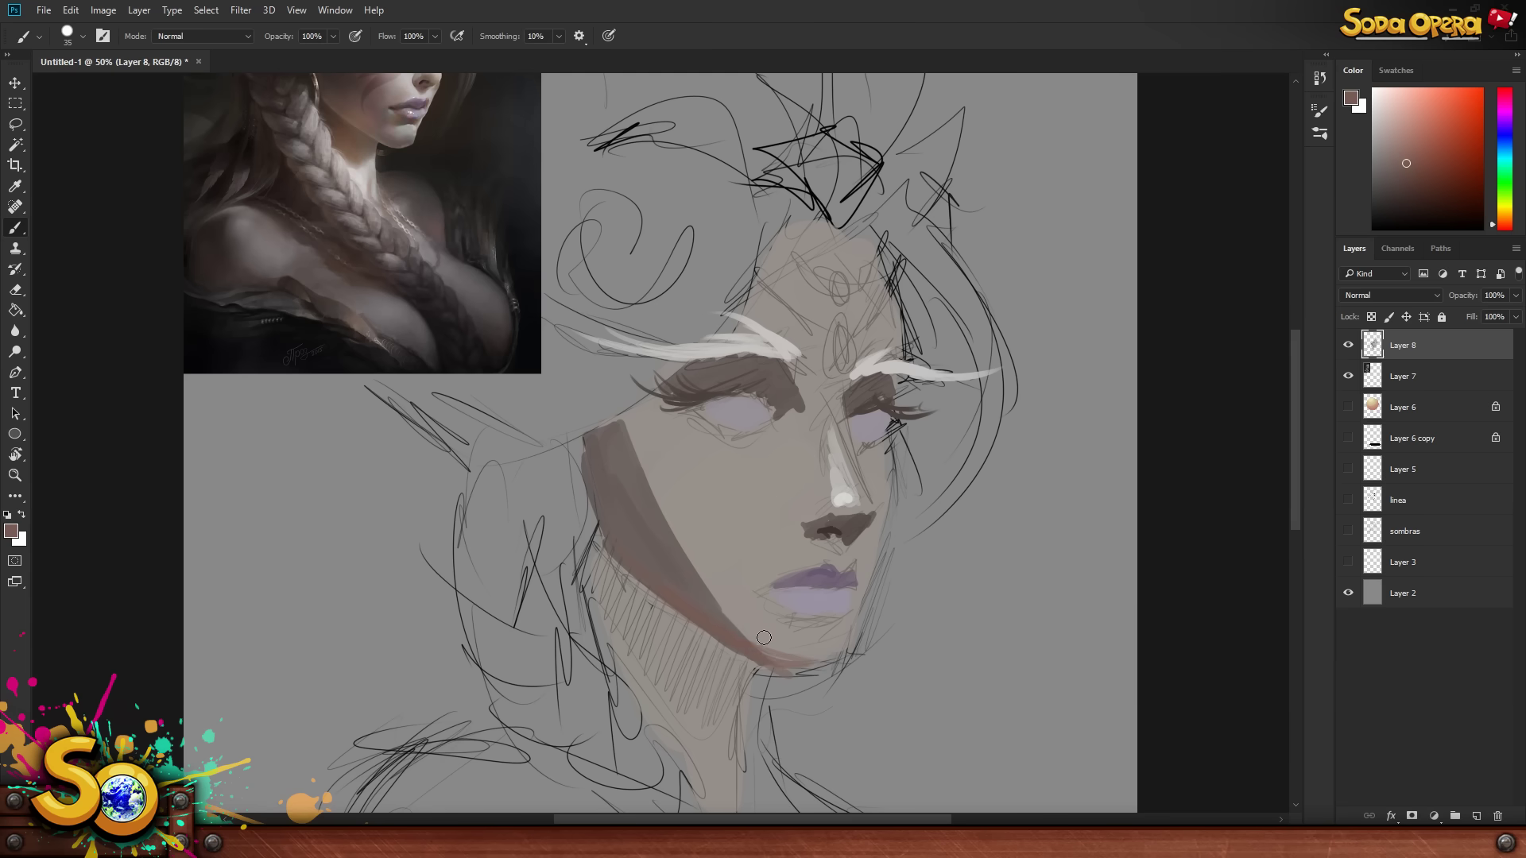
key(bracketright)
key(bracketright)
key(bracketright)
key(bracketright)
key(bracketright)
key(bracketright)
key(bracketright)
key(bracketright)
key(bracketright)
key(bracketright)
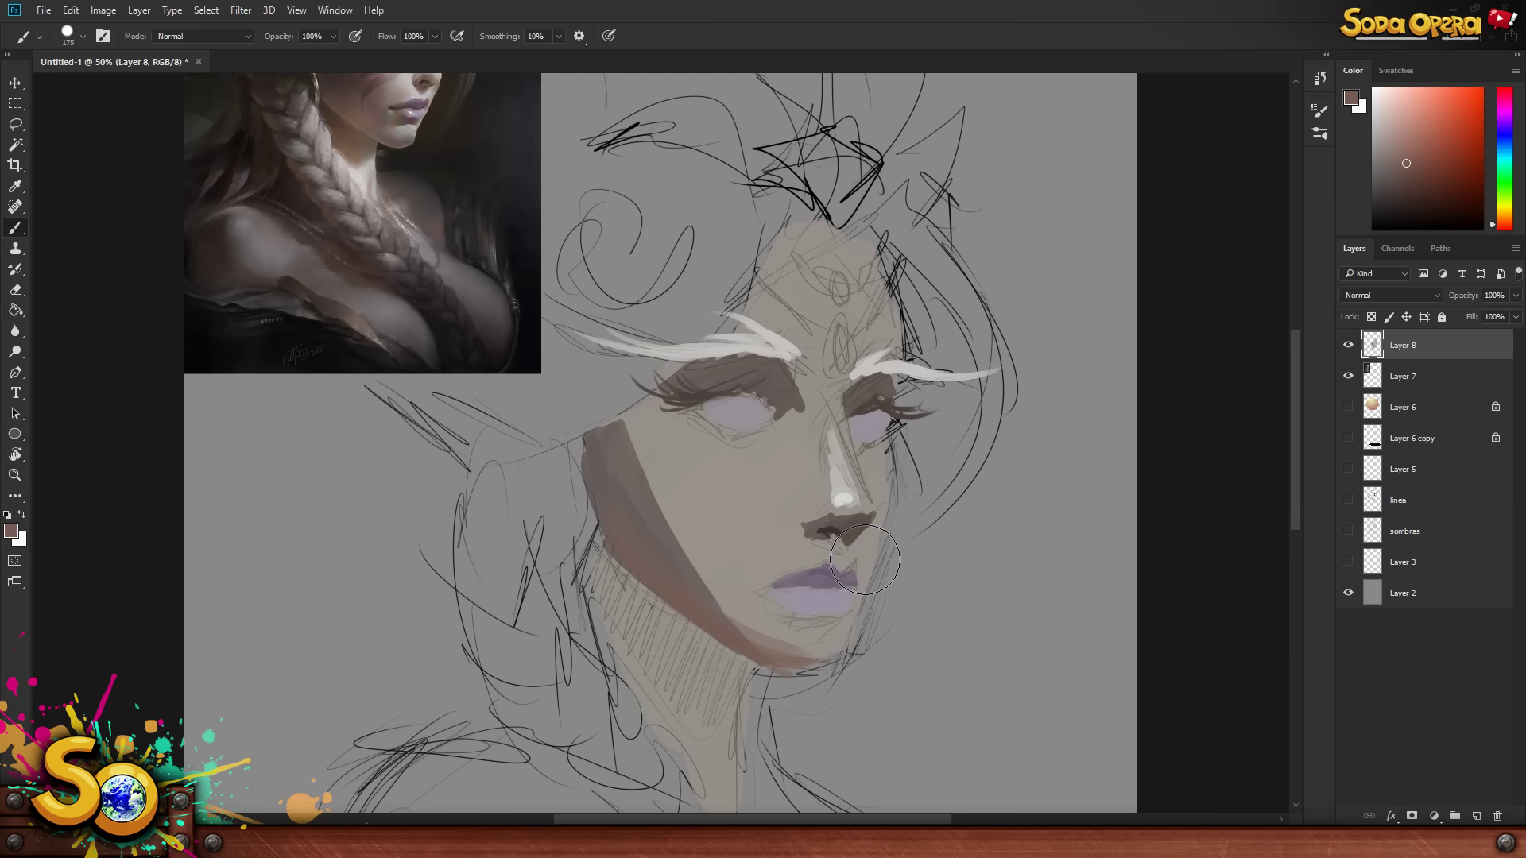
drag(1014, 462, 1001, 528)
key(z)
alt+click(961, 480)
alt+click(961, 480)
alt+click(868, 480)
click(765, 514)
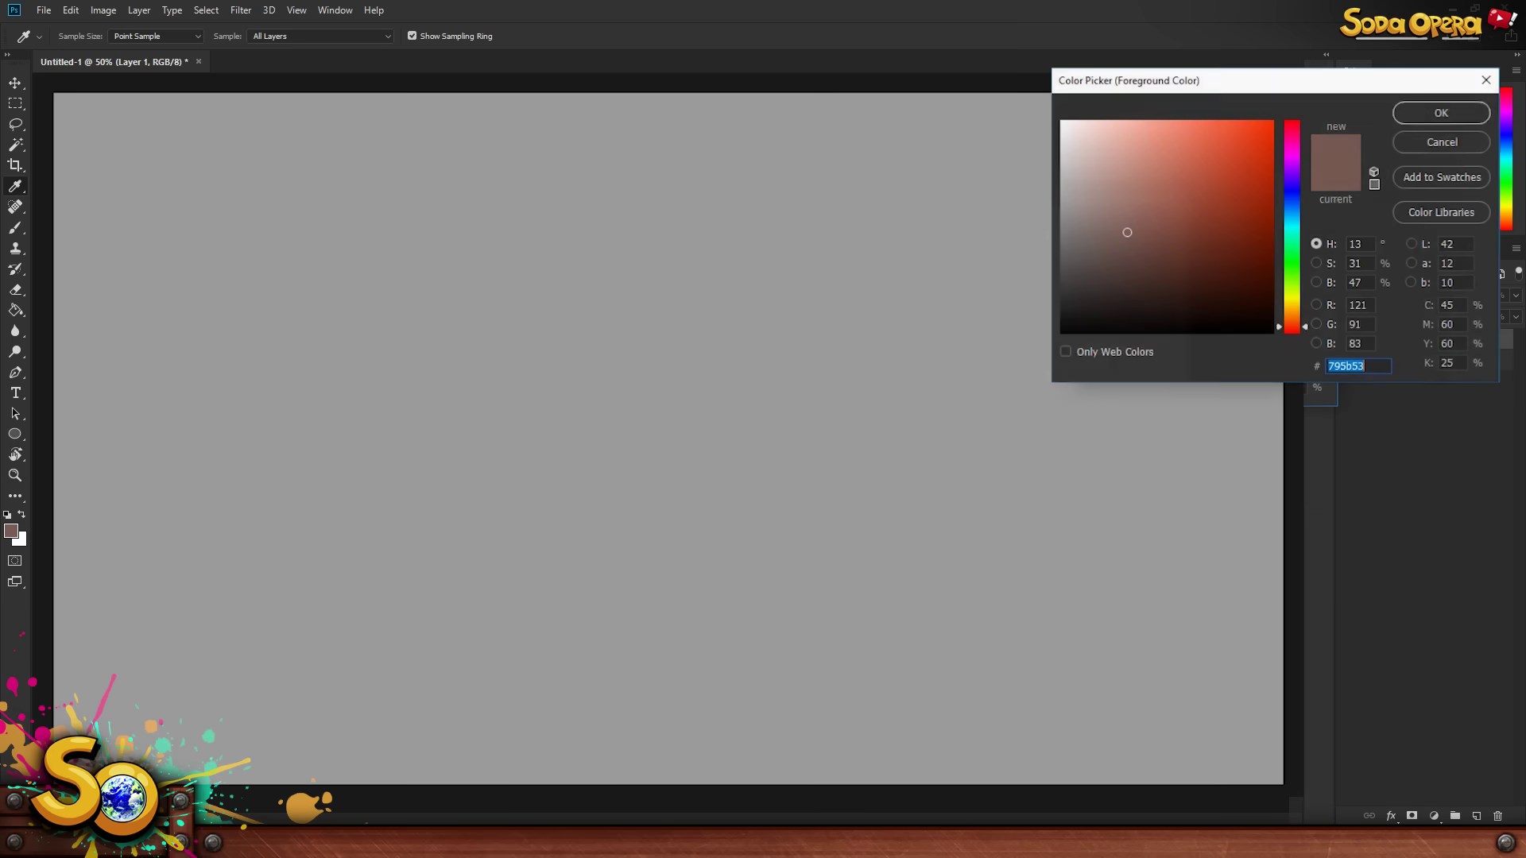
- Accept brown 795b53 as the foreground color and paint it across the whole grey canvas
key(Return)
mouse_move(739, 409)
mouse_down()
mouse_move(557, 477)
mouse_move(588, 407)
mouse_move(481, 324)
mouse_move(408, 766)
mouse_up()
- Pick a soft violet-blue and paint it over the canvas's upper-left area with a large brush at 10% opacity
key(i)
click(12, 531)
mouse_move(1290, 191)
mouse_down()
mouse_move(1294, 163)
mouse_move(1292, 187)
mouse_up()
click(1155, 156)
click(1440, 113)
key(b)
click(267, 54)
key(bracketright)
key(bracketright)
key(bracketright)
key(bracketright)
key(bracketright)
key(bracketright)
key(bracketright)
mouse_move(119, 342)
mouse_down()
mouse_move(109, 324)
mouse_move(241, 234)
mouse_move(573, 131)
mouse_move(374, 140)
mouse_move(289, 93)
mouse_move(169, 201)
mouse_up()
- Layer more violet-blue strokes along the canvas's upper edge and left side, varying the brush size and ending at 600 px
key(bracketleft)
key(bracketleft)
key(bracketright)
key(bracketright)
key(bracketright)
key(bracketright)
key(bracketright)
key(bracketright)
key(bracketleft)
key(bracketleft)
key(bracketleft)
key(bracketleft)
key(bracketleft)
mouse_move(1131, 69)
mouse_down()
mouse_move(69, 130)
mouse_move(699, 96)
mouse_up()
key(bracketleft)
key(bracketleft)
key(bracketleft)
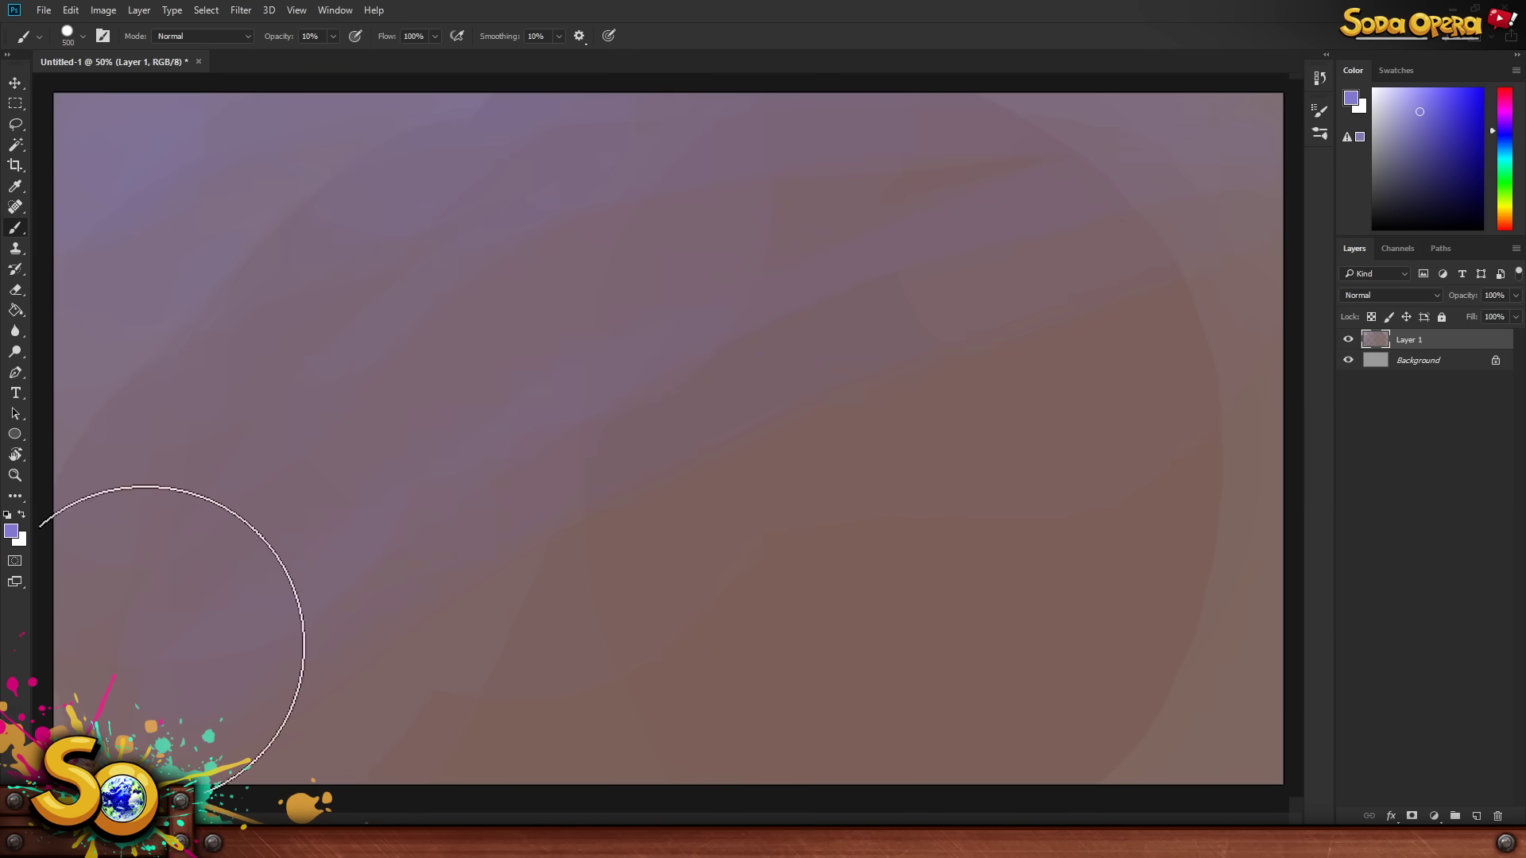
key(bracketright)
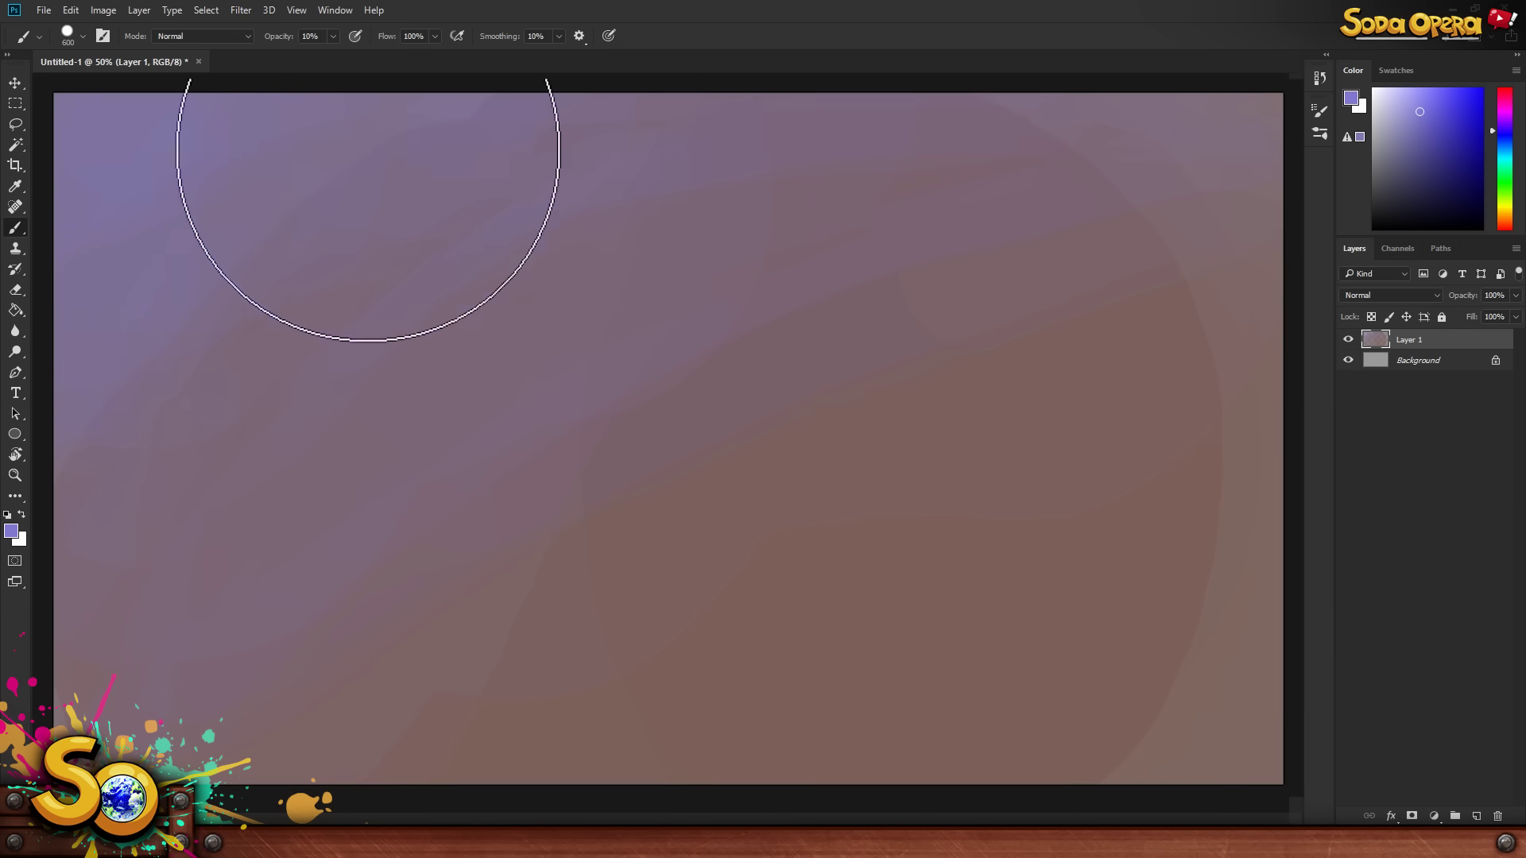
- Choose a crimson foreground color and paint it softly over the lower-right area with a brush of about 1400 px
click(1350, 97)
drag(1310, 220, 1309, 132)
click(1237, 191)
click(1441, 113)
key(bracketright)
key(bracketright)
key(bracketright)
key(bracketright)
key(bracketright)
key(bracketright)
key(bracketright)
key(bracketright)
mouse_move(1025, 357)
mouse_down()
mouse_move(564, 511)
mouse_move(1152, 494)
mouse_move(1022, 586)
mouse_move(1220, 683)
mouse_up()
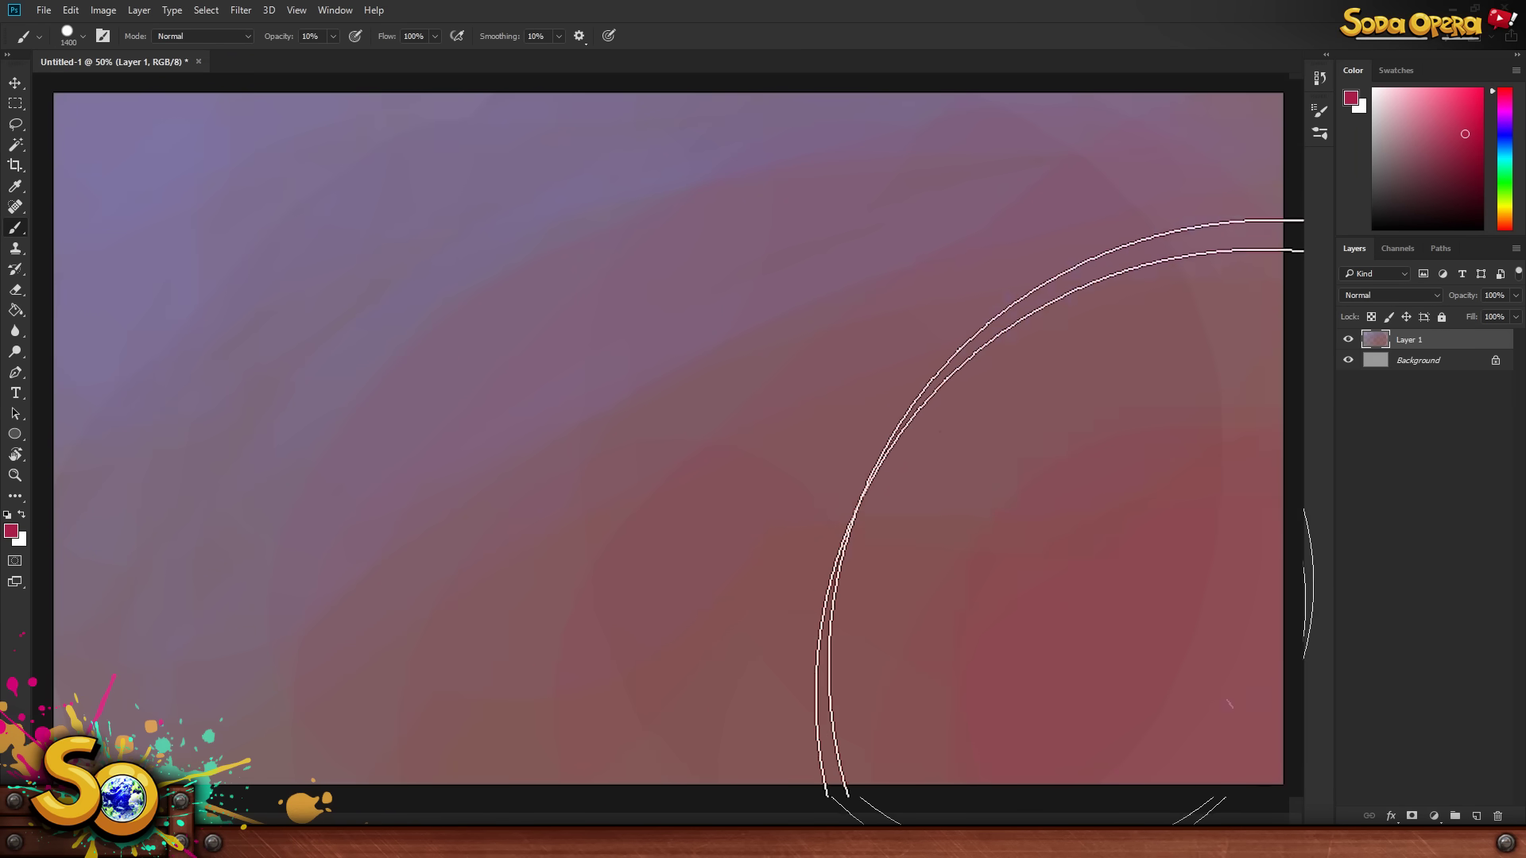
- Switch the foreground color to orange and glaze it over the lower-right part of the background
click(1351, 98)
click(1293, 313)
click(1441, 113)
mouse_move(1184, 429)
mouse_down()
mouse_move(1033, 557)
mouse_move(738, 651)
mouse_up()
- Shrink the brush, pick a deep reddish brown and block in an apple shape near the canvas center
key(bracketleft)
key(bracketleft)
key(bracketleft)
key(bracketleft)
key(bracketleft)
key(bracketleft)
key(bracketleft)
key(bracketleft)
key(bracketleft)
key(bracketleft)
click(1350, 97)
click(1236, 236)
click(1441, 113)
mouse_move(494, 383)
mouse_down()
mouse_move(647, 503)
mouse_move(747, 550)
mouse_move(471, 398)
mouse_move(713, 426)
mouse_move(693, 375)
mouse_move(801, 403)
mouse_move(590, 491)
mouse_move(696, 591)
mouse_move(491, 505)
mouse_move(490, 372)
mouse_move(795, 345)
mouse_move(603, 644)
mouse_move(503, 536)
mouse_move(722, 503)
mouse_move(502, 488)
mouse_move(747, 387)
mouse_move(611, 501)
mouse_move(726, 639)
mouse_move(803, 516)
mouse_move(513, 537)
mouse_move(694, 633)
mouse_move(643, 579)
mouse_move(738, 650)
mouse_move(779, 556)
mouse_move(465, 485)
mouse_move(584, 458)
mouse_move(733, 562)
mouse_move(574, 615)
mouse_move(749, 599)
mouse_move(798, 509)
mouse_move(803, 376)
mouse_move(740, 477)
mouse_move(511, 490)
mouse_move(538, 378)
mouse_move(586, 374)
mouse_move(476, 409)
mouse_move(548, 372)
mouse_move(546, 454)
mouse_move(670, 359)
mouse_move(560, 498)
mouse_move(653, 356)
mouse_move(627, 344)
mouse_move(614, 391)
mouse_move(615, 333)
mouse_move(697, 379)
mouse_move(600, 372)
mouse_move(747, 329)
mouse_move(714, 319)
mouse_move(754, 408)
mouse_move(790, 369)
mouse_move(787, 438)
mouse_move(755, 450)
mouse_move(830, 439)
mouse_move(707, 520)
mouse_move(711, 533)
mouse_move(808, 454)
mouse_move(760, 448)
mouse_move(807, 417)
mouse_move(754, 426)
mouse_move(843, 442)
mouse_move(688, 523)
mouse_move(640, 470)
mouse_move(717, 477)
mouse_move(795, 363)
mouse_move(787, 433)
mouse_move(657, 333)
mouse_move(726, 306)
mouse_move(776, 327)
mouse_move(830, 397)
mouse_move(831, 446)
mouse_move(804, 576)
mouse_up()
- Sample the warm background tone, lighten it to pale peach and paint the light on the apple's upper-right side
key(bracketleft)
key(bracketleft)
key(bracketleft)
key(bracketleft)
key(bracketleft)
alt+click(1192, 383)
click(11, 531)
click(1142, 140)
click(1444, 112)
key(bracketright)
key(bracketright)
key(bracketright)
key(bracketleft)
key(bracketleft)
key(bracketleft)
key(bracketright)
key(bracketright)
key(bracketleft)
key(bracketleft)
key(bracketleft)
key(bracketleft)
key(bracketright)
key(bracketright)
drag(763, 346, 803, 453)
- Sample the violet background tone and paint cool, pale light along the apple's upper-left edge and left side
alt+click(378, 265)
click(1351, 97)
click(1441, 112)
mouse_move(521, 317)
mouse_down()
mouse_move(481, 454)
mouse_move(469, 390)
mouse_move(453, 477)
mouse_up()
key(bracketleft)
key(bracketleft)
drag(473, 386, 449, 489)
mouse_move(513, 341)
mouse_down()
mouse_move(501, 362)
mouse_move(634, 415)
mouse_up()
drag(538, 396, 535, 362)
drag(507, 609, 472, 453)
- Choose a bright saturated orange and dab it over the apple with a greatly enlarged brush at low opacity
key(bracketright)
key(bracketright)
key(bracketright)
key(bracketright)
key(bracketright)
key(bracketright)
click(12, 531)
click(1298, 322)
click(1233, 148)
click(1444, 112)
key(bracketright)
key(bracketright)
key(bracketright)
key(bracketright)
key(bracketright)
key(bracketright)
key(bracketright)
key(bracketright)
key(bracketright)
key(bracketright)
key(bracketright)
key(bracketright)
click(618, 486)
- Choose a bright saturated red and glaze it over the apple at 10% opacity with a brush of about 400 px
key(bracketleft)
key(bracketleft)
key(bracketleft)
key(bracketleft)
key(bracketleft)
key(bracketleft)
key(bracketleft)
key(bracketleft)
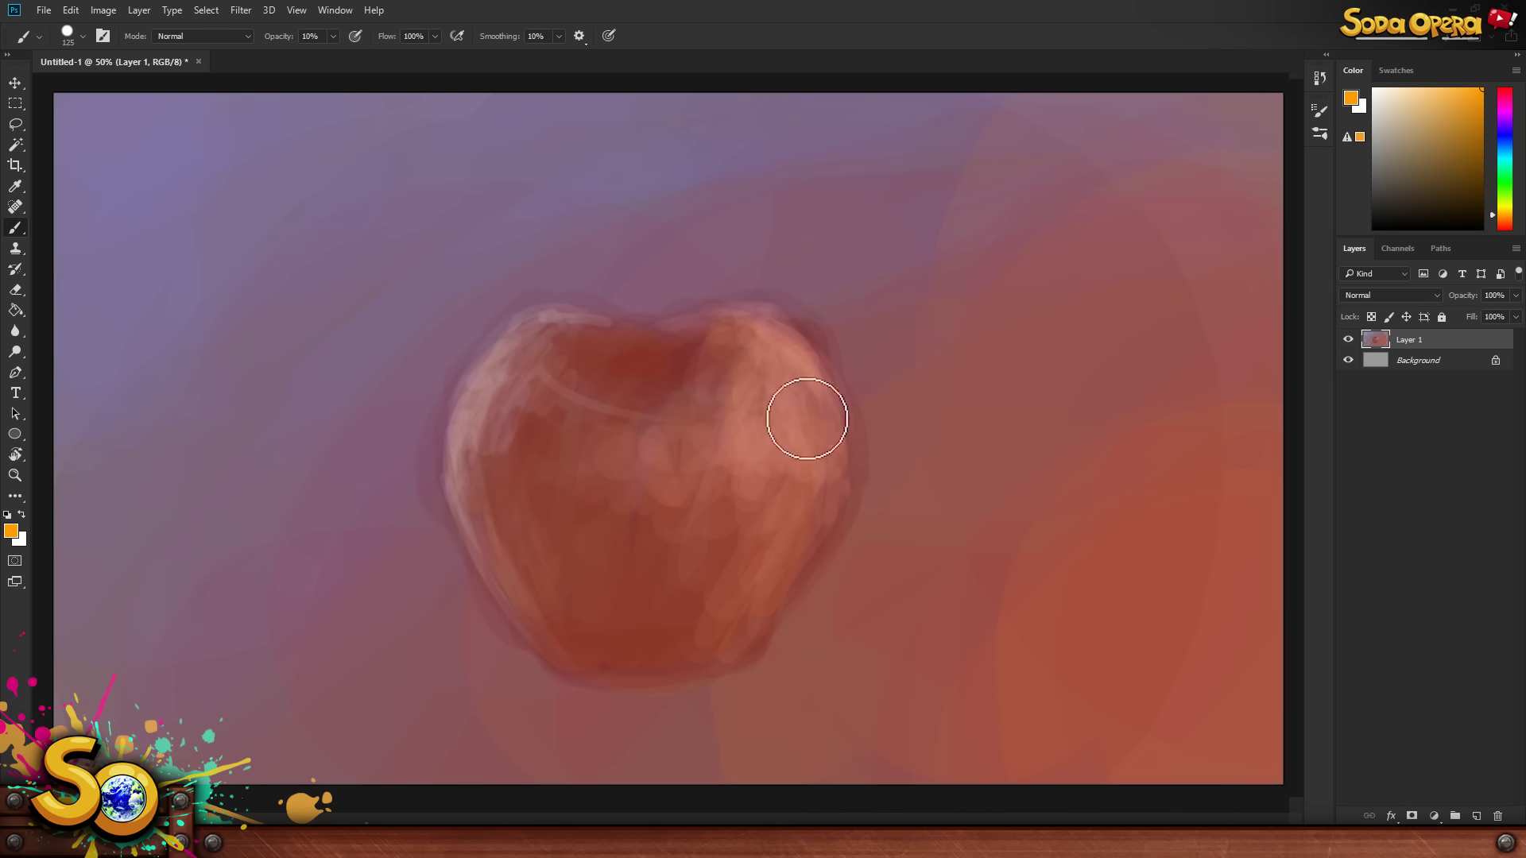
click(12, 531)
click(1296, 334)
click(1259, 128)
click(1443, 112)
key(bracketright)
key(bracketright)
key(bracketright)
key(bracketright)
key(bracketright)
key(bracketright)
key(bracketright)
key(bracketright)
key(bracketright)
key(bracketleft)
key(bracketleft)
key(bracketleft)
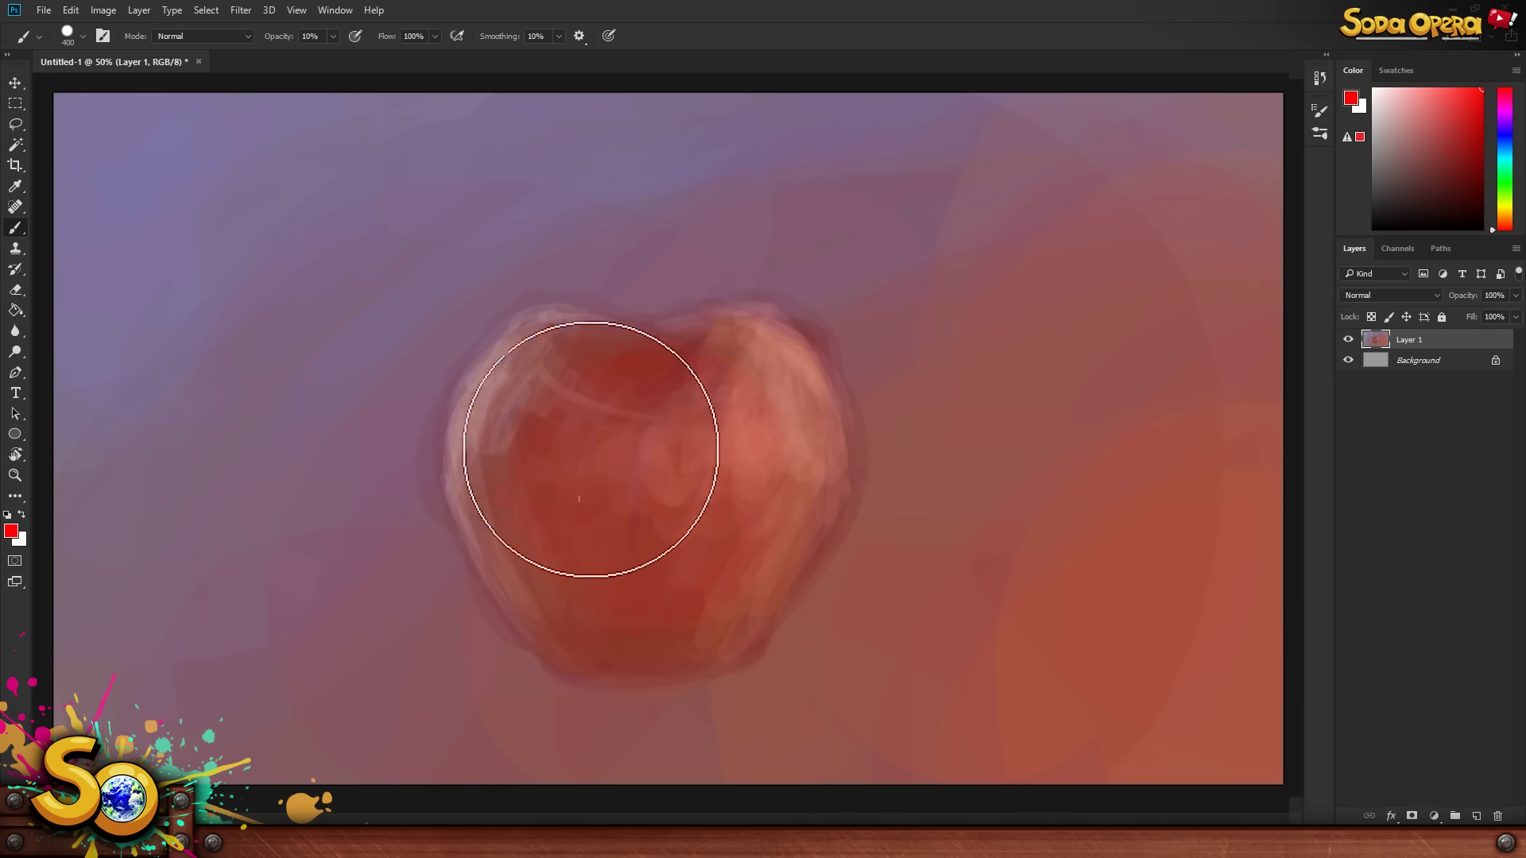
- Pick a dark red and deepen the stem hollow at the apple's top with a 25 px brush
click(12, 531)
click(1267, 222)
click(1422, 115)
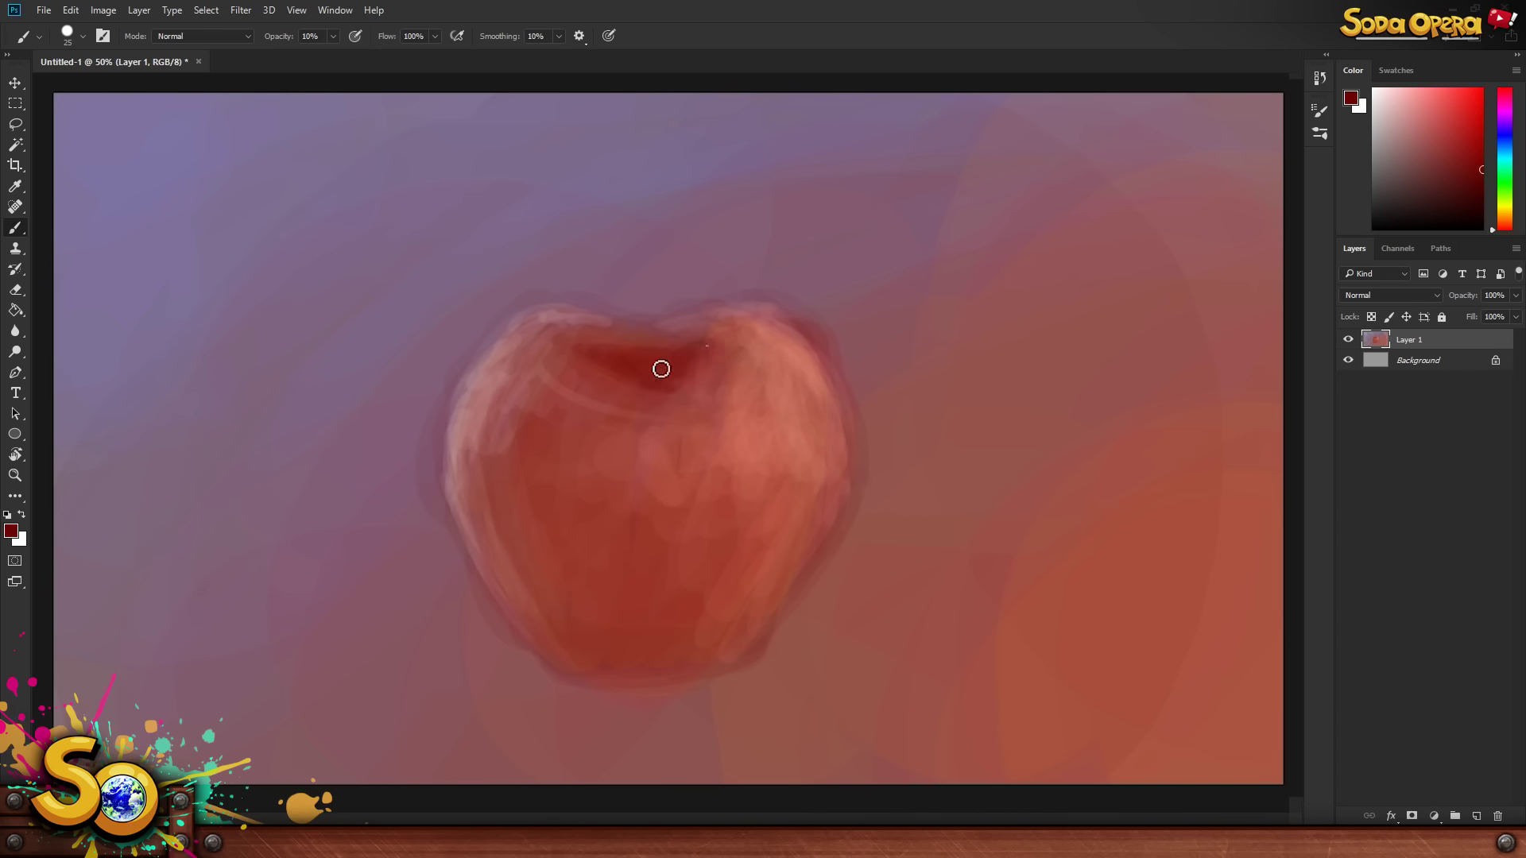
drag(692, 362, 742, 346)
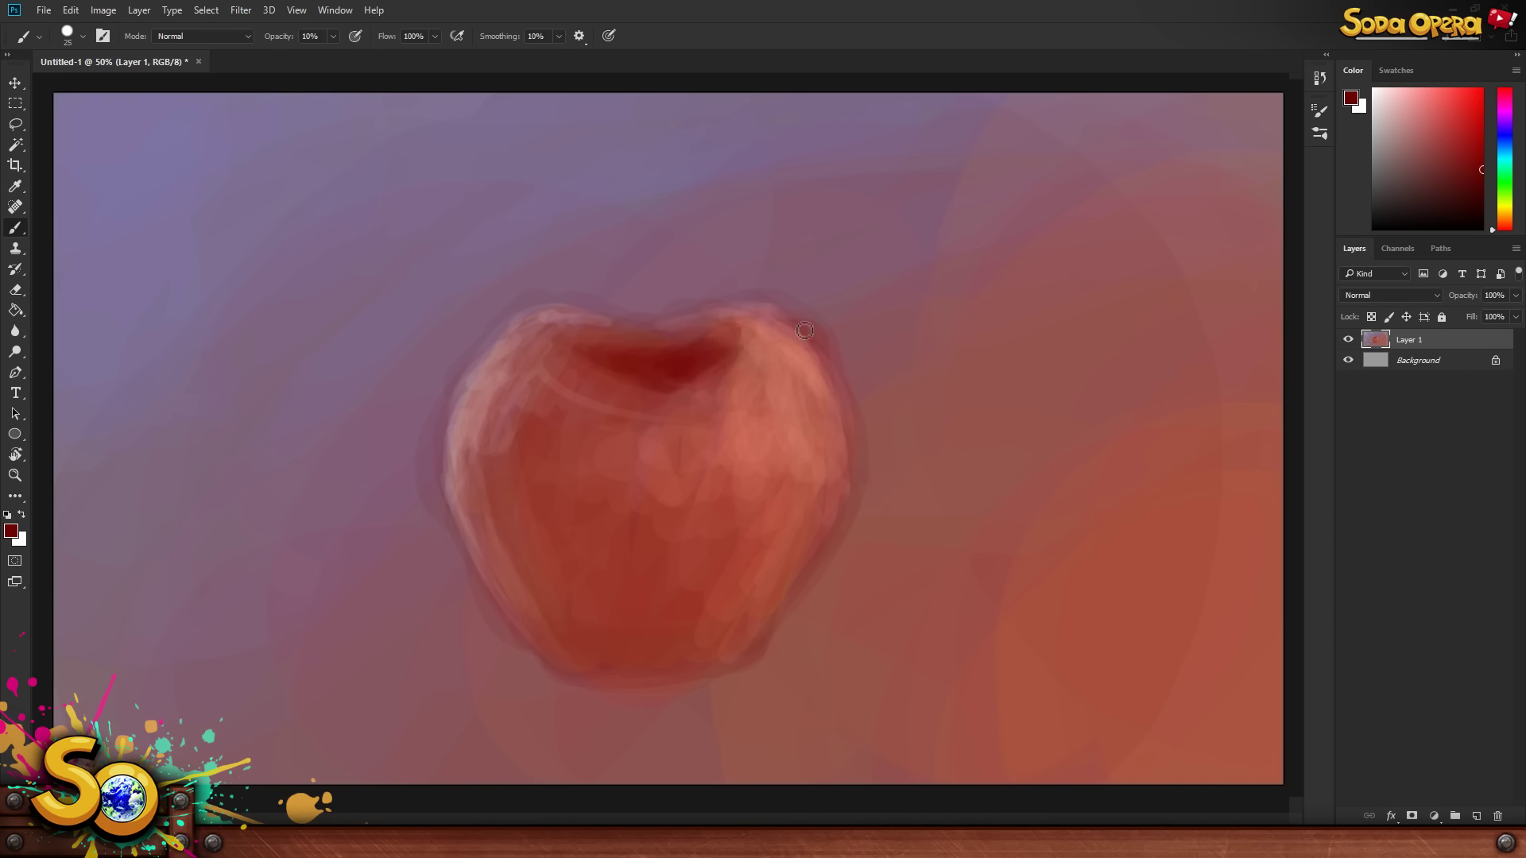
- Darken the apple's lower left side and base with dark red strokes, using a brush of about 70 px, then 40 px
key(bracketright)
key(bracketright)
key(bracketright)
key(bracketright)
key(bracketright)
drag(480, 401, 547, 615)
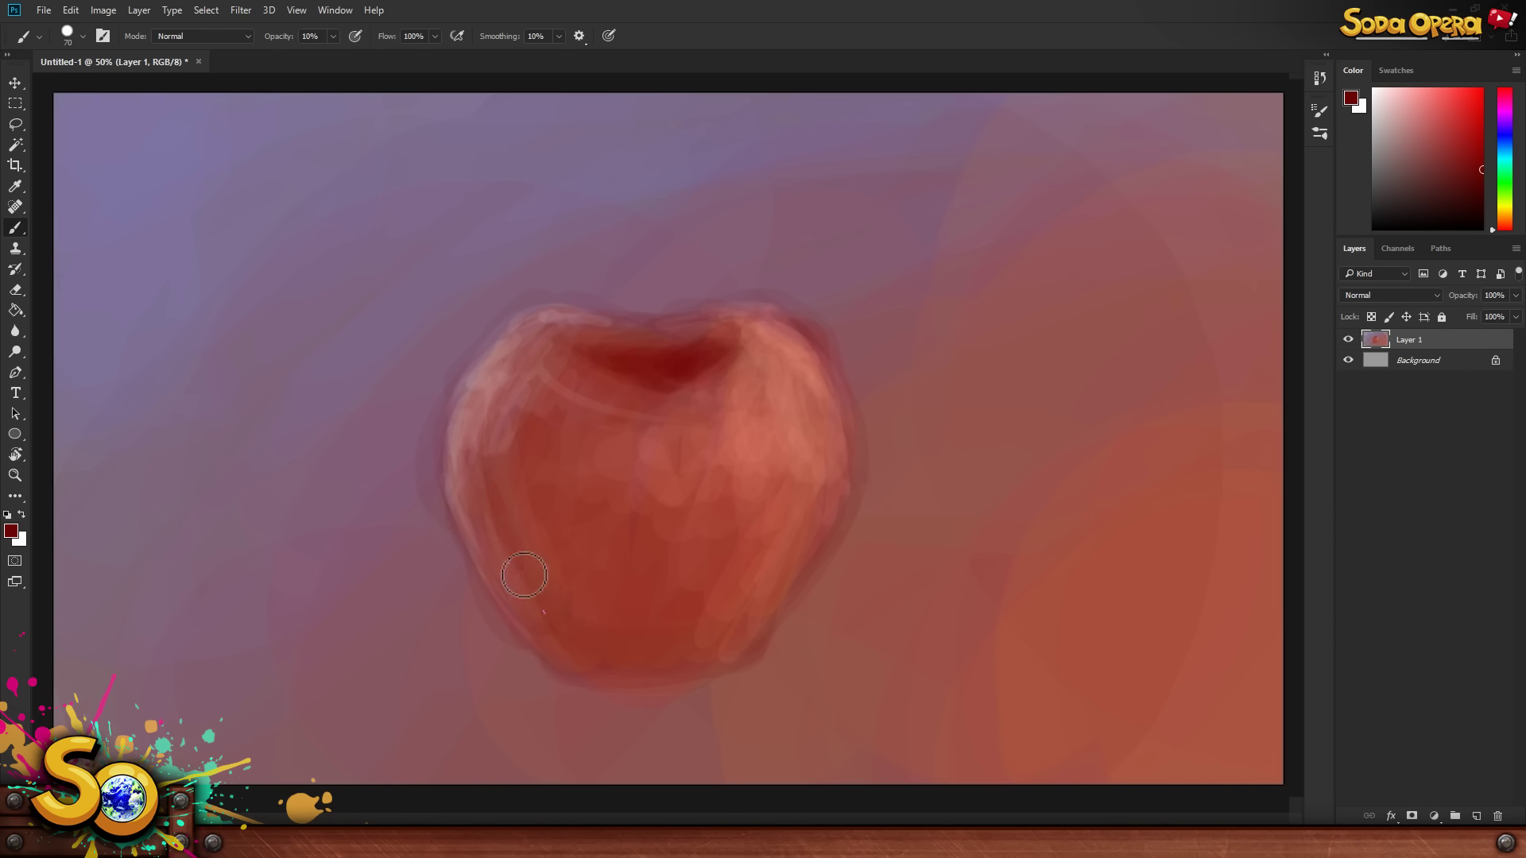
drag(575, 545, 642, 644)
key(bracketleft)
key(bracketleft)
key(bracketleft)
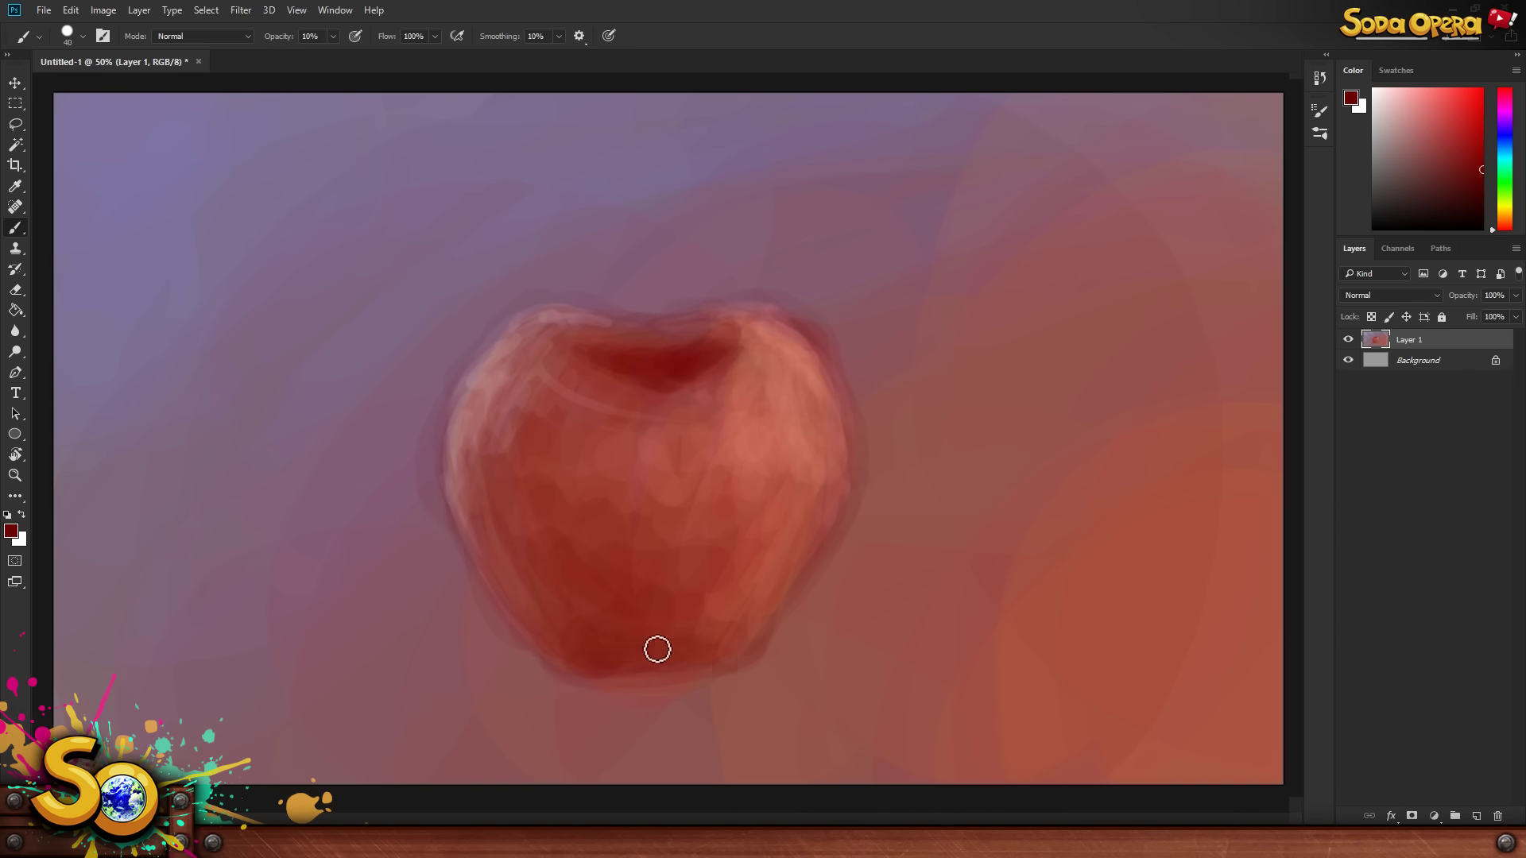
- Extend the dark red shading across the apple's middle and lower body, then refine its upper-left contour with a 25 px brush
drag(477, 433, 485, 556)
key(bracketright)
key(bracketright)
key(bracketright)
key(bracketright)
key(bracketright)
key(bracketright)
key(bracketright)
key(bracketleft)
key(bracketleft)
key(bracketleft)
key(bracketleft)
key(bracketleft)
key(bracketleft)
key(bracketleft)
key(bracketleft)
mouse_move(666, 308)
mouse_down()
mouse_move(488, 408)
mouse_move(454, 506)
mouse_up()
key(bracketright)
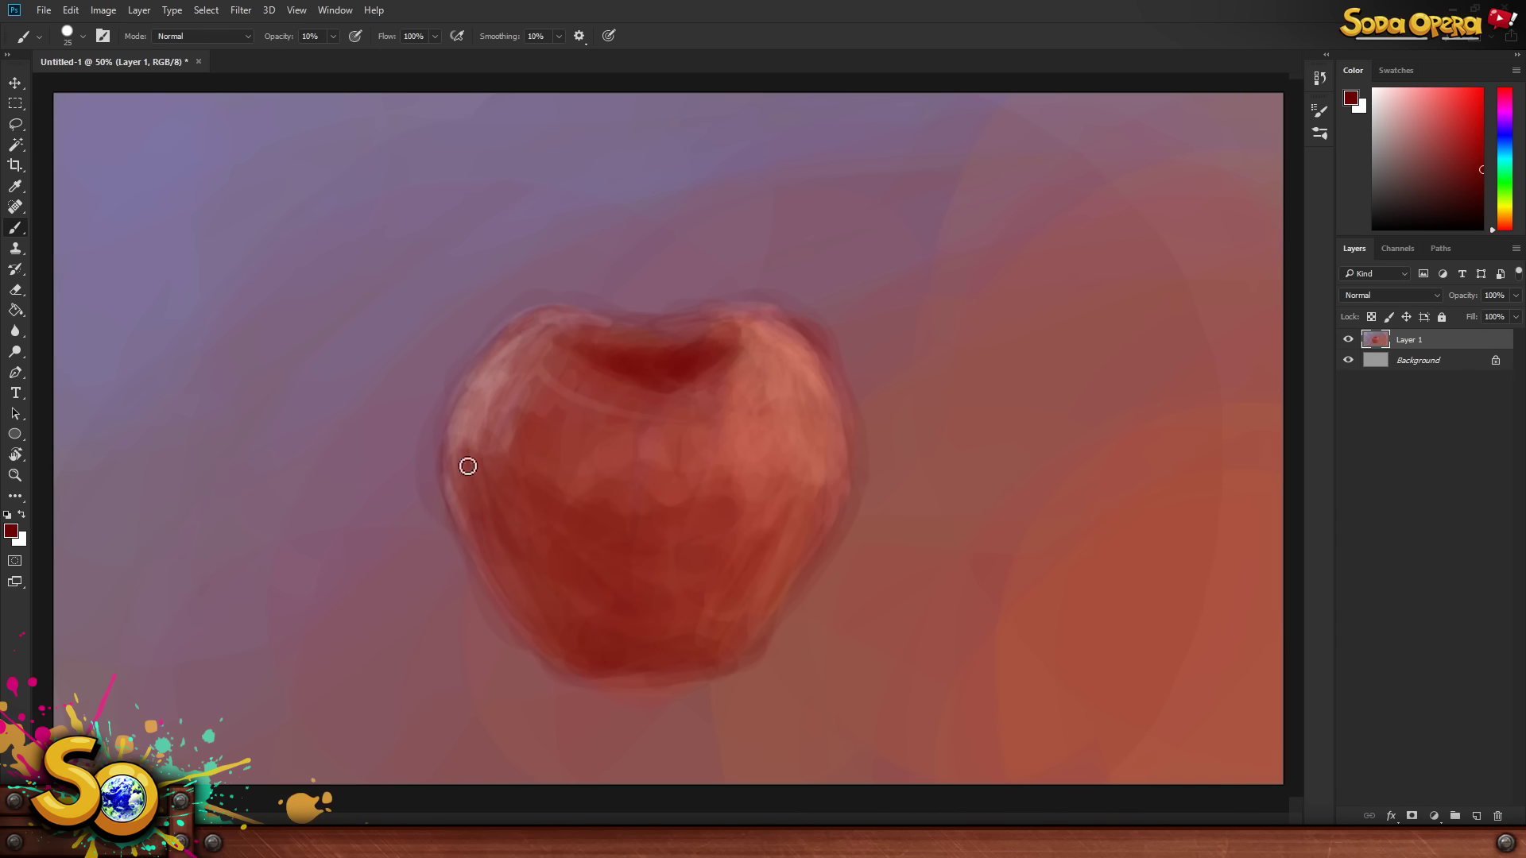
- Deepen the dark red on the apple's left side and lower half with a larger brush, then reduce the brush to 20 px
key(bracketright)
key(bracketright)
key(bracketright)
key(bracketright)
key(bracketright)
key(bracketright)
key(bracketright)
key(bracketright)
key(bracketleft)
key(bracketleft)
key(bracketleft)
key(bracketleft)
key(bracketleft)
key(bracketleft)
key(bracketleft)
key(bracketleft)
key(bracketleft)
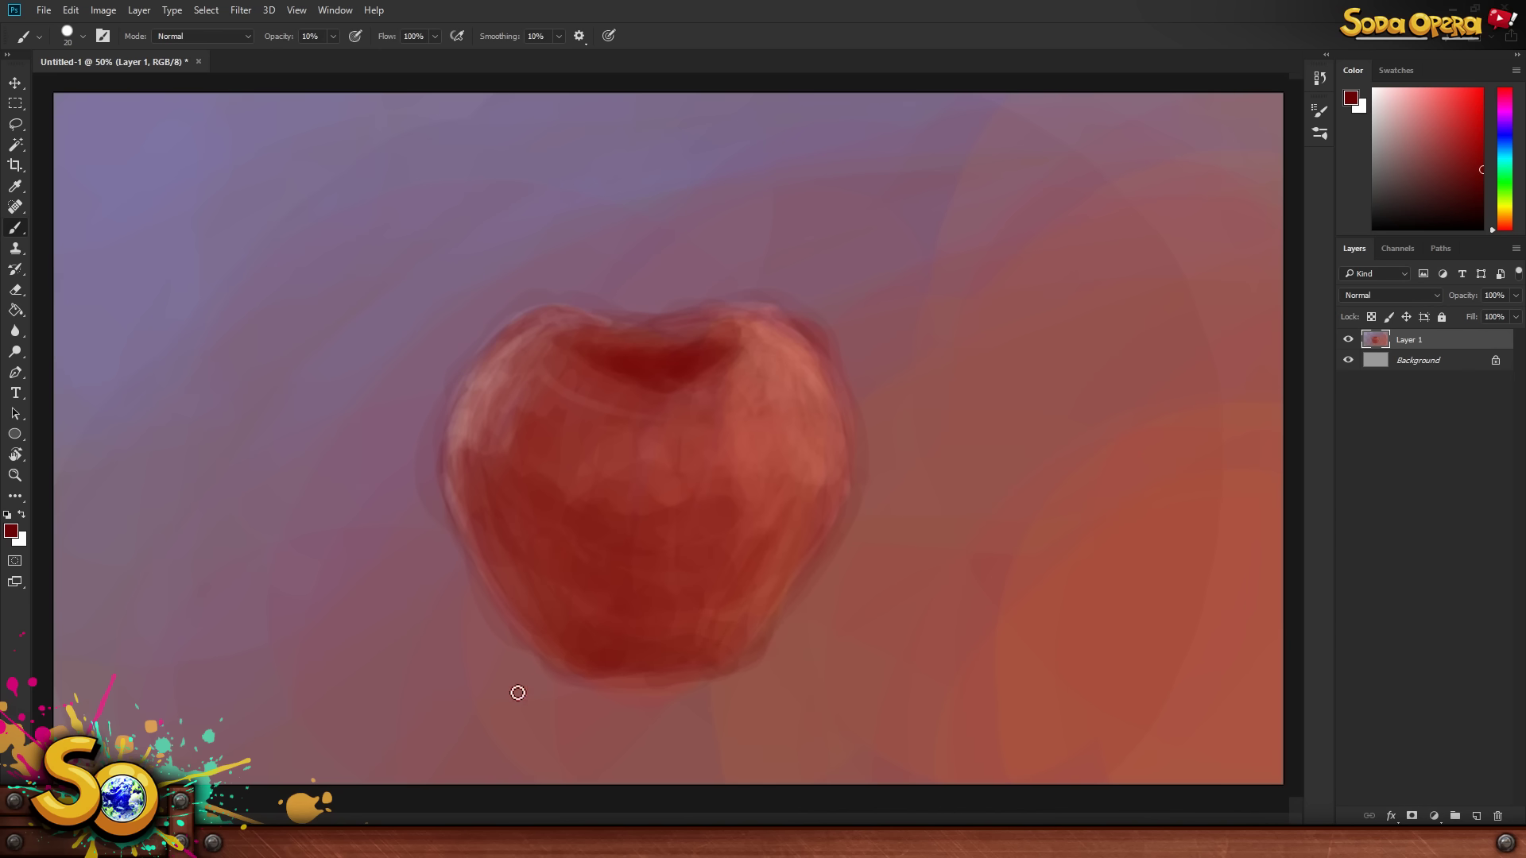
- Pick a very dark reddish brown and paint a soft cast shadow under the apple, extending to both sides of its base
key(Return)
key(bracketright)
key(bracketright)
drag(562, 681, 643, 702)
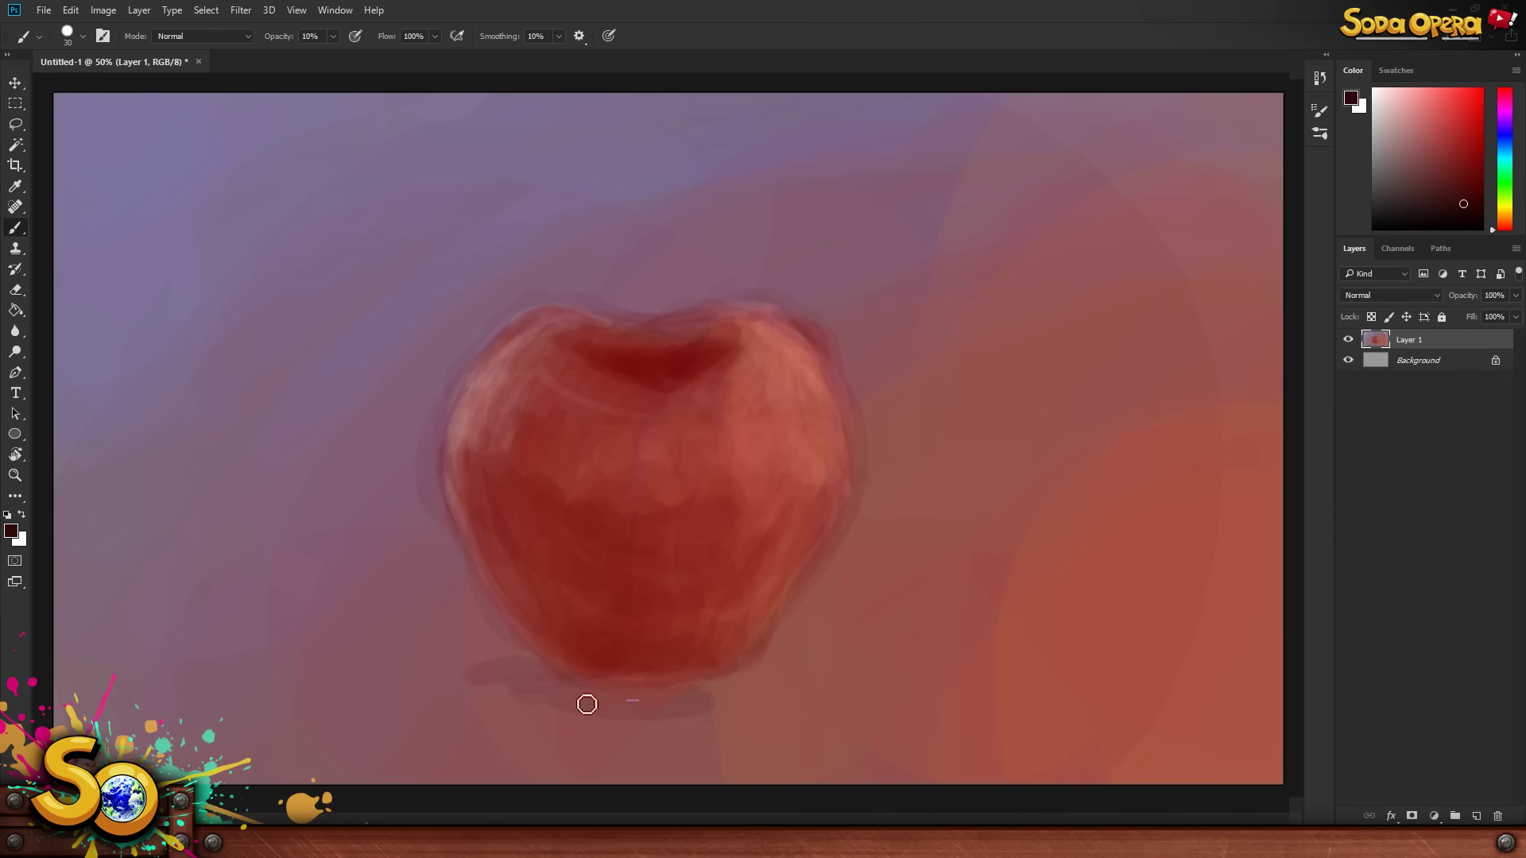
mouse_move(743, 693)
mouse_down()
mouse_move(452, 671)
mouse_move(654, 716)
mouse_move(822, 662)
mouse_up()
mouse_move(513, 676)
mouse_down()
mouse_move(681, 678)
mouse_move(678, 691)
mouse_move(645, 674)
mouse_up()
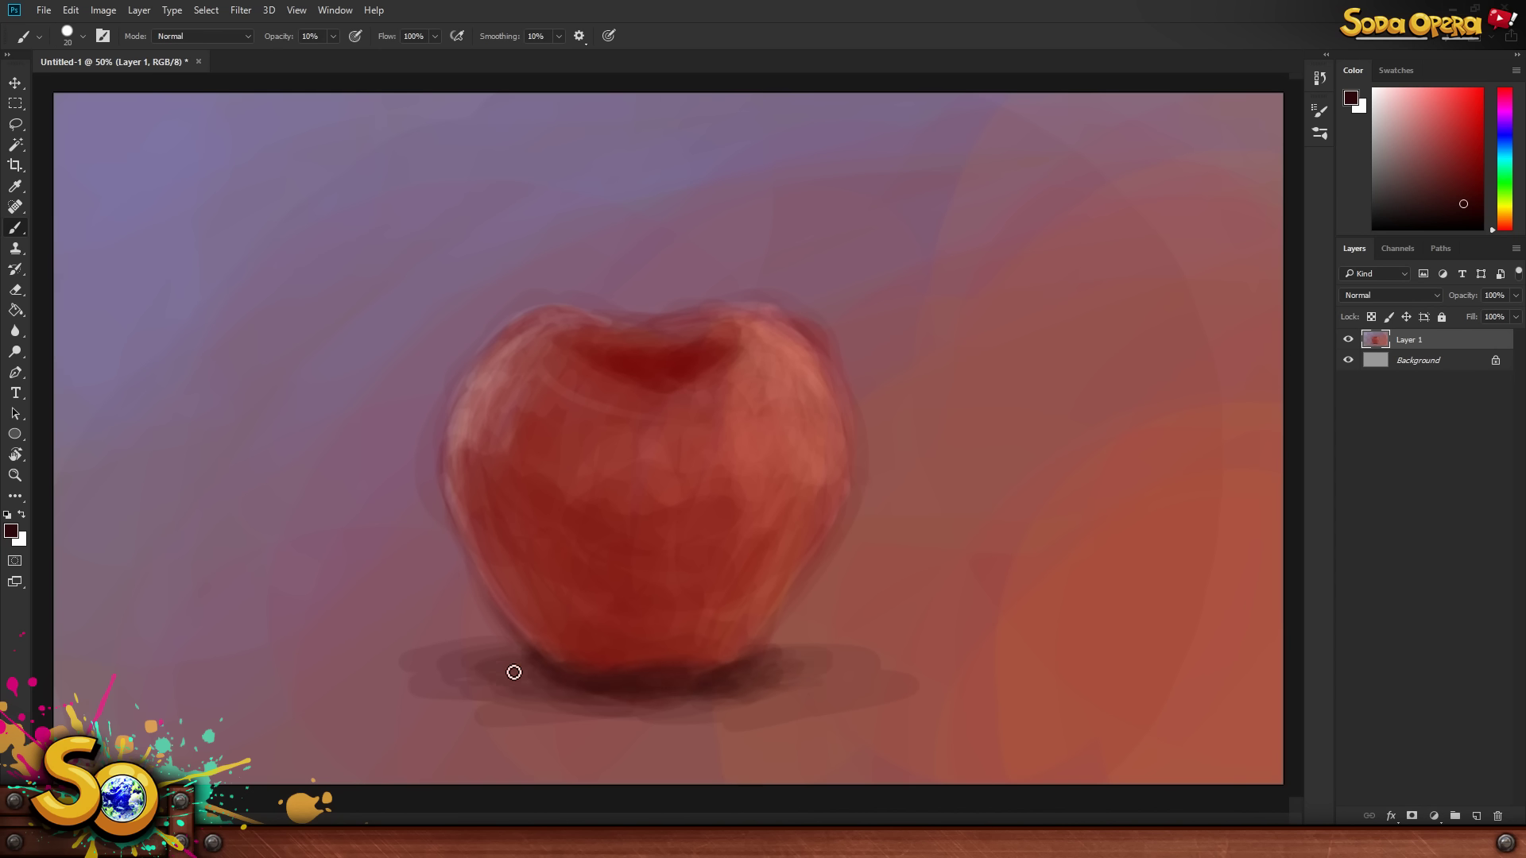
- Enlarge the brush and extend the soft dark cast shadow across the ground on the apple's left side
key(bracketright)
key(bracketright)
key(bracketright)
key(bracketright)
key(bracketright)
key(bracketright)
key(bracketright)
key(bracketright)
key(bracketright)
key(bracketright)
mouse_move(355, 620)
mouse_down()
mouse_move(377, 663)
mouse_move(472, 624)
mouse_move(441, 562)
mouse_move(798, 703)
mouse_move(438, 615)
mouse_move(526, 679)
mouse_up()
- Pick a light pink and paint a soft highlight on the apple's right front with a brush of about 30 px
click(1350, 98)
key(bracketleft)
key(bracketleft)
key(bracketleft)
key(bracketleft)
key(bracketleft)
key(bracketleft)
key(bracketleft)
key(bracketleft)
key(bracketleft)
click(763, 423)
key(Return)
key(bracketleft)
mouse_move(769, 429)
mouse_down()
mouse_move(718, 424)
mouse_move(751, 448)
mouse_move(832, 377)
mouse_move(810, 430)
mouse_move(771, 396)
mouse_move(766, 479)
mouse_up()
key(bracketright)
mouse_move(663, 461)
mouse_down()
mouse_move(738, 396)
mouse_move(712, 473)
mouse_move(747, 518)
mouse_move(785, 419)
mouse_up()
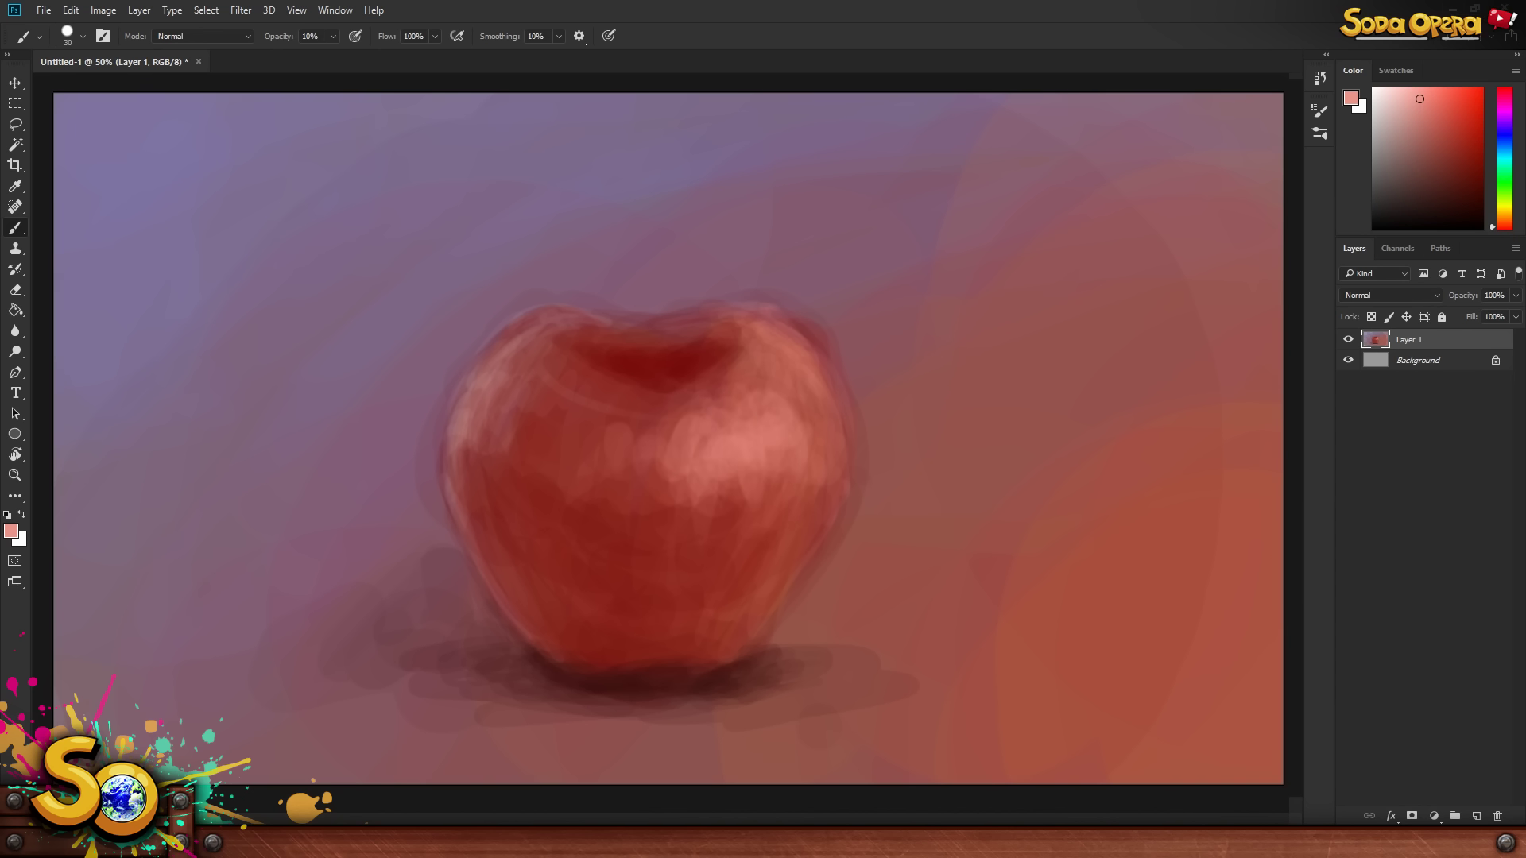
- Pick a pale greyish pink and paint a rim light along the apple's left contour and top edge, using 7 px and 10 px brushes
key(bracketleft)
click(1350, 98)
click(488, 391)
key(Return)
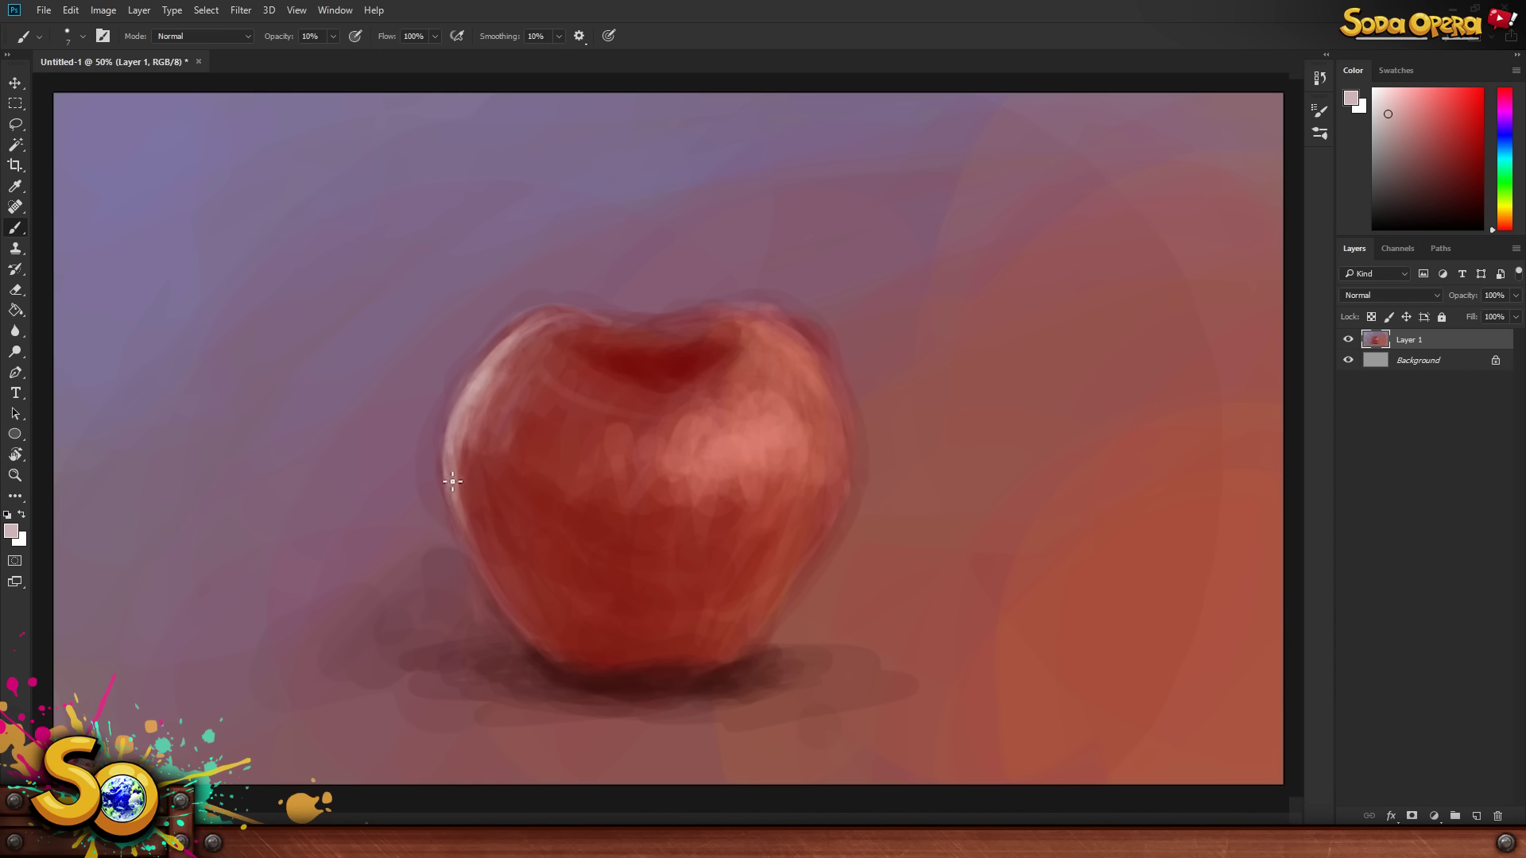
drag(468, 515, 499, 399)
key(bracketright)
key(bracketright)
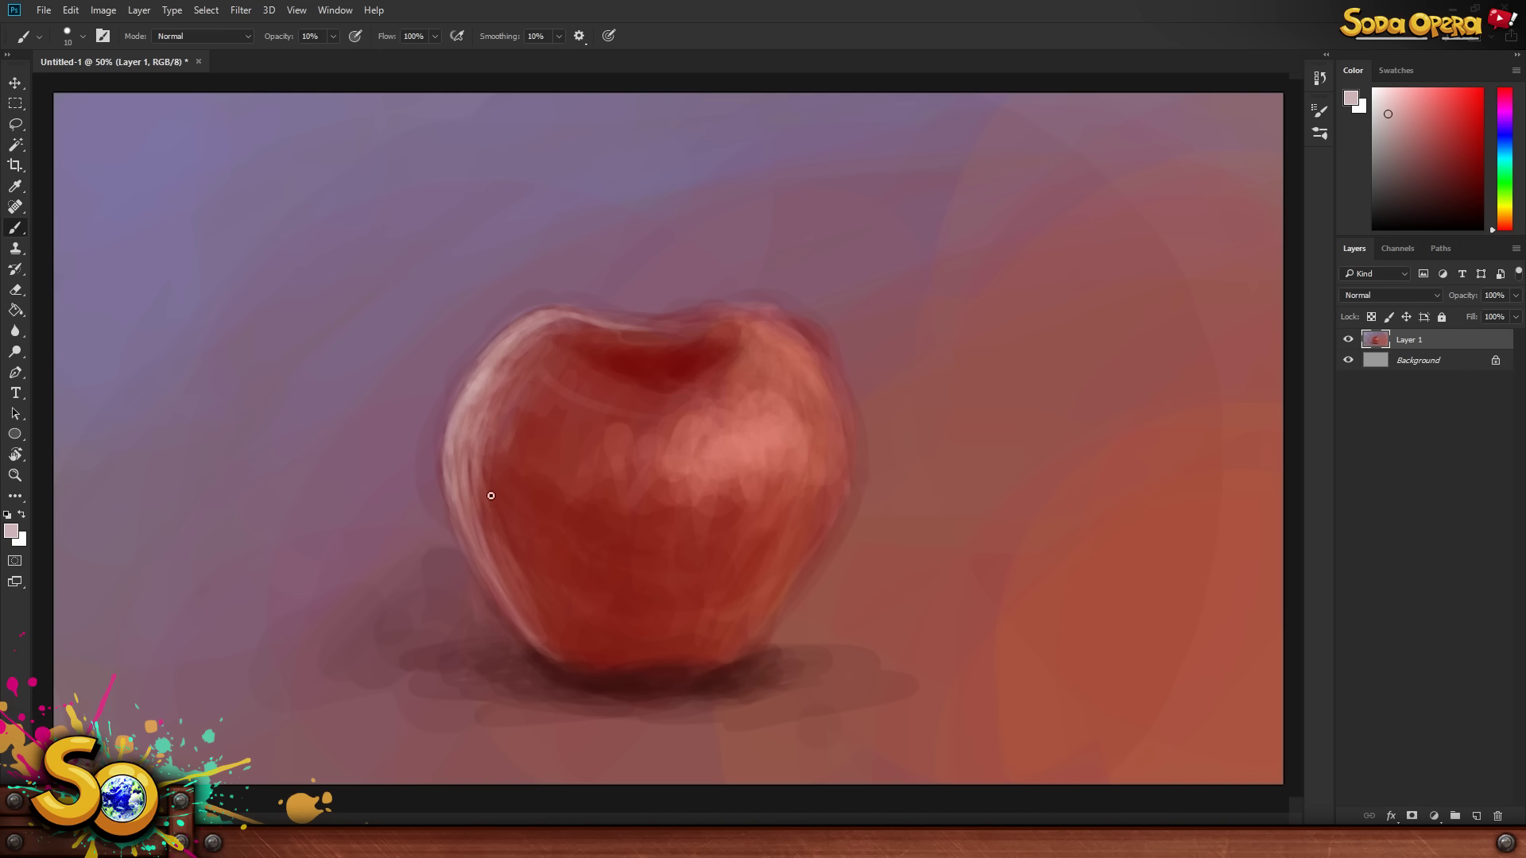
- Pick a light orange and glaze it over the highlight on the apple's right front, reducing the brush from 400 px to 80 px
key(i)
click(539, 445)
click(1351, 98)
click(1200, 120)
key(Return)
key(b)
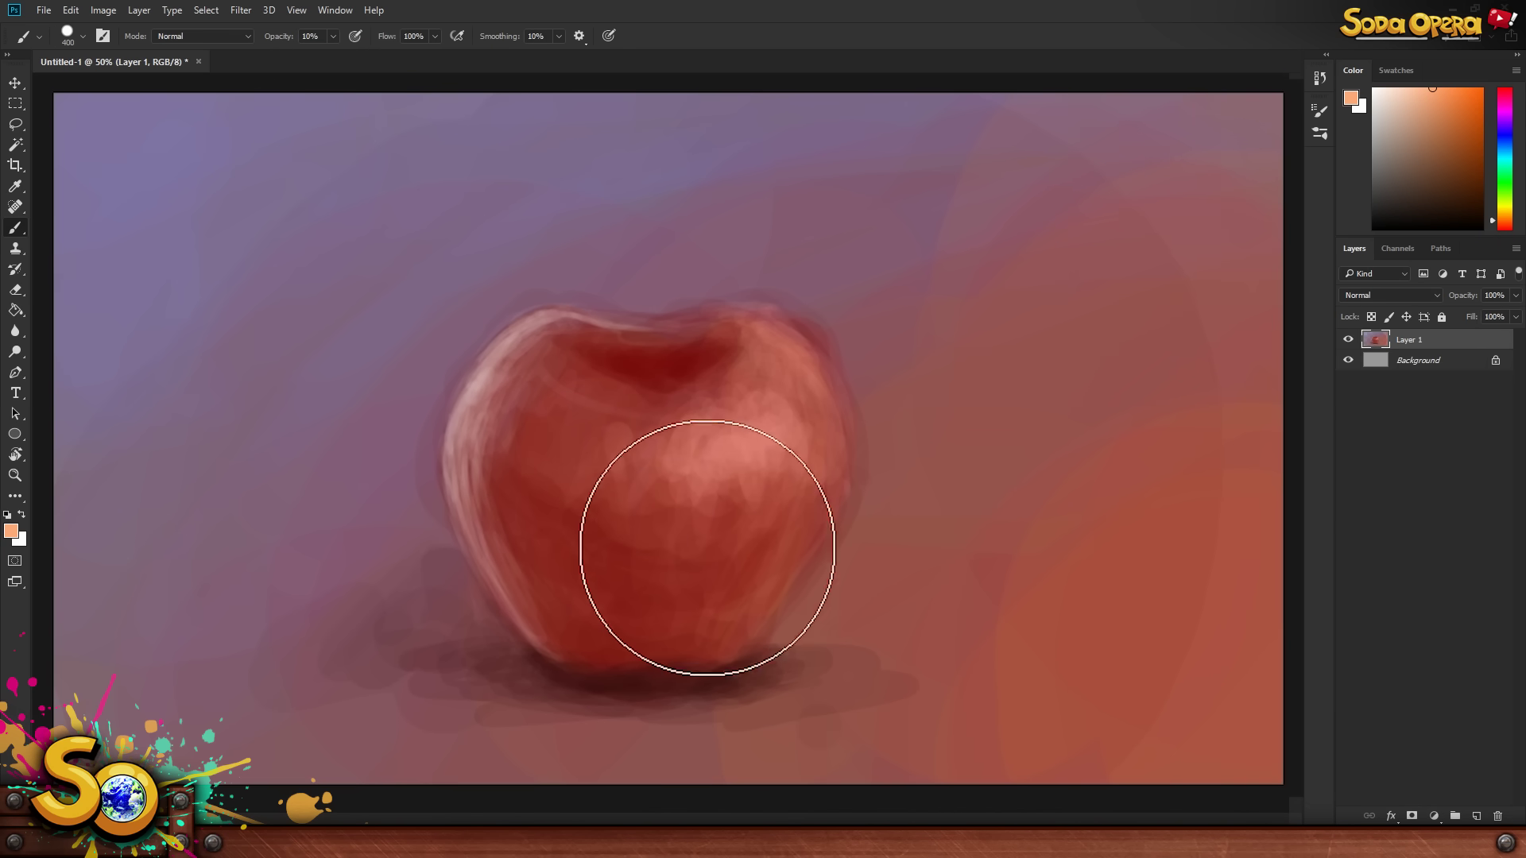
drag(714, 436, 751, 445)
key(bracketleft)
key(bracketleft)
key(bracketleft)
key(bracketleft)
key(bracketleft)
key(bracketleft)
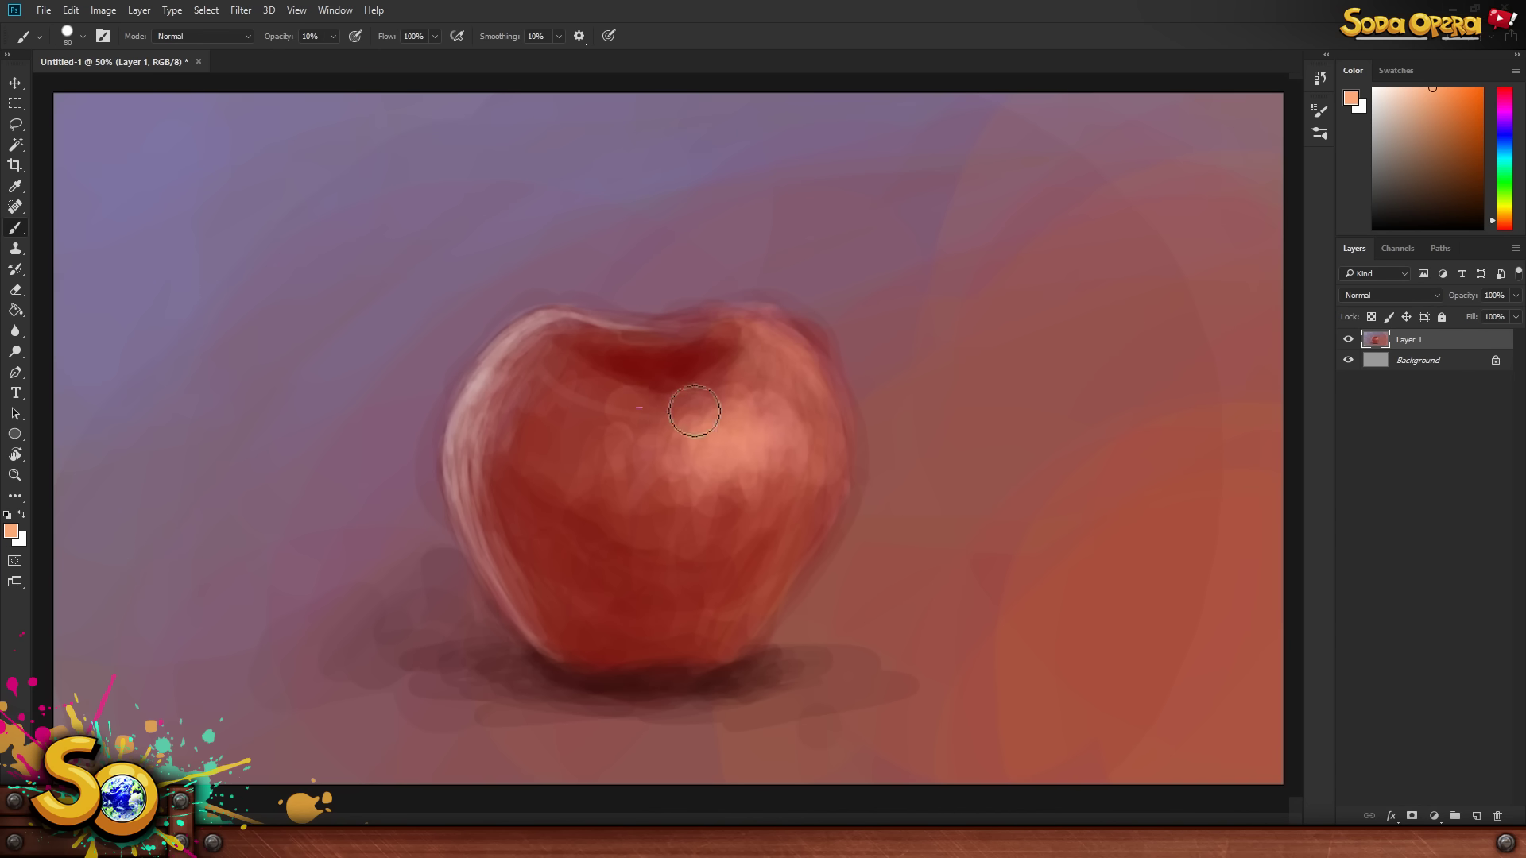
- Warm the apple's upper right shoulder with light orange, then glaze its middle with a brush of about 300 px
key(bracketright)
mouse_move(785, 382)
mouse_down()
mouse_move(740, 439)
mouse_move(812, 355)
mouse_up()
key(bracketright)
key(bracketright)
key(bracketright)
key(bracketright)
key(bracketright)
key(bracketright)
key(bracketright)
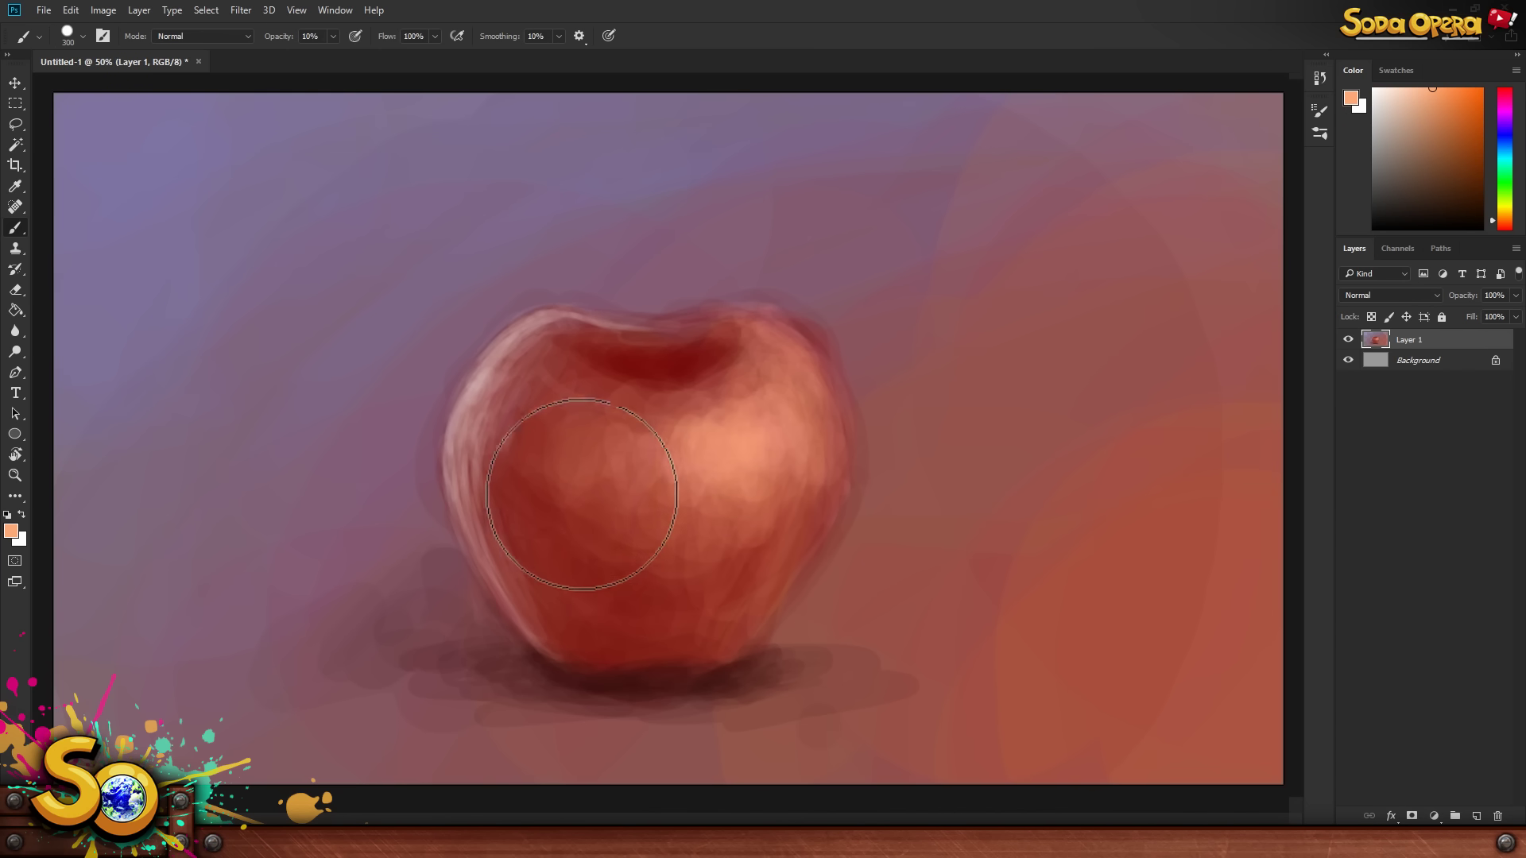
- Sample the dark red in the apple's top hollow, darken it, and deepen the hollow with a small brush at 54% opacity
key(i)
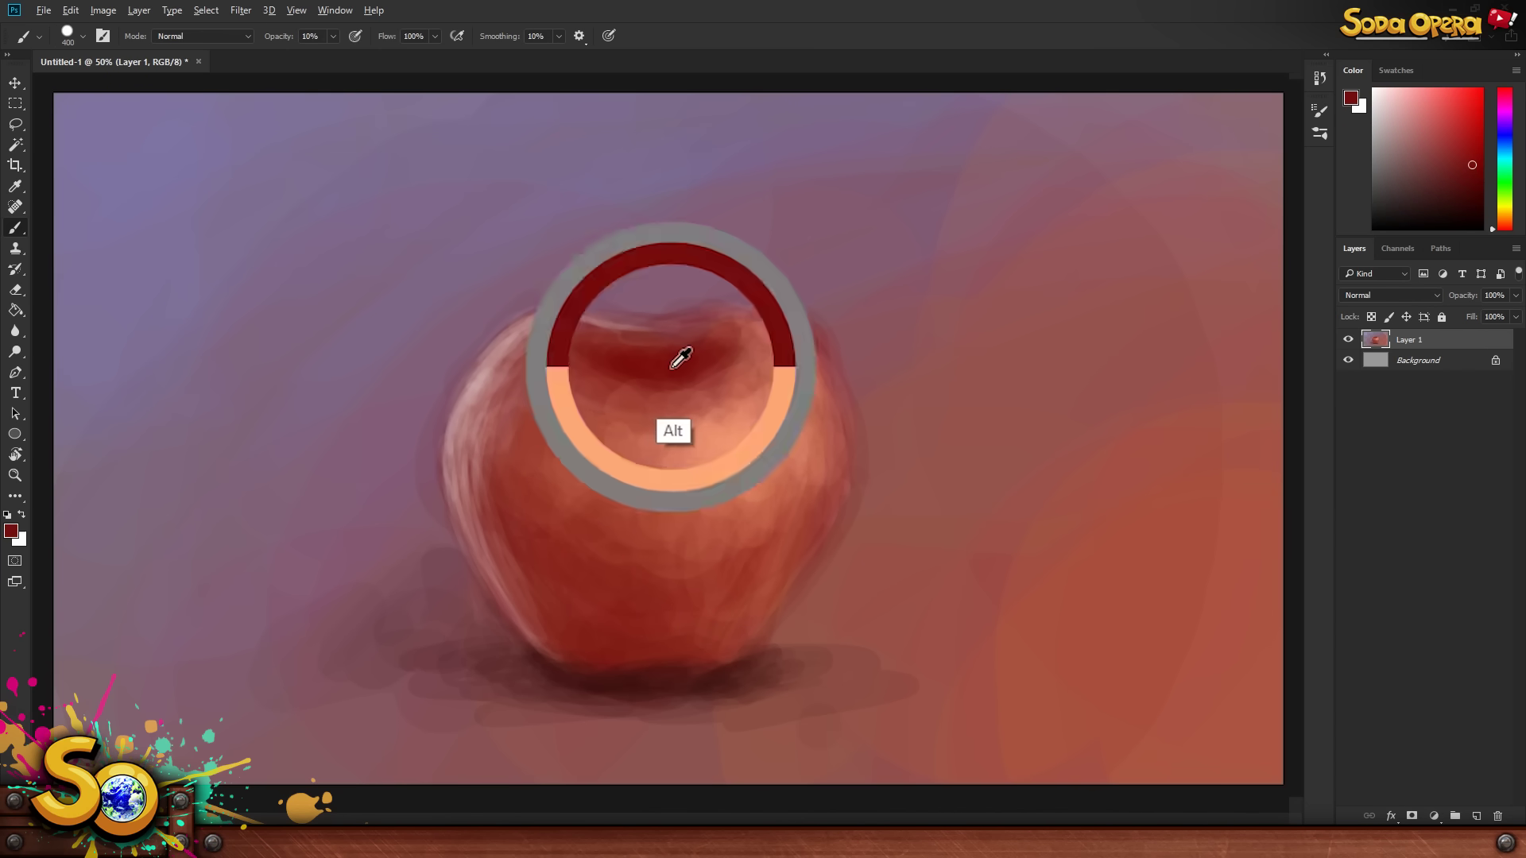
click(673, 358)
click(1272, 270)
click(1441, 113)
key(b)
key(bracketleft)
key(bracketleft)
key(bracketleft)
key(bracketleft)
key(bracketleft)
key(bracketleft)
key(bracketleft)
key(bracketleft)
key(bracketleft)
key(bracketleft)
key(bracketleft)
key(bracketleft)
key(bracketleft)
key(bracketleft)
key(bracketleft)
key(bracketleft)
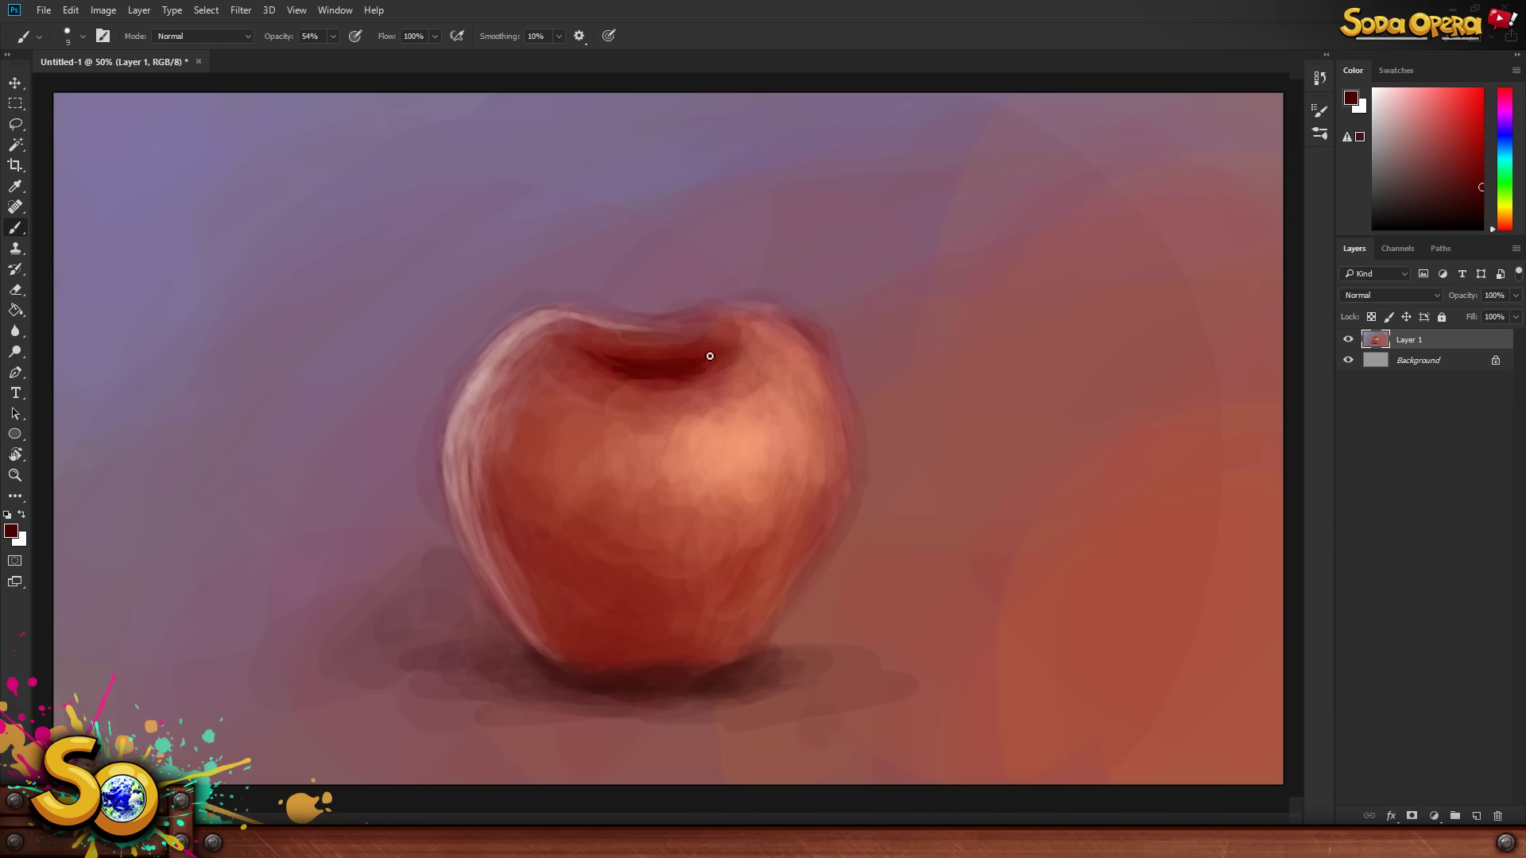
- Undo the last dark stroke, then refine the hollow and the apple's bottom edge in dark red with a 7 px brush
key(ctrl+alt+z)
key(bracketleft)
key(bracketleft)
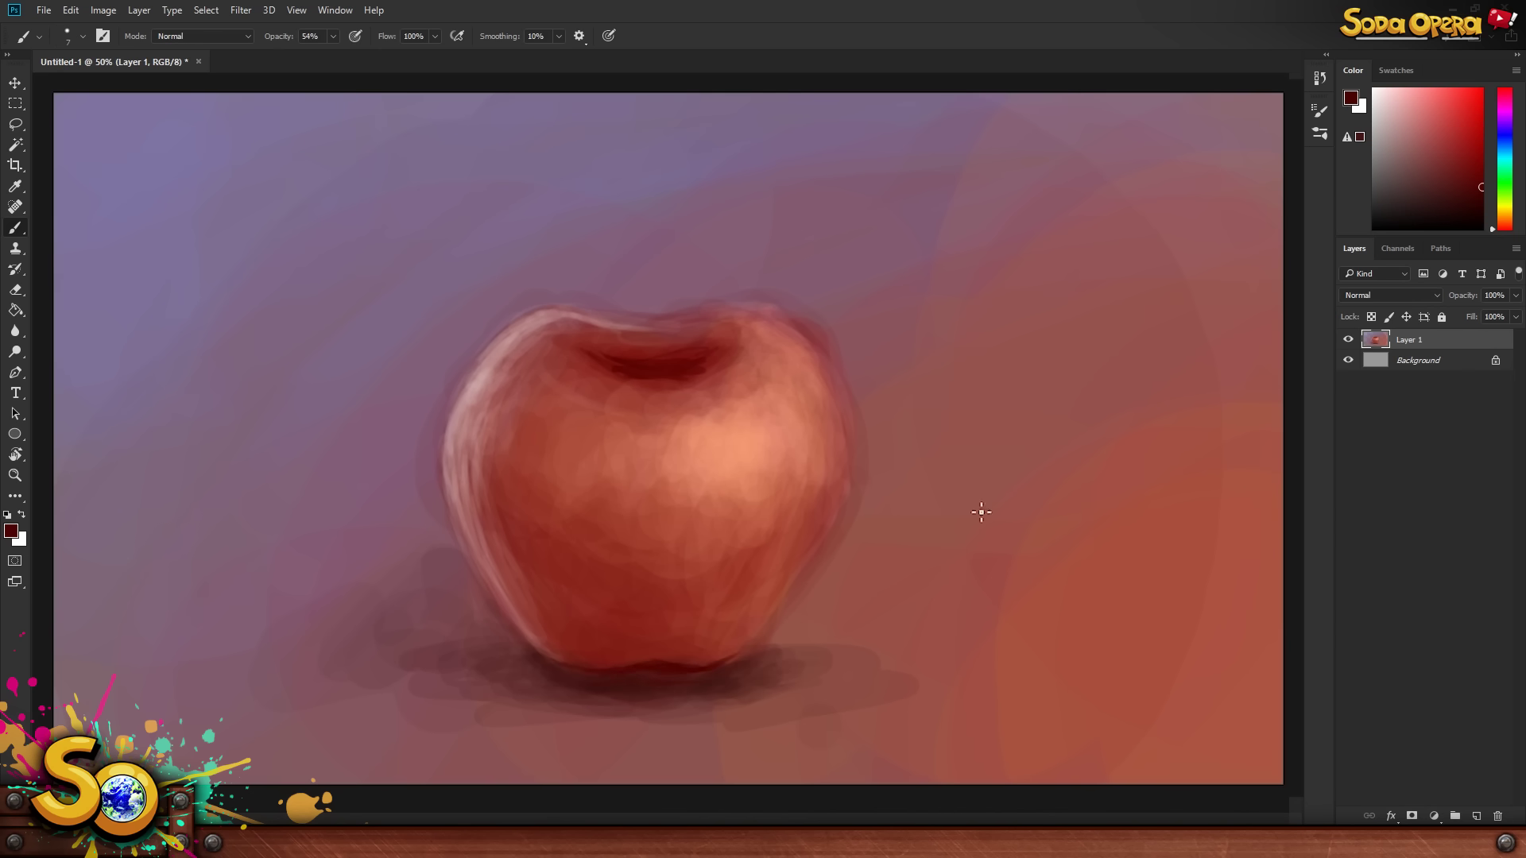
- Pick a dark brown and paint a slightly curved stem rising from the apple's top hollow
click(12, 531)
click(1195, 245)
click(1441, 112)
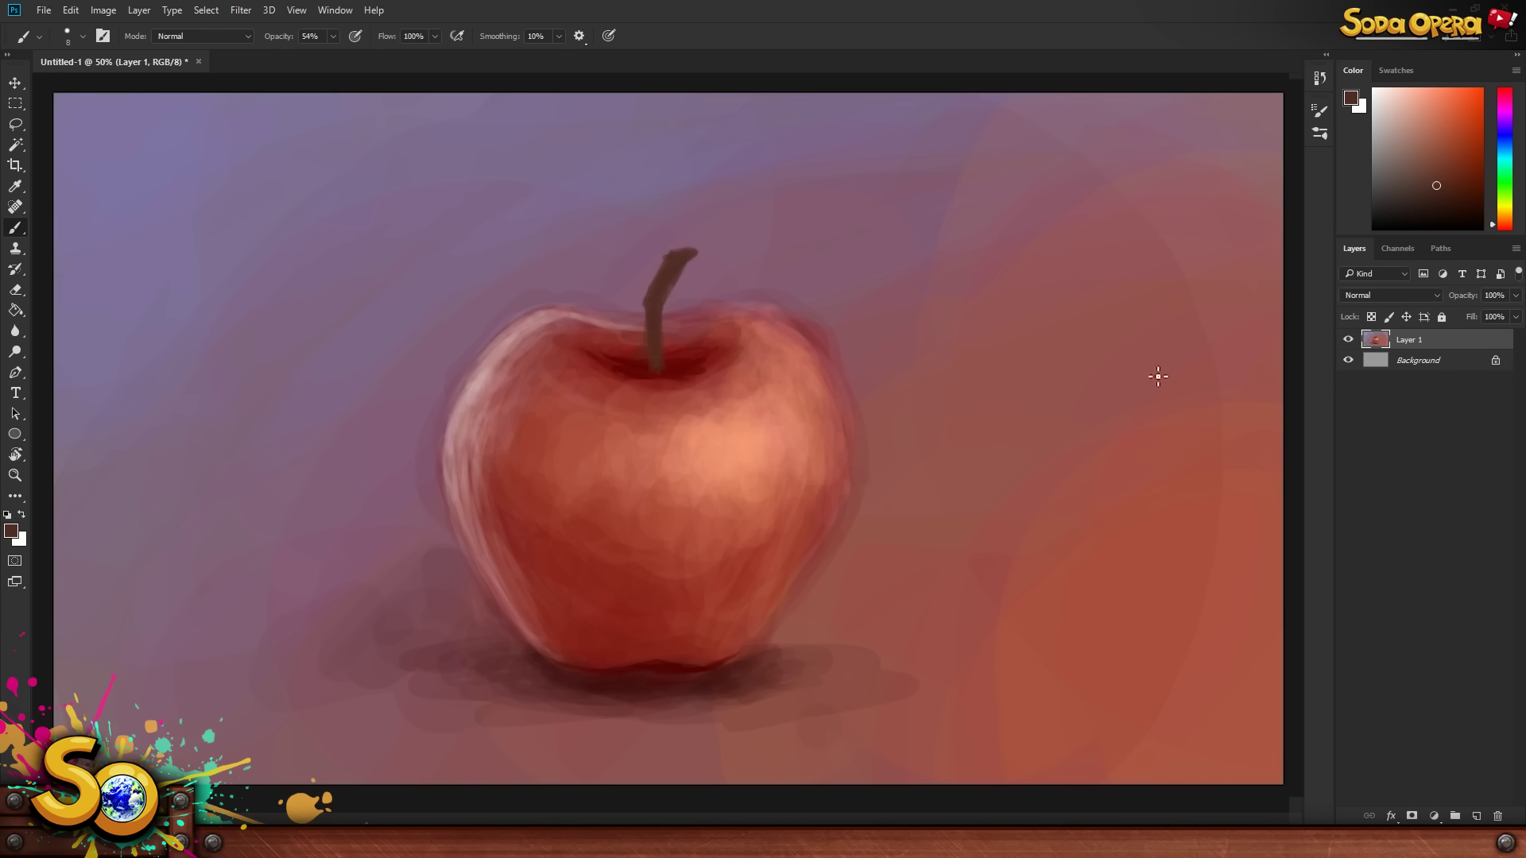
- Add reflected light and highlights to the stem with sampled violet, pale pink and light orange, reducing the brush to 3 px
alt+click(327, 194)
key(bracketleft)
key(bracketleft)
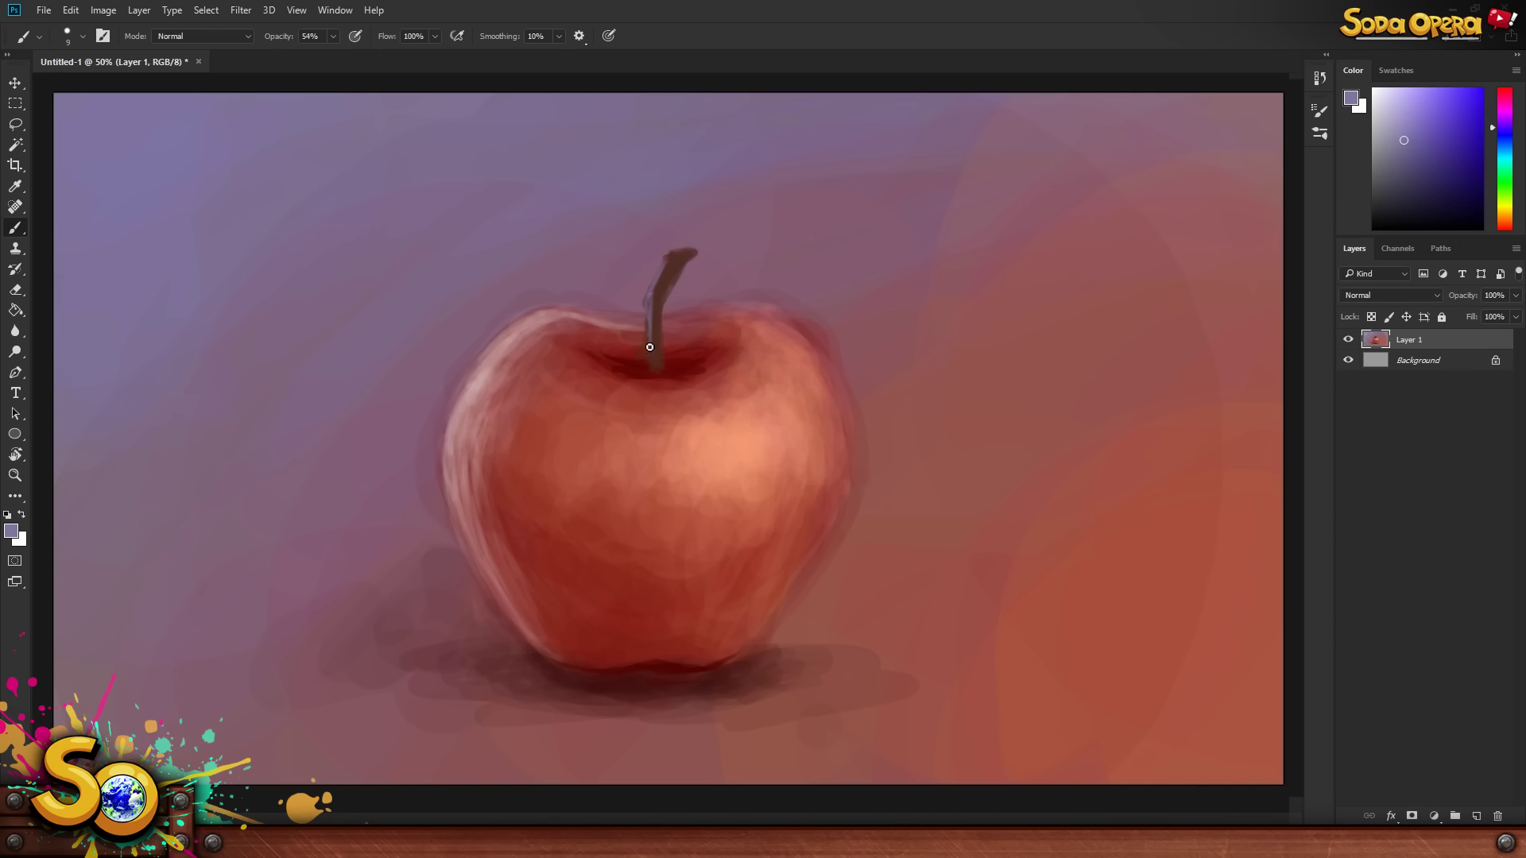
alt+click(487, 445)
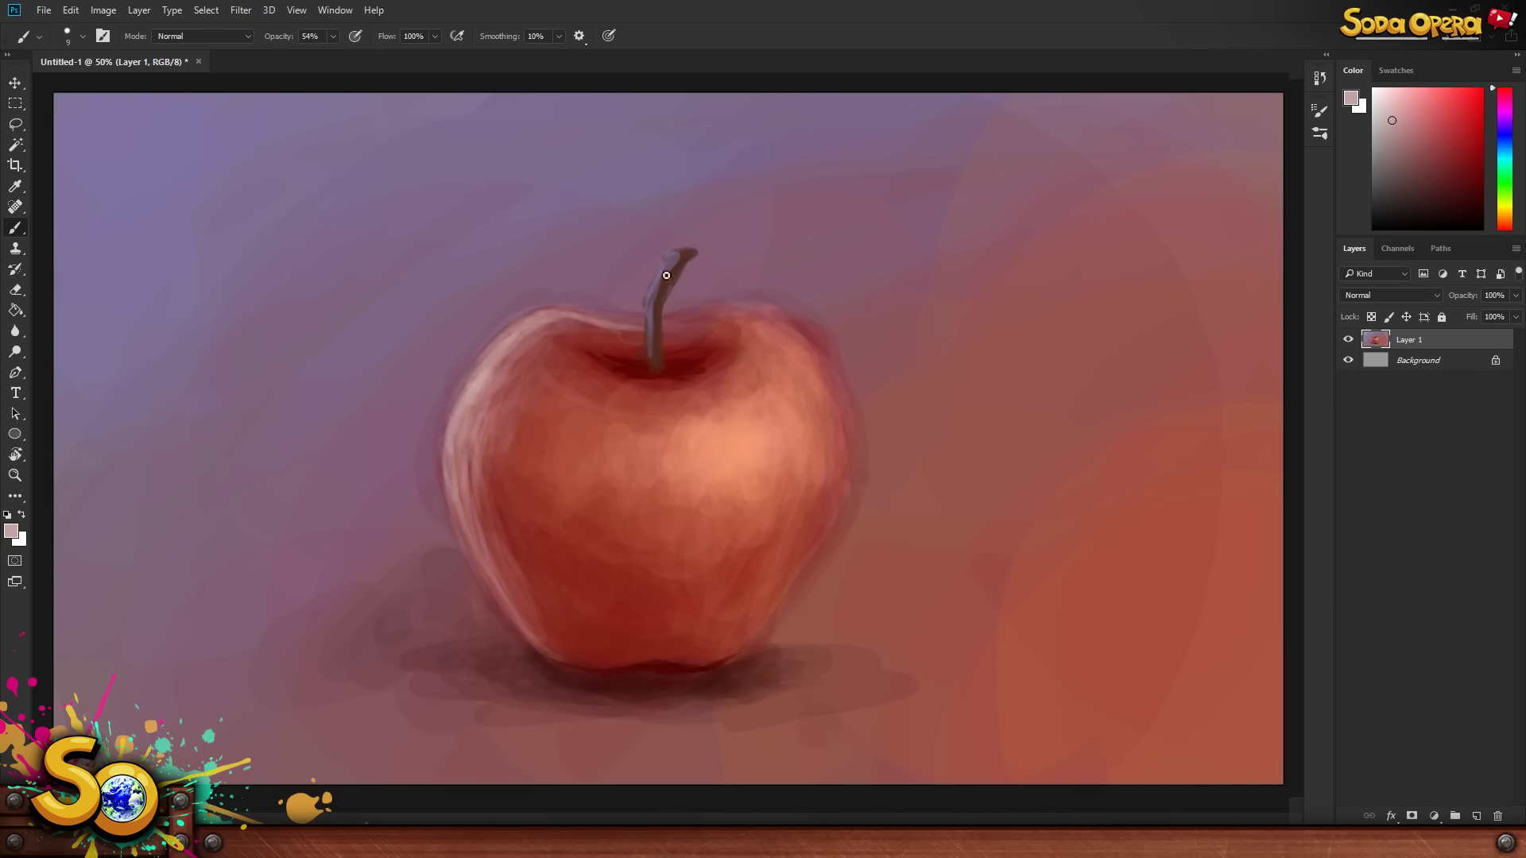
alt+click(742, 426)
key(bracketleft)
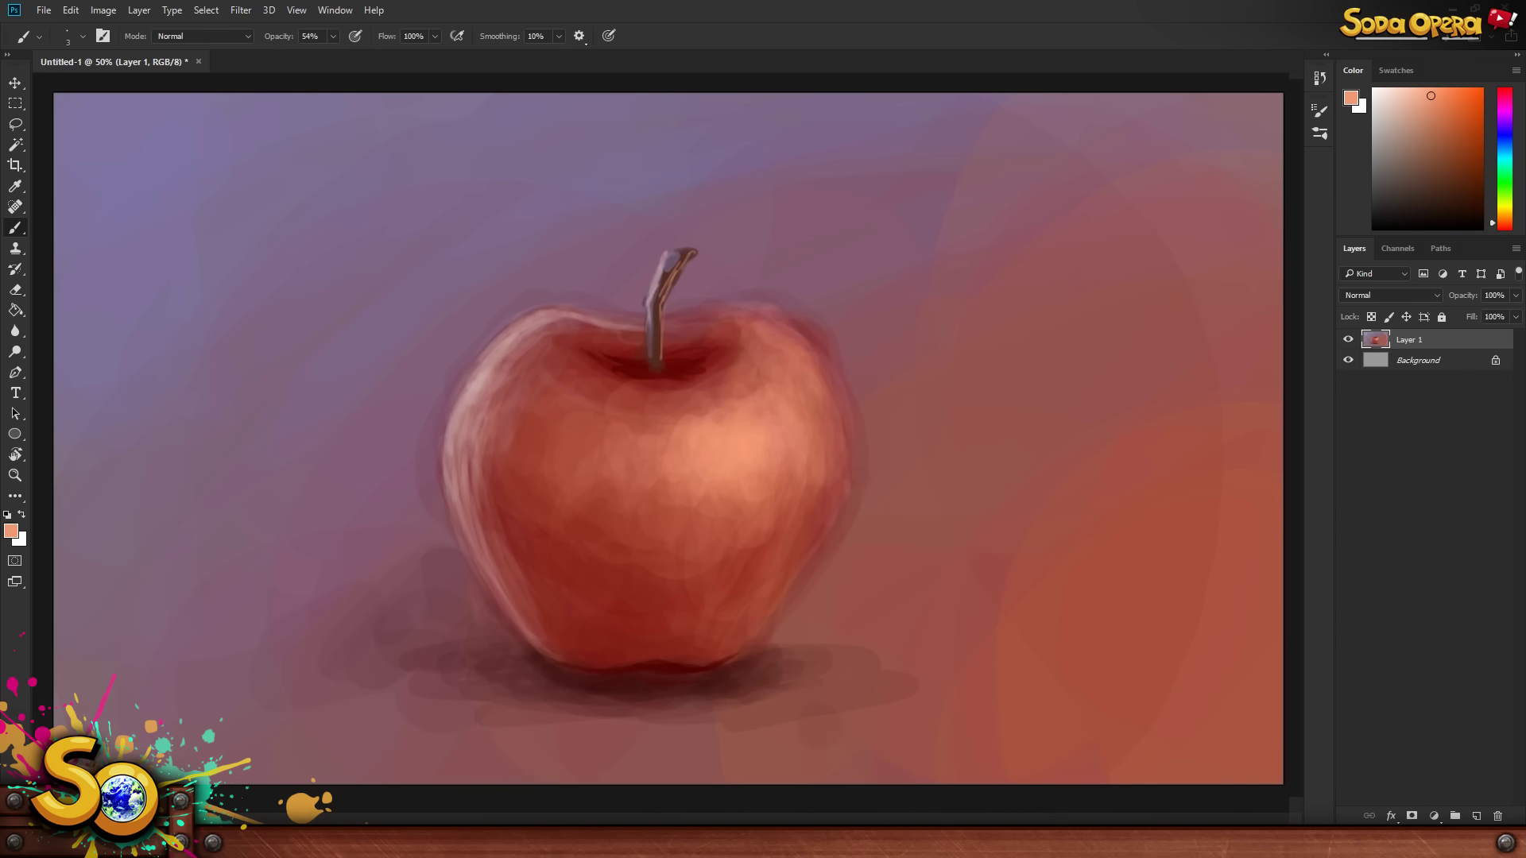